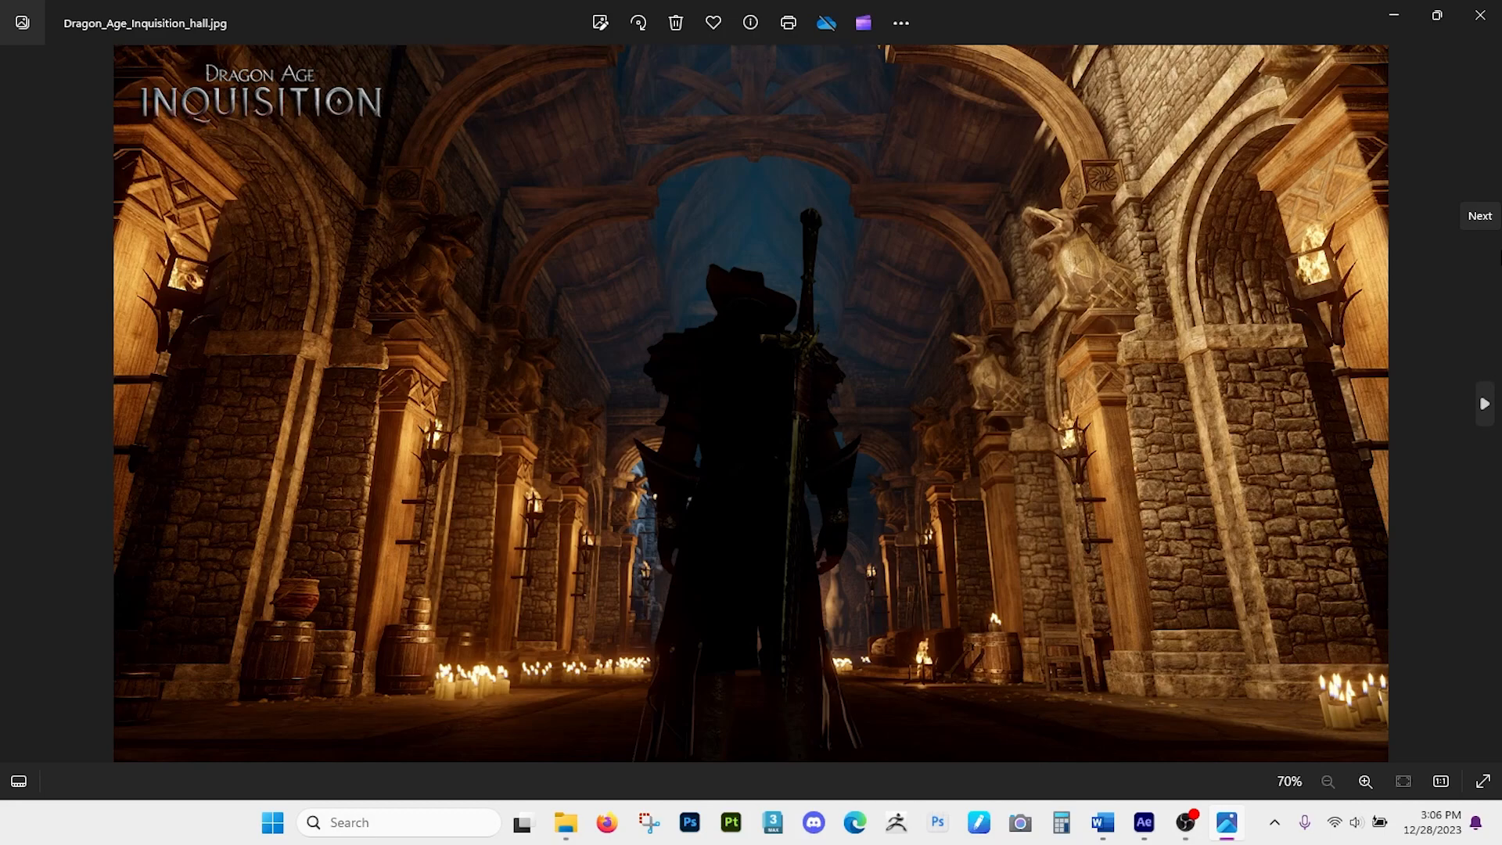
Close the Dragon Age hall image and open the modular dungeon kit reference image from the Fantasy folder.
click(1480, 11)
click(482, 369)
double_click(482, 369)
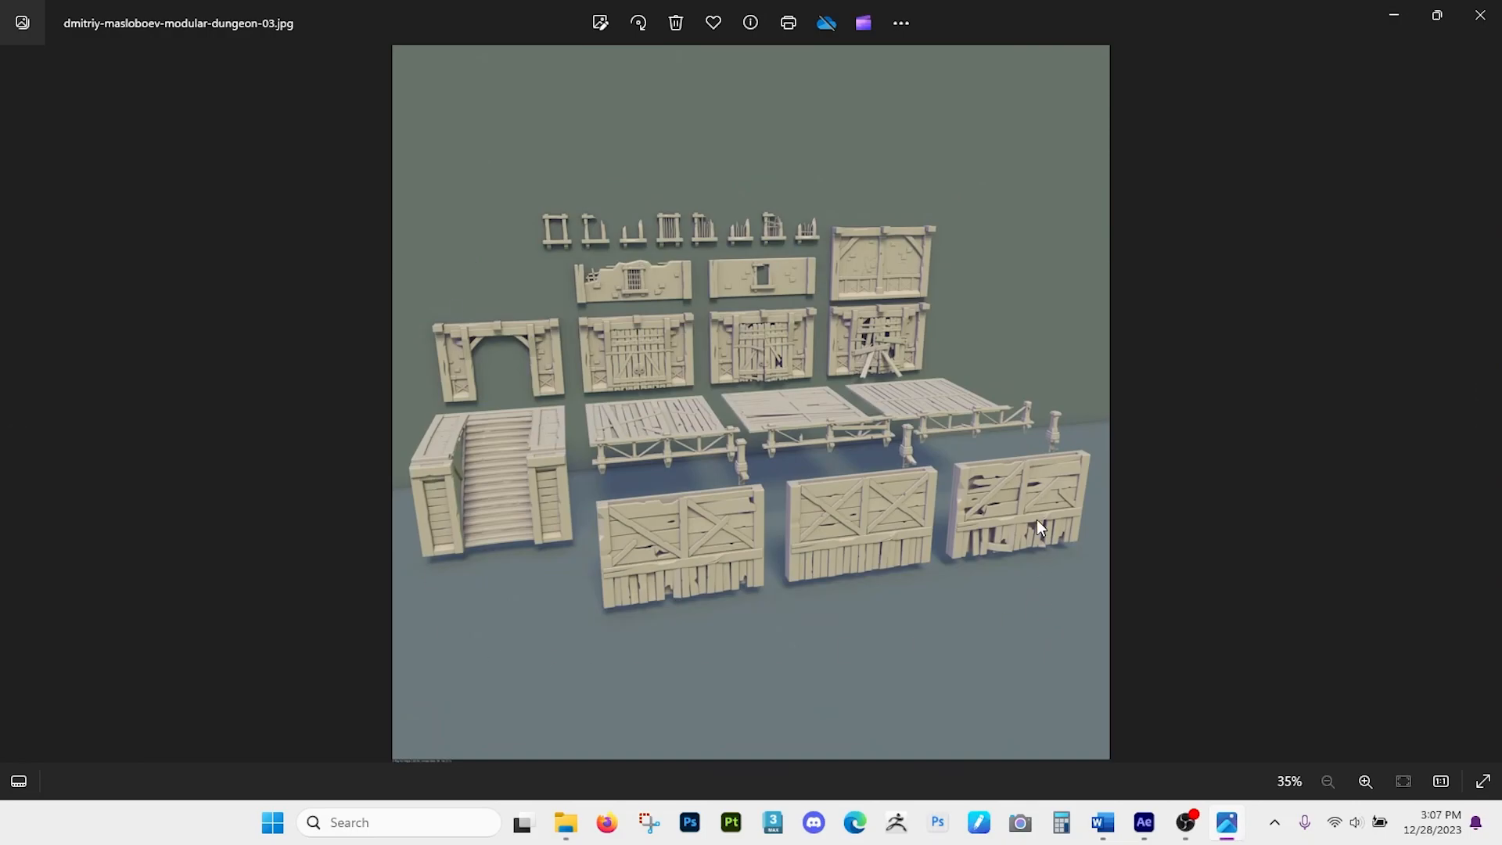
Close the dungeon kit image and open Old.JPG from the Concepts folder.
click(1479, 15)
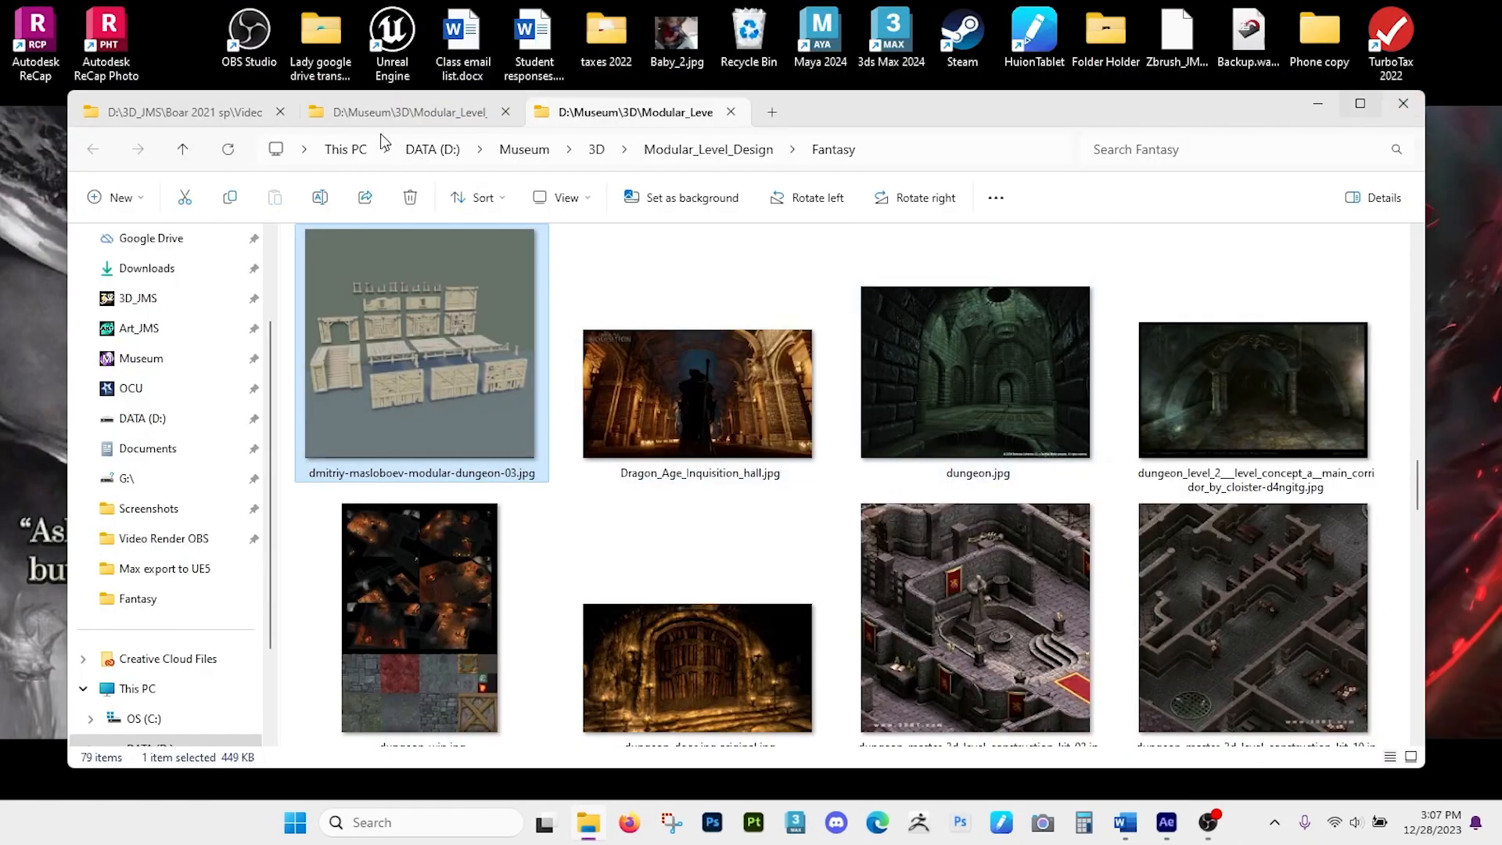
click(383, 115)
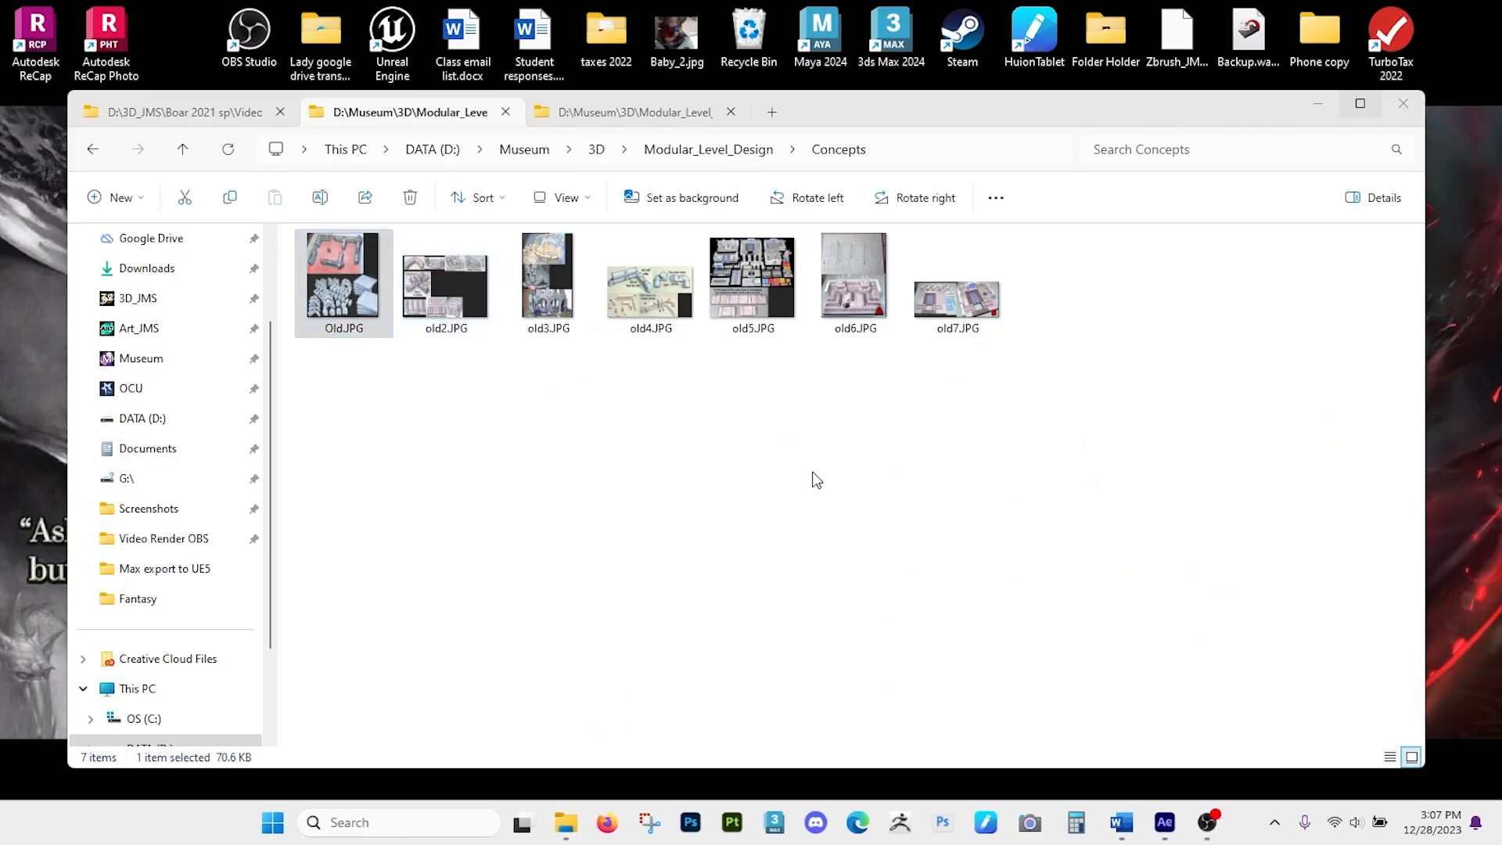
key(Return)
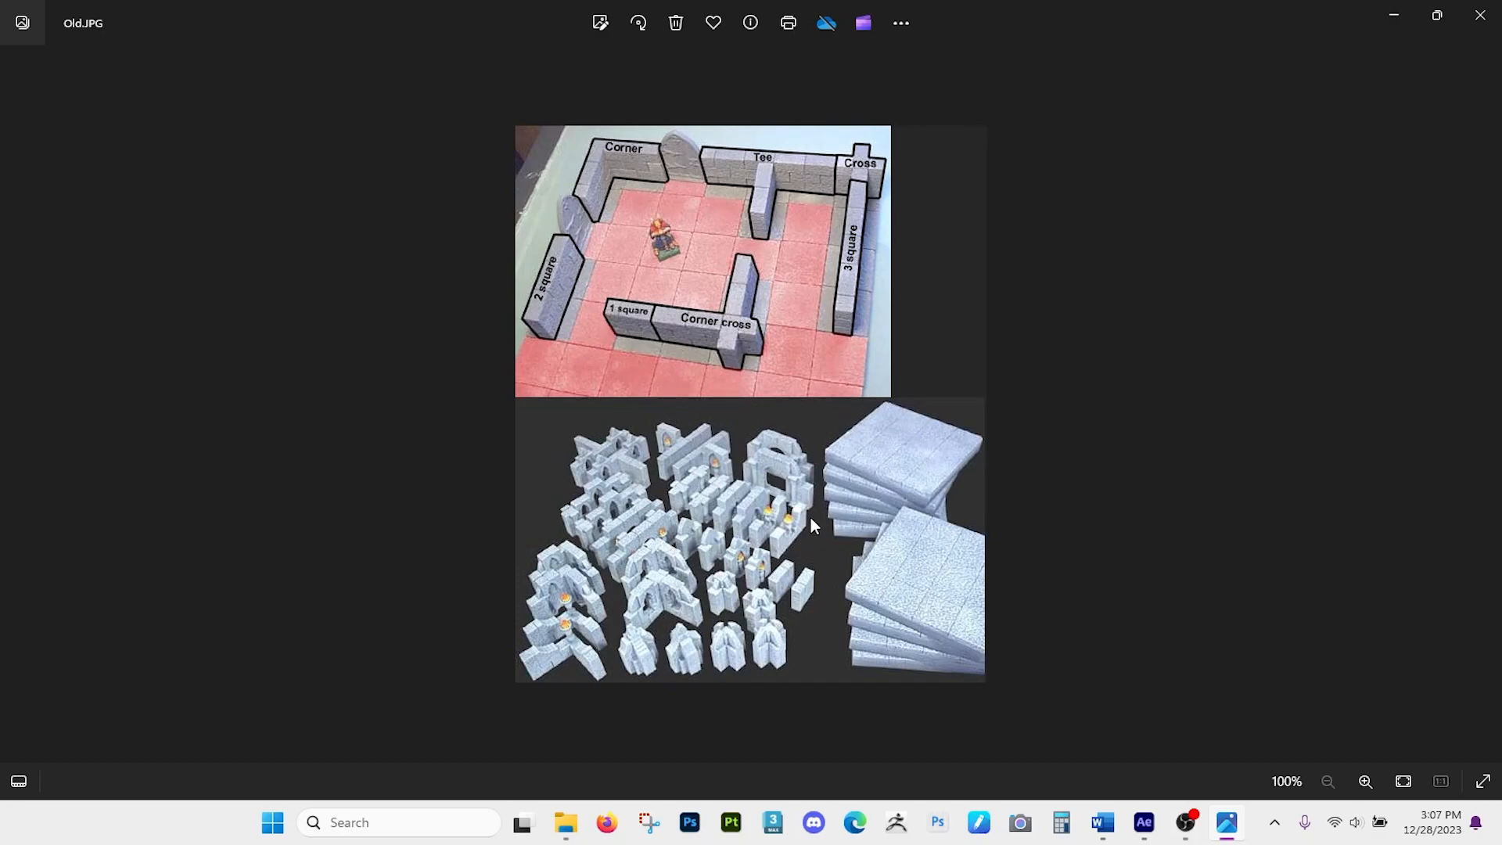
Examine old2.JPG up close, covering the arch pieces, flat tiles, decorative corners, small arch fillers and corner arches.
key(Right)
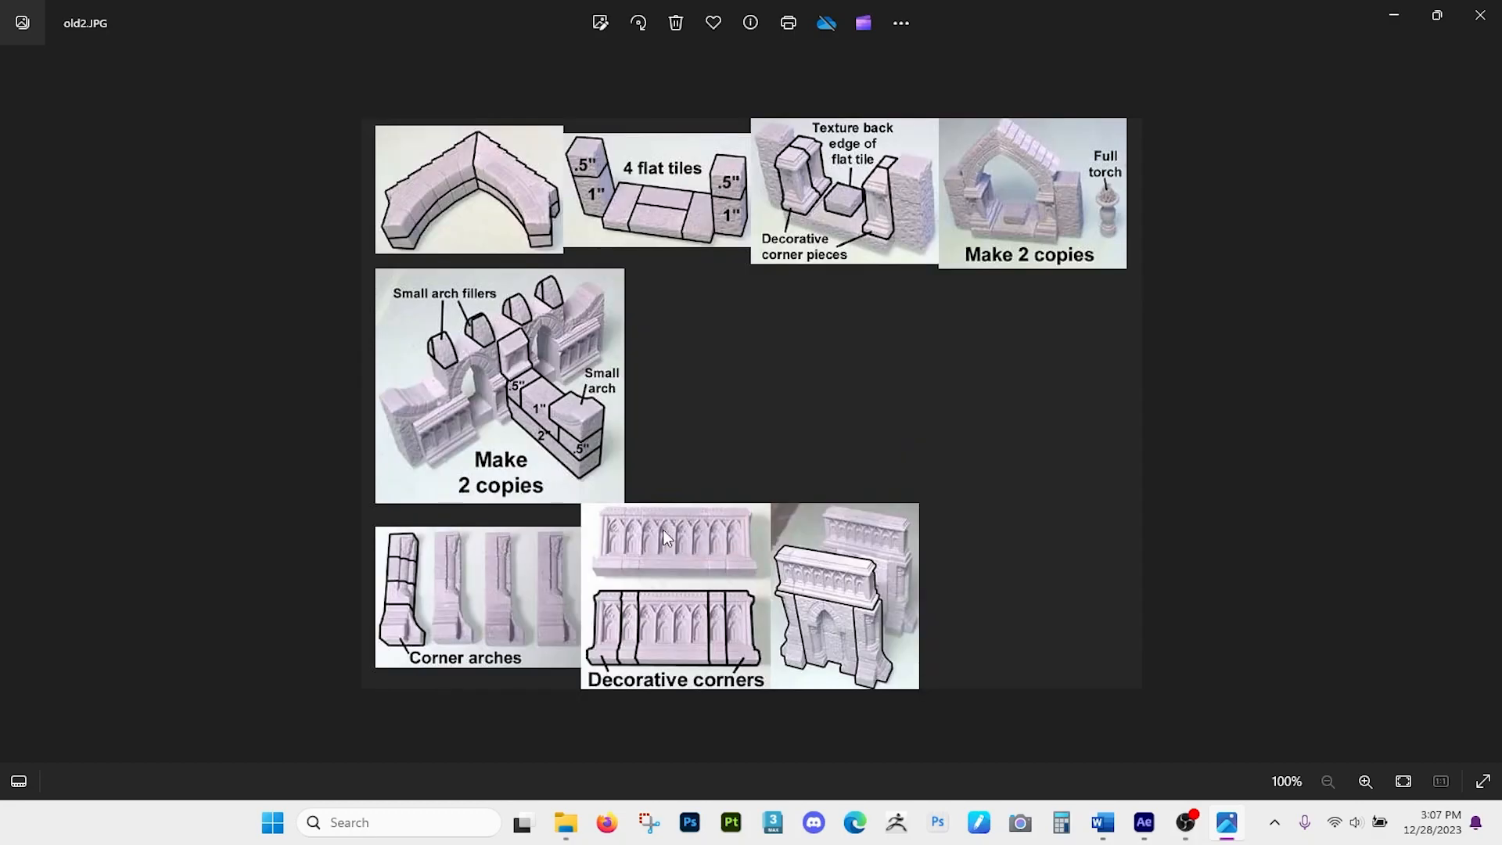
scroll(524, 223, up, 5)
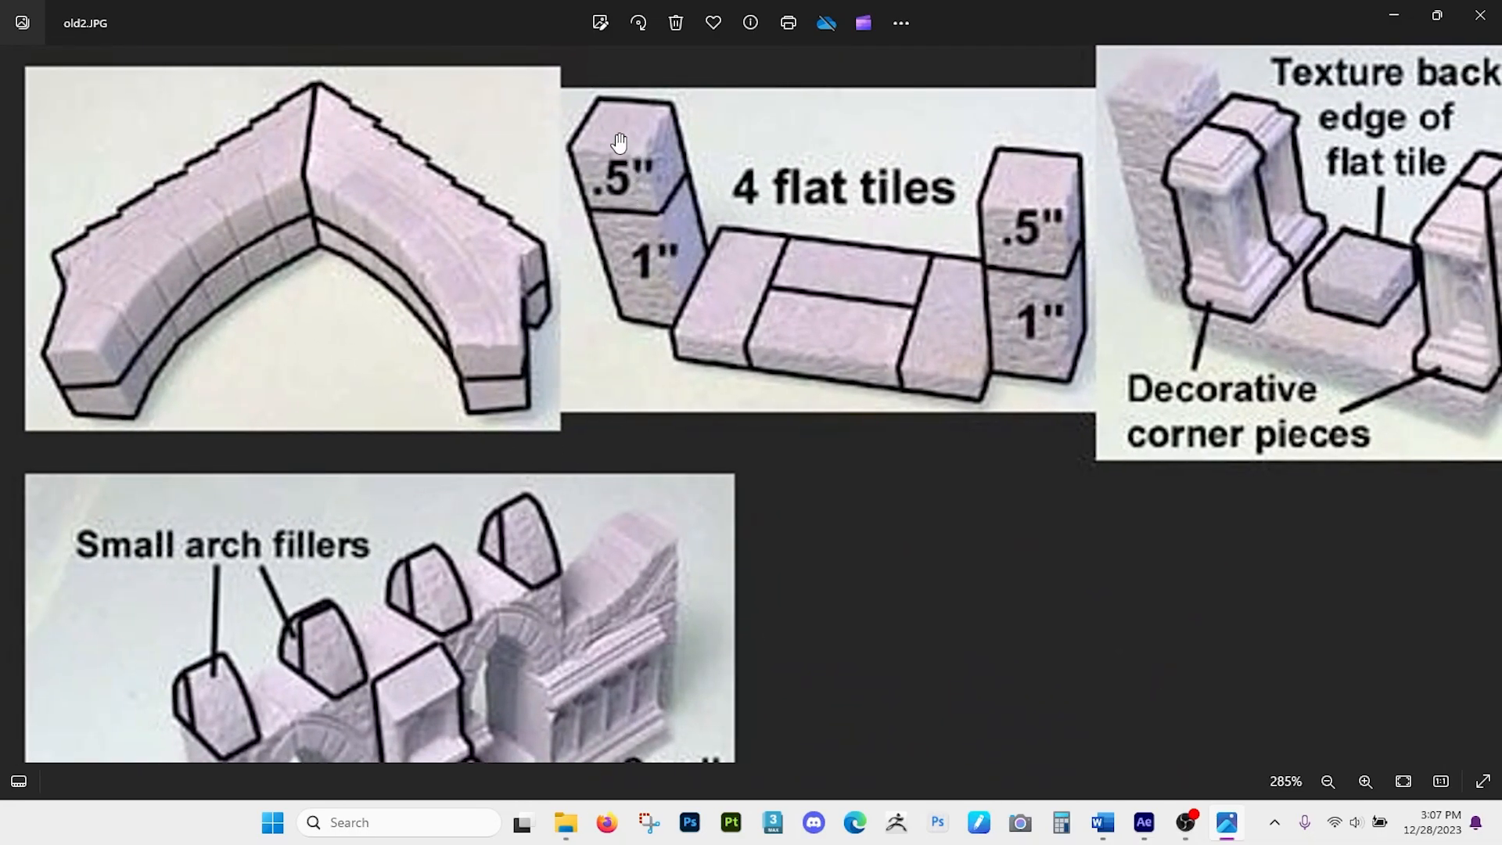
scroll(1009, 299, down, 3)
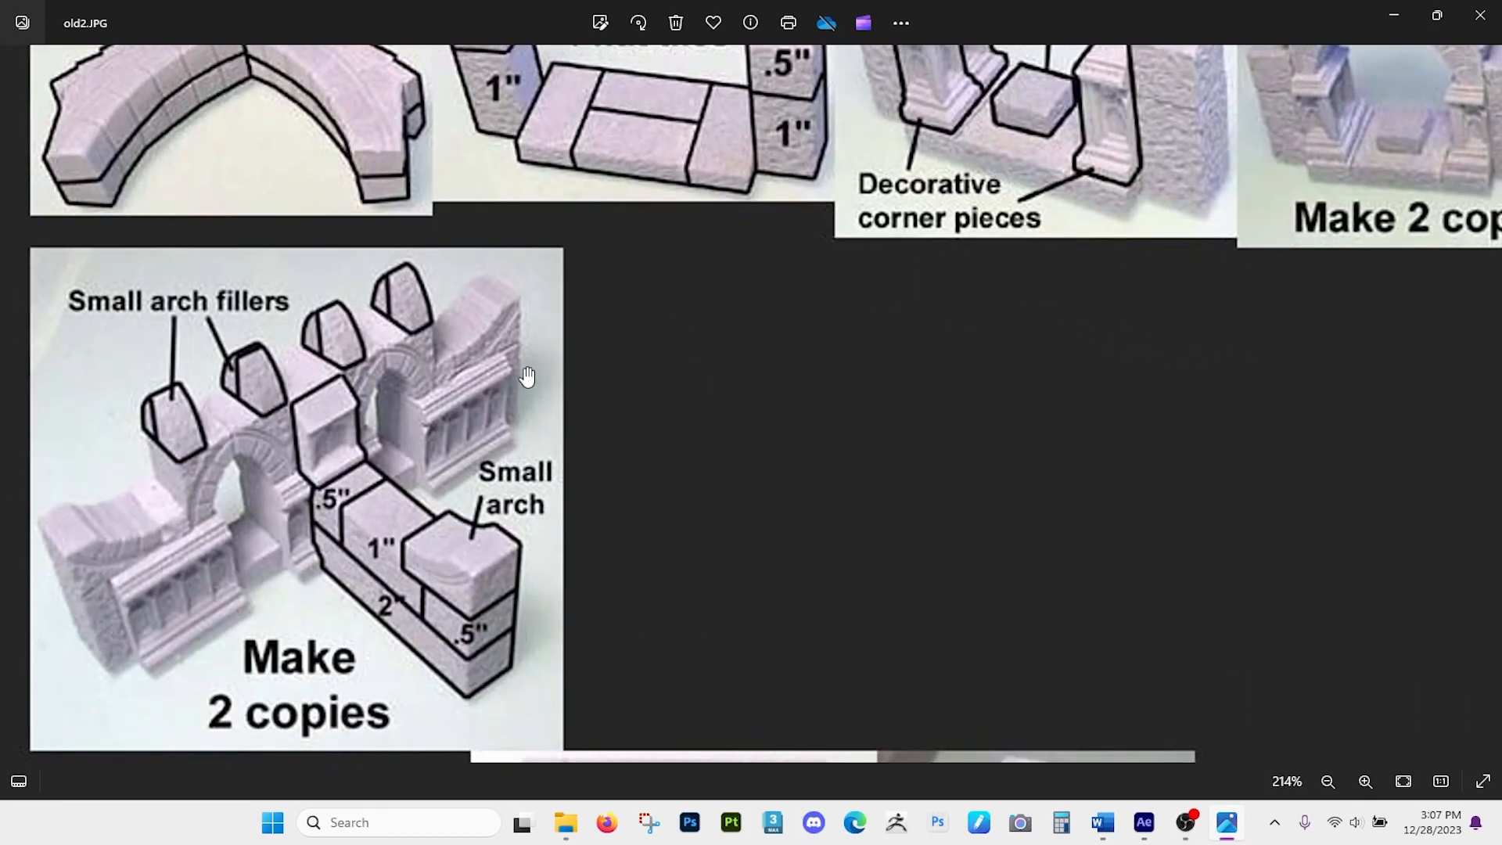
drag(520, 375, 349, 449)
drag(1006, 308, 939, 382)
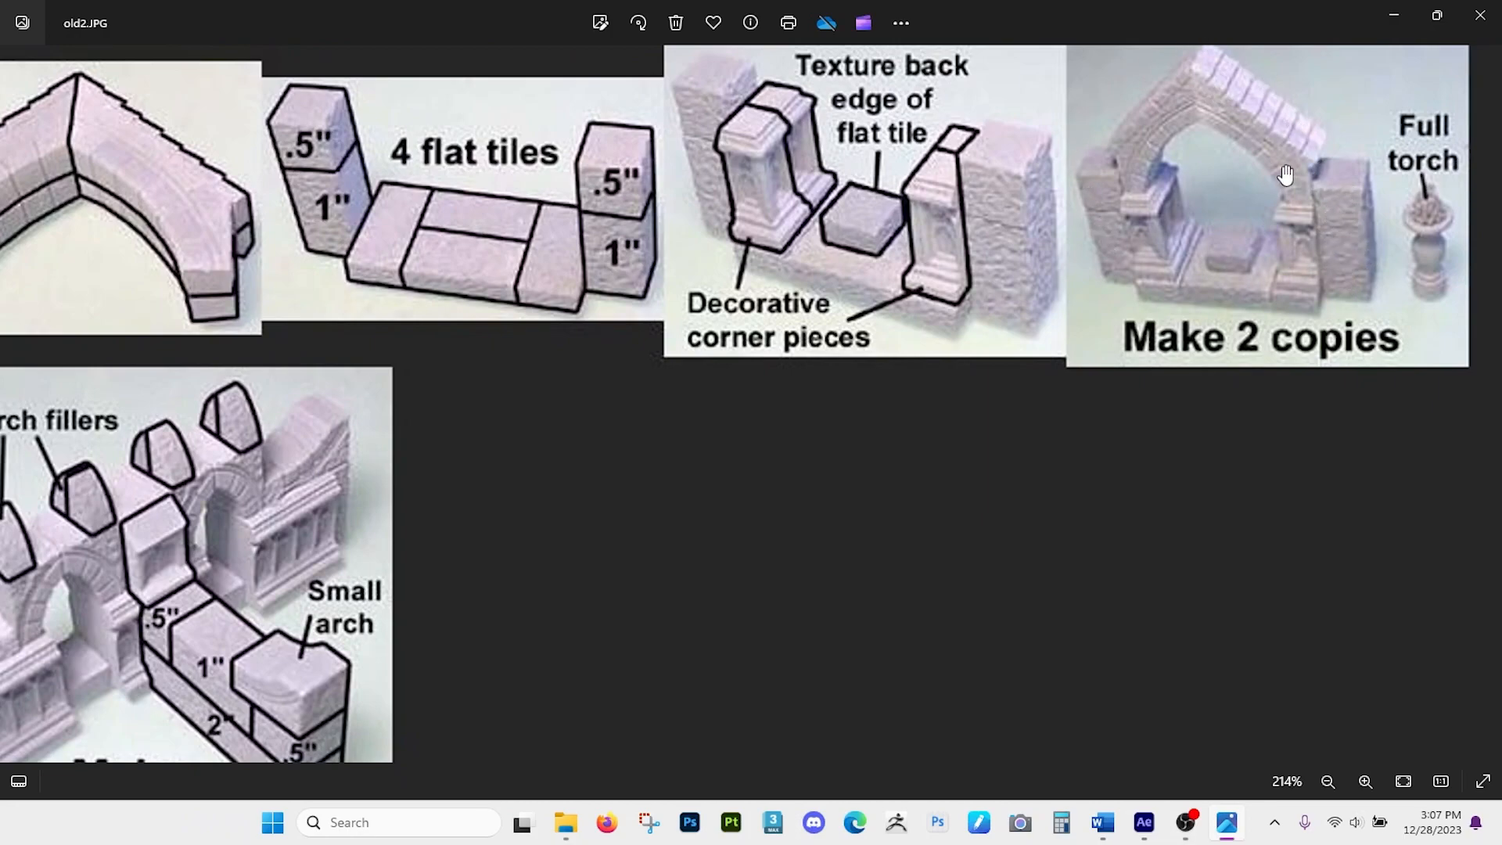
drag(721, 297, 893, 301)
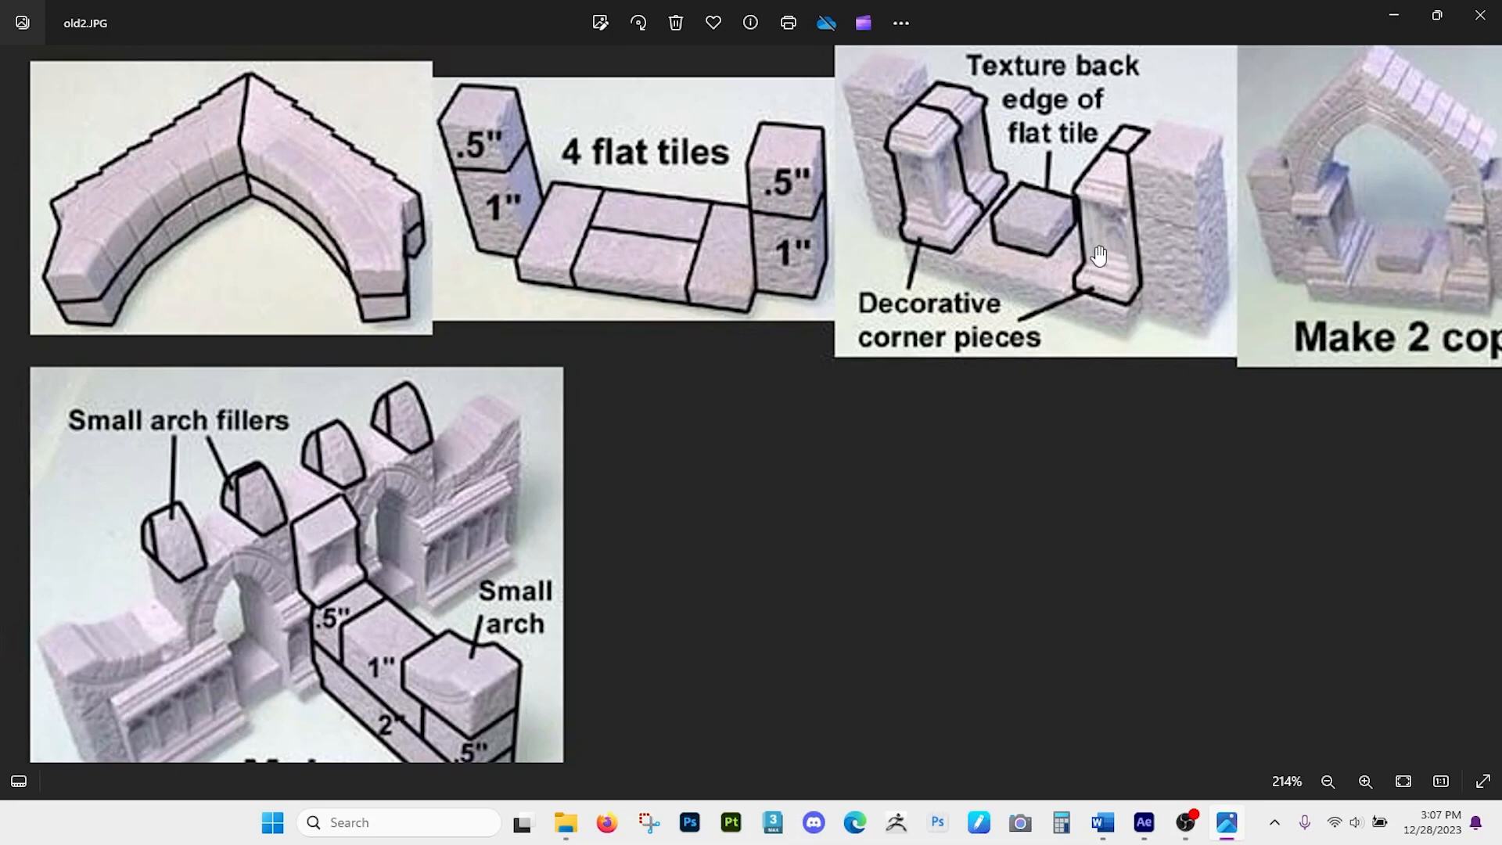
drag(1040, 262, 861, 266)
drag(782, 347, 954, 162)
drag(708, 474, 754, 311)
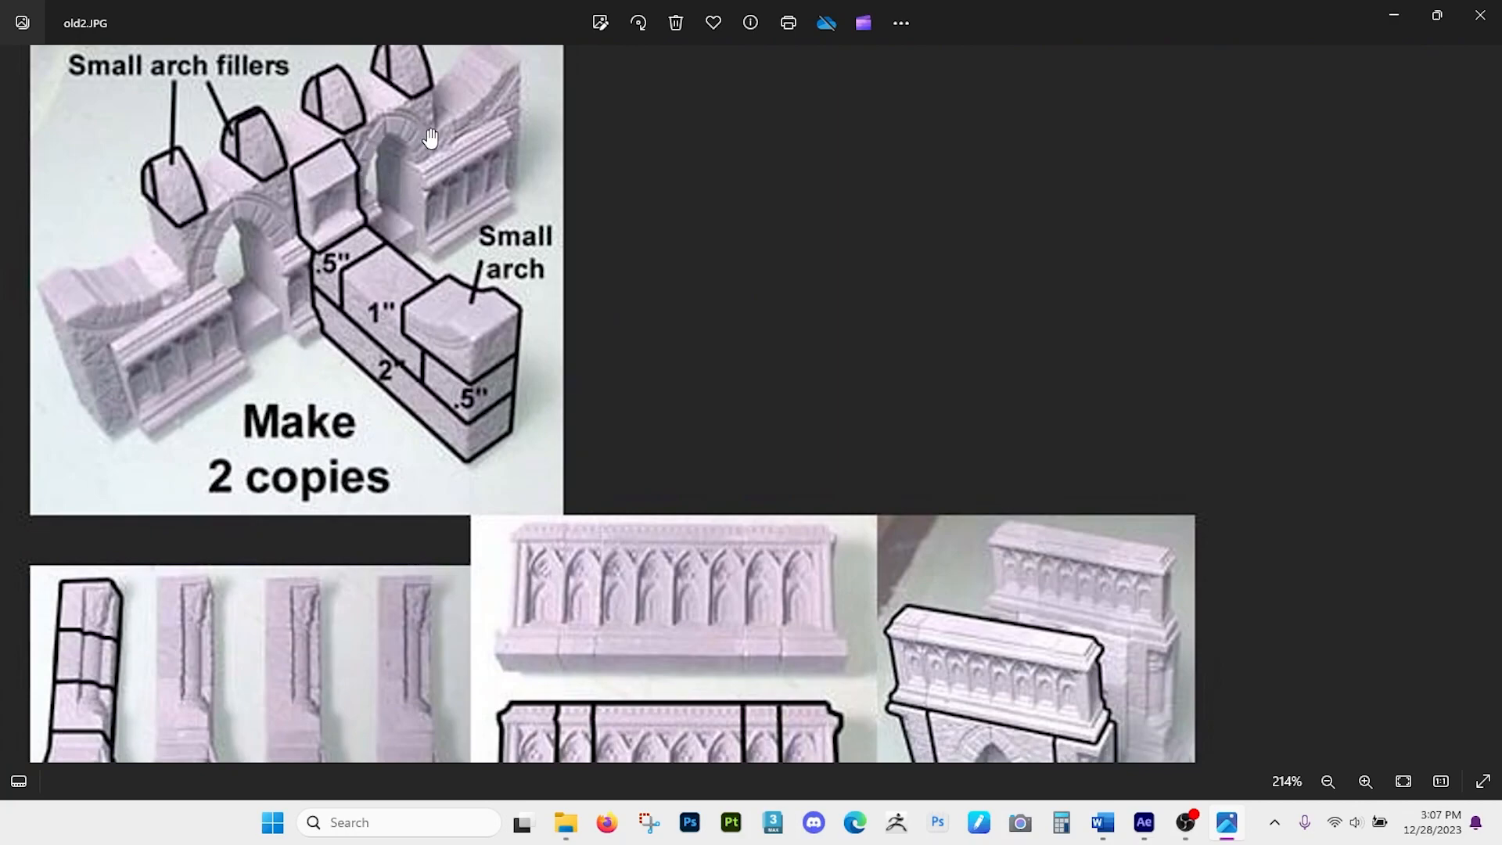
drag(425, 287, 412, 134)
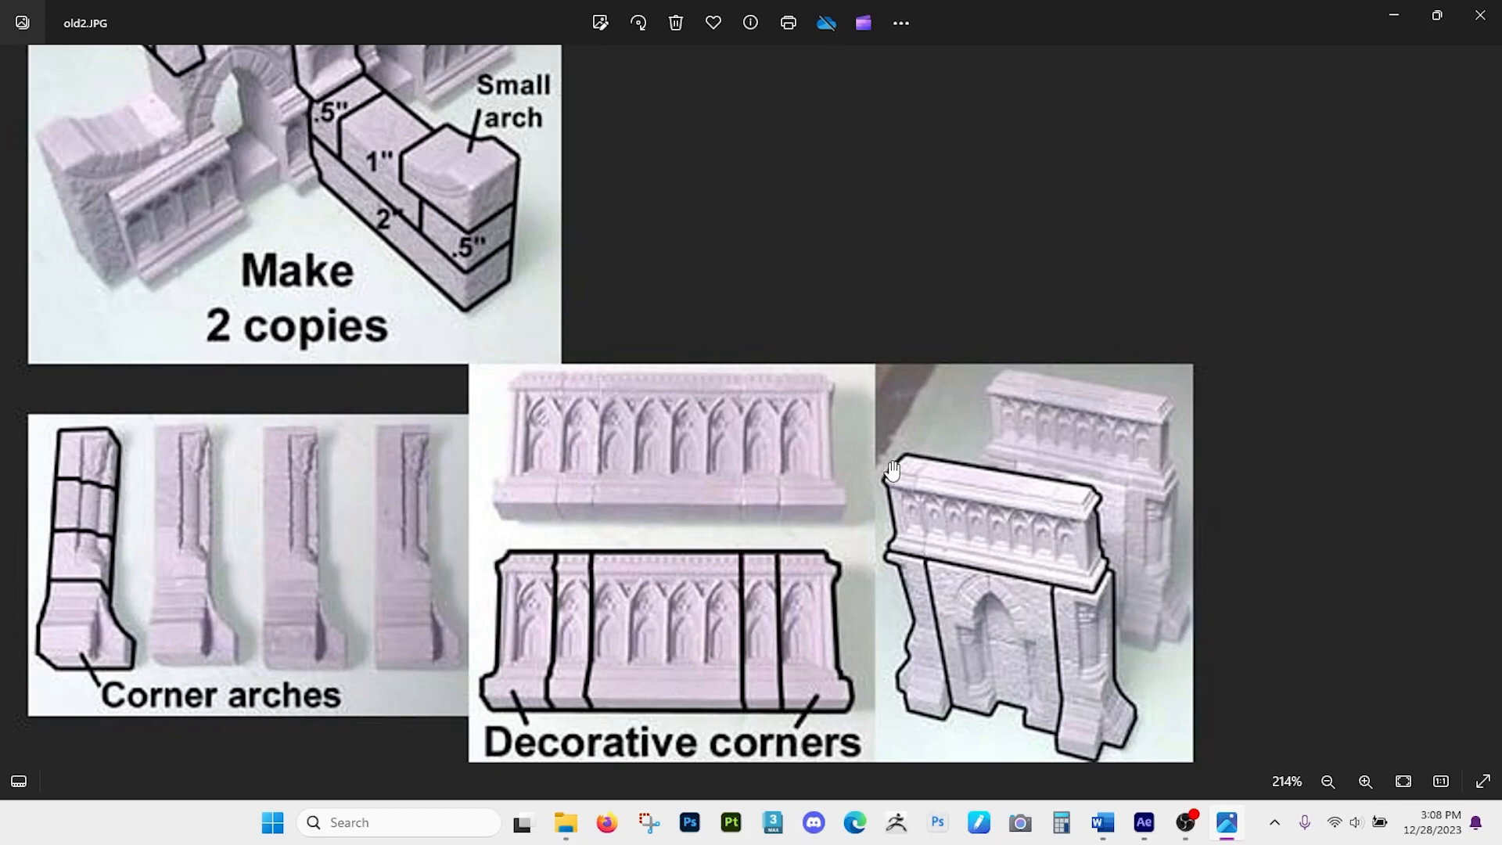
drag(787, 286, 765, 412)
scroll(758, 375, down, 4)
Browse the remaining concept images from old3.JPG through old7.JPG, taking a closer look at the ruined tower in old3.JPG.
key(Right)
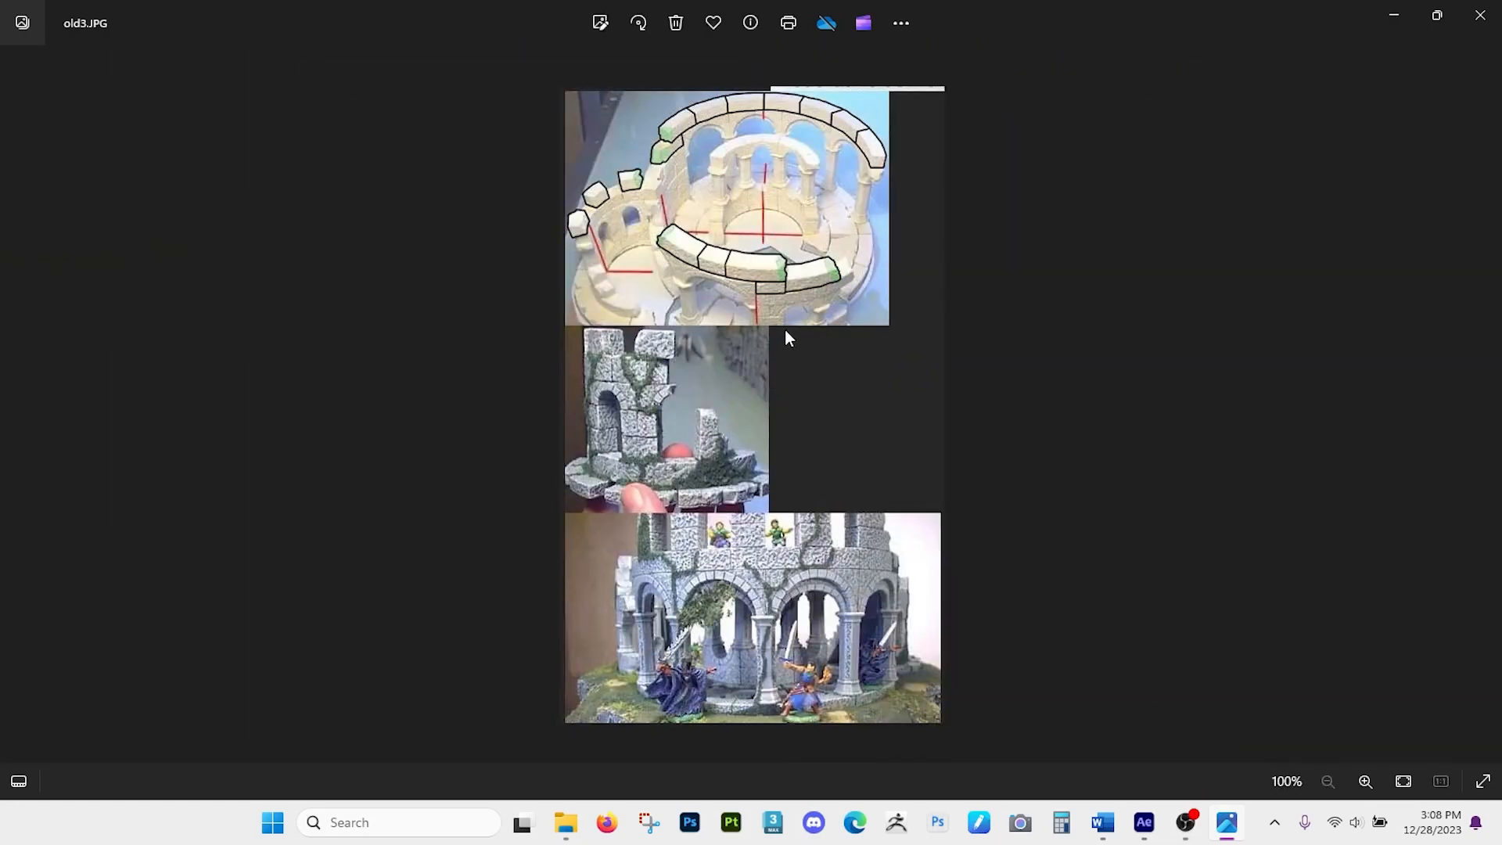
scroll(786, 345, up, 4)
scroll(806, 501, down, 2)
key(Right)
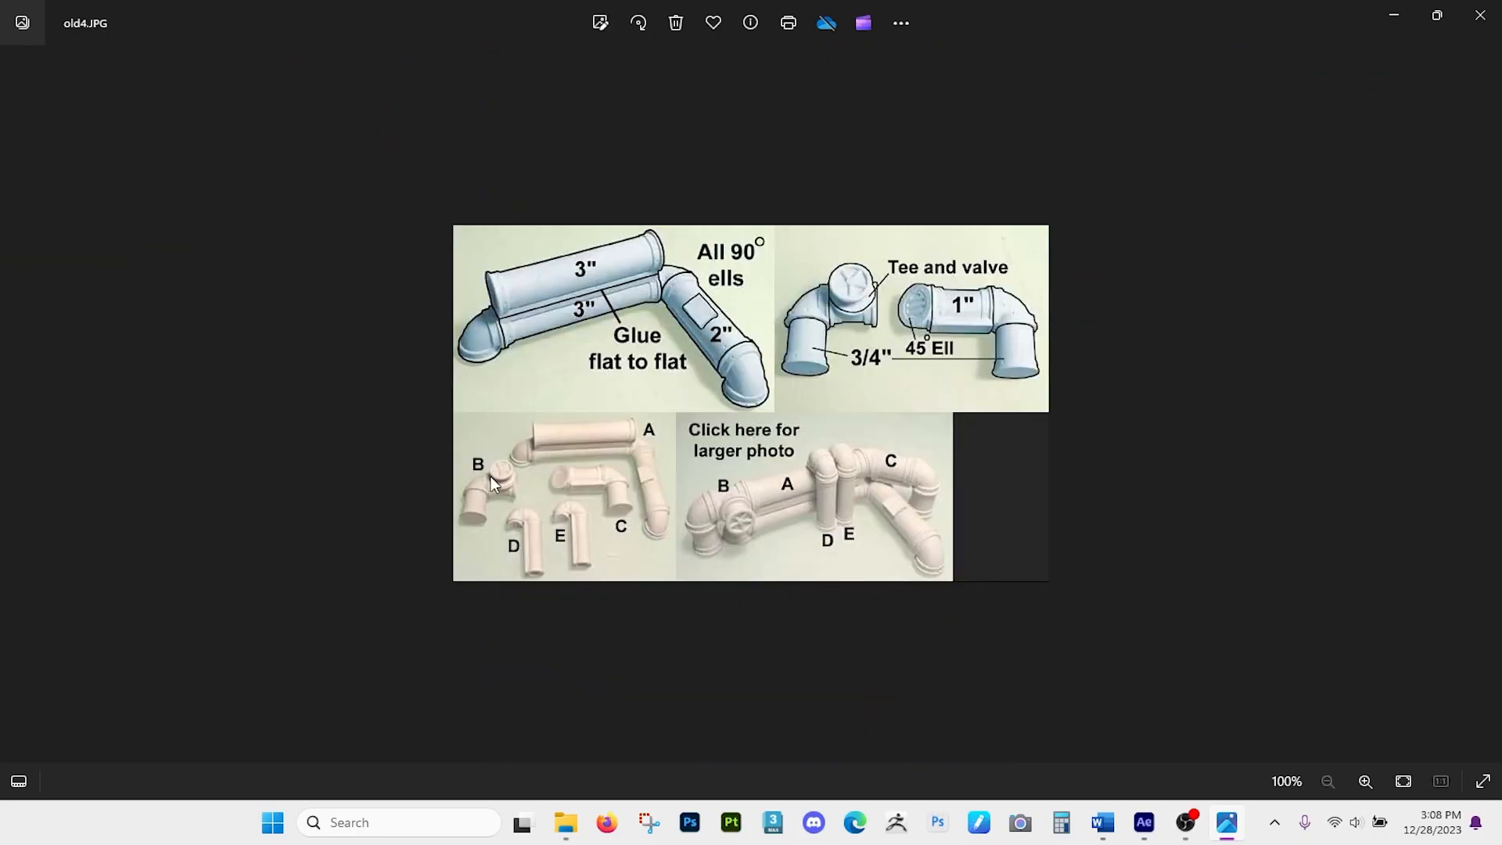
key(Right)
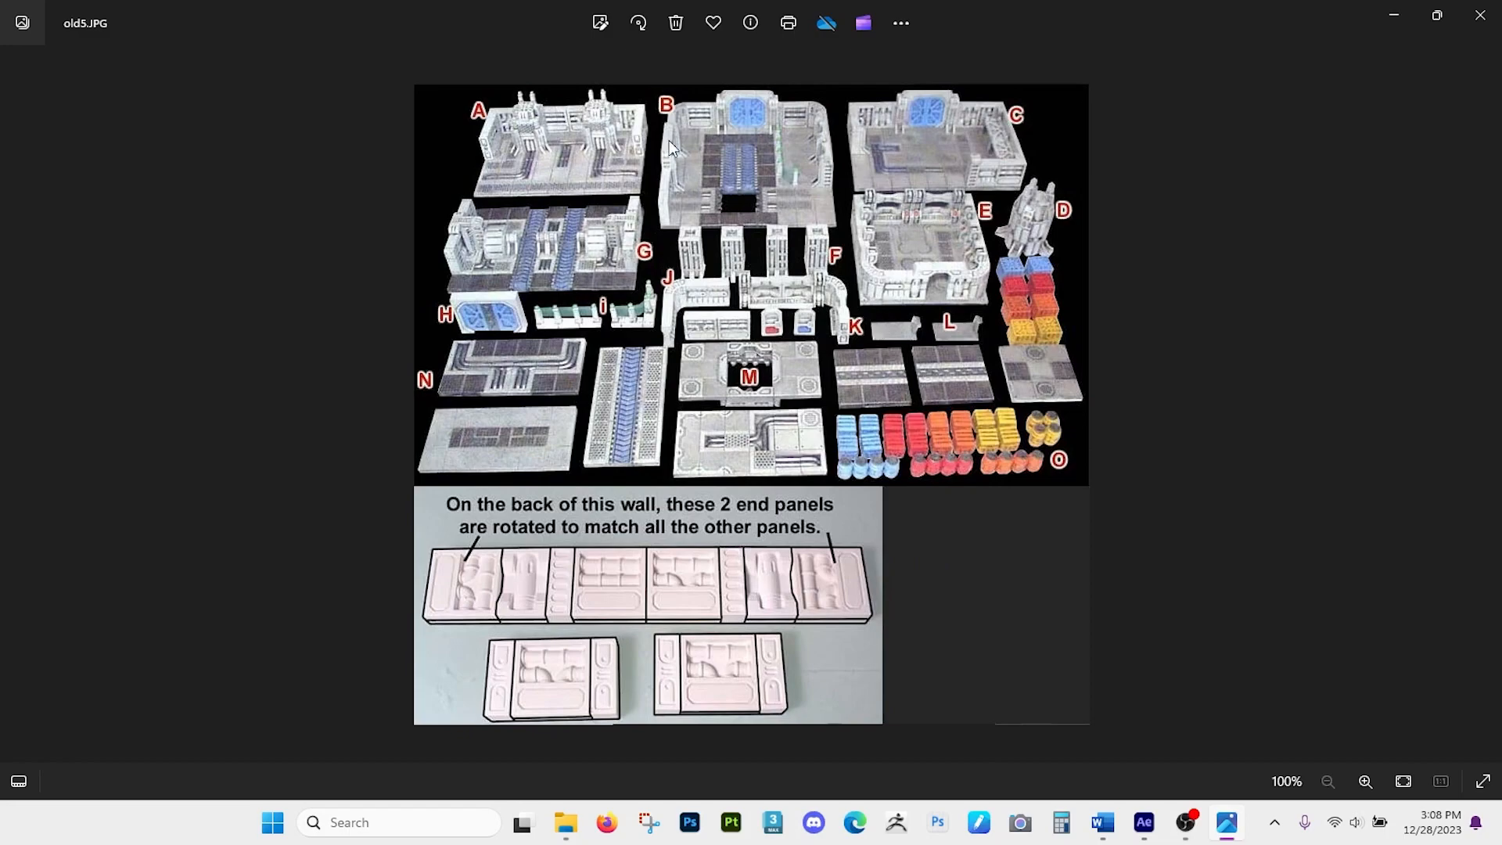
key(Right)
key(Right)
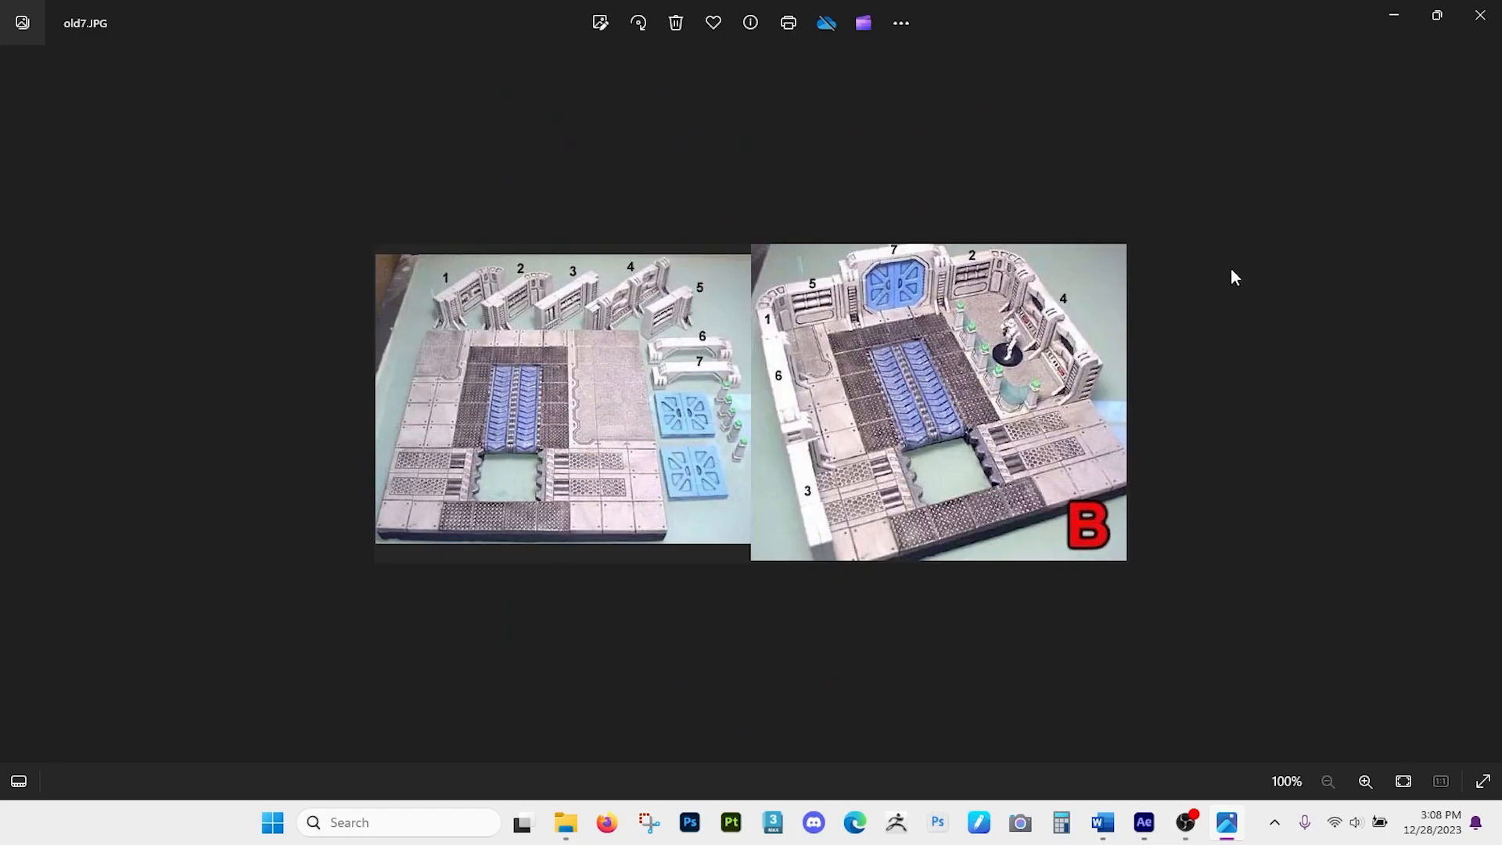
Close the concept image and open the stone arch and wall kit image a9a1b28c-5ca9-4621-bd3f-88d22ffba997.jpg from the Fantasy folder.
click(1480, 14)
click(599, 117)
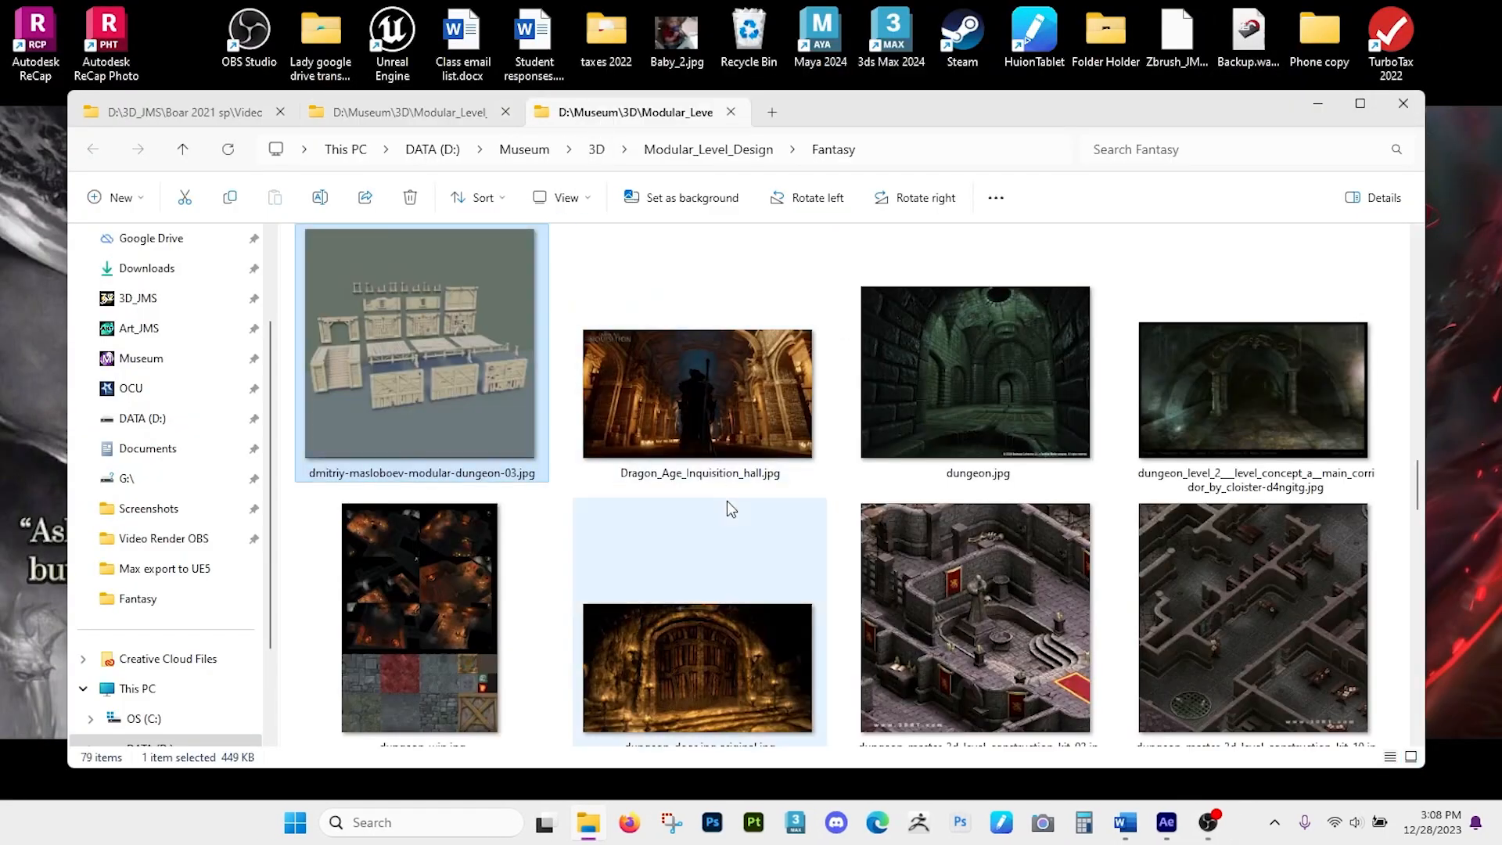
scroll(782, 509, up, 3)
scroll(837, 502, up, 2)
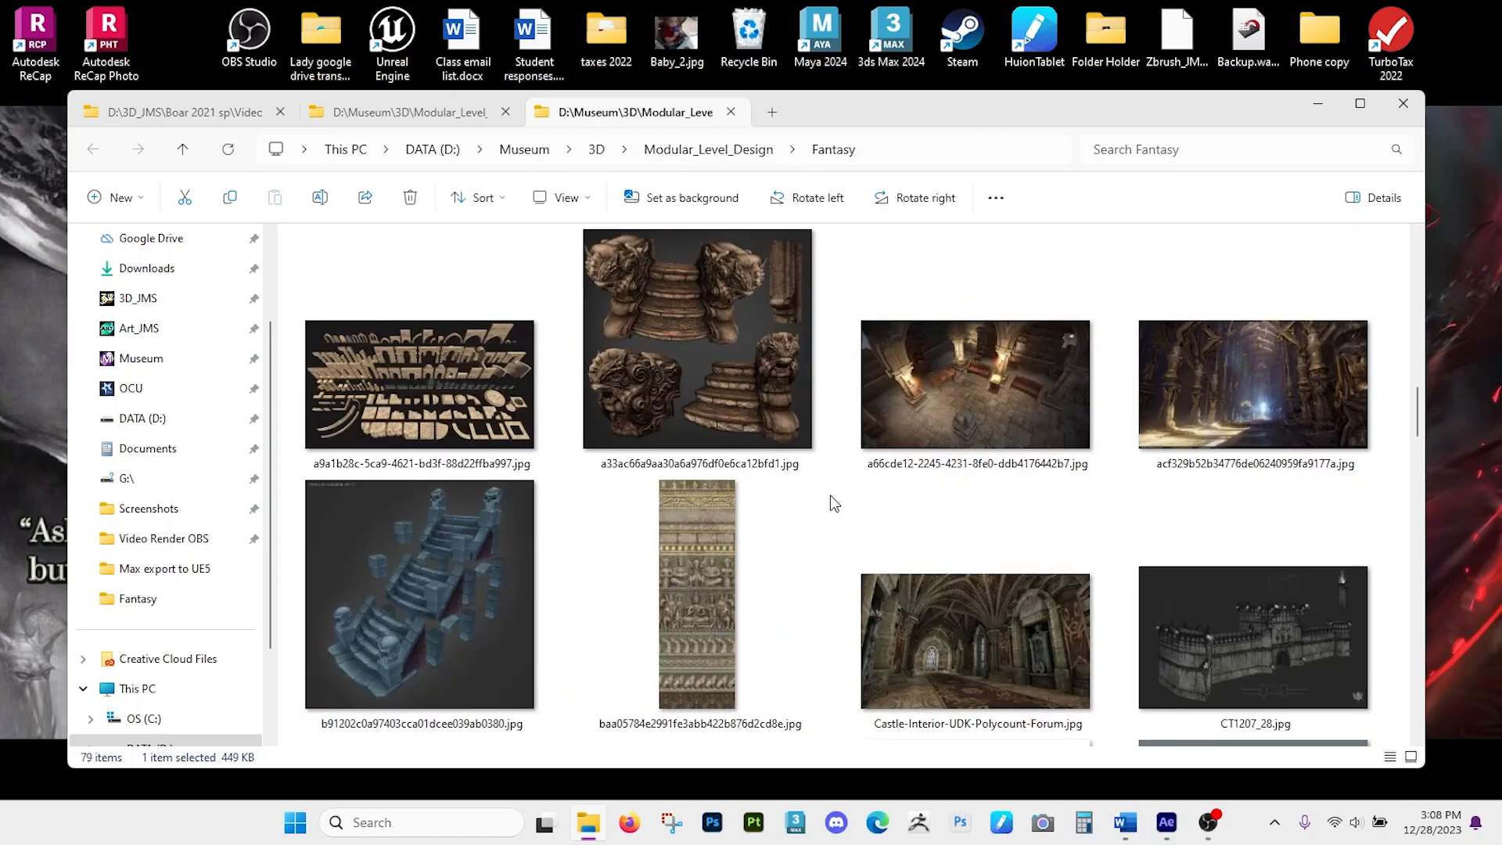
double_click(429, 373)
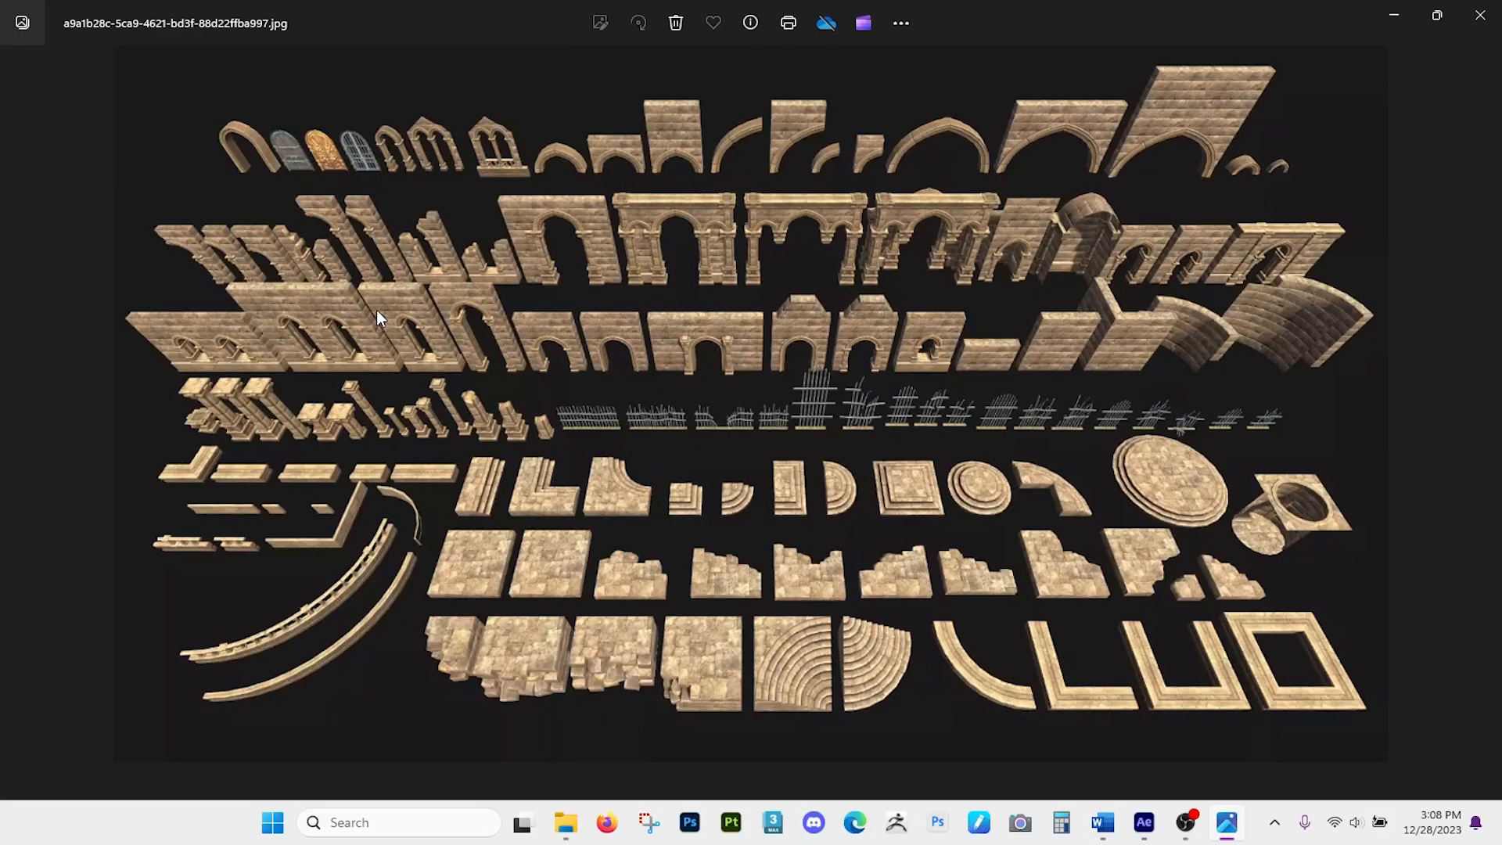
Open 44208ca17cee1b466ad2bece4089cba9.jpg and examine how the border vertices of the curved and straight wall segments line up.
click(1496, 19)
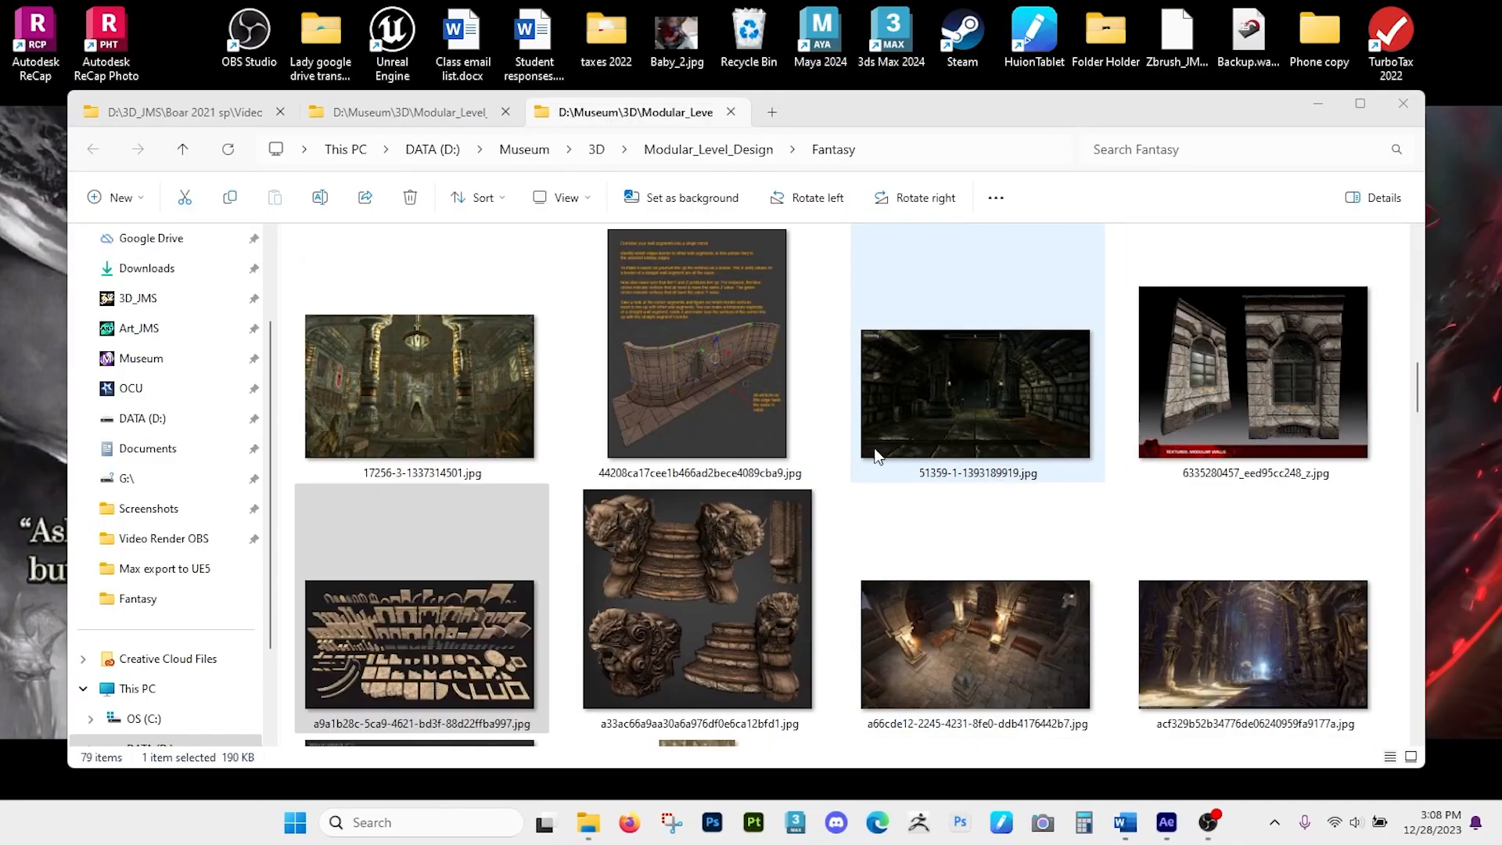
scroll(805, 477, up, 2)
click(736, 504)
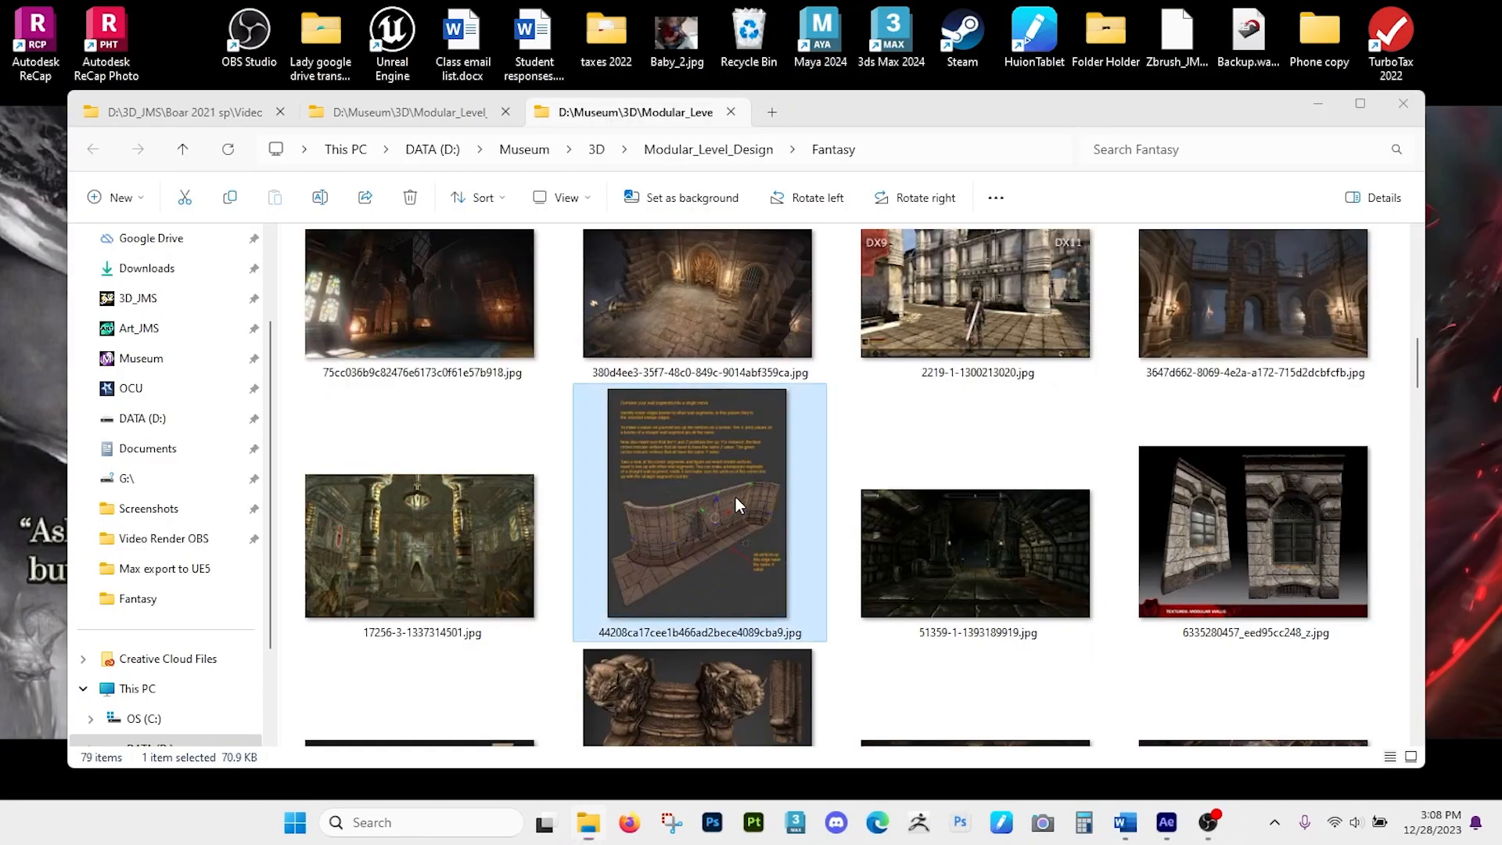
double_click(735, 498)
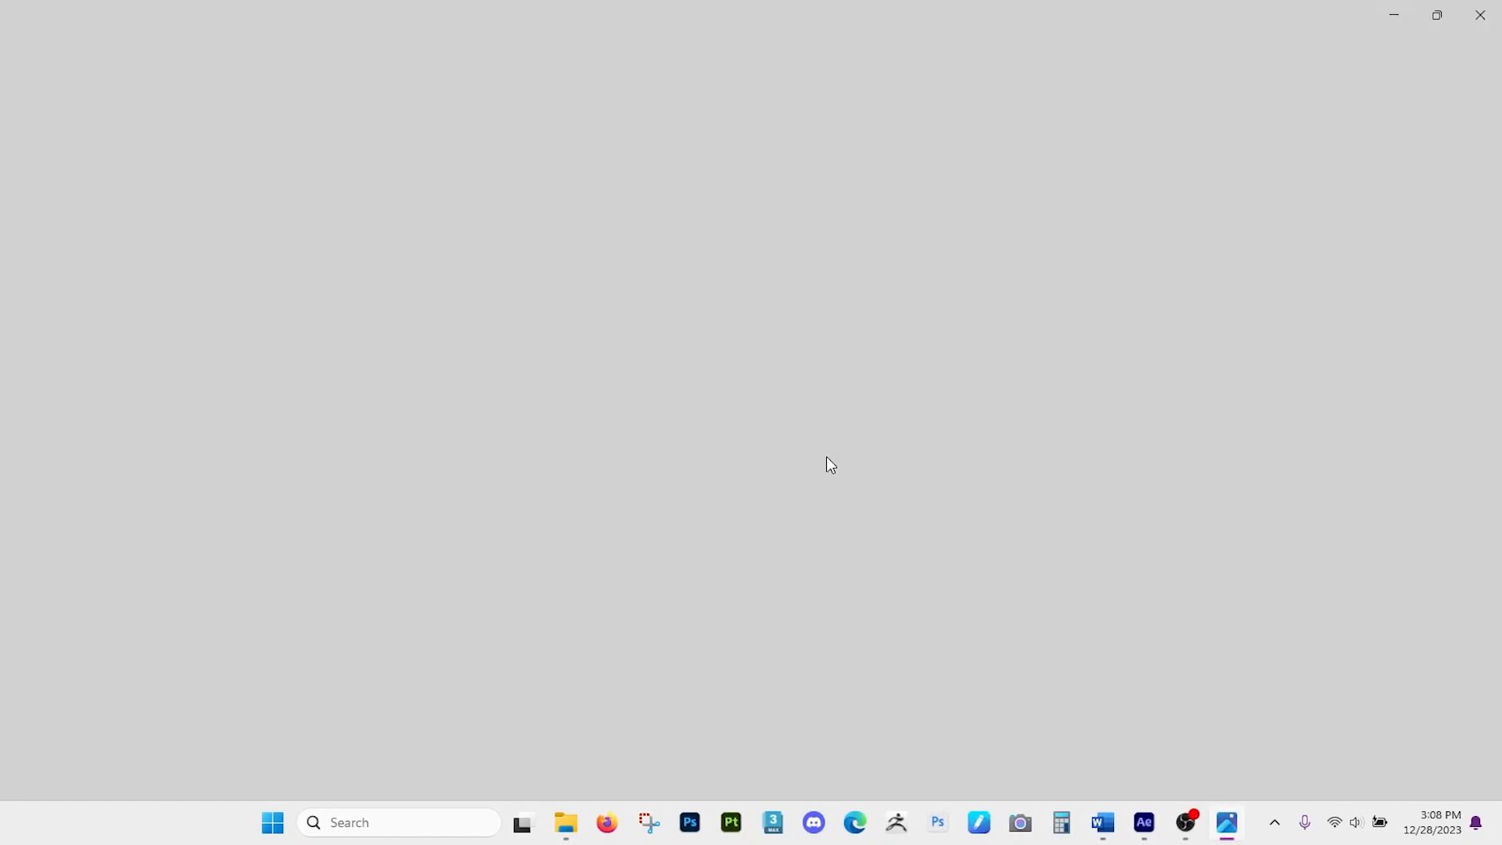
scroll(770, 477, up, 5)
scroll(770, 477, down, 2)
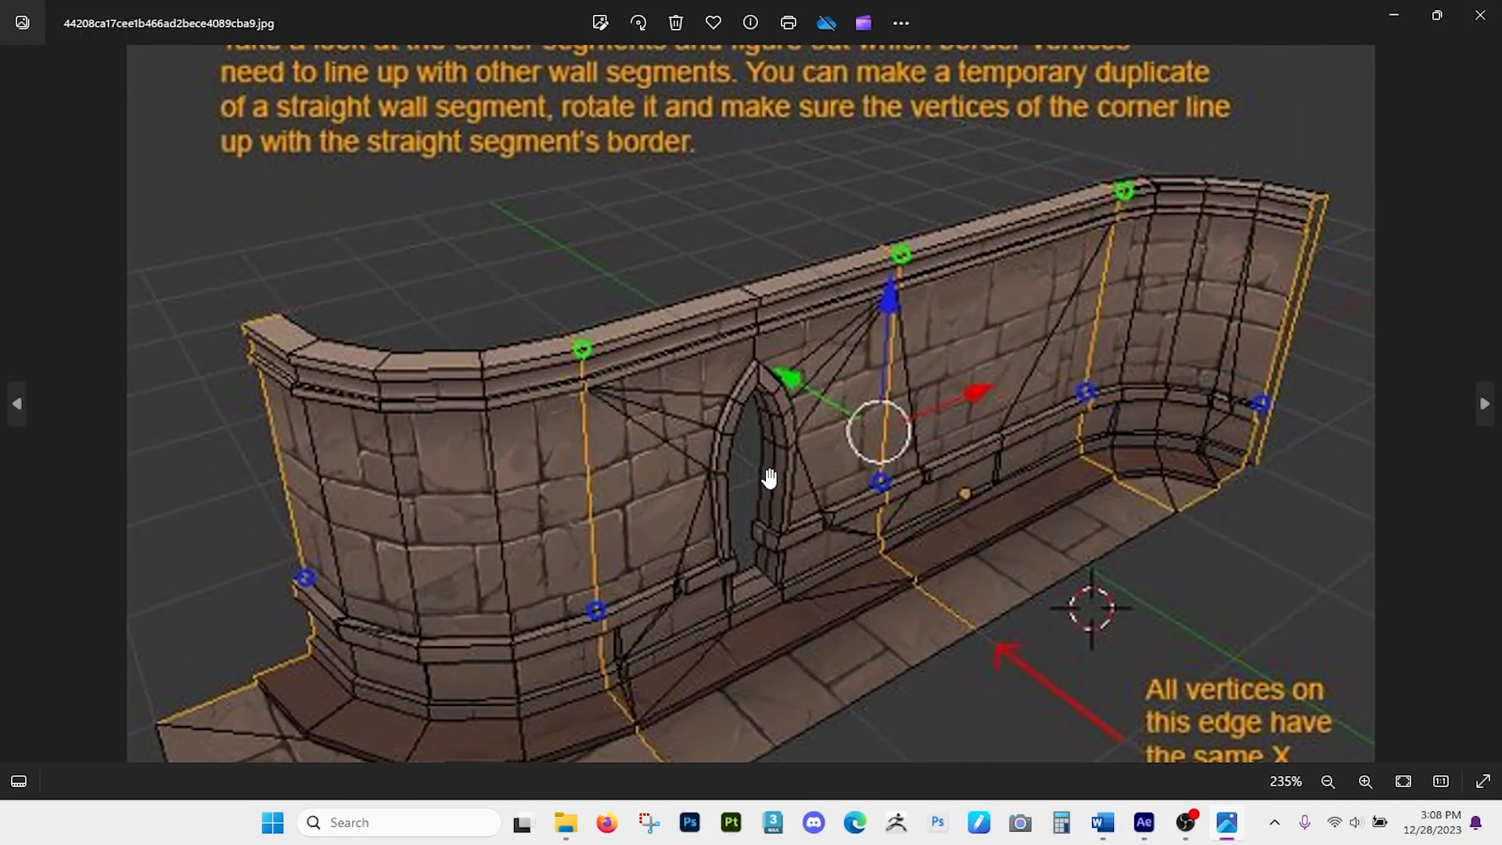
drag(743, 486, 603, 312)
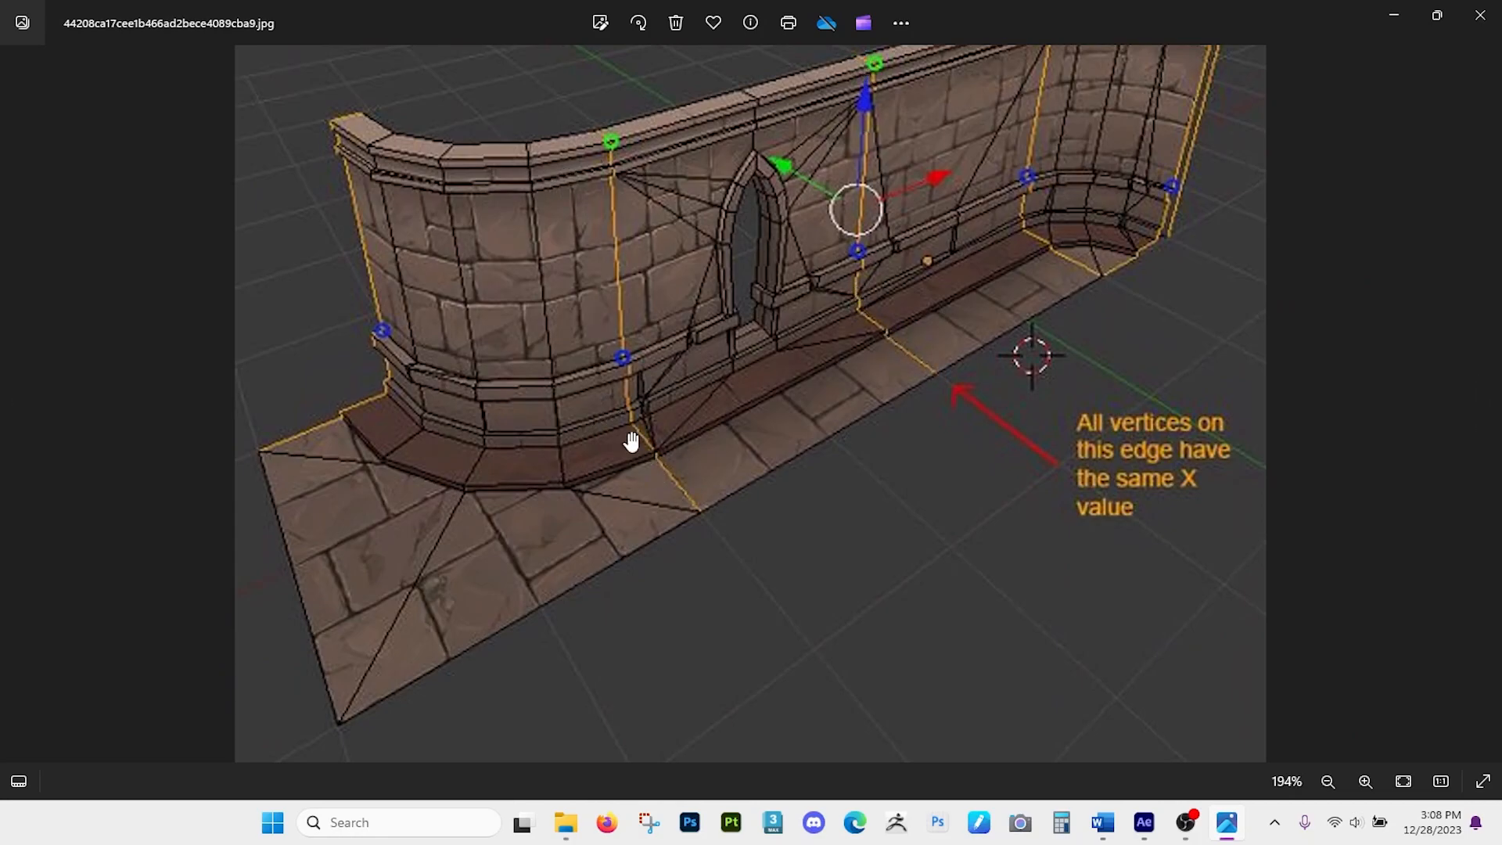
drag(758, 325, 724, 463)
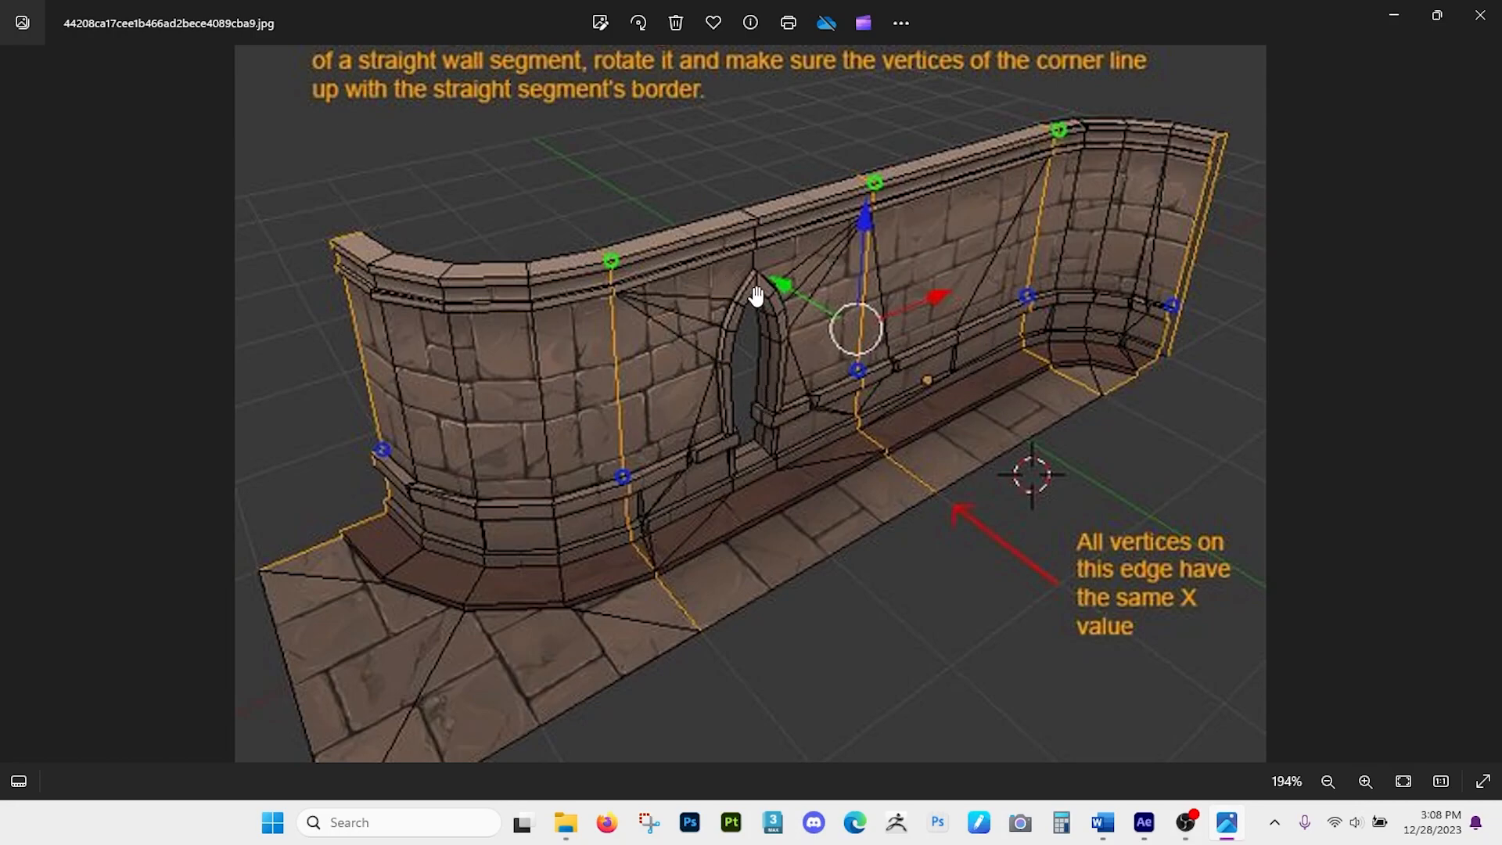
drag(1192, 326, 1111, 388)
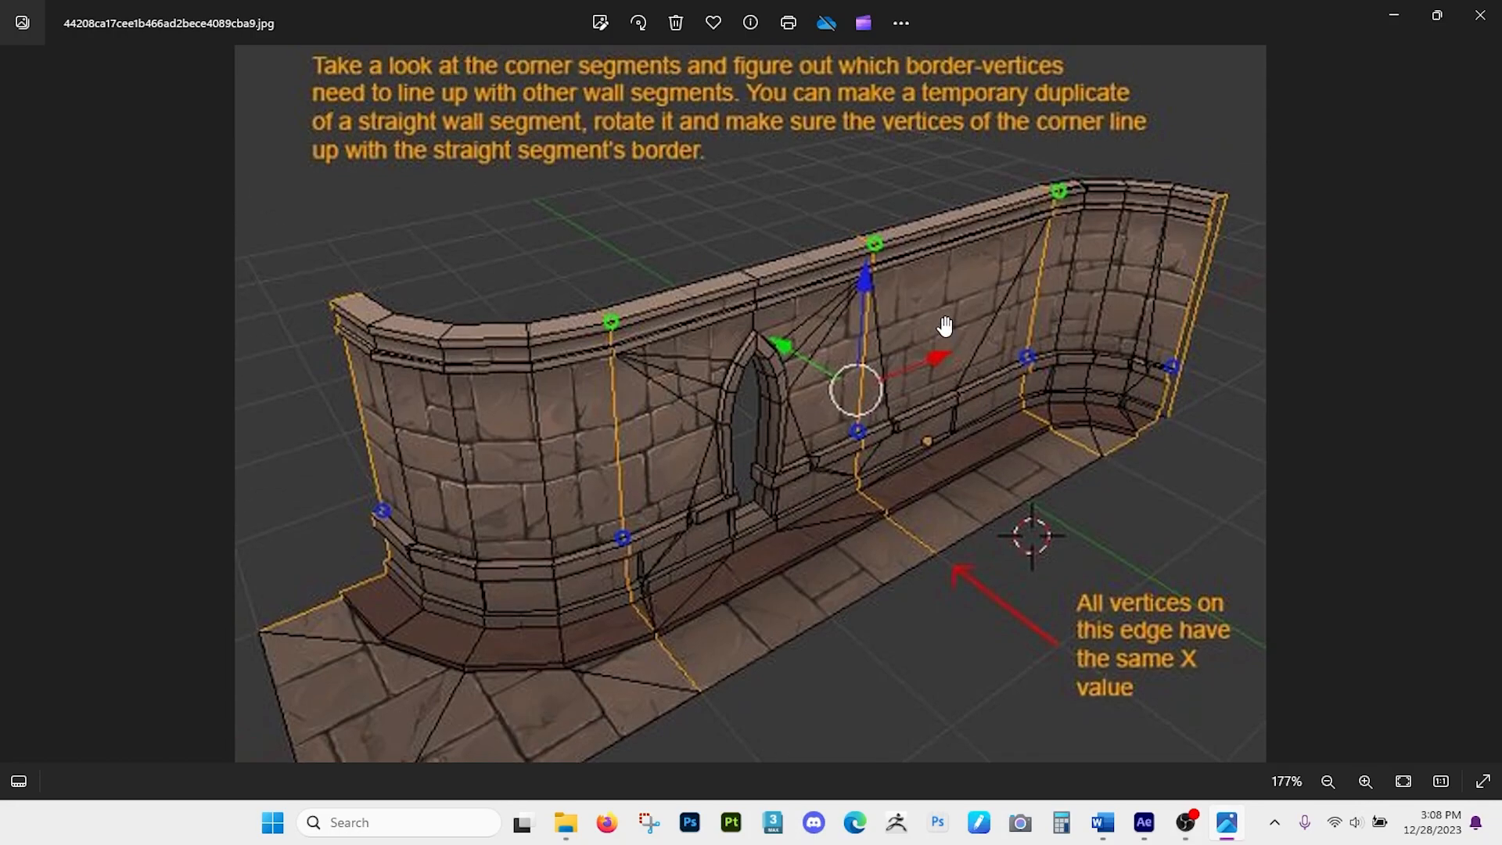
scroll(945, 325, down, 4)
Close the wall segment image, open the dungeon corridor image 001.jpg from the Fantasy folder and view it enlarged.
click(1480, 15)
scroll(829, 425, up, 2)
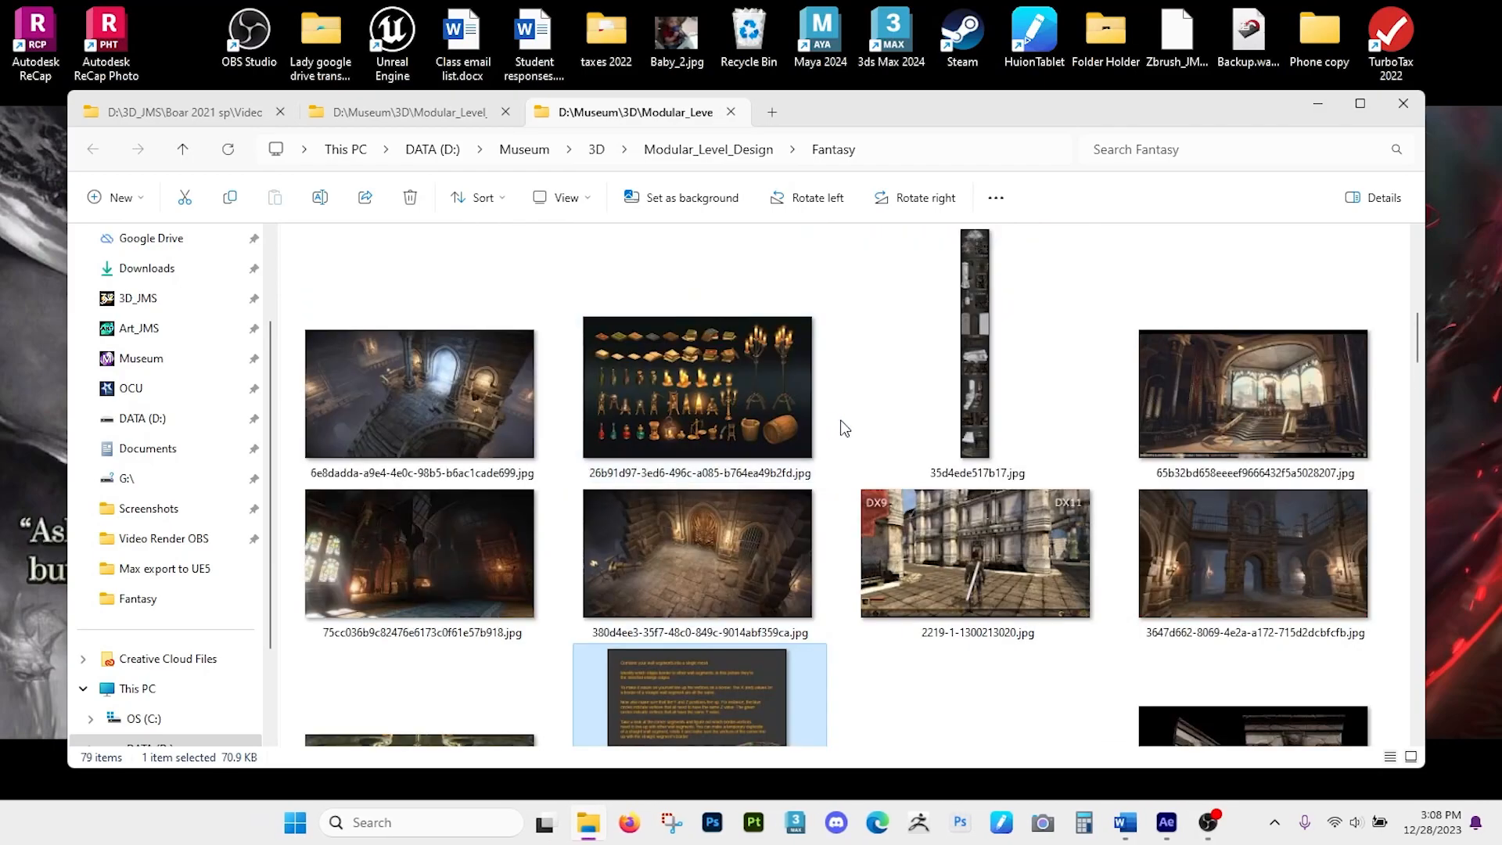
scroll(841, 427, up, 5)
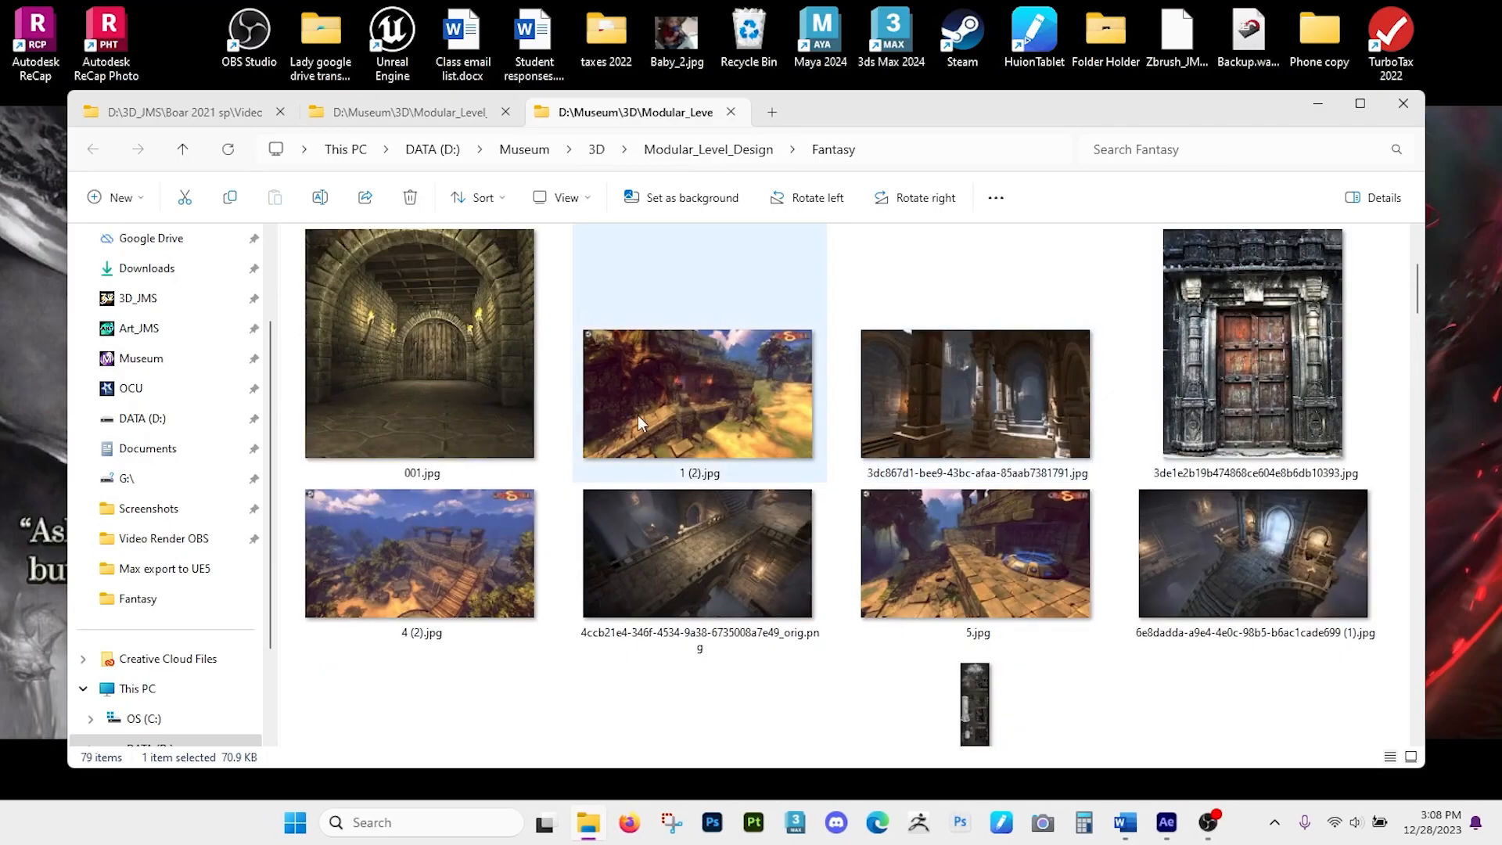
double_click(410, 374)
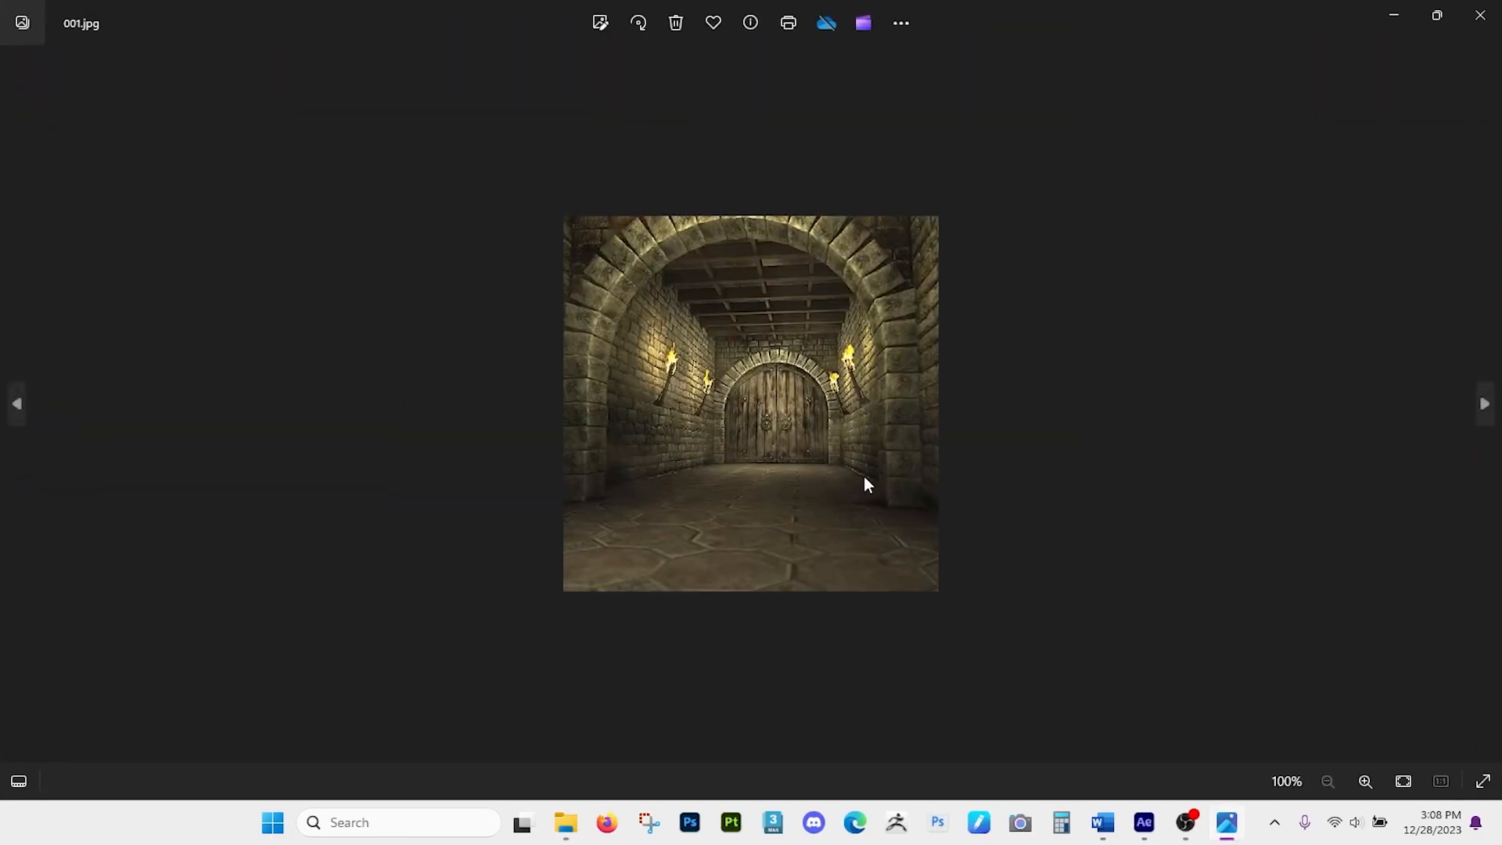
scroll(887, 489, up, 4)
scroll(823, 449, down, 1)
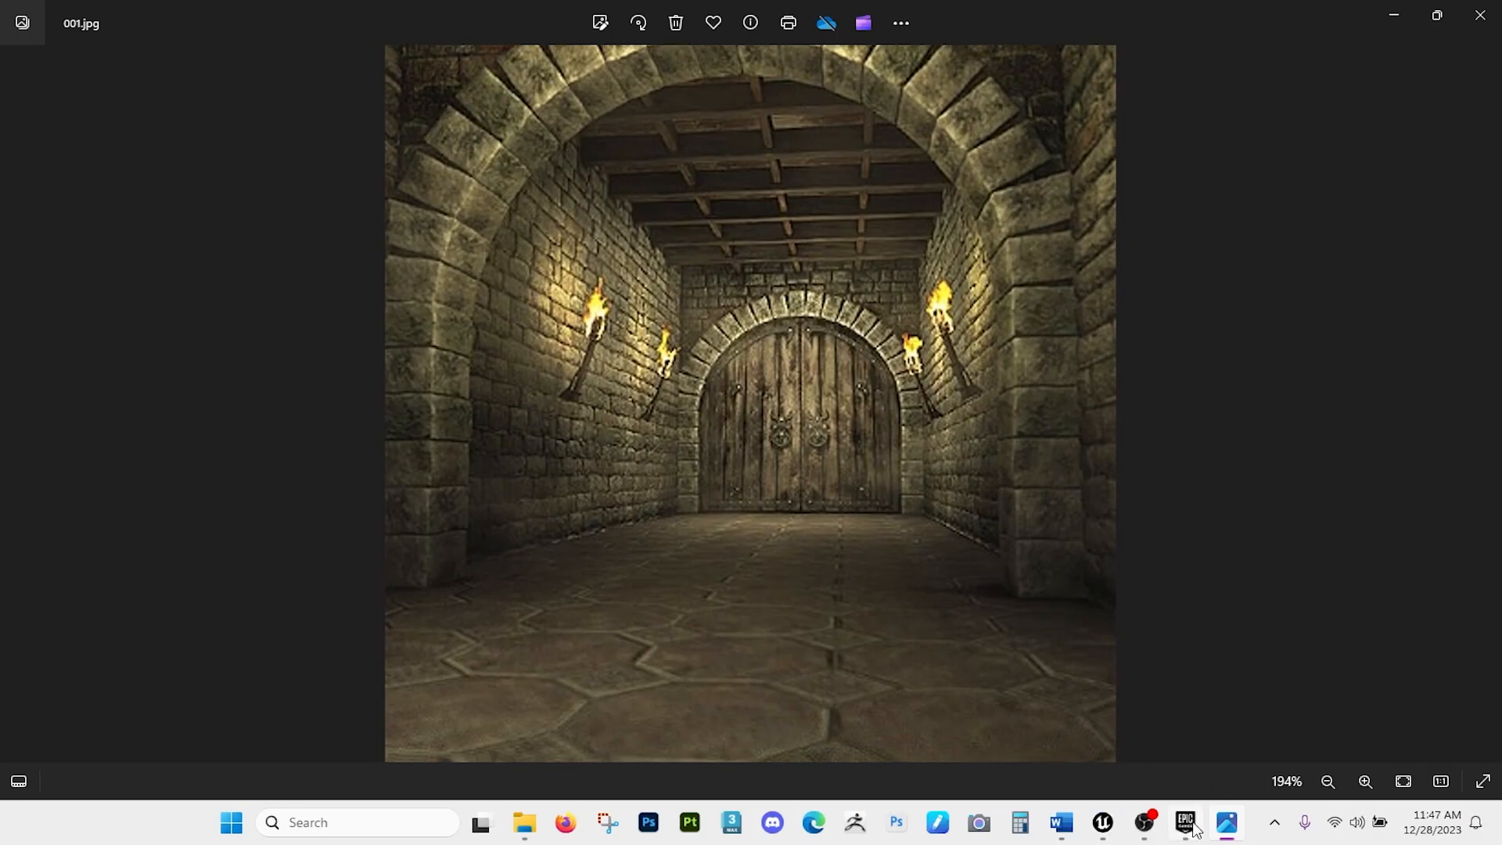
Switch to the Epic Games Launcher, view the Store page and return to the Unreal Engine section.
click(1187, 825)
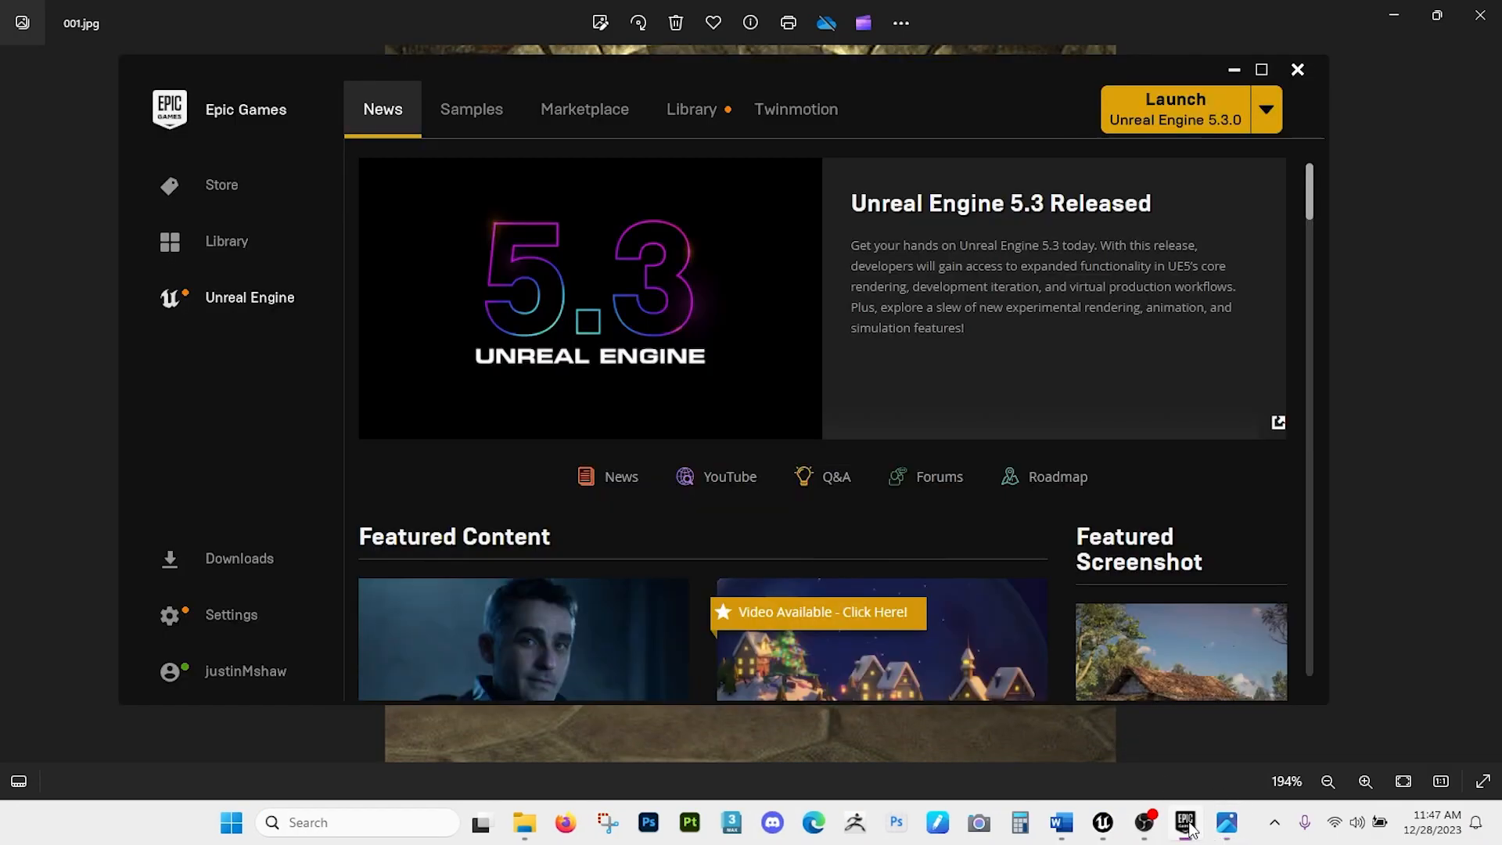
click(219, 183)
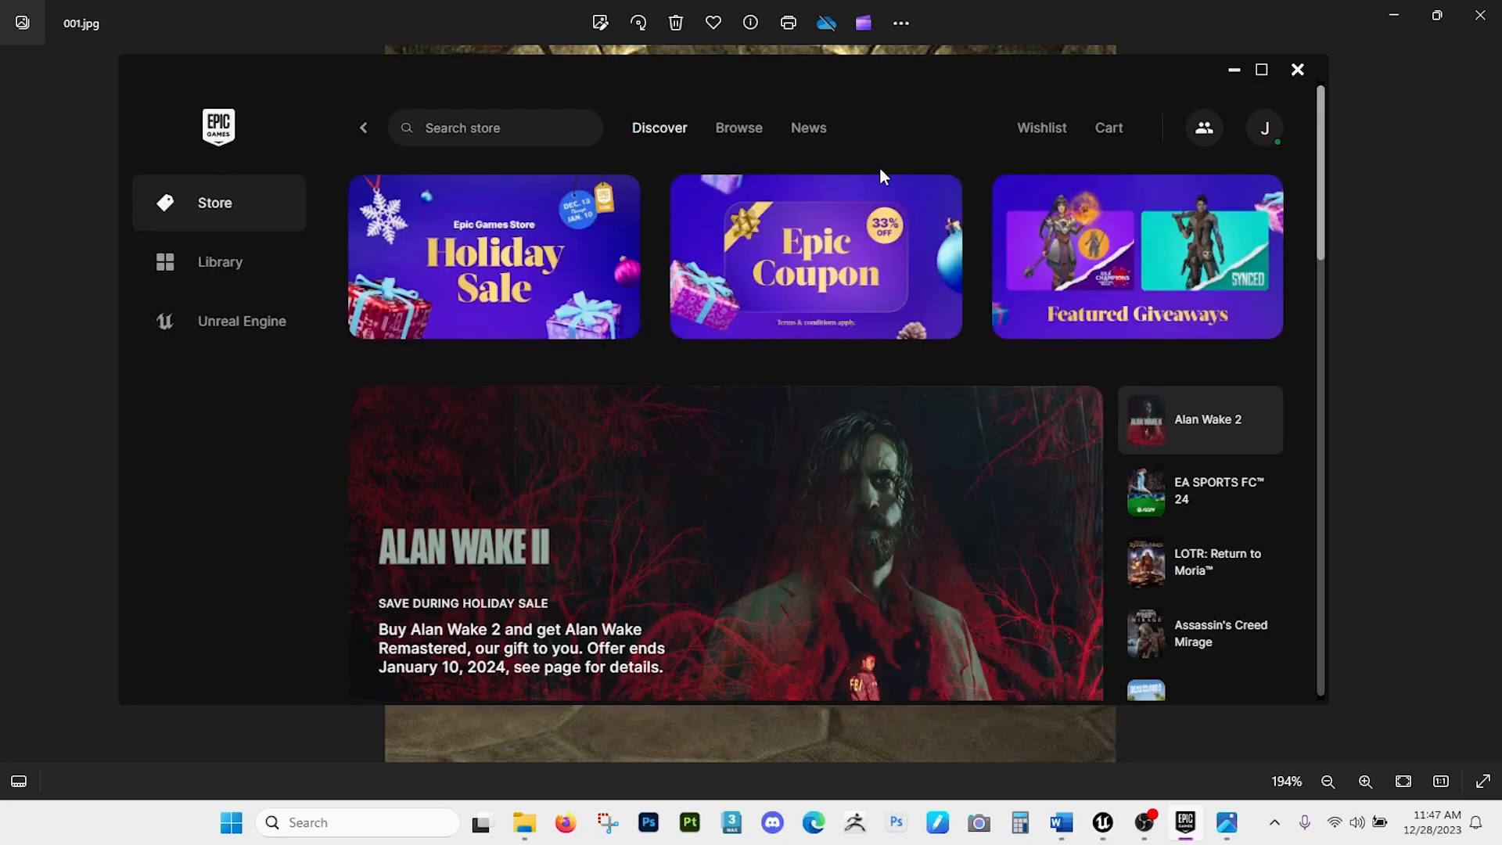
click(241, 335)
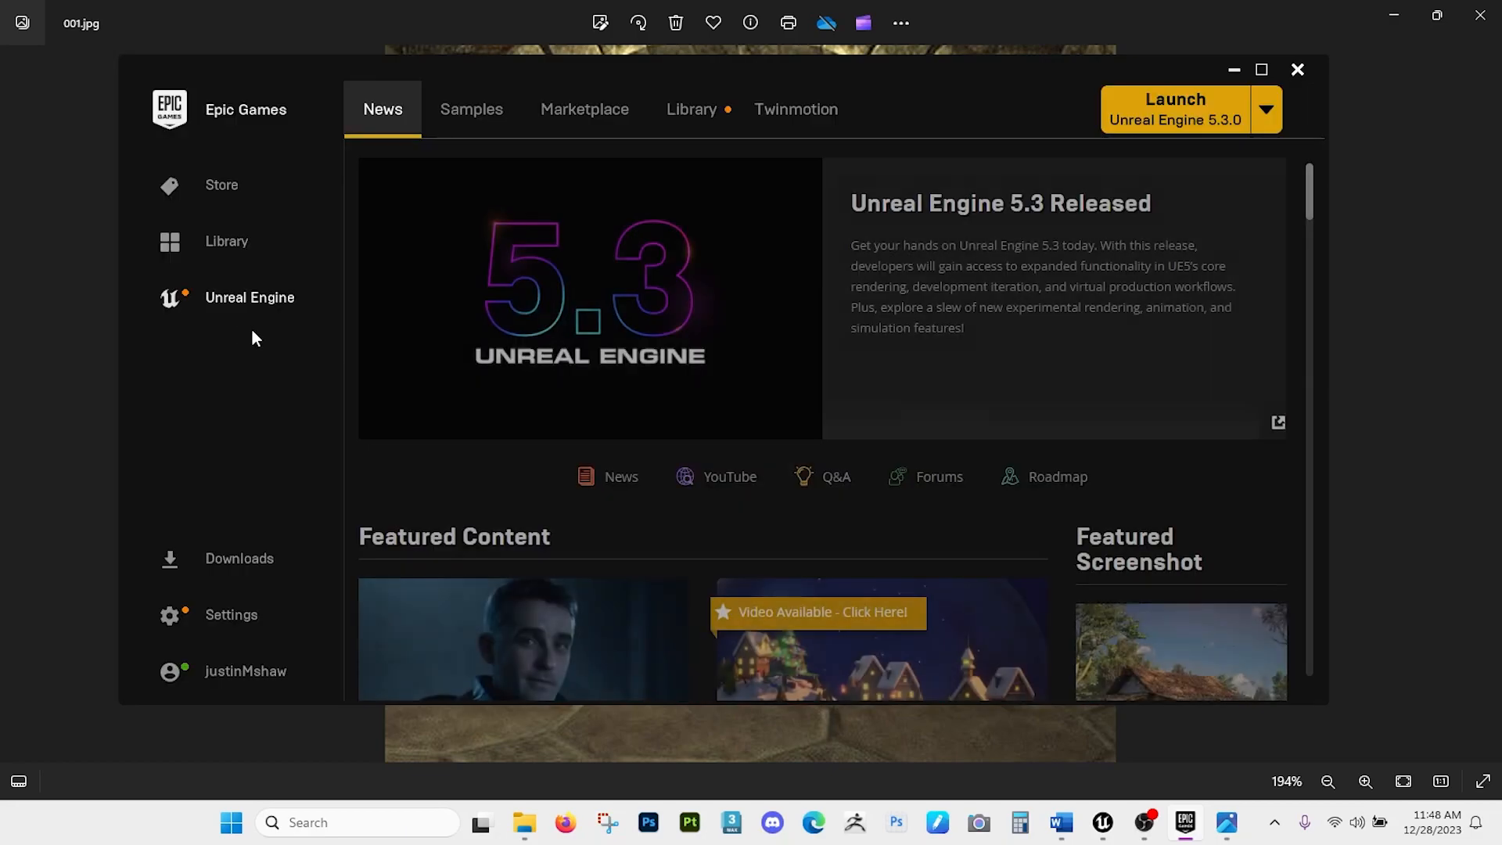
Check which Unreal Engine versions can be launched, dismiss the list without changing the version, and close the launcher.
click(1266, 110)
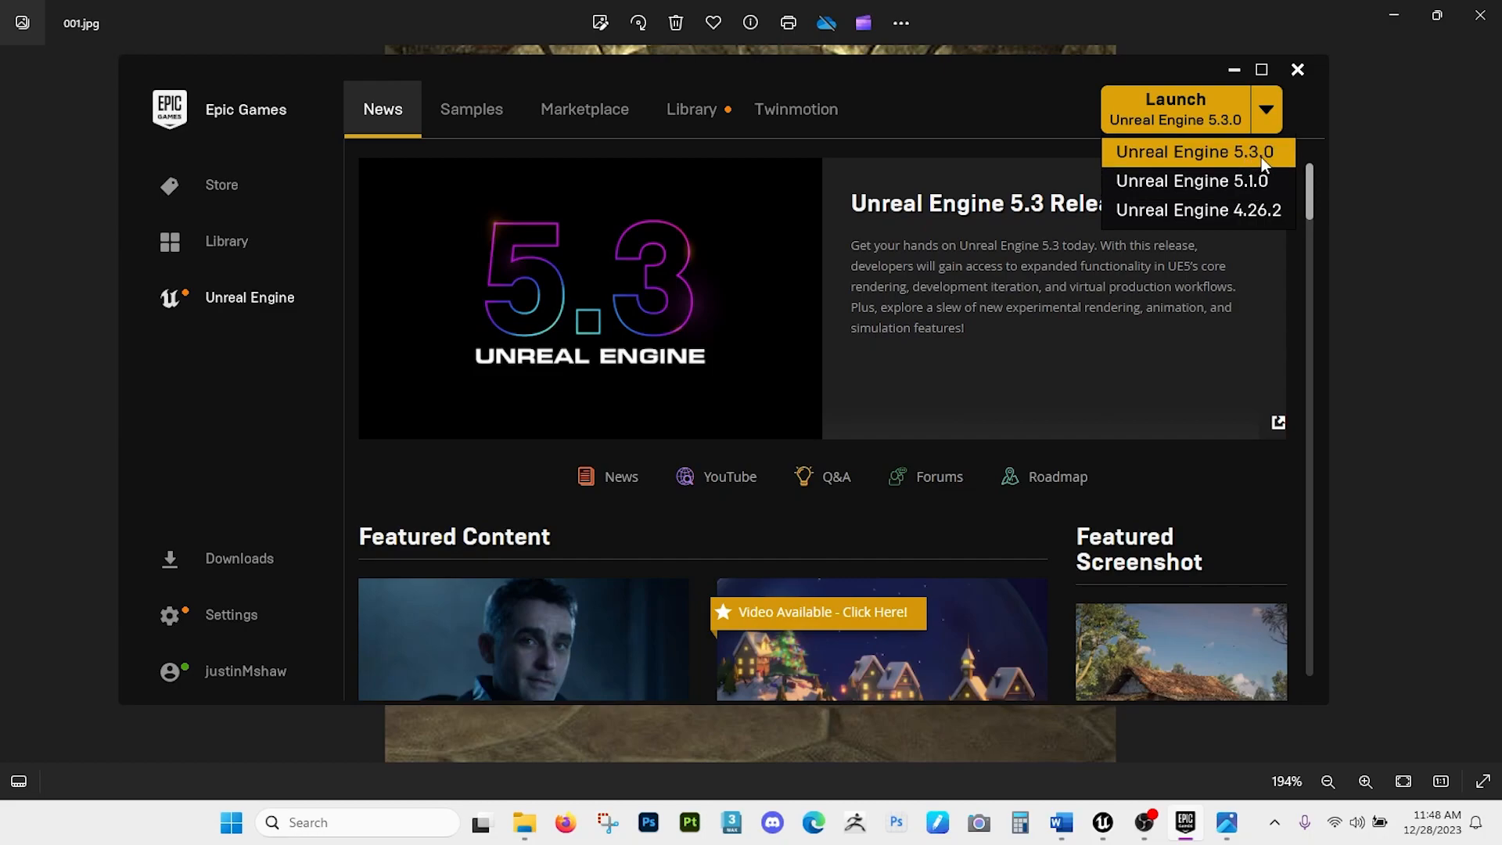
click(995, 109)
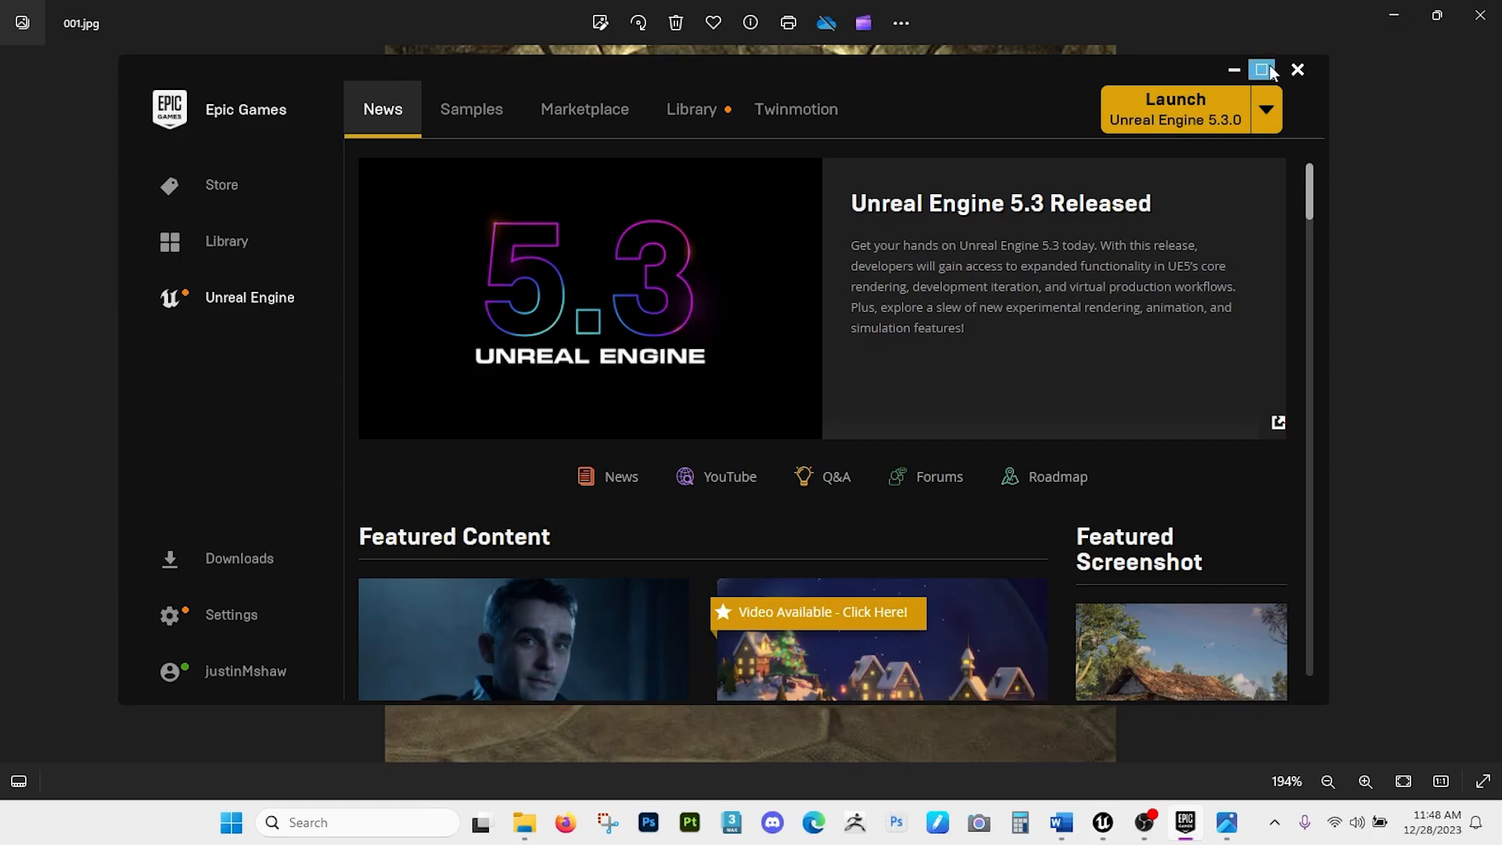
click(1297, 70)
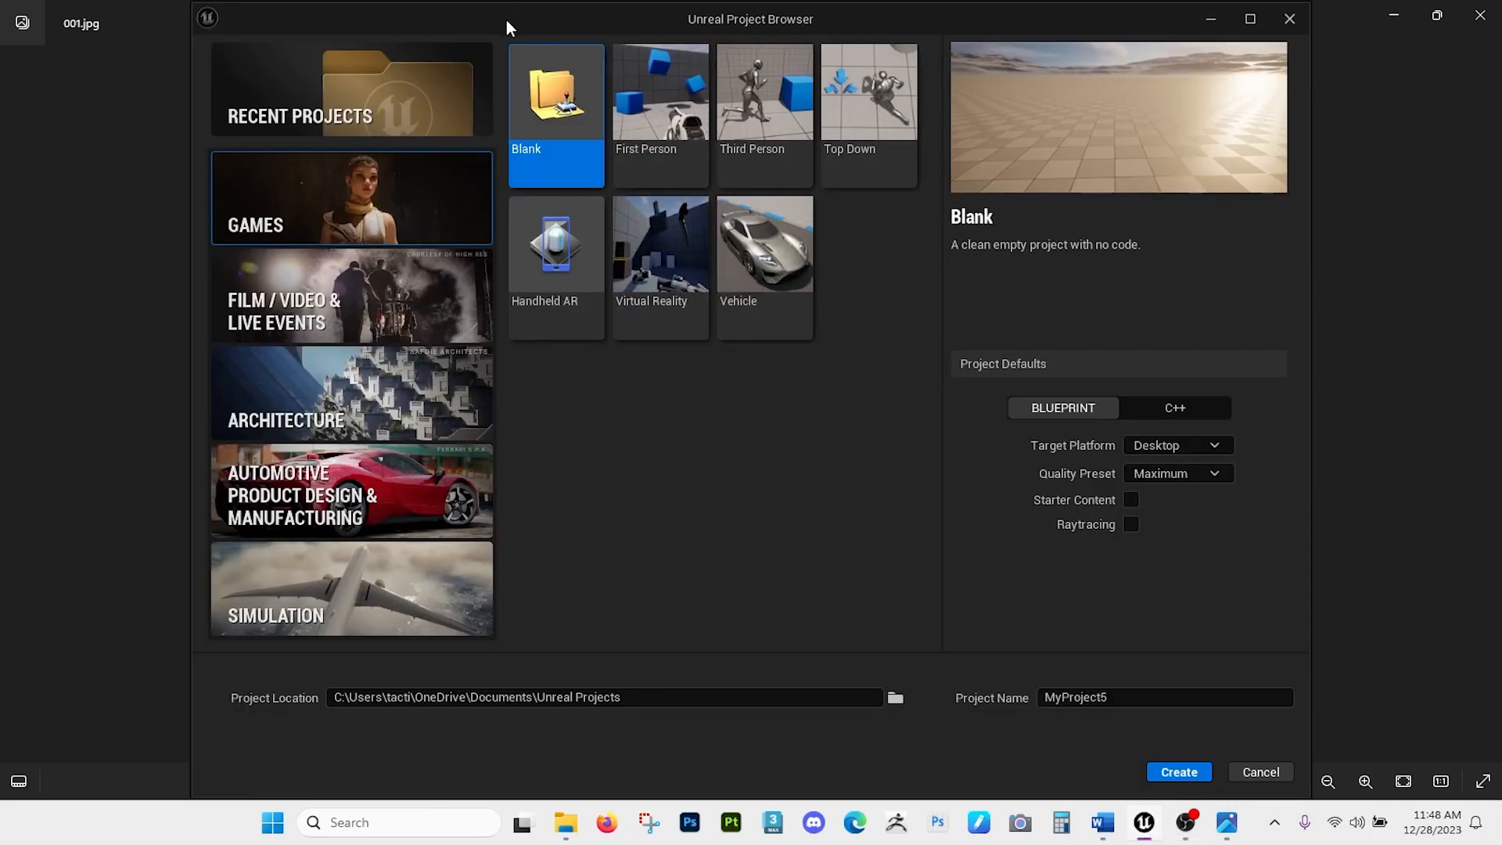
Look through the recent projects and choose the Third Person template in the Games category.
drag(506, 21, 530, 48)
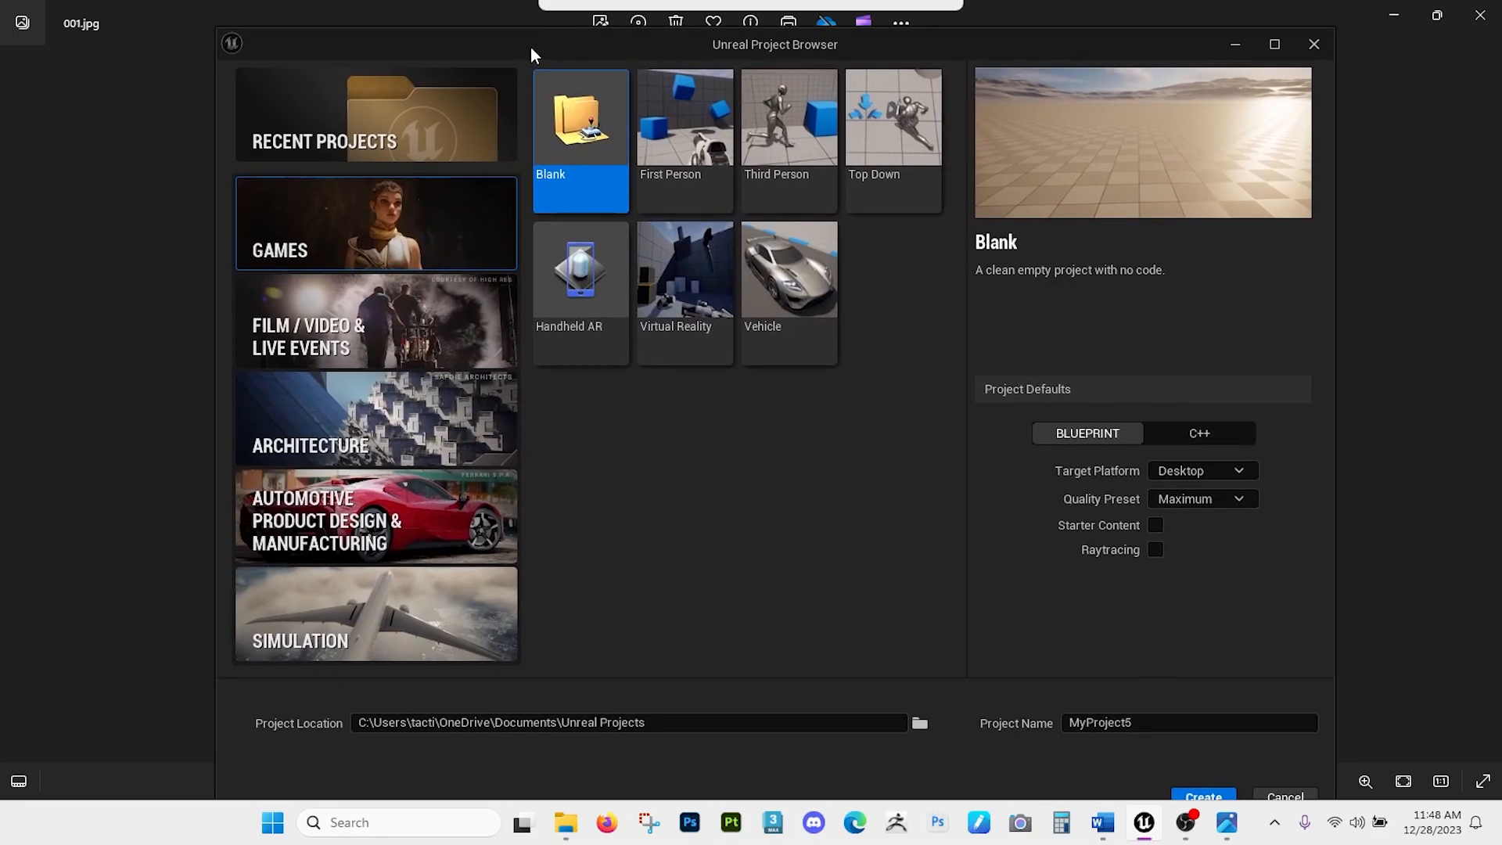
click(434, 126)
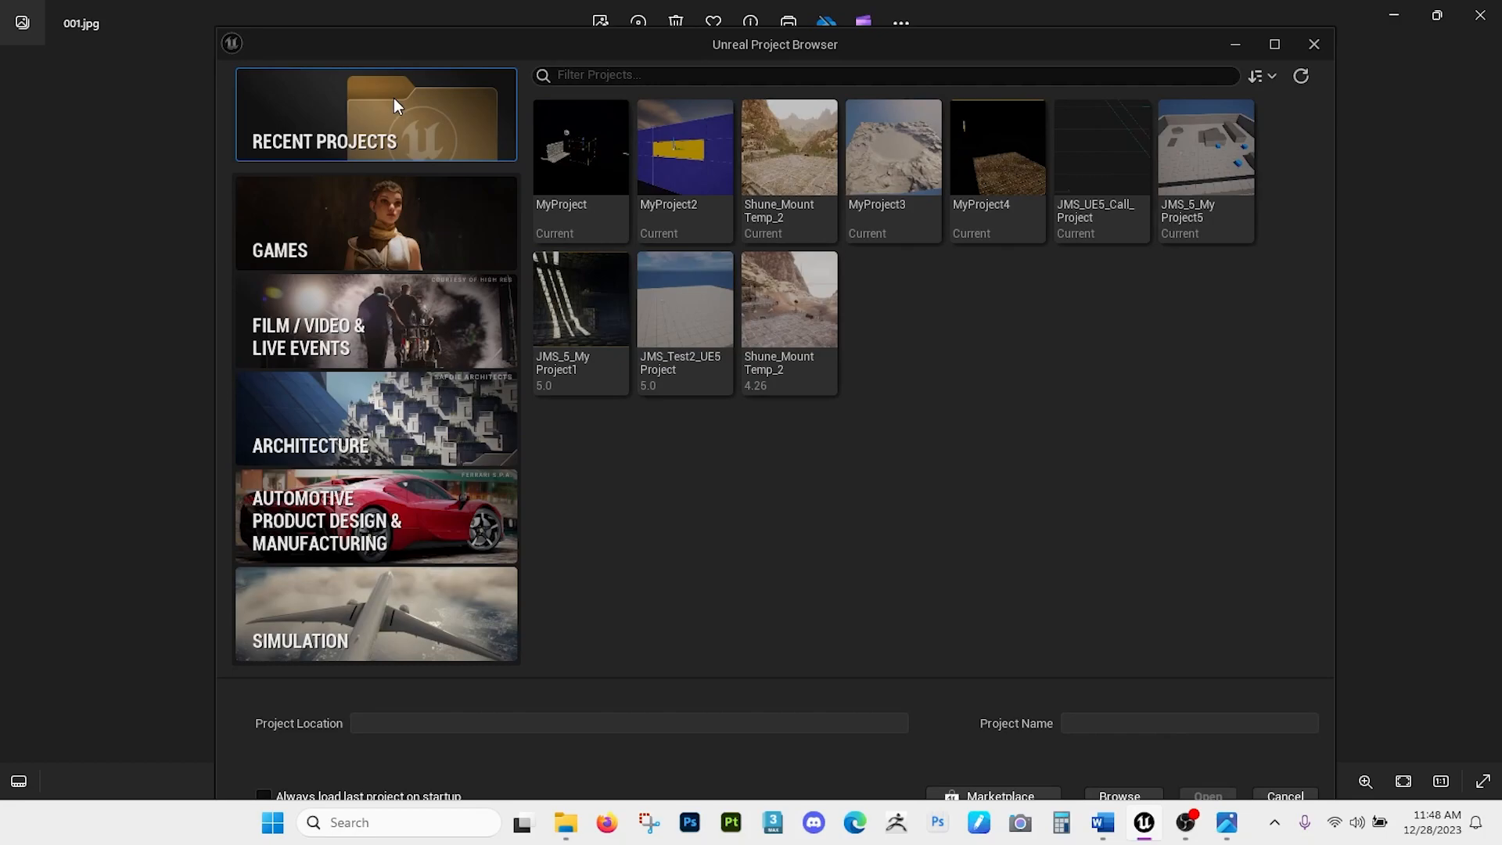
click(397, 224)
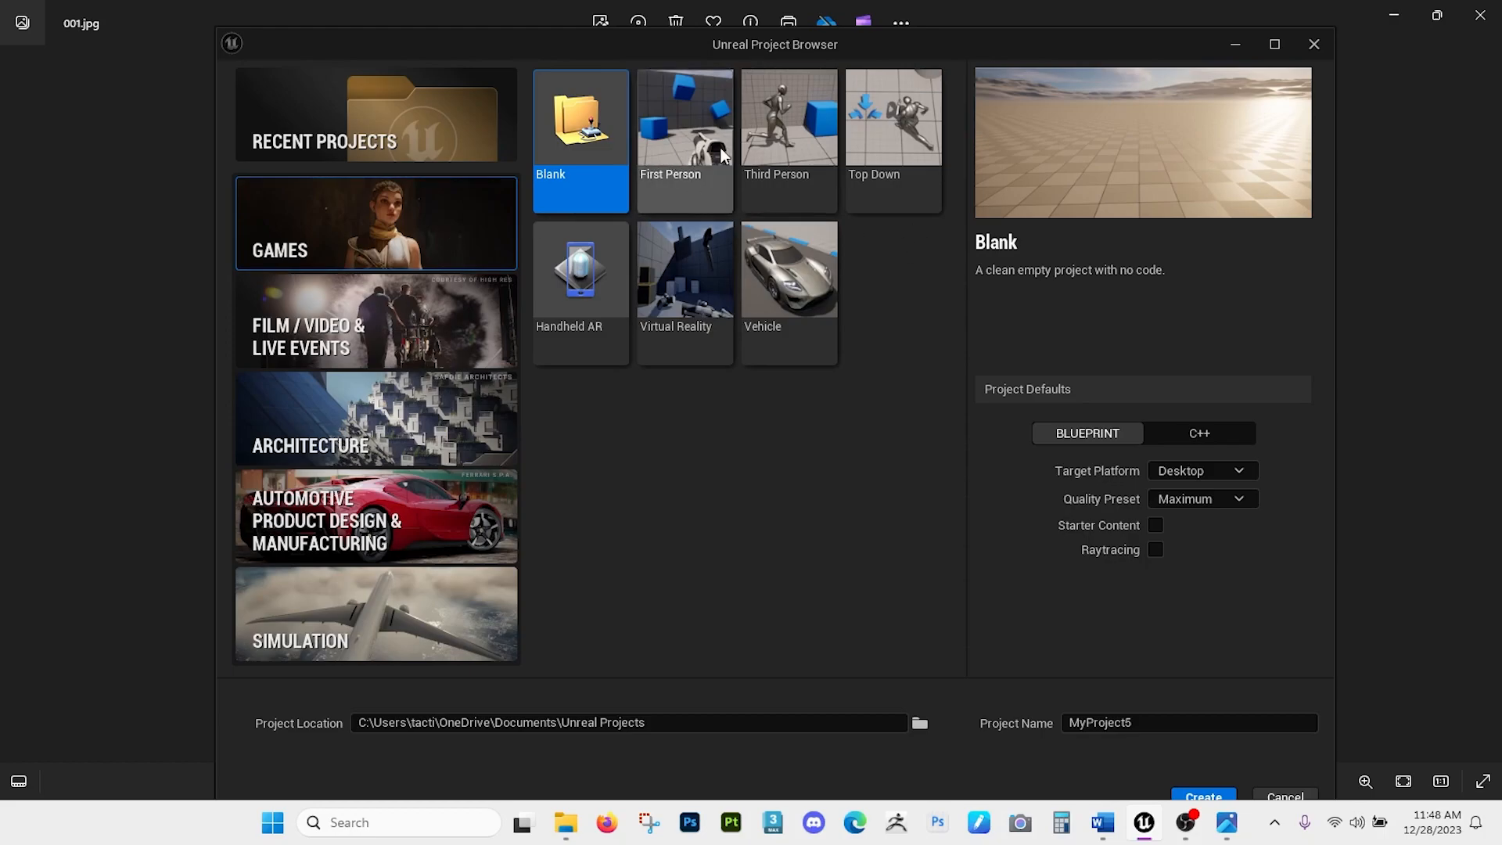
click(791, 124)
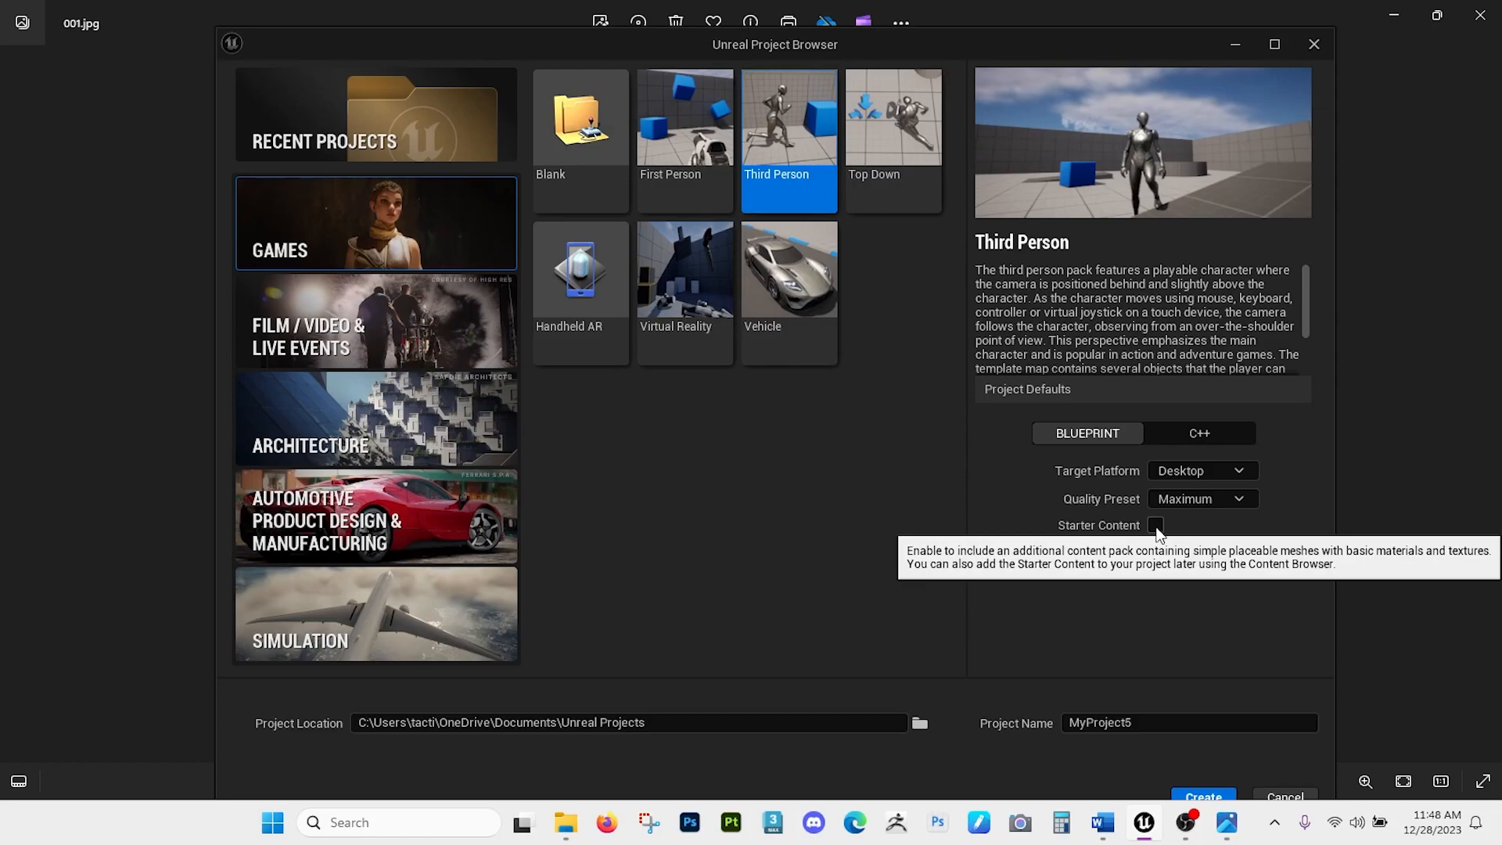
Examine the save location path for the new project without changing it.
click(670, 722)
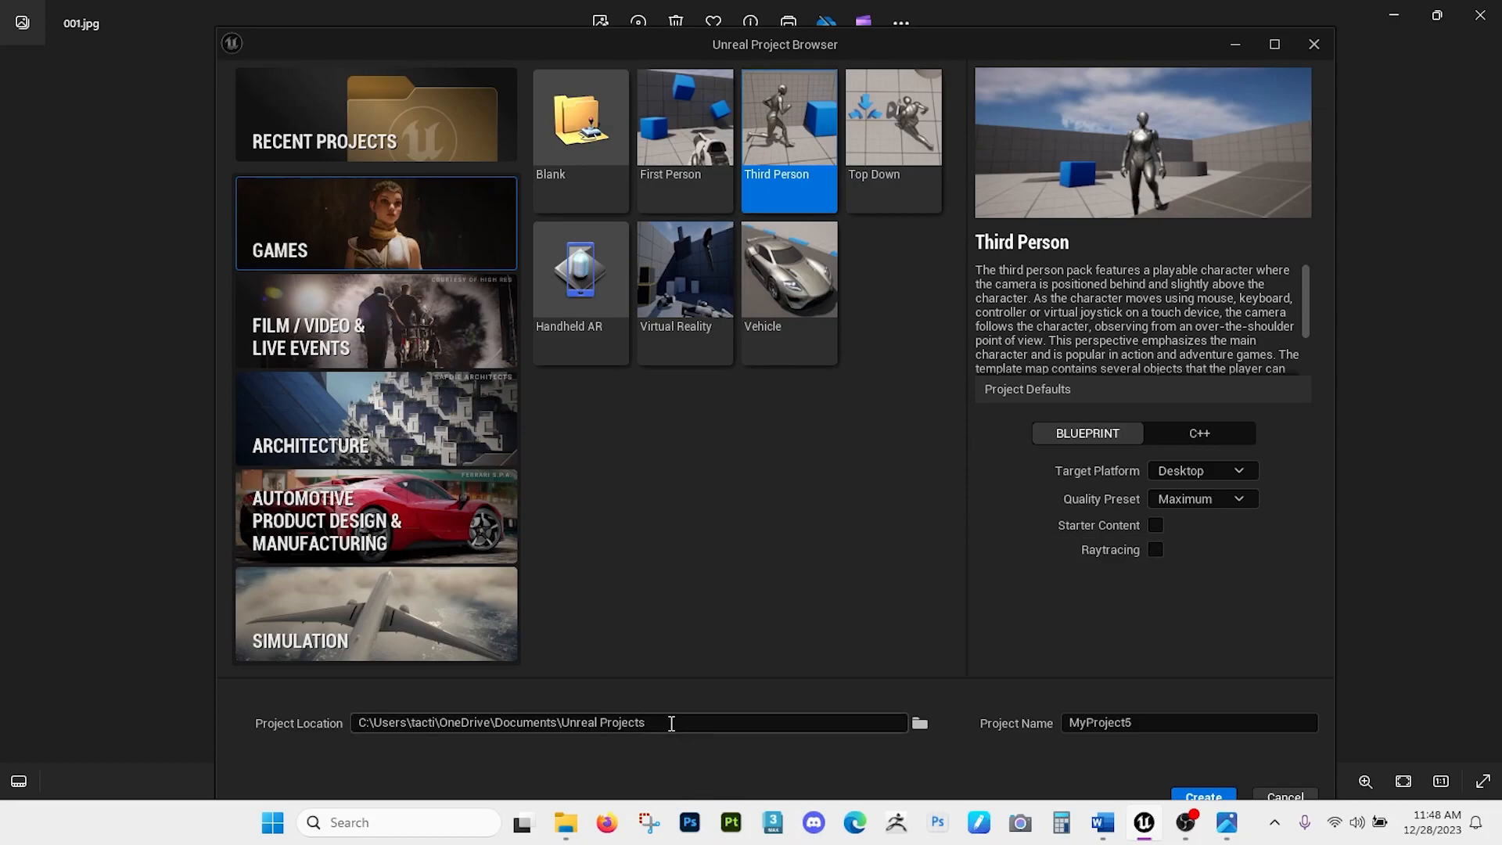
drag(605, 723, 352, 726)
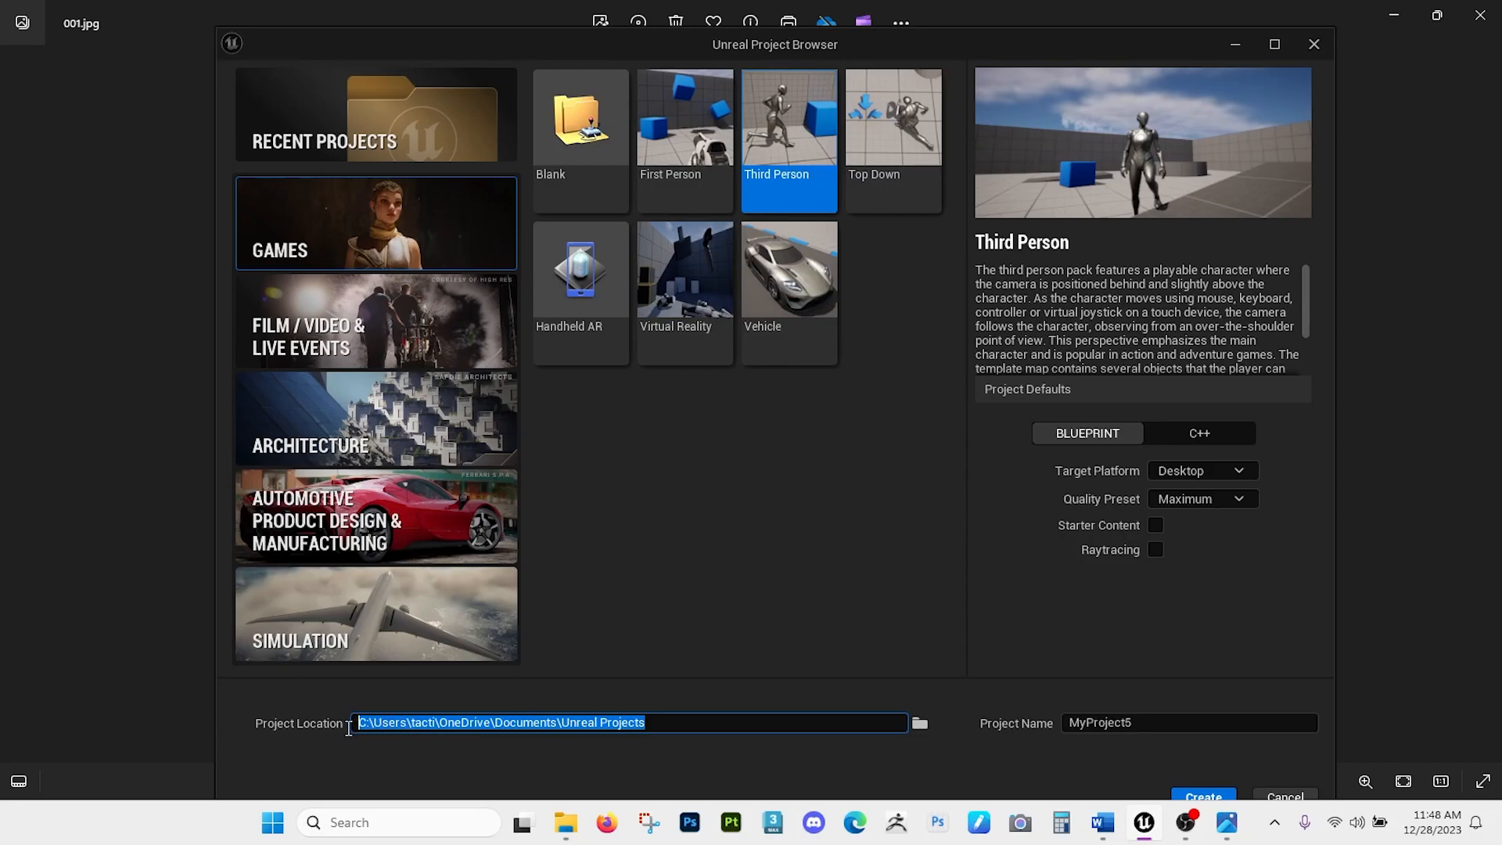
click(365, 743)
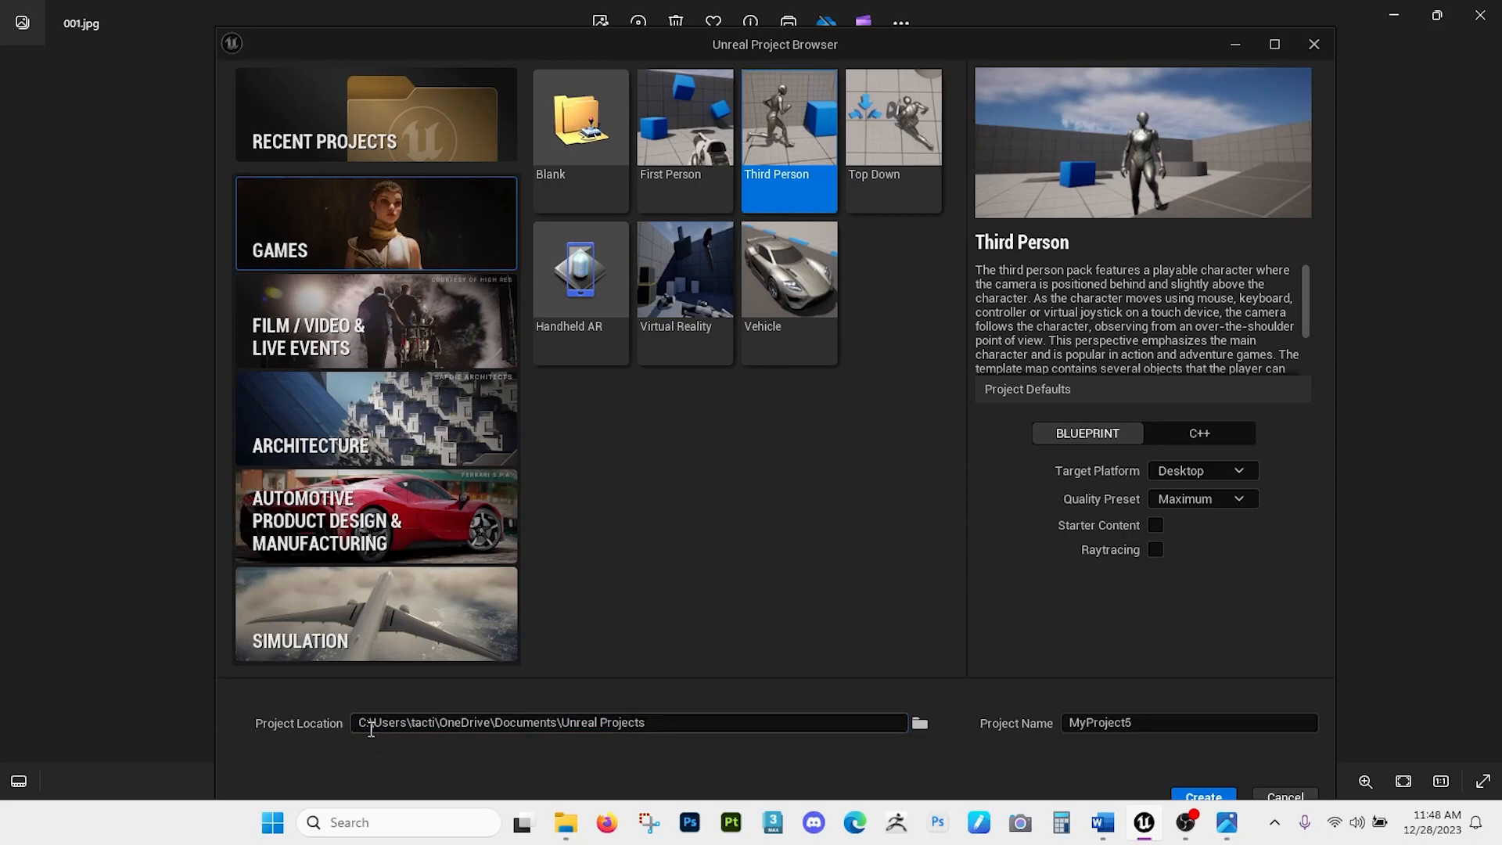
click(360, 724)
drag(362, 725, 869, 726)
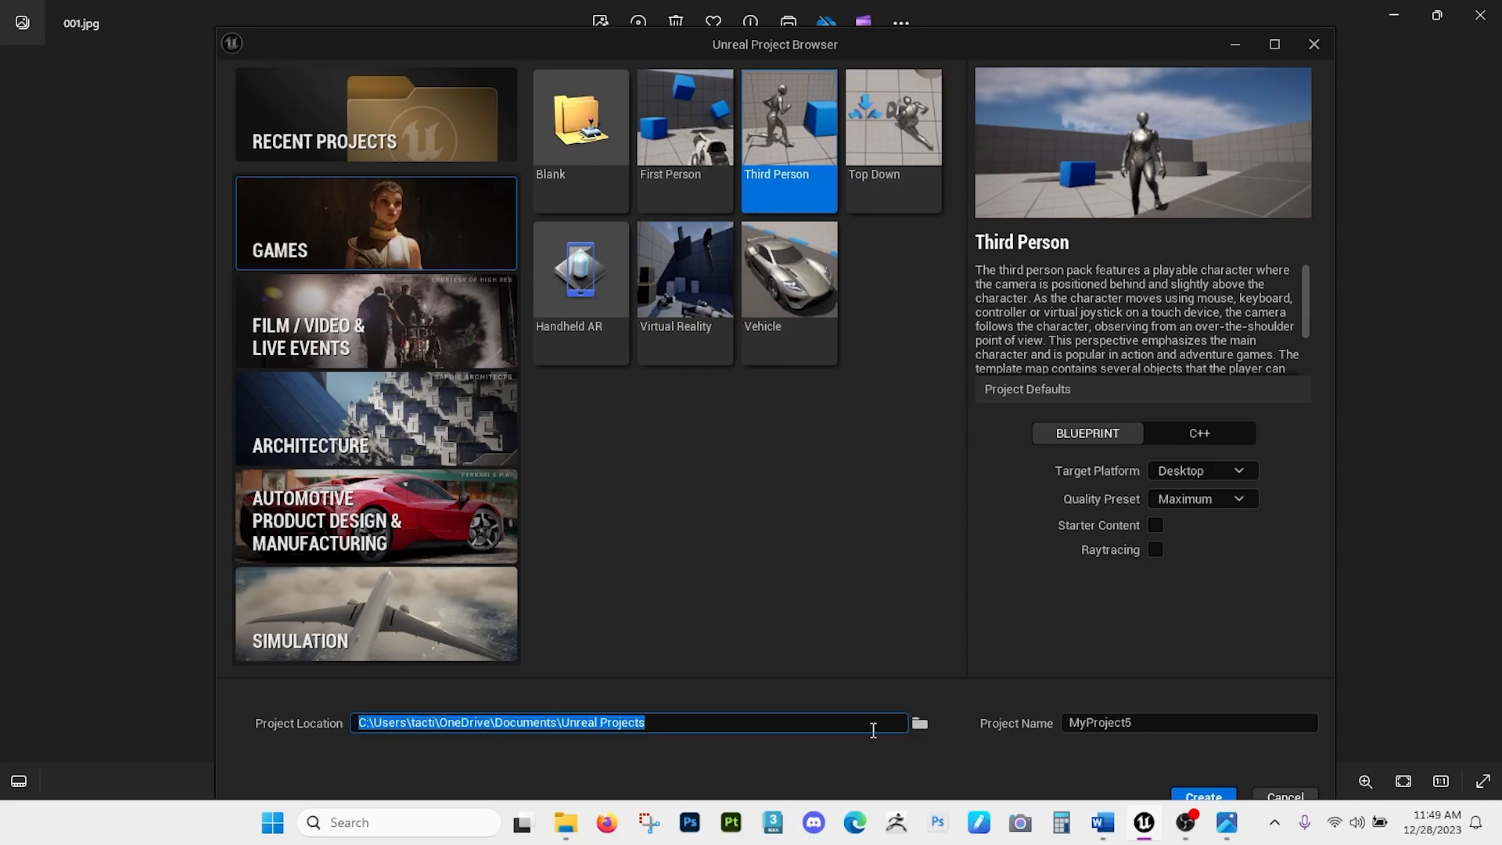
click(772, 750)
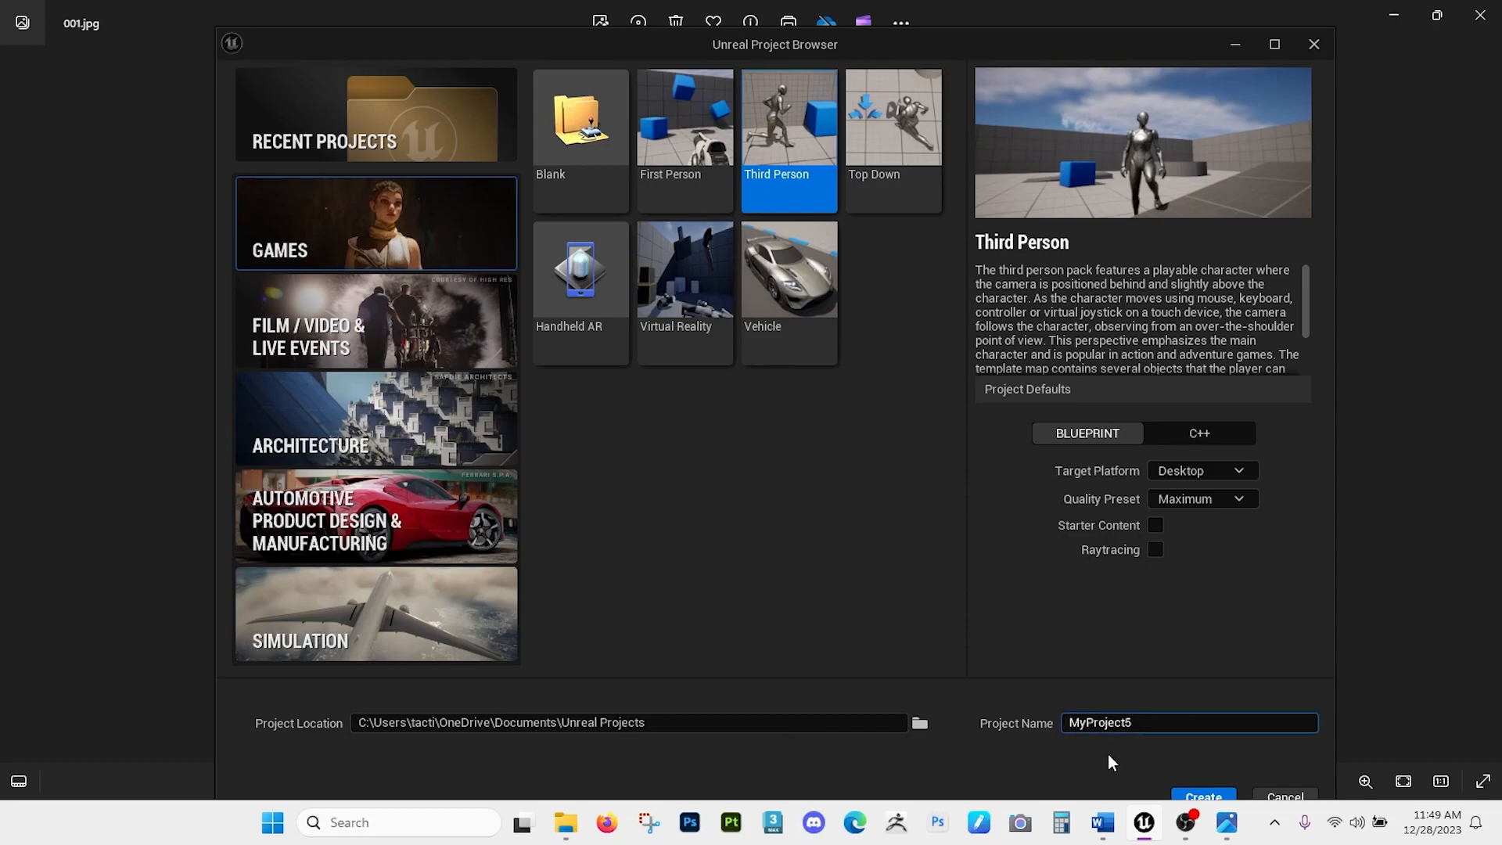
Name the new project JMS_Fant_Hall_Project and create it.
text(MS_Fant_Hall)
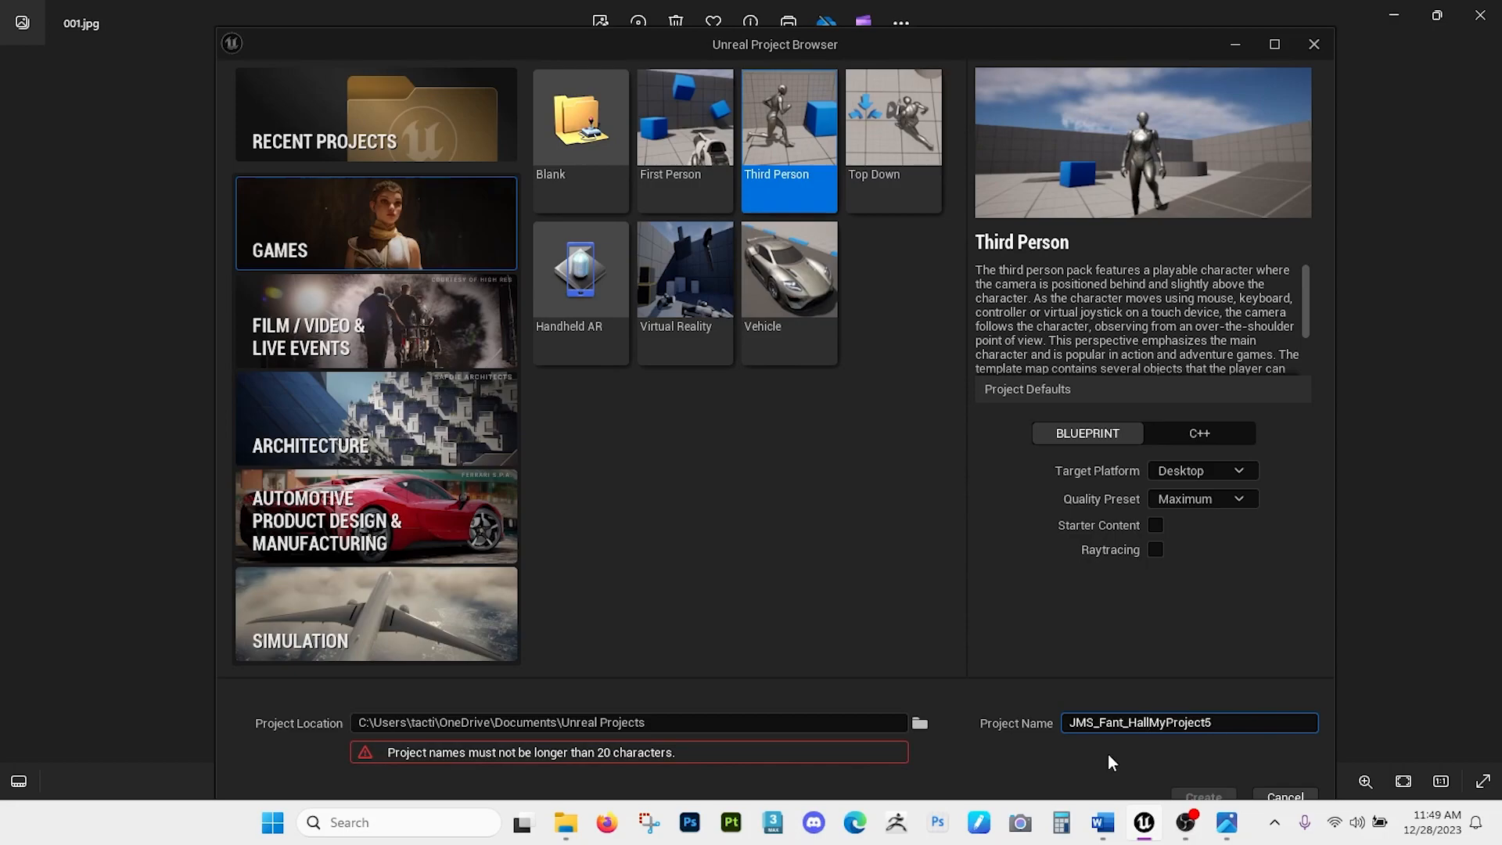
key(Delete)
key(Delete)
text(_)
drag(959, 41, 959, 28)
click(675, 740)
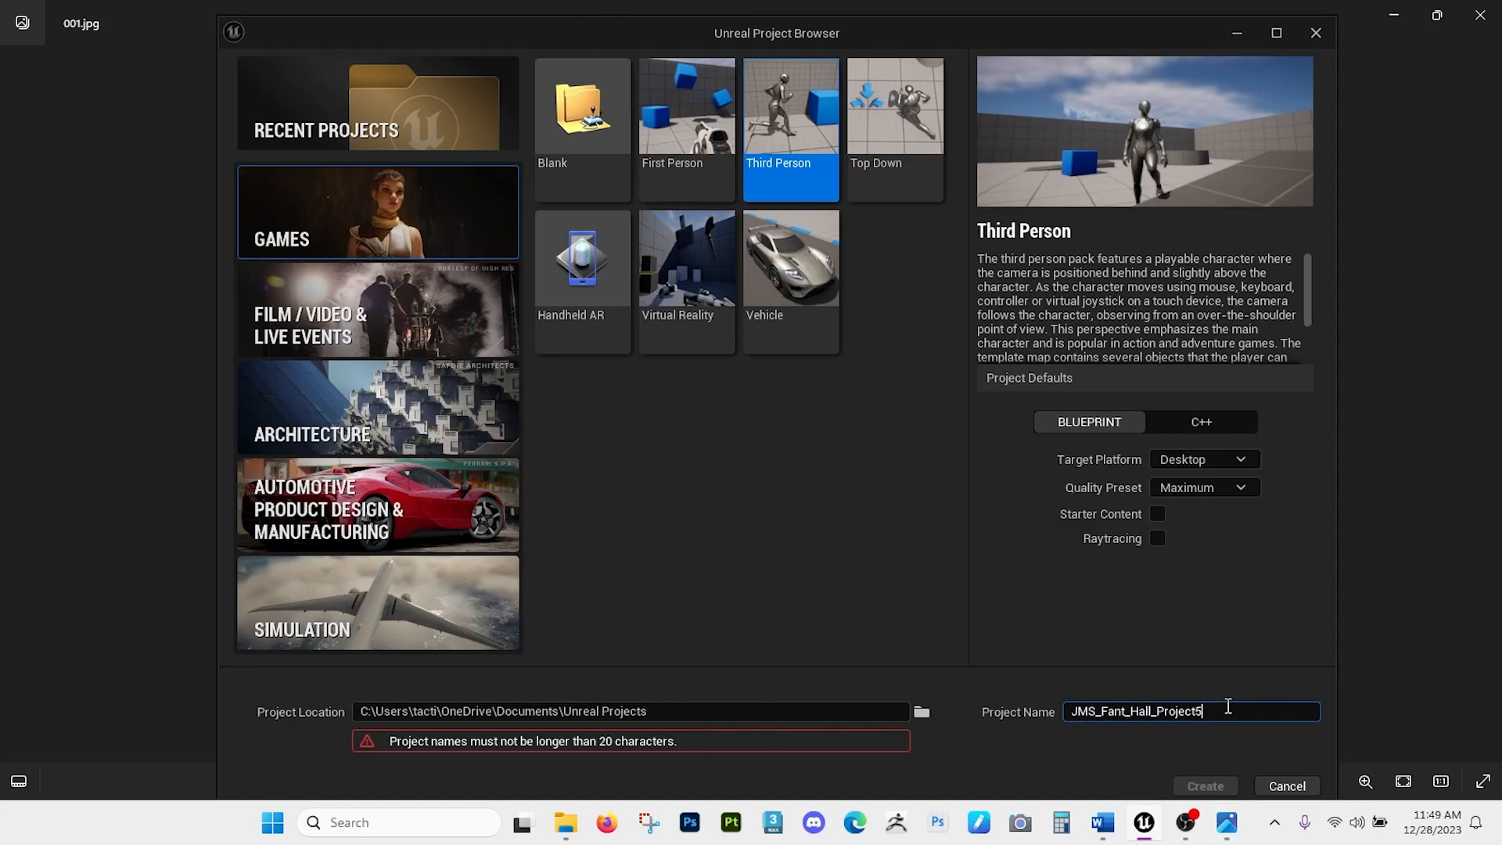
key(BackSpace)
click(1195, 791)
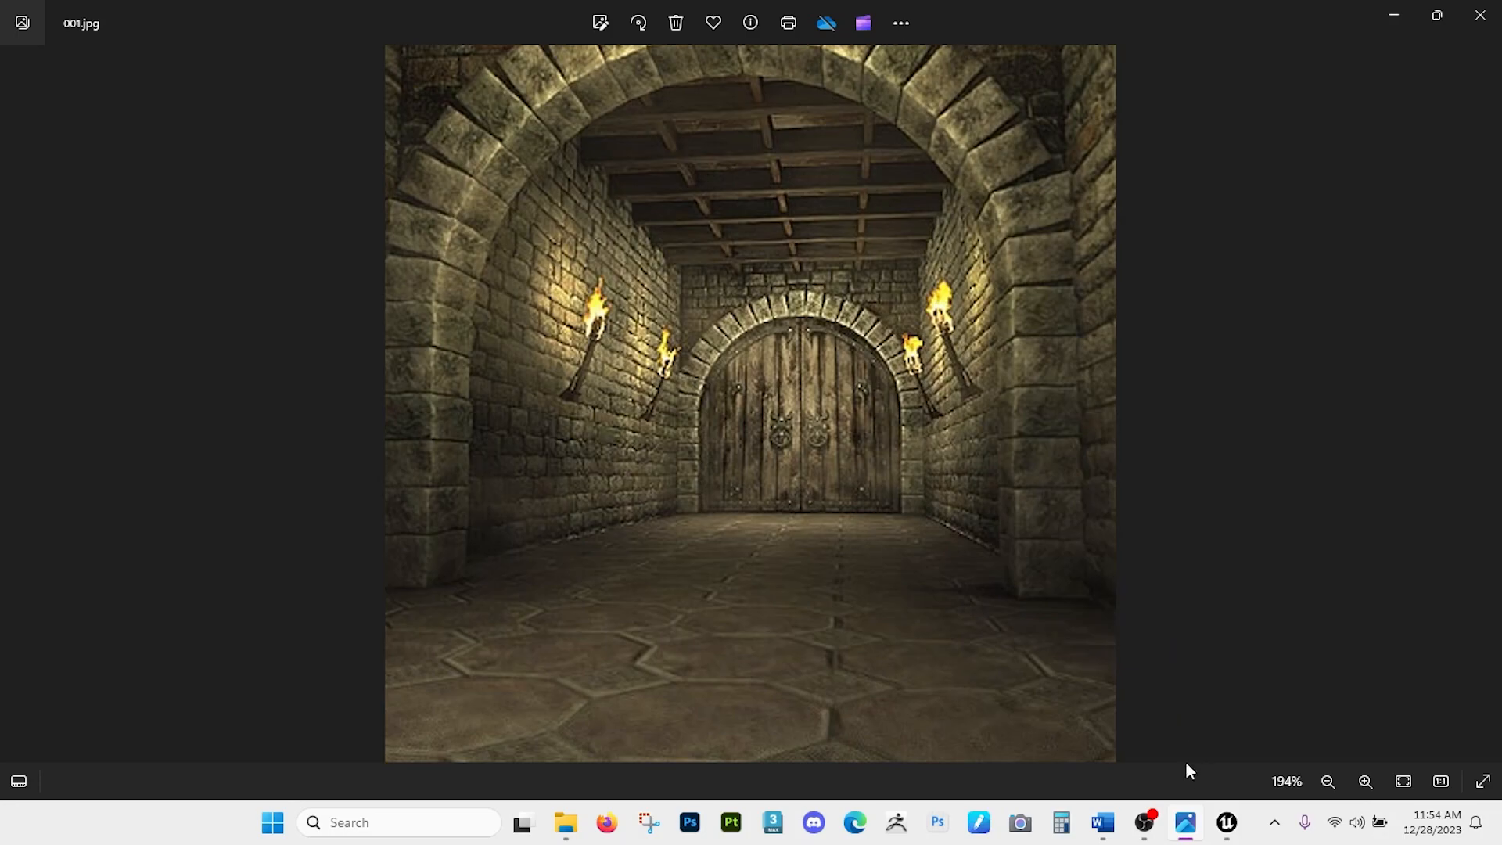
Switch to the Unreal Editor and survey the whole ThirdPersonMap level from near and far.
click(1226, 822)
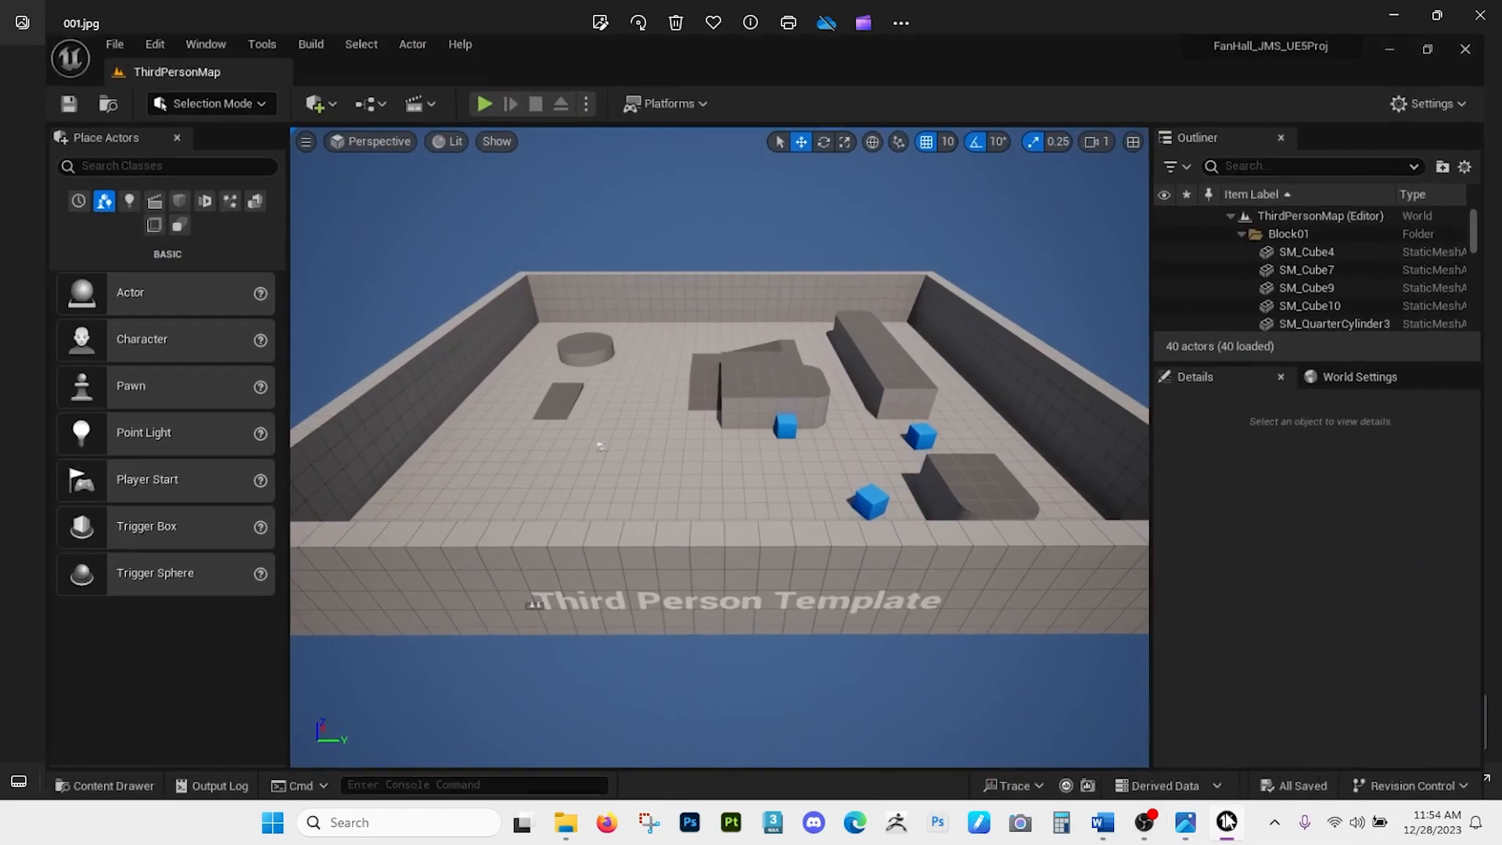
right_drag(592, 371, 679, 416)
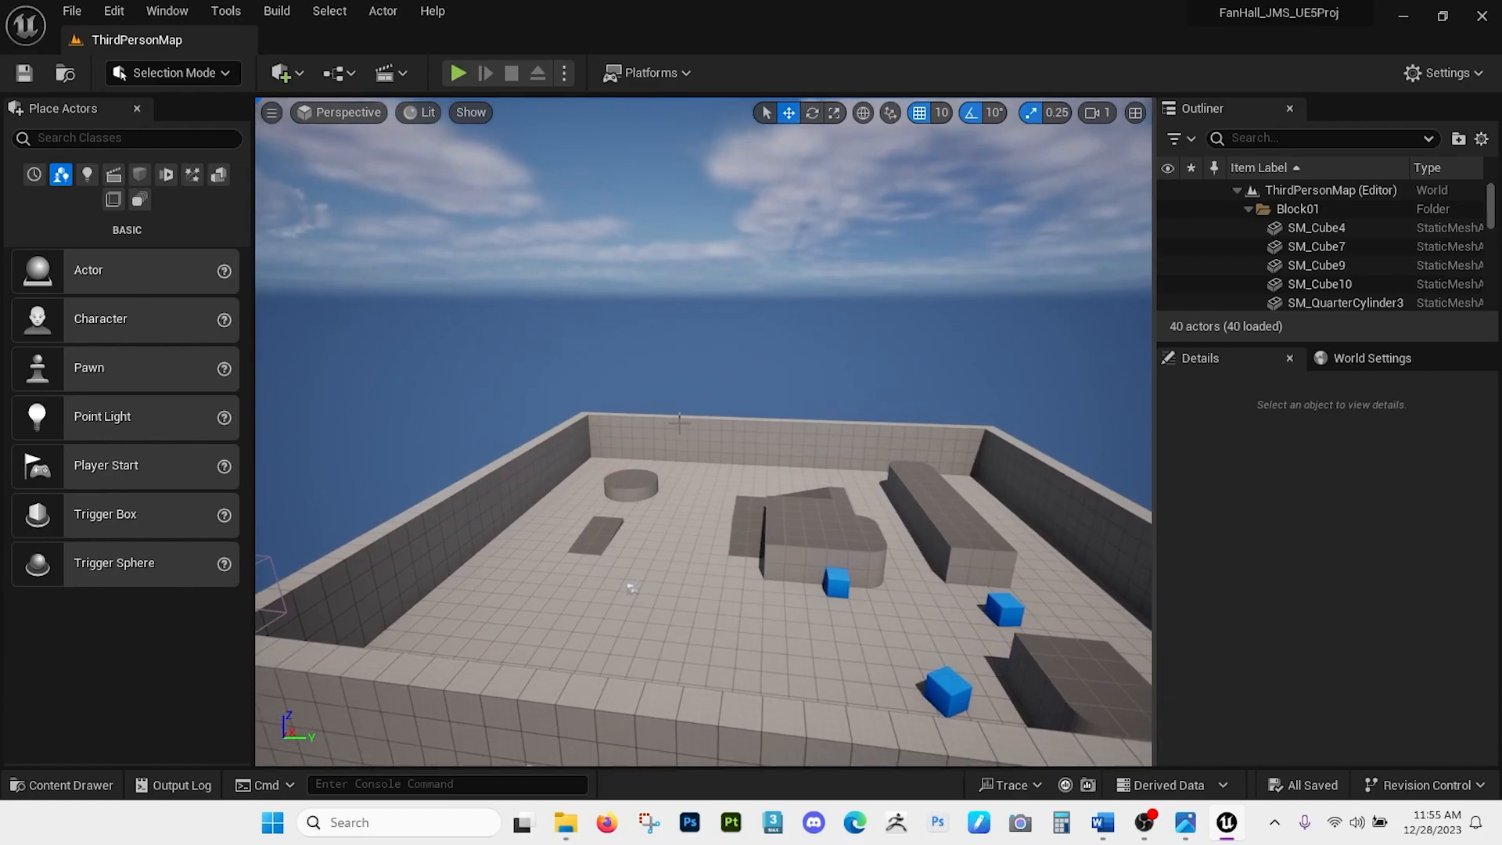
scroll(632, 424, down, 3)
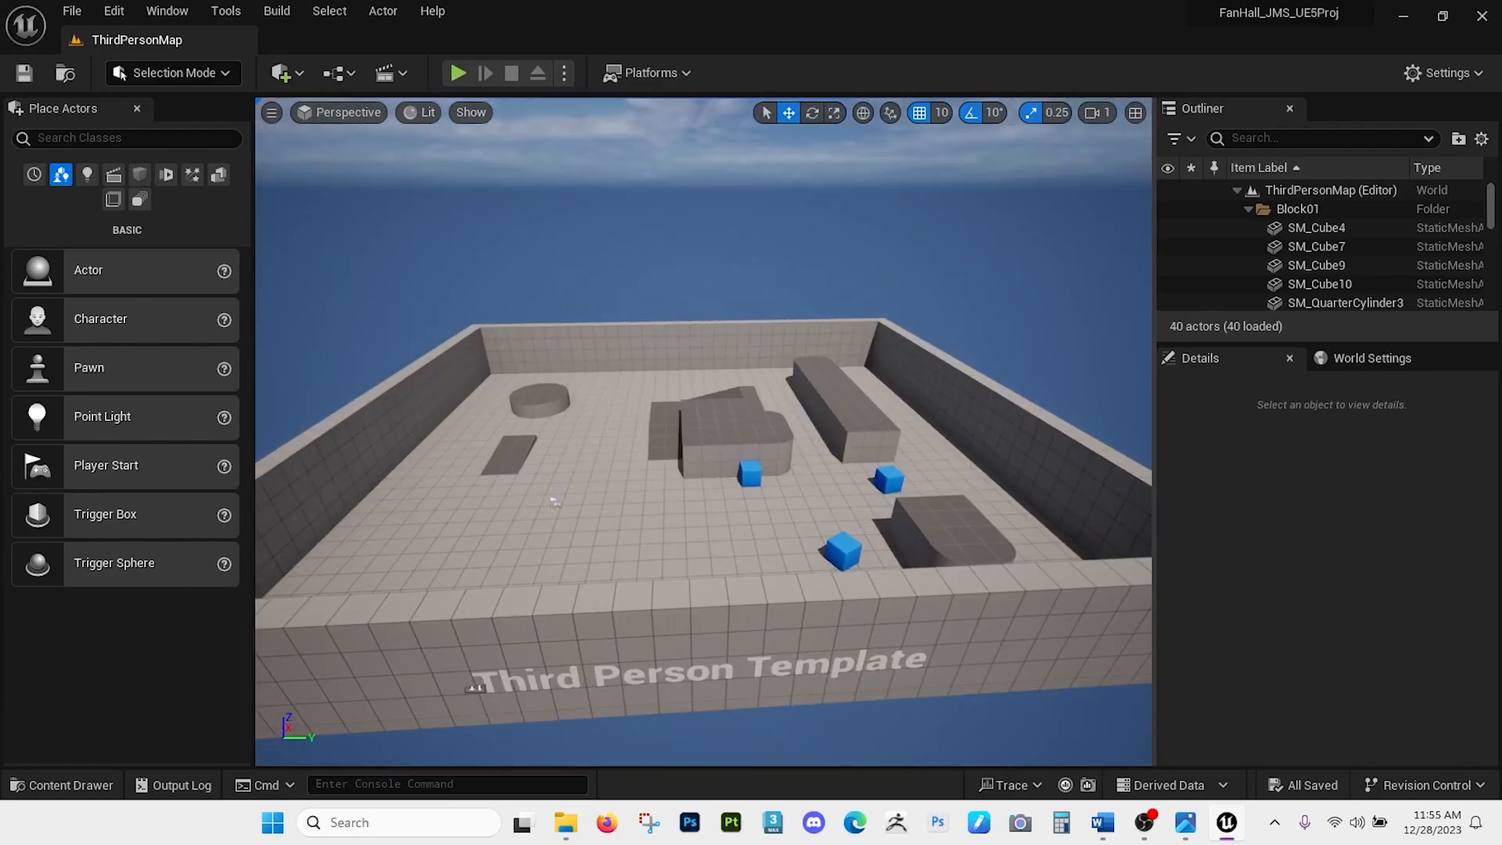
scroll(555, 501, up, 8)
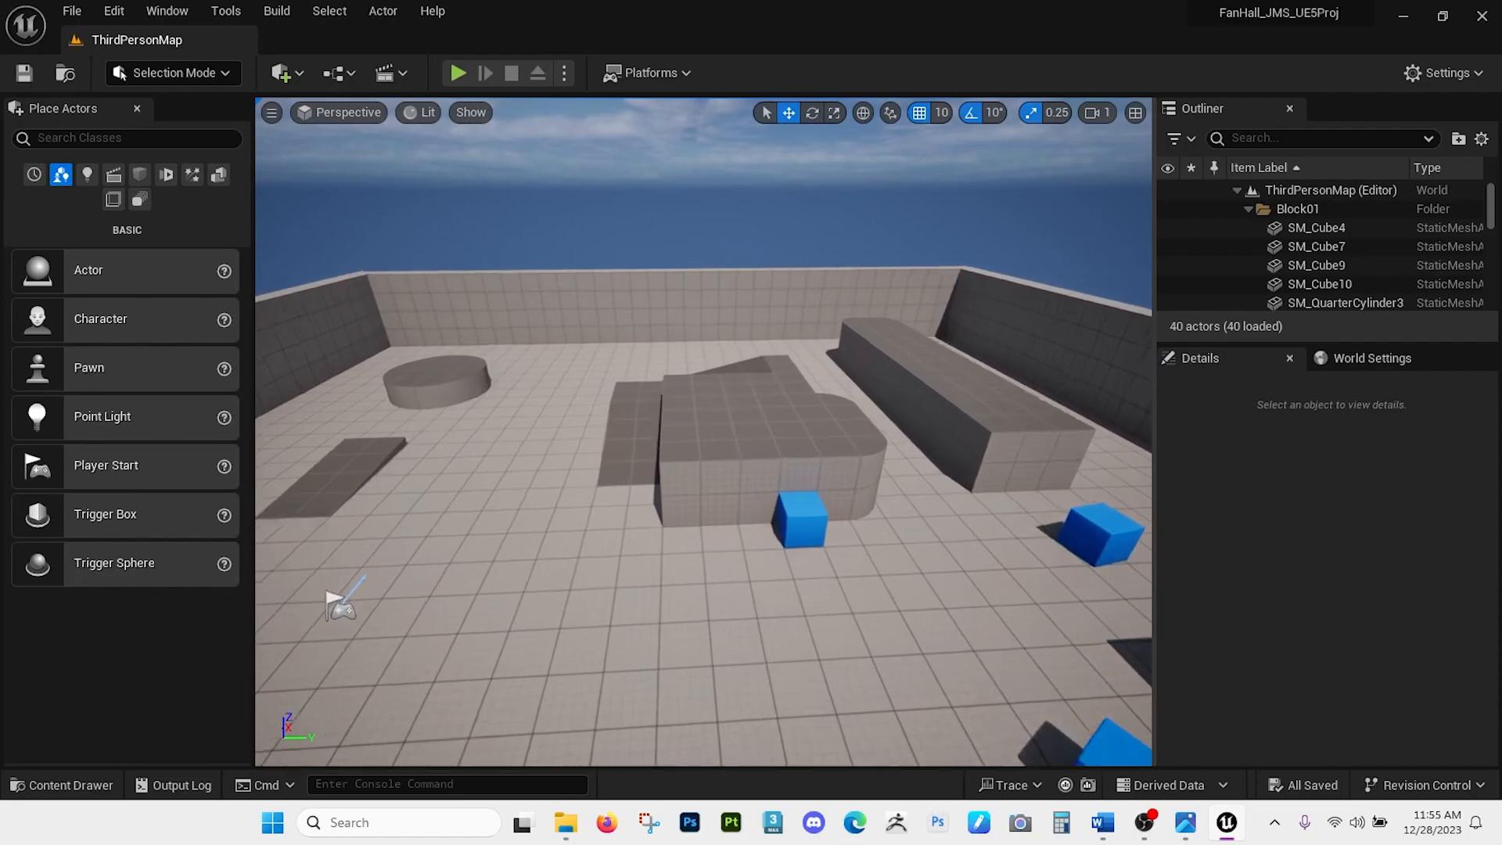
scroll(445, 546, down, 8)
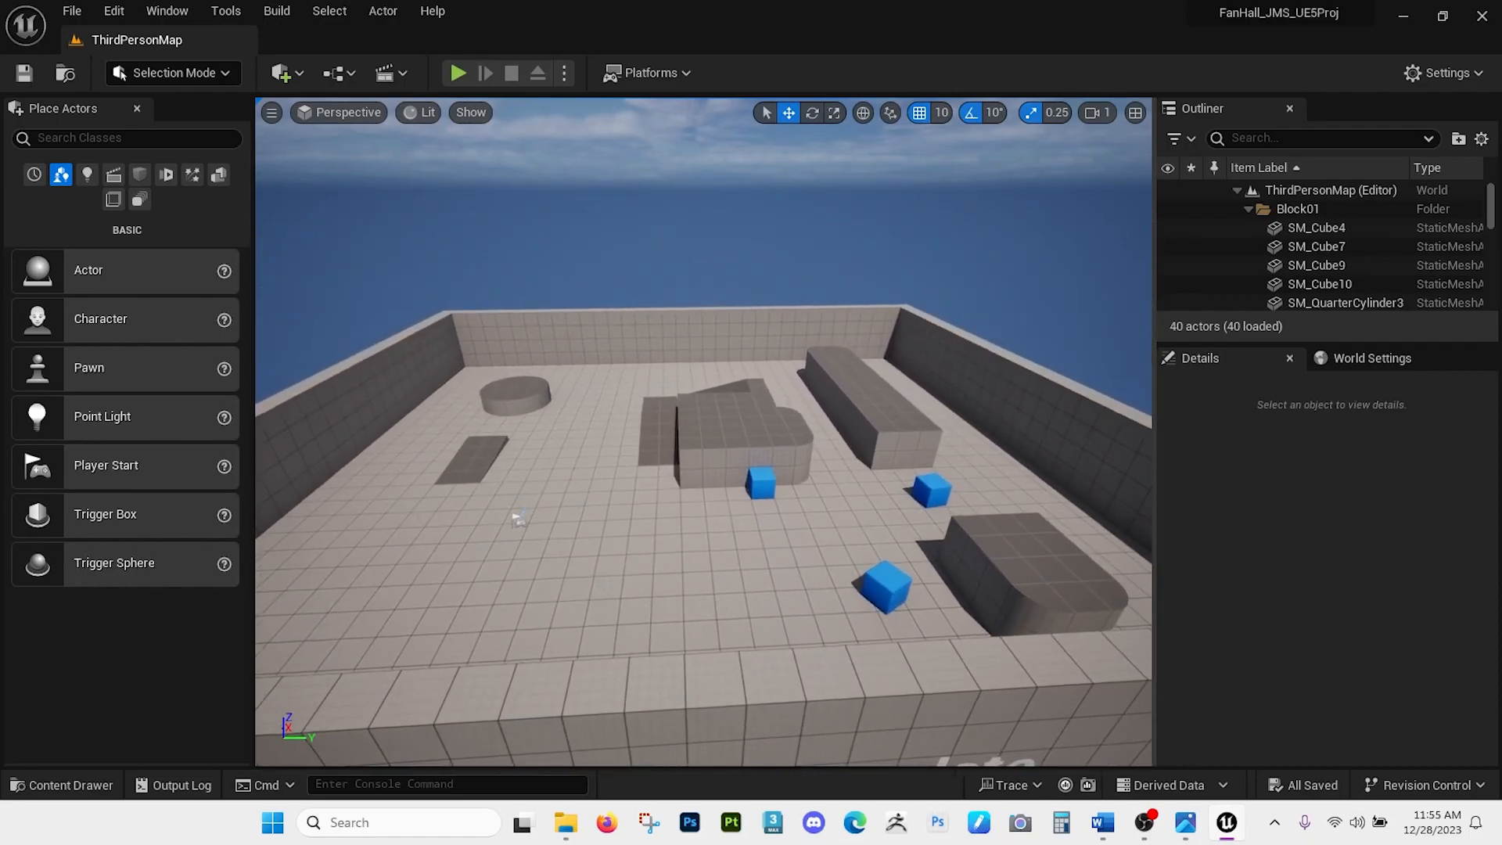
key(d)
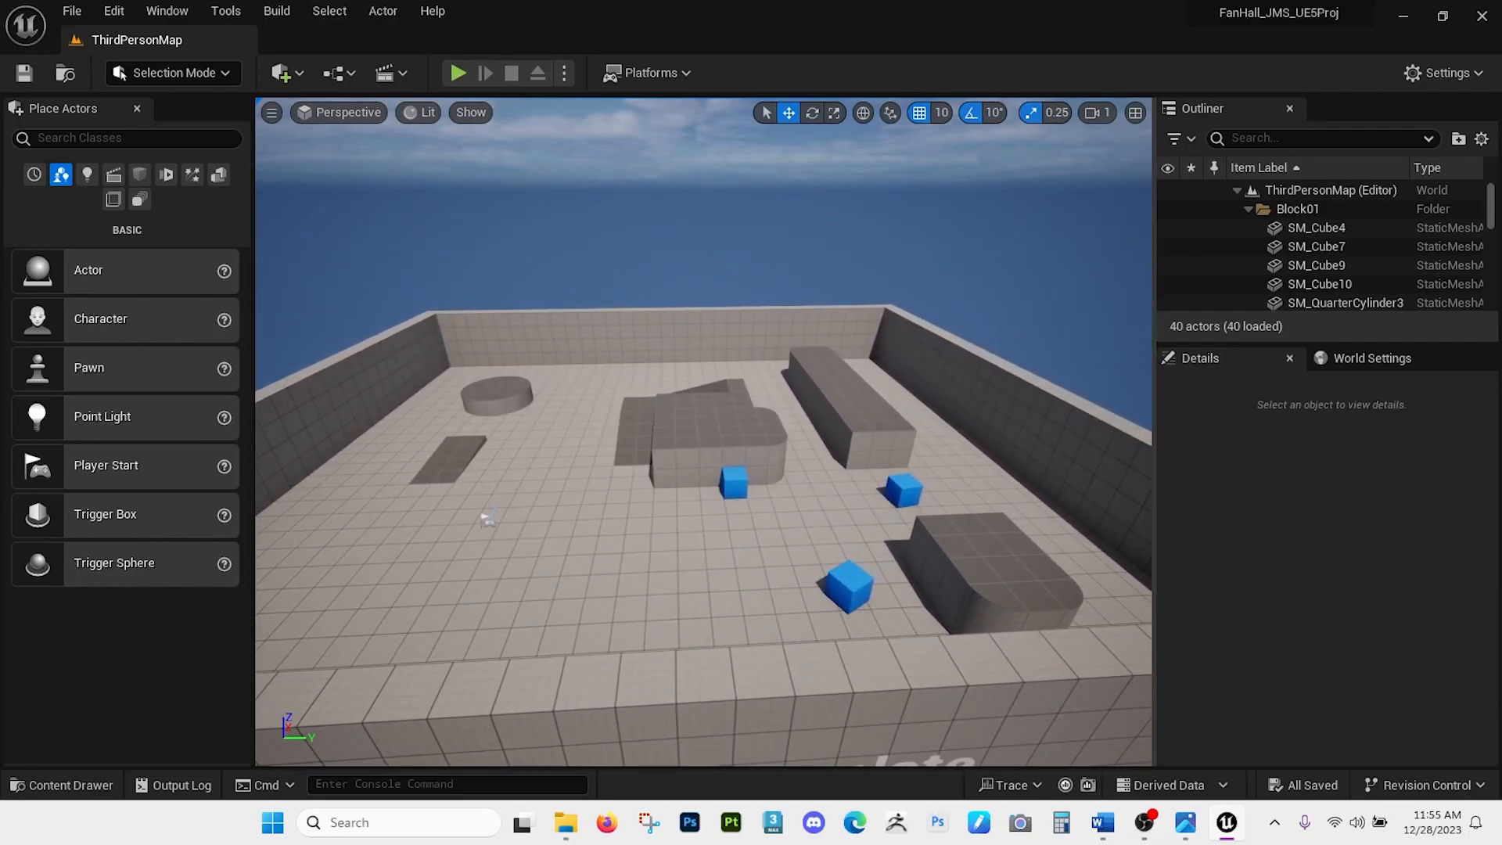
mouse_move(660, 447)
middle_down()
mouse_move(636, 469)
mouse_move(653, 479)
mouse_move(657, 595)
mouse_move(657, 447)
middle_up()
scroll(703, 432, up, 5)
scroll(702, 431, down, 4)
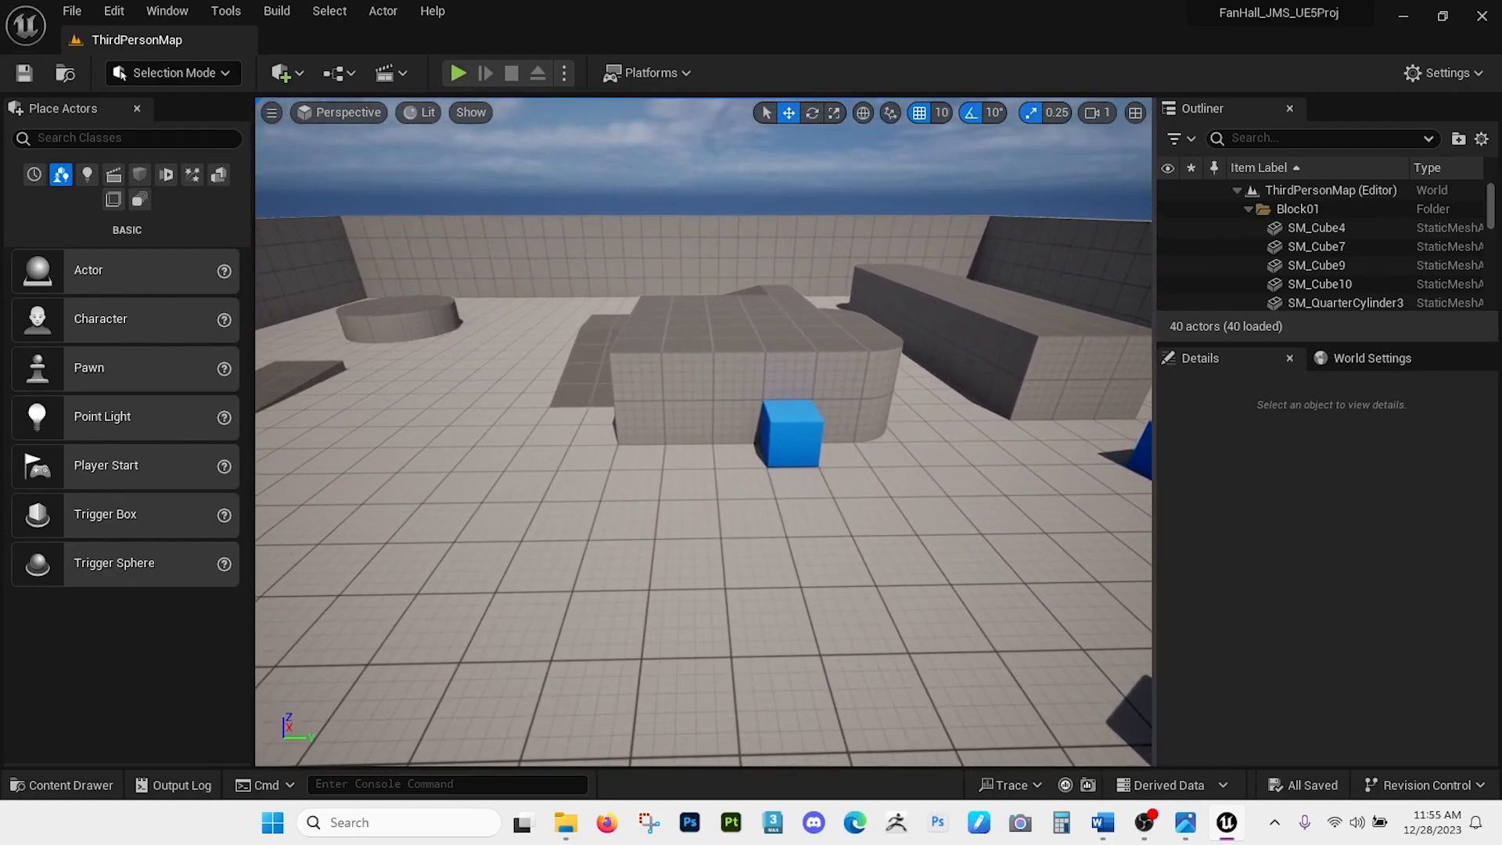
Fly around inside the walled level to examine its blocks, ramps and blue cubes from several angles.
scroll(702, 432, up, 4)
key(w)
right_drag(703, 432, 810, 372)
key(s)
key(w)
scroll(702, 471, down, 2)
key(a)
key(w)
scroll(735, 470, down, 3)
scroll(810, 373, down, 1)
mouse_move(1083, 177)
right_down()
mouse_move(1083, 229)
mouse_move(1082, 101)
mouse_move(1083, 235)
mouse_move(1061, 219)
mouse_move(1077, 187)
right_up()
scroll(1083, 227, up, 3)
key(w)
scroll(1083, 141, down, 1)
scroll(1082, 141, down, 1)
key(s)
key(w)
key(s)
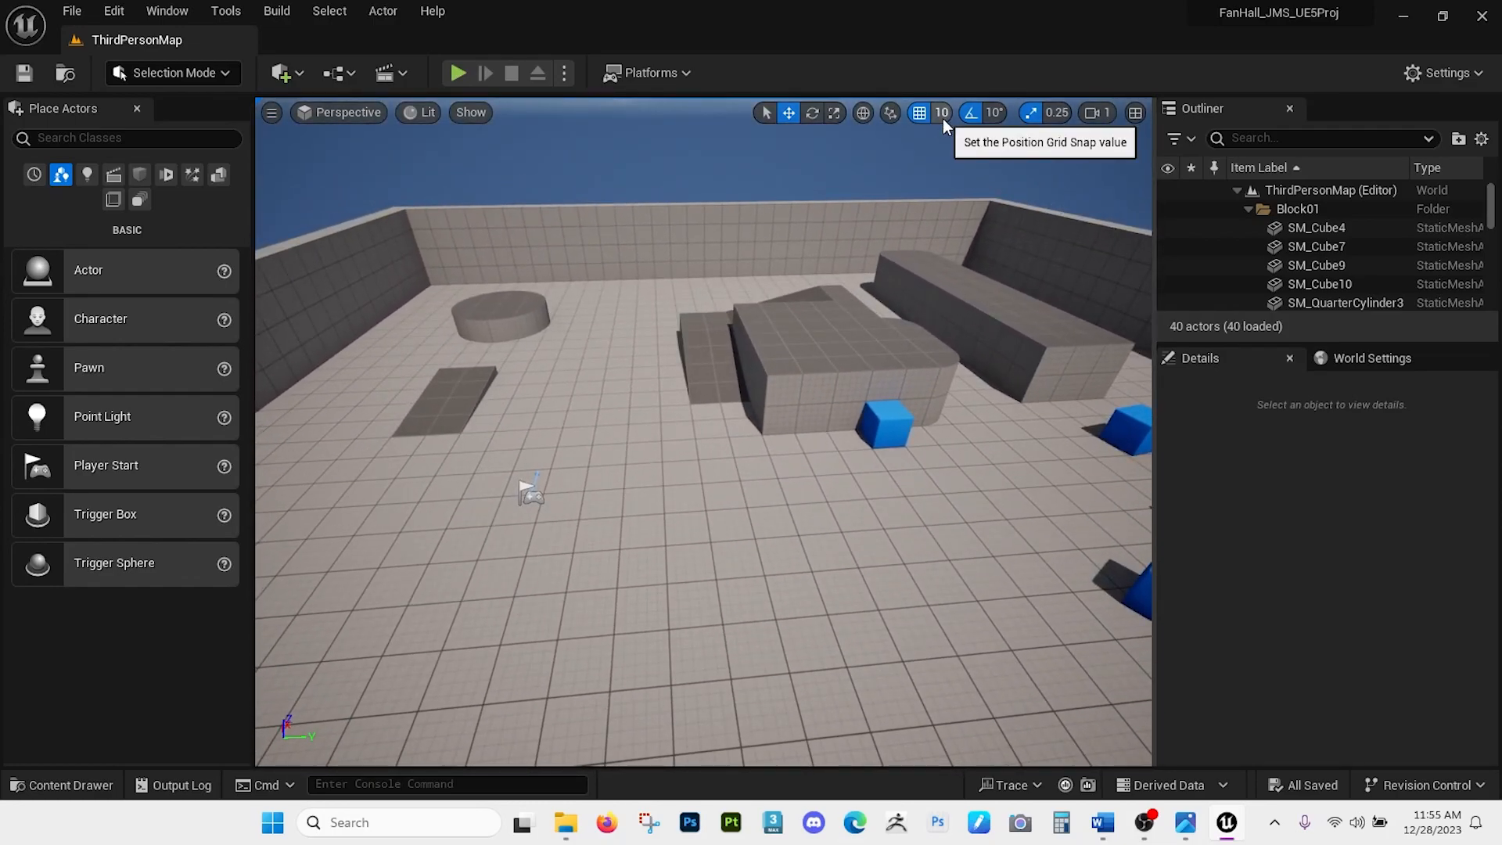
Select the blue chamfer cube beside the central block and set the position grid snap to 50.
click(888, 443)
alt+drag(926, 463, 874, 420)
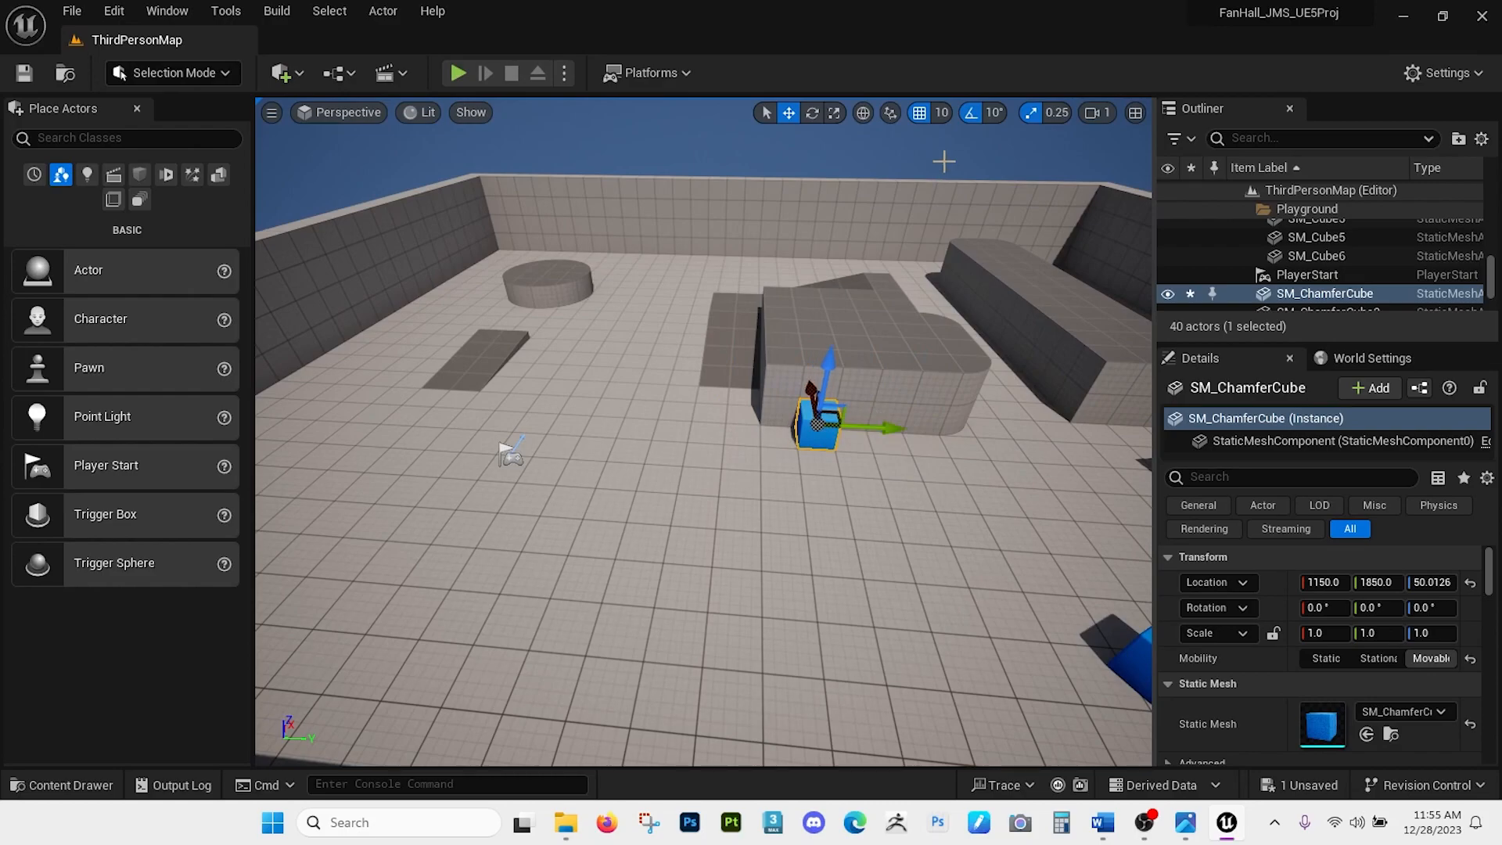
click(942, 113)
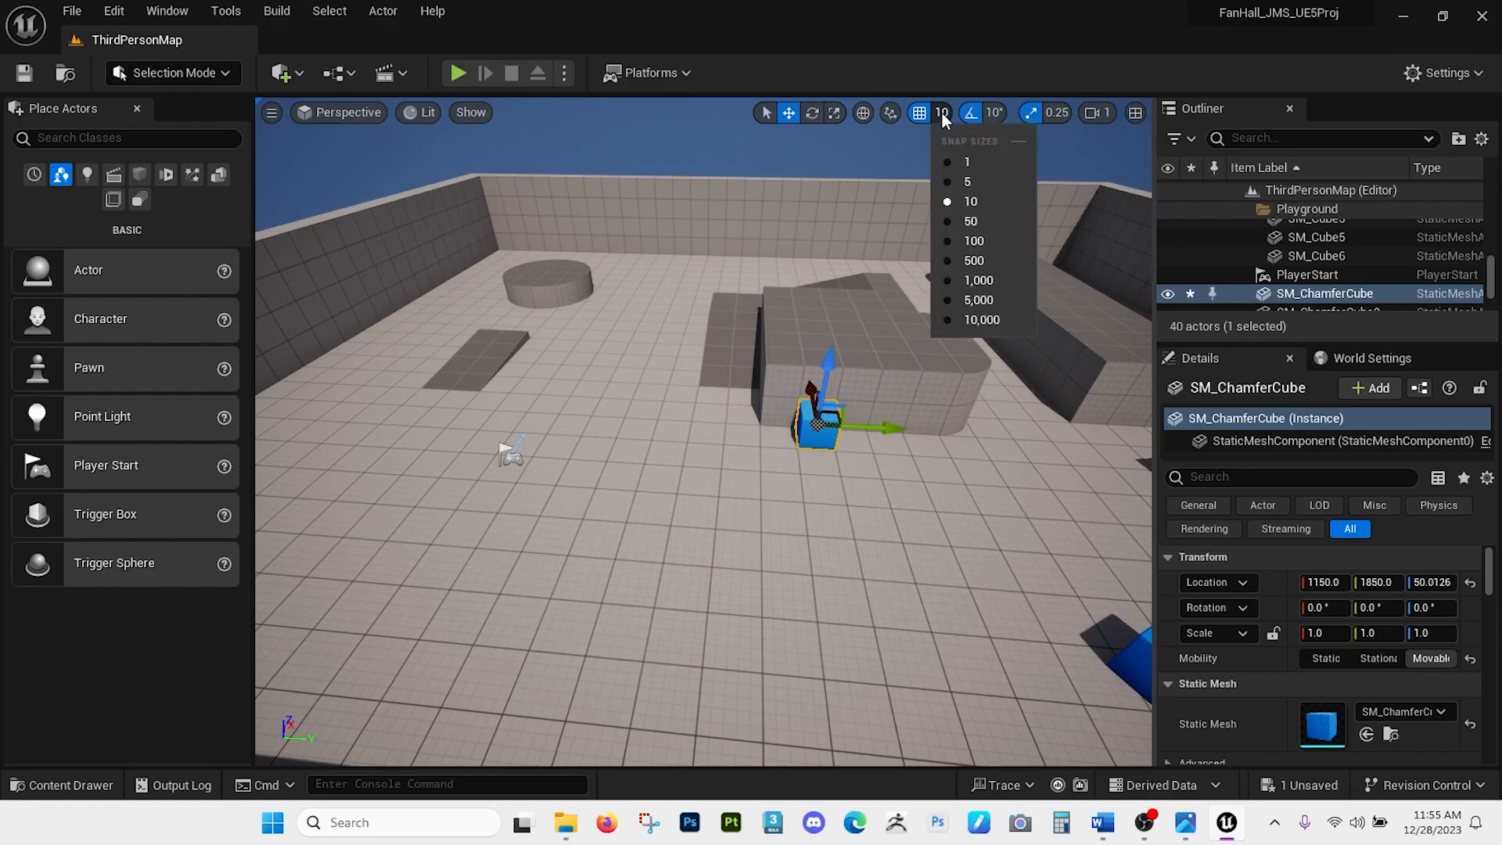
click(970, 221)
mouse_move(872, 429)
mouse_down()
mouse_move(763, 421)
mouse_move(869, 423)
mouse_up()
right_drag(744, 443, 782, 469)
scroll(574, 451, up, 4)
mouse_move(707, 324)
right_down()
mouse_move(699, 359)
mouse_move(694, 338)
right_up()
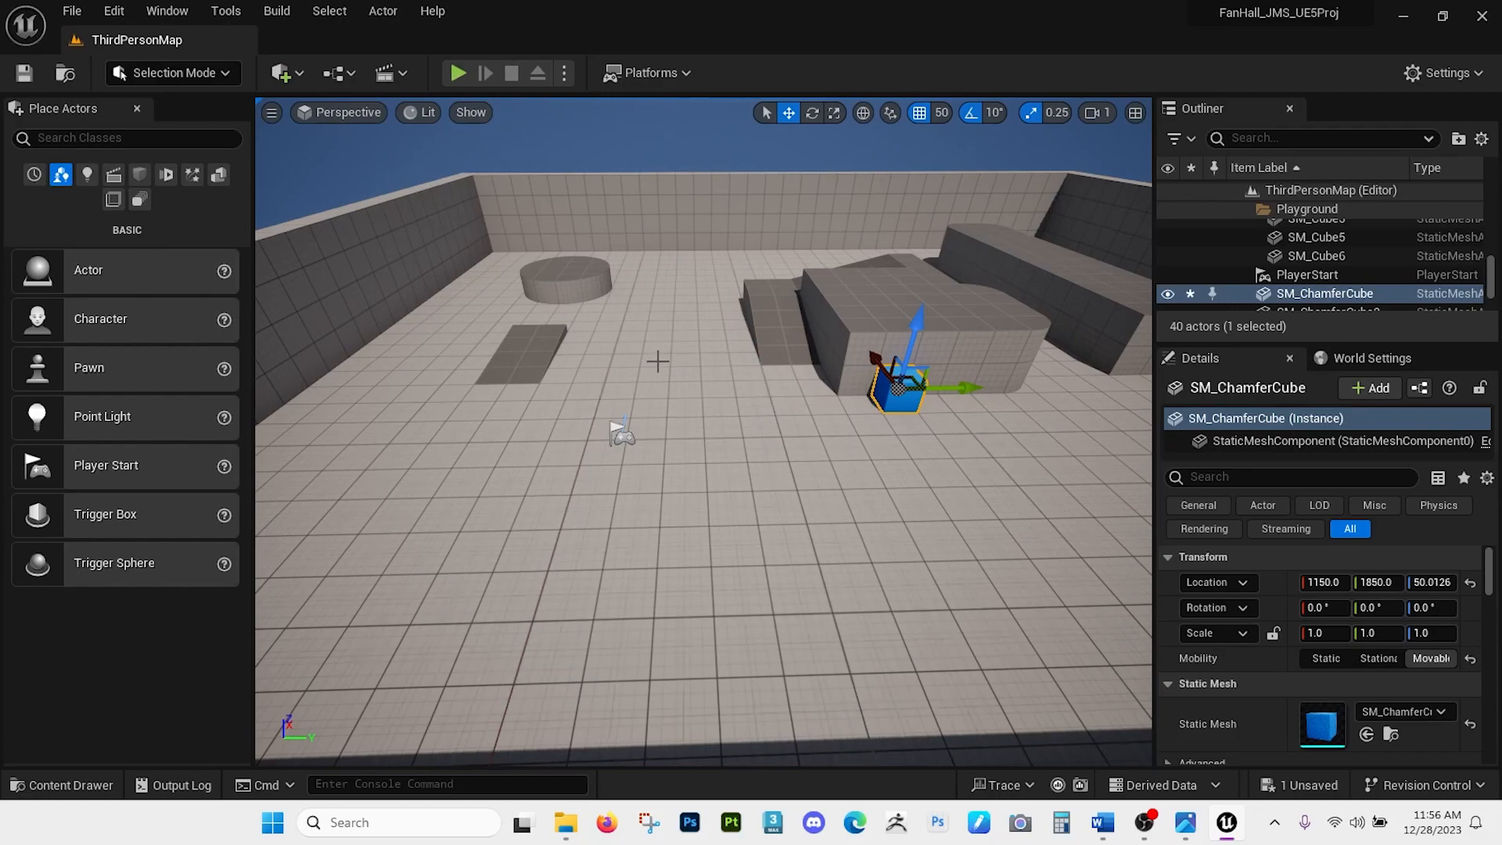
Move the blue chamfer cube to Y 1900 in the Top view and return to the Perspective view.
click(336, 121)
click(358, 177)
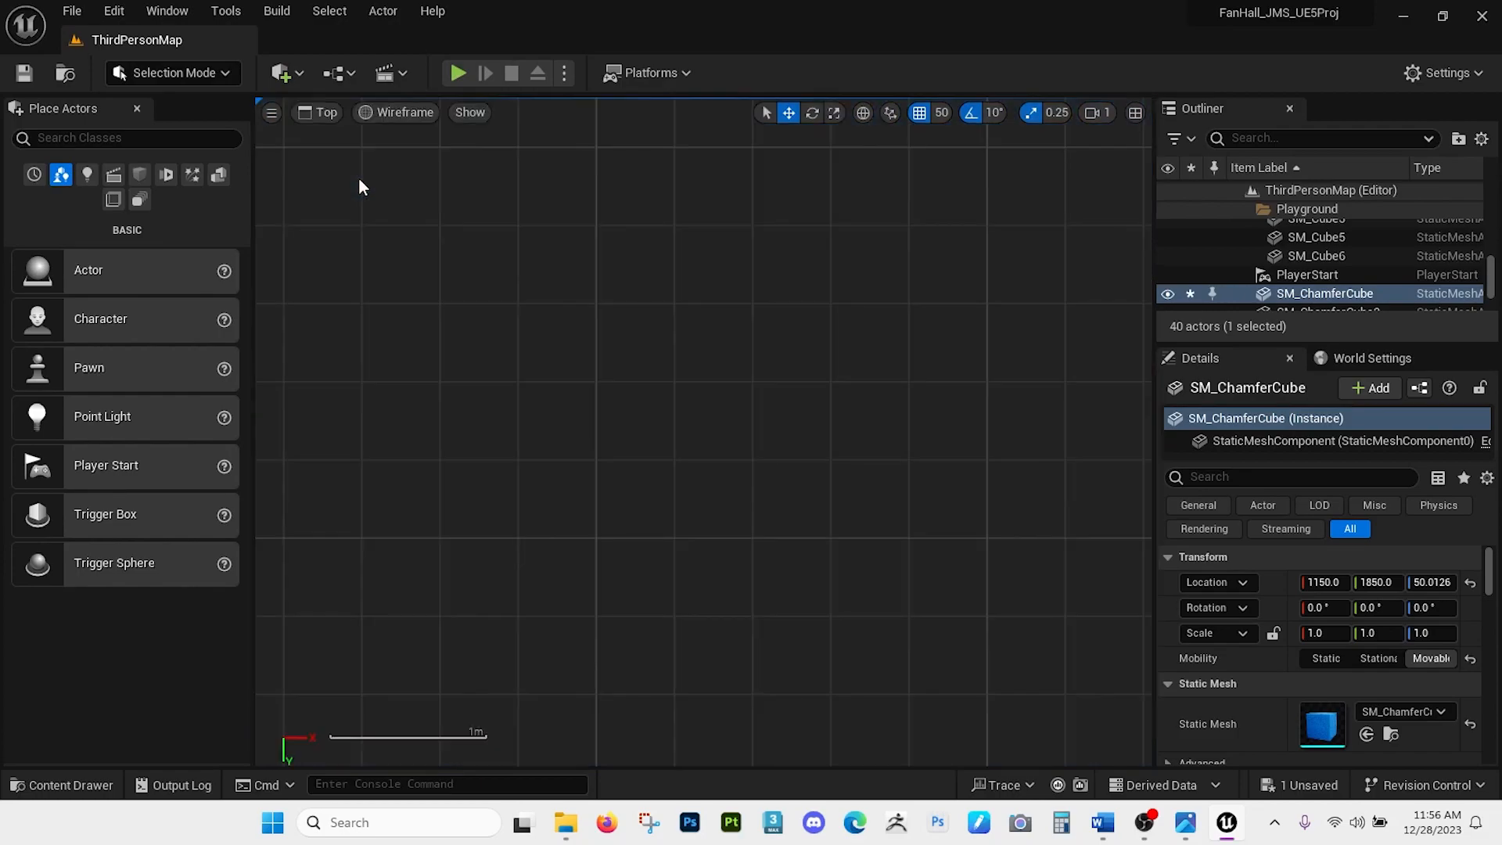
key(f)
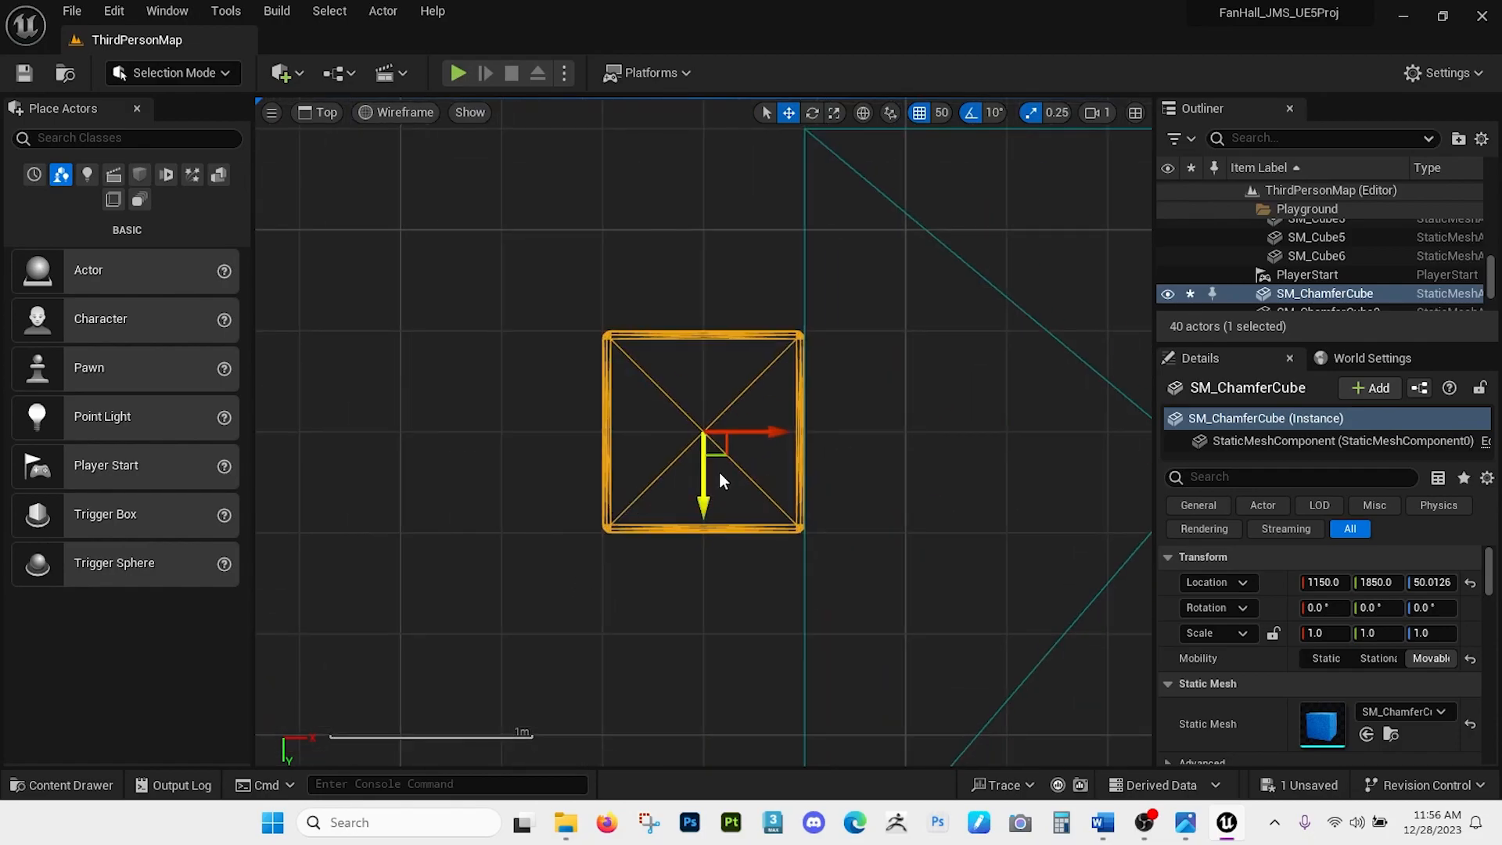
scroll(731, 450, down, 2)
drag(763, 474, 727, 571)
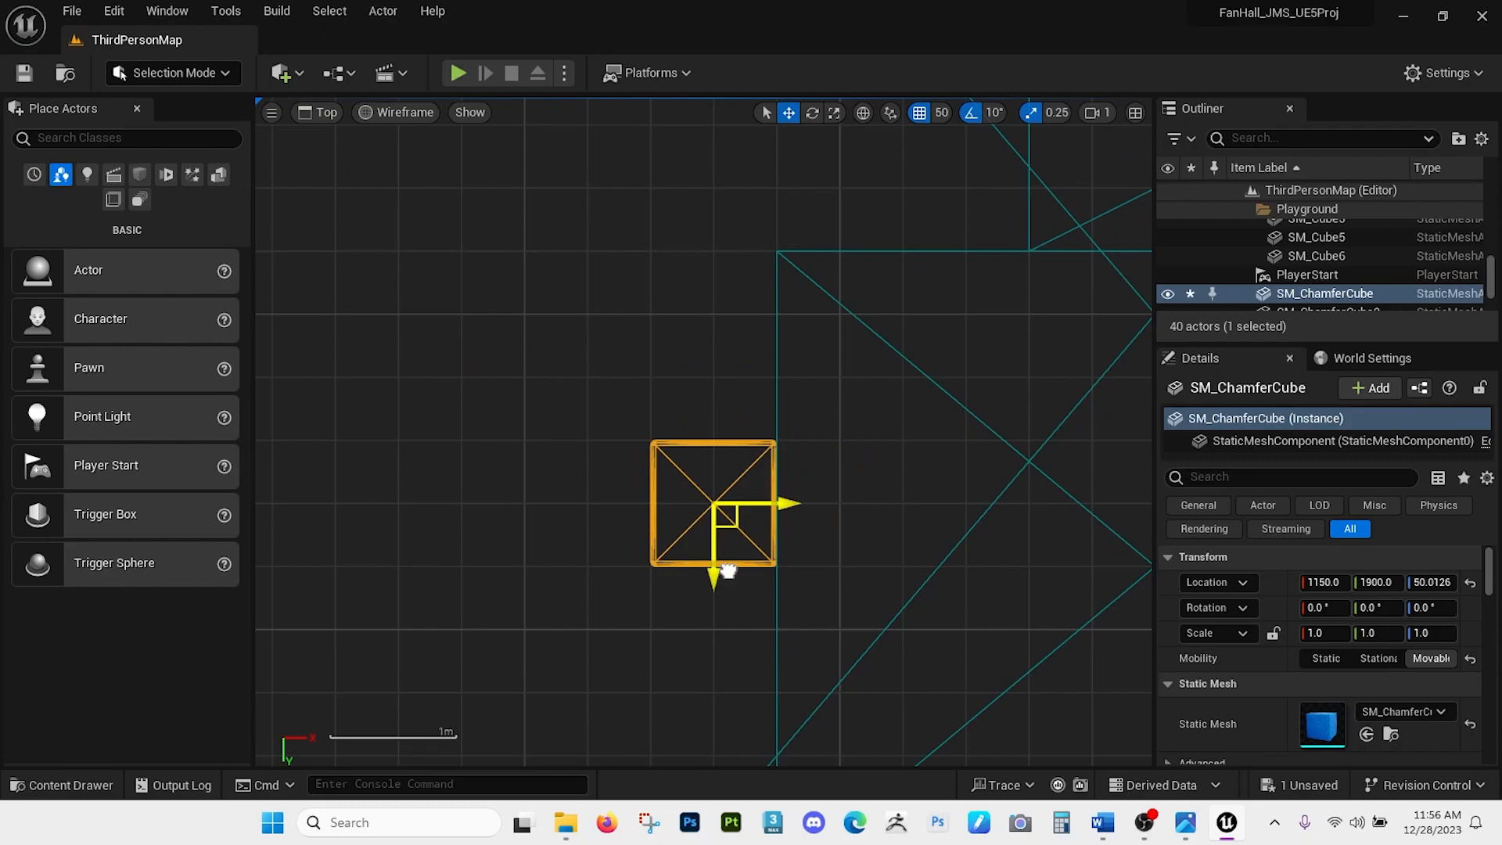
click(327, 113)
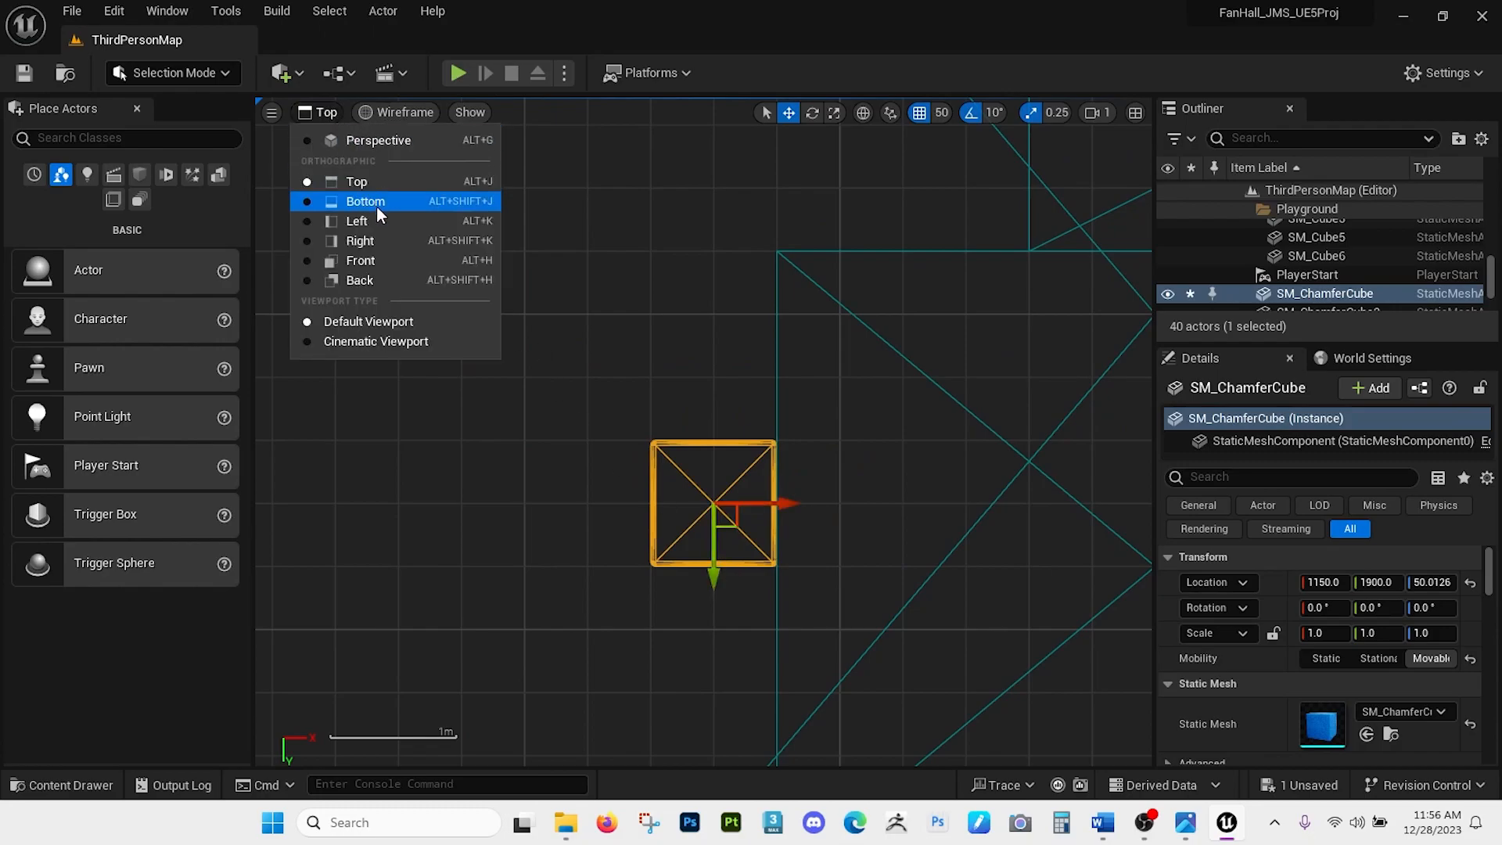
click(382, 147)
mouse_move(395, 145)
right_down()
mouse_move(329, 102)
mouse_move(395, 145)
right_up()
Preview the level in the Unlit and Wireframe view modes and return to Lit.
click(418, 110)
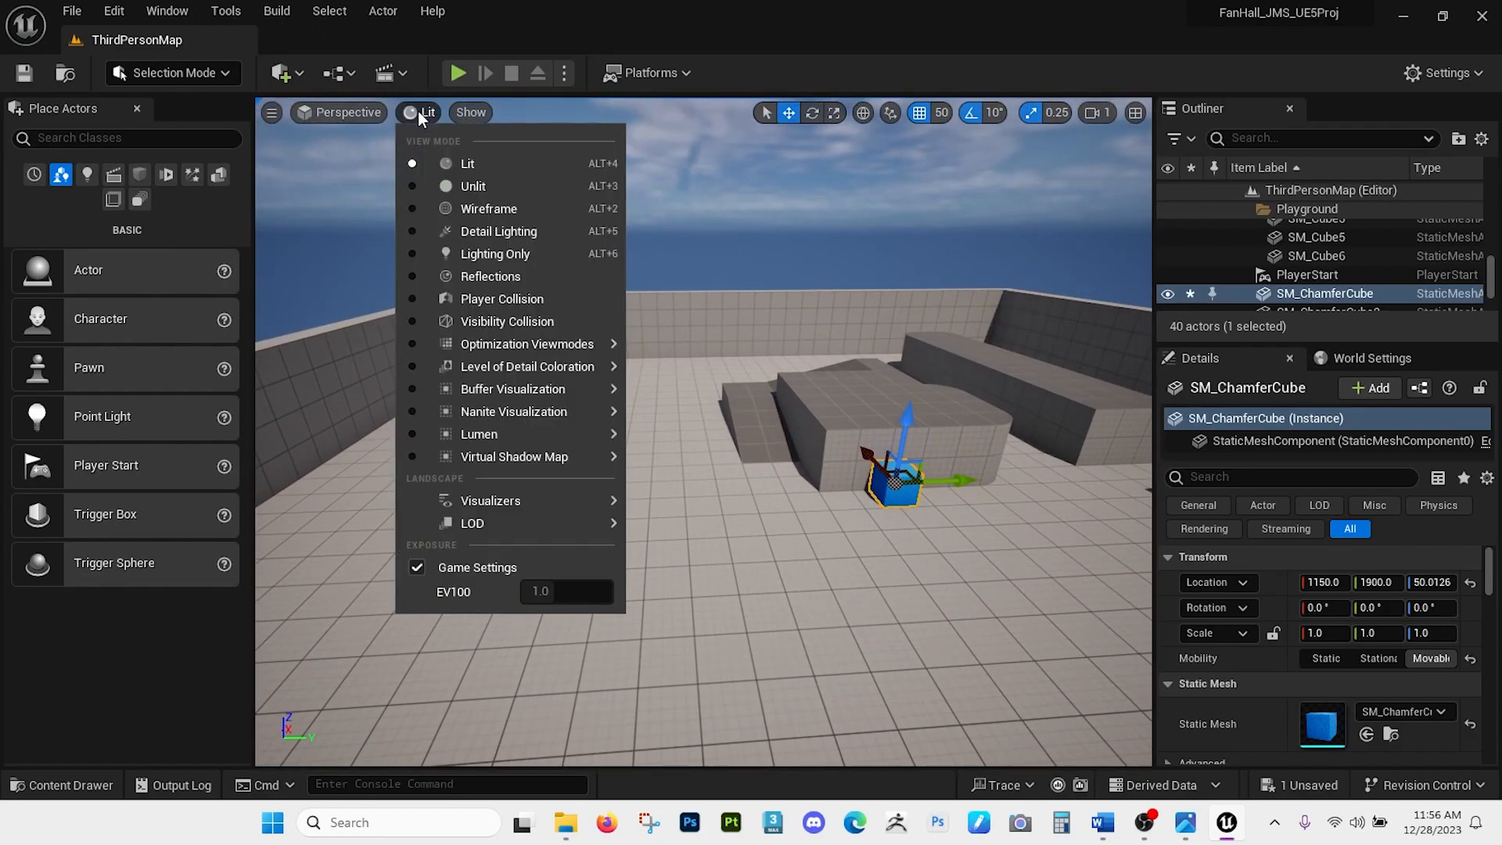
click(470, 181)
right_drag(582, 319, 486, 221)
click(431, 112)
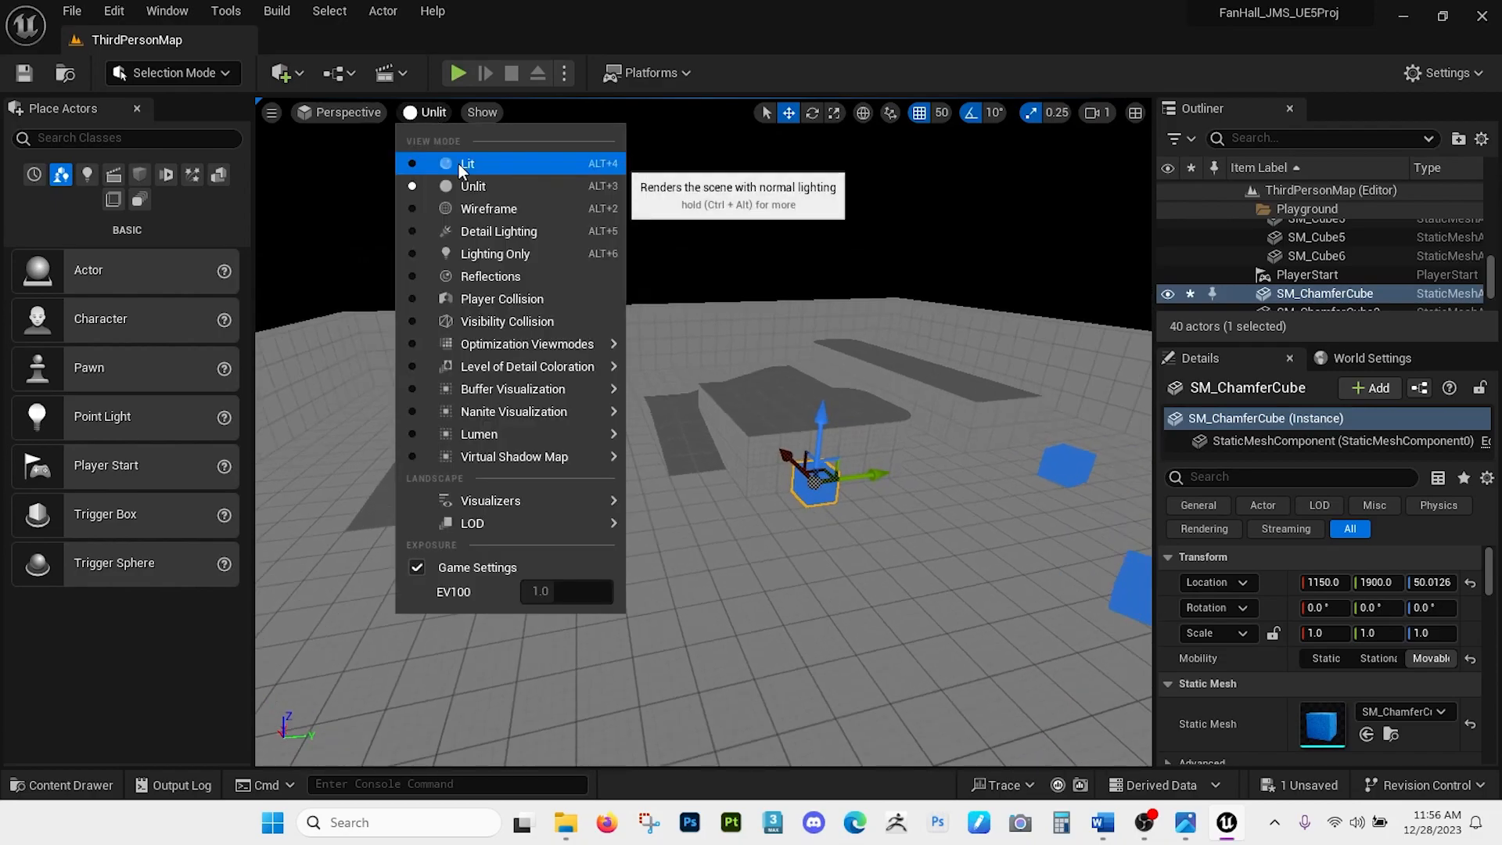
click(466, 208)
right_drag(596, 347, 671, 309)
click(603, 345)
click(613, 385)
click(455, 112)
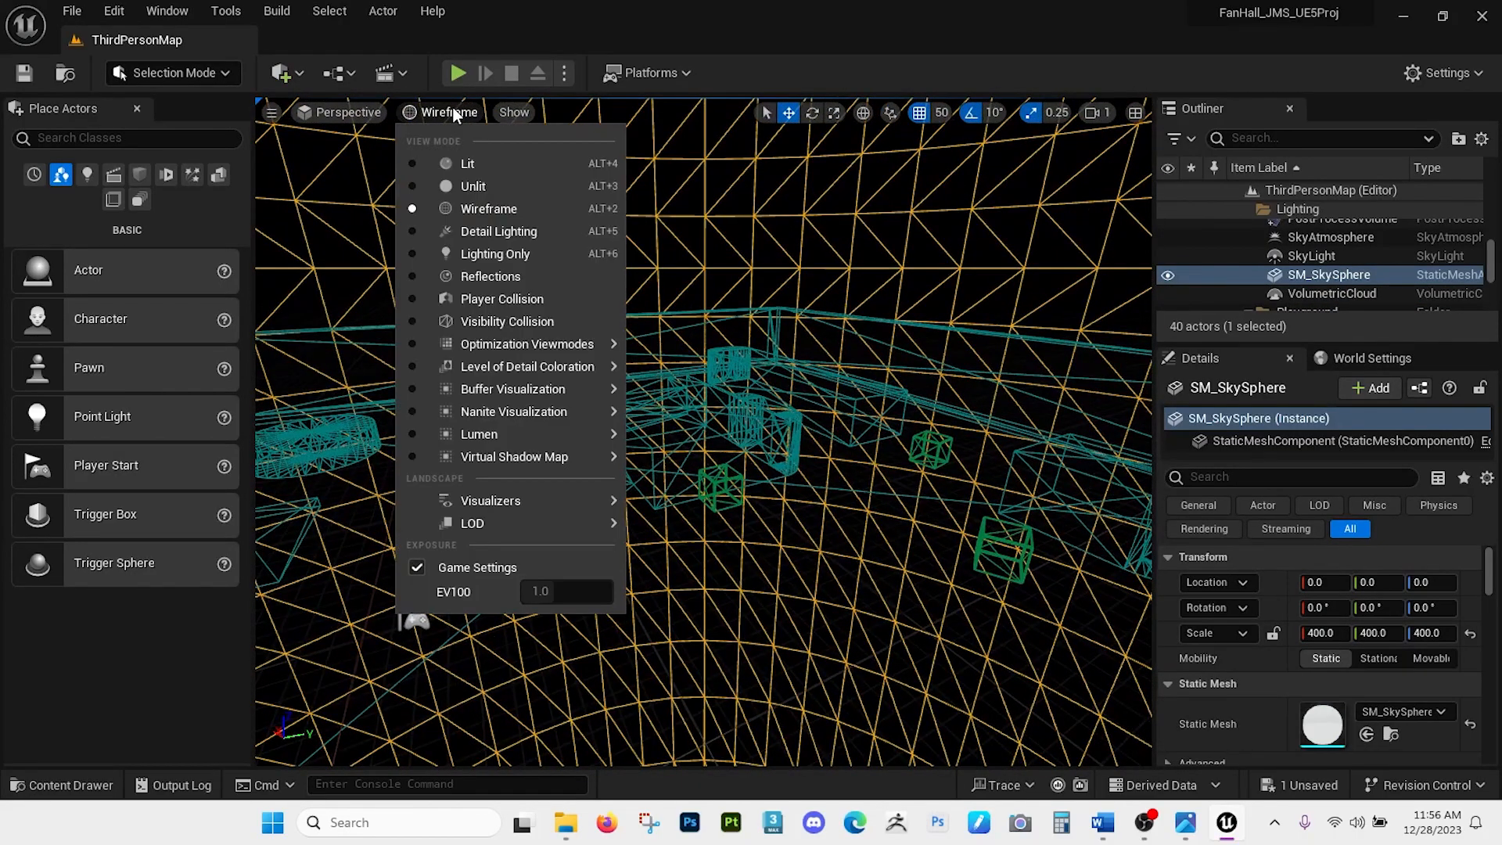
click(482, 167)
right_drag(619, 354, 564, 393)
key(s)
key(w)
right_drag(570, 467, 560, 482)
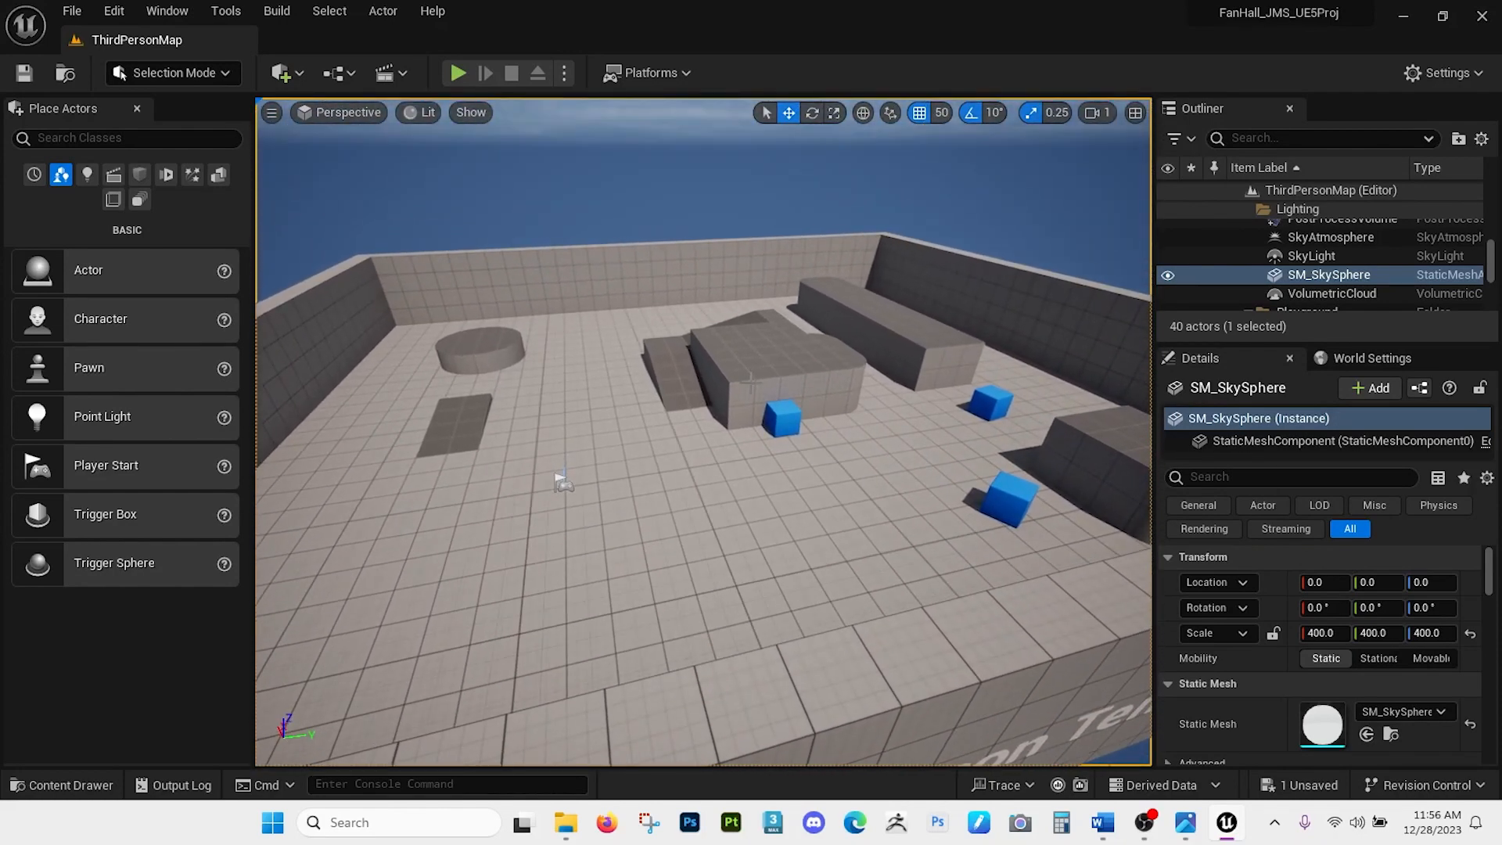
Select the blue chamfer cube in front of the central block again and view it up close.
click(771, 416)
key(s)
right_drag(744, 442, 679, 461)
key(w)
key(d)
key(d)
Cycle the cube's transform tool through select, move, rotate and scale, ending on scale.
key(q)
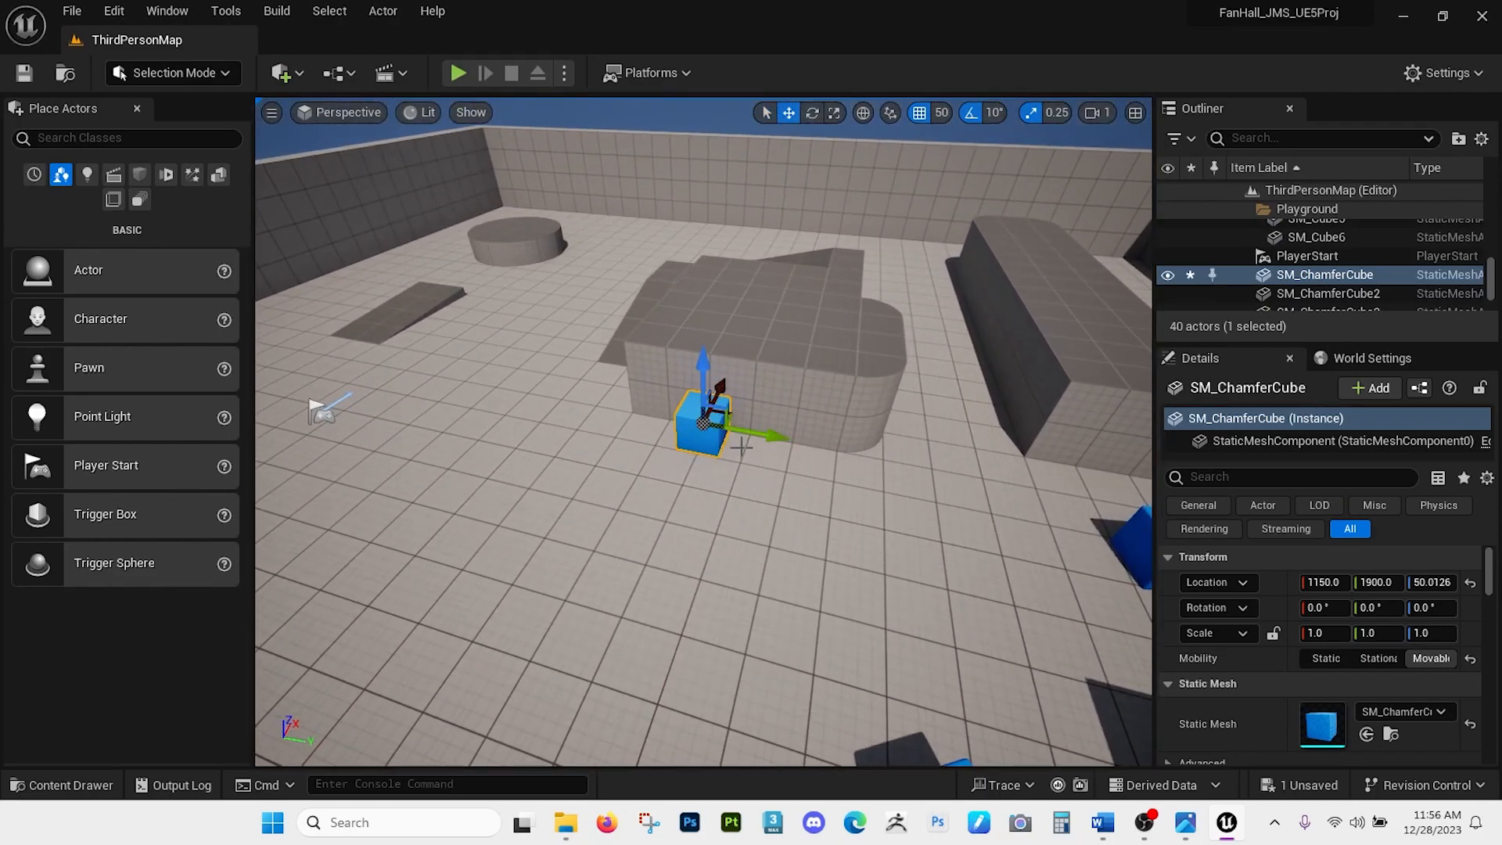
key(e)
key(r)
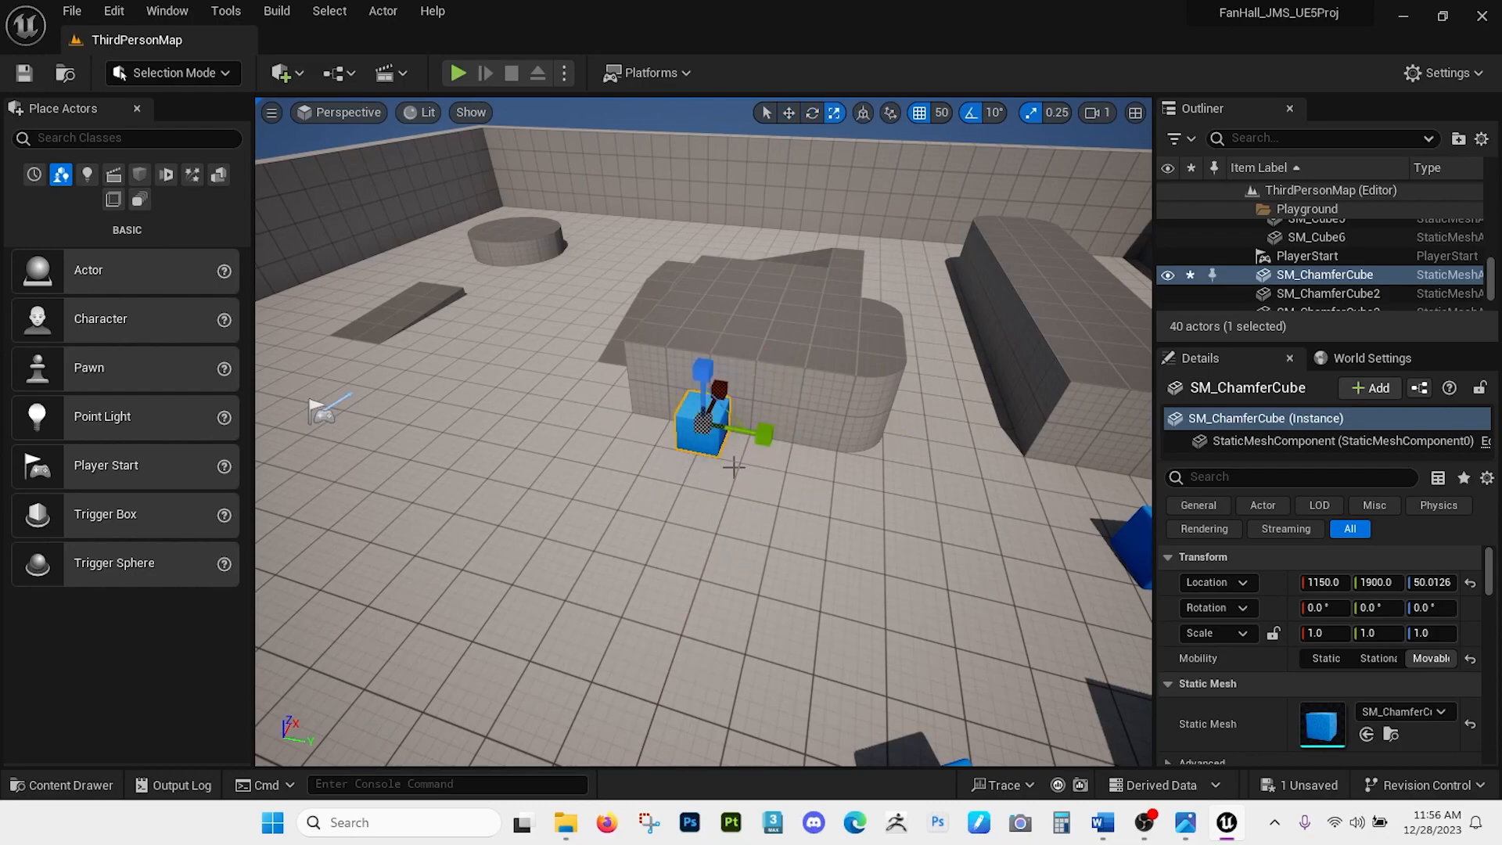
key(e)
key(w)
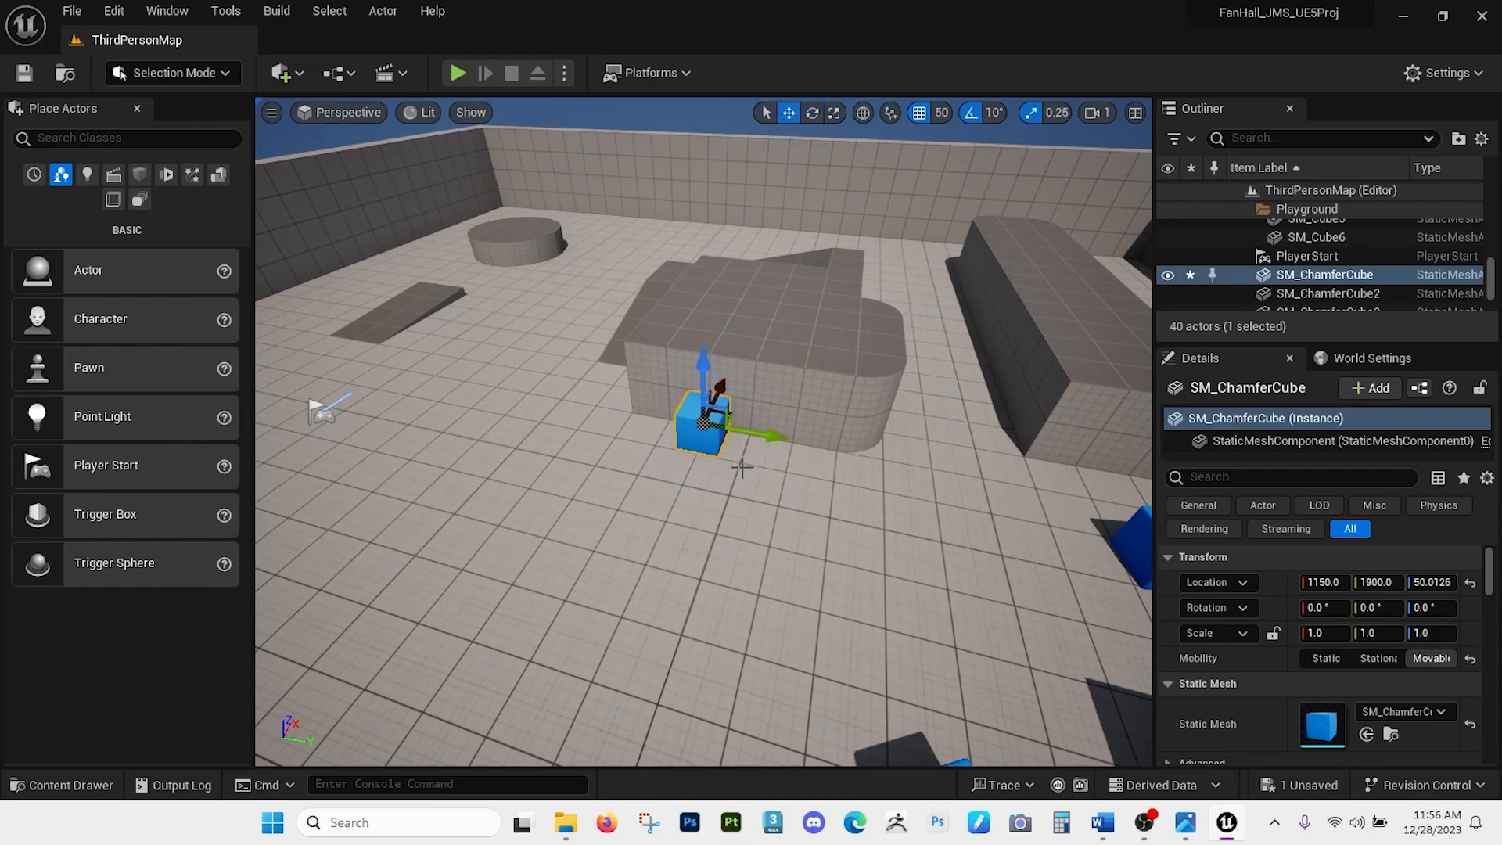
right_drag(941, 495, 920, 486)
key(e)
key(r)
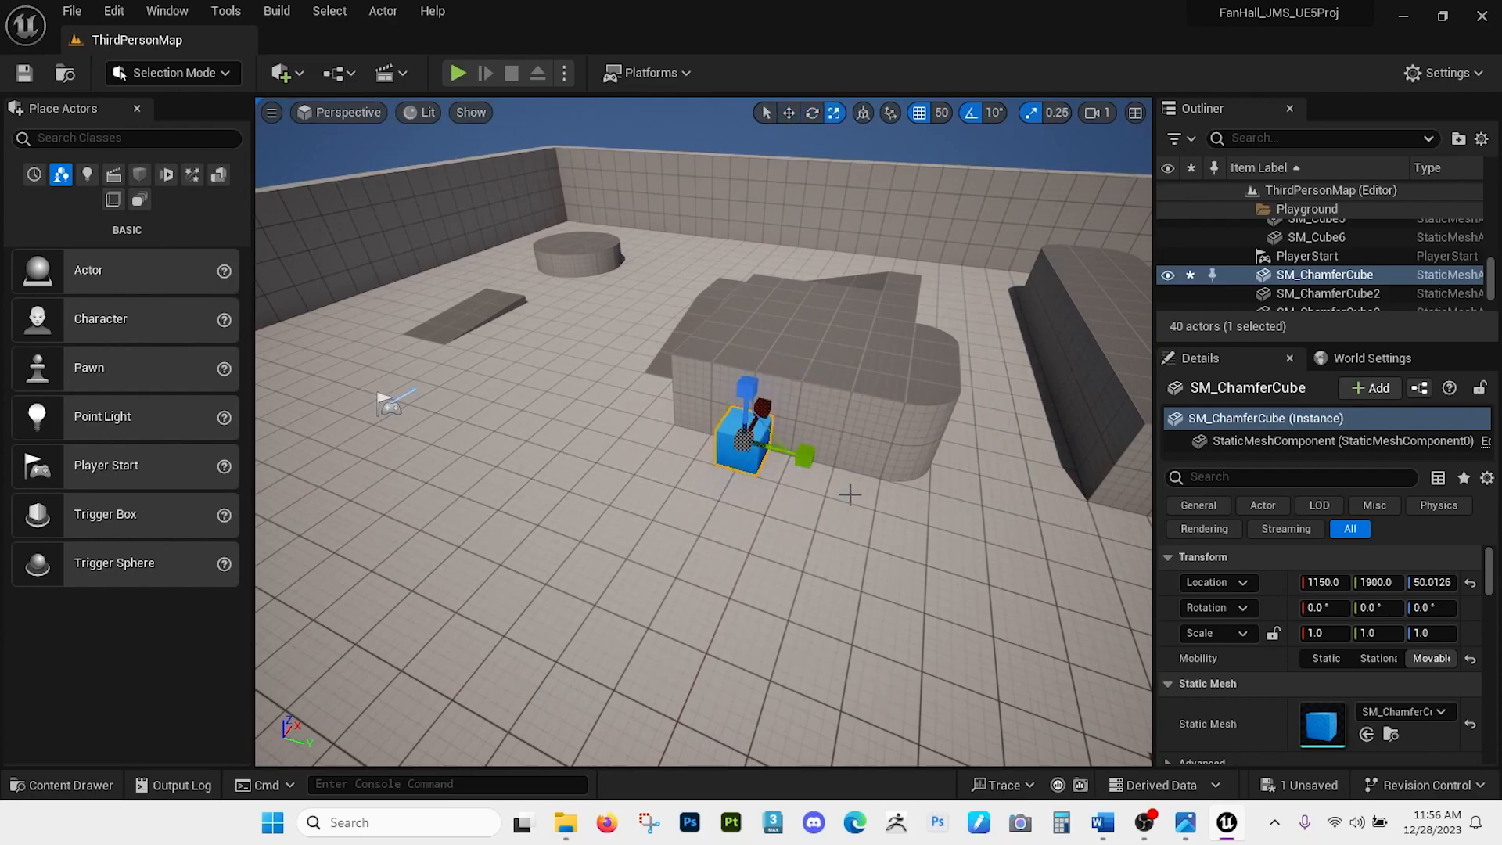
Move the blue chamfer cube away from the central block to X 850, Y 1600.
key(e)
key(r)
key(w)
drag(782, 452, 763, 464)
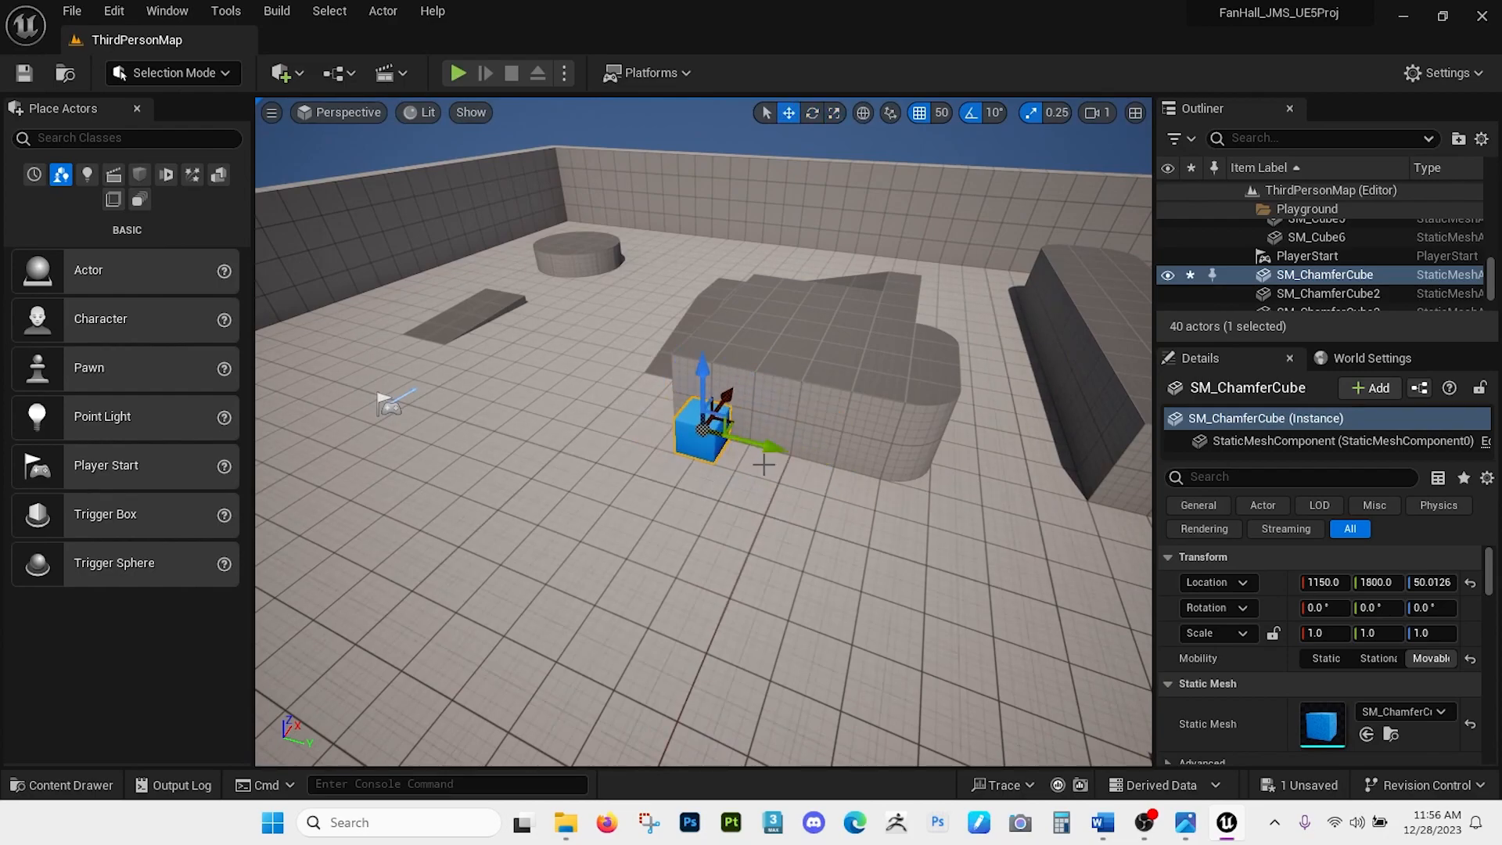
right_drag(763, 465, 539, 477)
key(d)
drag(624, 425, 564, 378)
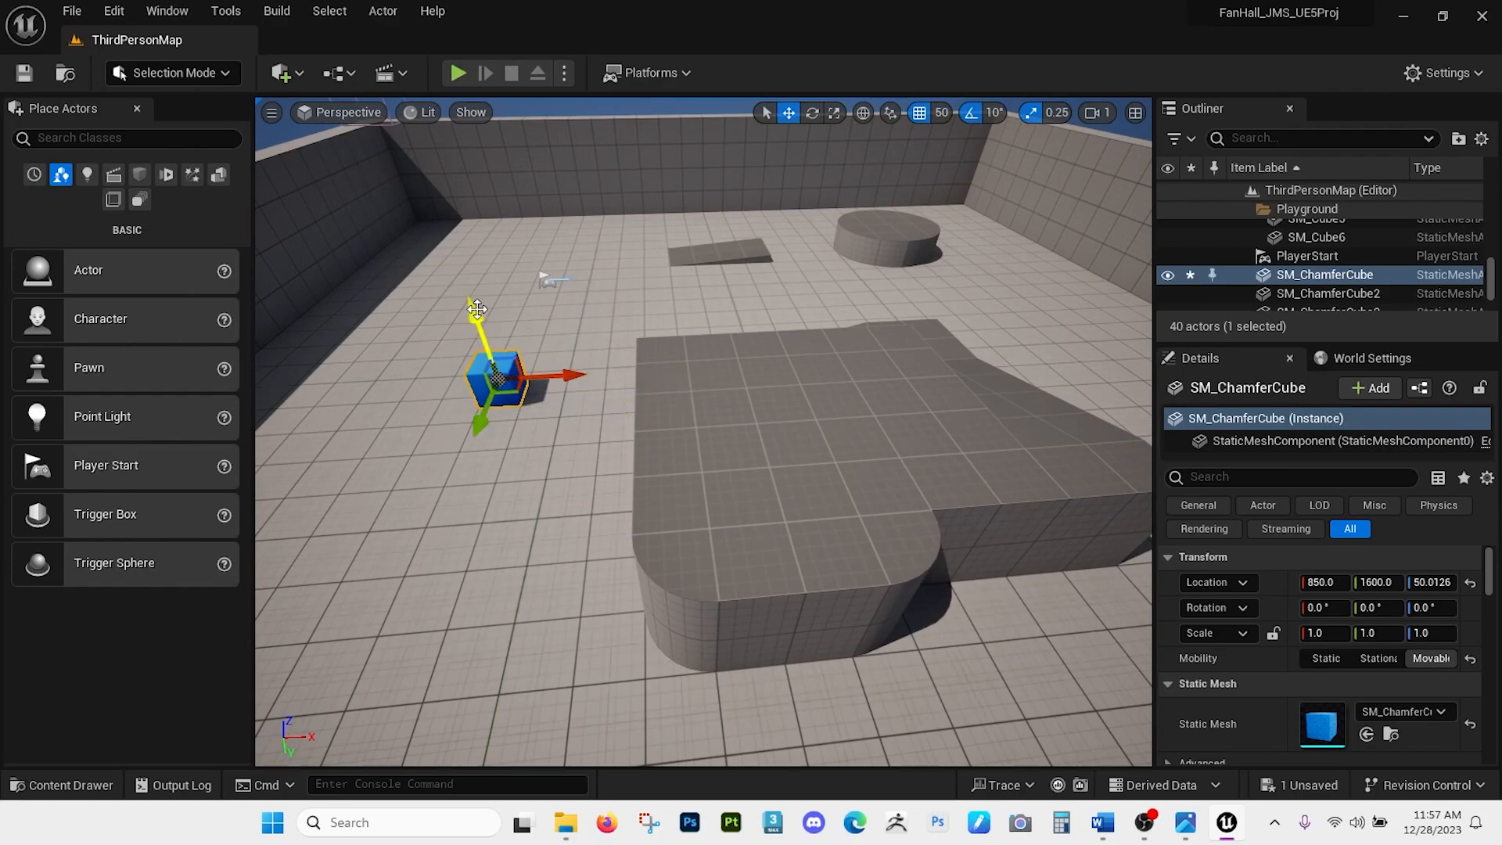
mouse_move(468, 319)
mouse_down()
mouse_move(467, 298)
mouse_move(478, 312)
mouse_up()
Rotate the blue cube around several axes to about -98°, 13° and -42°.
key(e)
drag(538, 430, 557, 311)
drag(470, 399, 493, 409)
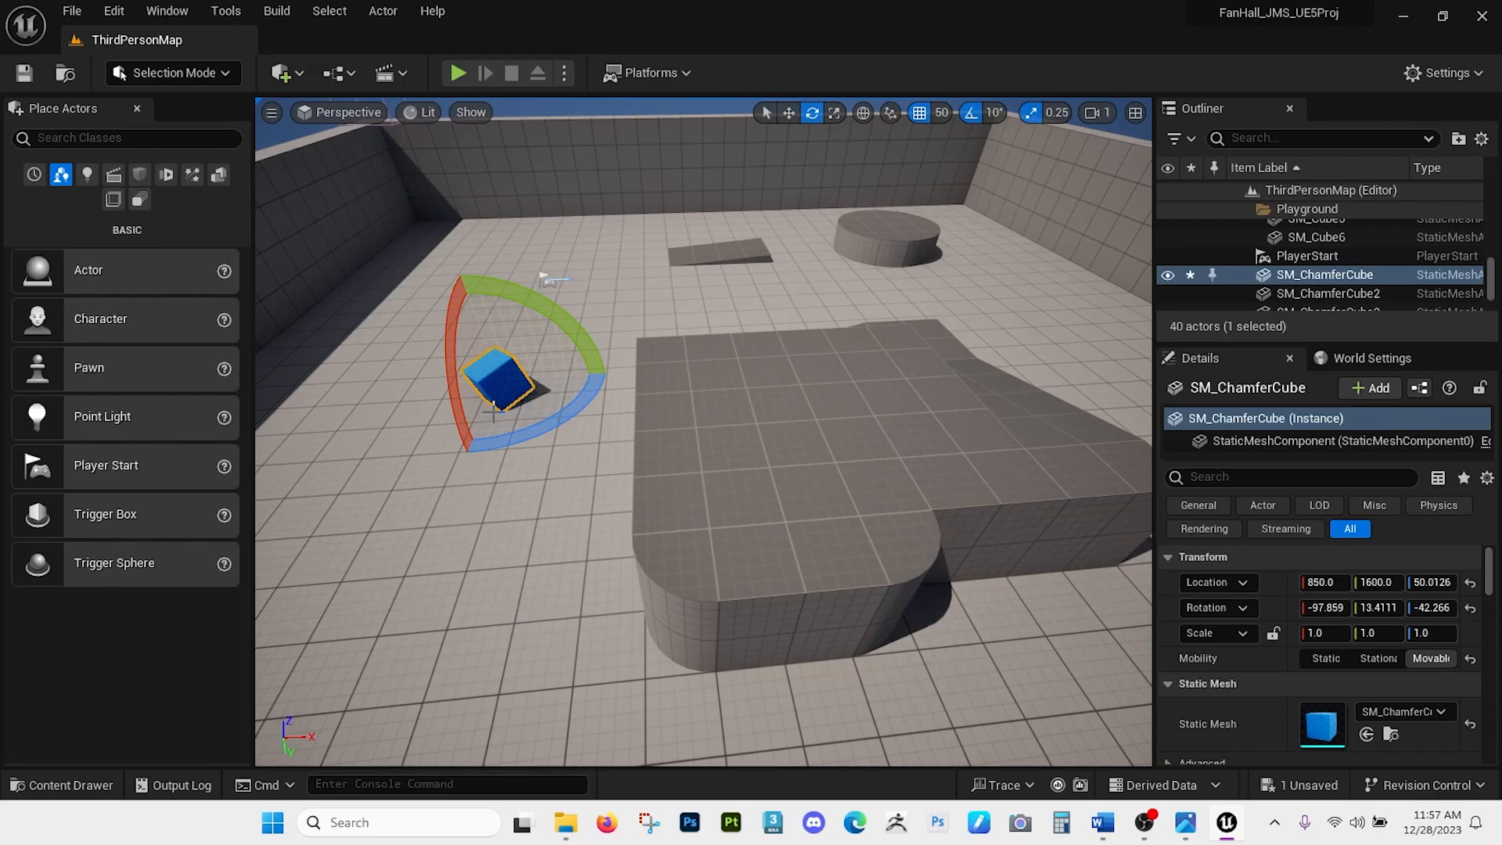
Glance at the World Settings and set the cube's rotation to 0 on all three axes in its details.
click(1322, 361)
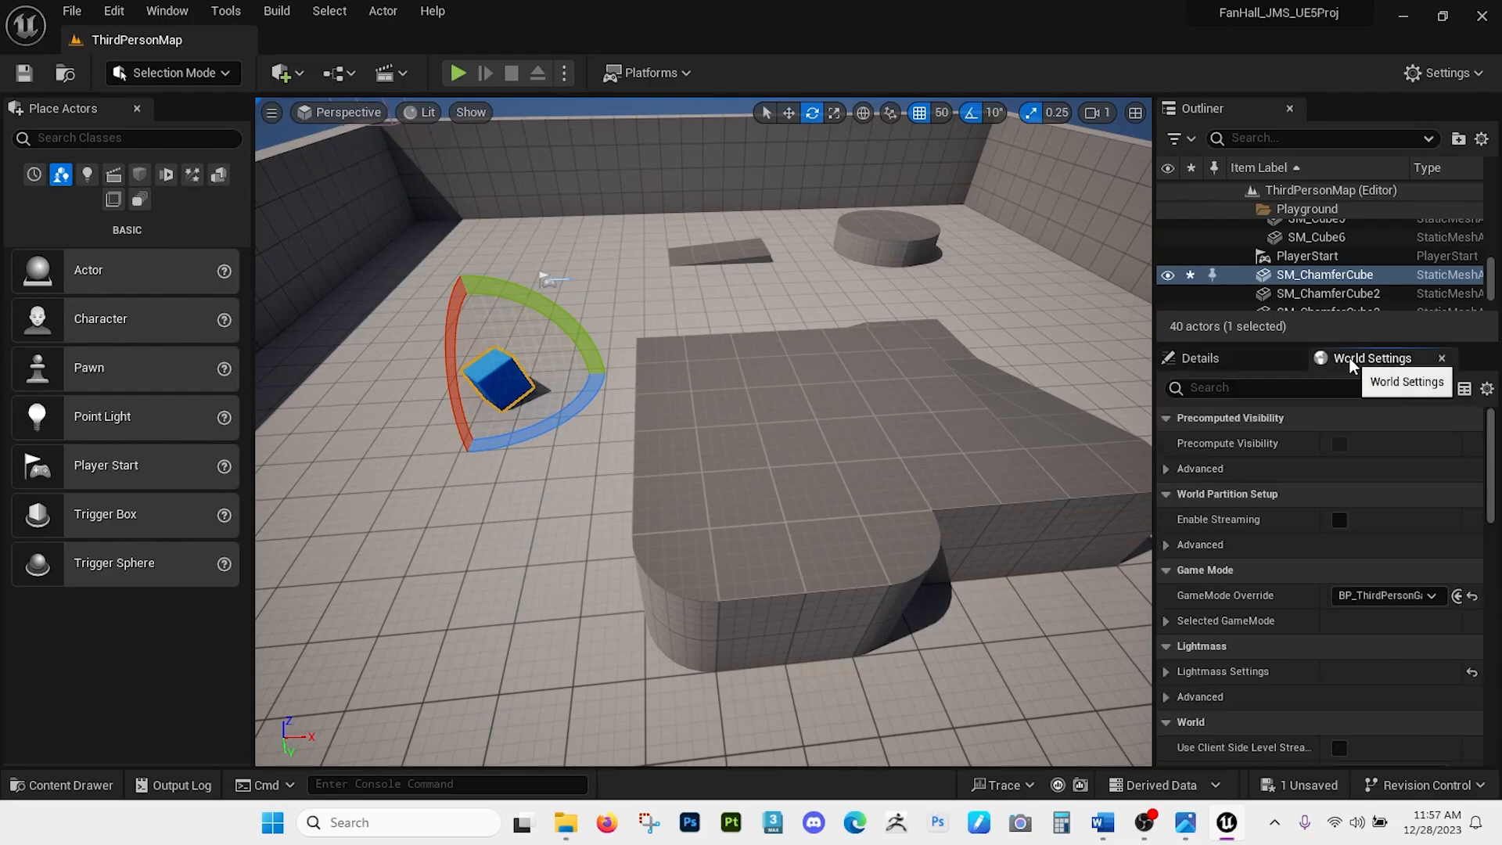
click(1236, 362)
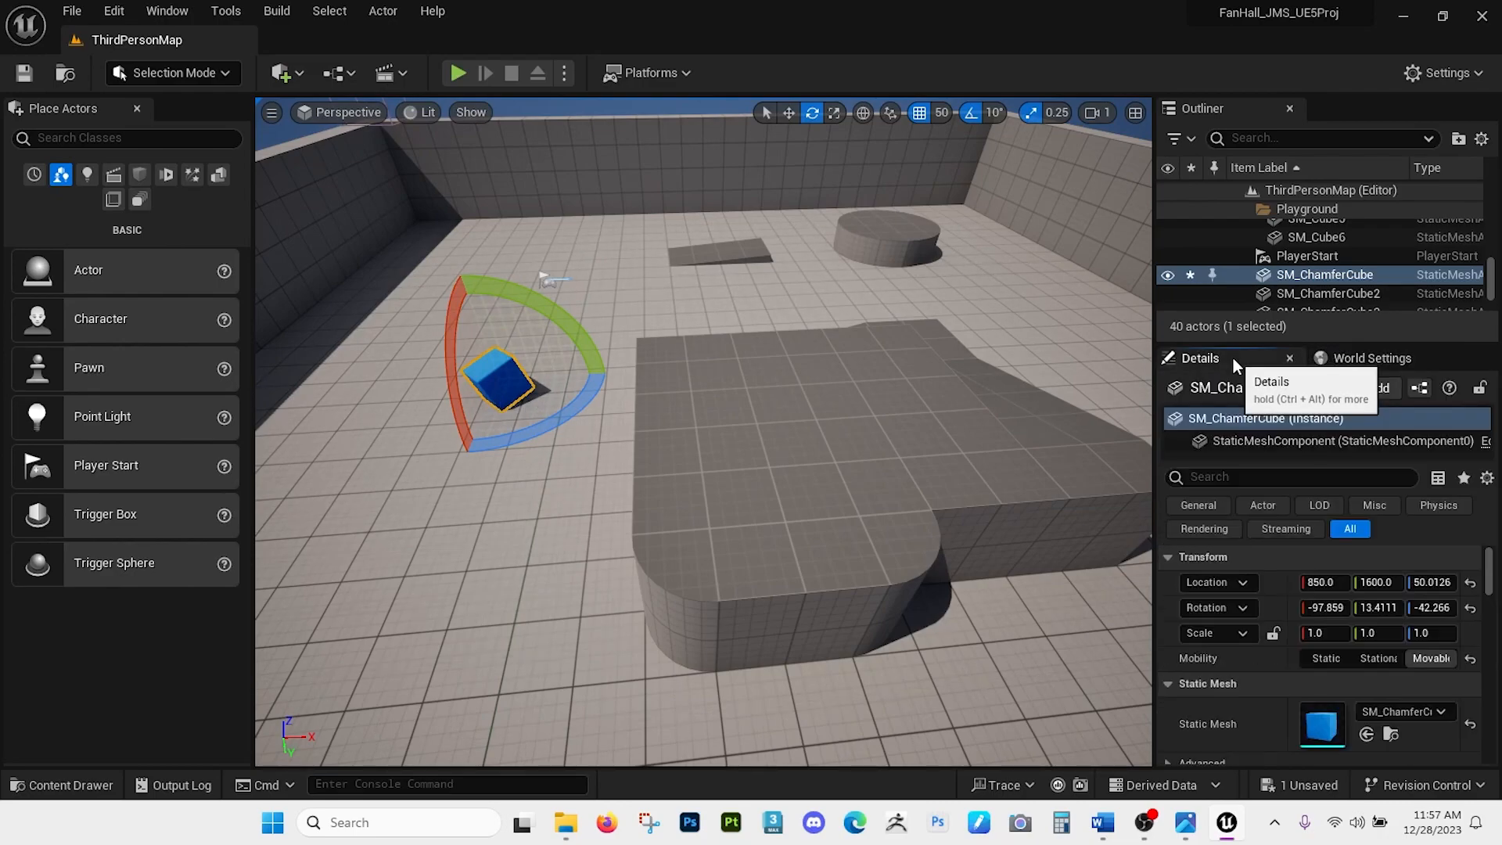
click(1327, 607)
text(0)
key(Tab)
text(0)
key(Tab)
text(0)
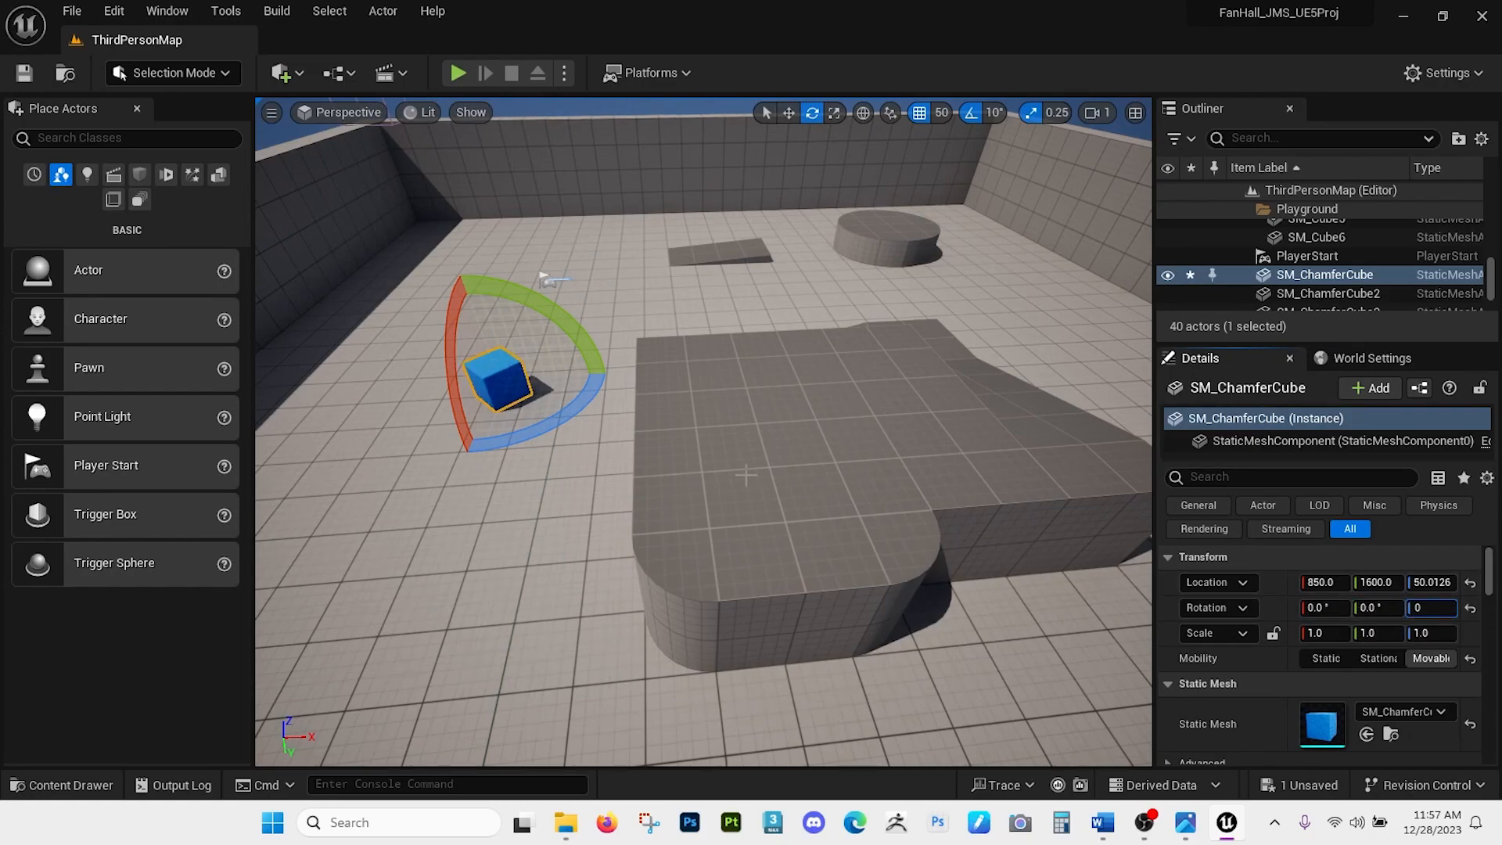
key(Return)
Scale the blue cube up to about 5.25 × 5.0 × 1.75, viewing it up close, and delete it.
mouse_move(618, 434)
right_down()
mouse_move(594, 508)
mouse_move(618, 438)
mouse_move(594, 445)
mouse_move(620, 424)
mouse_move(634, 459)
right_up()
key(r)
drag(634, 459, 554, 526)
drag(668, 451, 729, 456)
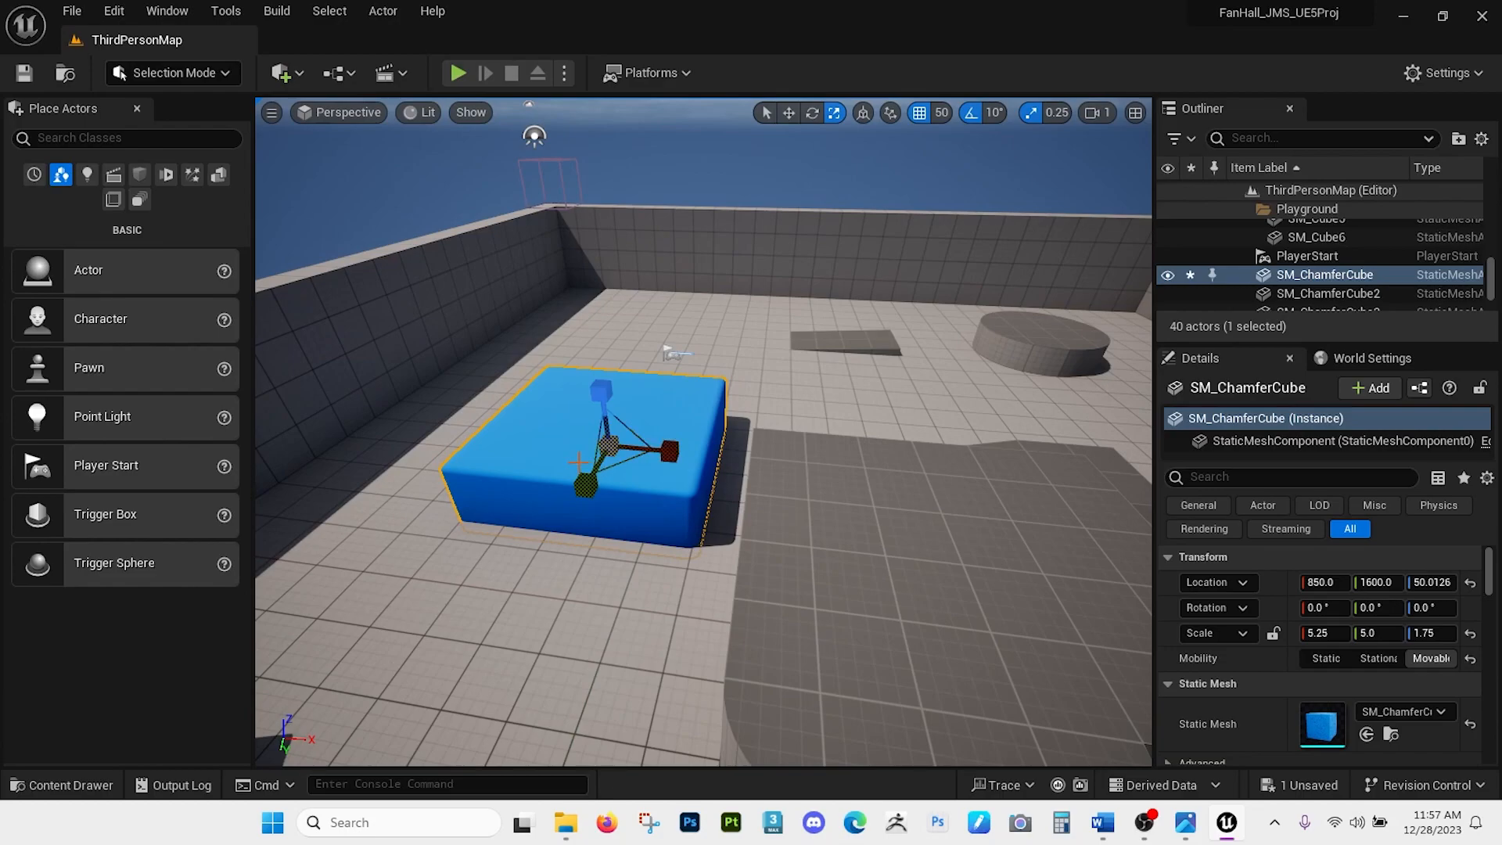
key(Delete)
Delete the large cube of the central block and undo the deletion.
right_drag(589, 460, 761, 368)
click(921, 465)
key(f)
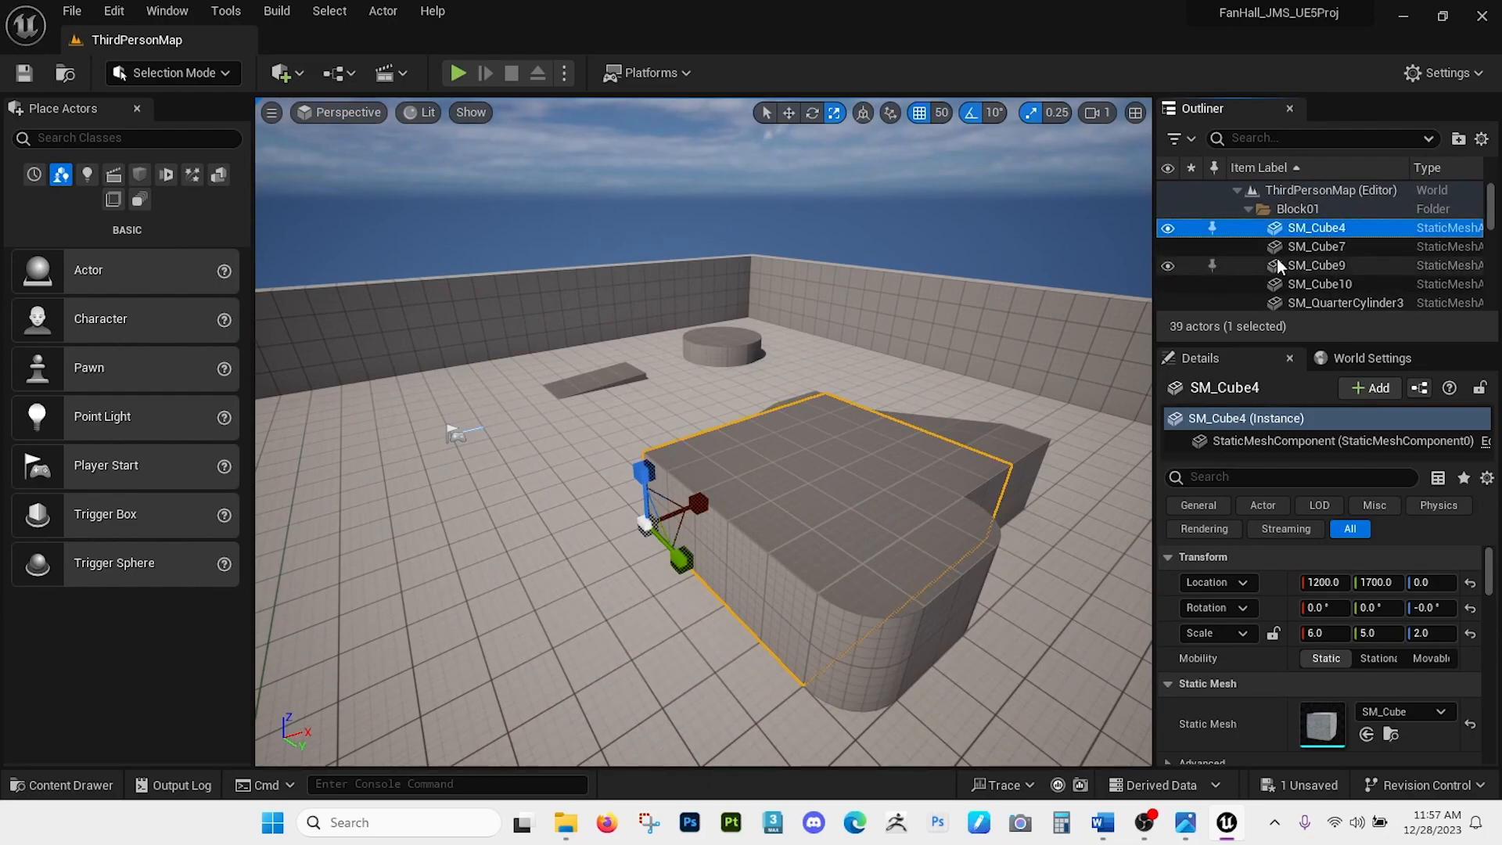
key(Delete)
key(ctrl+z)
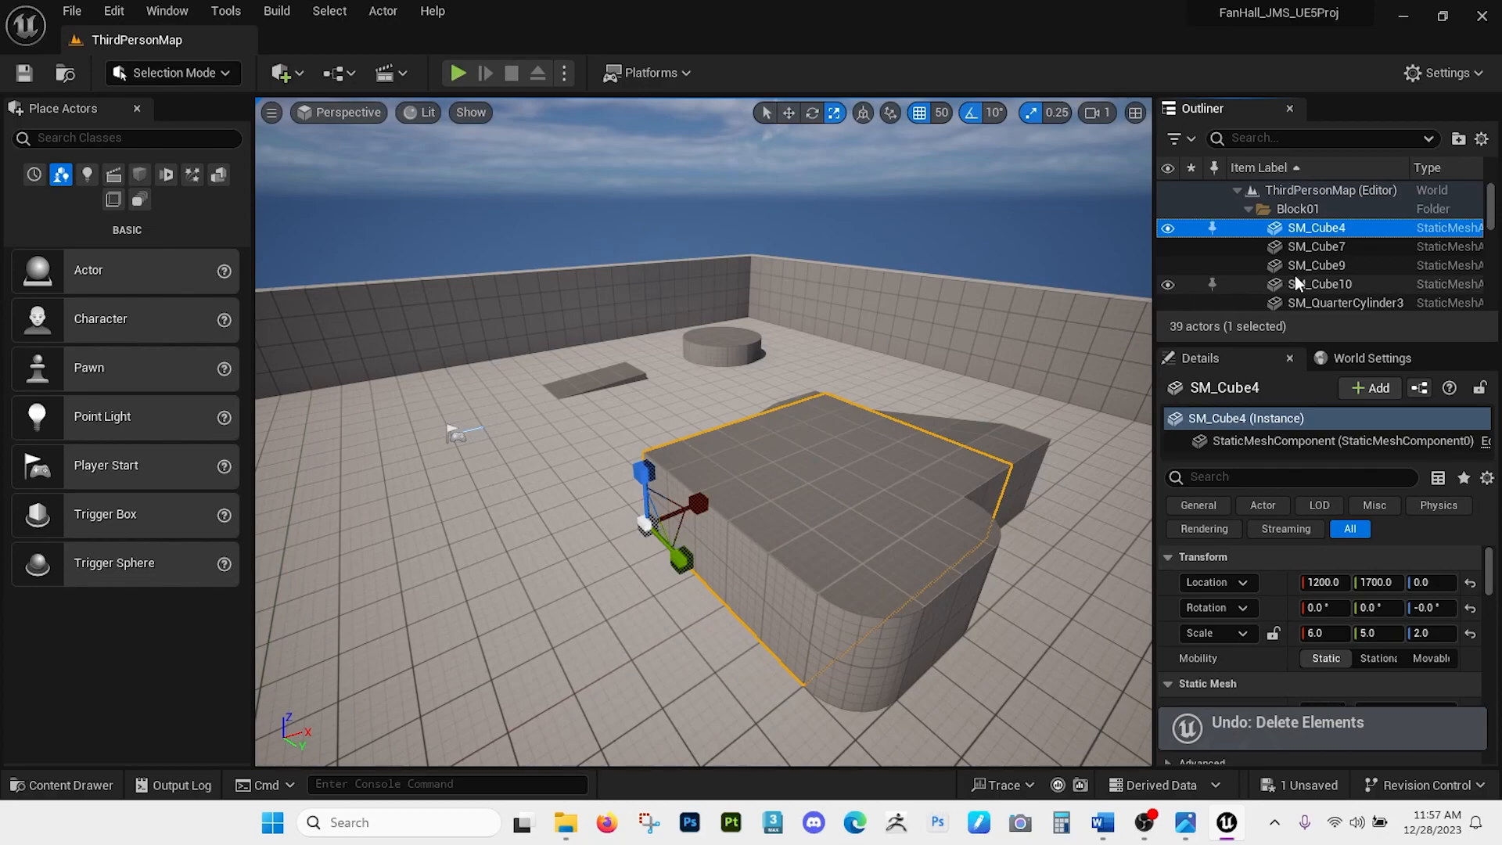
Move the small cube at the far side of the central block out of place and undo the move.
click(988, 479)
key(w)
drag(988, 479, 750, 370)
key(ctrl+z)
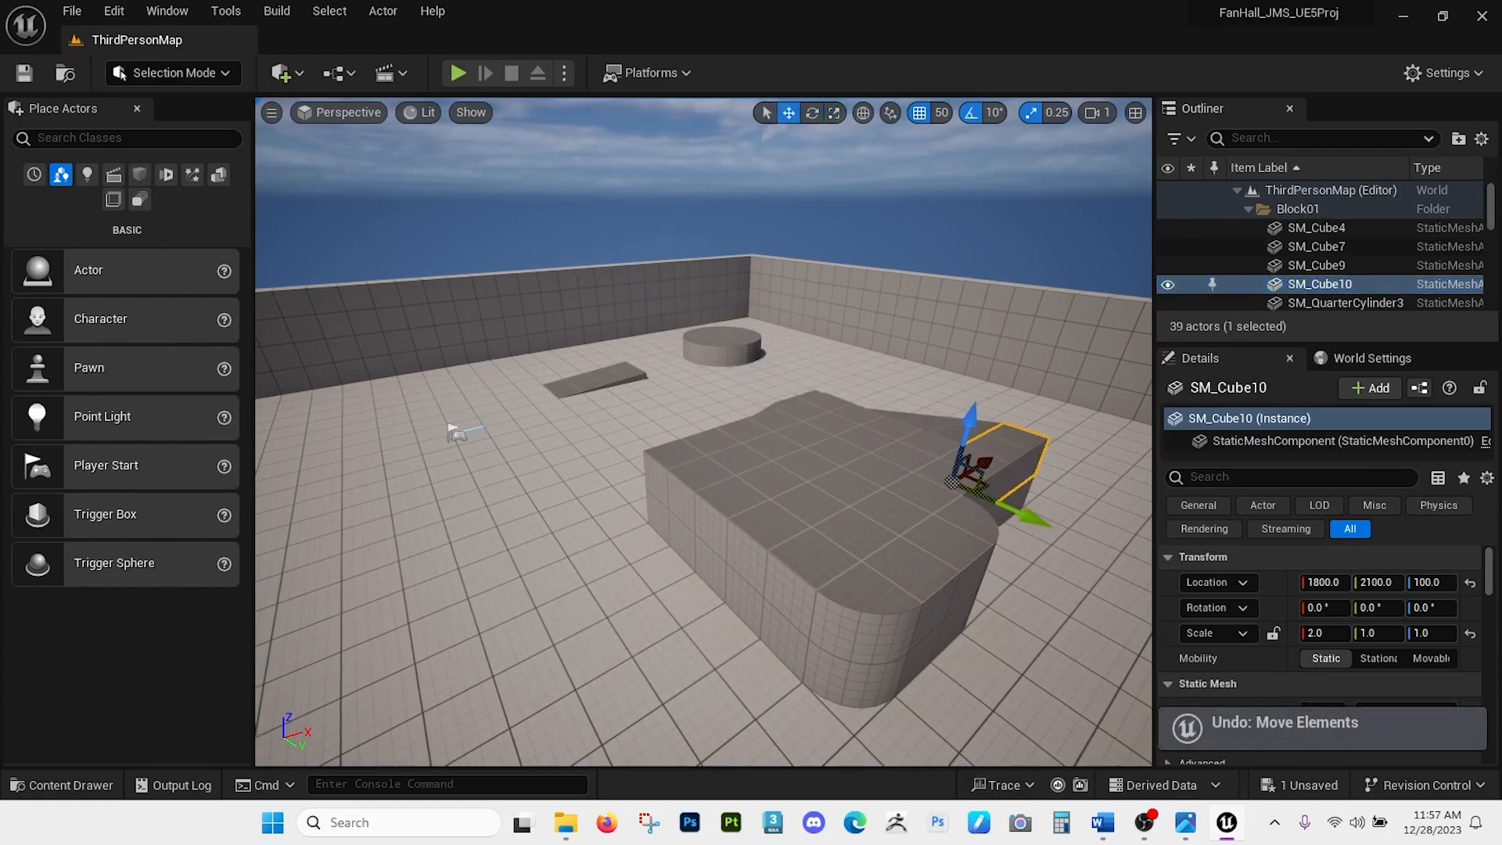
Duplicate the large central cube along the Y axis to Y 900 and delete the copy.
click(726, 477)
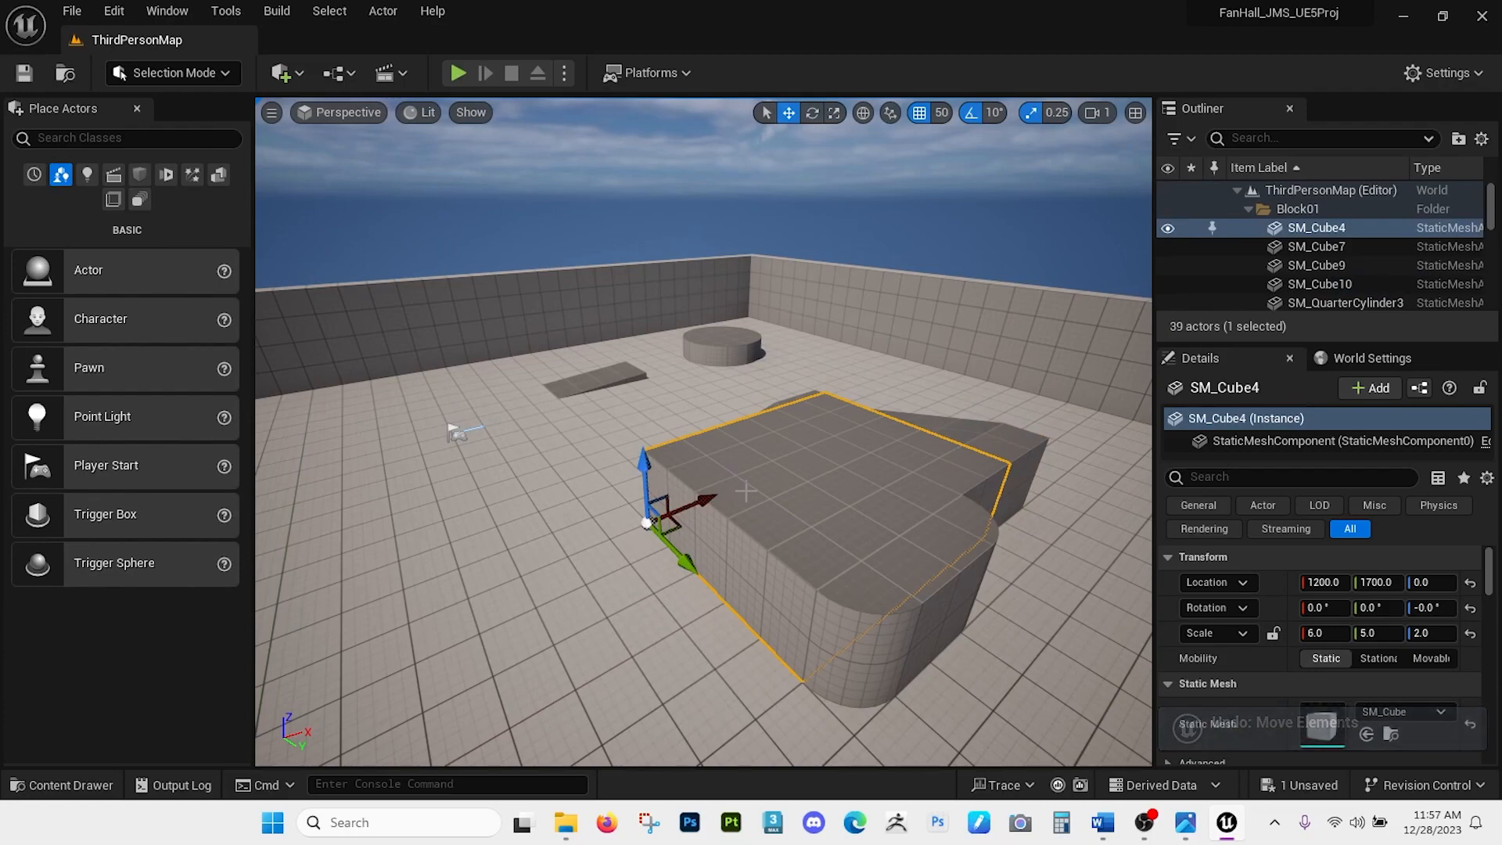
alt+drag(664, 539, 558, 429)
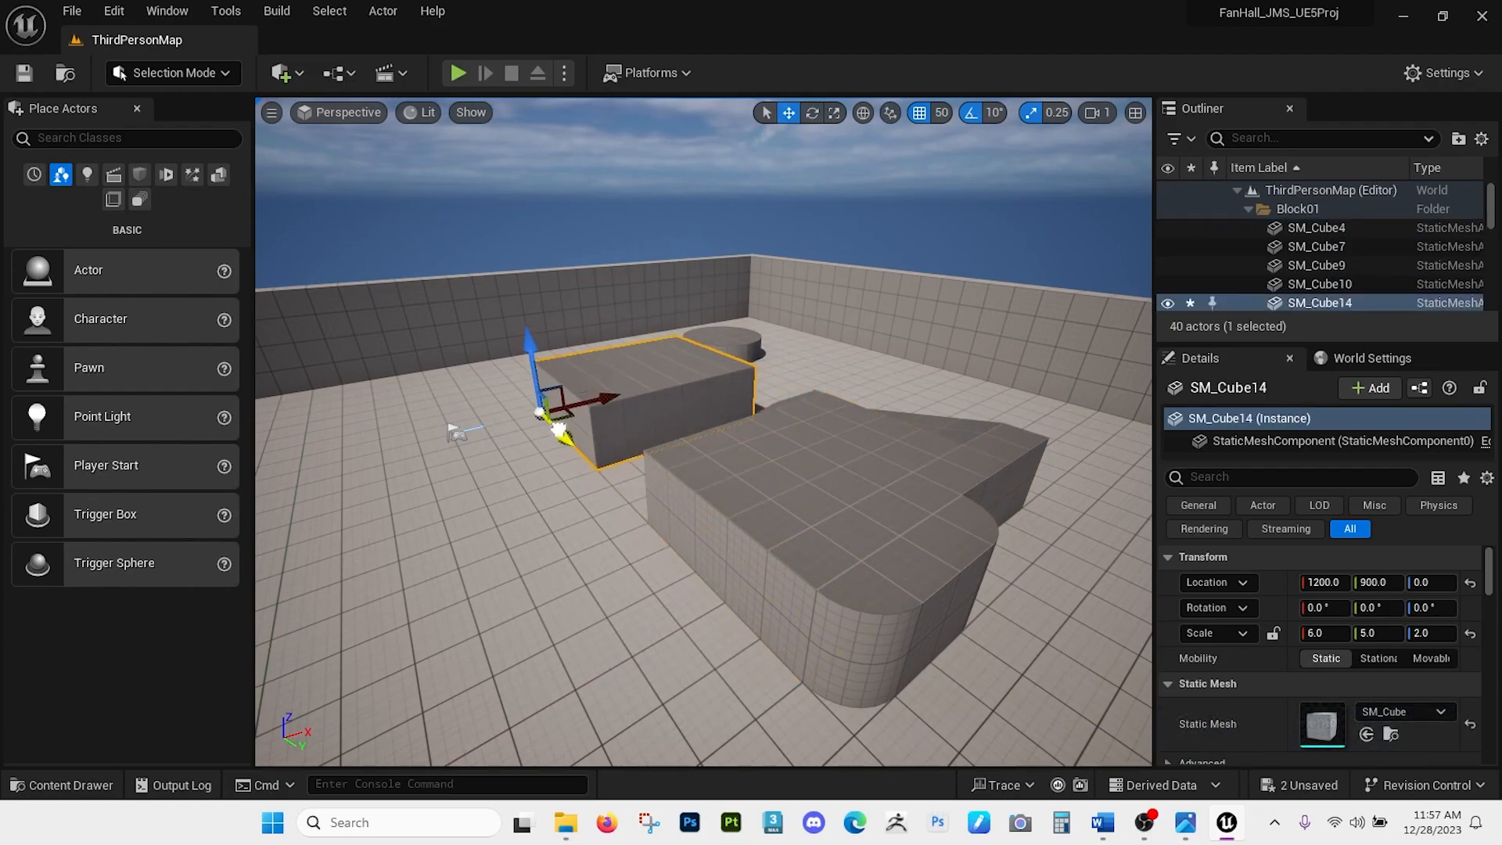
key(Delete)
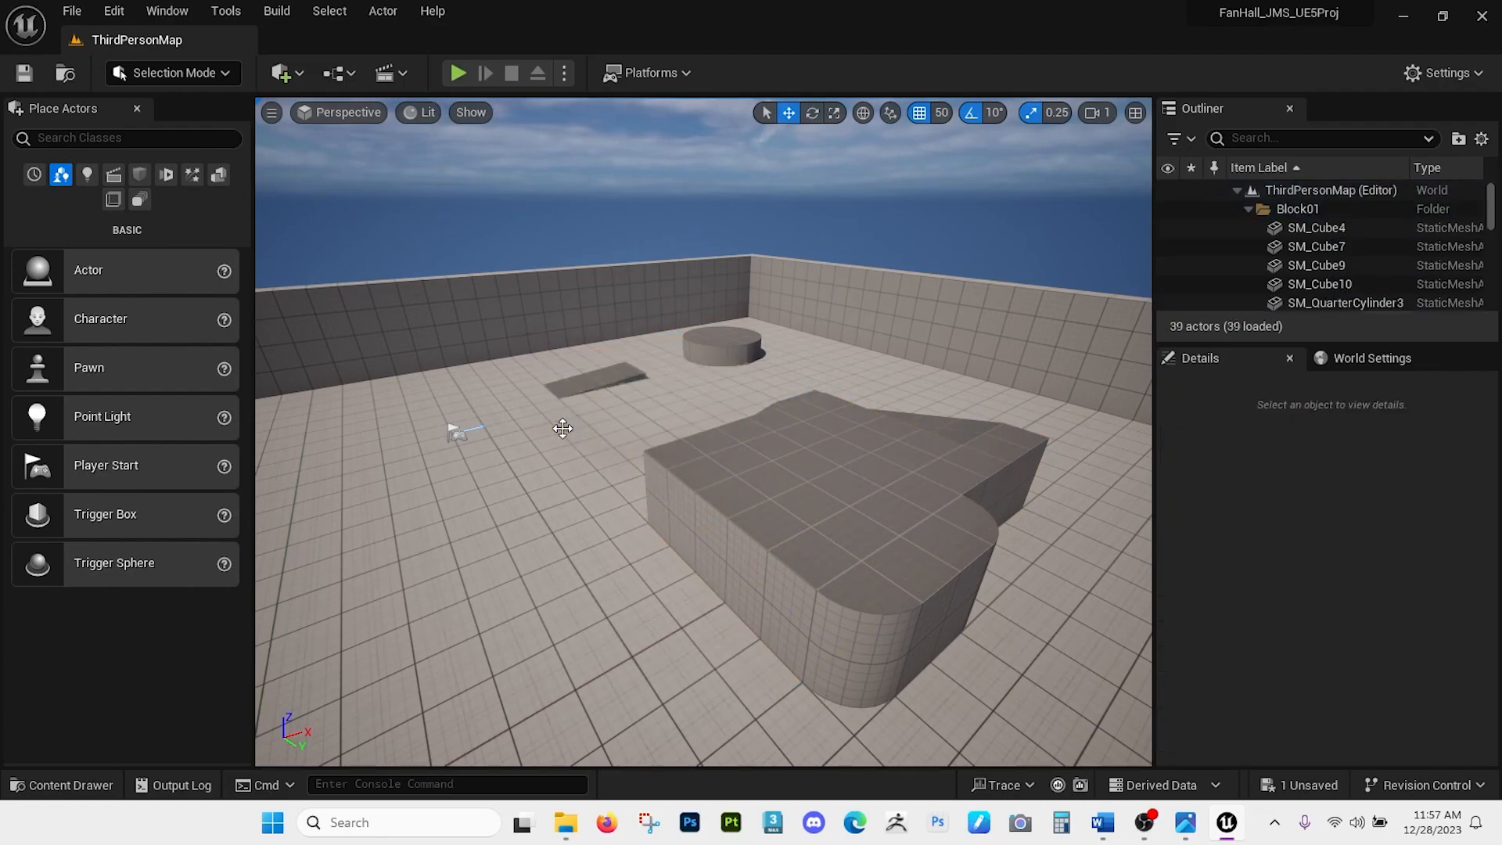
Try moving the large central cube to about Y 1000, and to about Y 1350 with the camera following, undoing each move.
click(703, 522)
mouse_move(702, 522)
right_down()
mouse_move(738, 507)
mouse_move(726, 510)
right_up()
drag(671, 499, 332, 474)
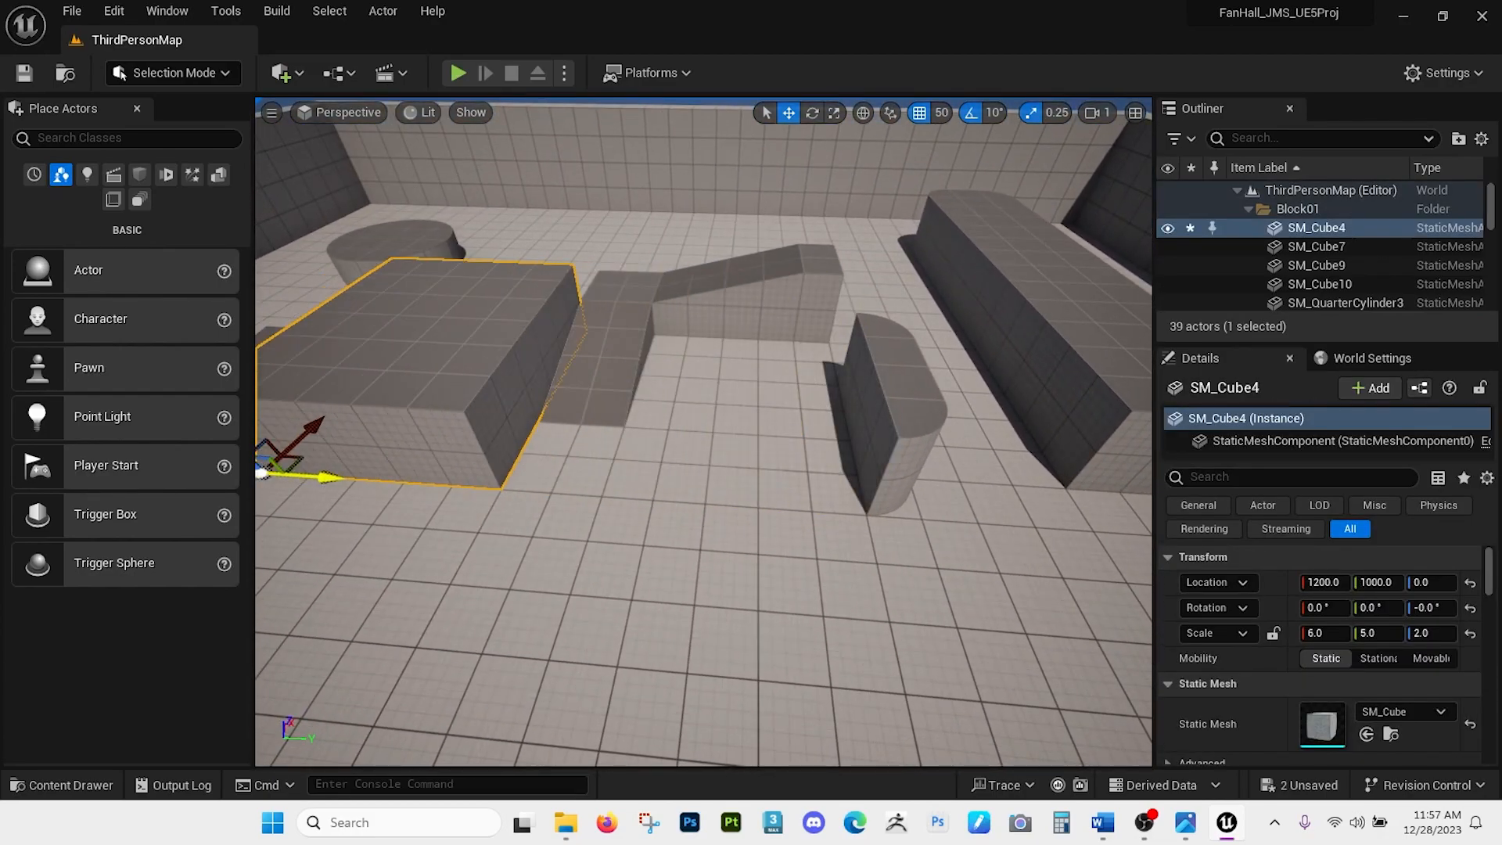
key(ctrl+z)
shift+drag(671, 503, 328, 478)
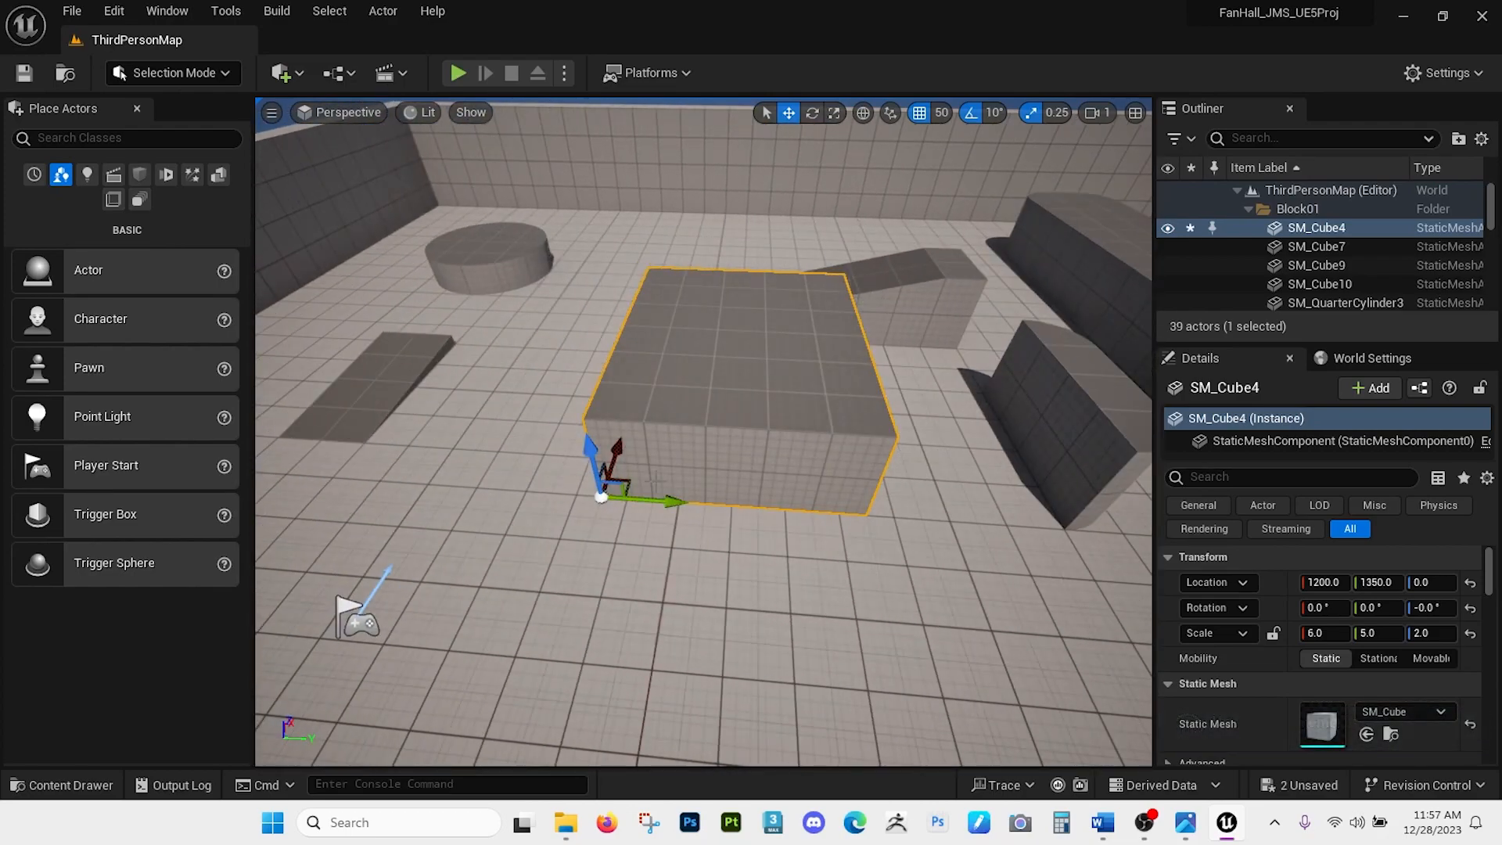
key(ctrl+z)
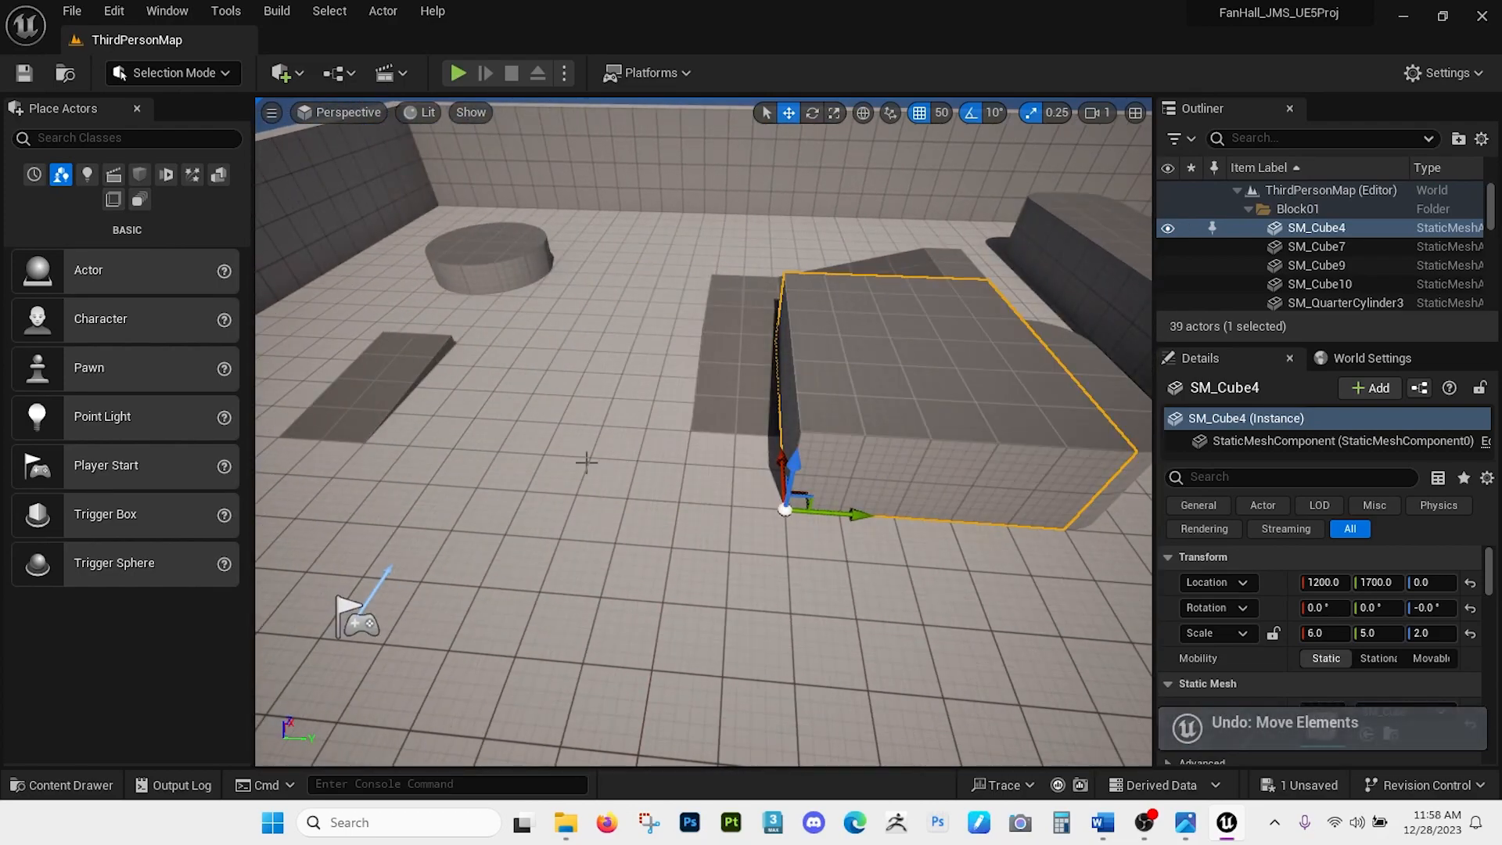
Select the Player Start actor, lower the camera speed to 0.7 and view the actor up close from ground level.
right_drag(587, 458, 510, 521)
click(532, 340)
key(f)
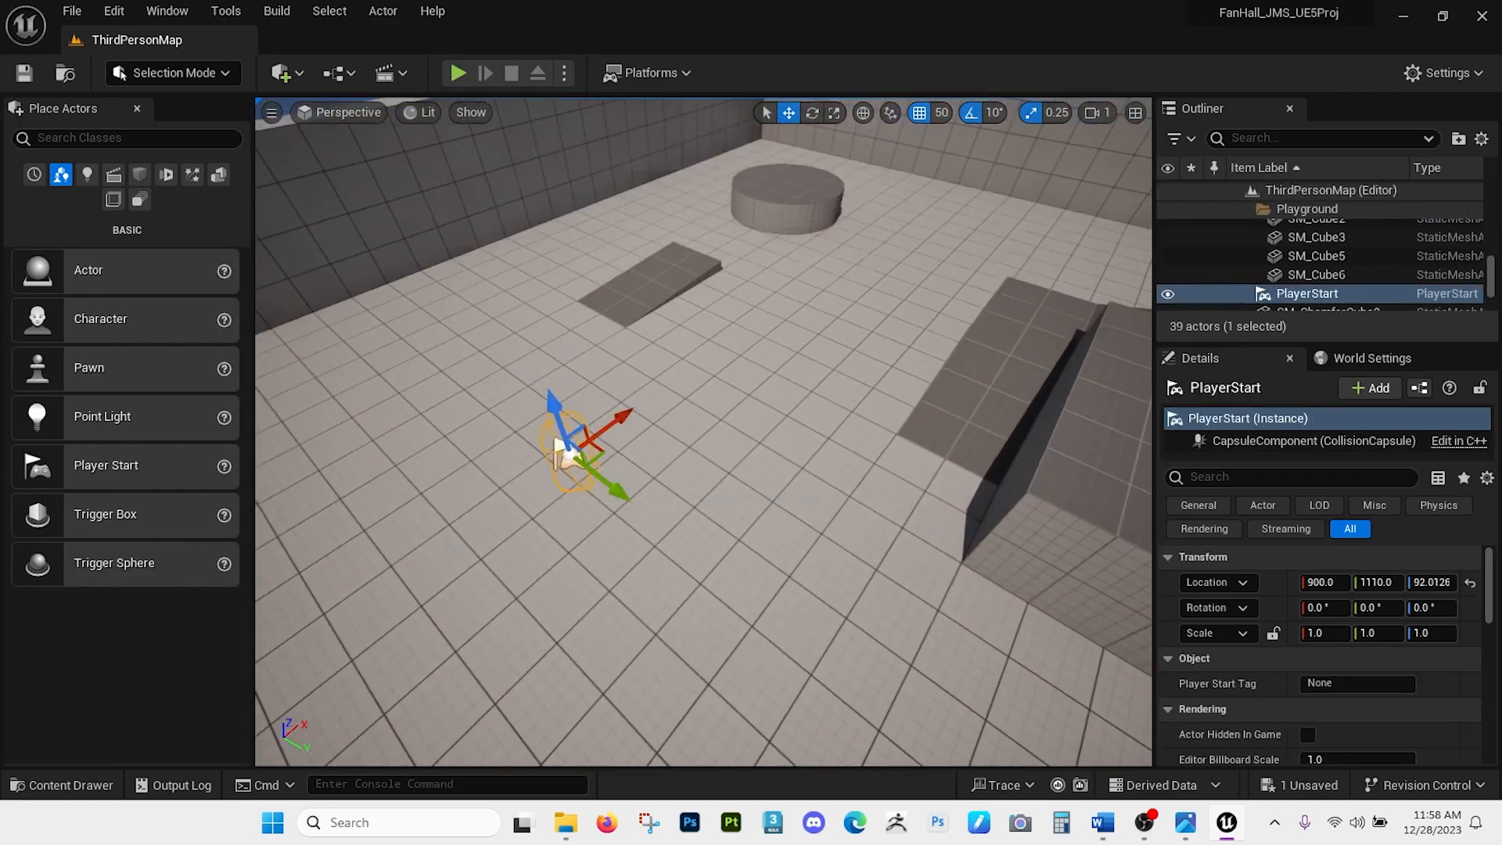
right_drag(704, 432, 485, 438)
right_drag(642, 438, 595, 431)
scroll(532, 399, down, 2)
key(q)
key(e)
key(e)
mouse_move(669, 436)
mouse_down()
mouse_move(704, 510)
mouse_move(674, 433)
mouse_up()
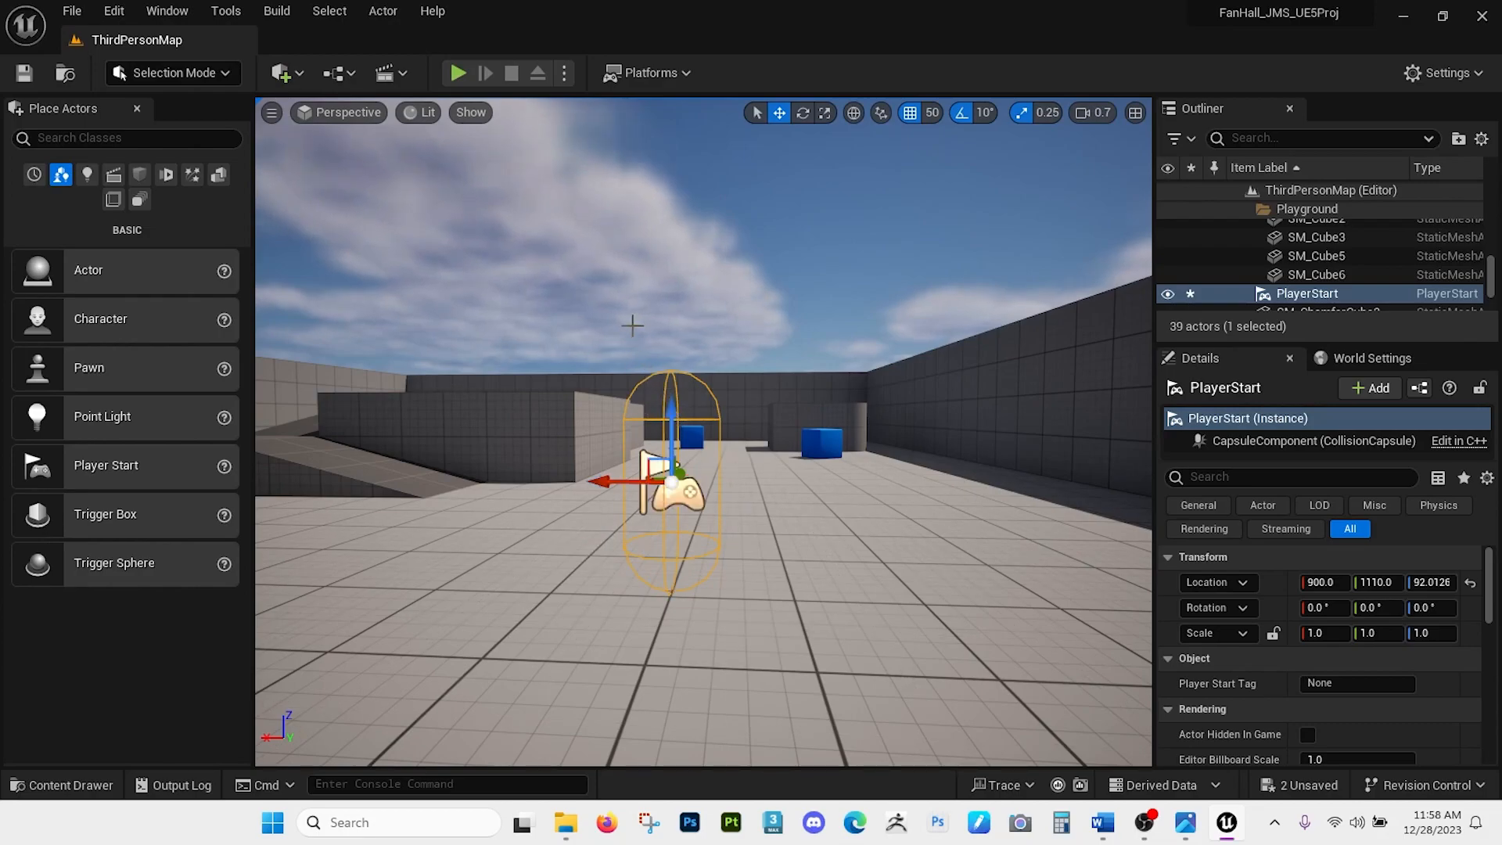
Play the level in the viewport and run the character up the ramp onto the central block.
click(458, 72)
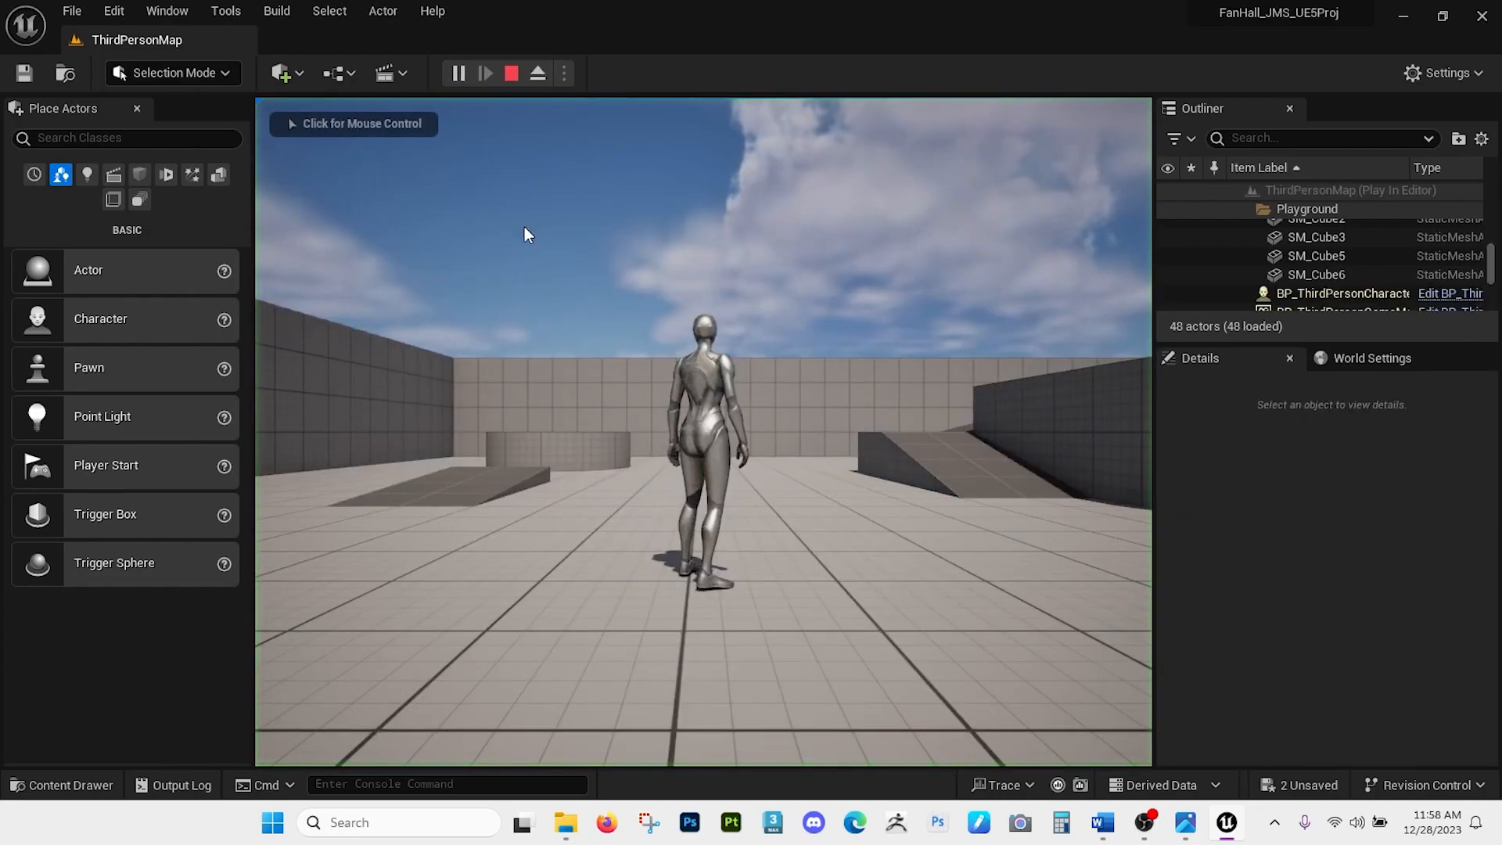
click(703, 445)
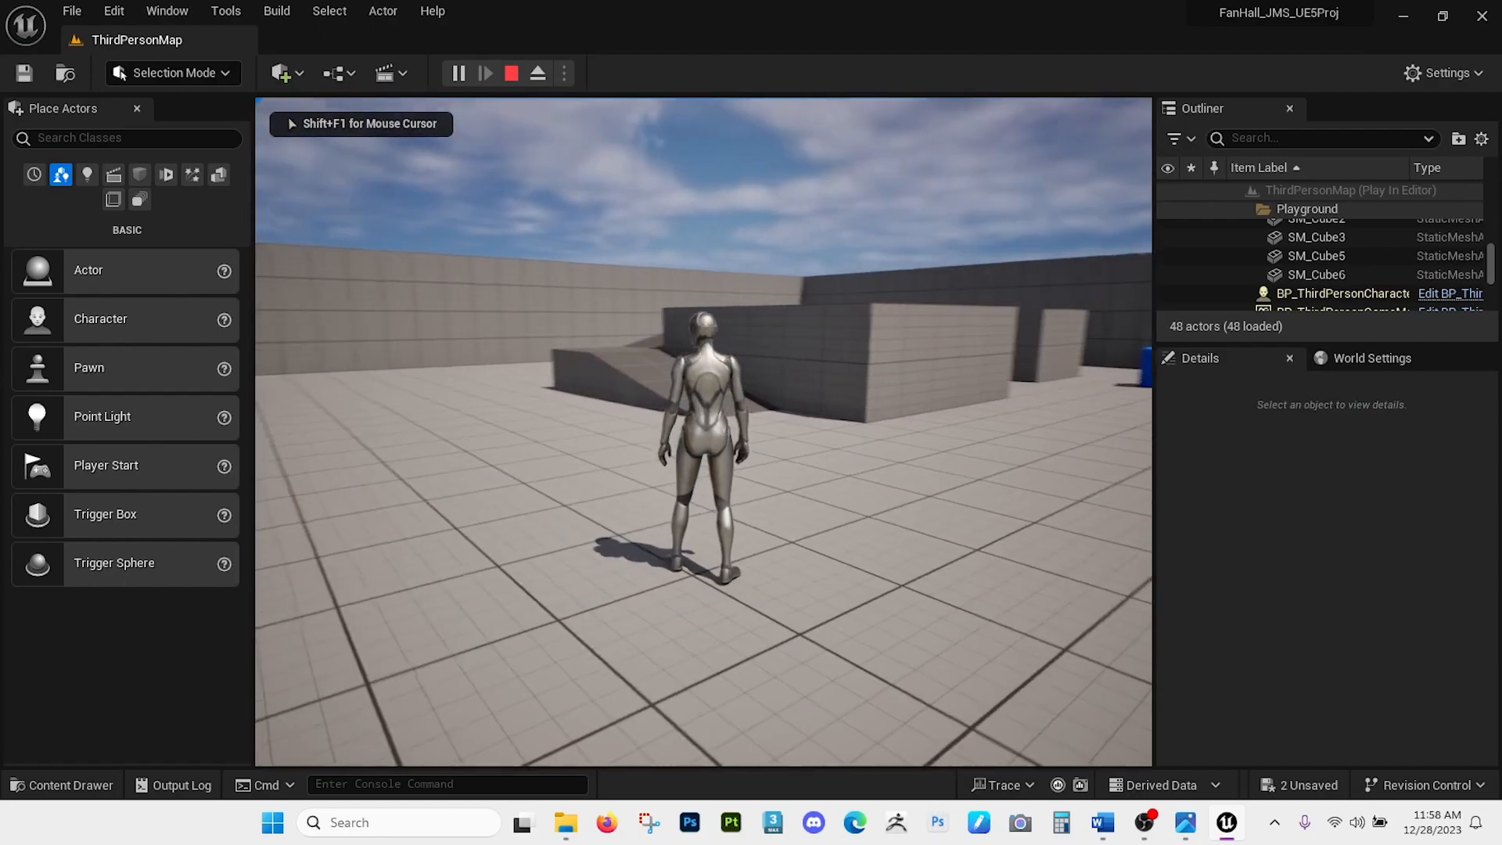
key(w)
key(w)
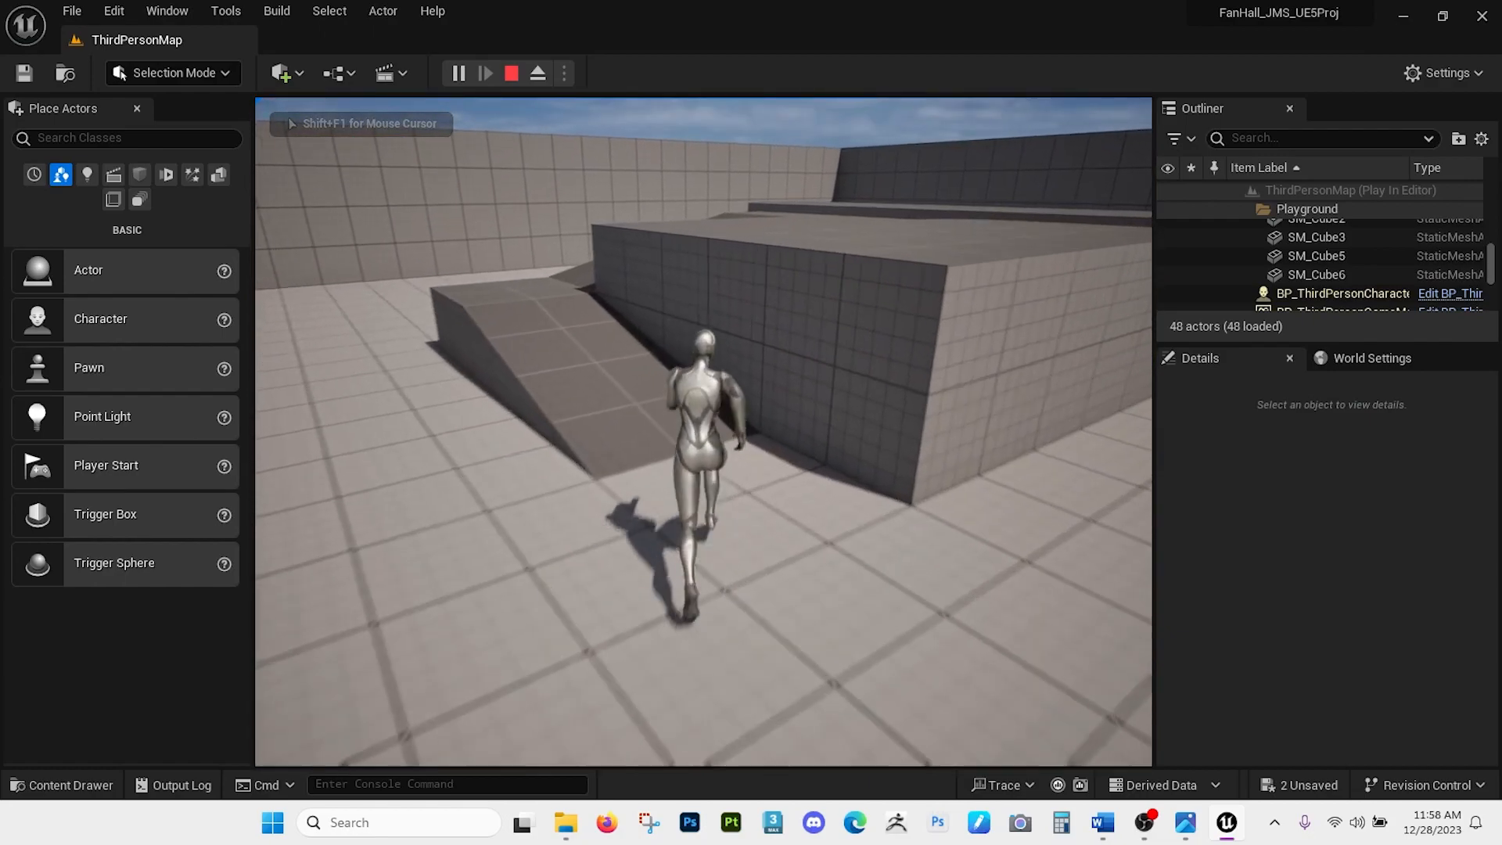
key(space)
key(a)
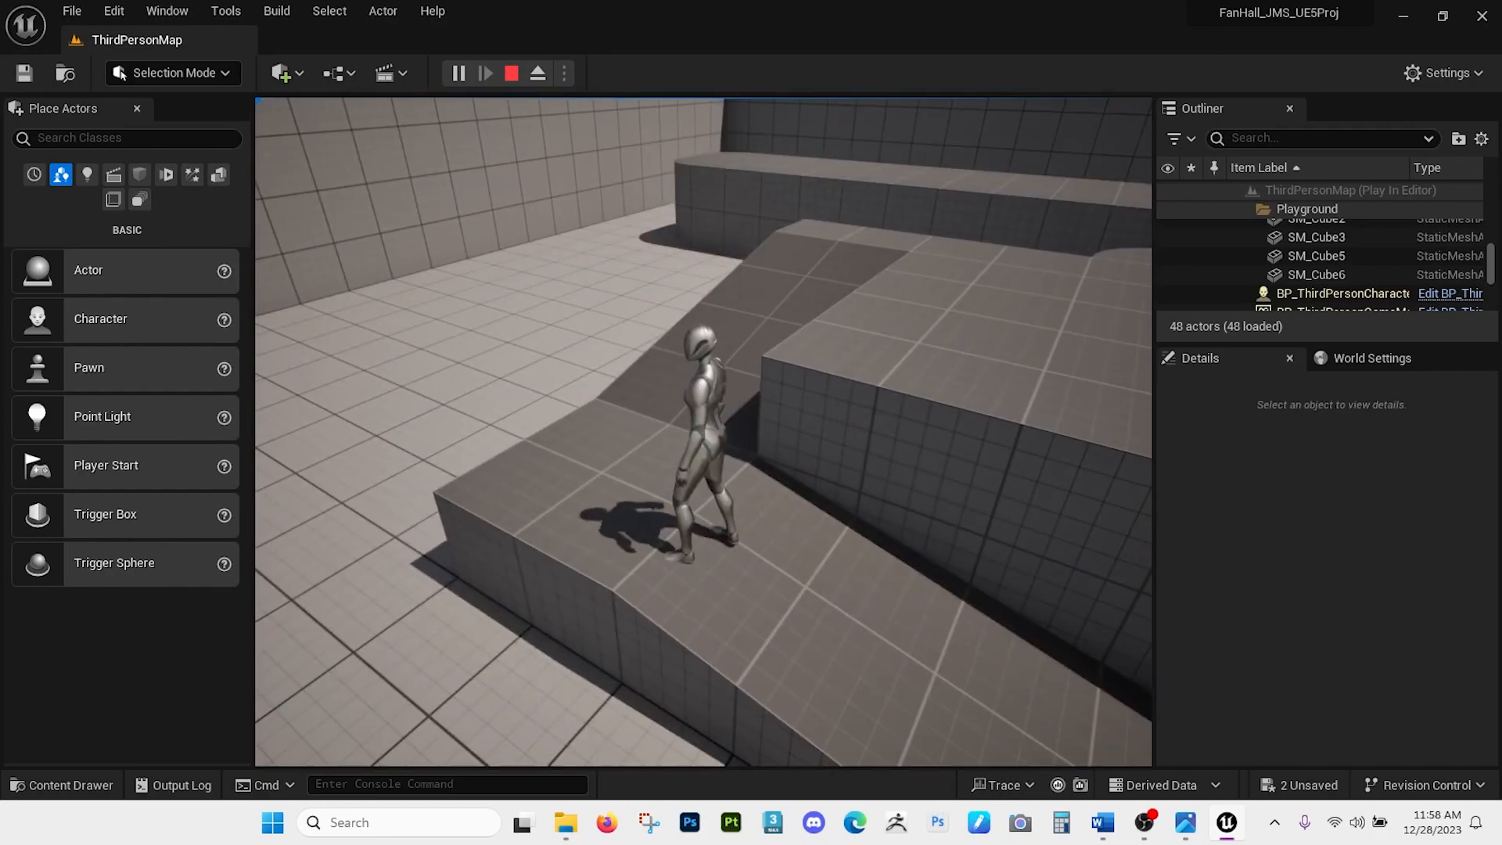
key(w)
key(w)
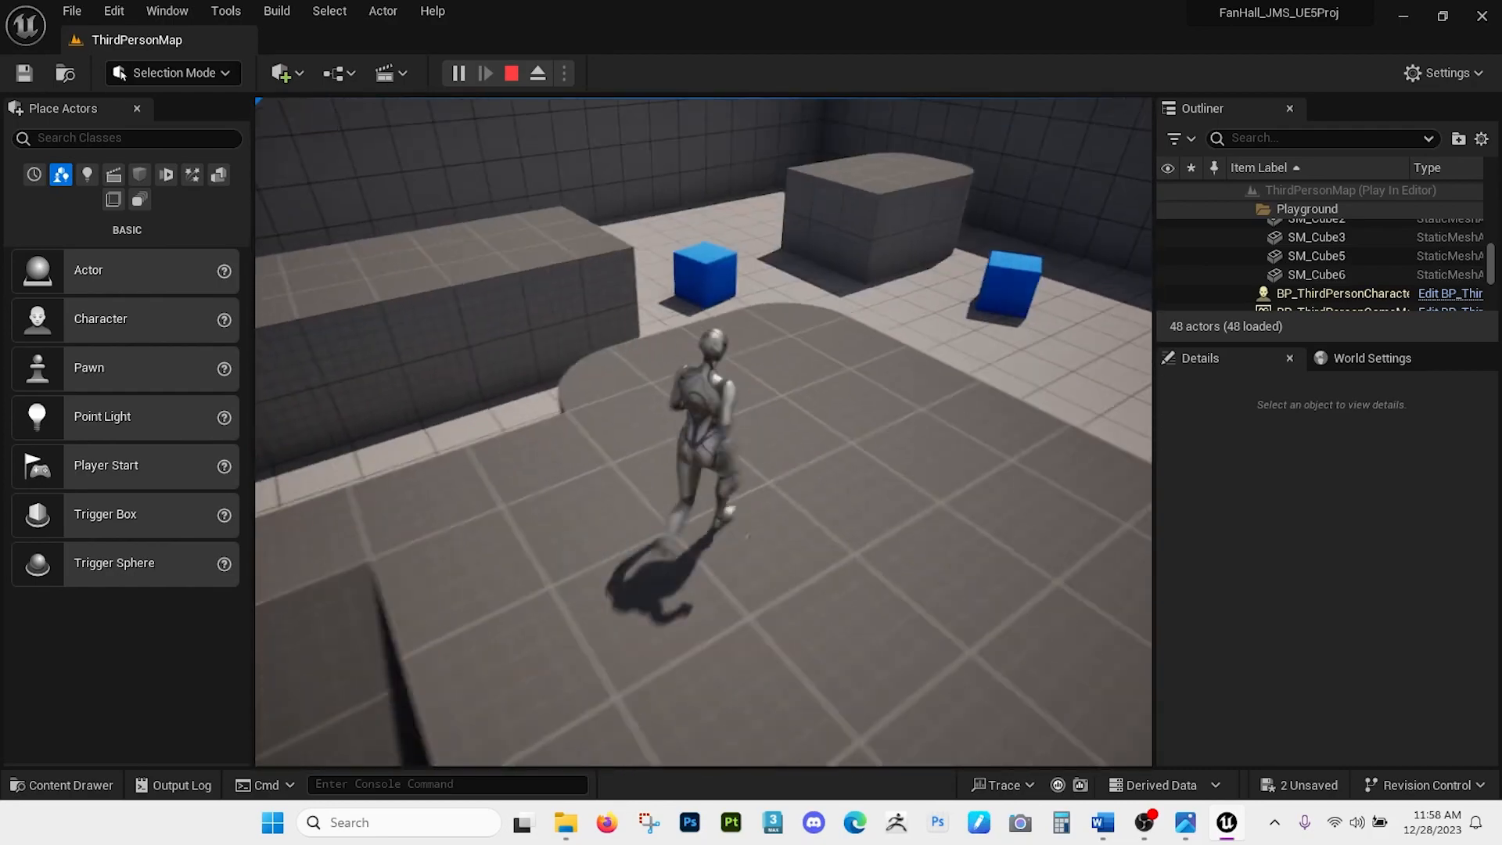
Jump the character down from the blocks, run past the blue cubes and stop the play session.
key(space)
key(w)
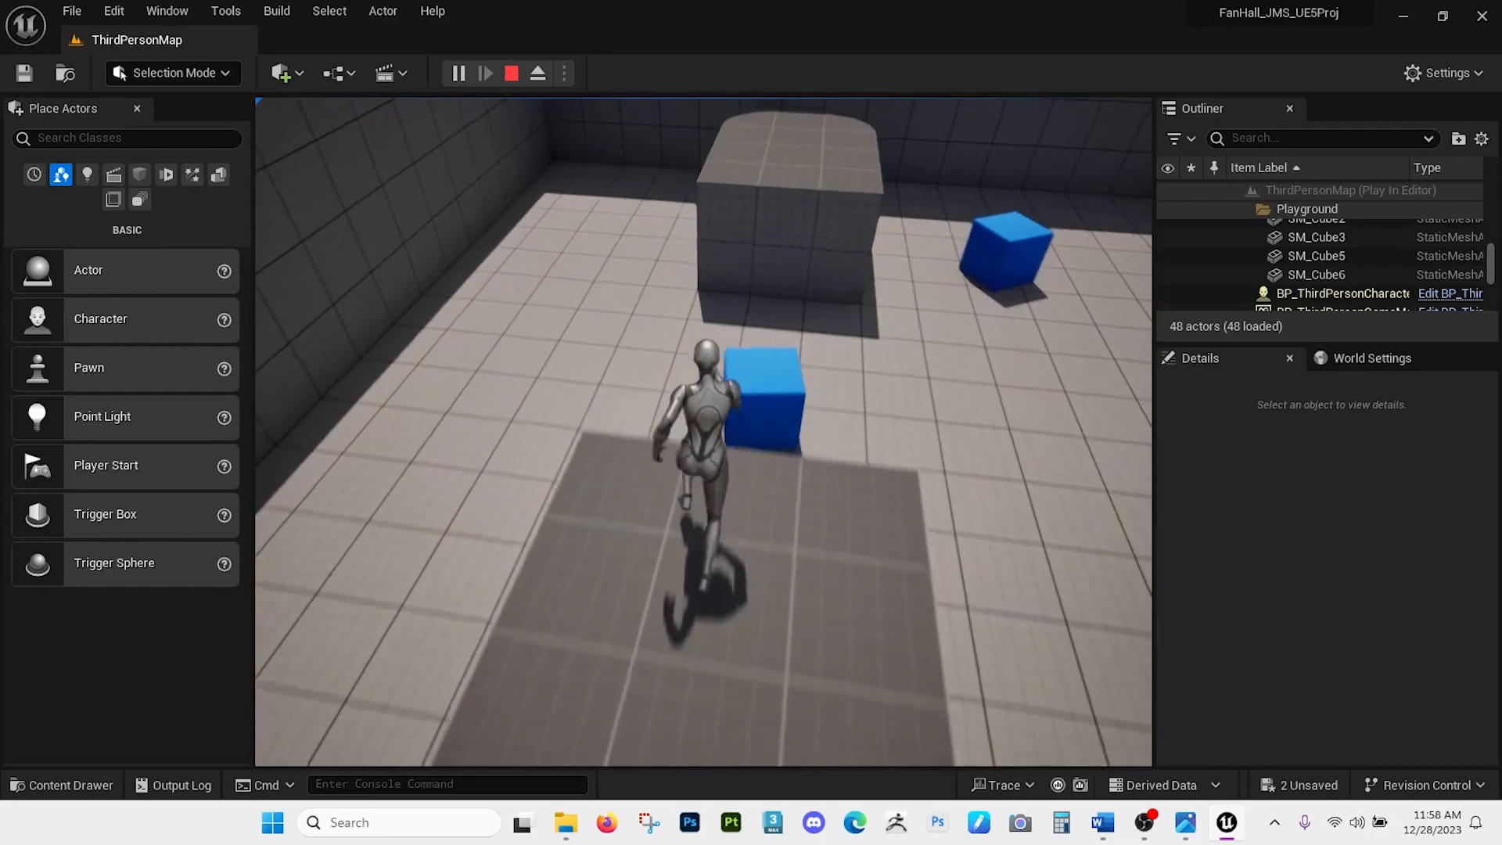
key(space)
key(w)
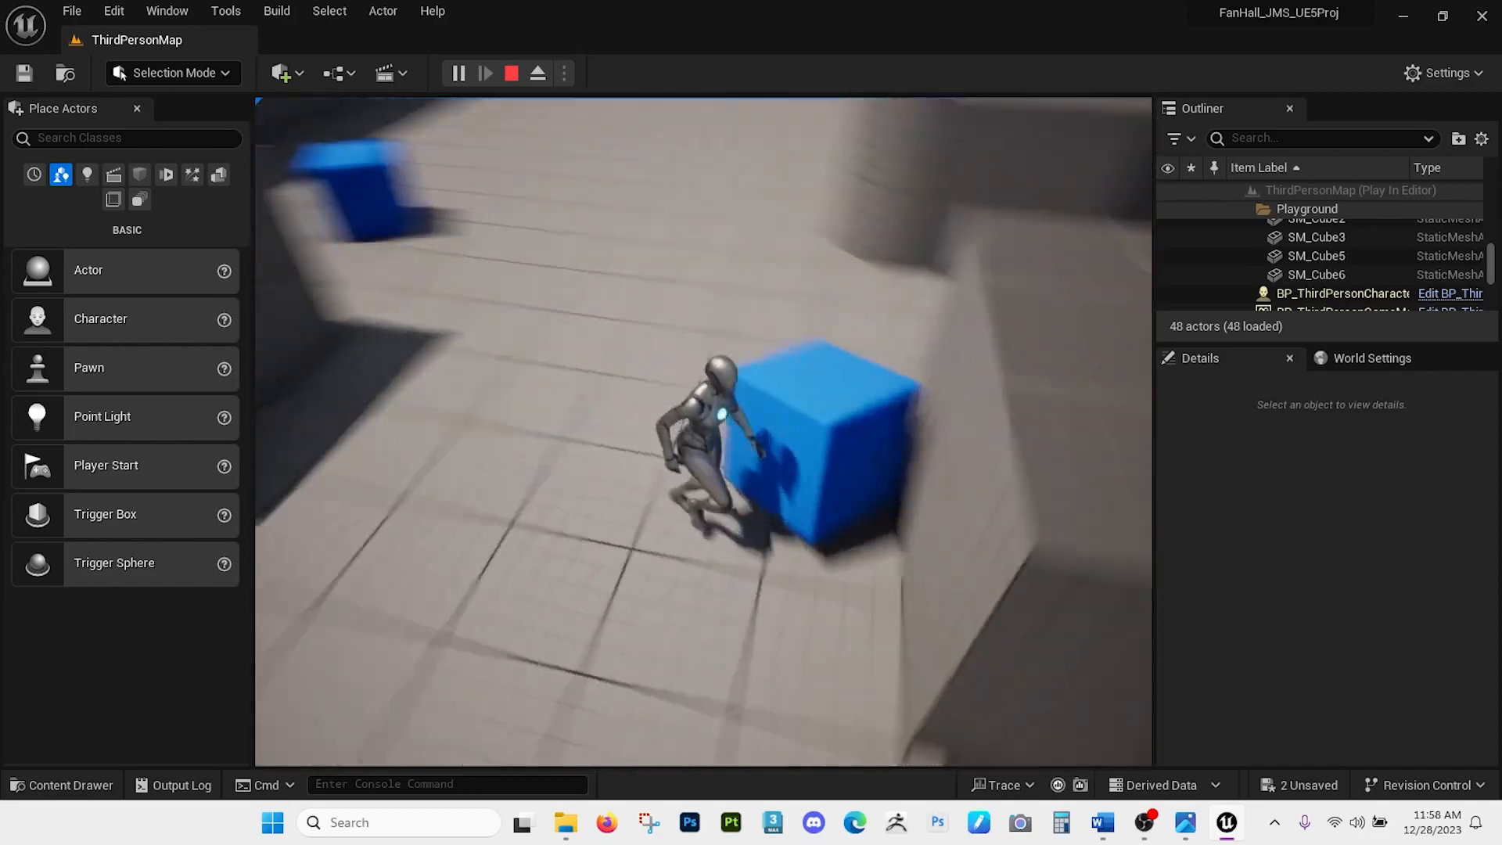
key(w)
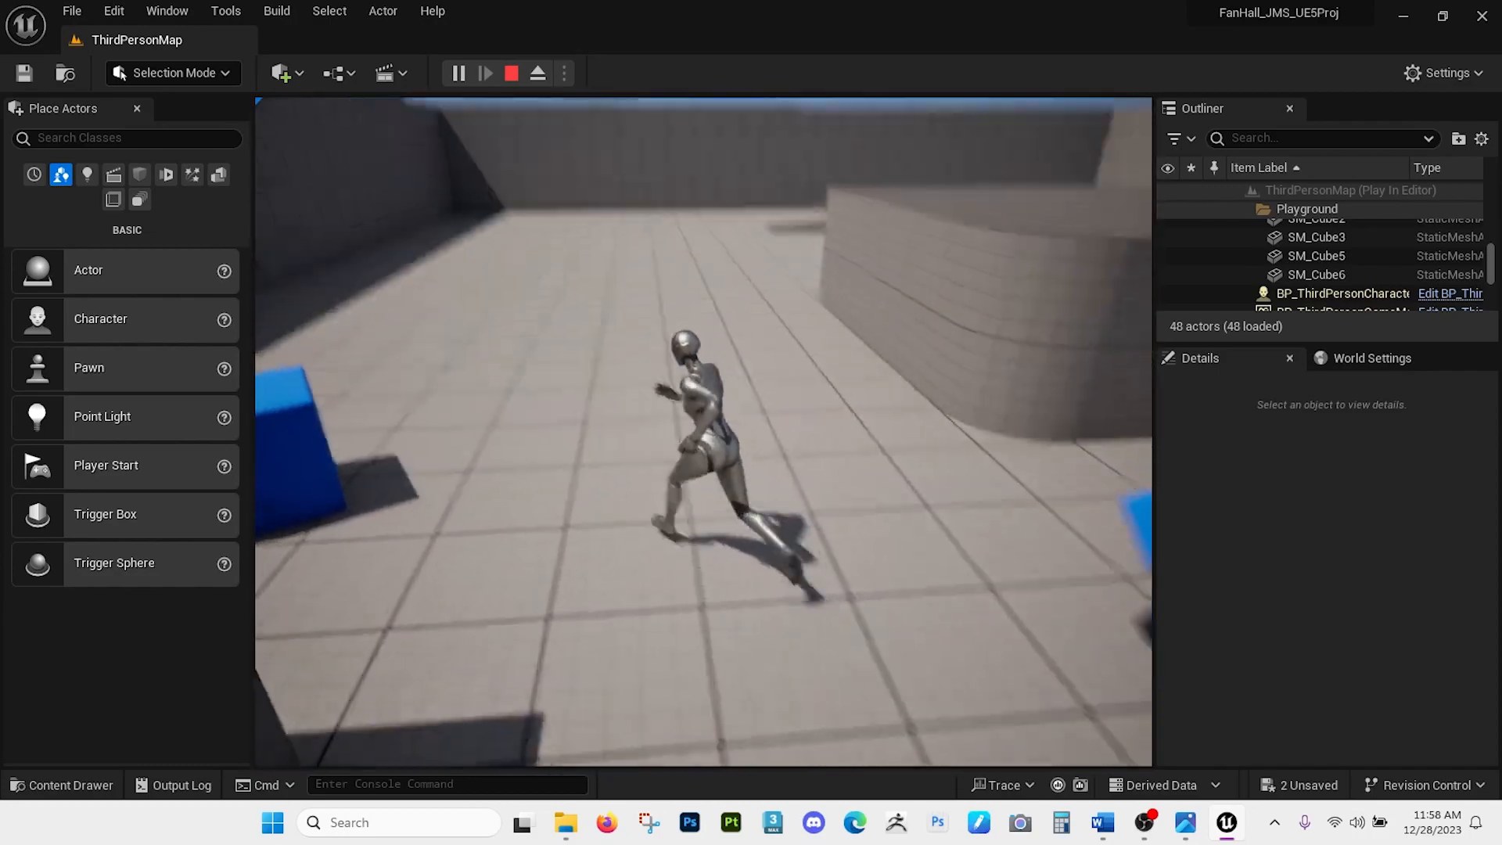
key(Escape)
Delete the Third Person Template text, the four surrounding walls and the floor.
right_drag(703, 431, 754, 564)
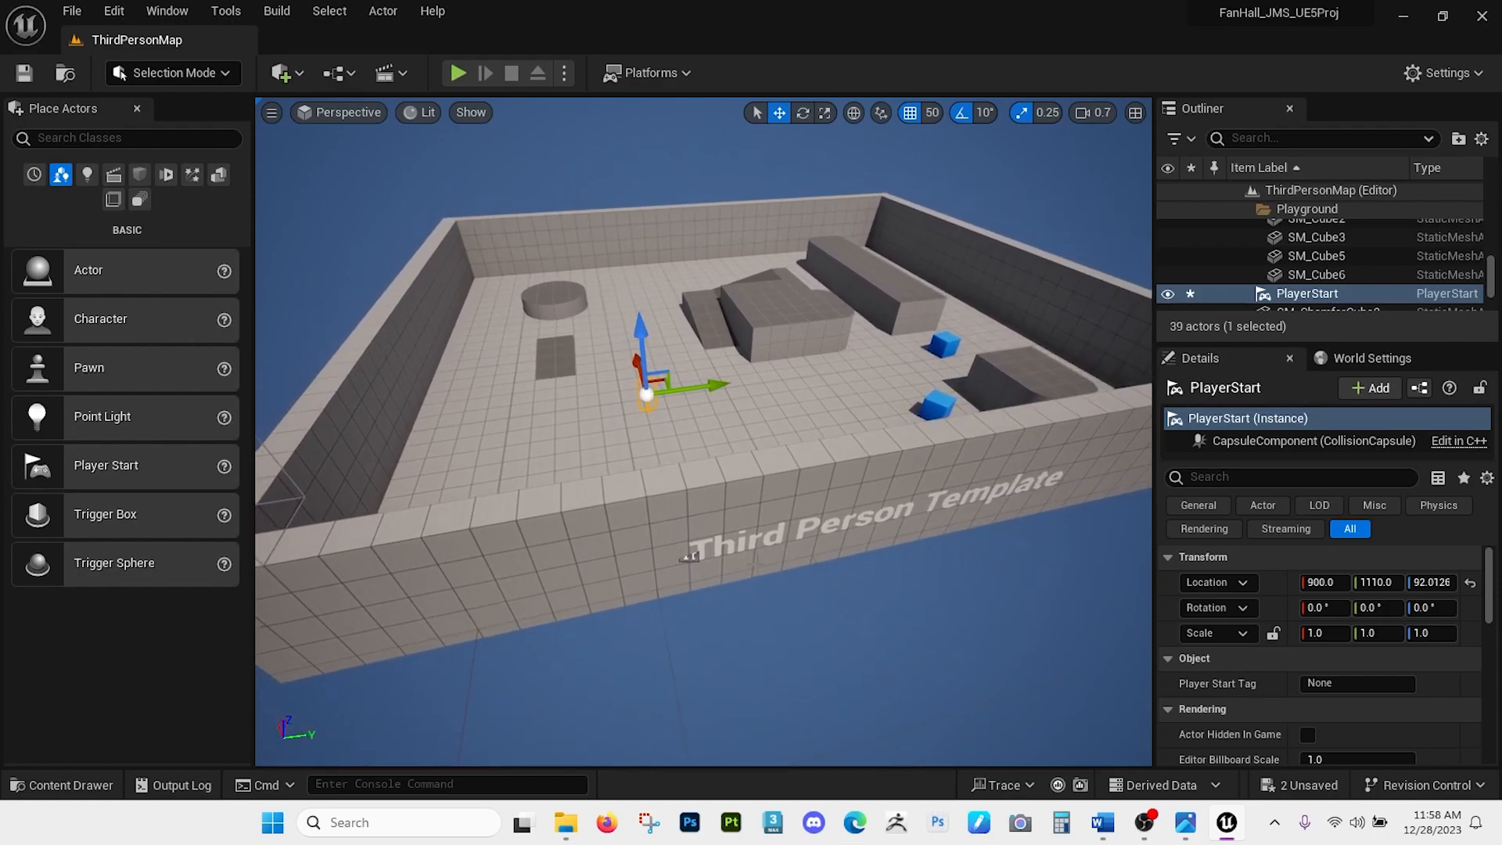
click(689, 556)
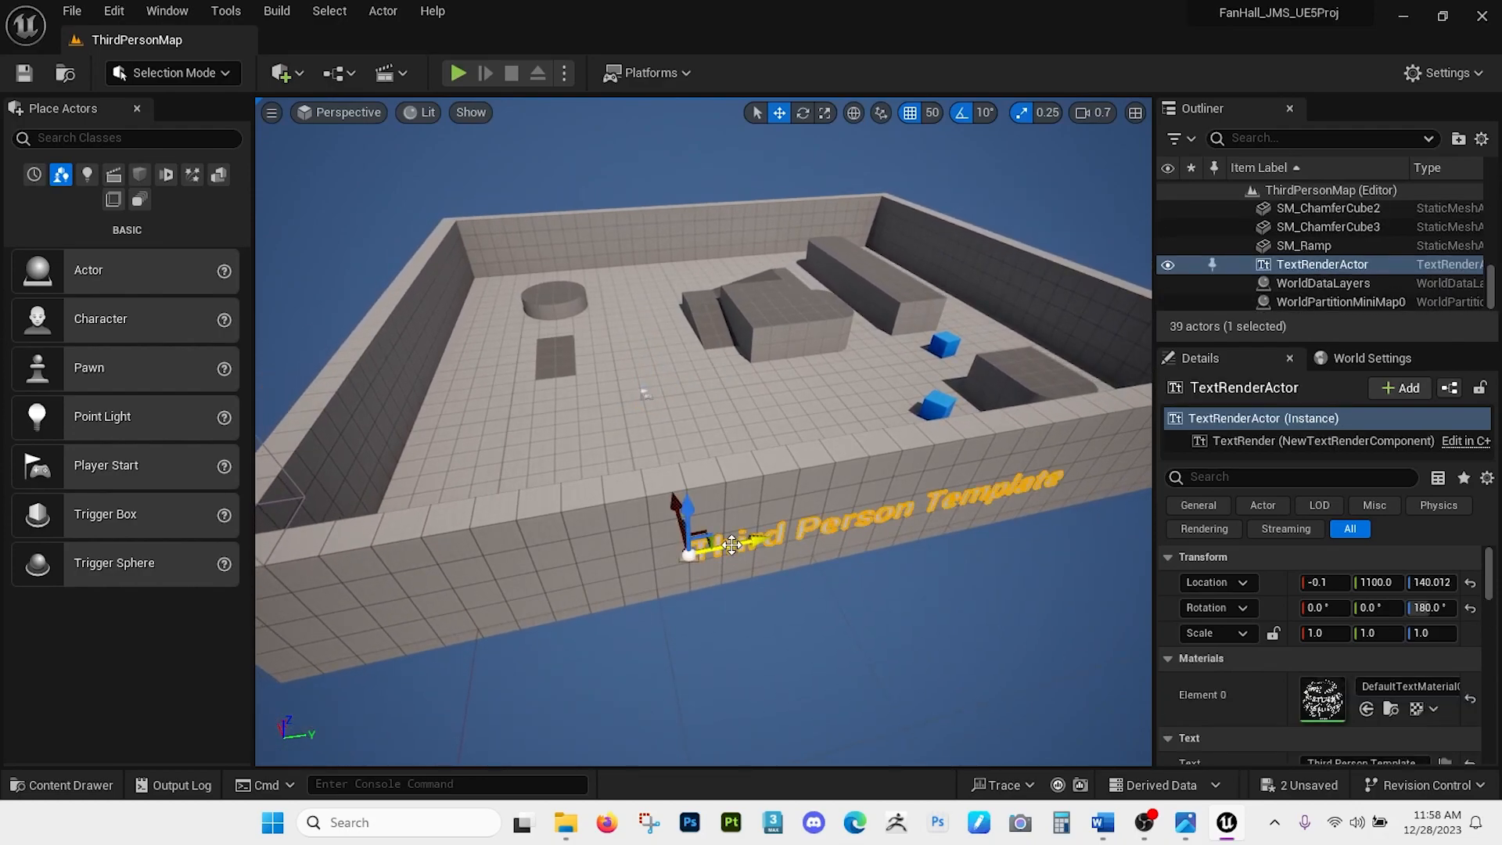
key(Delete)
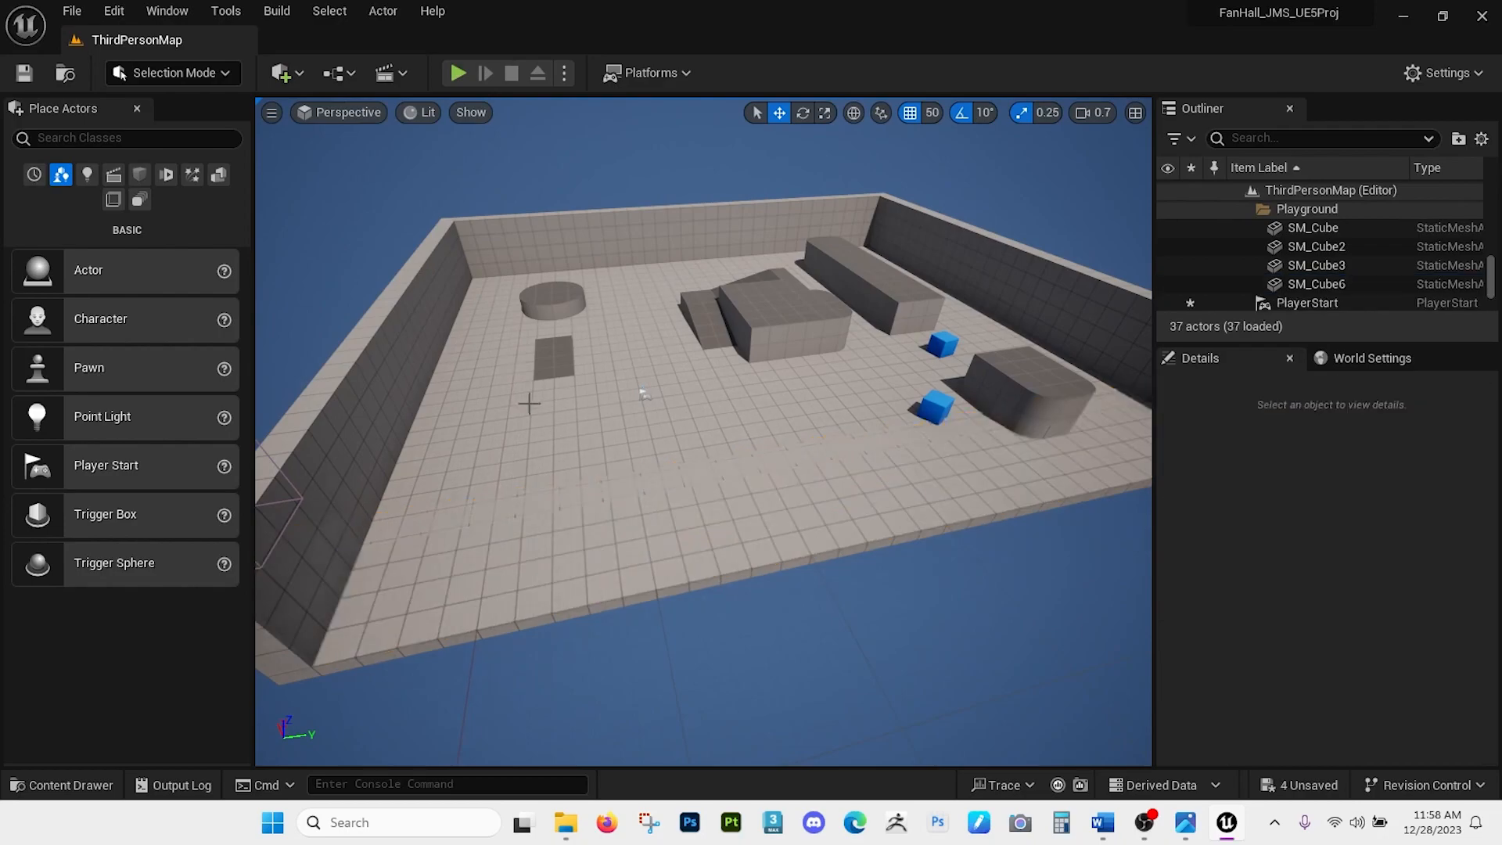
click(383, 347)
key(Delete)
click(477, 276)
key(Delete)
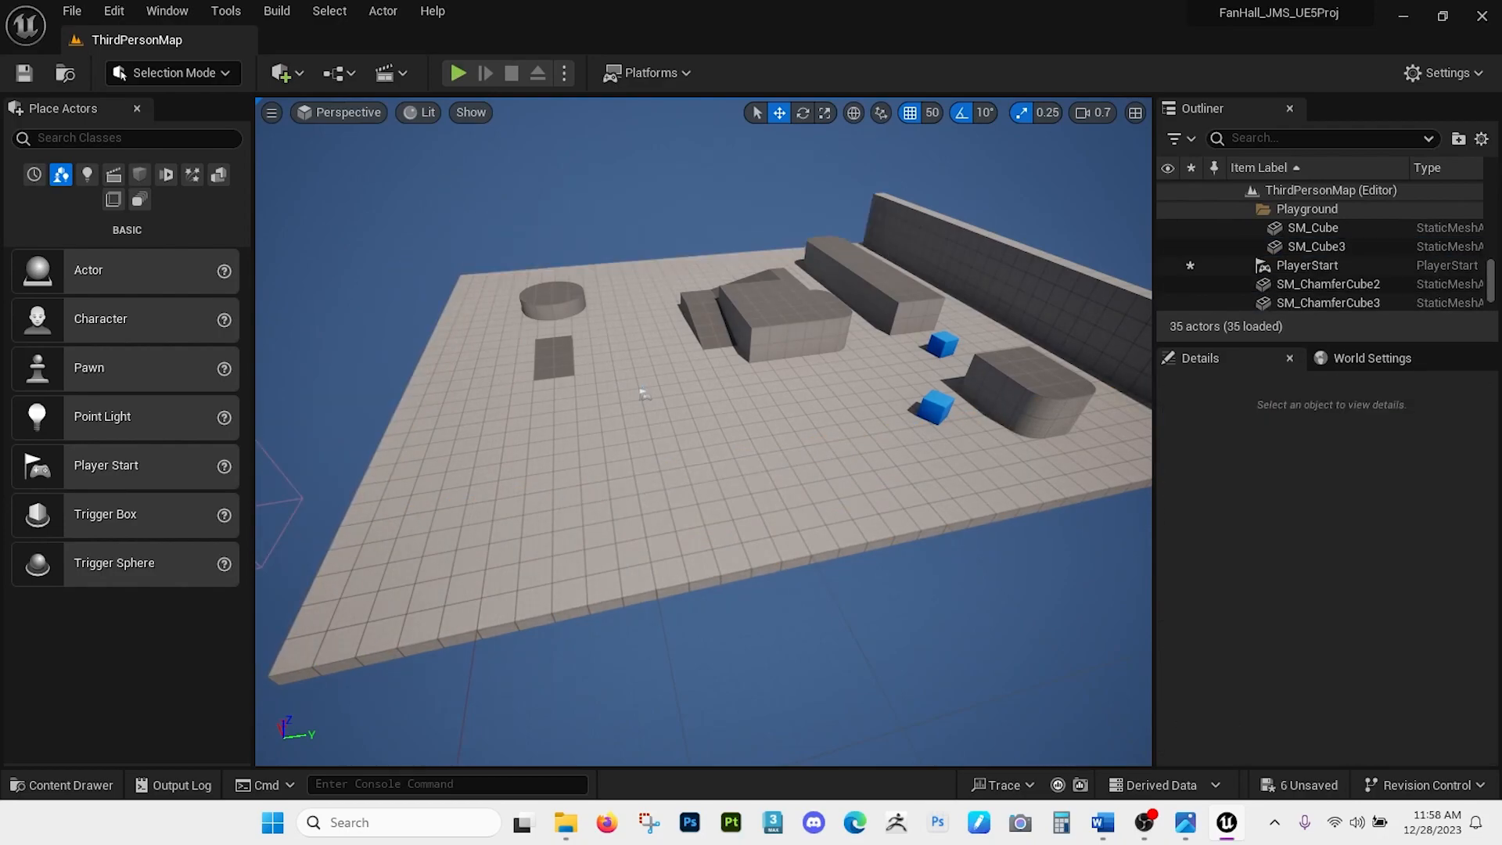
click(908, 242)
key(Delete)
click(844, 376)
key(Delete)
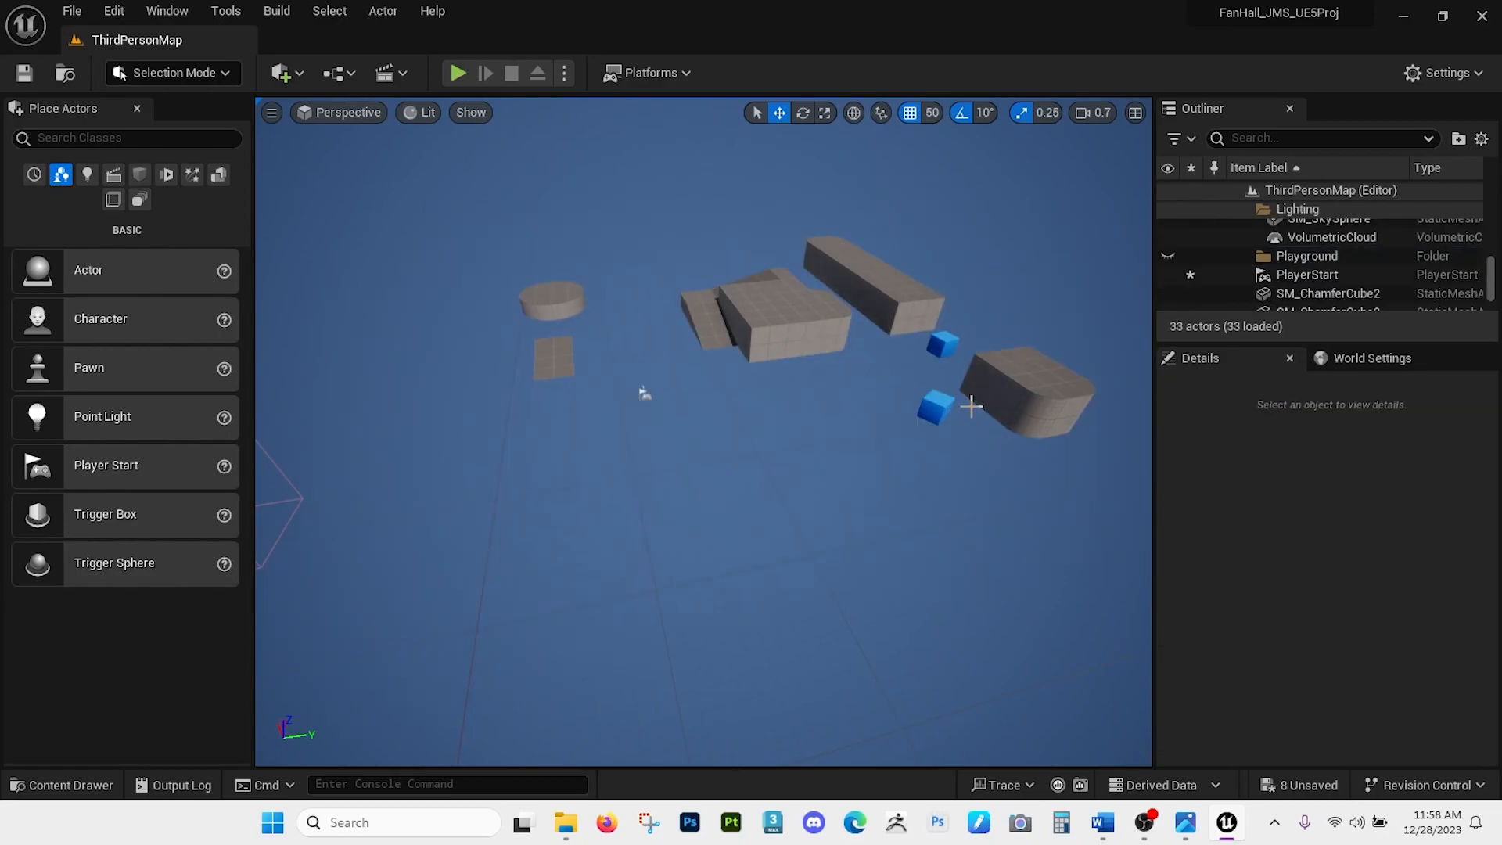
Delete the two remaining blue chamfer cubes.
click(936, 405)
key(Delete)
click(943, 345)
key(Delete)
Delete the central block and its ramps by removing all the meshes in the Block01 folder.
click(1010, 383)
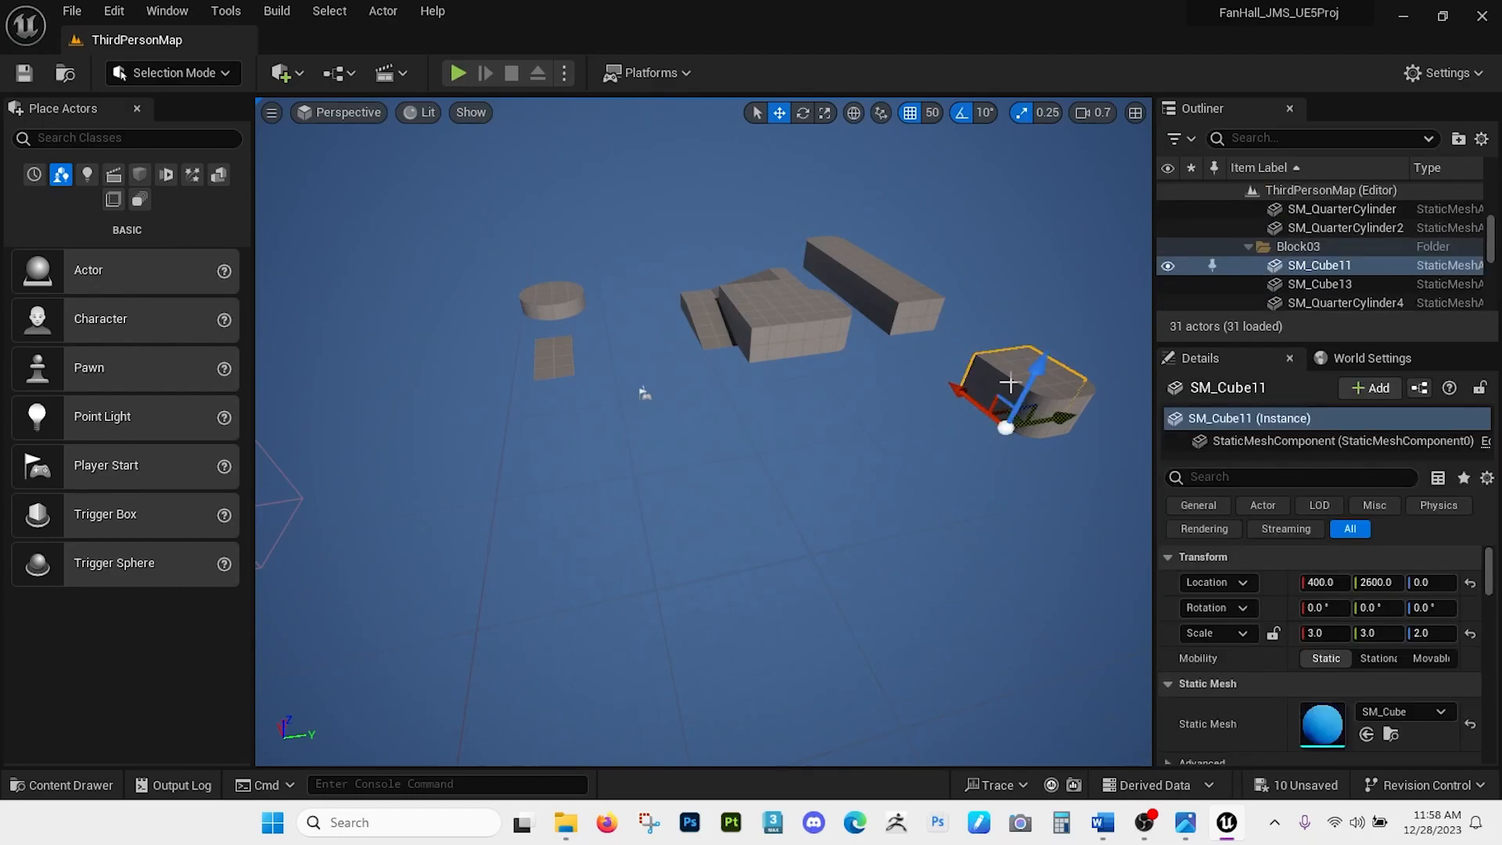
click(1067, 413)
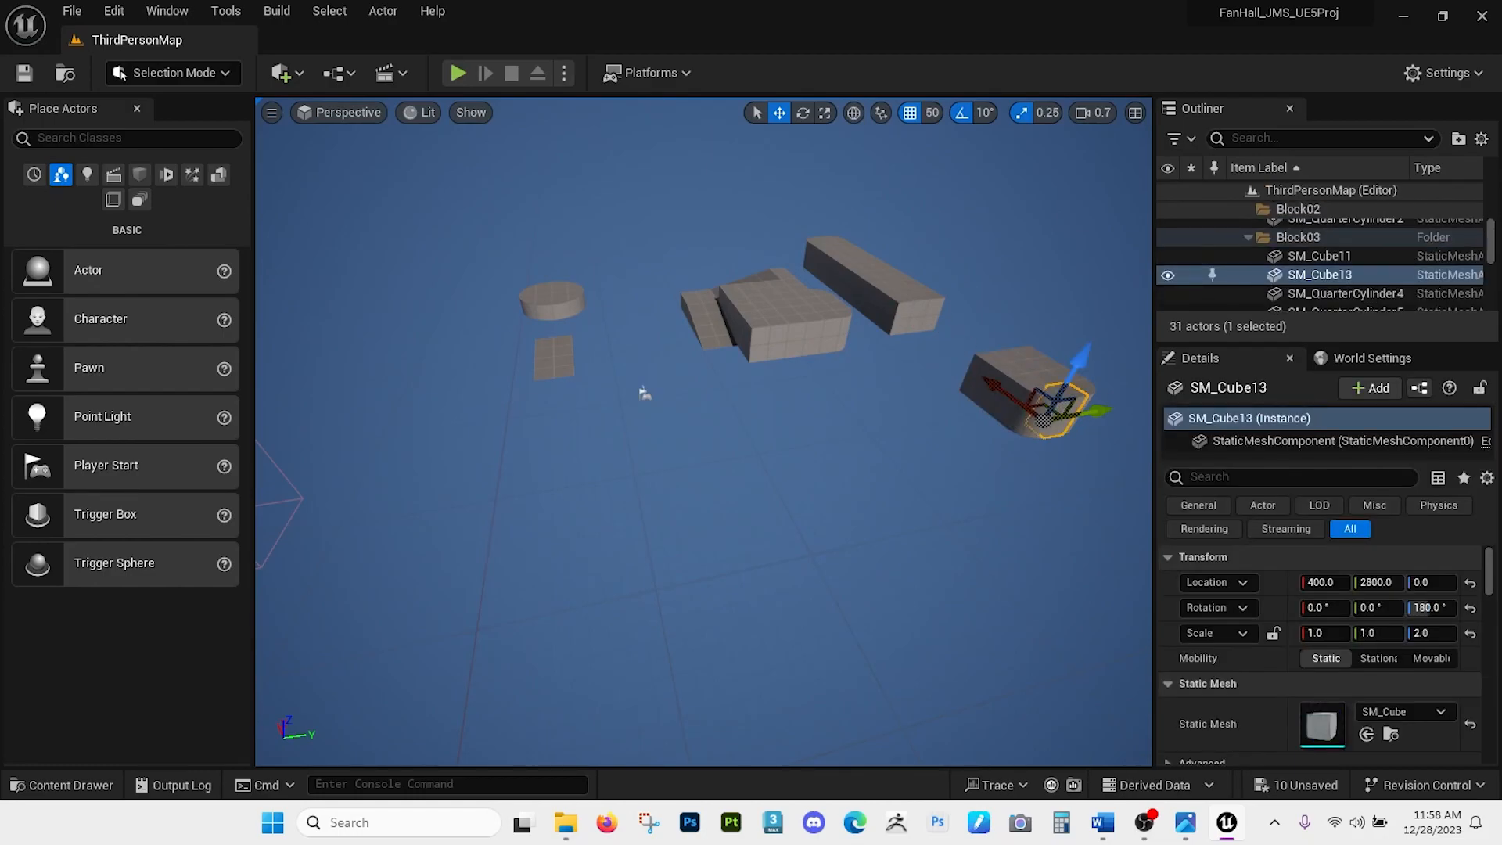
click(868, 285)
click(747, 270)
click(1319, 283)
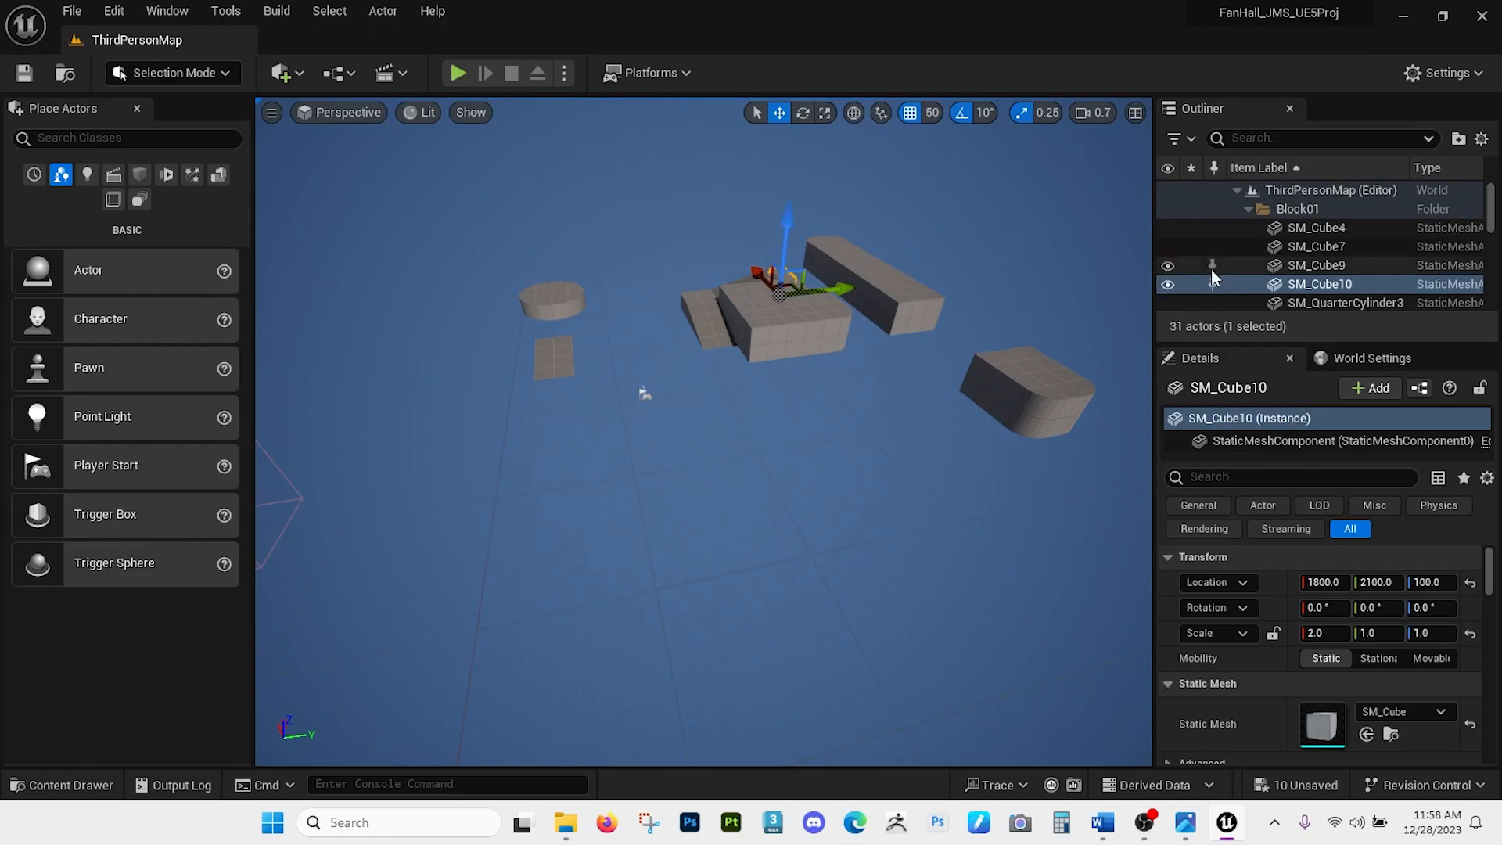
click(1316, 227)
scroll(1311, 246, down, 1)
scroll(1311, 246, down, 2)
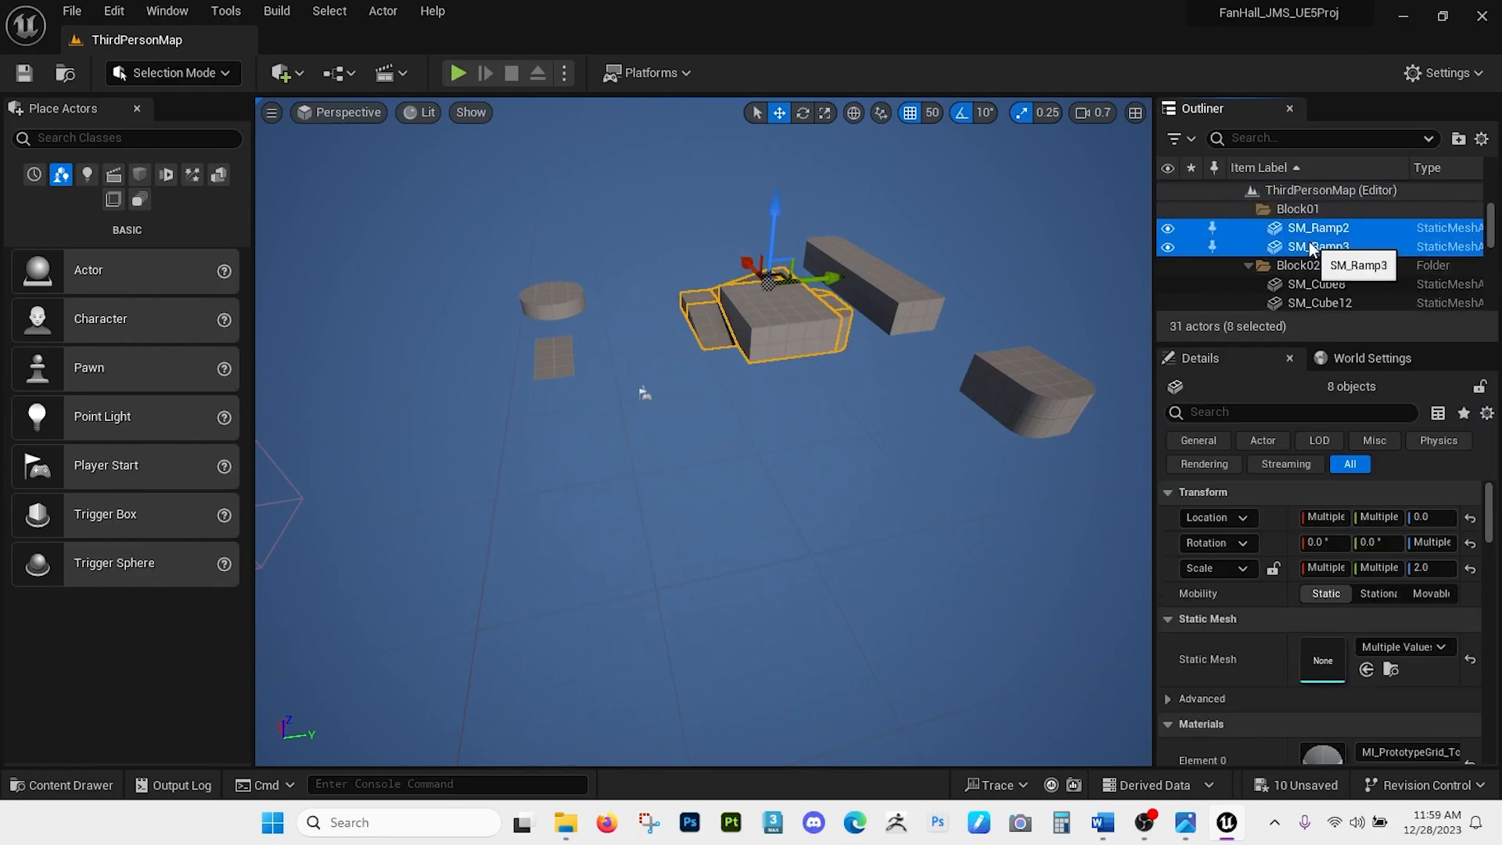
key(Delete)
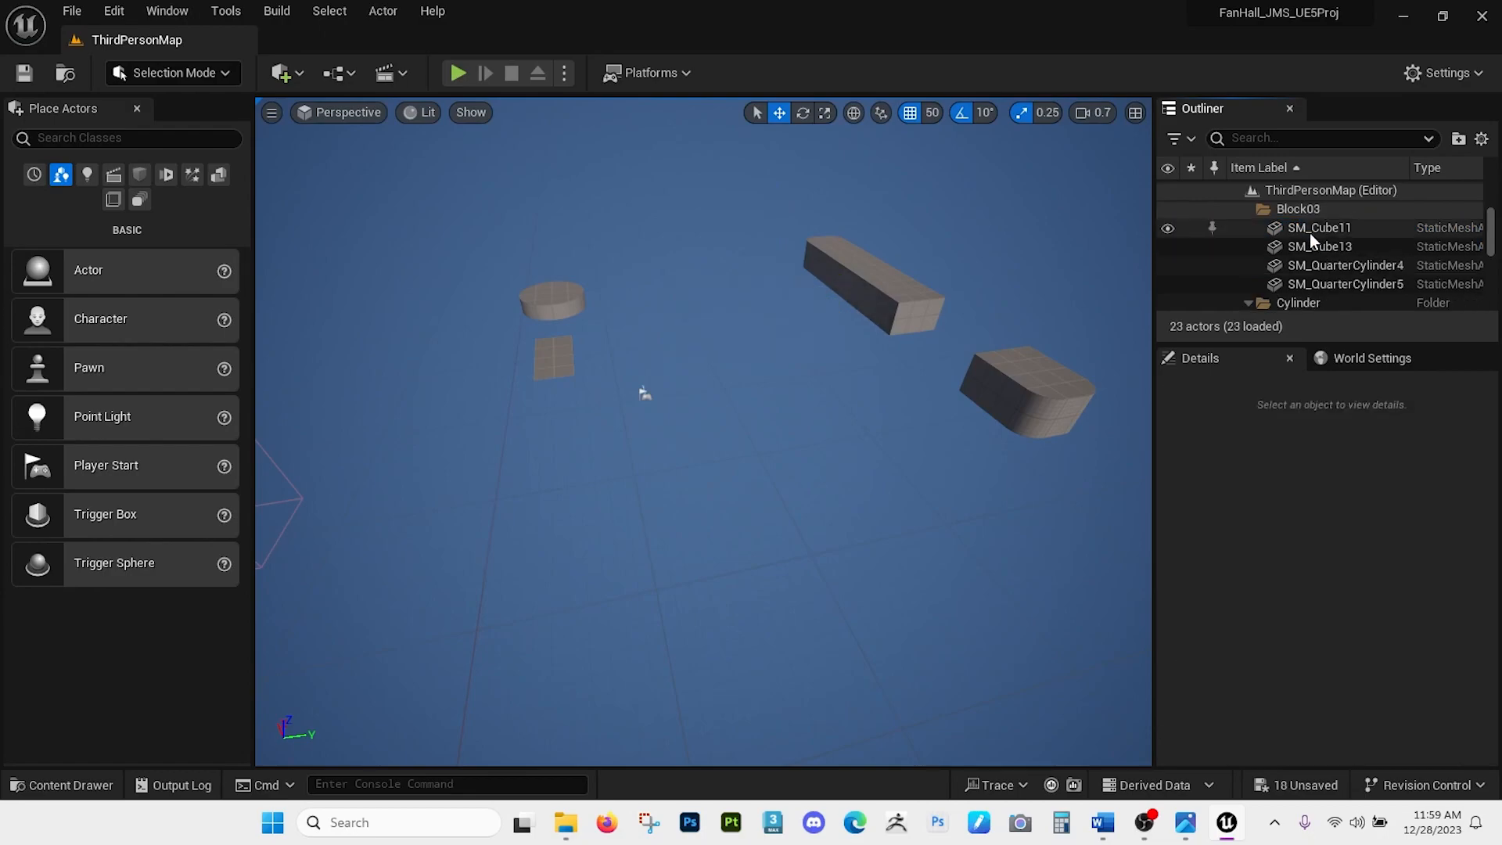
Delete the rounded block by removing the four meshes in the Block03 folder.
click(1319, 284)
scroll(1321, 278, up, 2)
shift+click(1317, 290)
key(Delete)
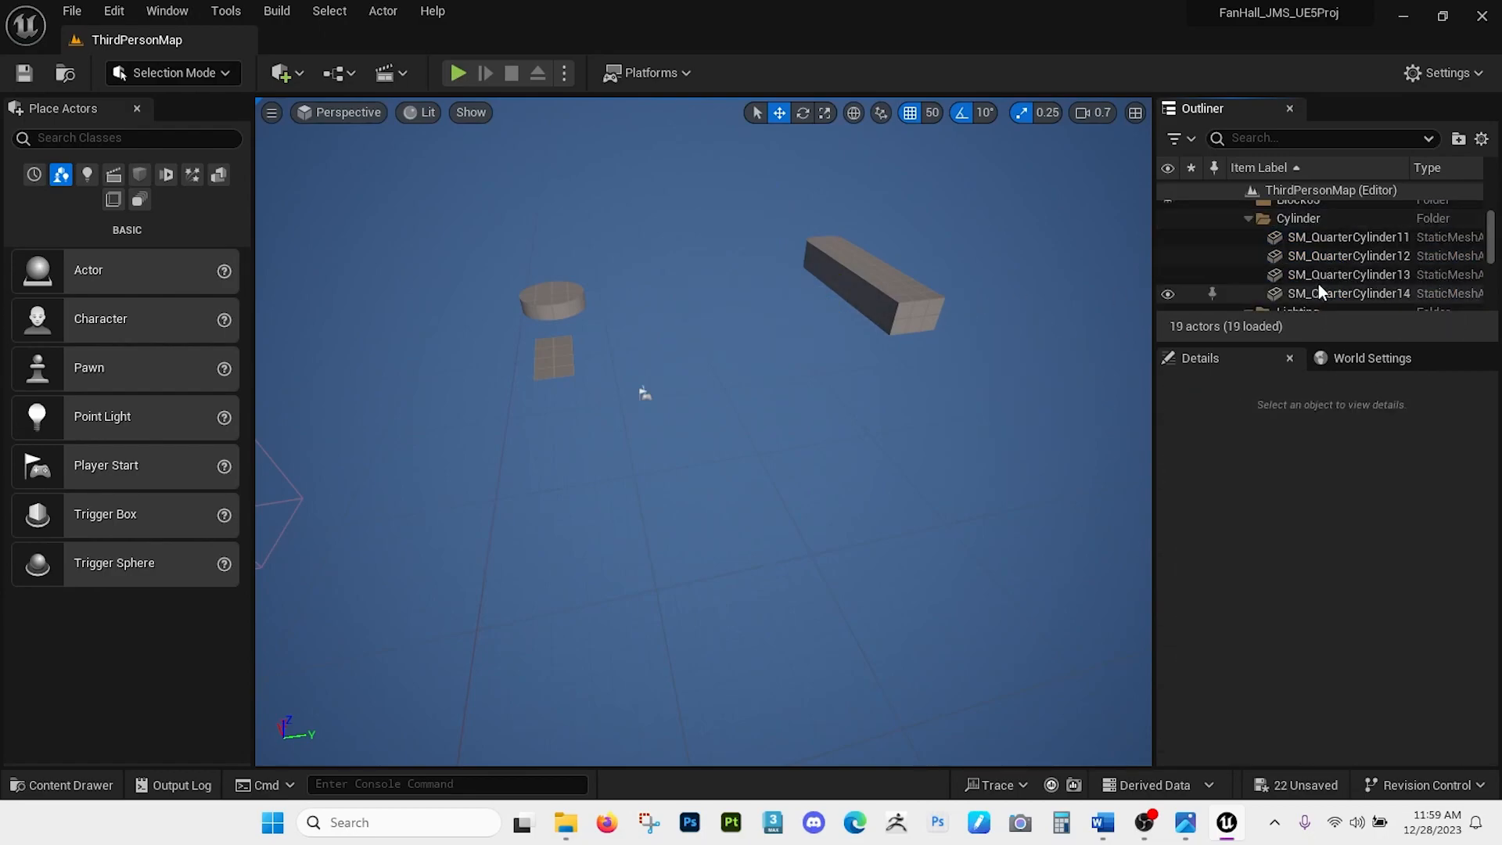
Delete the four quarter-cylinder meshes of the cylinder and the four Block02 meshes of the long block.
click(1322, 237)
shift+click(1328, 295)
key(Delete)
scroll(1329, 281, up, 2)
click(1330, 300)
shift+click(1320, 245)
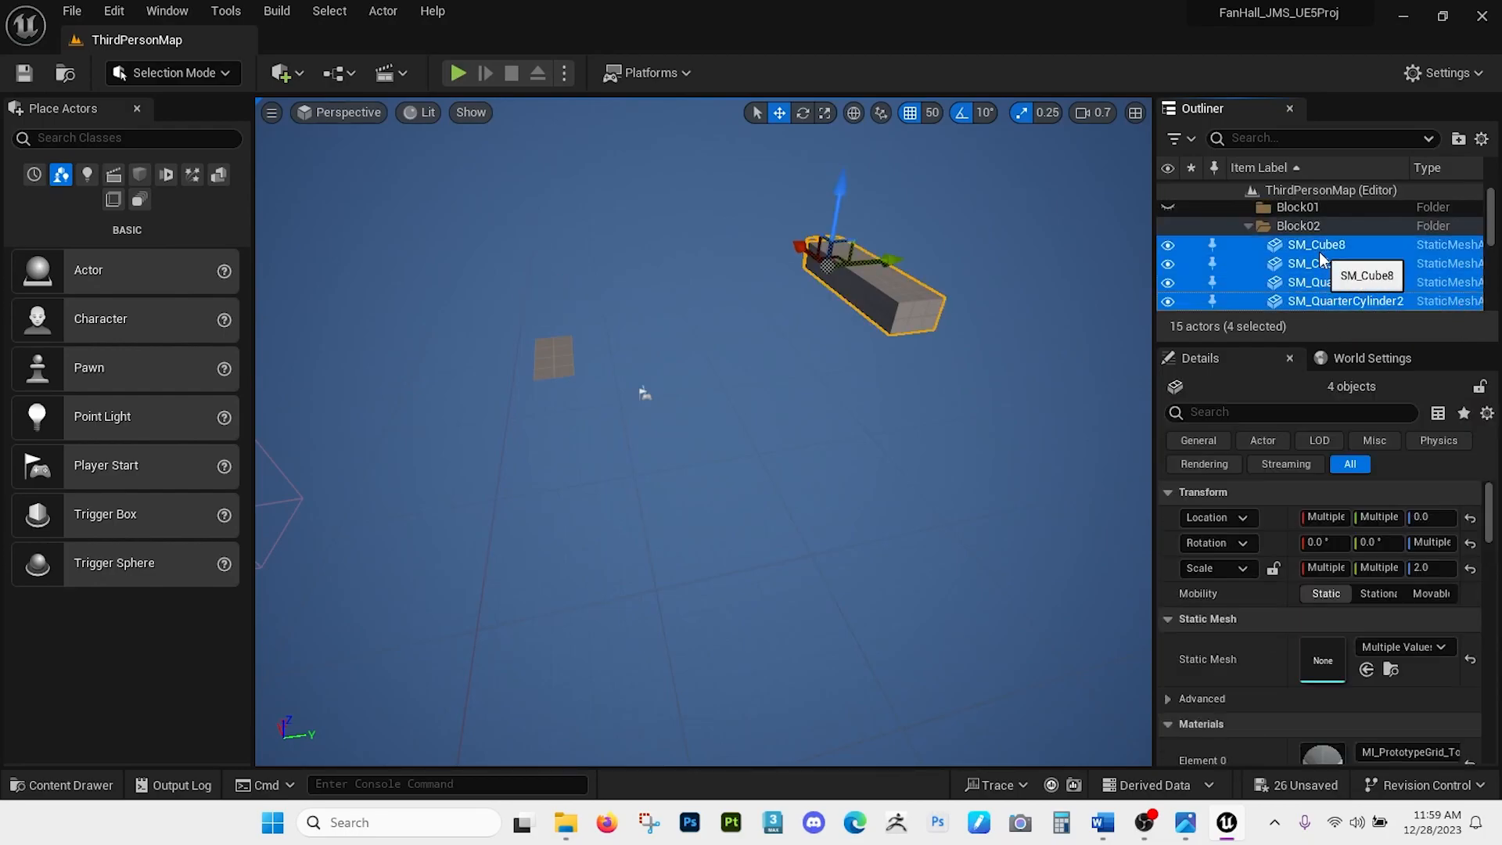
key(Delete)
Delete the empty Block01, Block02, Block03 and Cylinder folders from the level hierarchy.
click(1304, 226)
key(Delete)
click(1301, 211)
key(Delete)
click(1304, 227)
key(Delete)
click(1300, 207)
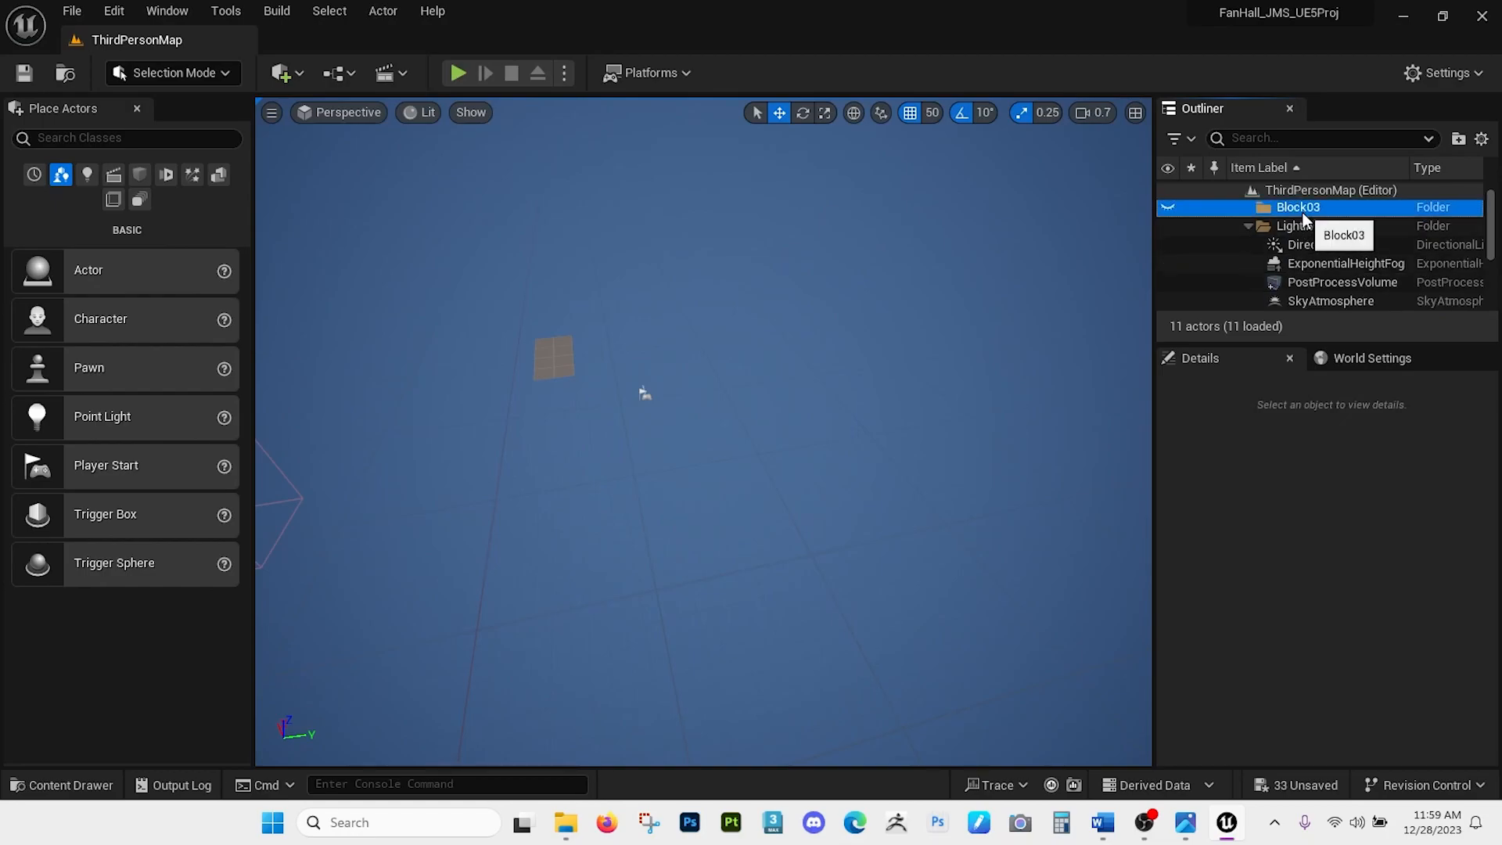
key(Delete)
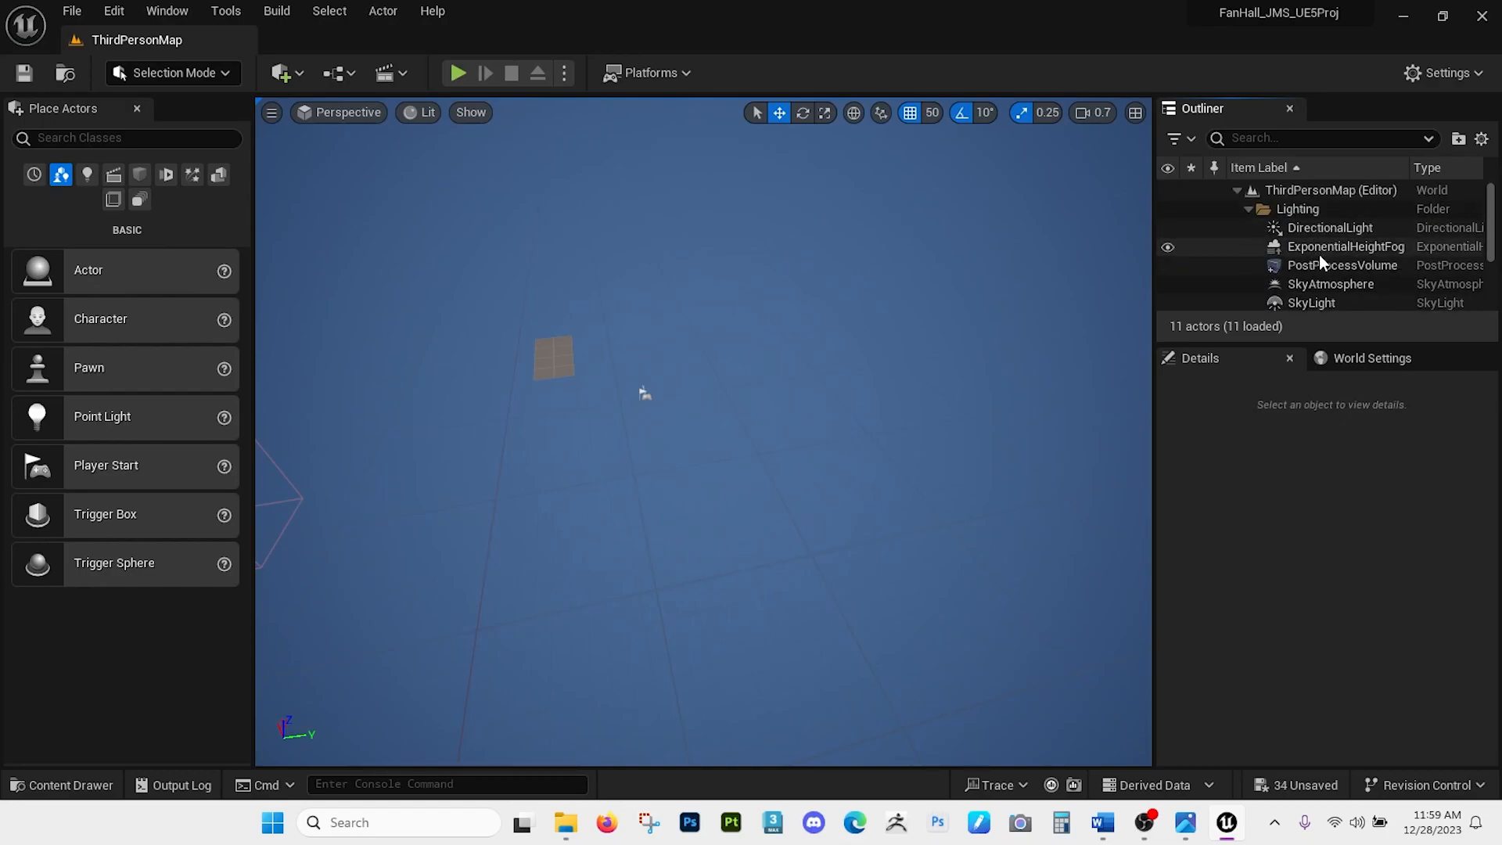
Delete the remaining ramp mesh, SM_Ramp, from the level.
scroll(1320, 255, down, 2)
scroll(1320, 255, down, 2)
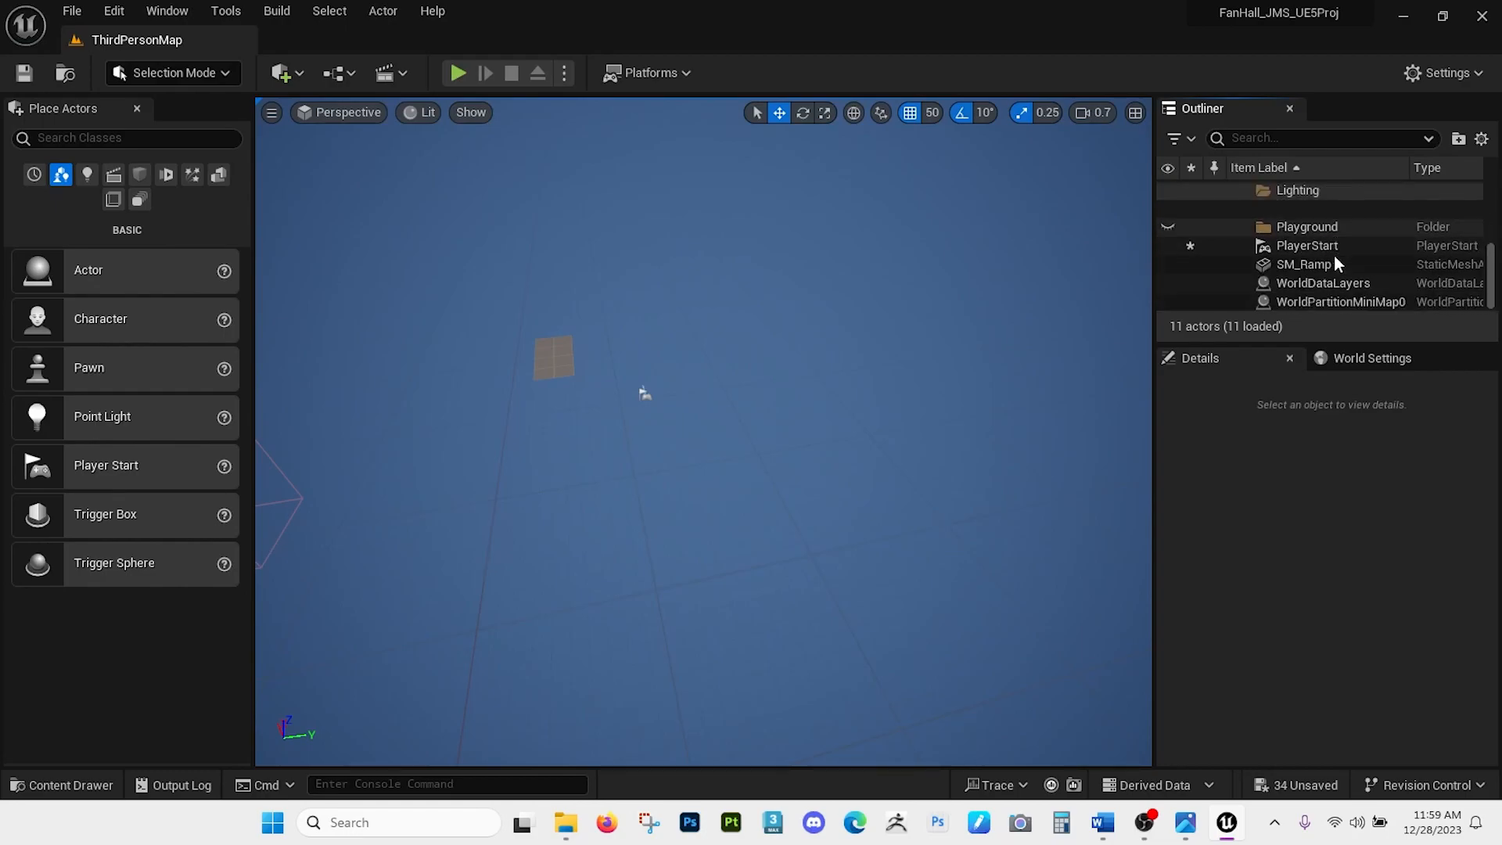
click(532, 352)
click(540, 353)
key(Delete)
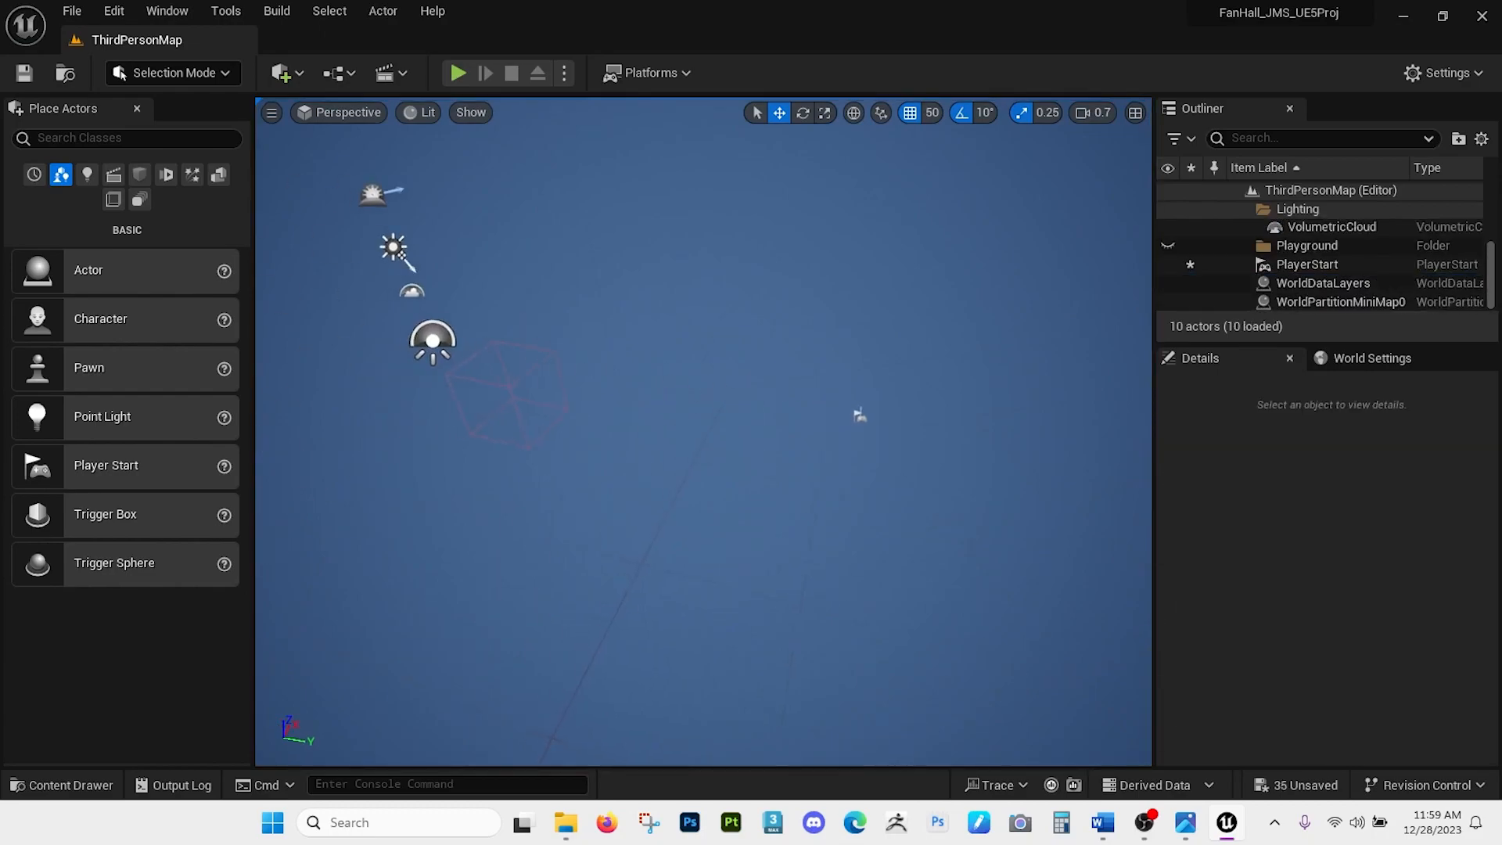
Examine the dungeon hall reference image 001.jpg, then return to Unreal Editor and look around the cleared level.
click(1185, 822)
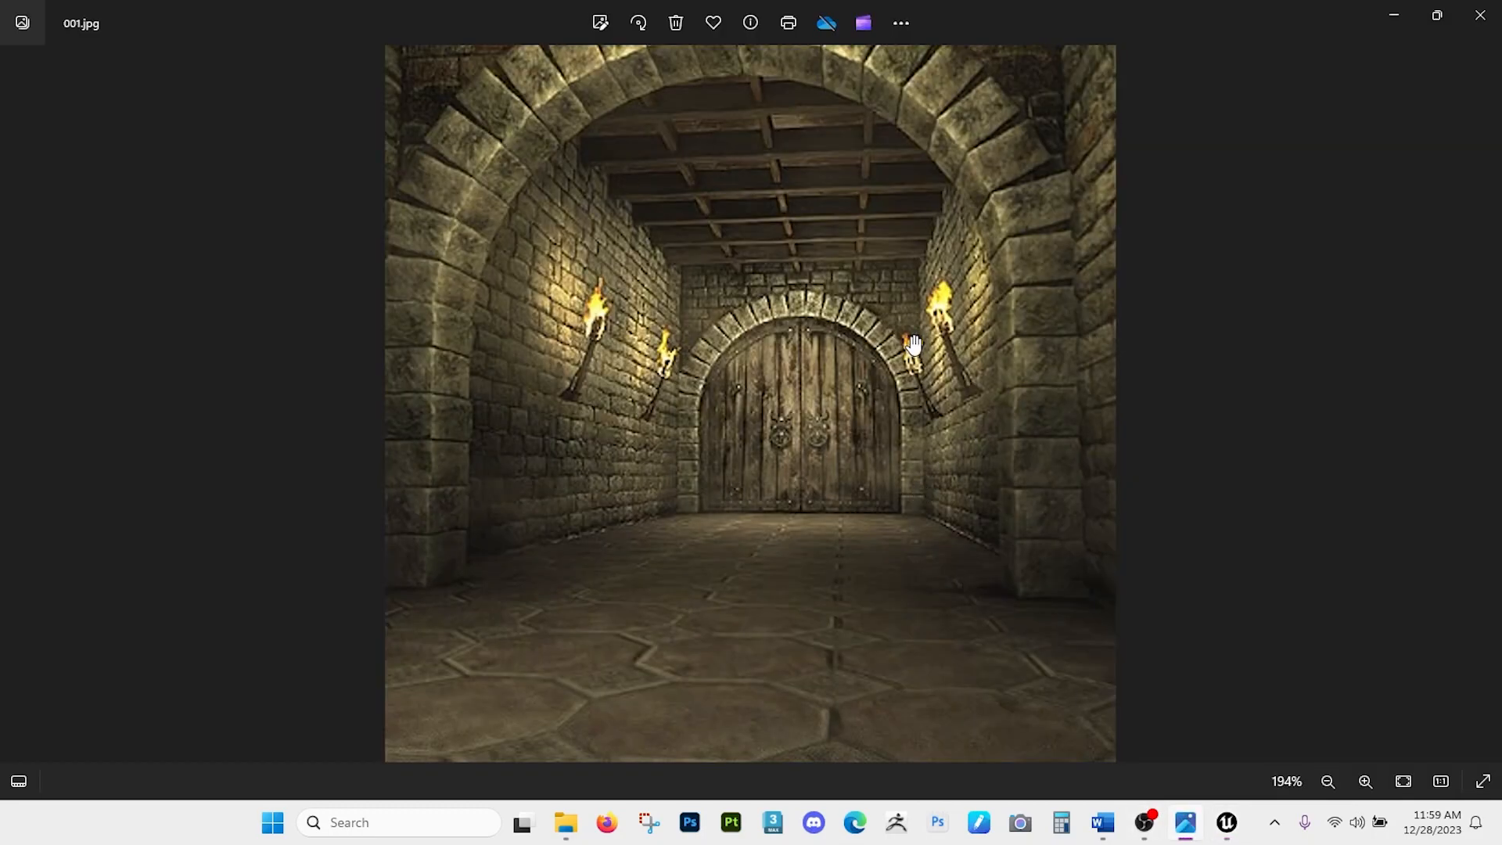
click(1226, 821)
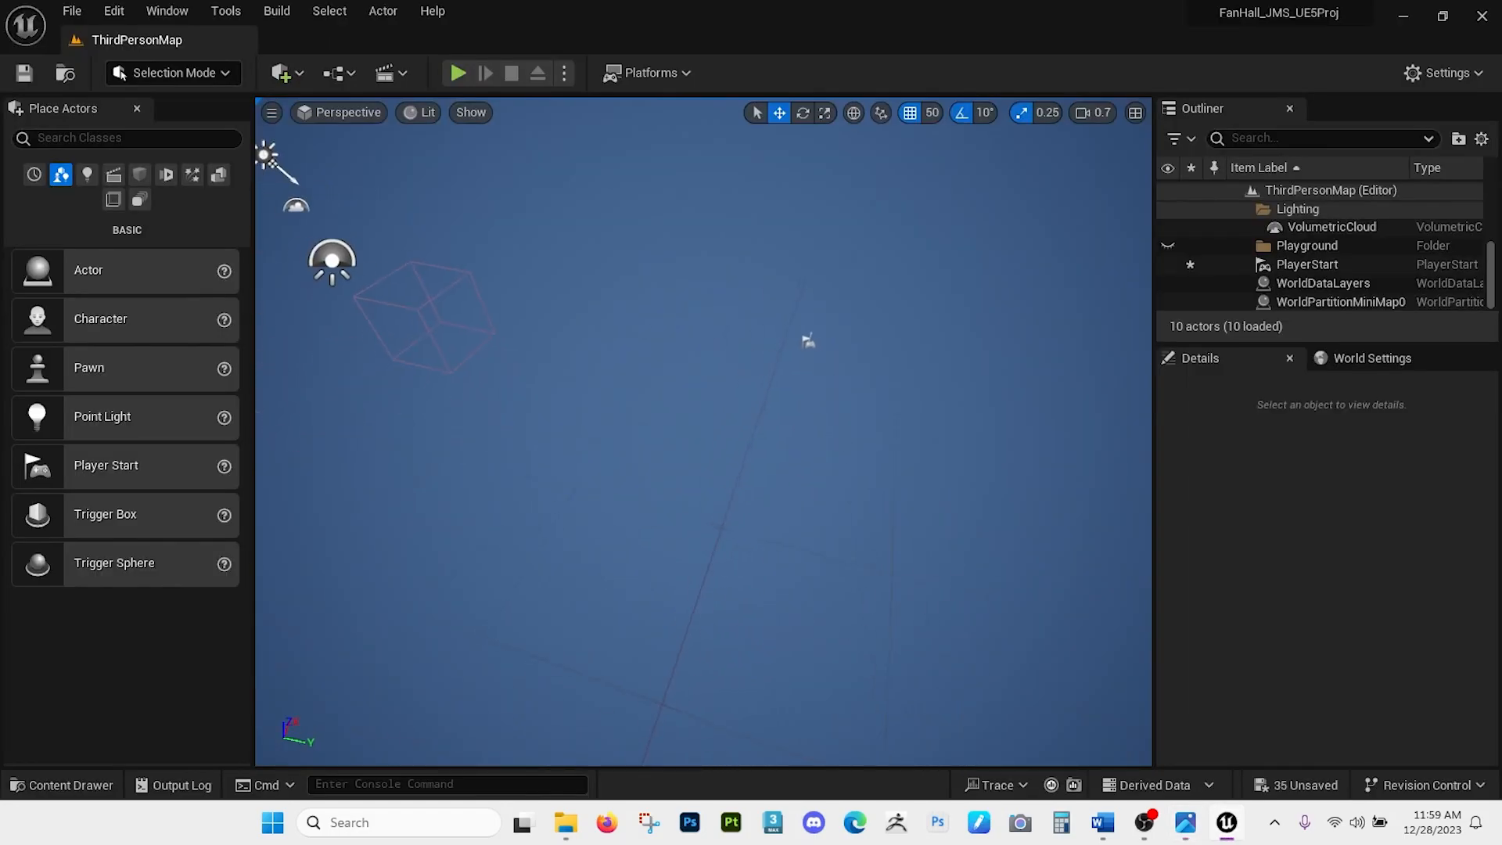
right_drag(703, 431, 735, 434)
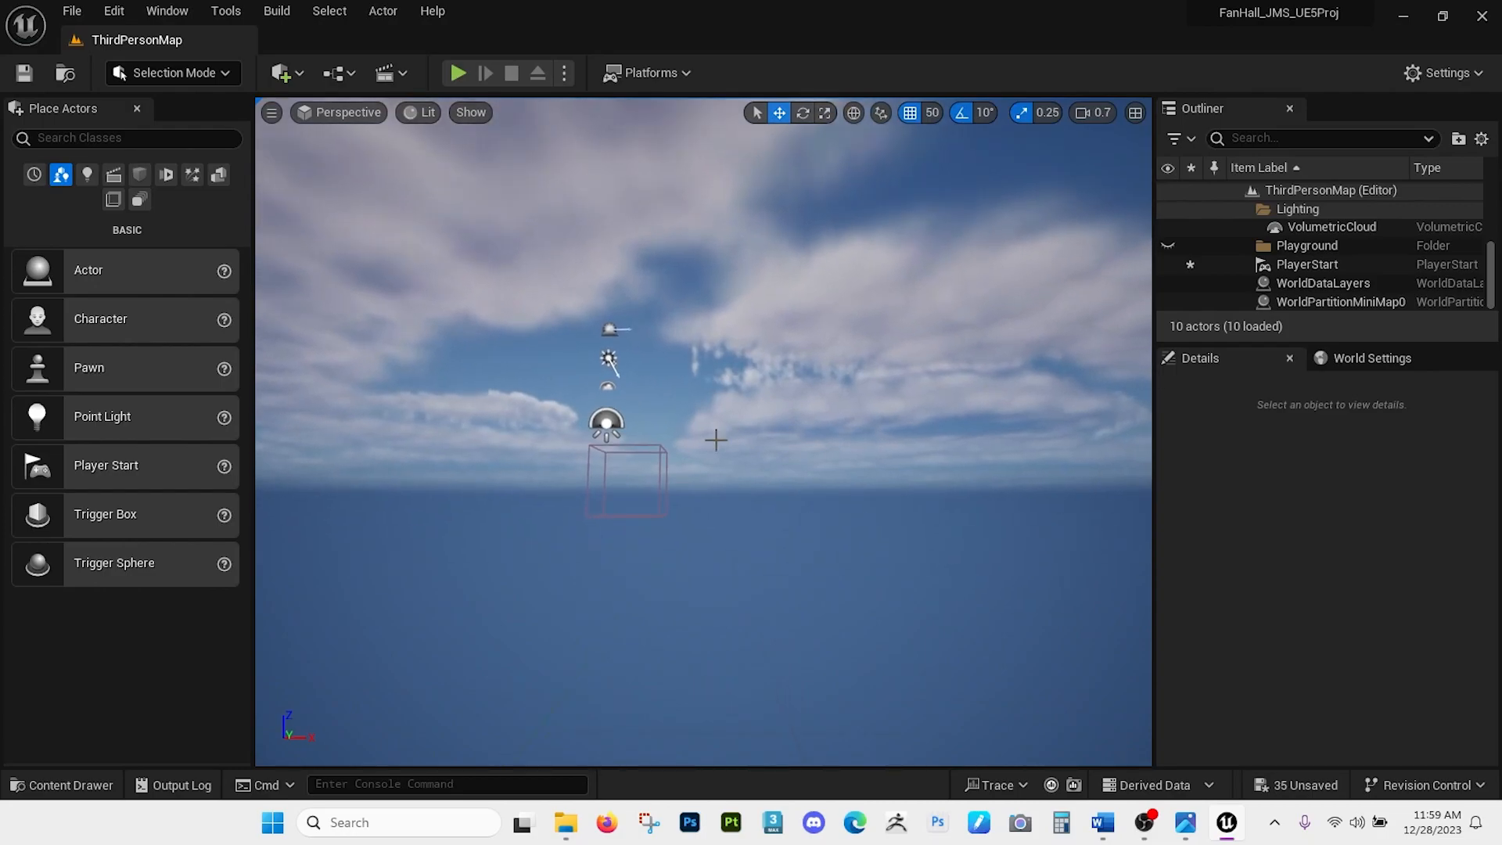
right_drag(619, 451, 754, 450)
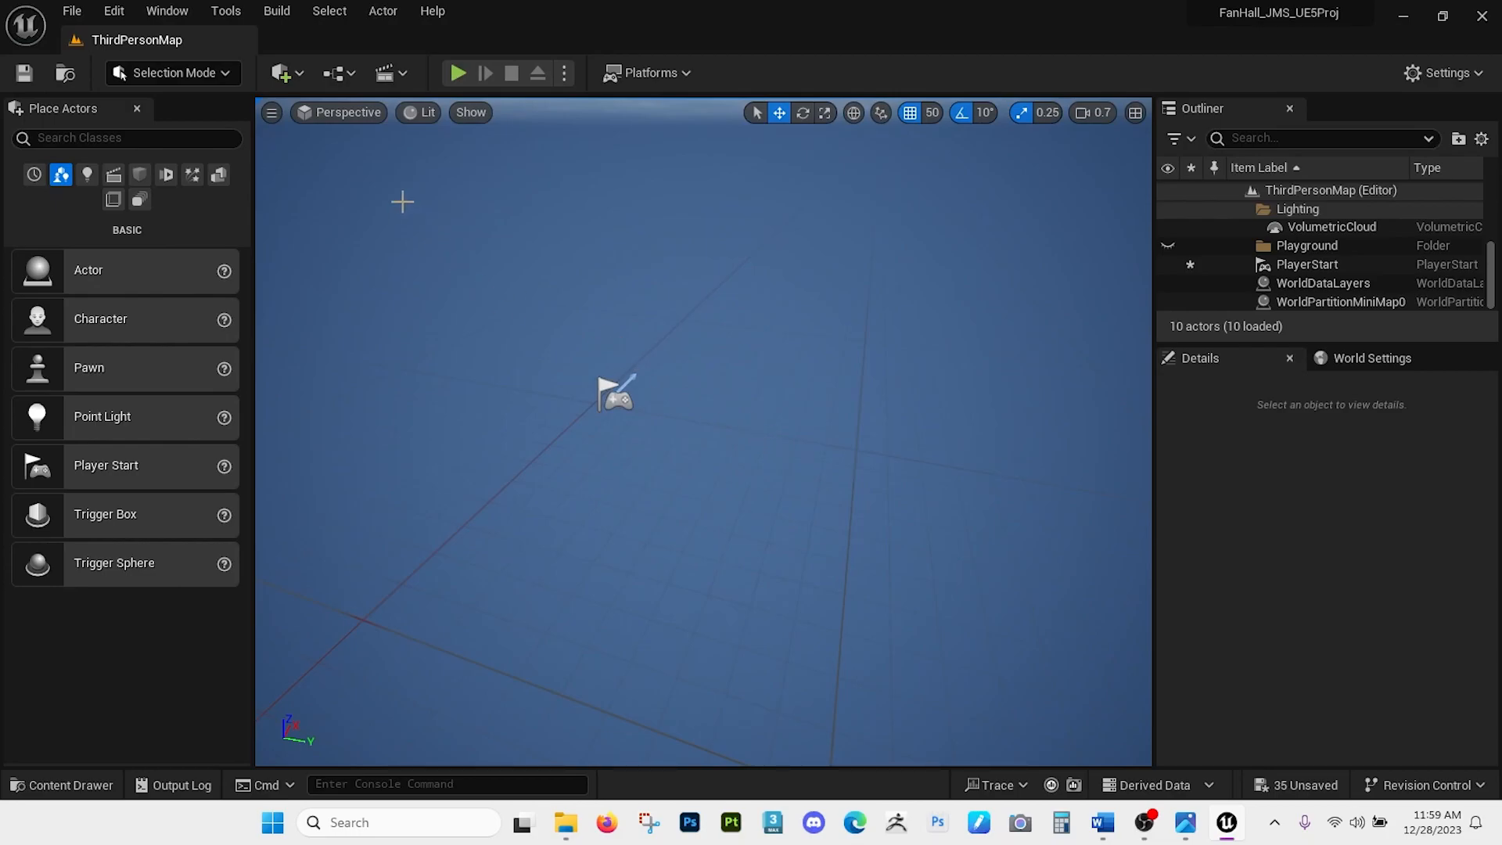
Switch the editor to Modeling mode and start the CubeGrid tool.
click(186, 73)
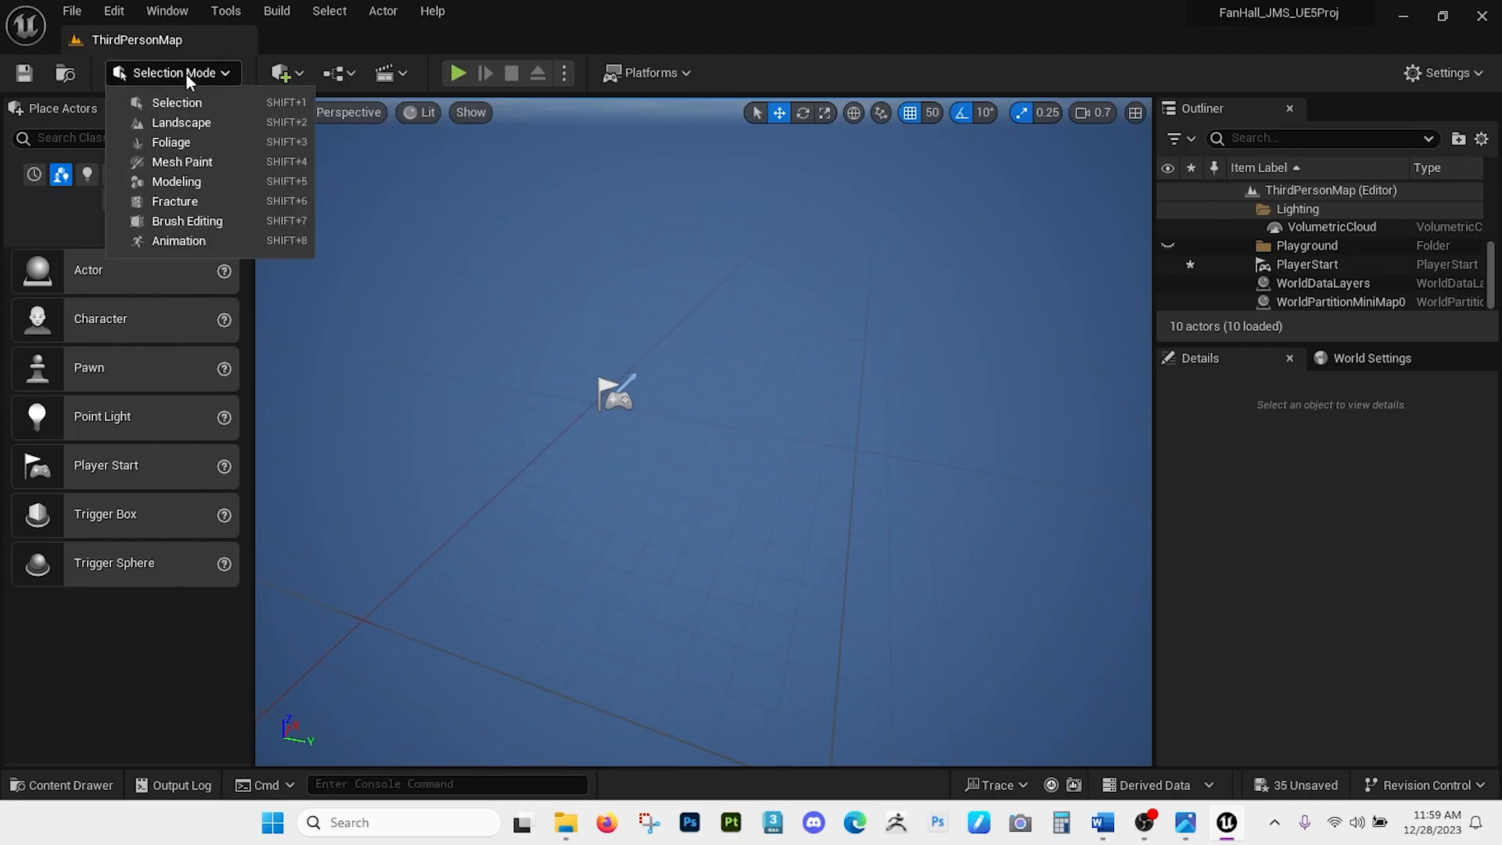
click(205, 184)
drag(248, 315, 310, 316)
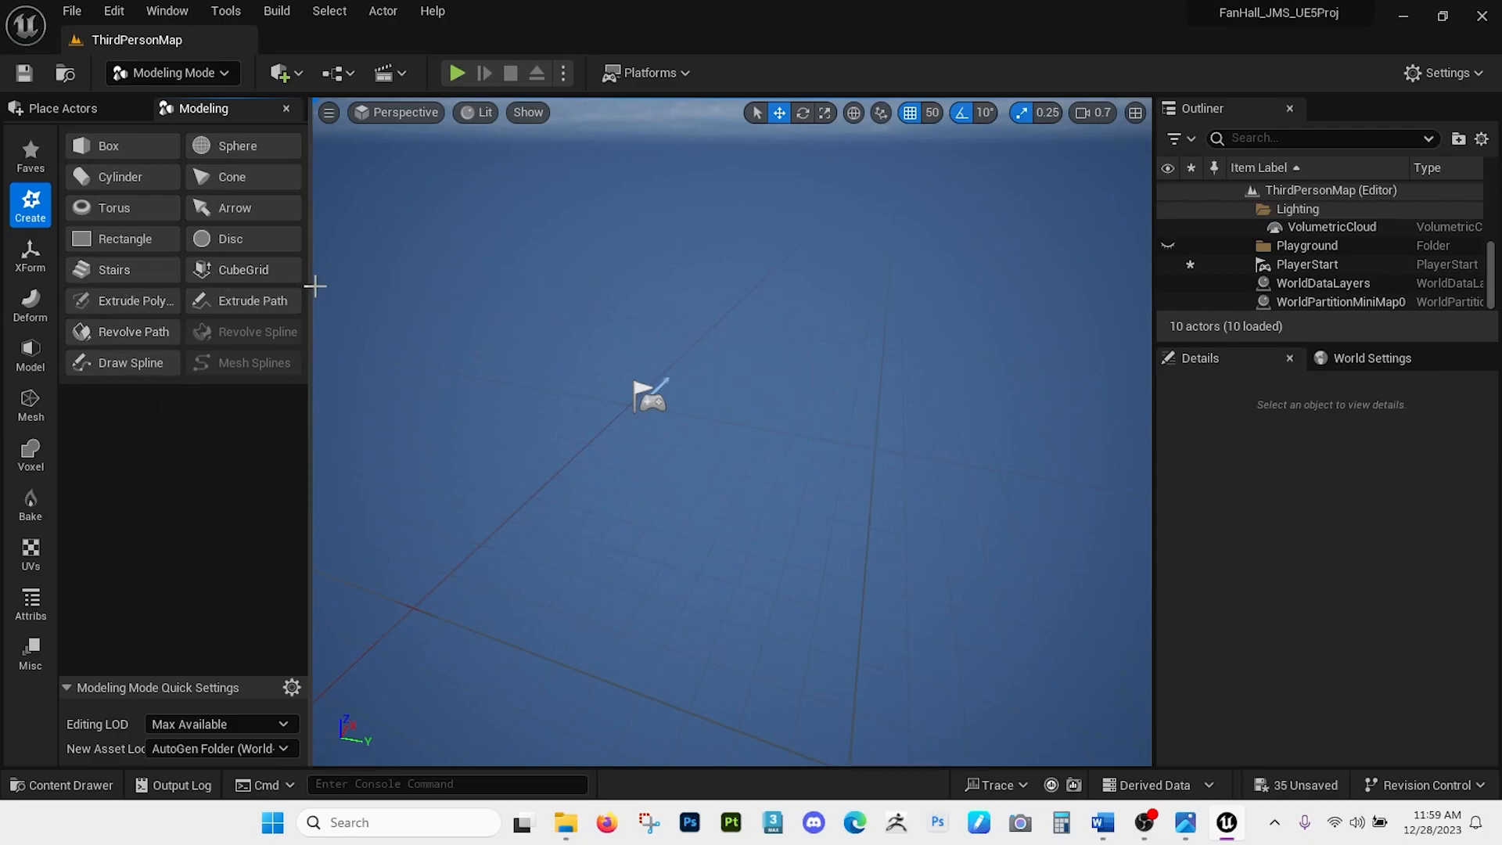
drag(302, 286, 262, 283)
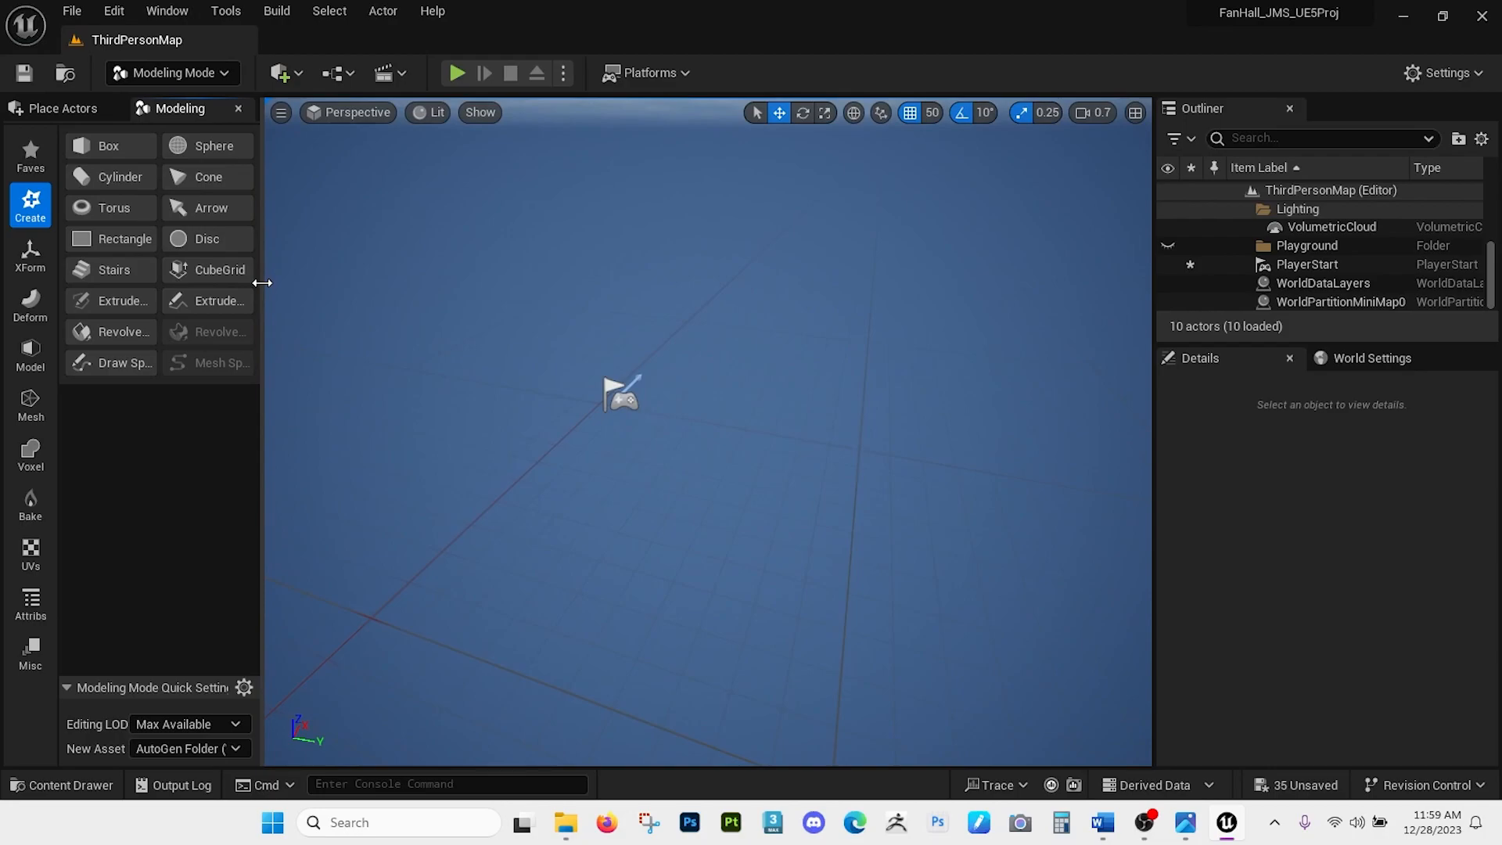
click(220, 270)
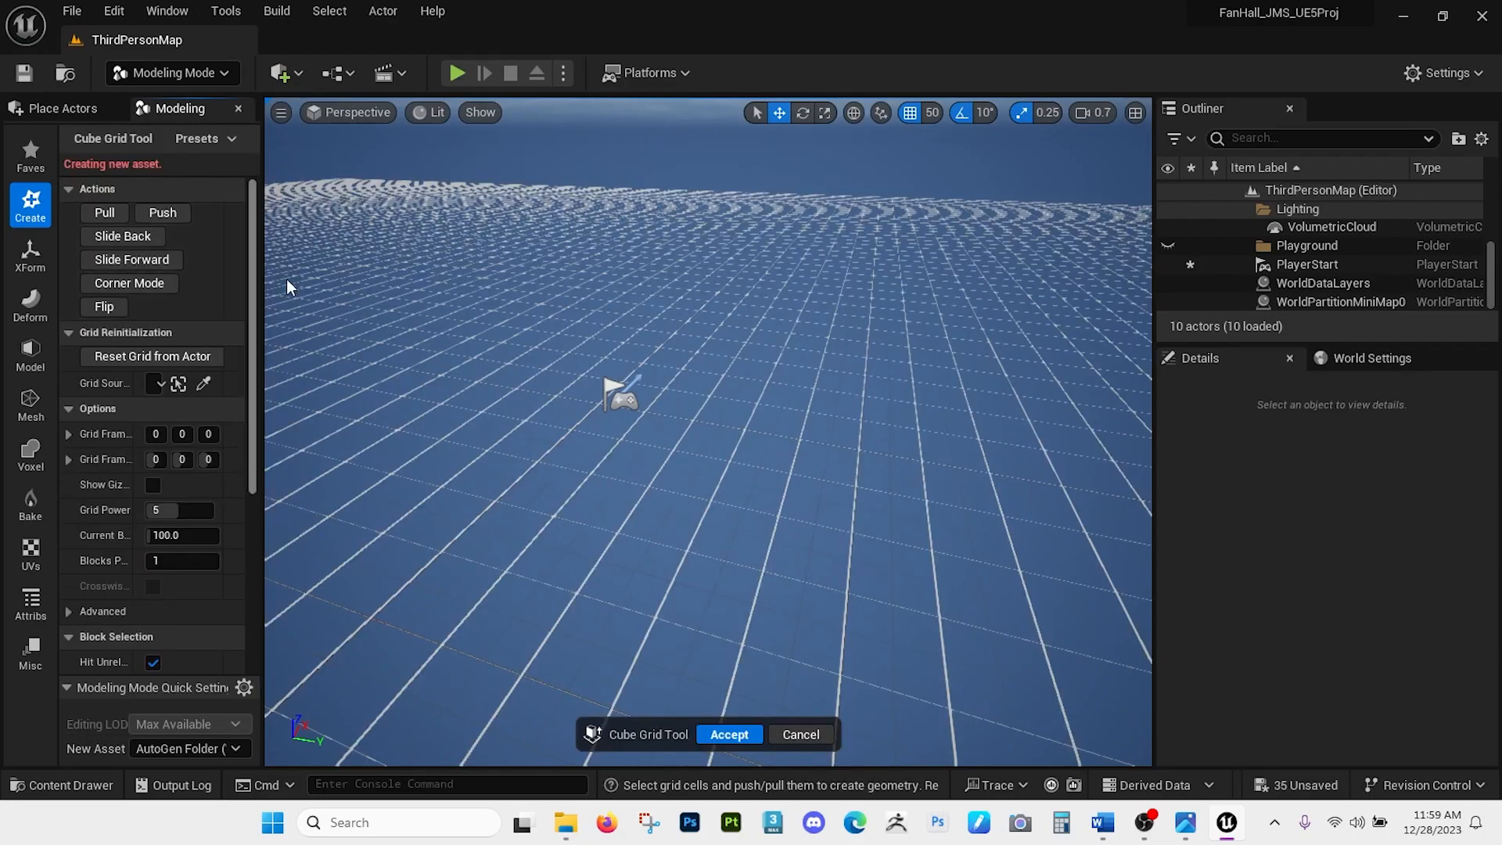
Try selecting a large rectangle of grid cells around the player start.
right_drag(670, 339, 616, 369)
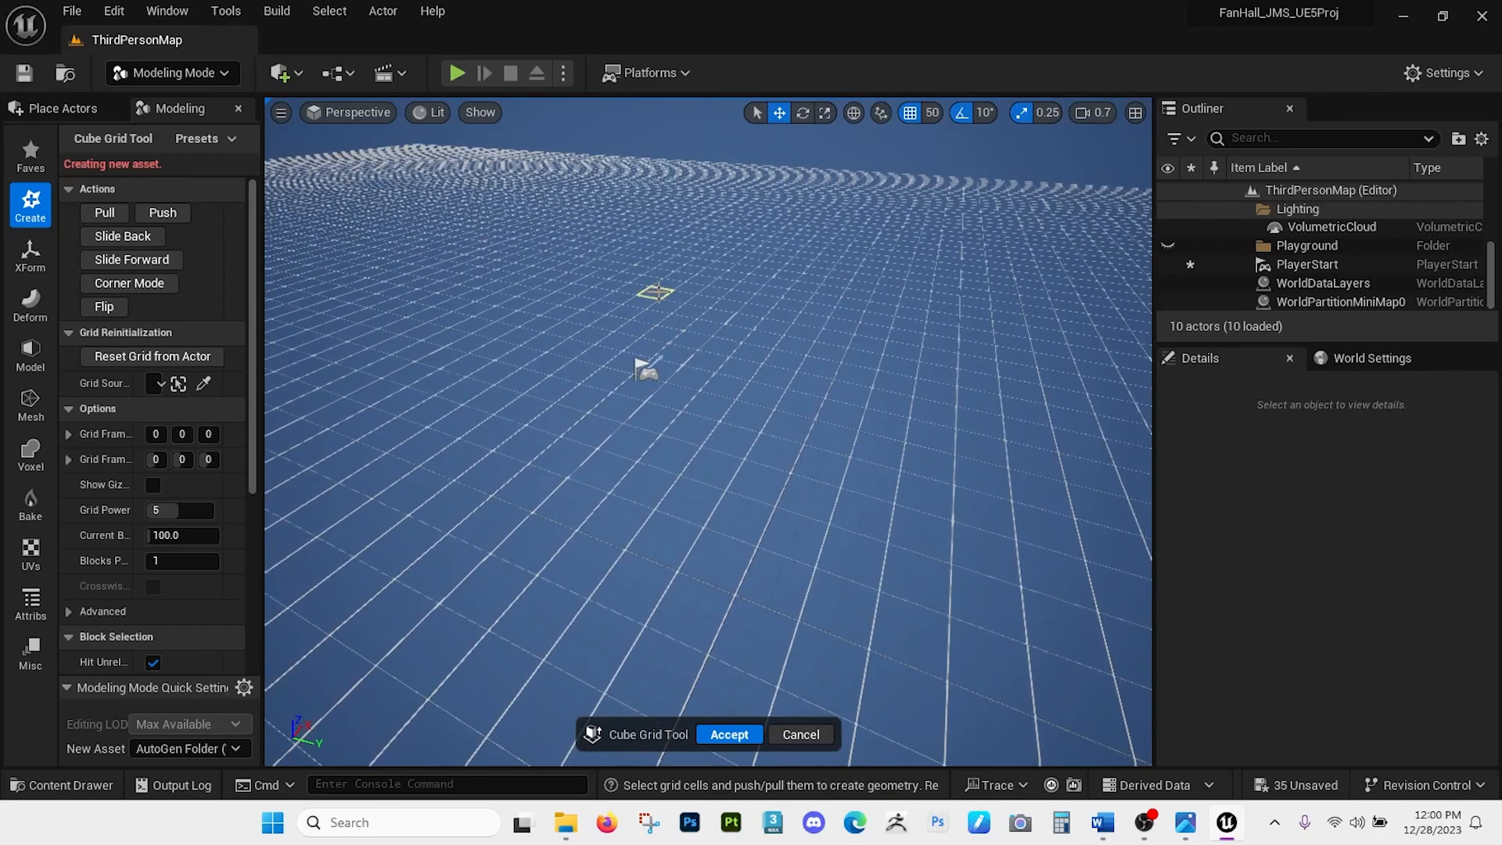
drag(675, 321, 718, 497)
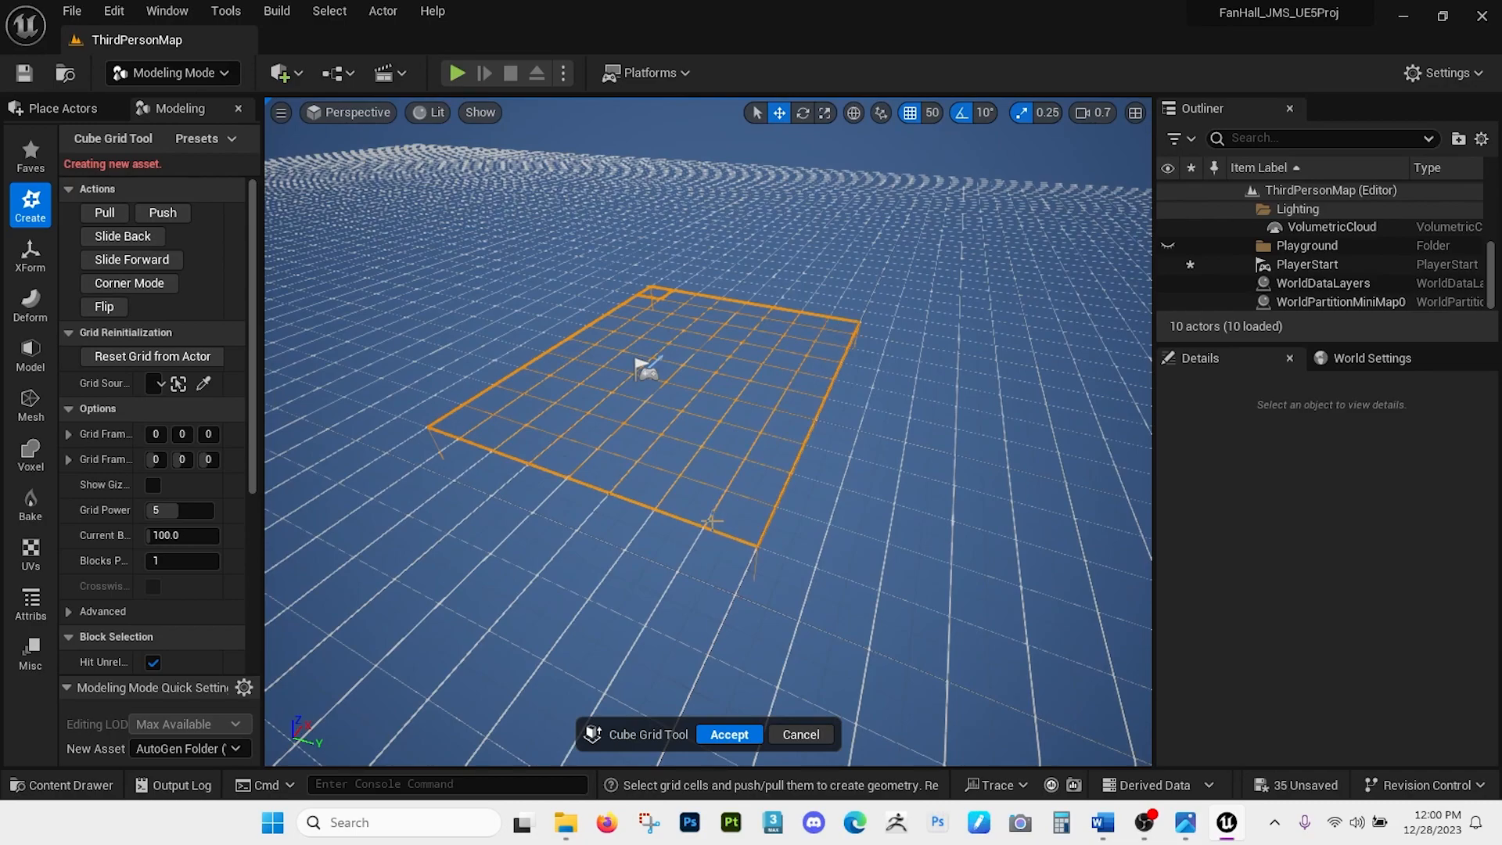
drag(704, 529, 695, 544)
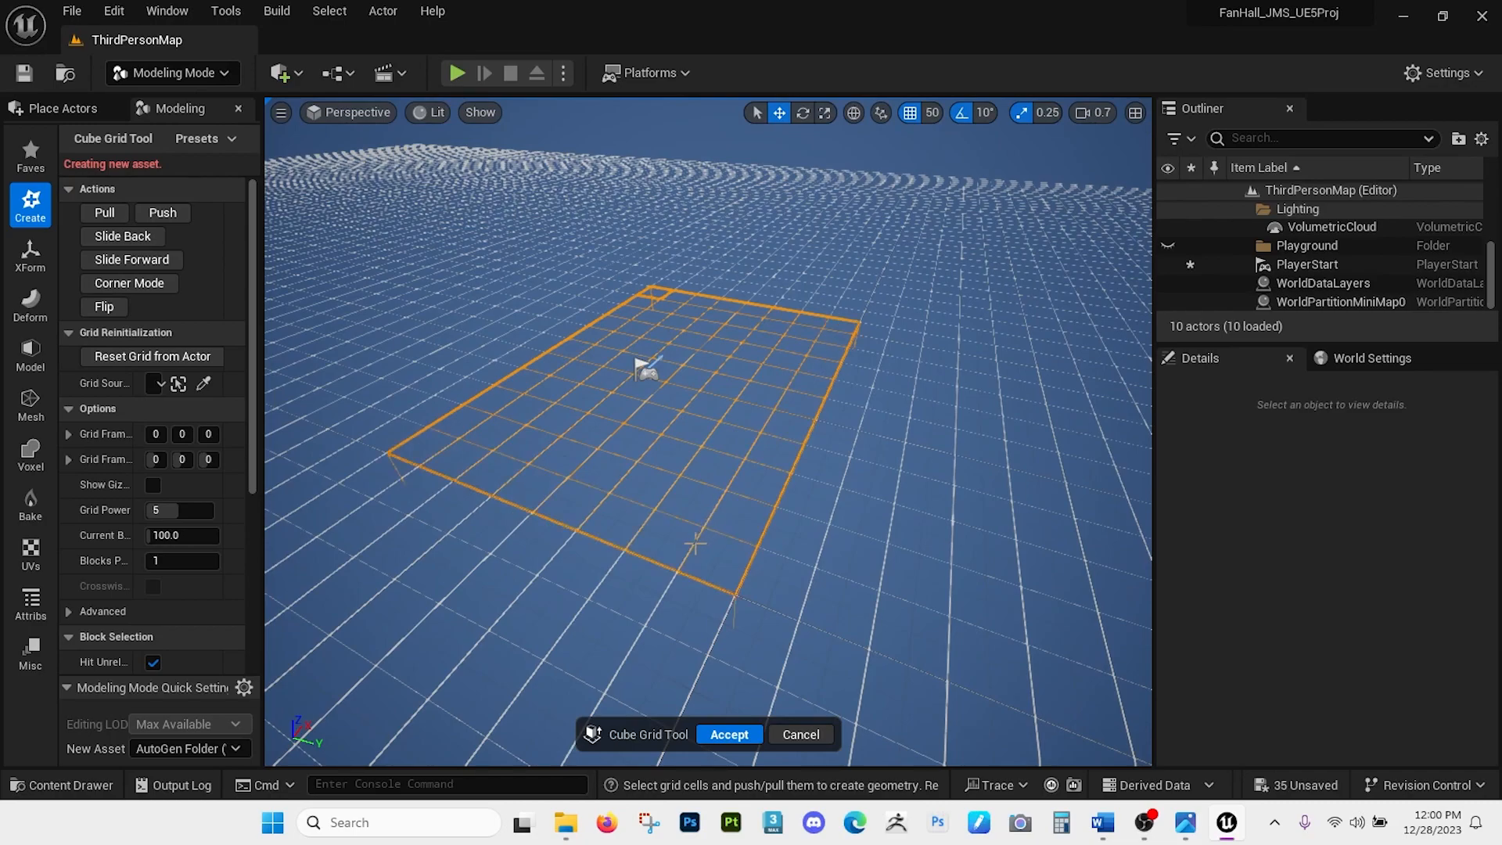
drag(695, 542, 618, 446)
Select a 5 by 5 square of grid cells next to the player start.
right_drag(682, 411, 595, 414)
click(883, 402)
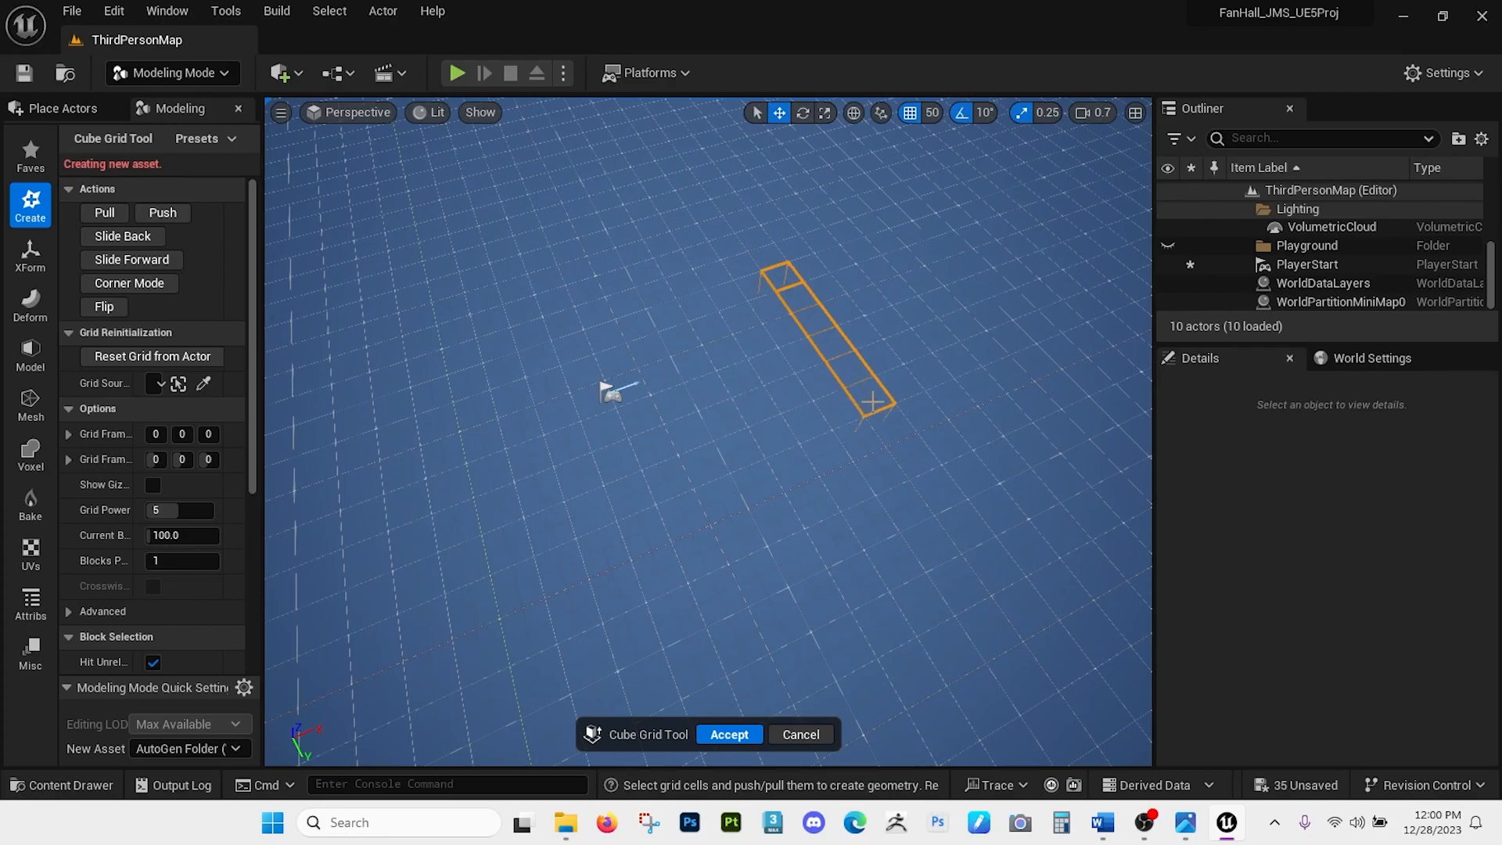
drag(844, 413, 749, 452)
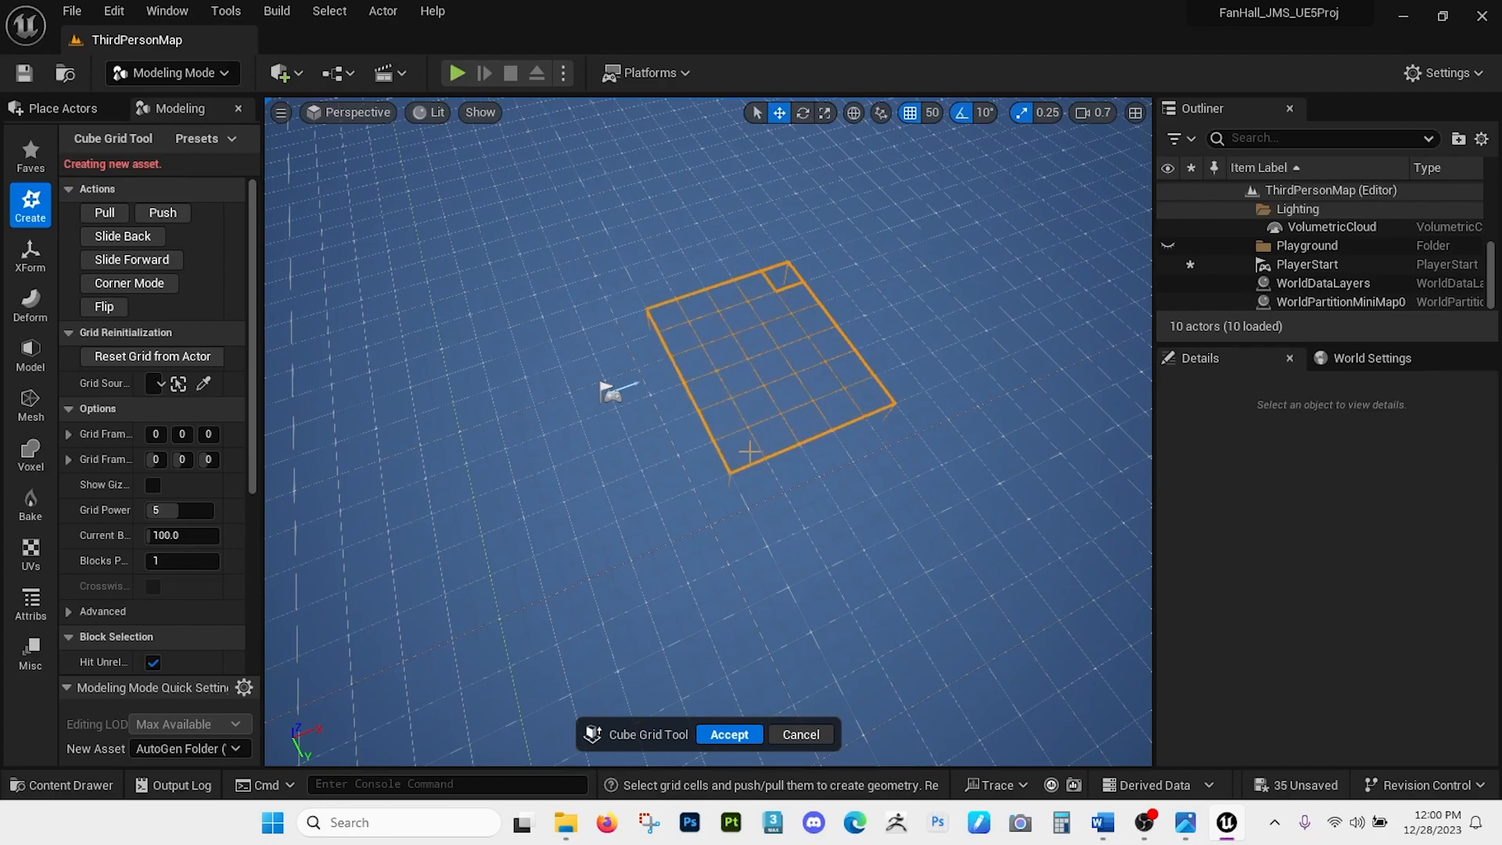
drag(748, 452, 702, 438)
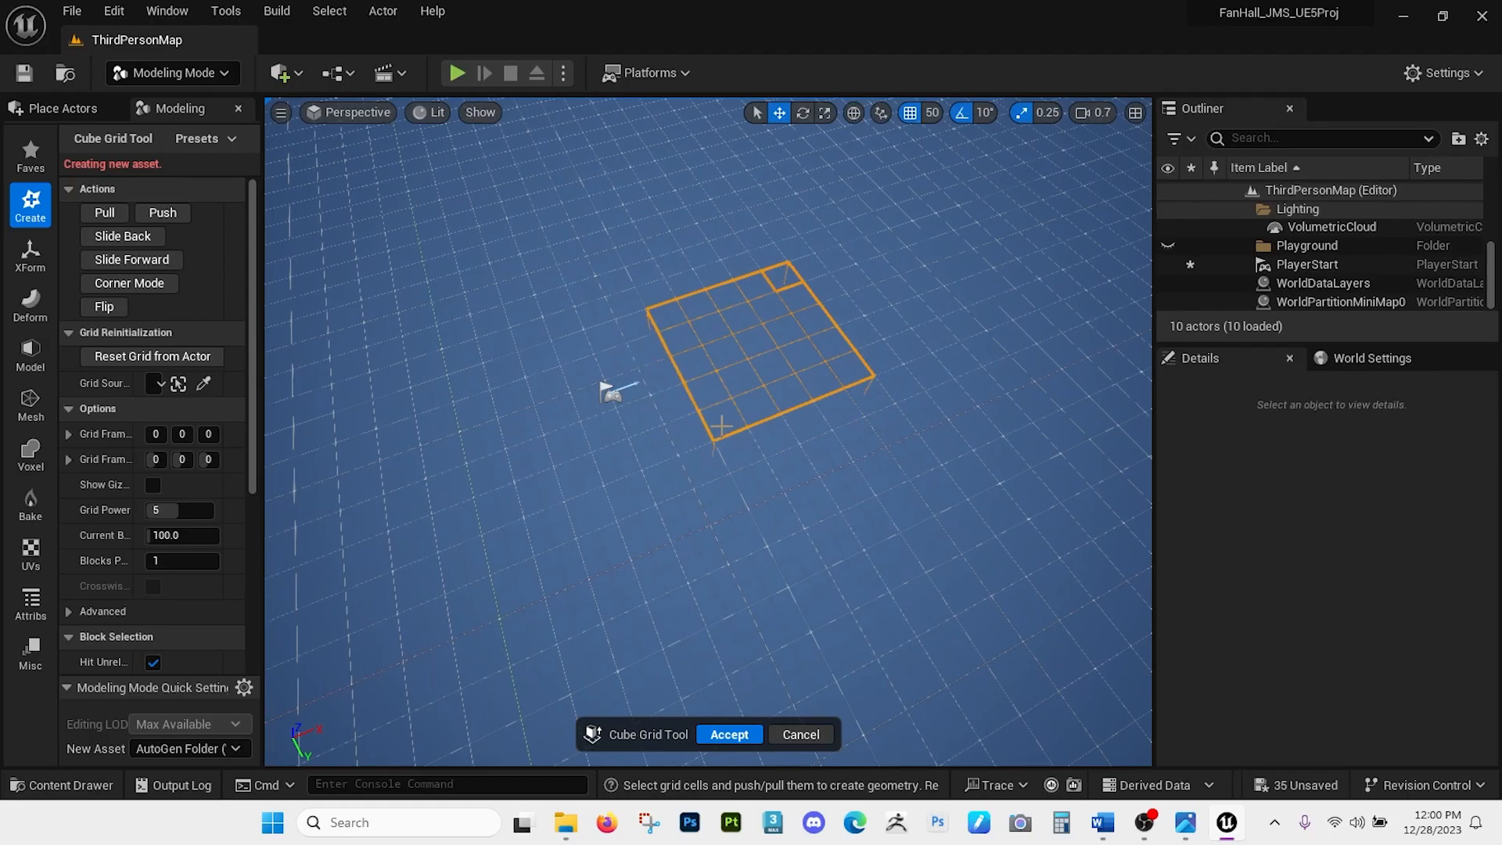
mouse_move(691, 358)
right_down()
mouse_move(782, 344)
mouse_move(770, 391)
mouse_move(751, 368)
mouse_move(696, 391)
mouse_move(751, 345)
mouse_move(692, 357)
right_up()
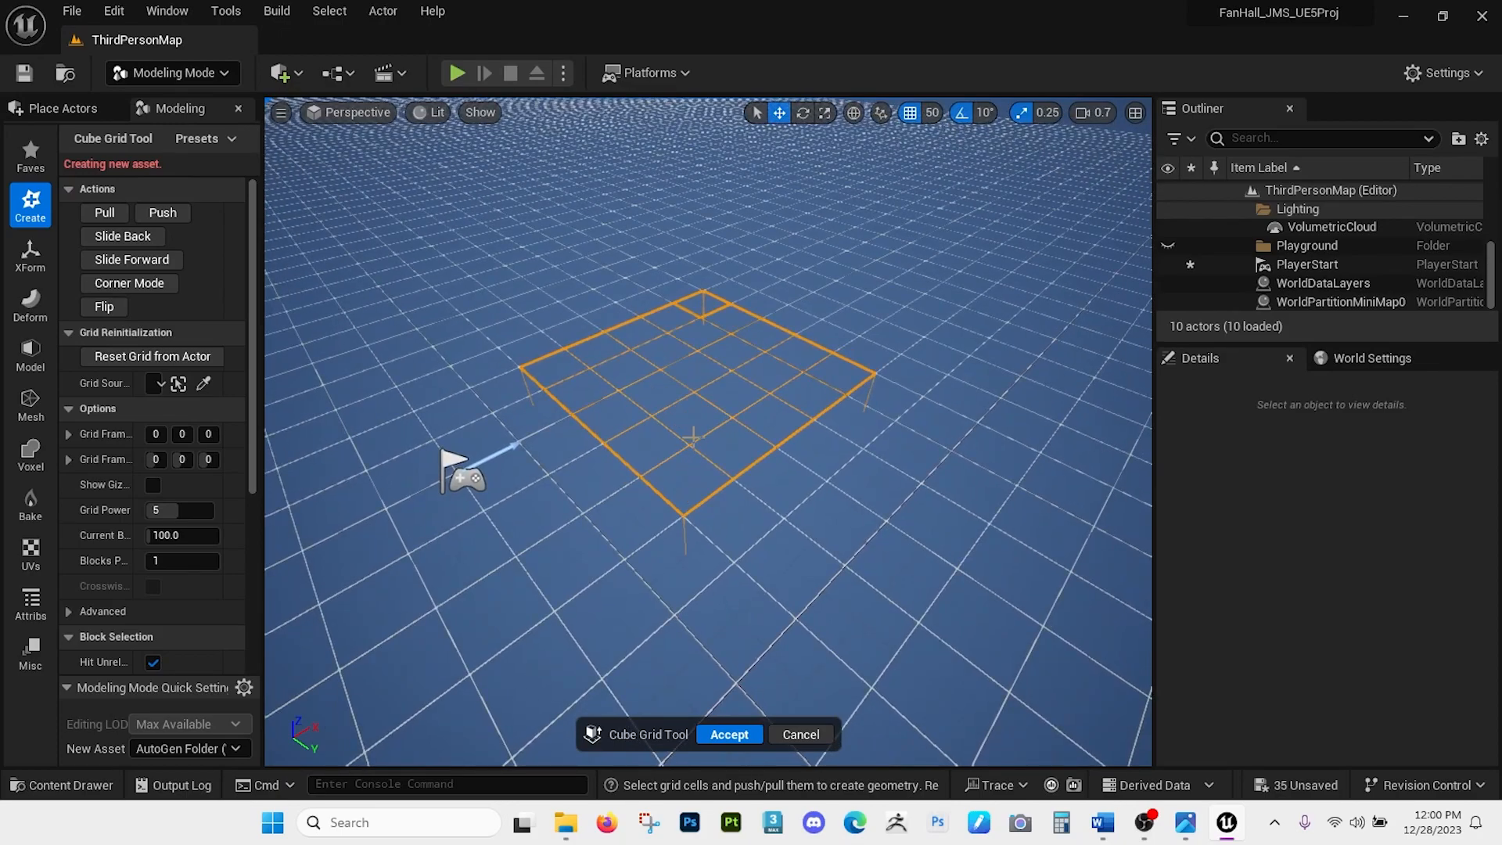
Try out pulling the selected 5 by 5 cells up into a block and pushing them back down.
key(e)
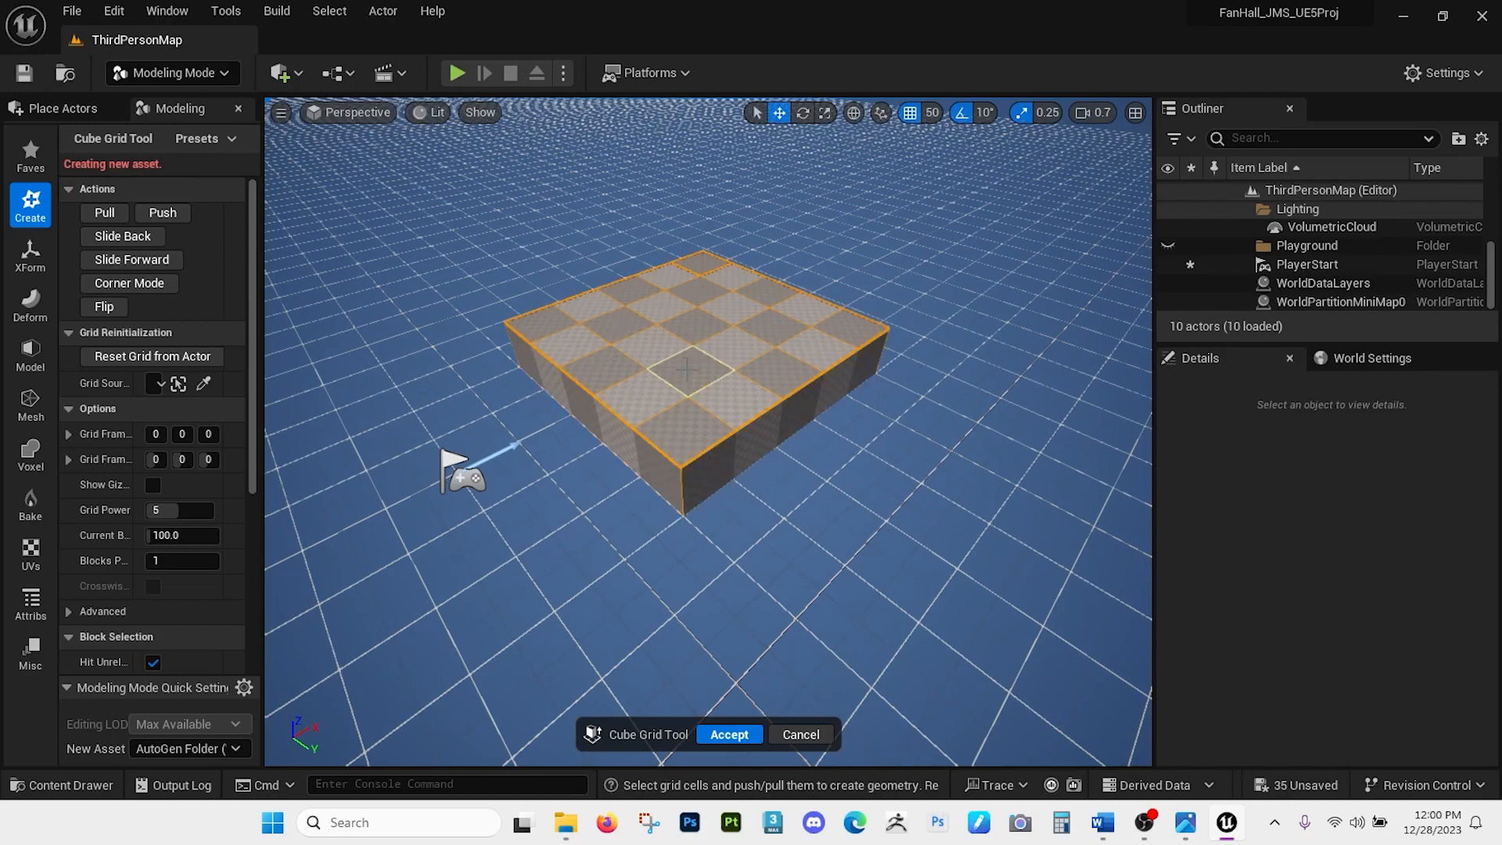
key(q)
key(q)
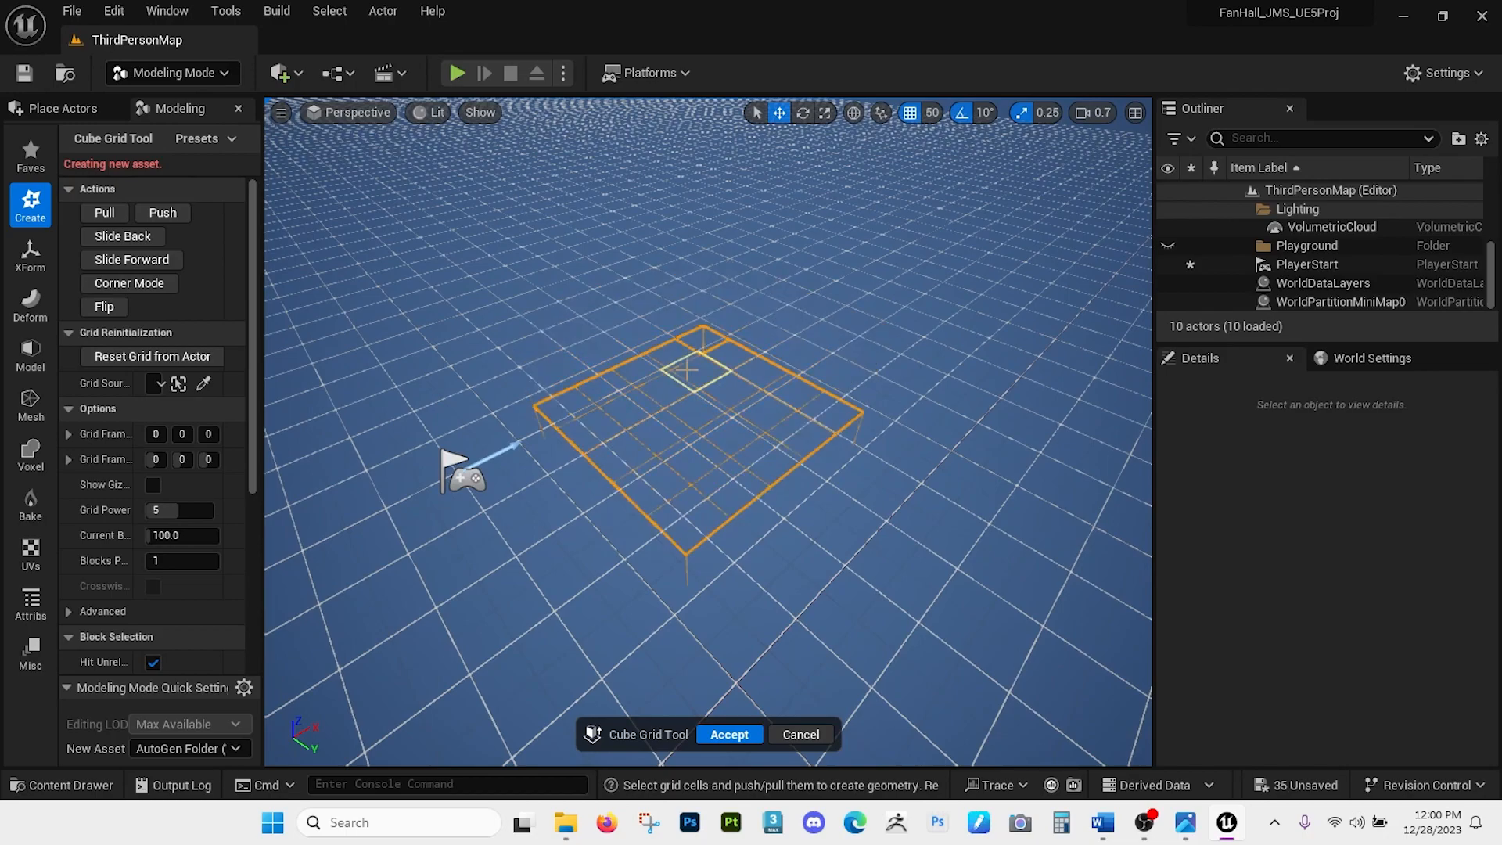
key(e)
key(e)
key(e)
key(e)
key(q)
key(q)
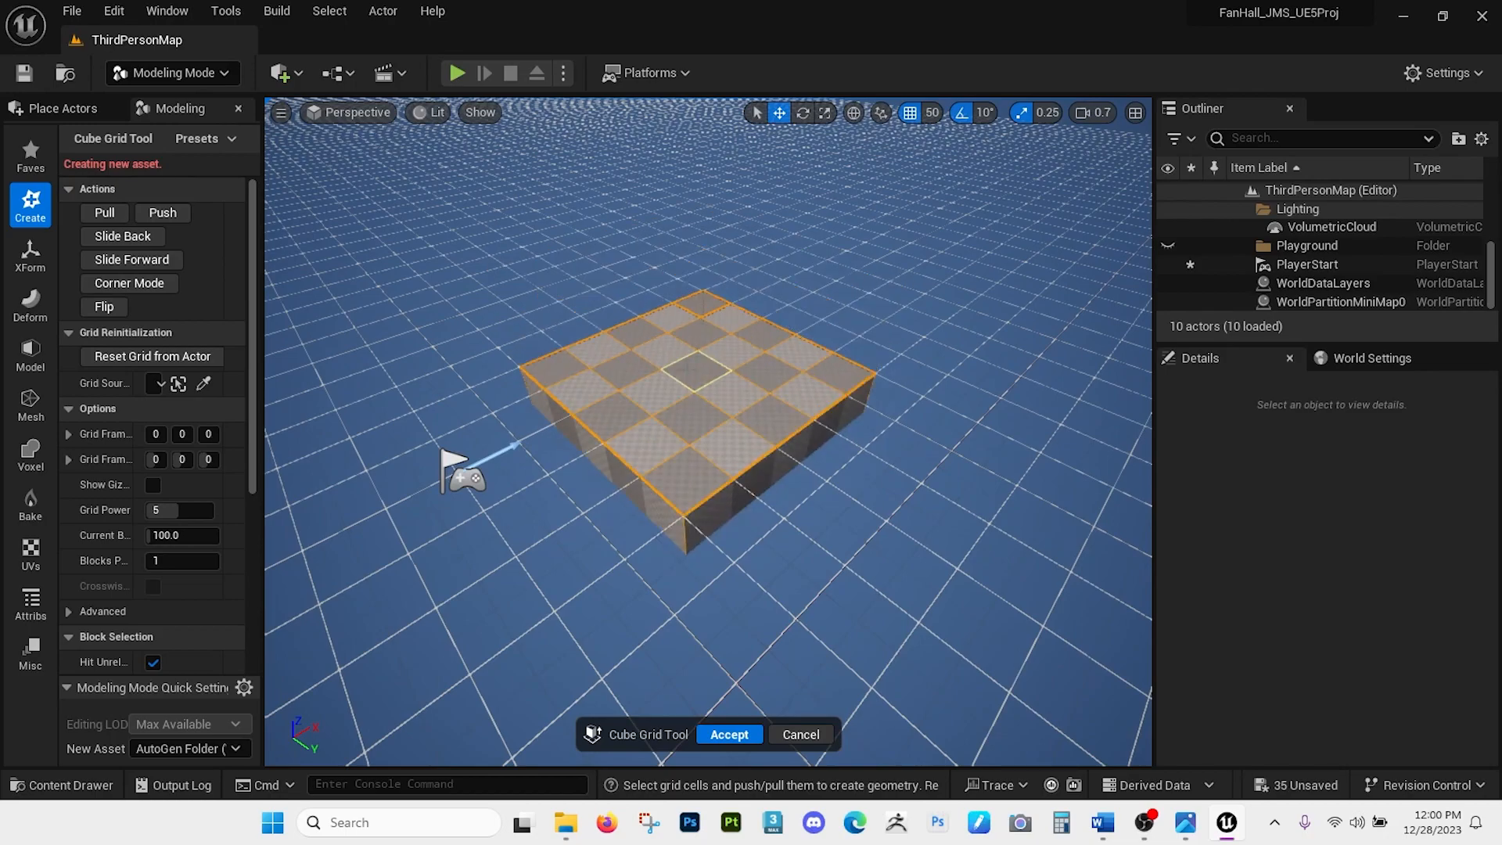
key(q)
key(q)
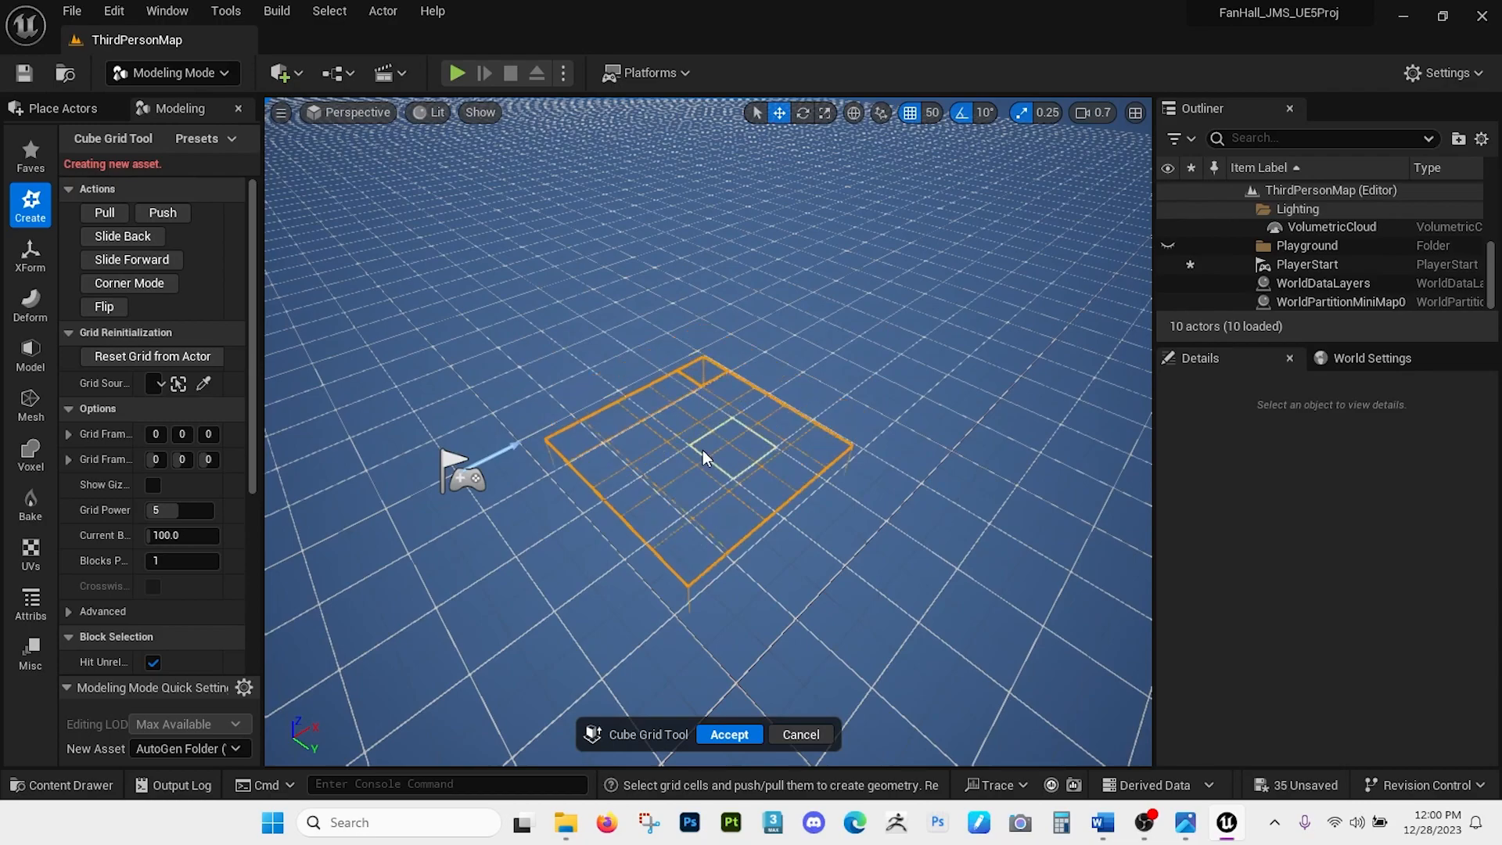
key(e)
key(e)
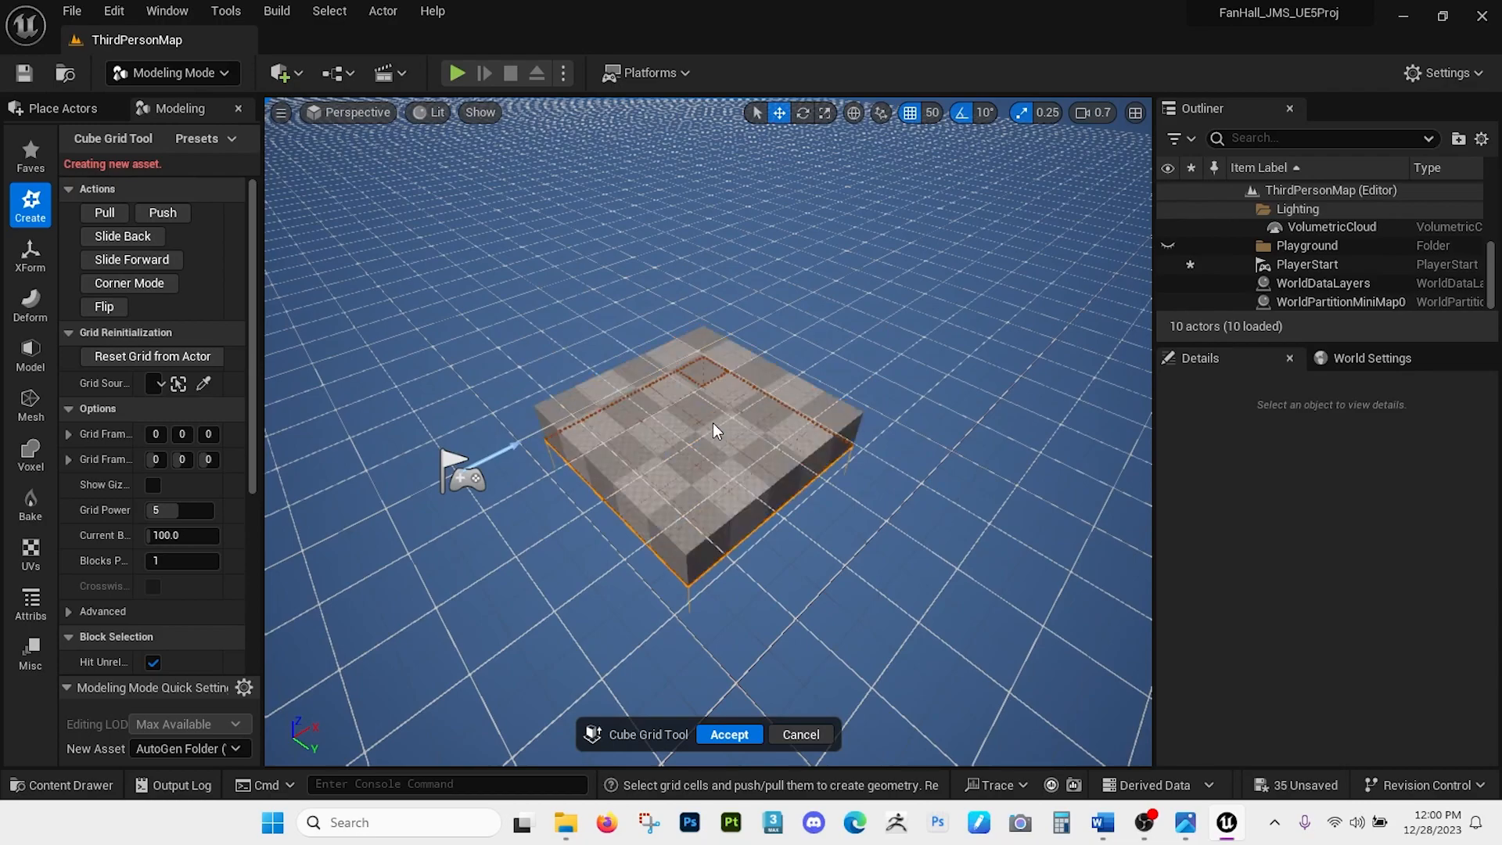
right_drag(668, 466, 656, 332)
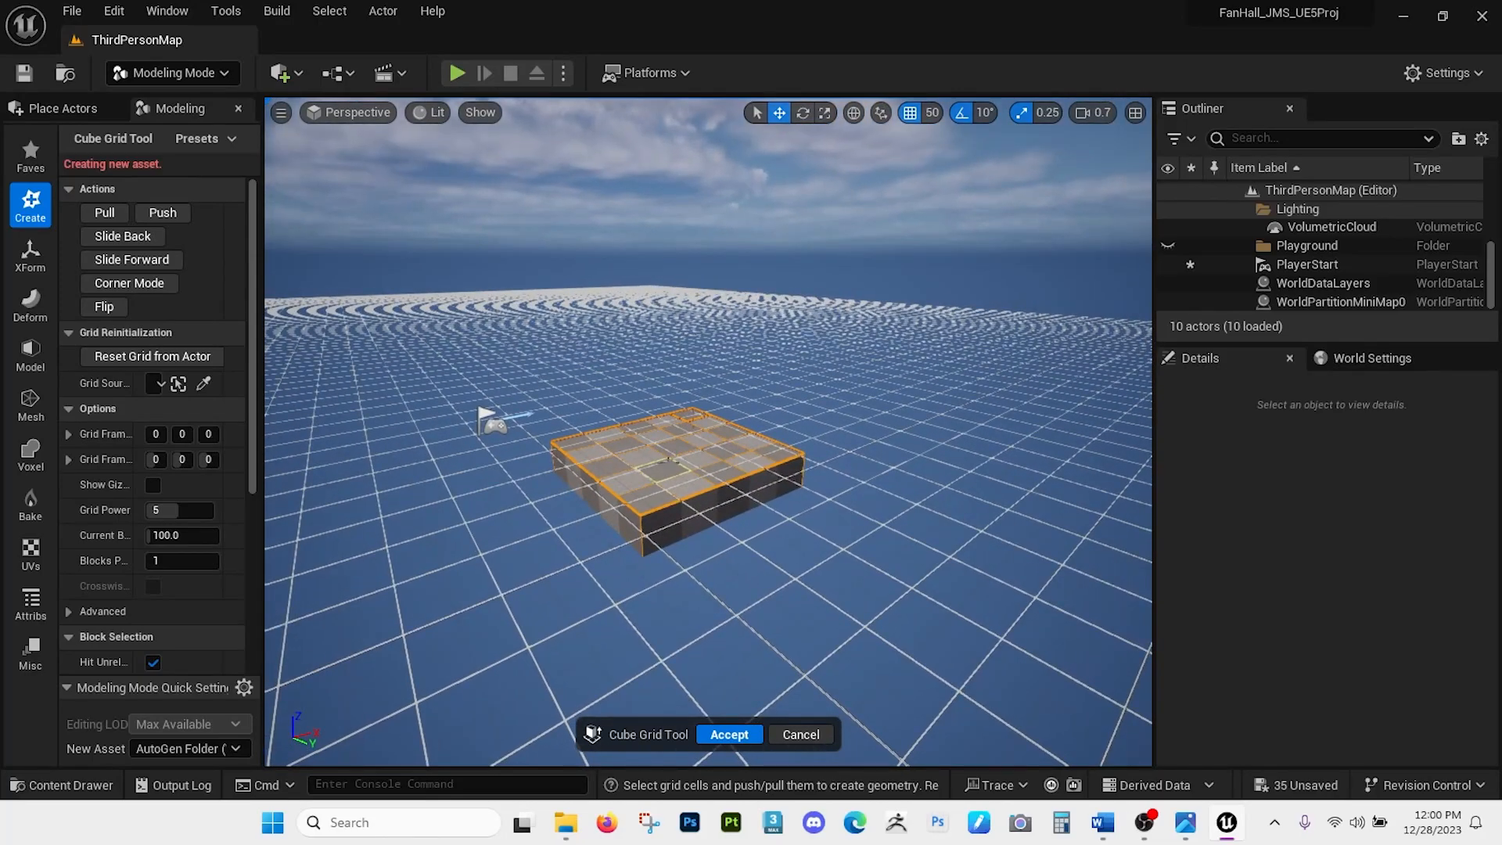
key(q)
Reselect a 5 by 5 square of grid cells beside the player start.
drag(655, 406, 614, 554)
mouse_move(607, 530)
right_down()
mouse_move(560, 612)
mouse_move(592, 625)
mouse_move(607, 529)
right_up()
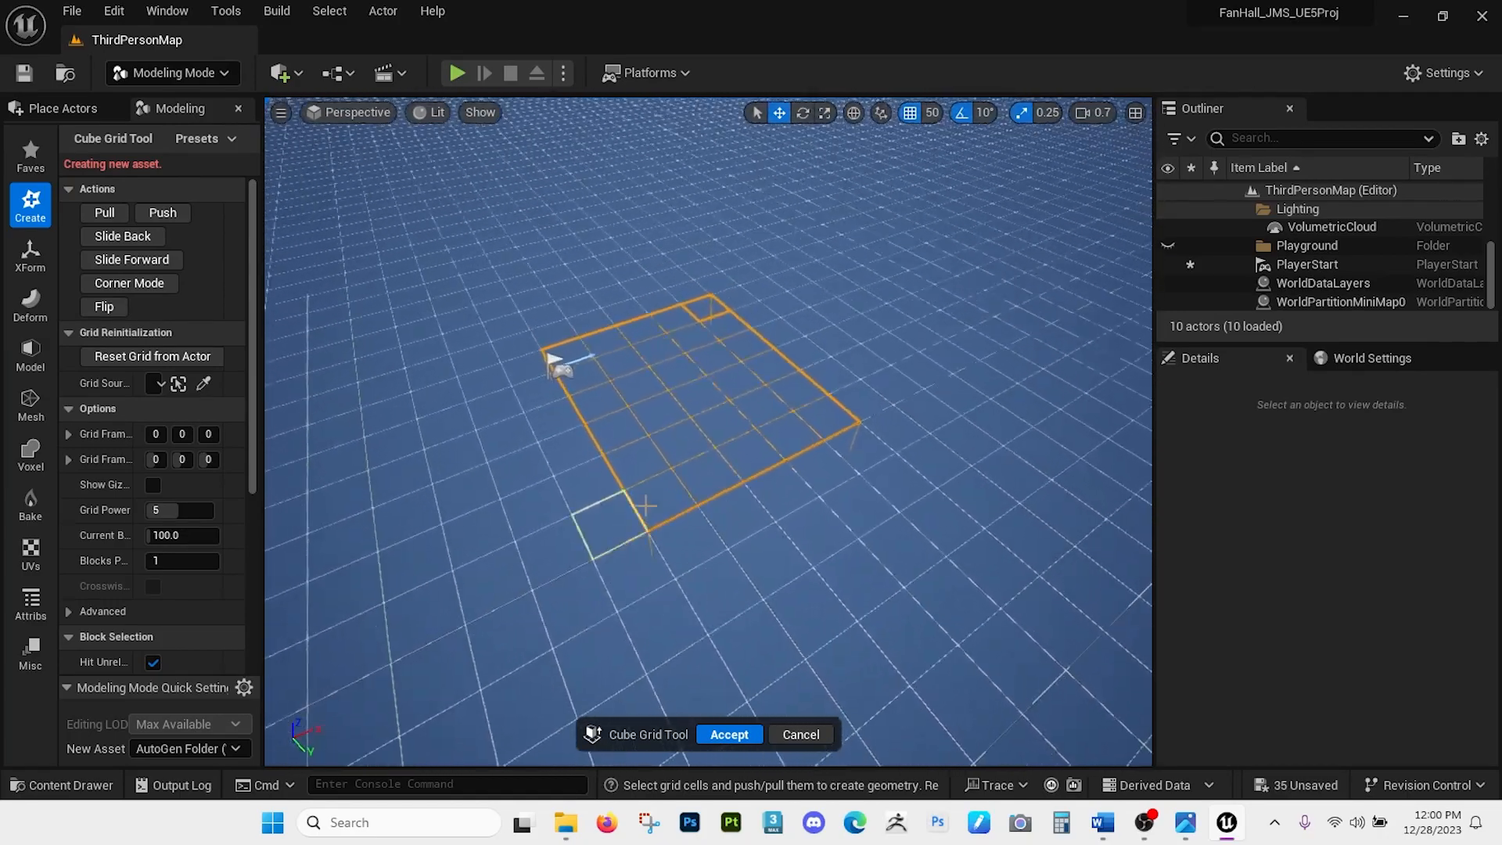
click(764, 286)
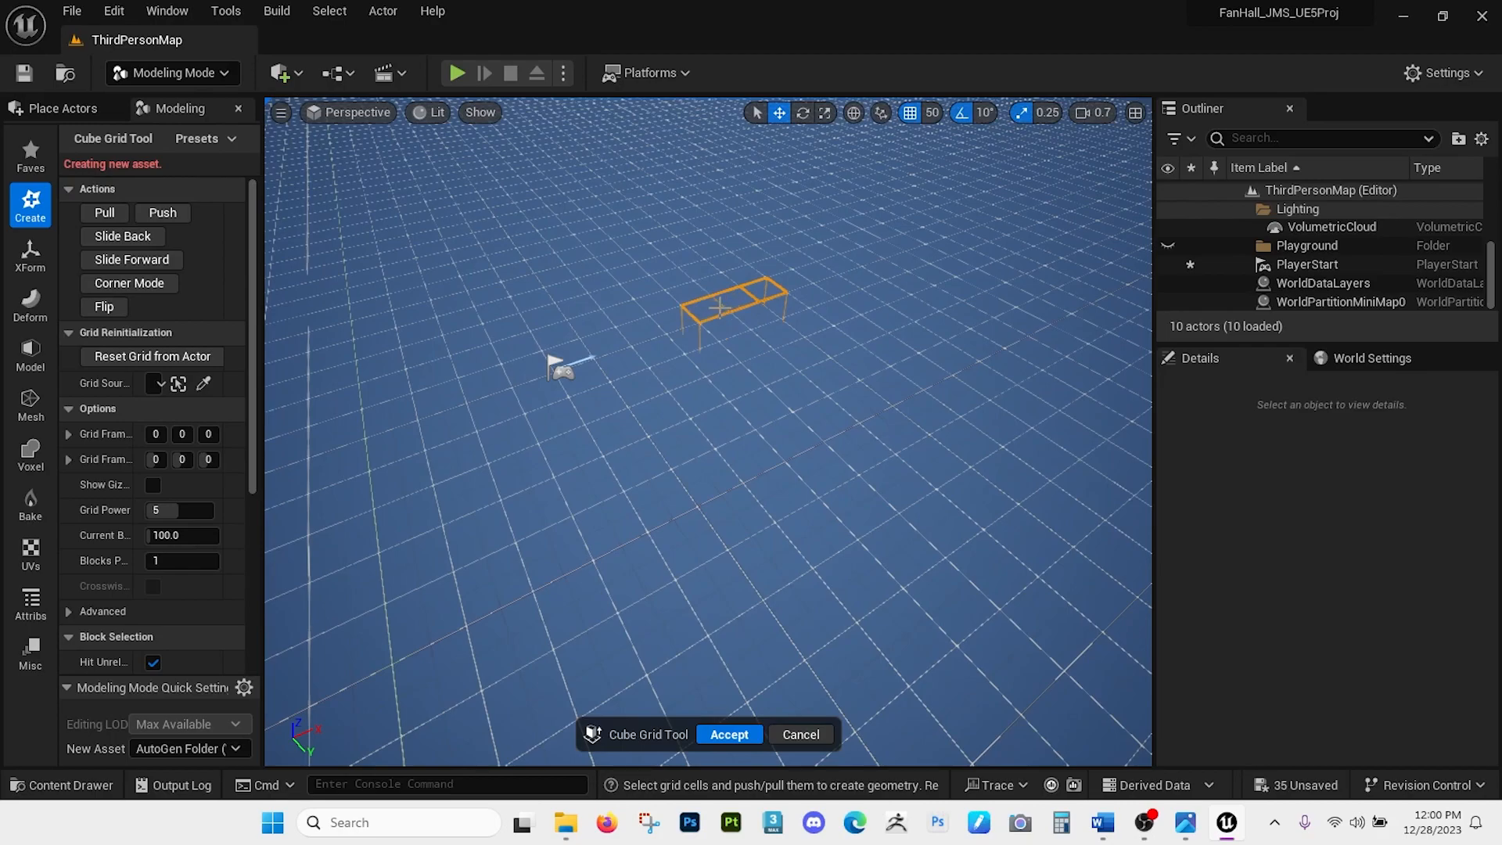
drag(679, 316, 721, 426)
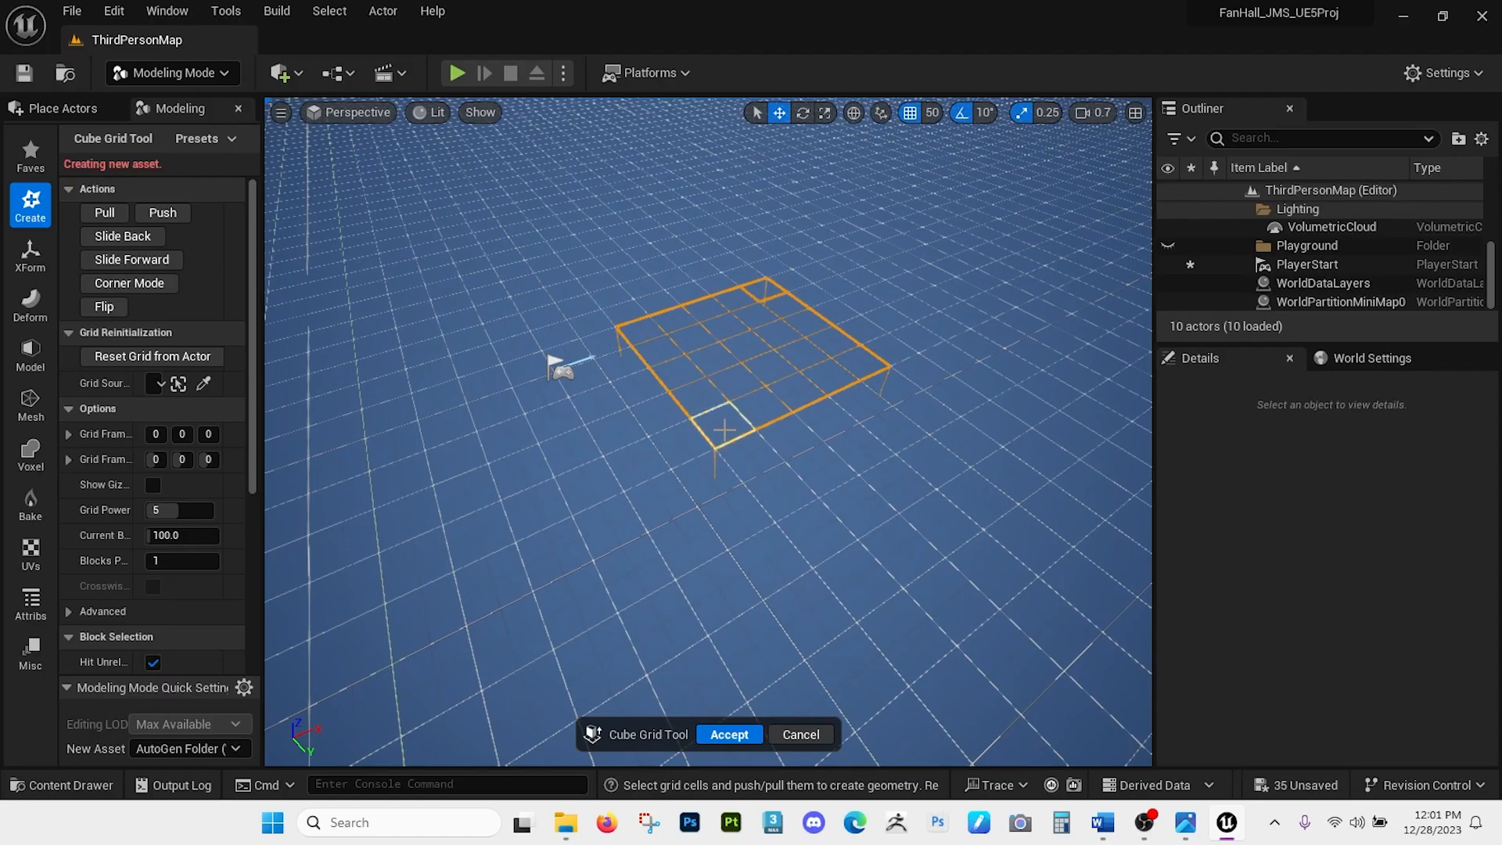
Build a one-block-thick slab from the selected 5 by 5 cells and accept it as a mesh.
key(q)
key(e)
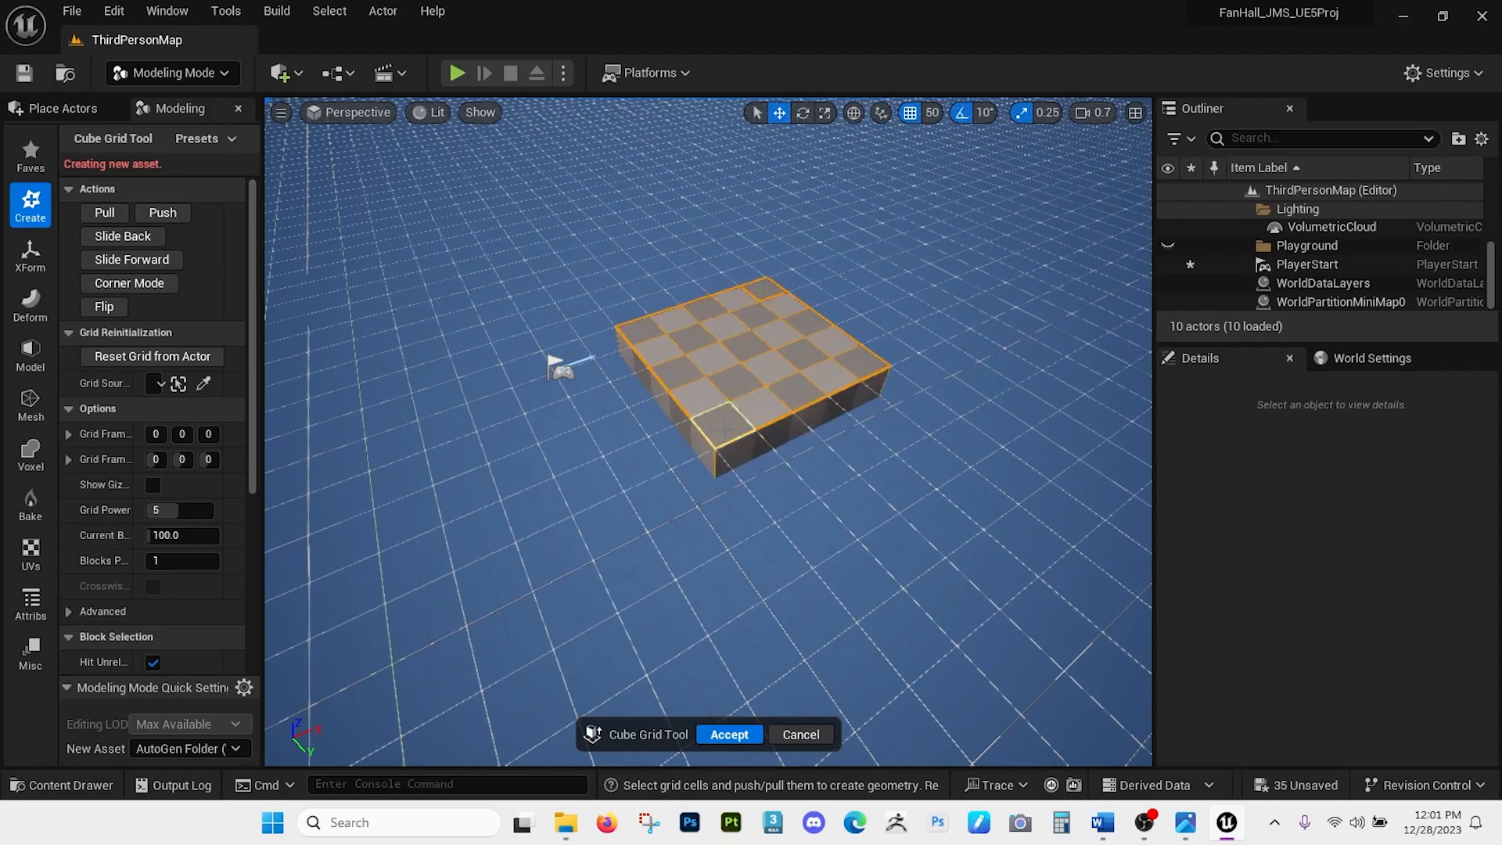
right_drag(721, 395, 762, 532)
key(w)
key(q)
key(e)
key(s)
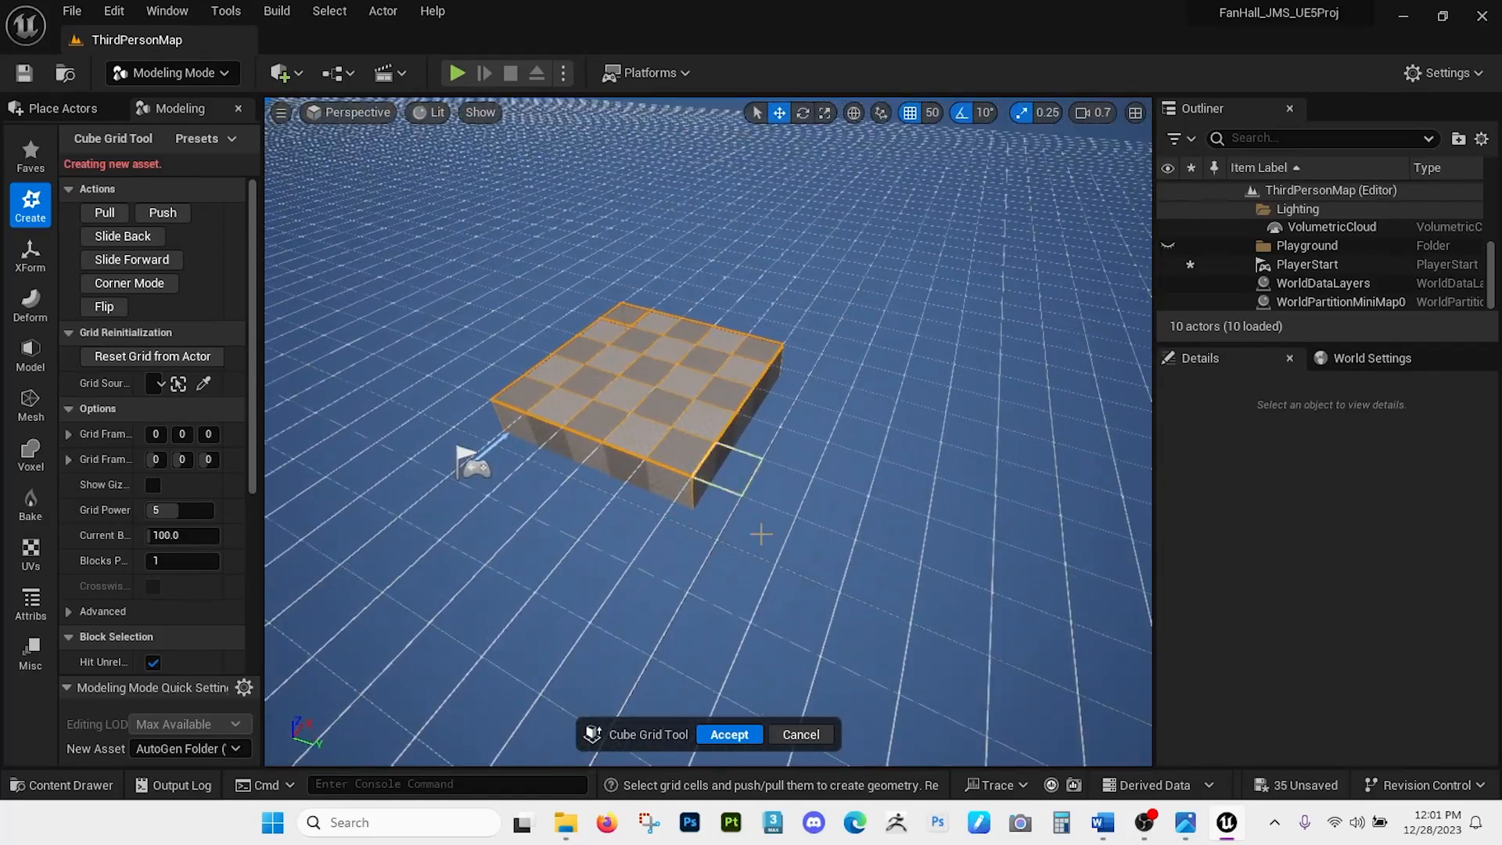
click(715, 744)
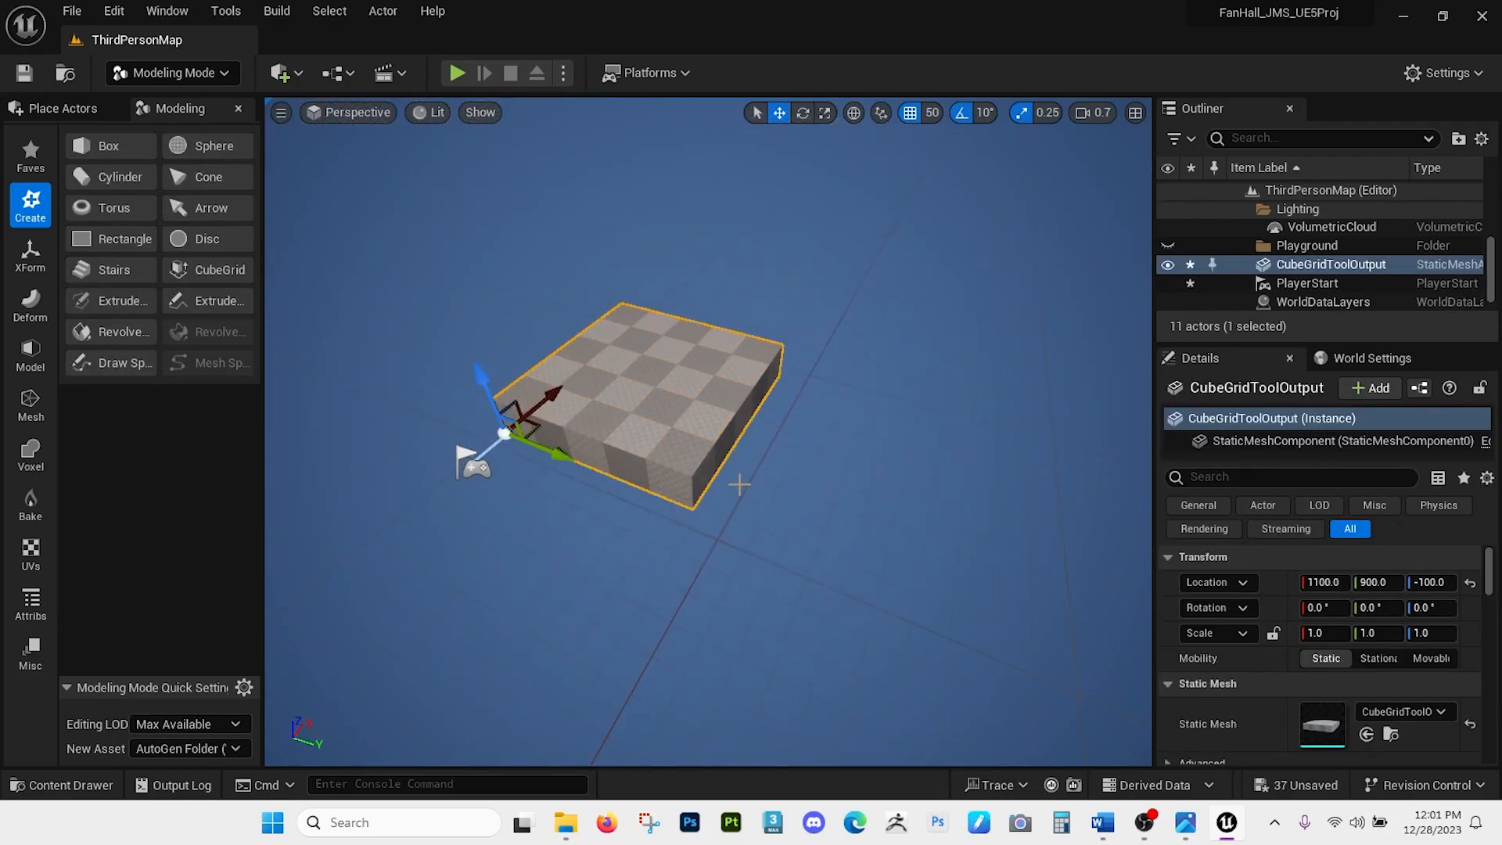
Start renaming the new floor slab by entering the name Floor_FanHall_UE5_obj.
alt+drag(738, 486, 595, 489)
alt+drag(876, 426, 558, 405)
right_drag(555, 405, 551, 327)
click(614, 392)
right_drag(614, 391, 626, 501)
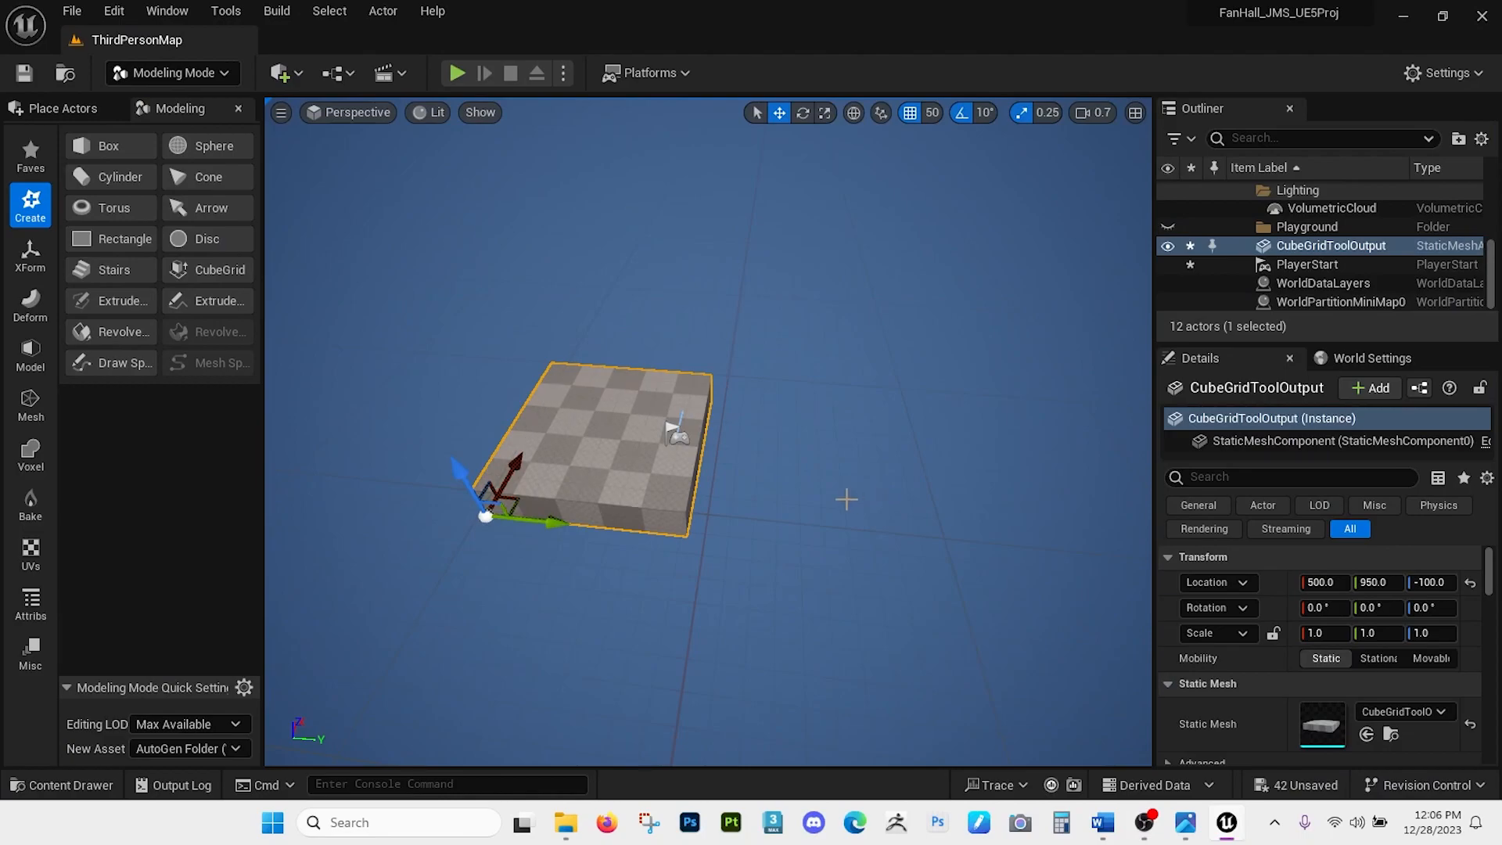
right_drag(708, 430, 780, 419)
right_click(693, 463)
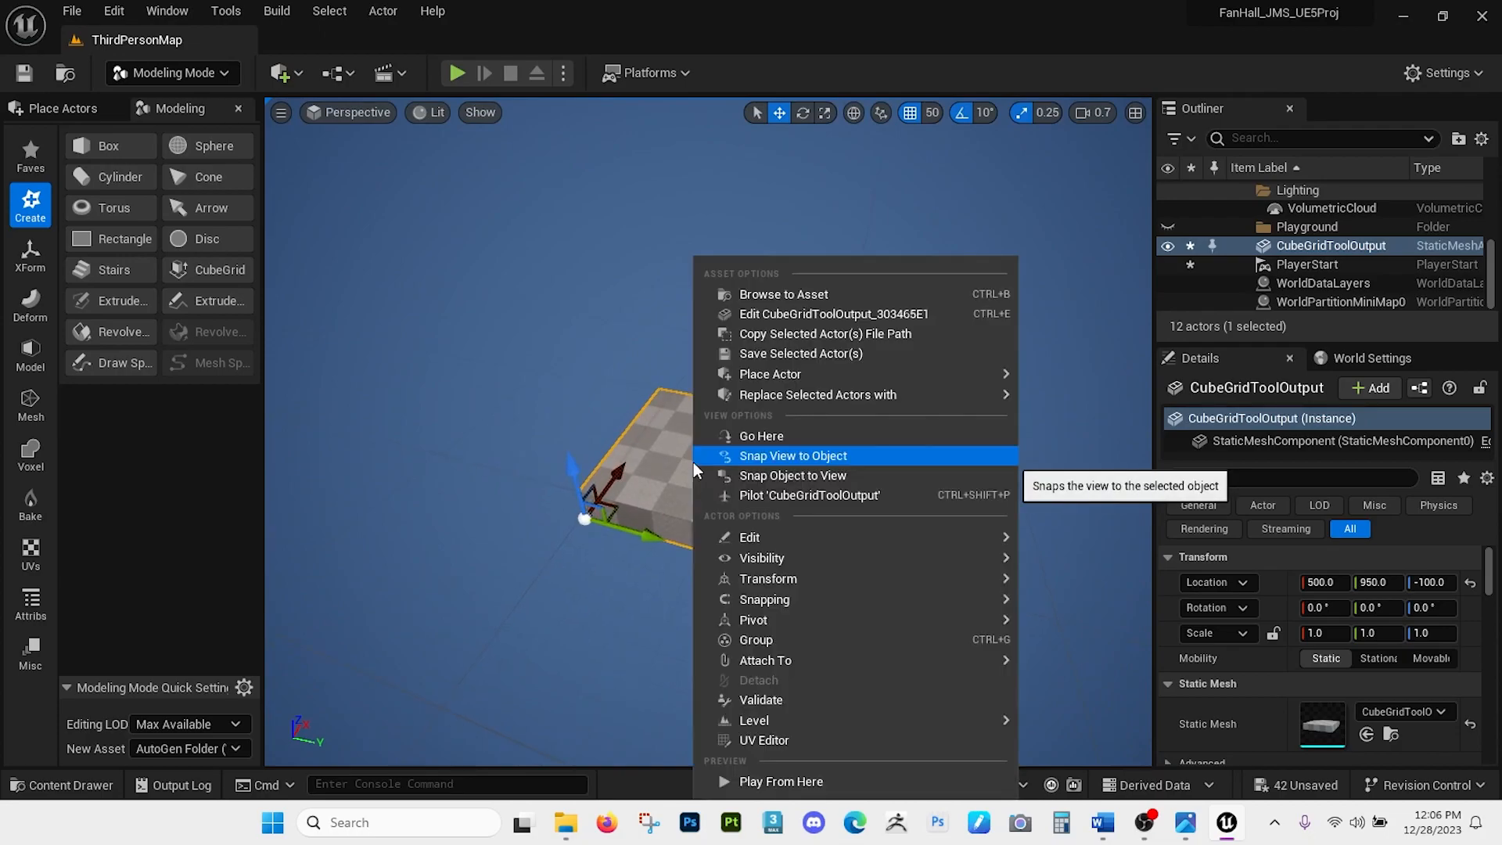
mouse_move(790, 537)
click(1111, 662)
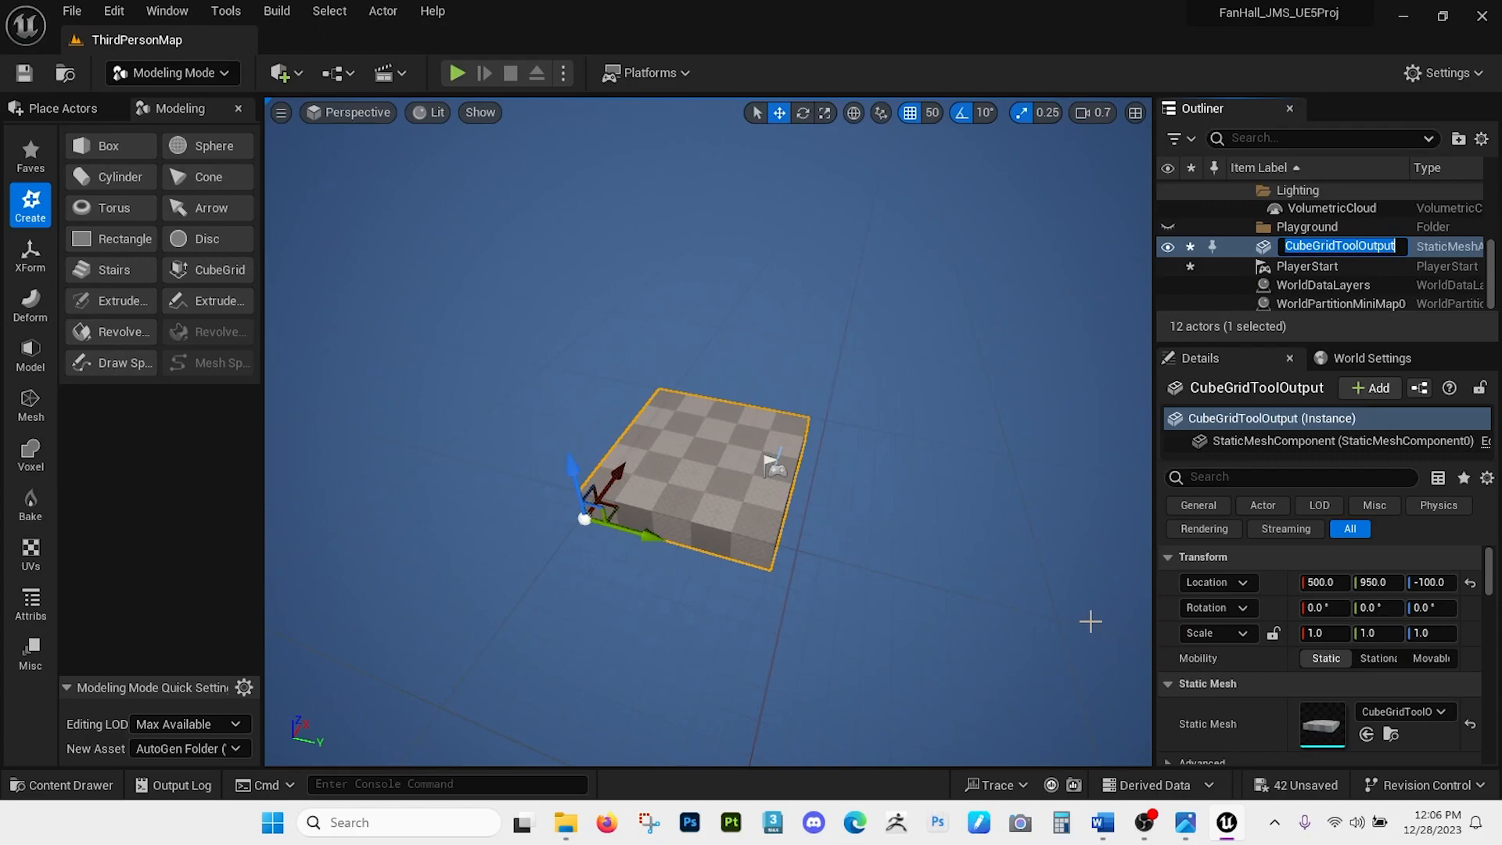
text(Floor_FanHall_UE5)
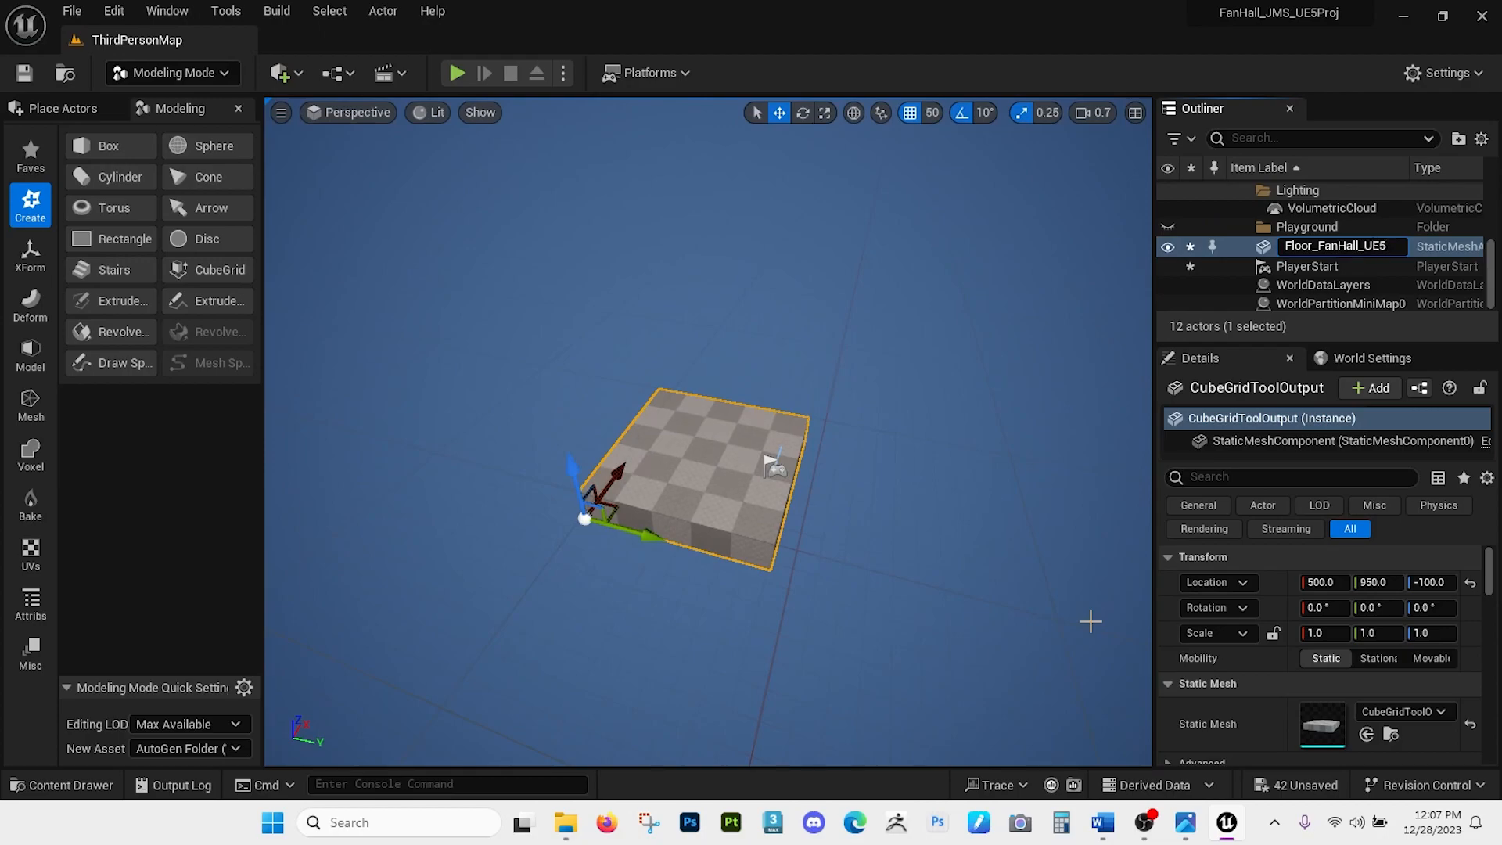
text(obj)
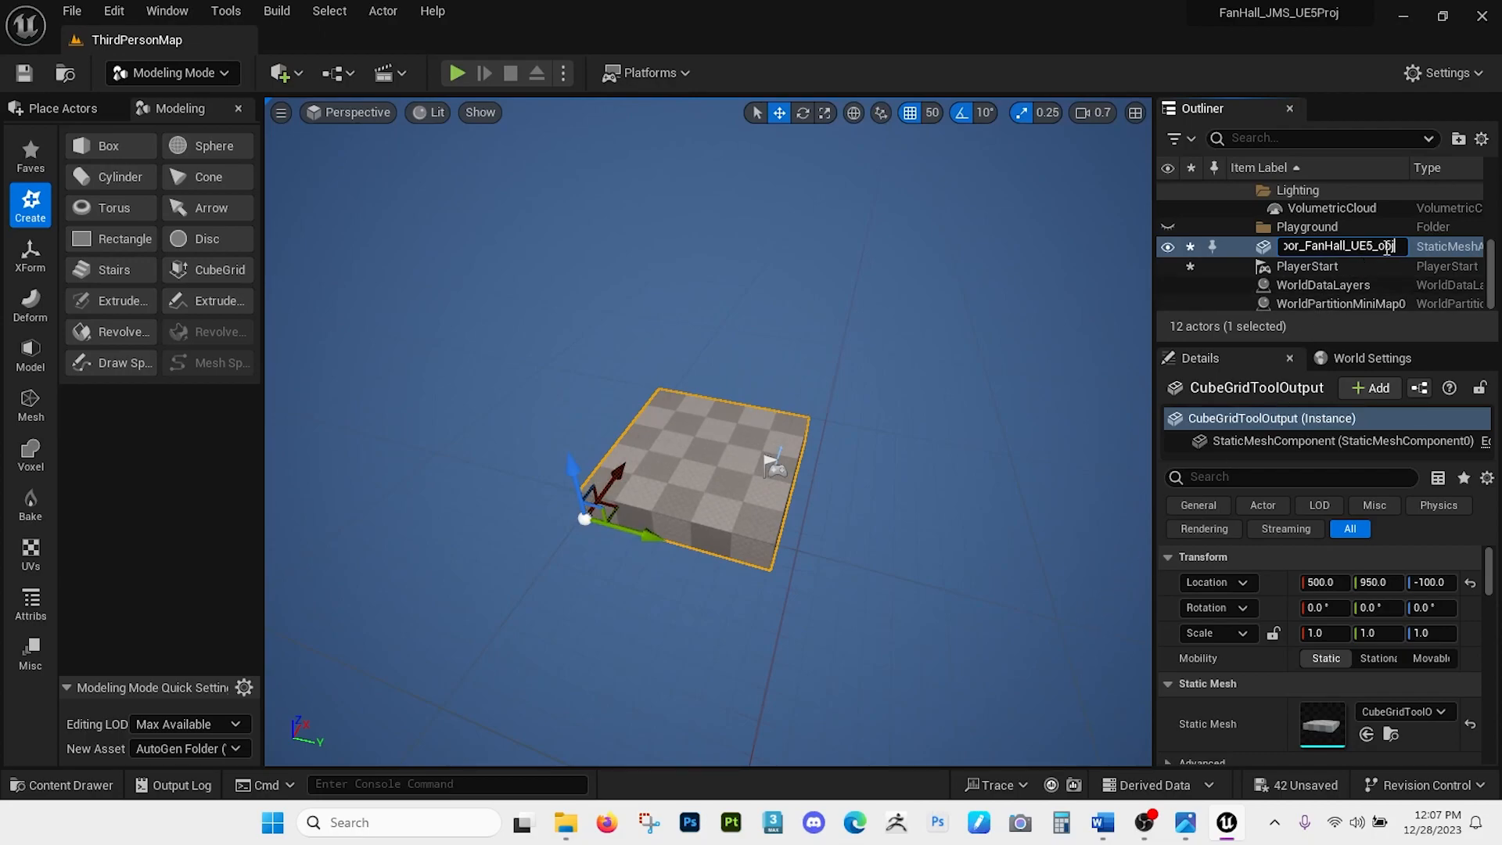
Insert 5x5x1 after Floor_ in the slab's name, copy the full name Floor_5x5x1_FanHall_UE5_obj and confirm the rename.
drag(1362, 246, 1161, 249)
click(1322, 246)
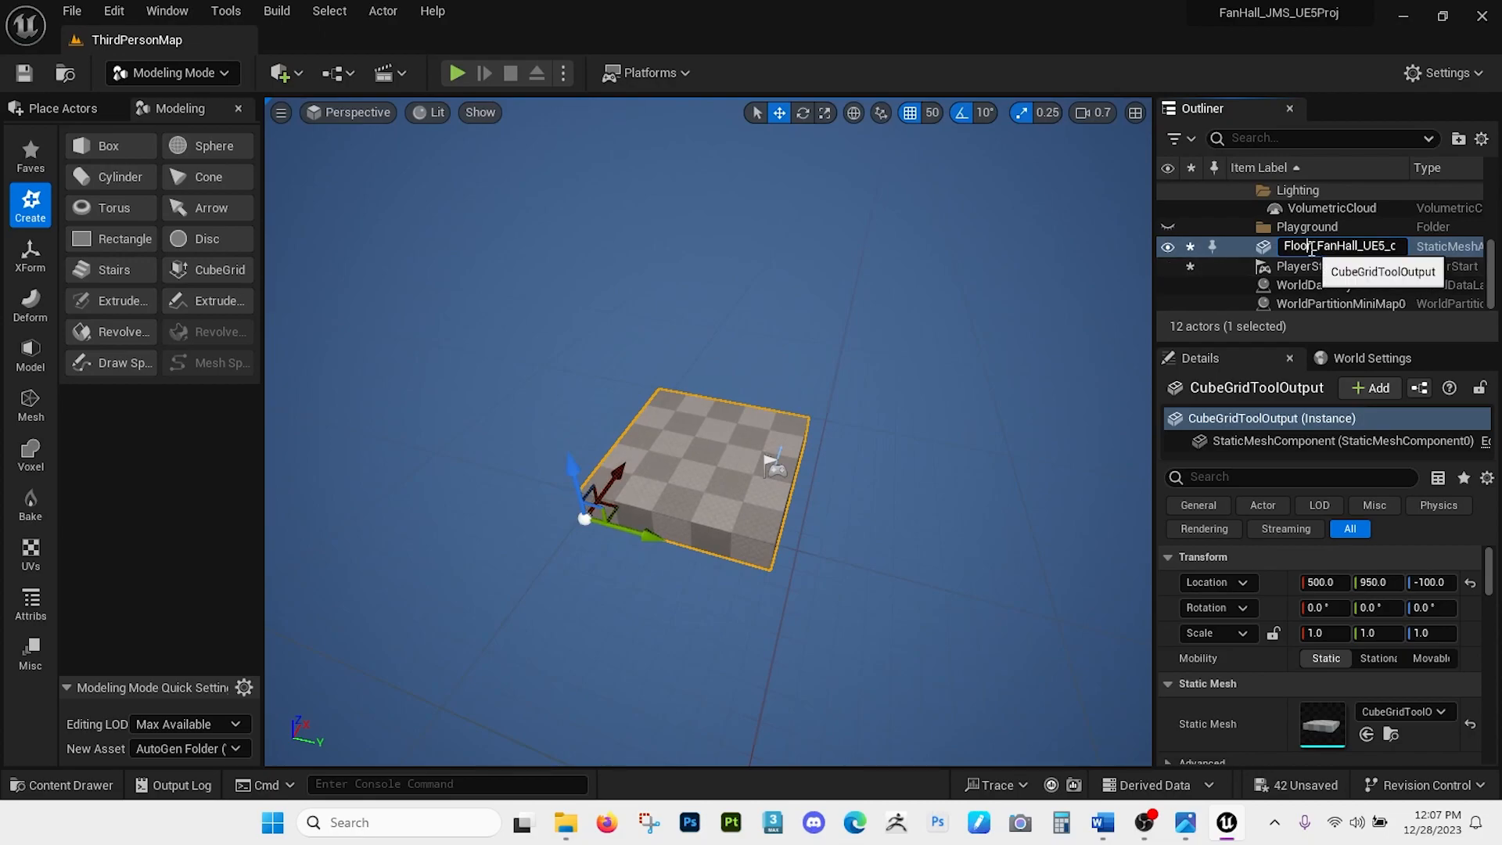
text(_)
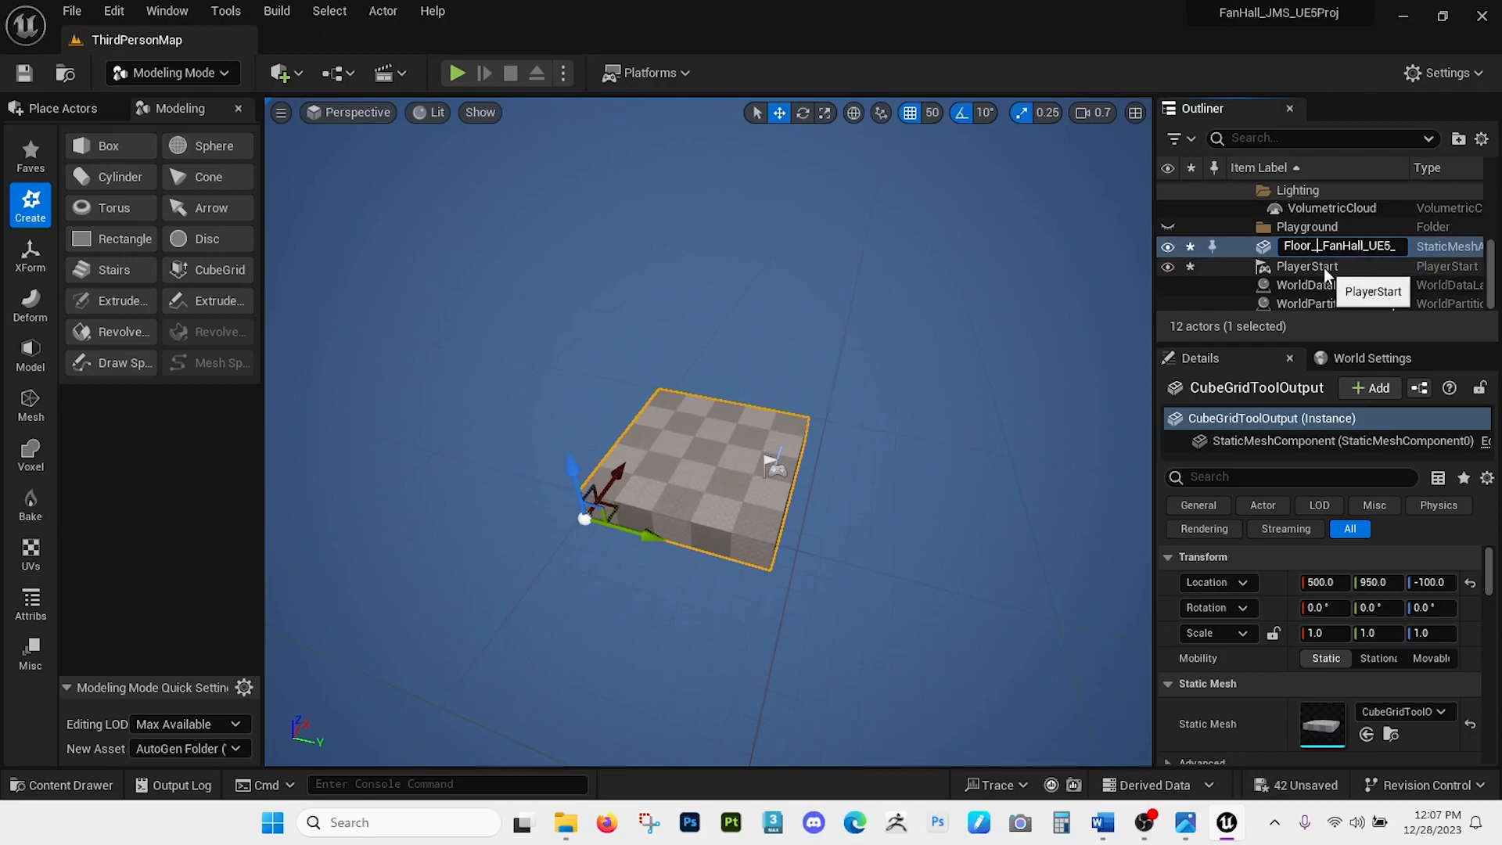
text(5x5x1)
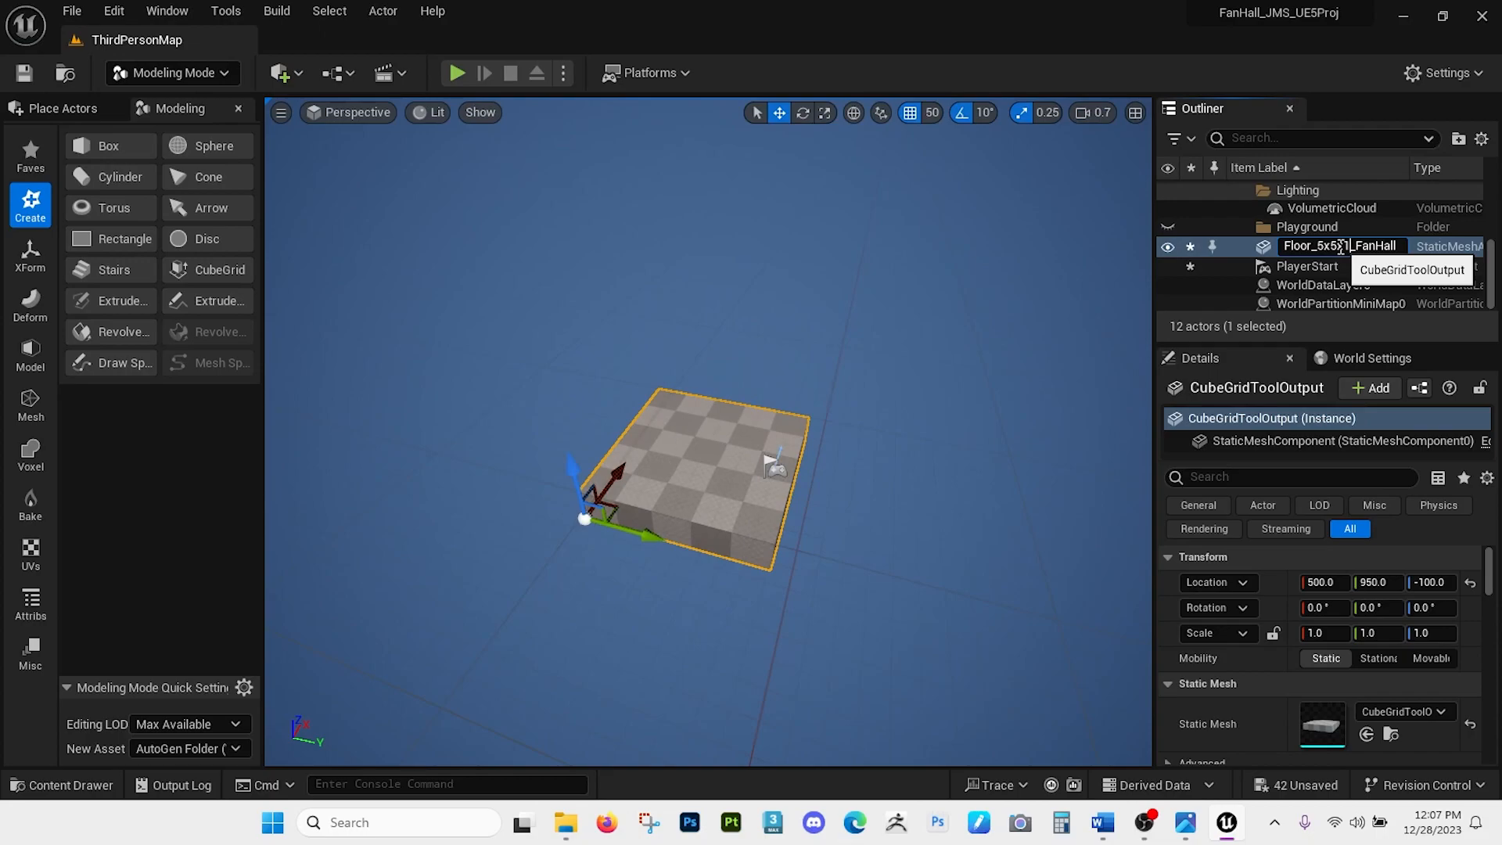
drag(1361, 248, 1391, 247)
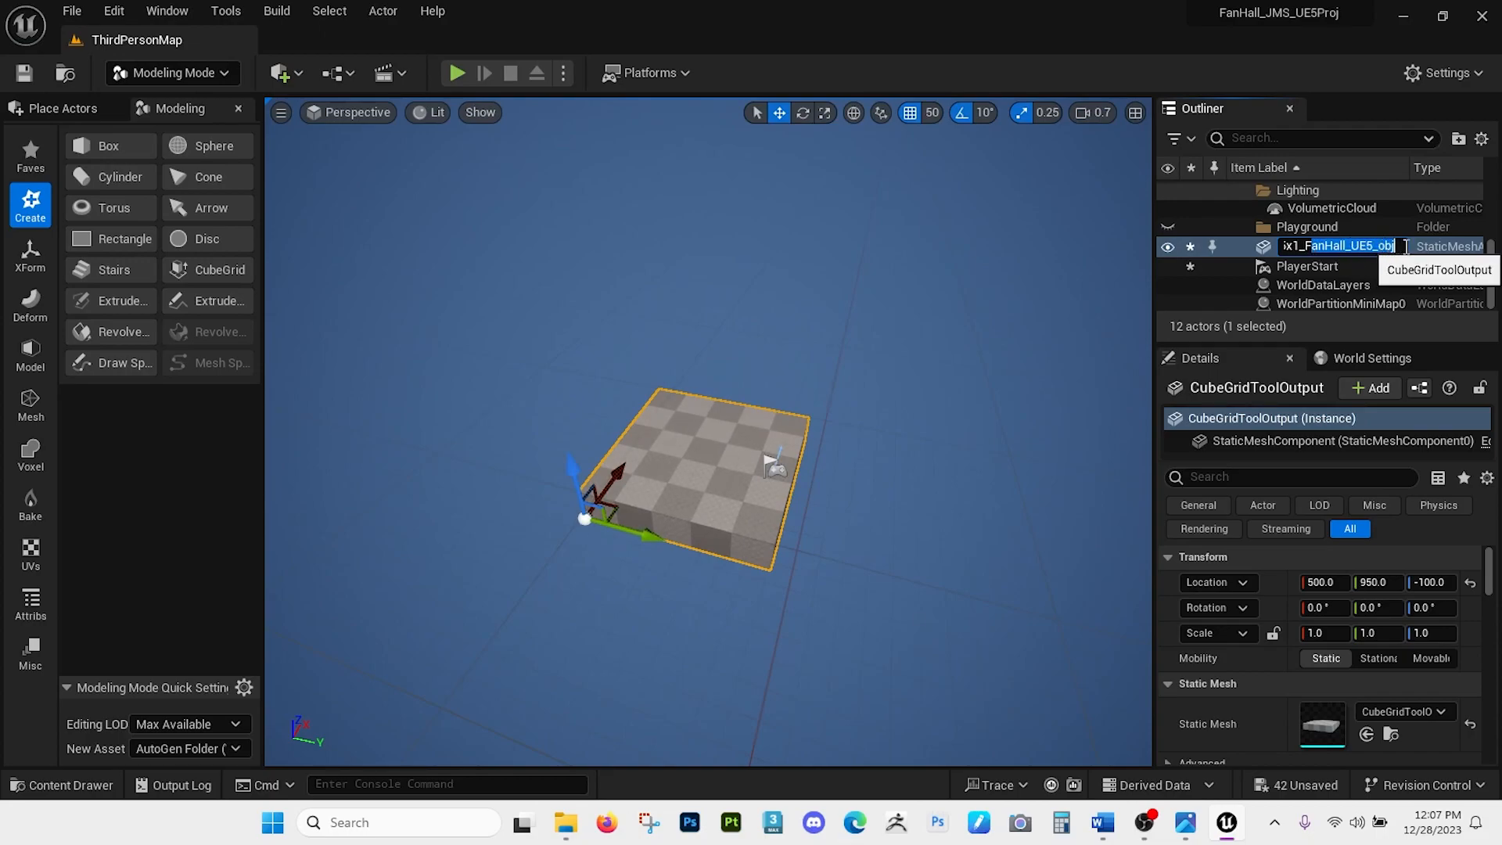
click(1390, 247)
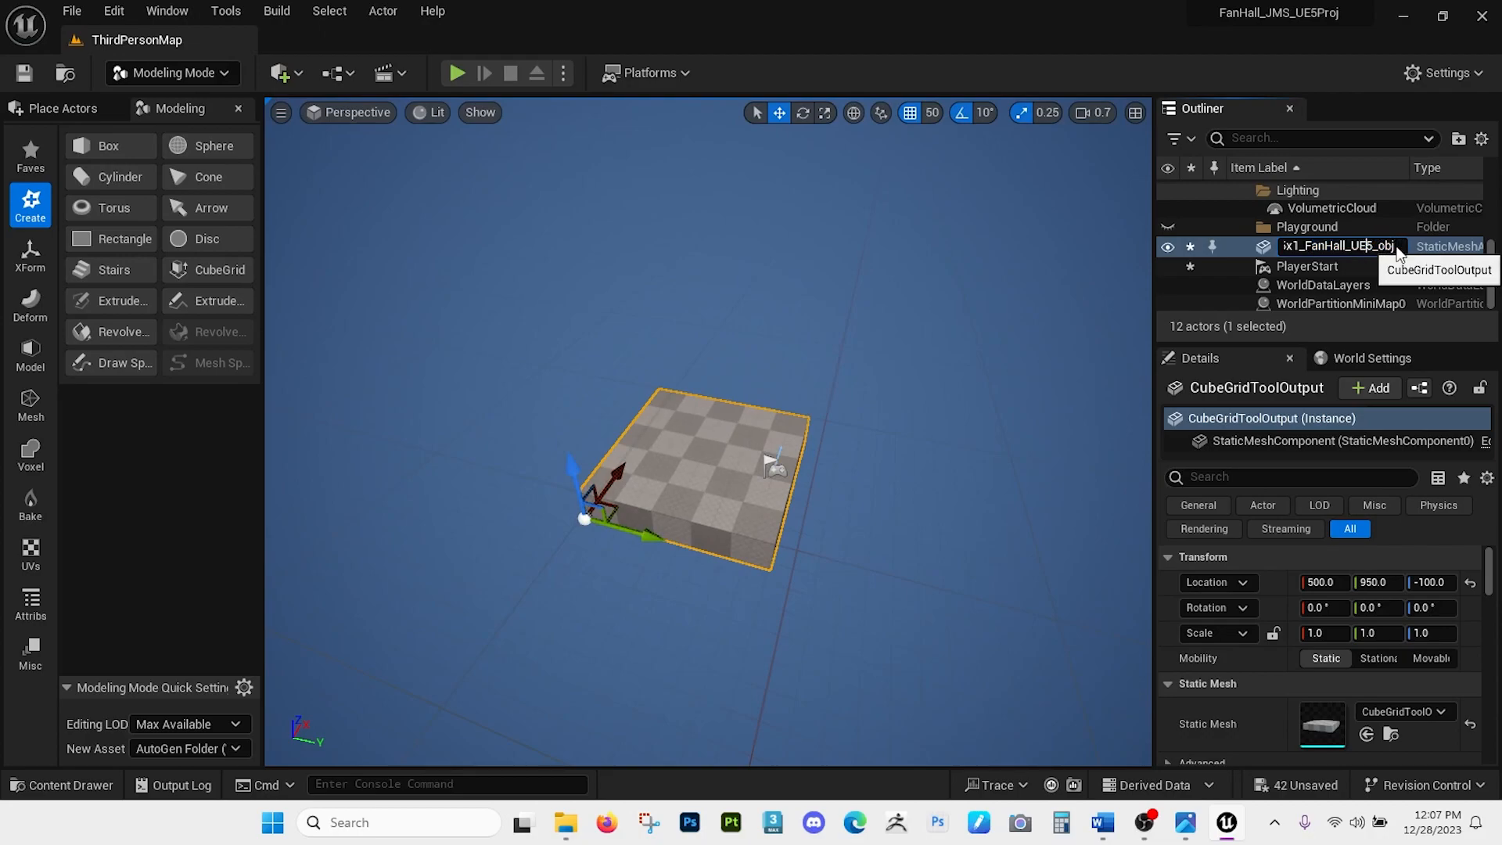
drag(1394, 247, 1242, 255)
key(ctrl+c)
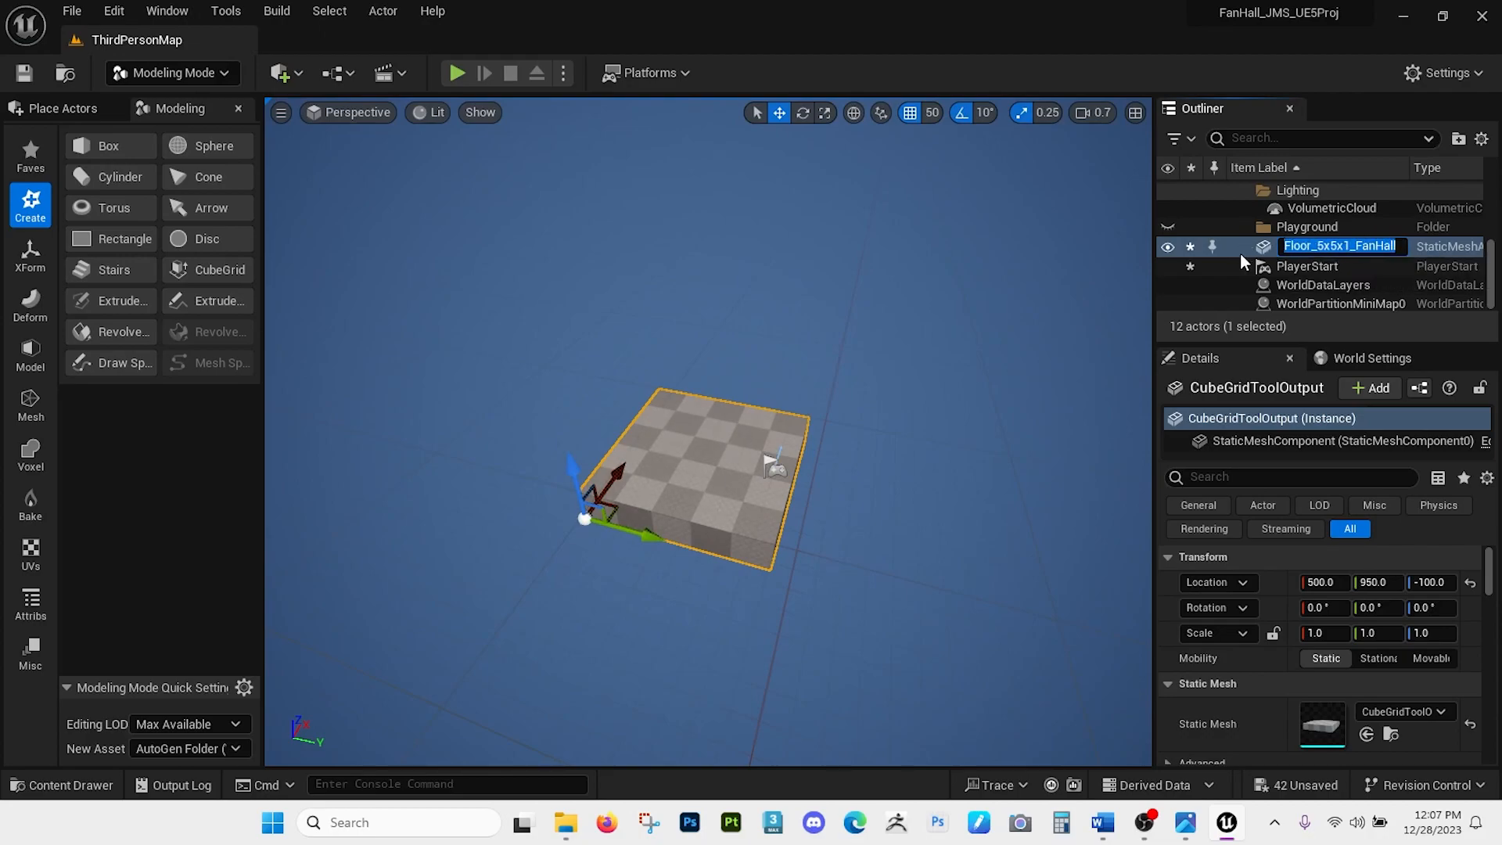
key(Return)
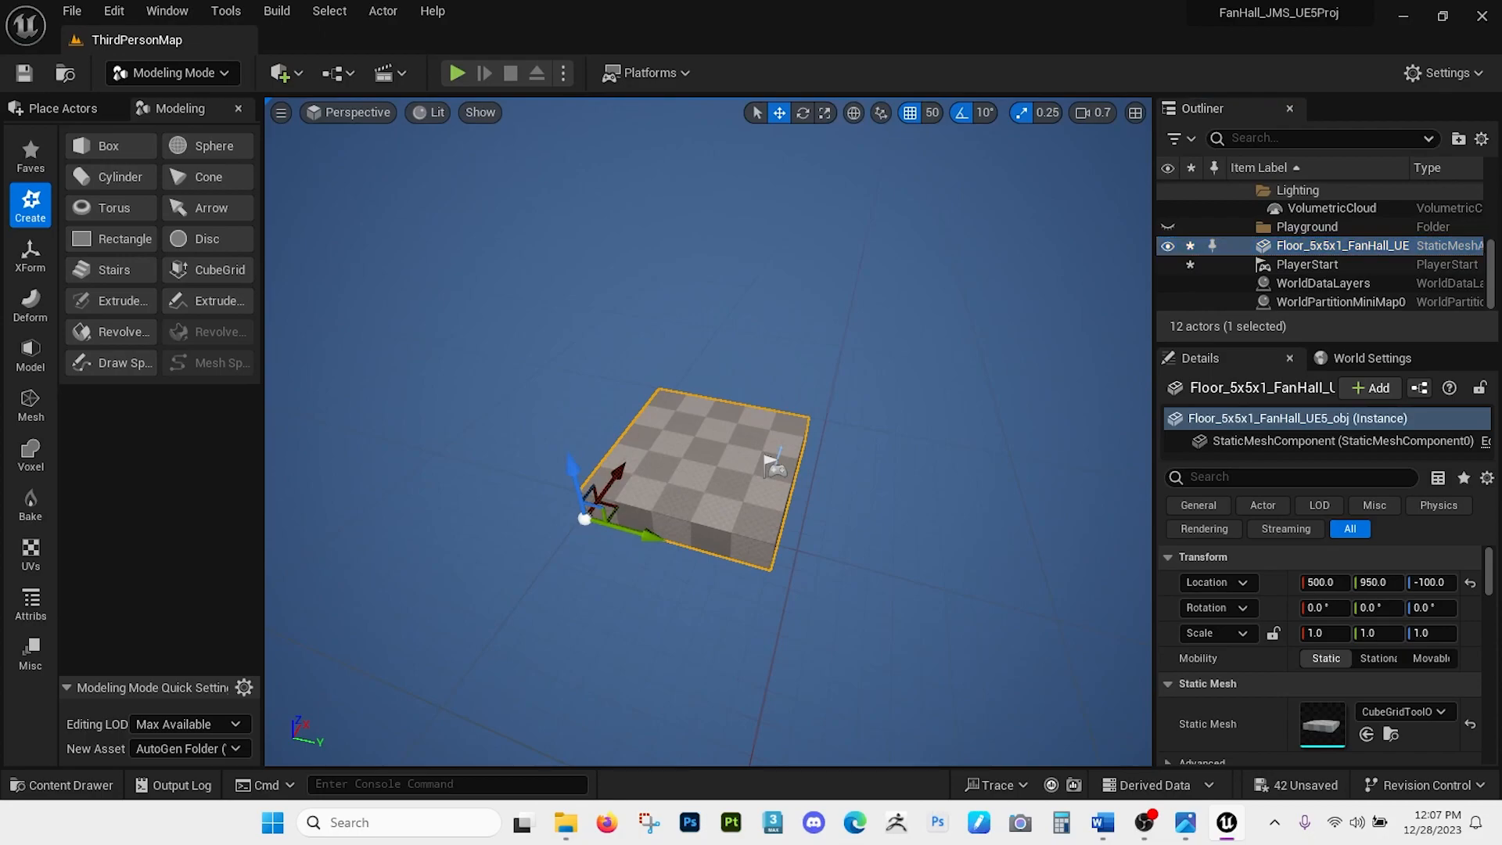
Duplicate the floor slab along Y, then duplicate the pair twice along X to form a 2 by 3 floor of adjoining slabs.
alt+drag(639, 532, 828, 578)
ctrl+click(721, 523)
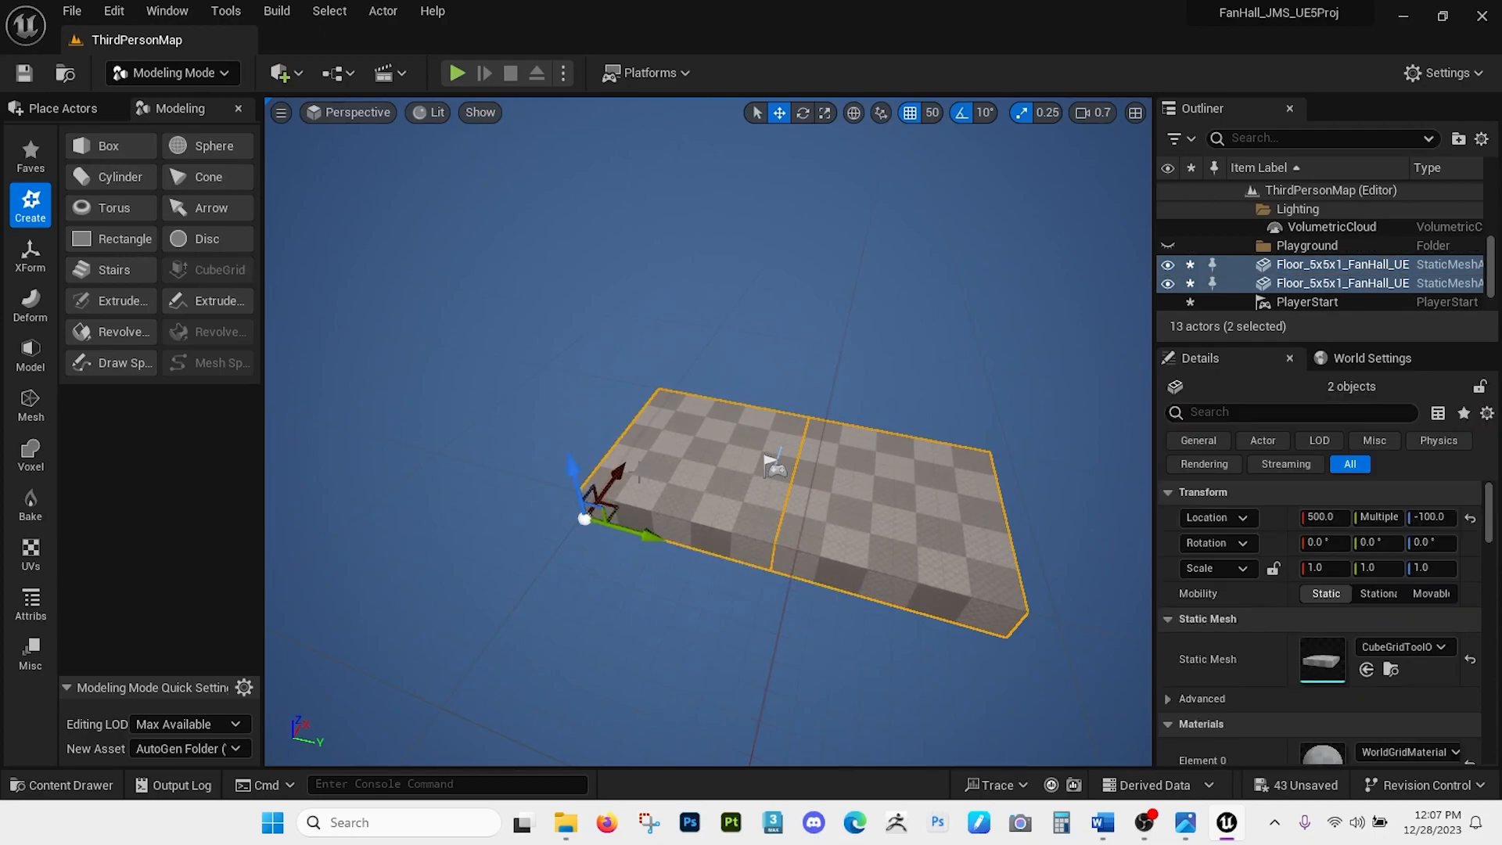
alt+drag(619, 467, 706, 387)
right_drag(707, 388, 751, 369)
alt+drag(775, 452, 854, 393)
right_drag(720, 486, 798, 435)
Play-test the level with the character standing on the enlarged floor, and stop the session.
click(457, 74)
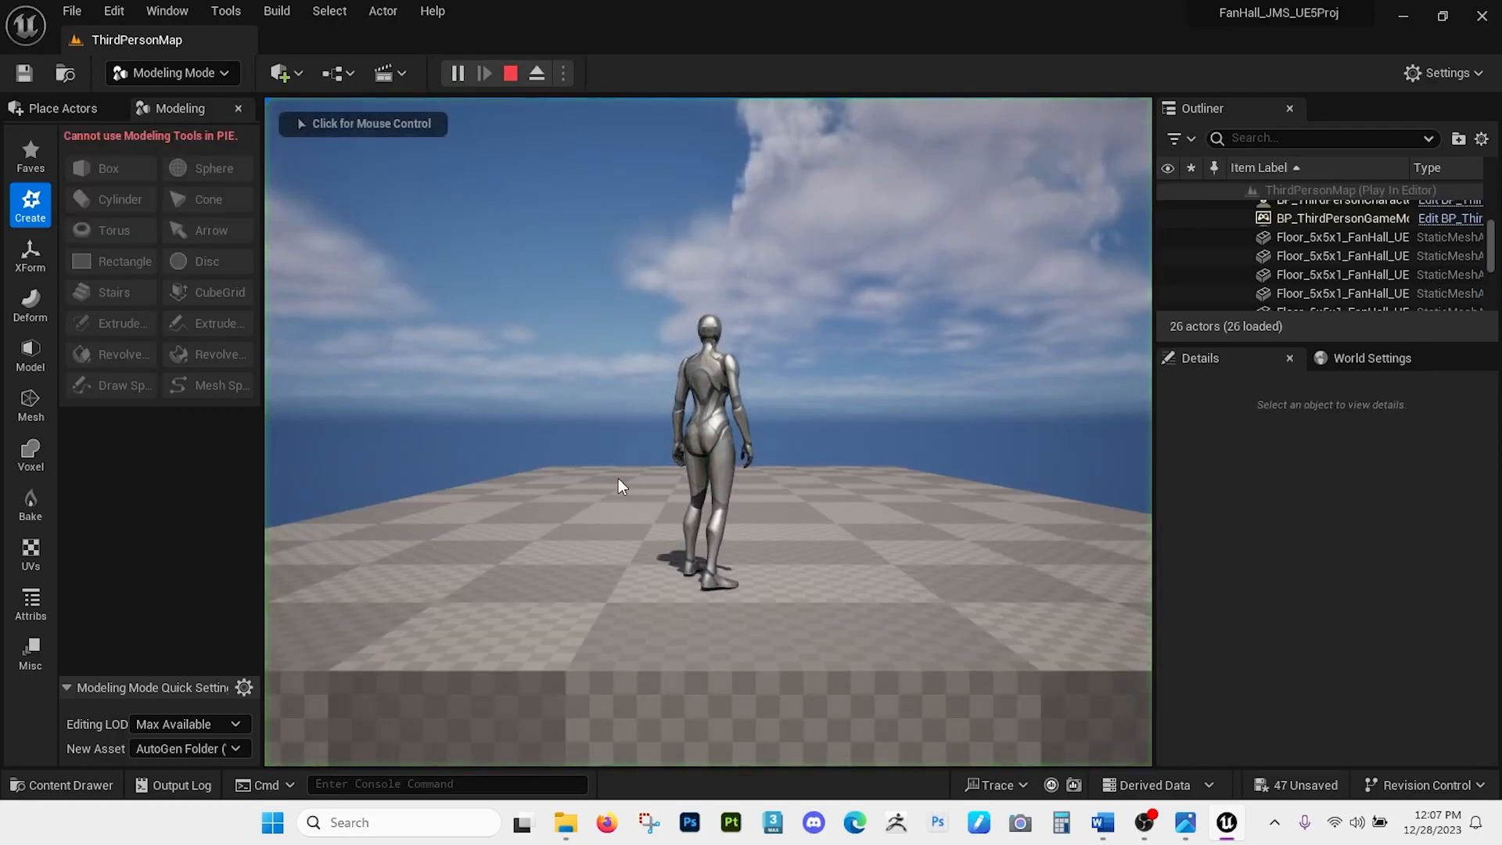
key(Escape)
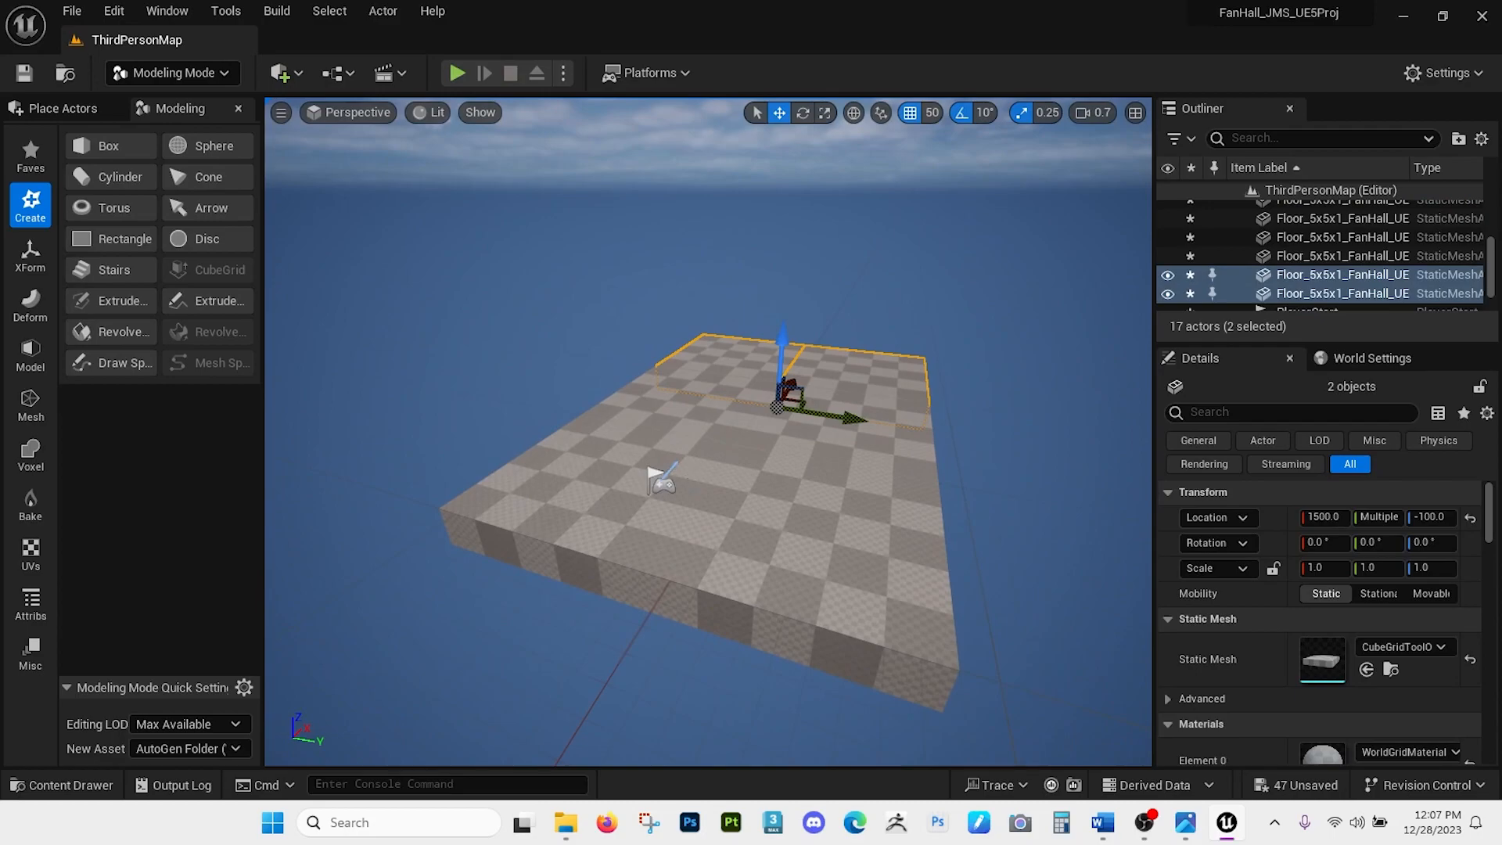
right_drag(708, 431, 676, 458)
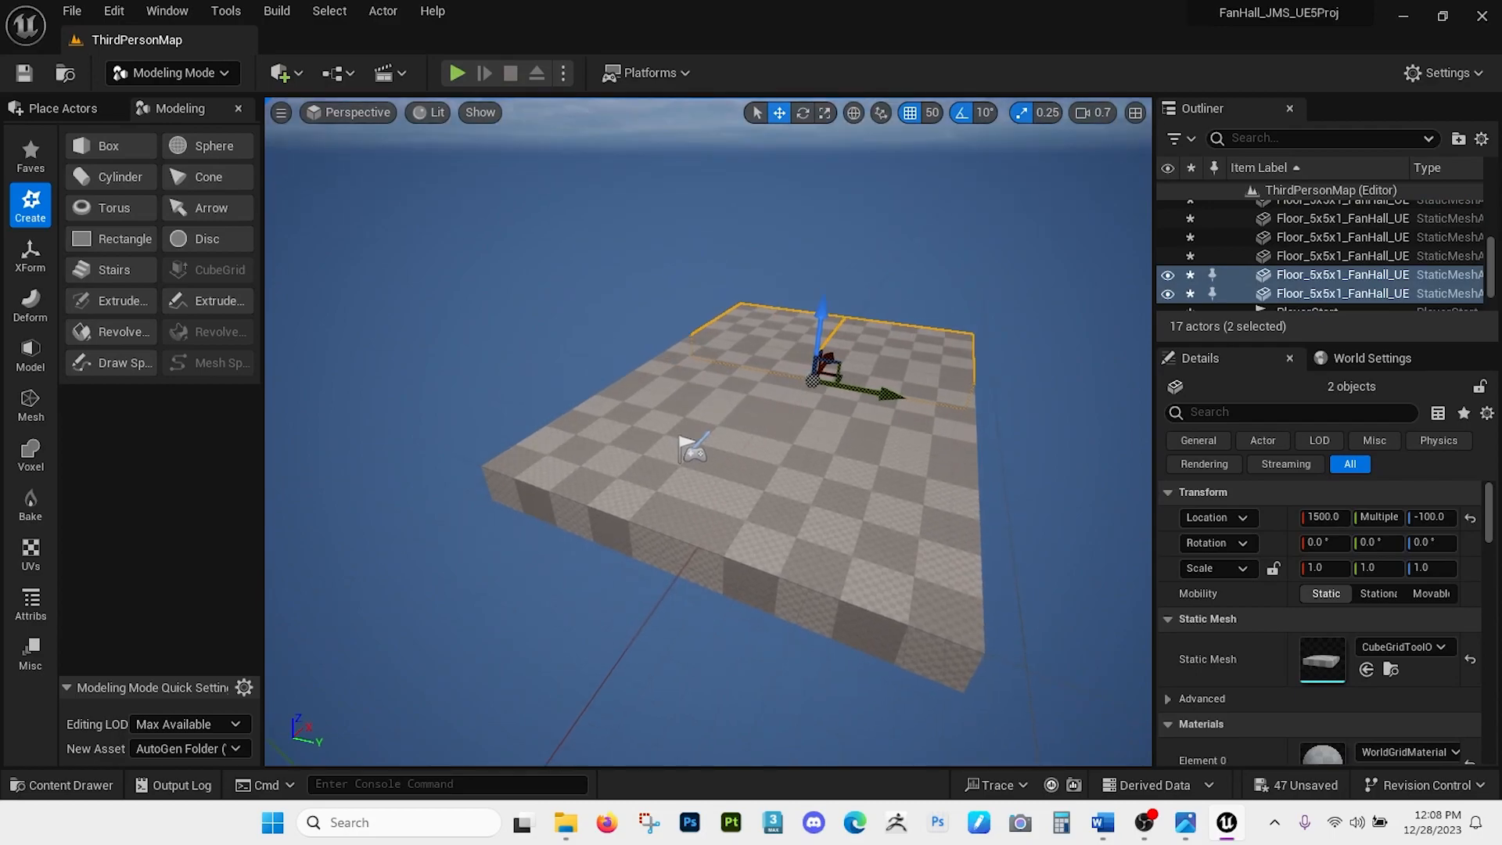
With the CubeGrid tool, raise a row of five cells along the floor's side edge into a wall five blocks high and accept it.
click(996, 401)
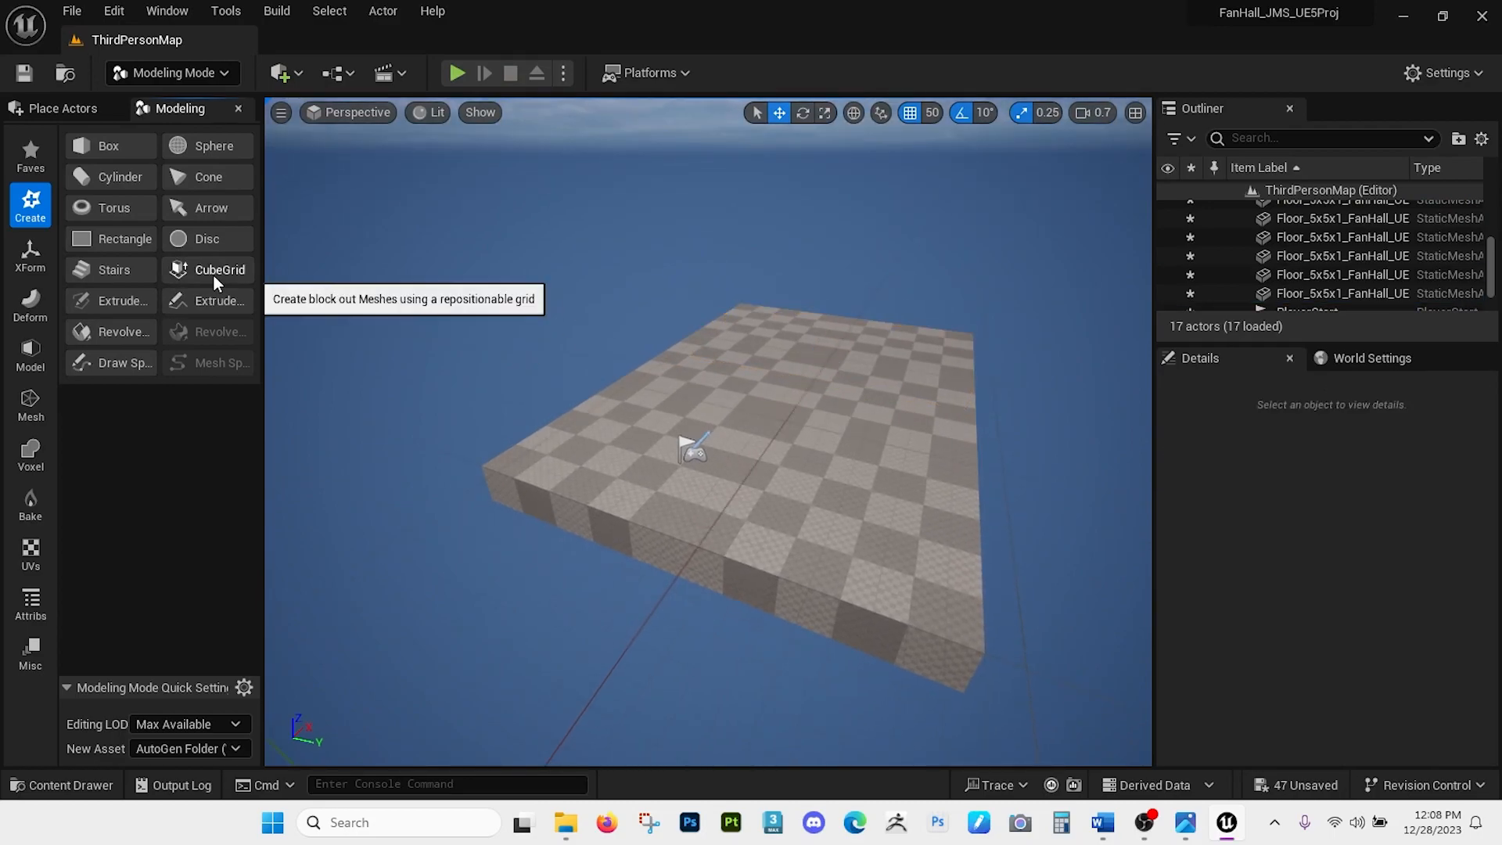
click(213, 276)
right_drag(510, 461, 469, 436)
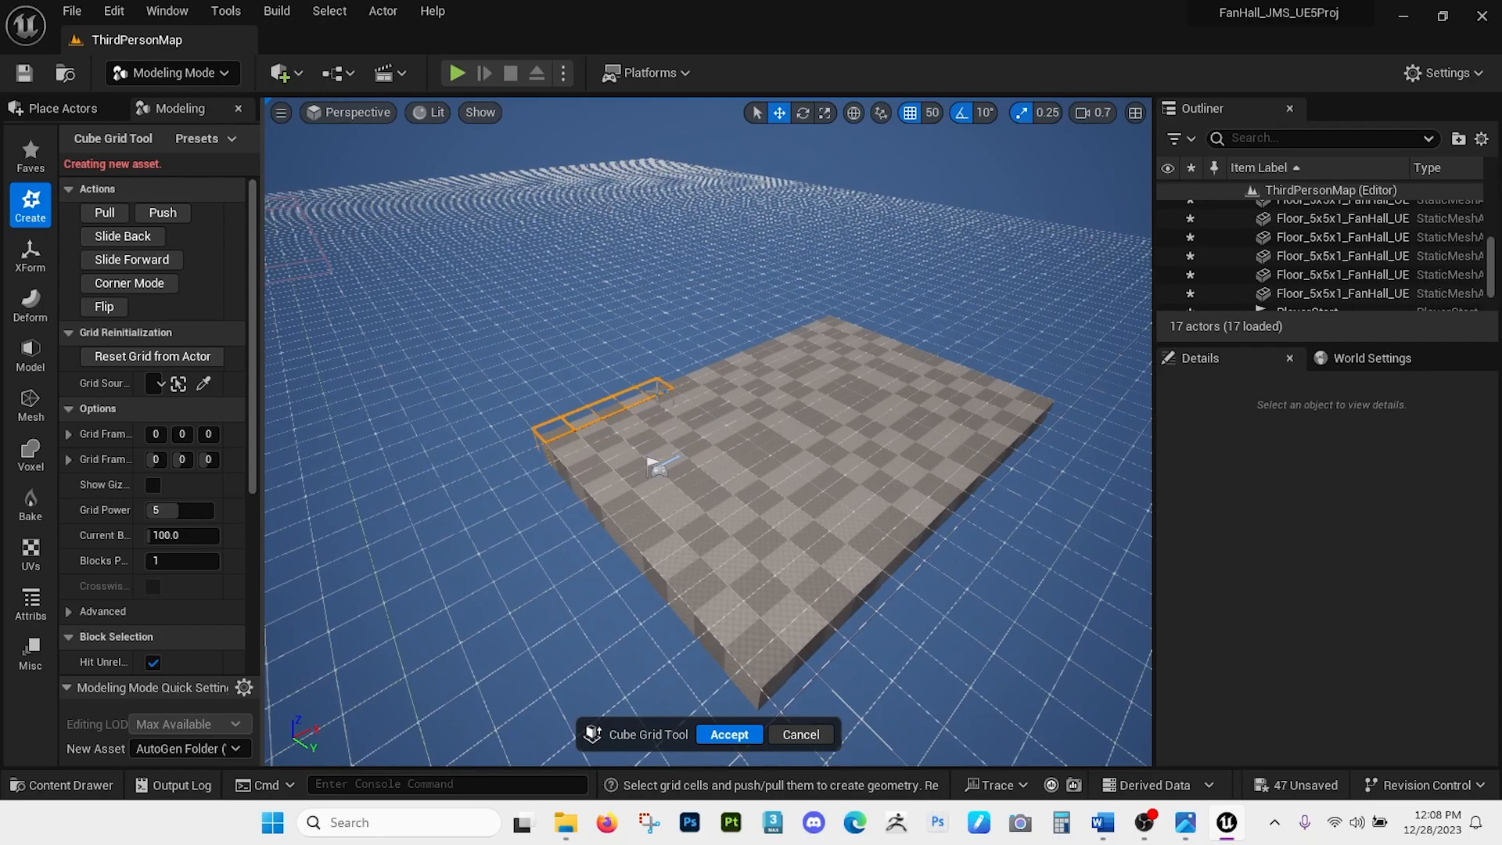
ctrl+drag(656, 377, 646, 252)
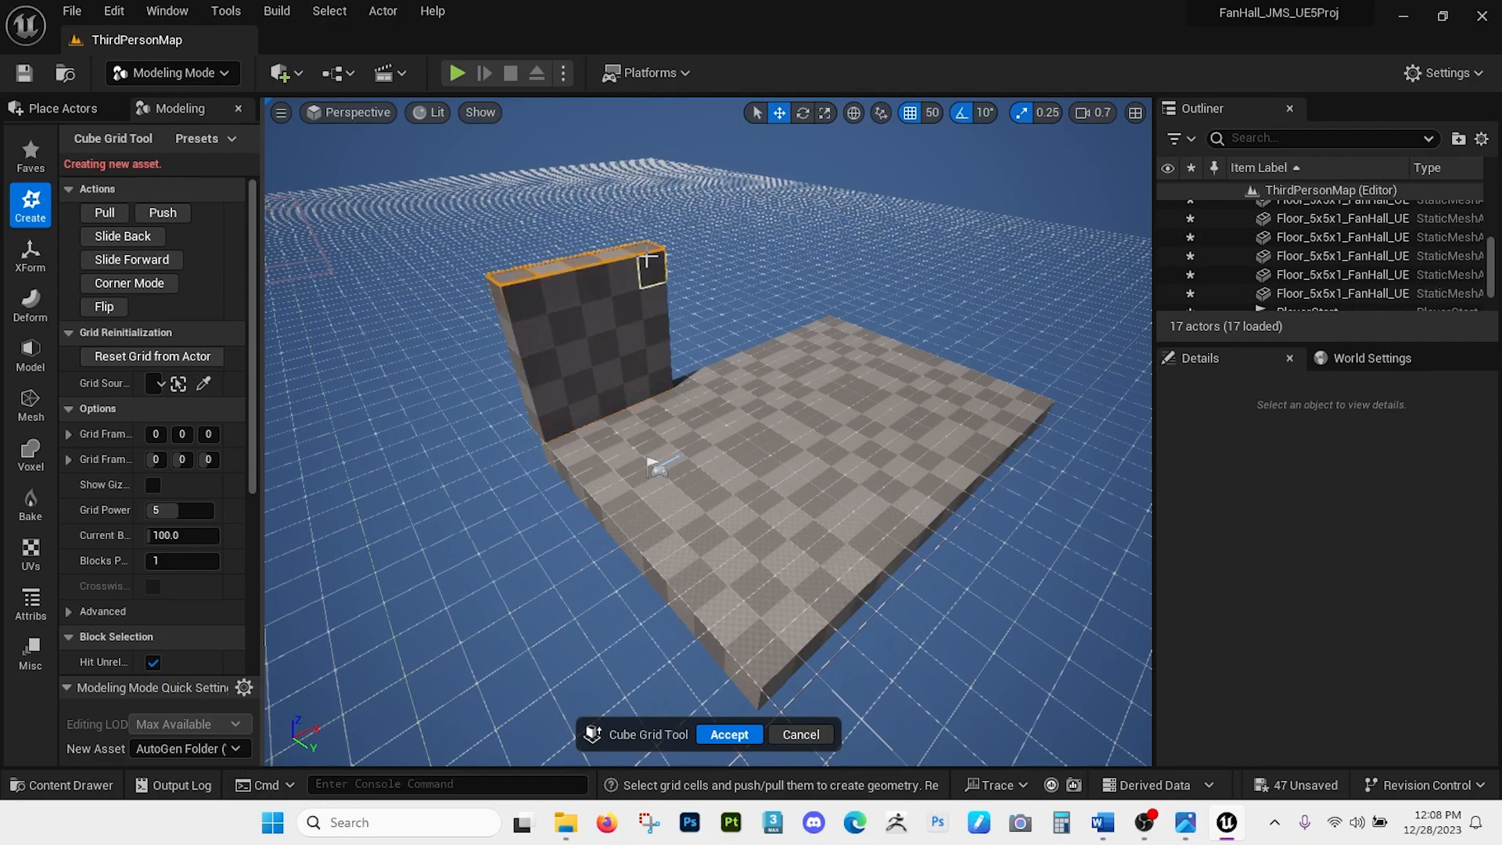
click(743, 736)
Rename the new wall mesh with the copied name Floor_5x5x1_FanHall_UE5_obj.
right_click(625, 355)
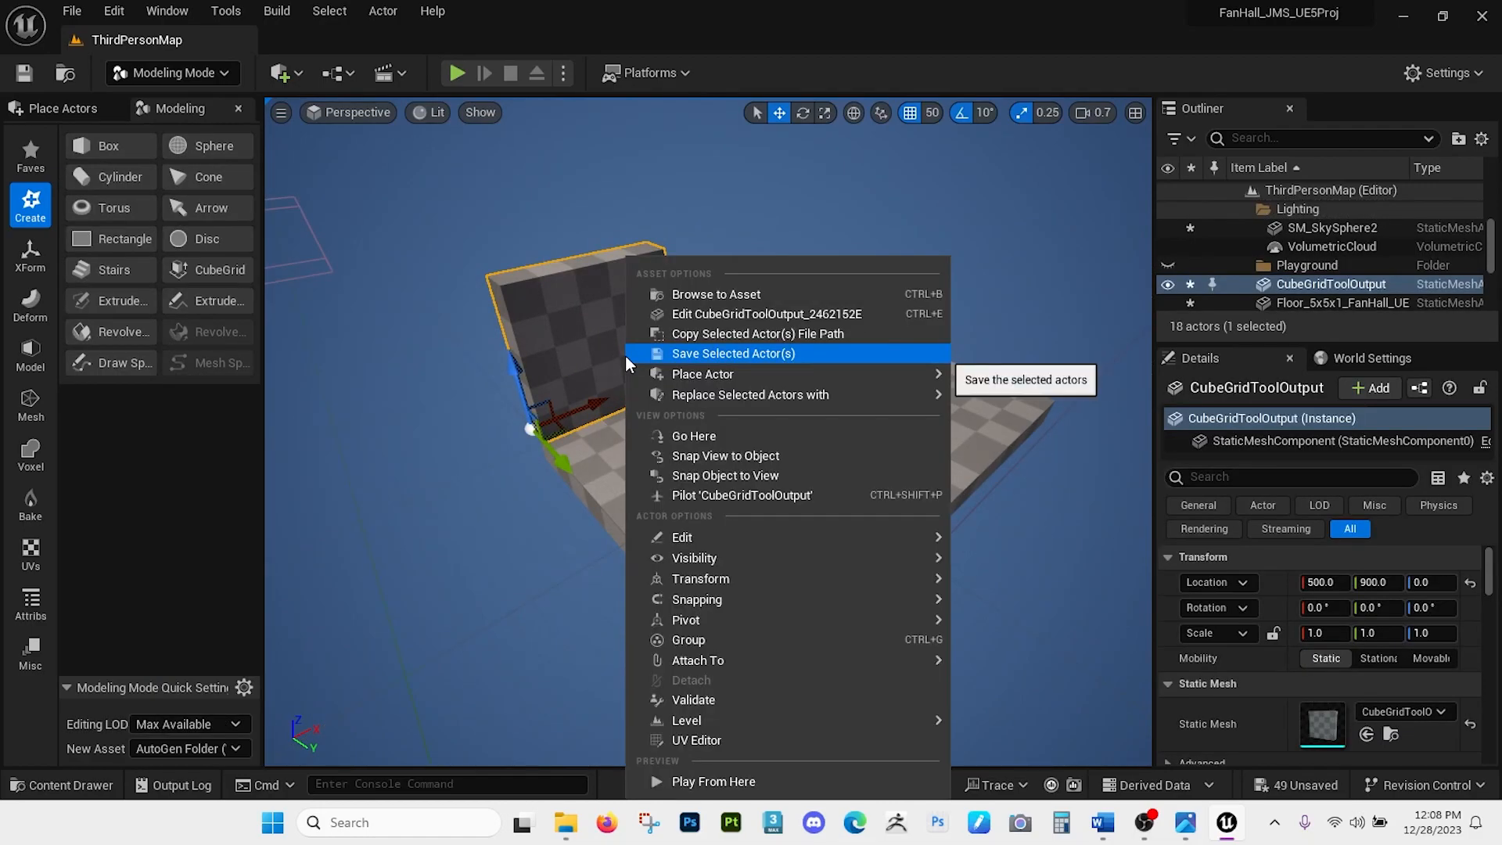
mouse_move(758, 543)
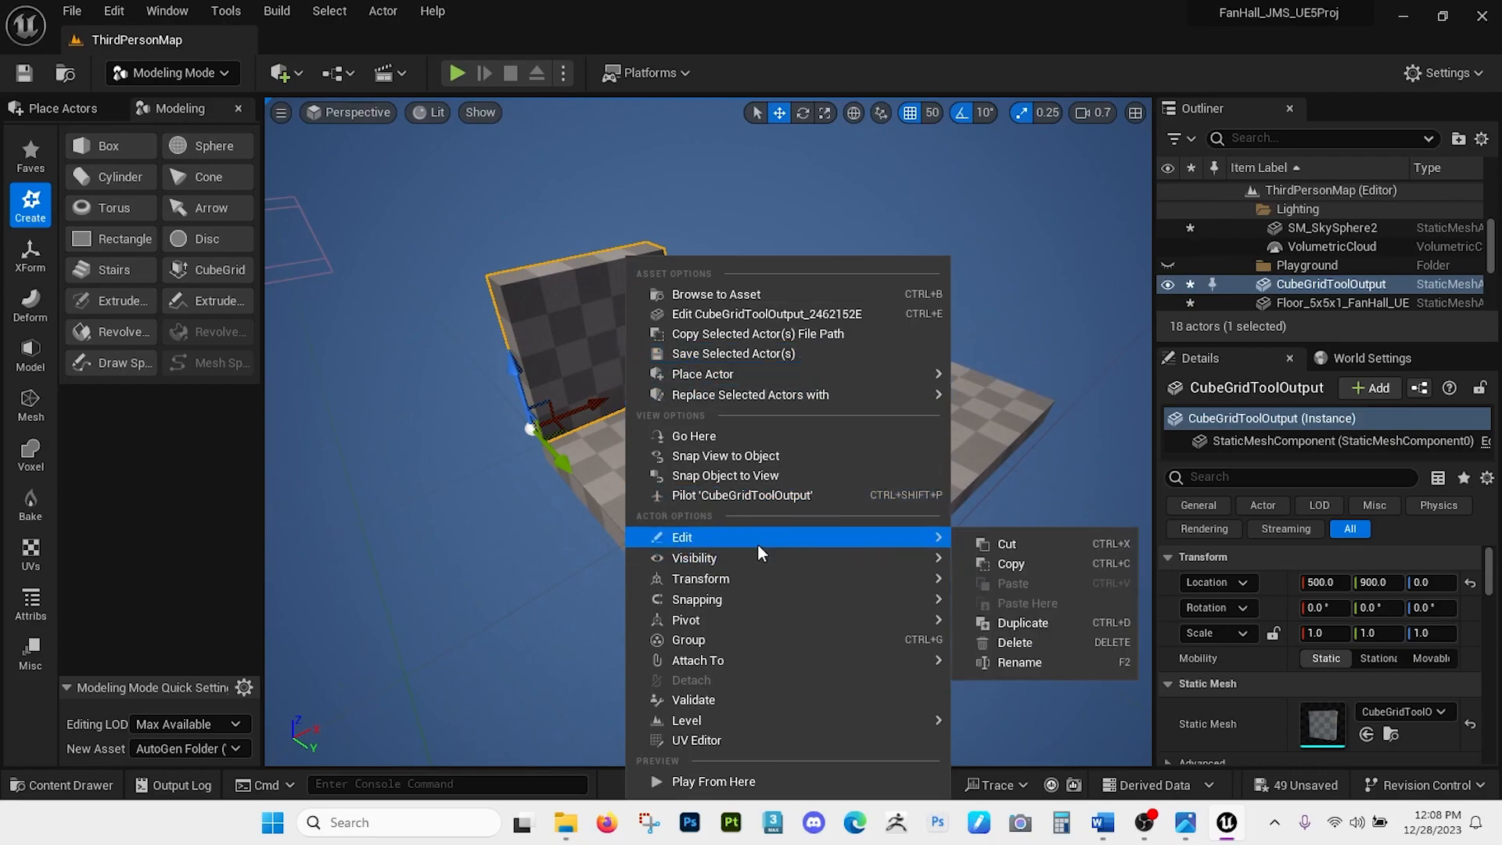
click(1019, 661)
key(ctrl+v)
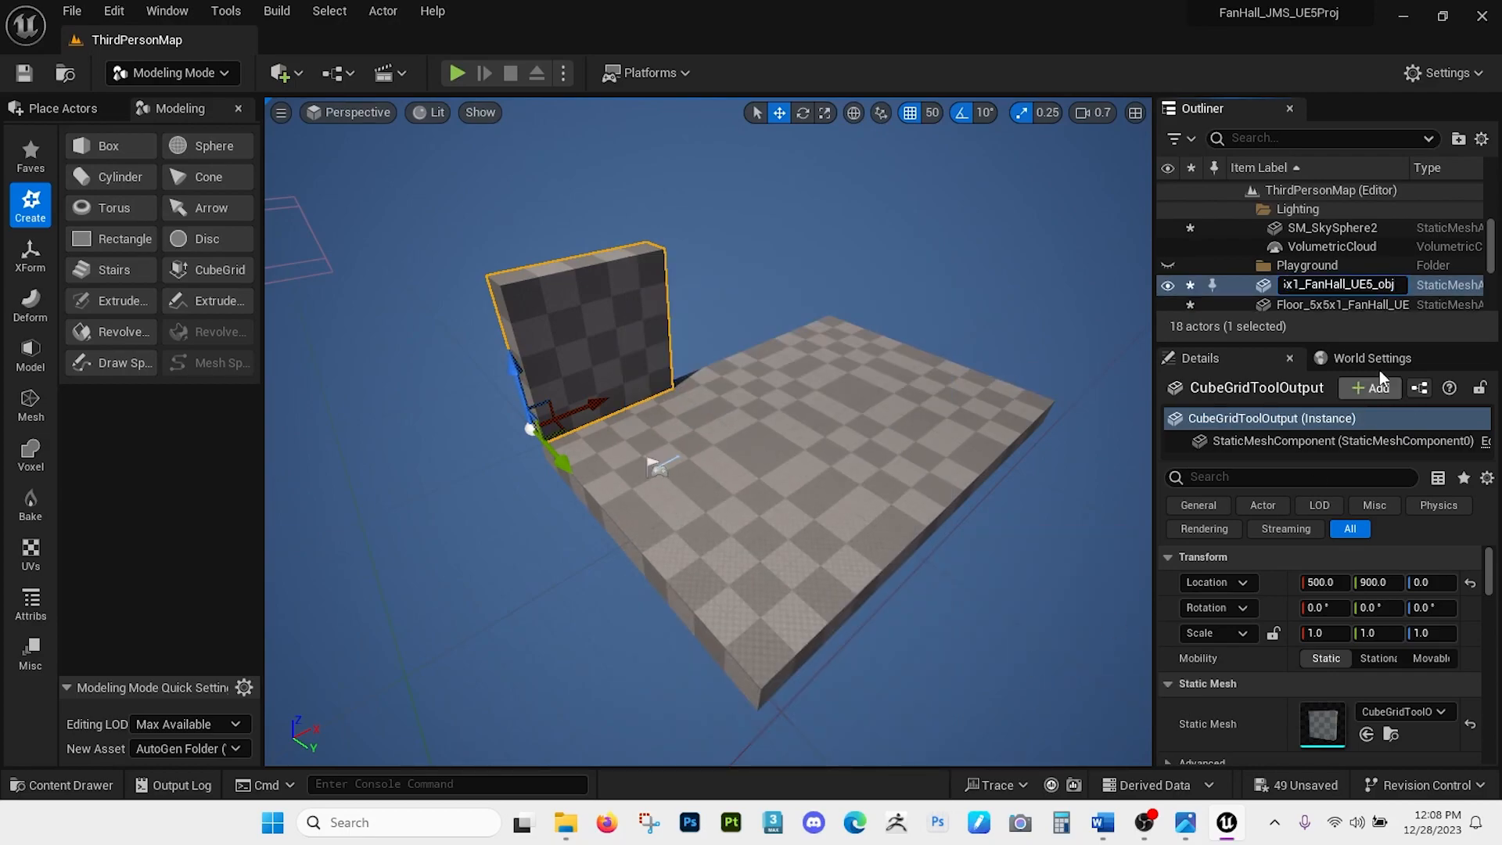
key(Return)
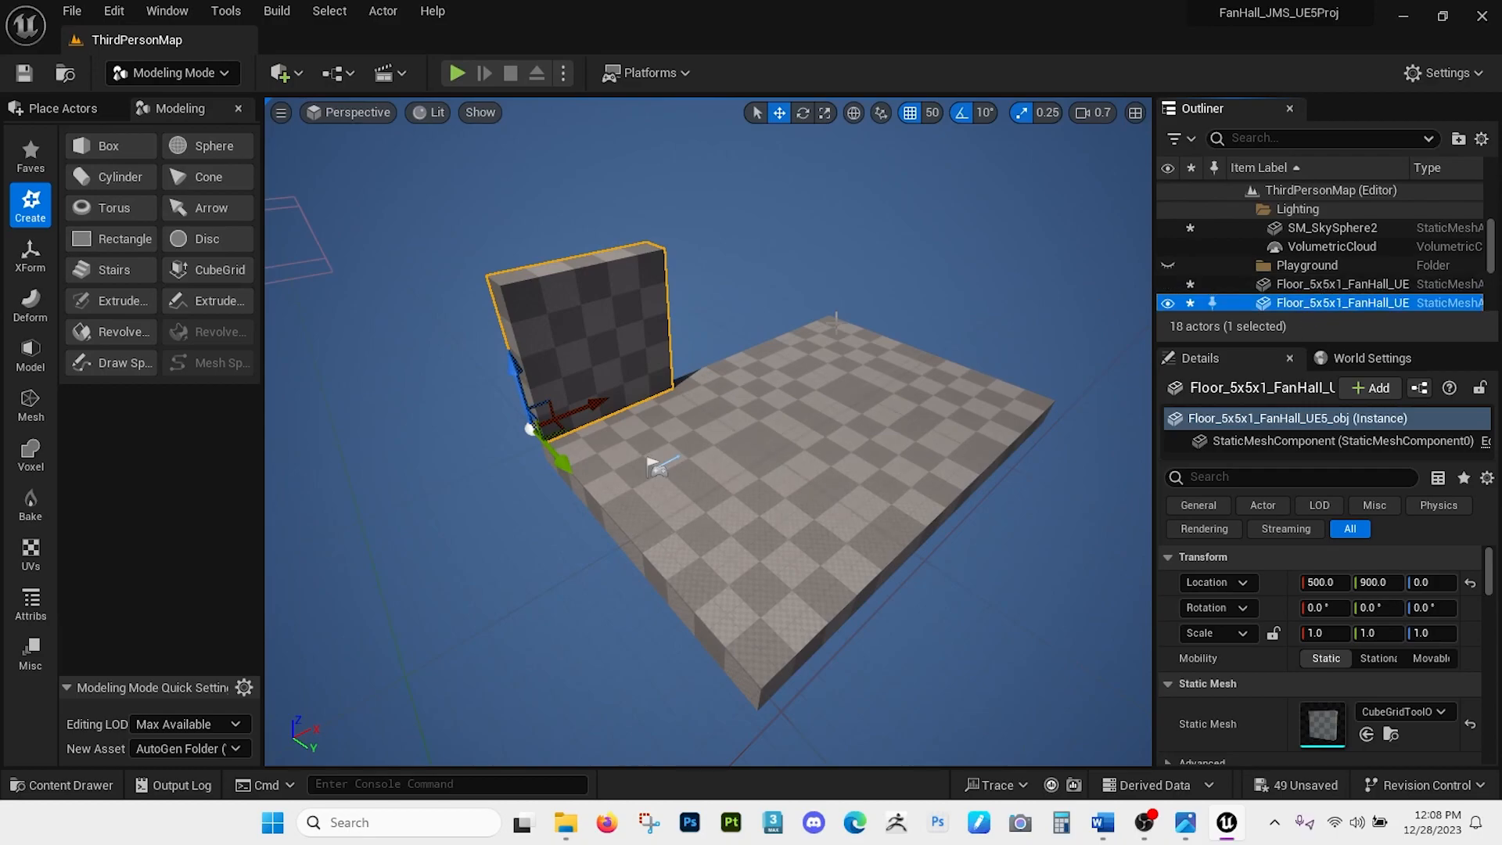
Change the beginning of the wall's name so that it reads Wall_5x1x5_FanHall_UE5_obj.
right_click(603, 321)
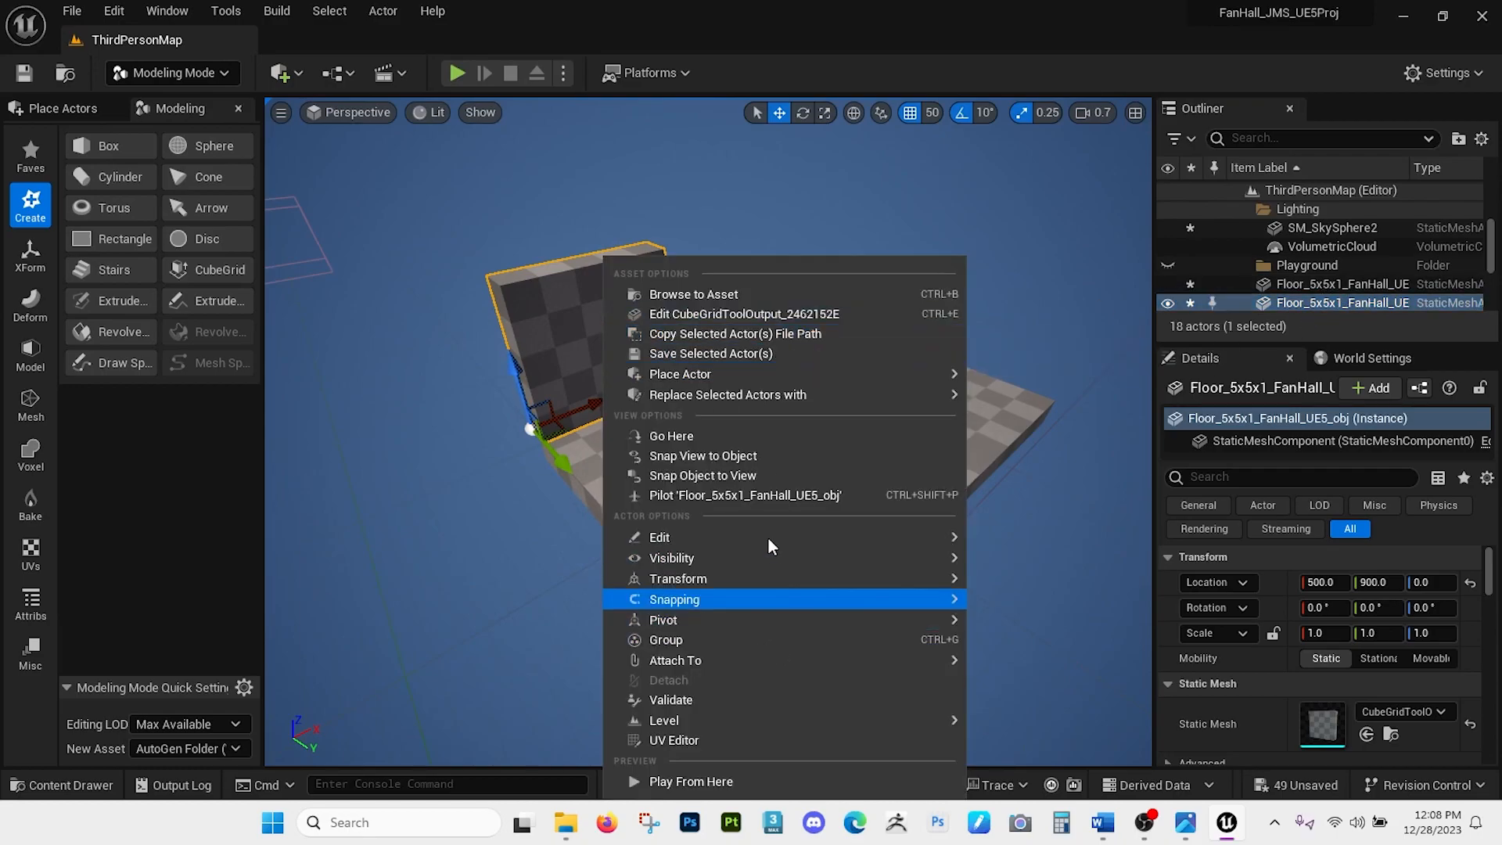
mouse_move(764, 537)
click(1030, 662)
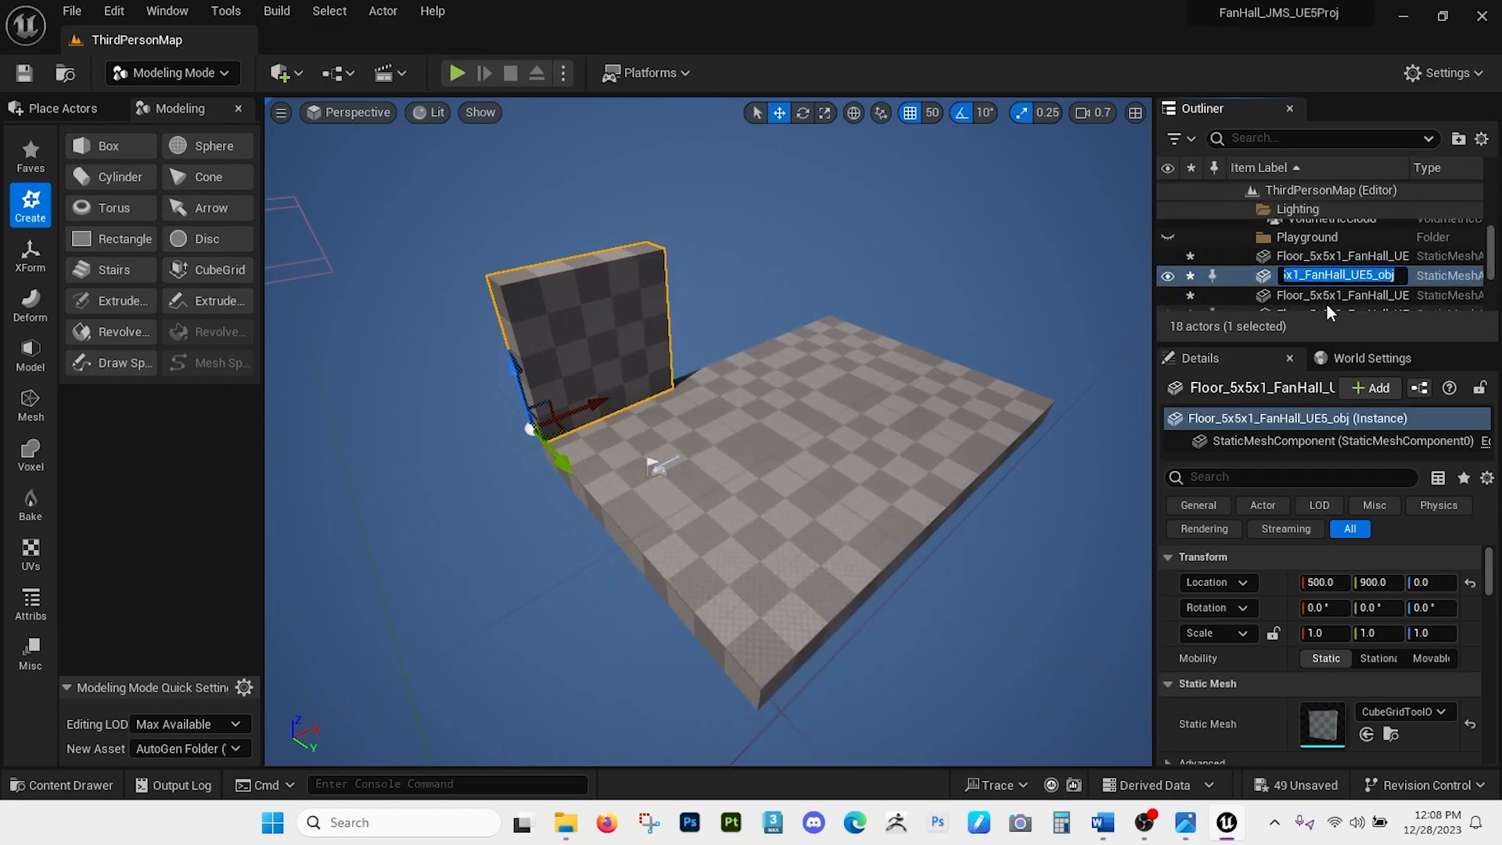
click(1307, 274)
mouse_move(1301, 273)
mouse_down()
mouse_move(1259, 272)
mouse_move(1275, 274)
mouse_up()
text(Wall_5x1x5)
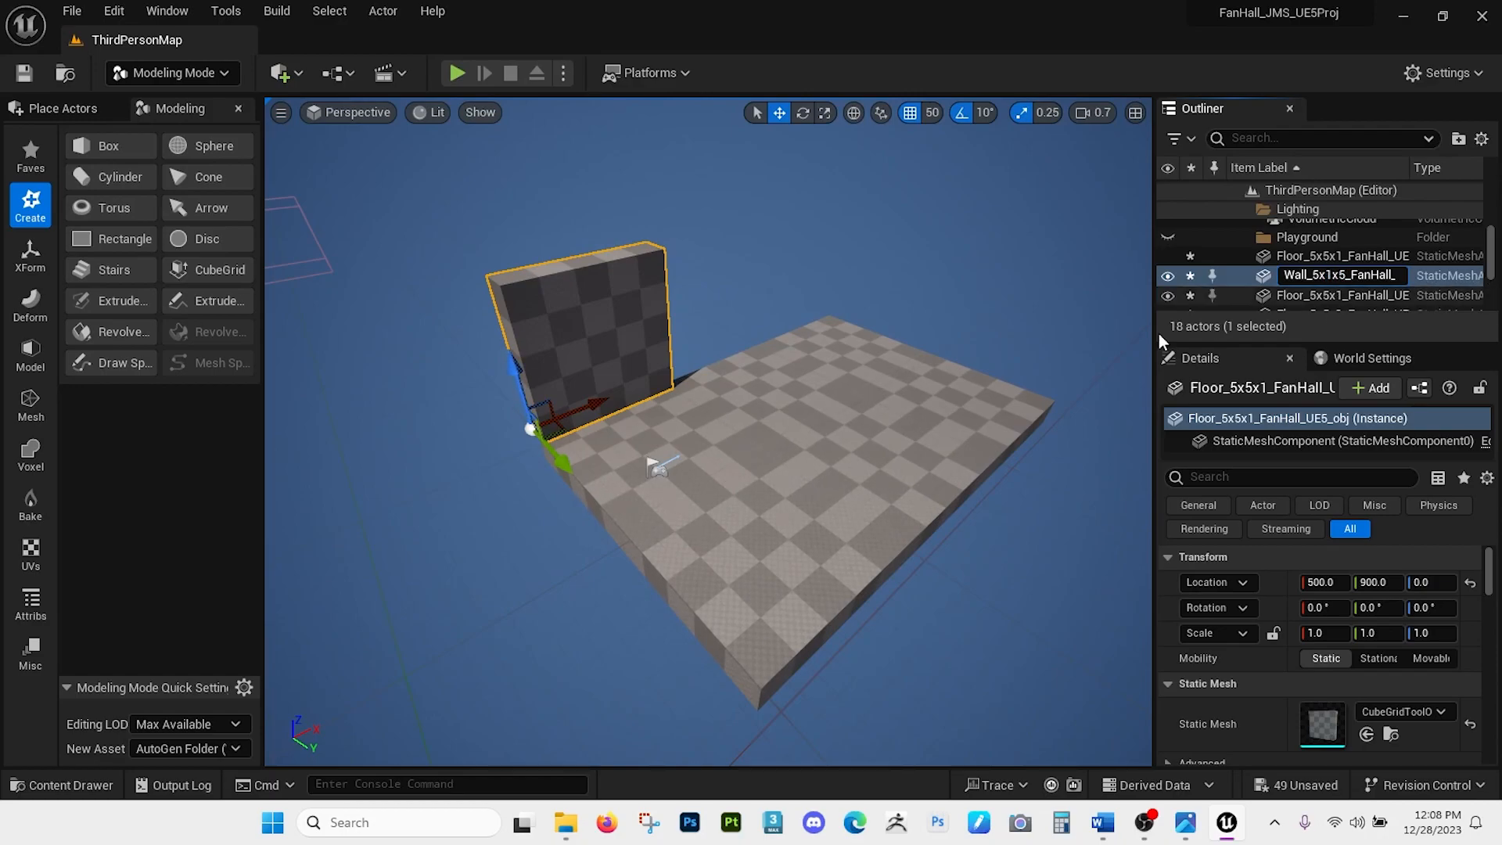
key(Return)
Shift the two front floor slabs 50 units along Y, lining the first up with the wall and placing the second at Y 1400.
right_drag(655, 383, 665, 348)
key(a)
key(q)
click(639, 517)
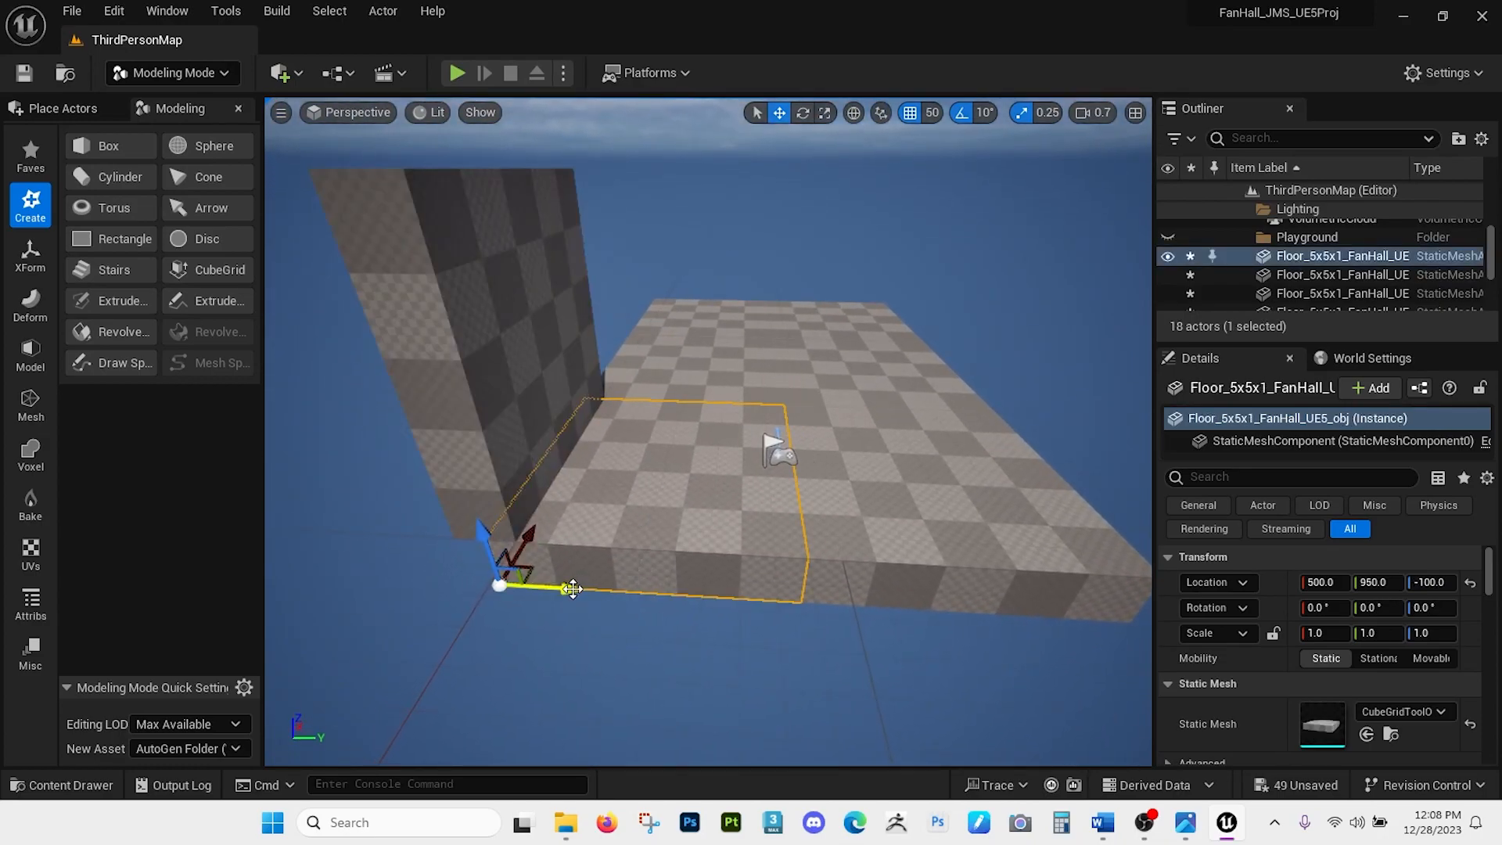
drag(565, 589, 545, 585)
click(843, 572)
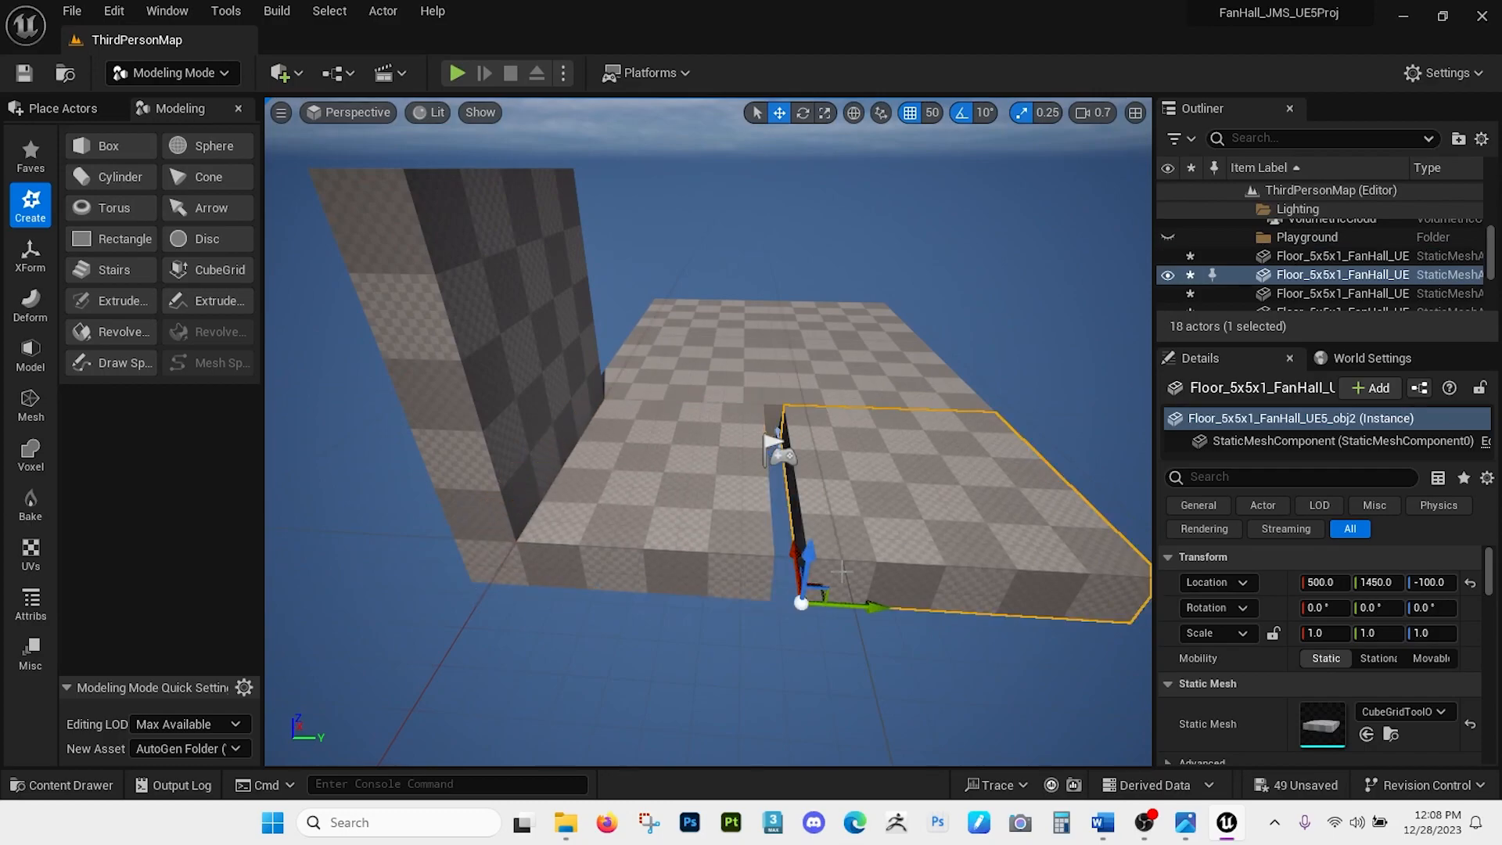
drag(843, 599, 810, 601)
scroll(809, 601, down, 4)
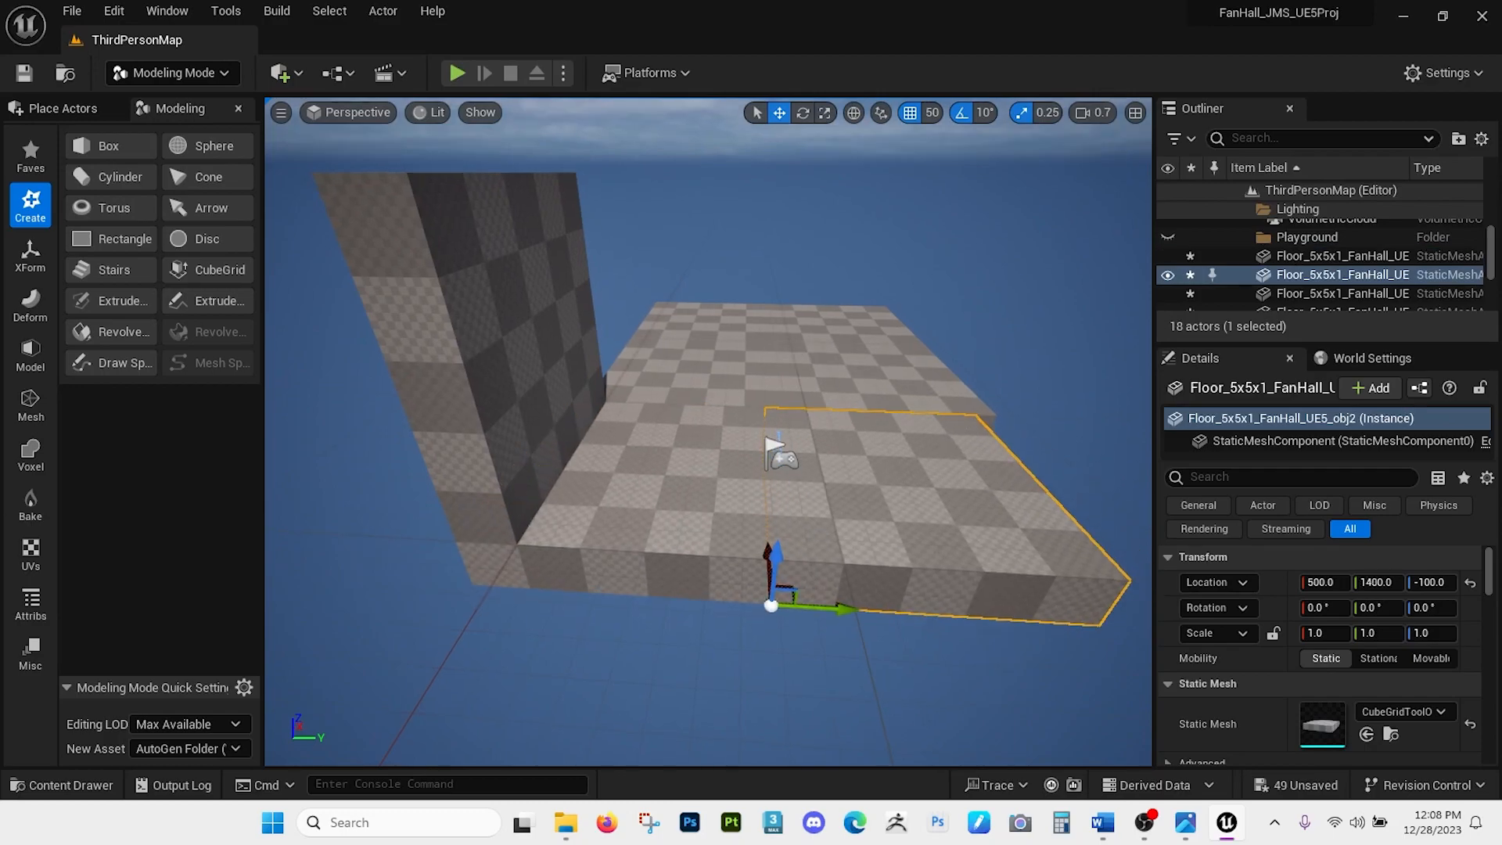
Select the four remaining floor slabs and move them along Y into line with the two front slabs.
click(743, 450)
shift+click(835, 439)
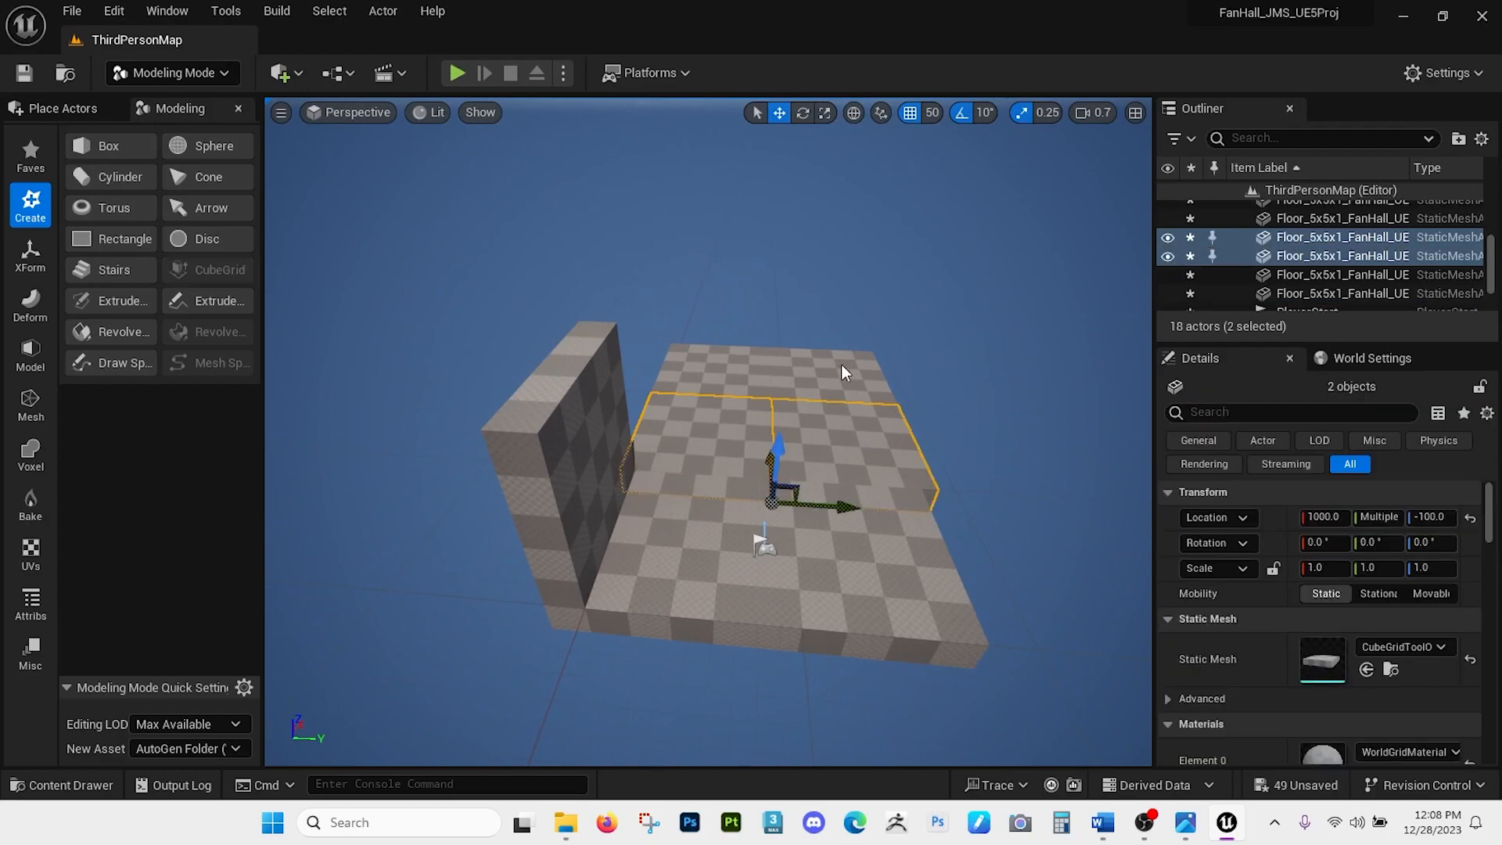
shift+click(843, 365)
shift+click(748, 390)
drag(703, 415, 689, 416)
Duplicate the wall along X so that three wall pieces line the full length of the floor's side.
right_drag(689, 459, 610, 459)
key(d)
click(620, 470)
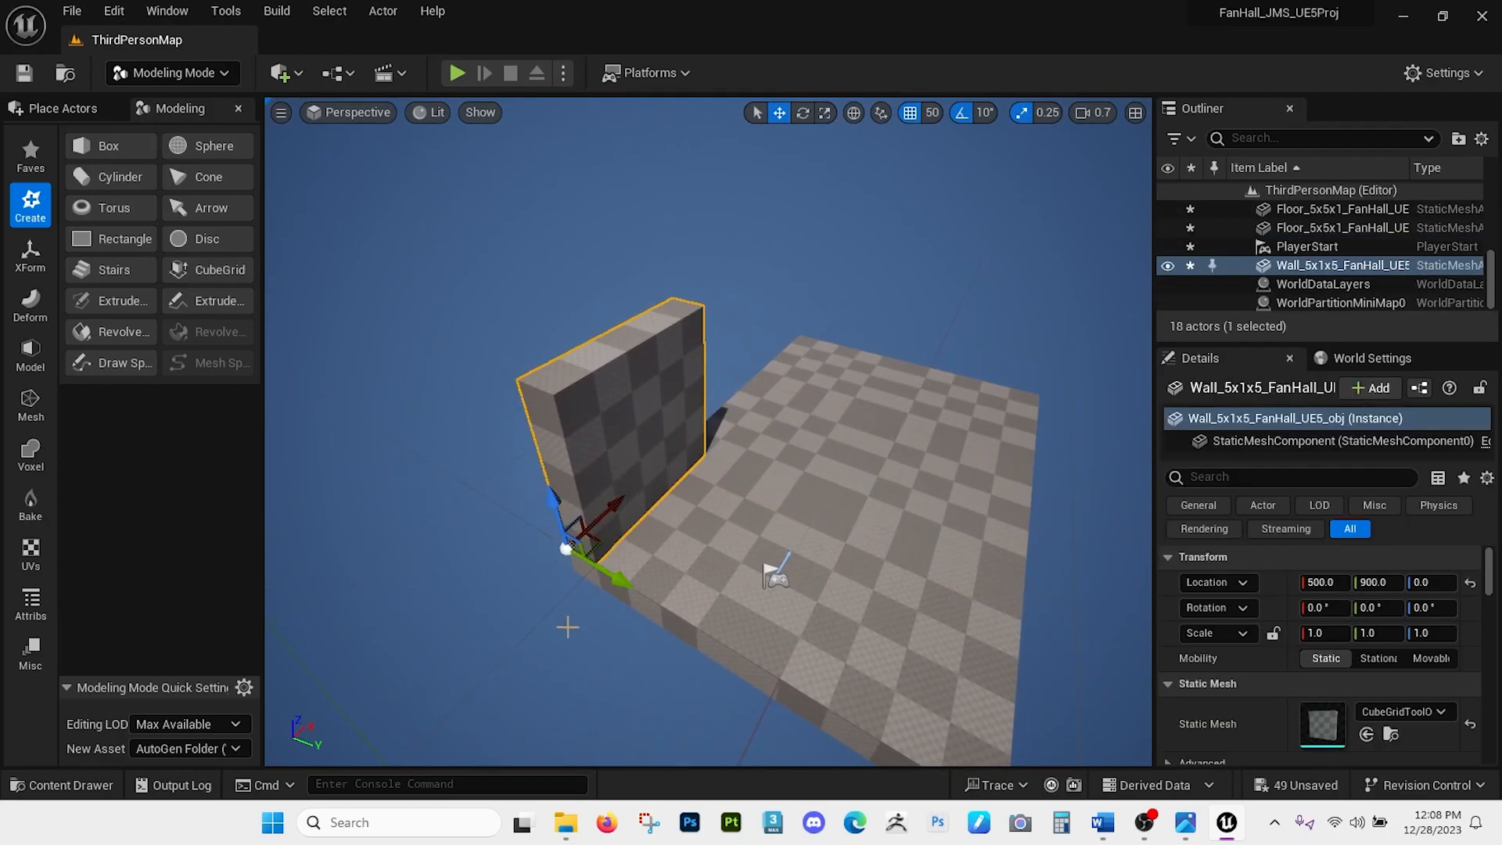
alt+drag(597, 532, 774, 360)
key(ctrl+z)
key(d)
right_drag(774, 362, 694, 412)
alt+drag(694, 412, 814, 378)
Select all three wall pieces and duplicate them onto the opposite side of the floor at Y 1800.
right_drag(813, 378, 821, 321)
key(d)
shift+click(809, 309)
shift+click(708, 234)
right_drag(710, 238, 735, 438)
key(d)
right_drag(696, 294, 747, 320)
alt+drag(730, 272, 524, 277)
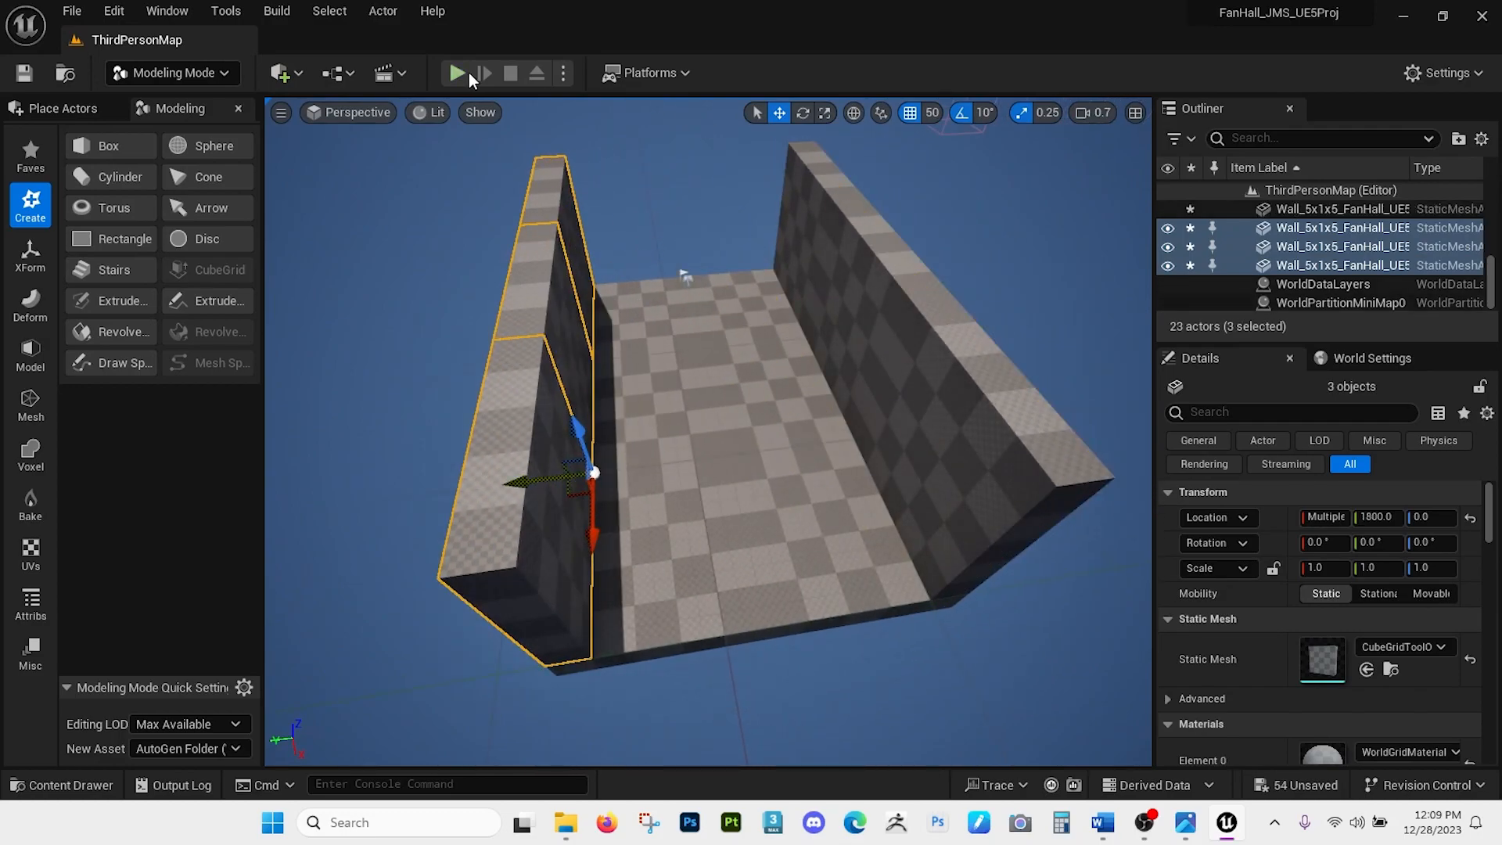
Play-test the level to check the walled hall, and view the 001.jpg reference image in the photo viewer.
click(467, 72)
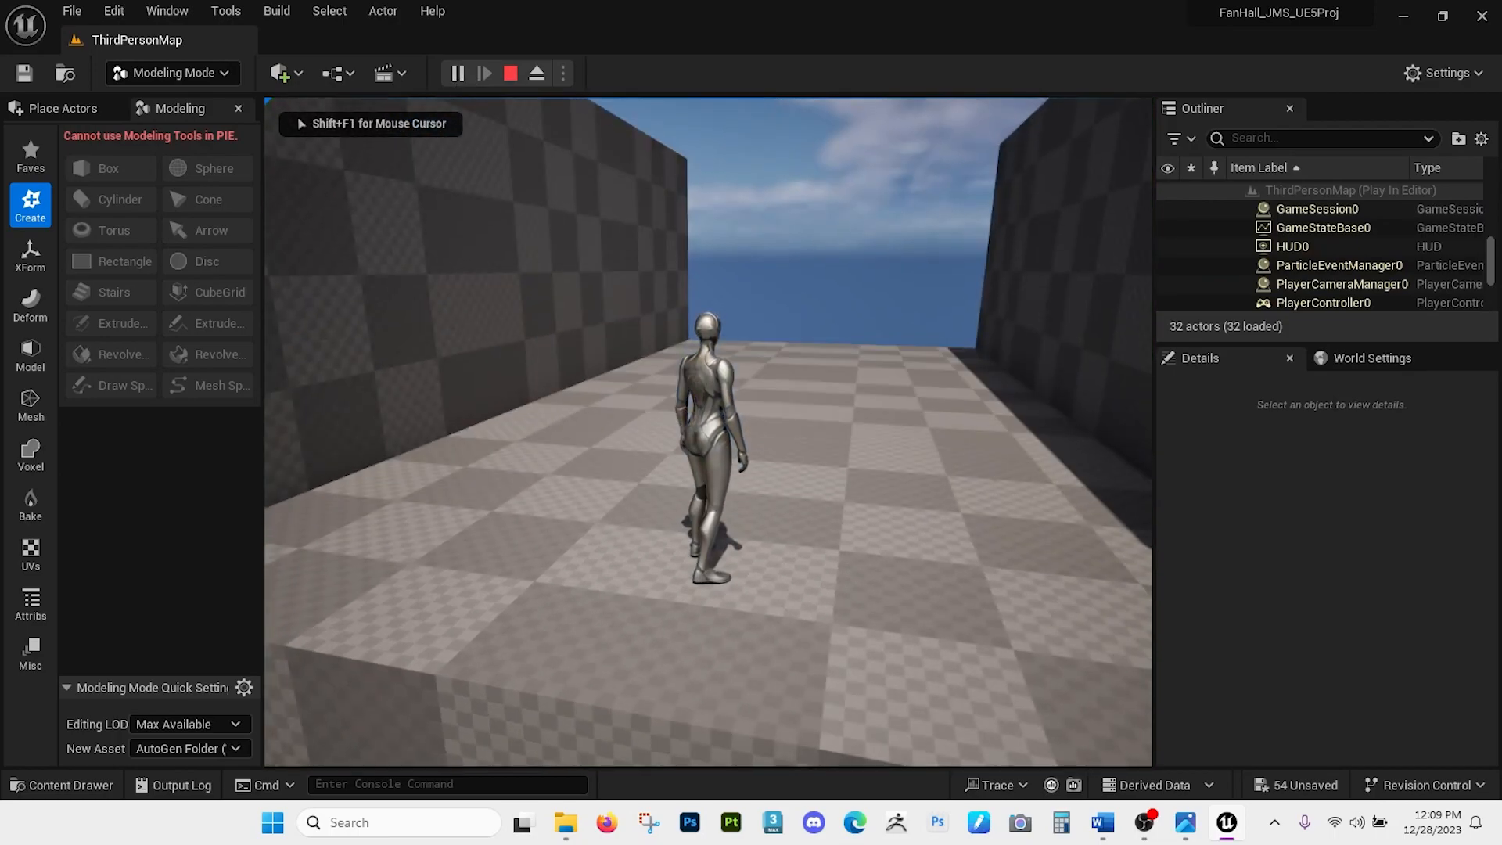
key(Escape)
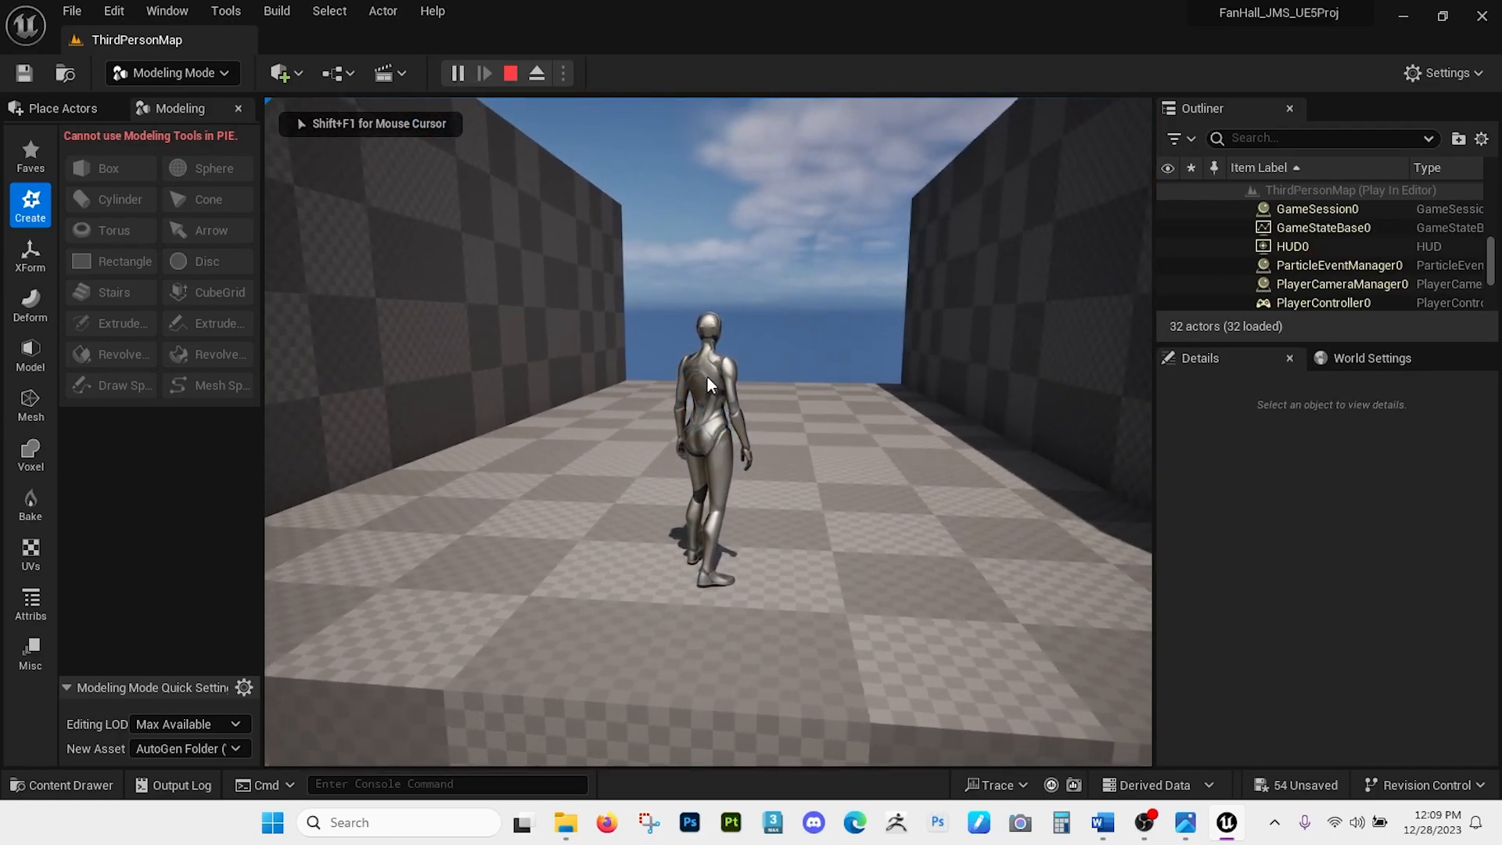
key(Escape)
click(1185, 821)
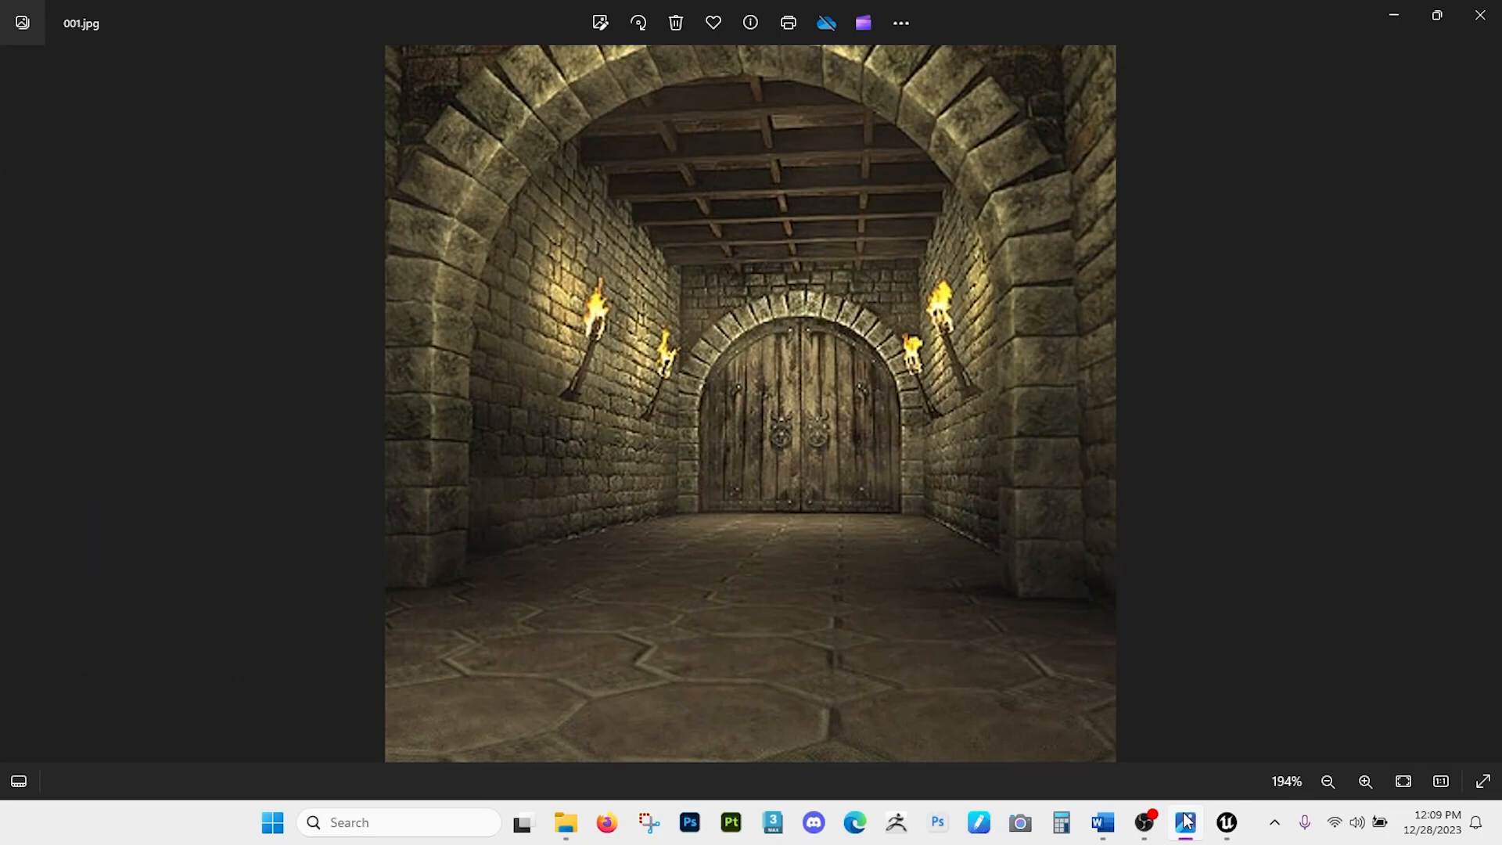
click(1184, 815)
Duplicate one side wall piece and place the copy over the floor at X 1500, Y 1350.
right_drag(708, 423, 707, 540)
right_drag(758, 392, 704, 337)
key(s)
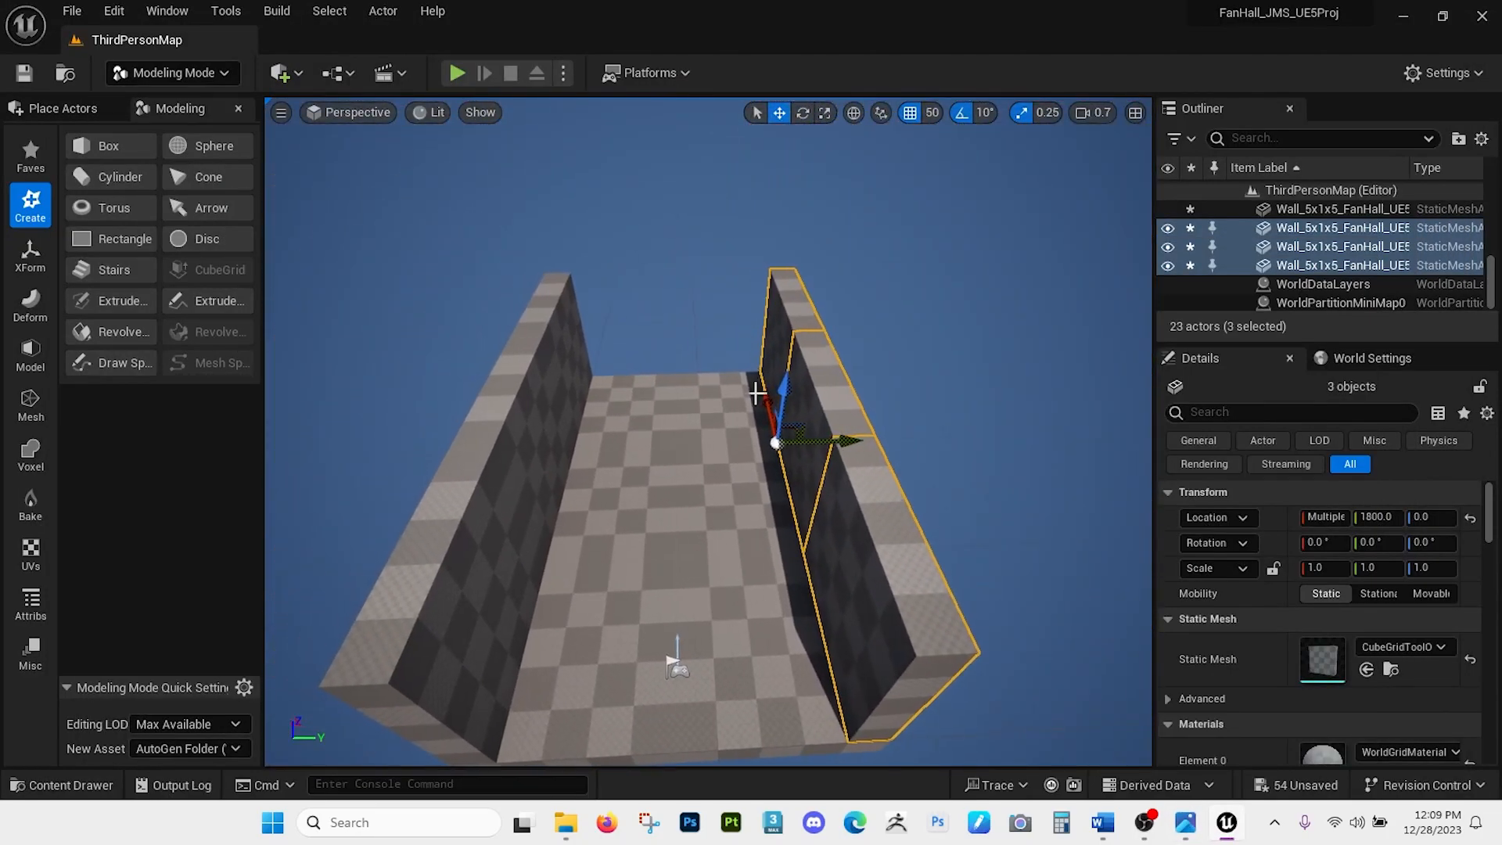
key(Delete)
key(e)
mouse_move(768, 377)
right_down()
mouse_move(768, 285)
mouse_move(768, 376)
right_up()
key(w)
key(d)
key(w)
alt+drag(766, 534, 609, 502)
Try the copy as an end wall, rotated 90 degrees about Z at X 2000, Y 1150, and delete it.
key(e)
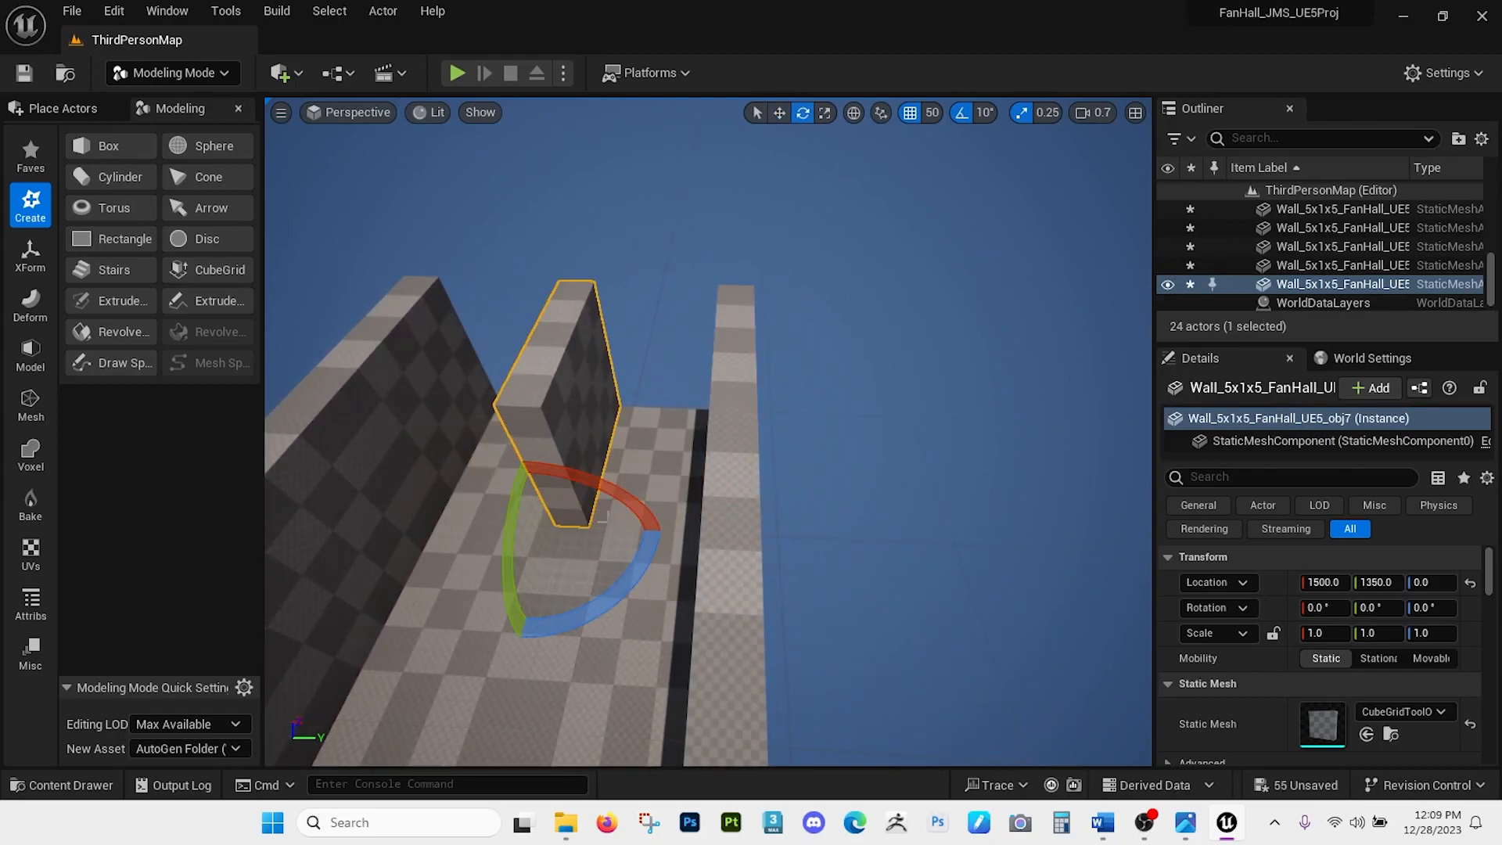
drag(638, 579, 679, 540)
key(w)
drag(587, 514, 562, 395)
right_drag(581, 408, 665, 410)
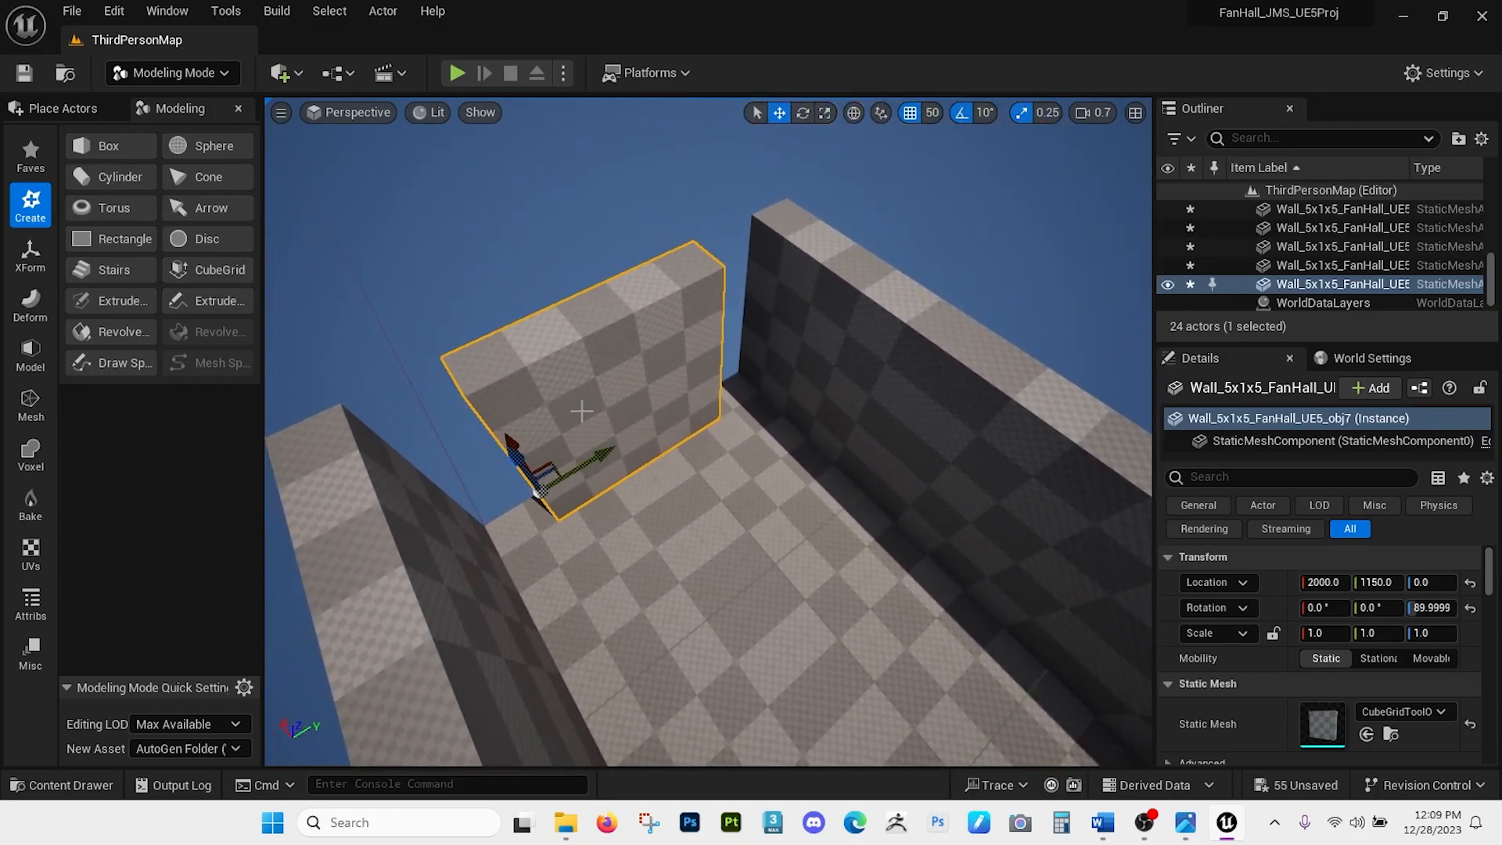
key(Delete)
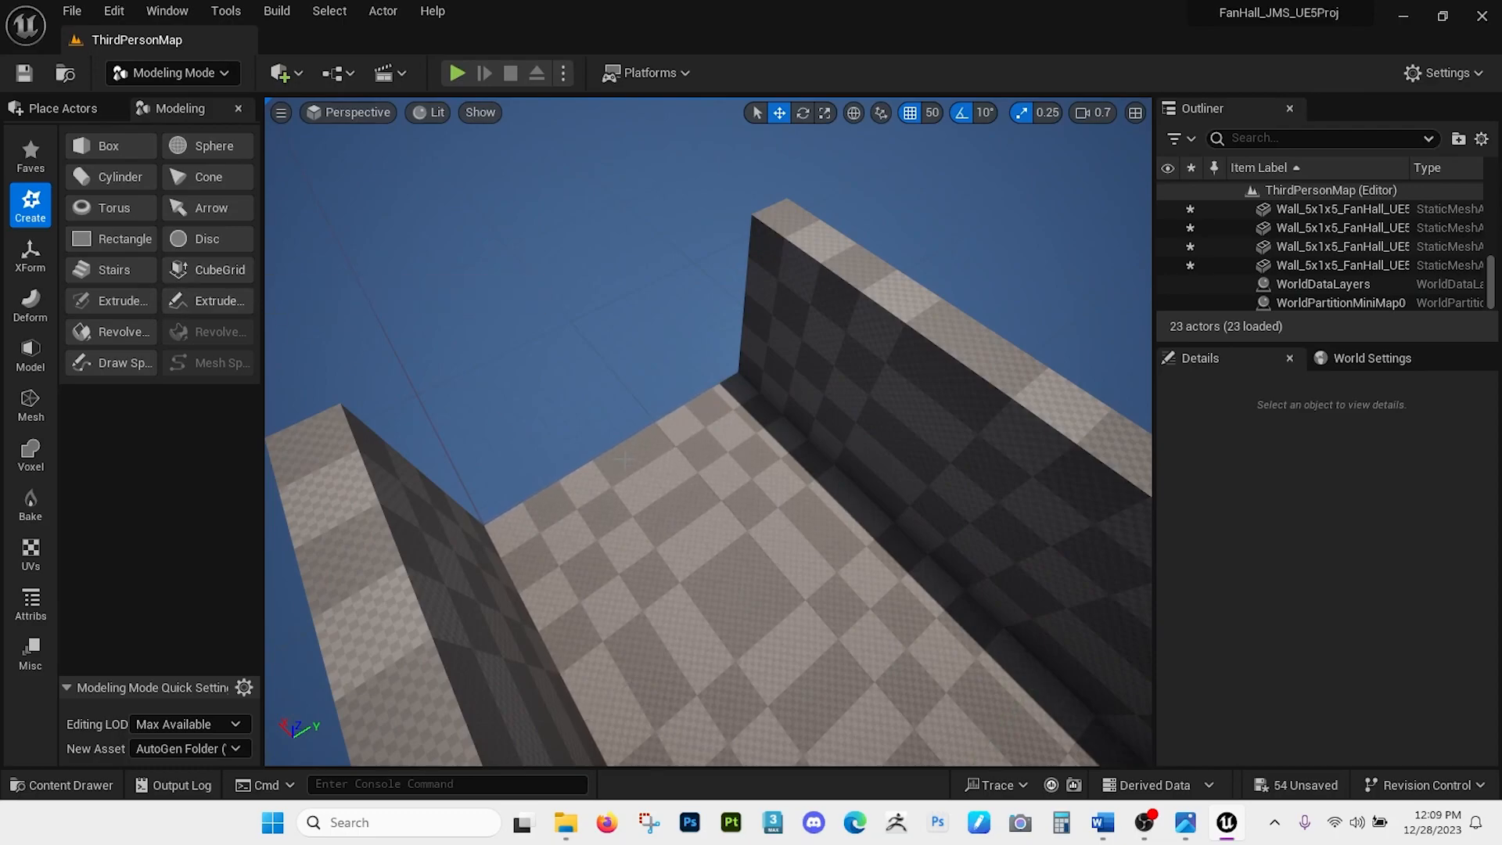
Build a CubeGrid end wall 8 blocks wide, 1 deep and 5 high between the side walls at the floor's far end.
click(214, 266)
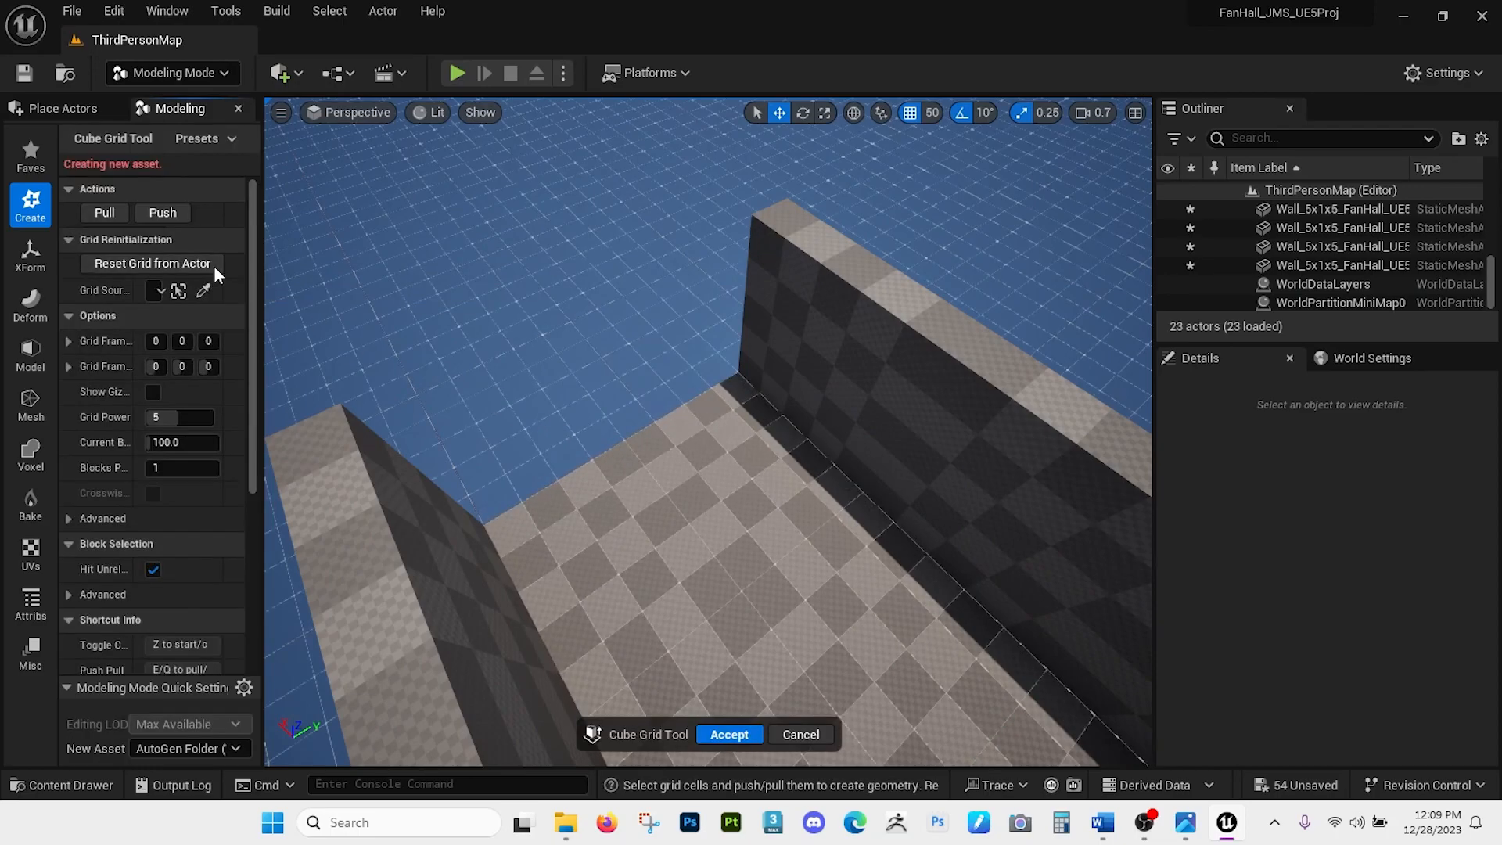
click(506, 536)
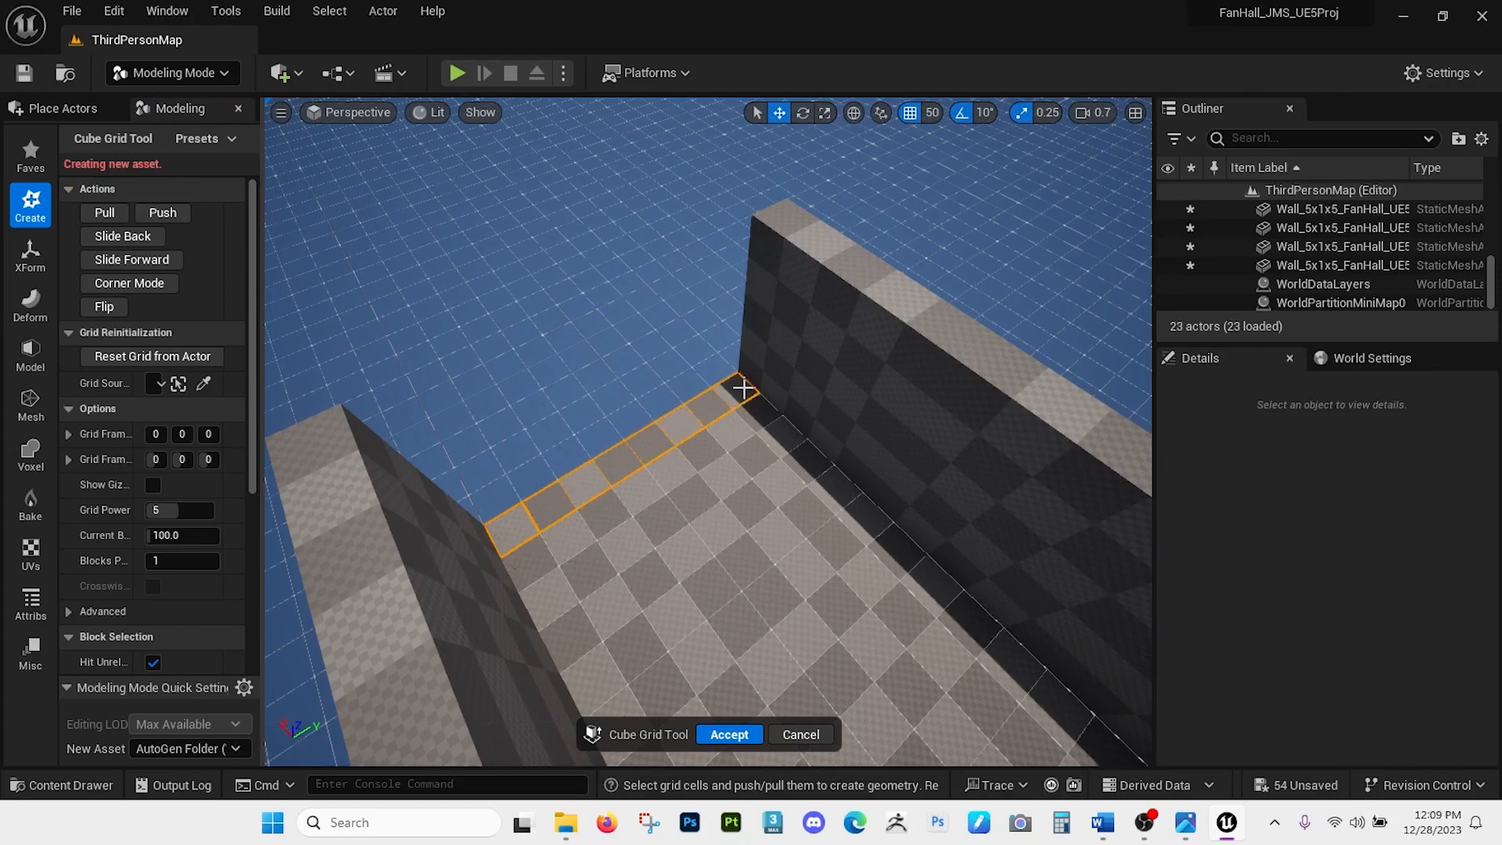
ctrl+drag(733, 371, 727, 153)
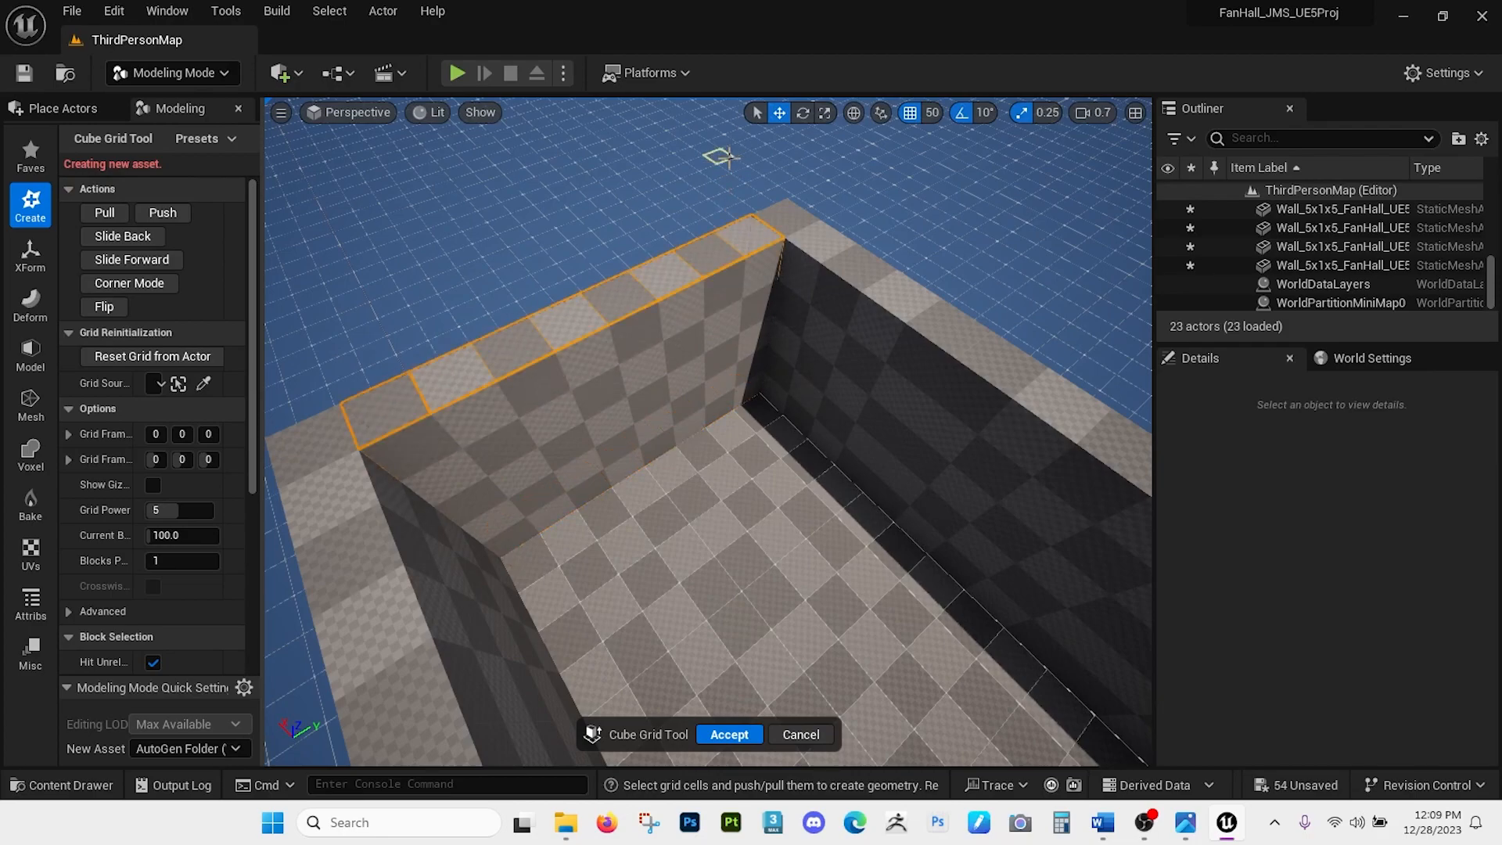
click(744, 736)
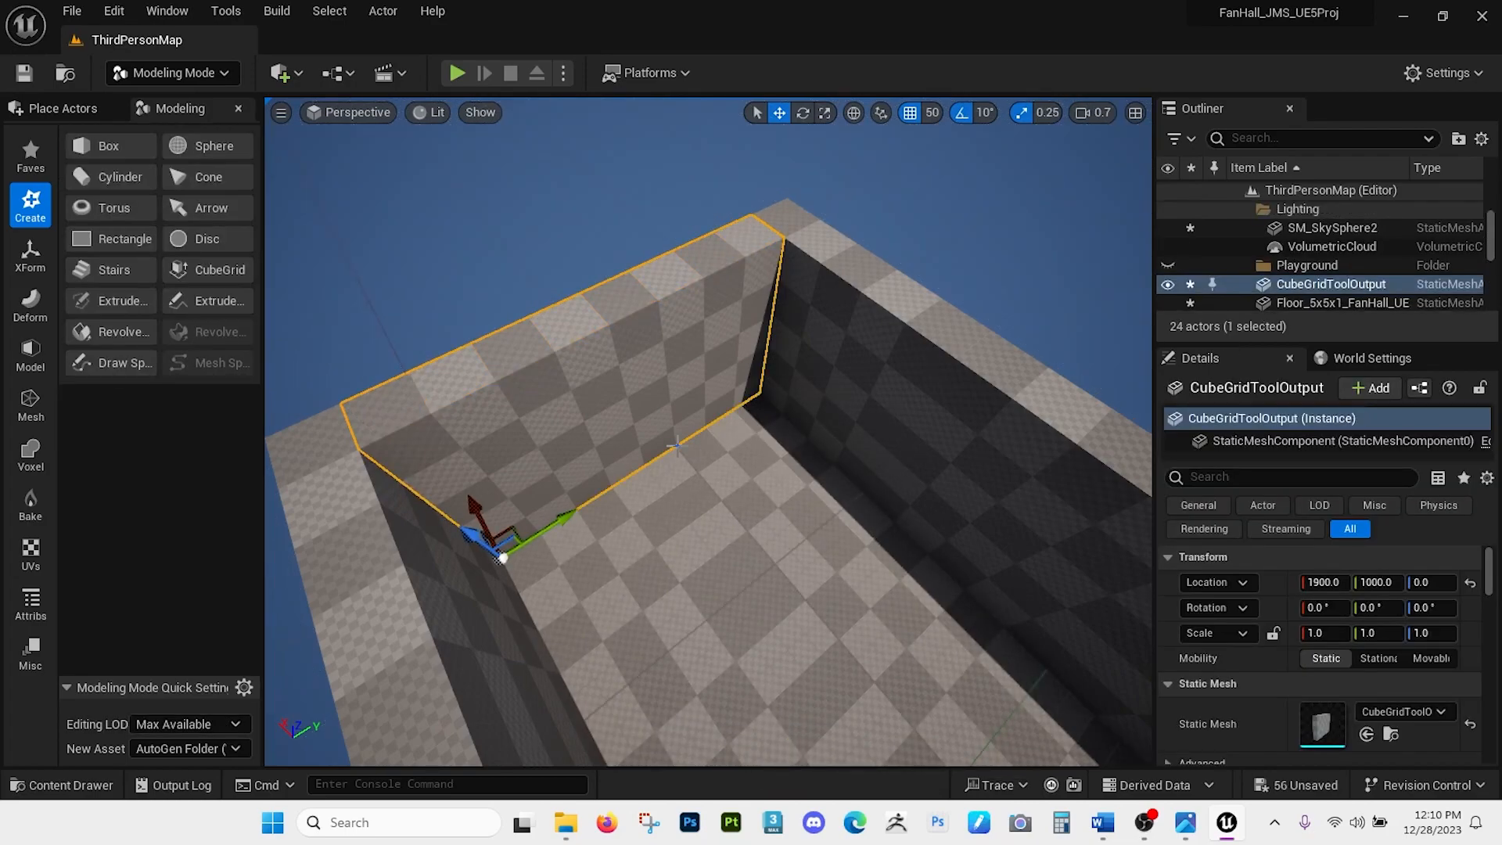
Rename the end wall as Door_8x1x5_FanHall_UE5_obj and delete it from the level.
key(XF86AudioLowerVolume)
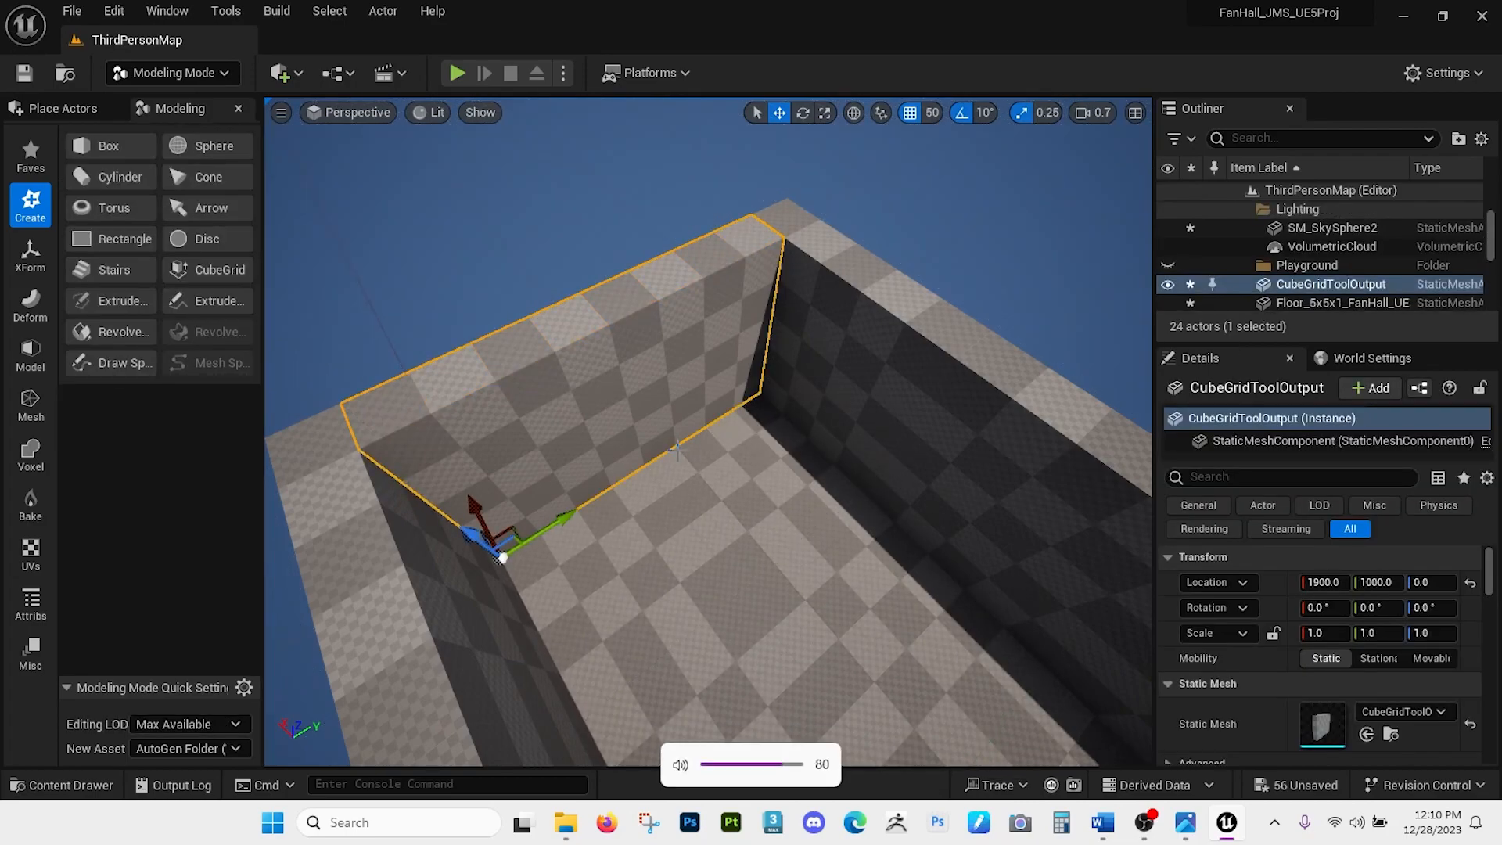
key(F2)
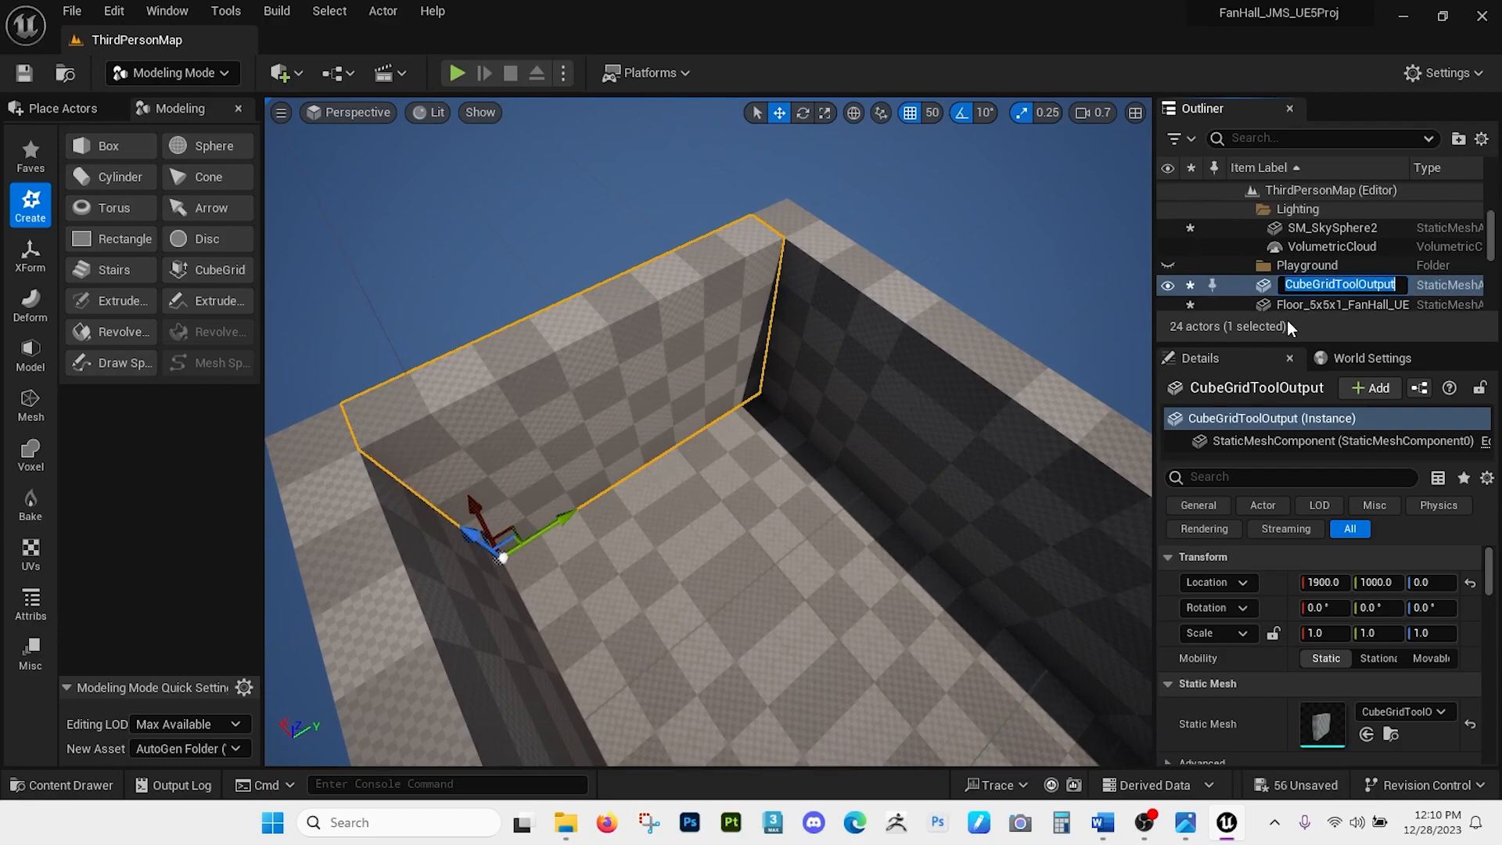
key(ctrl+v)
key(Return)
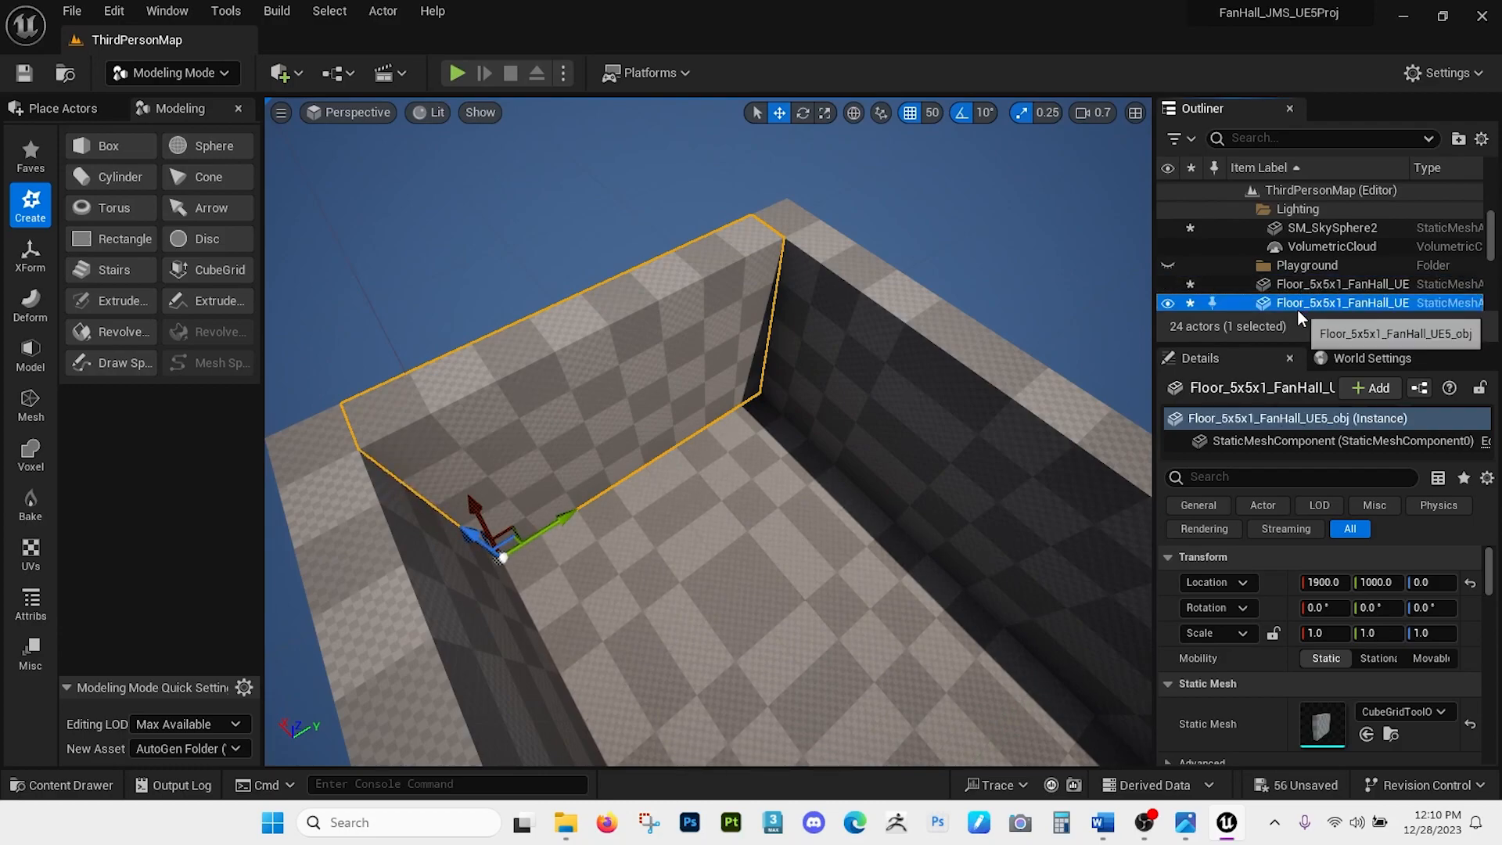
key(F2)
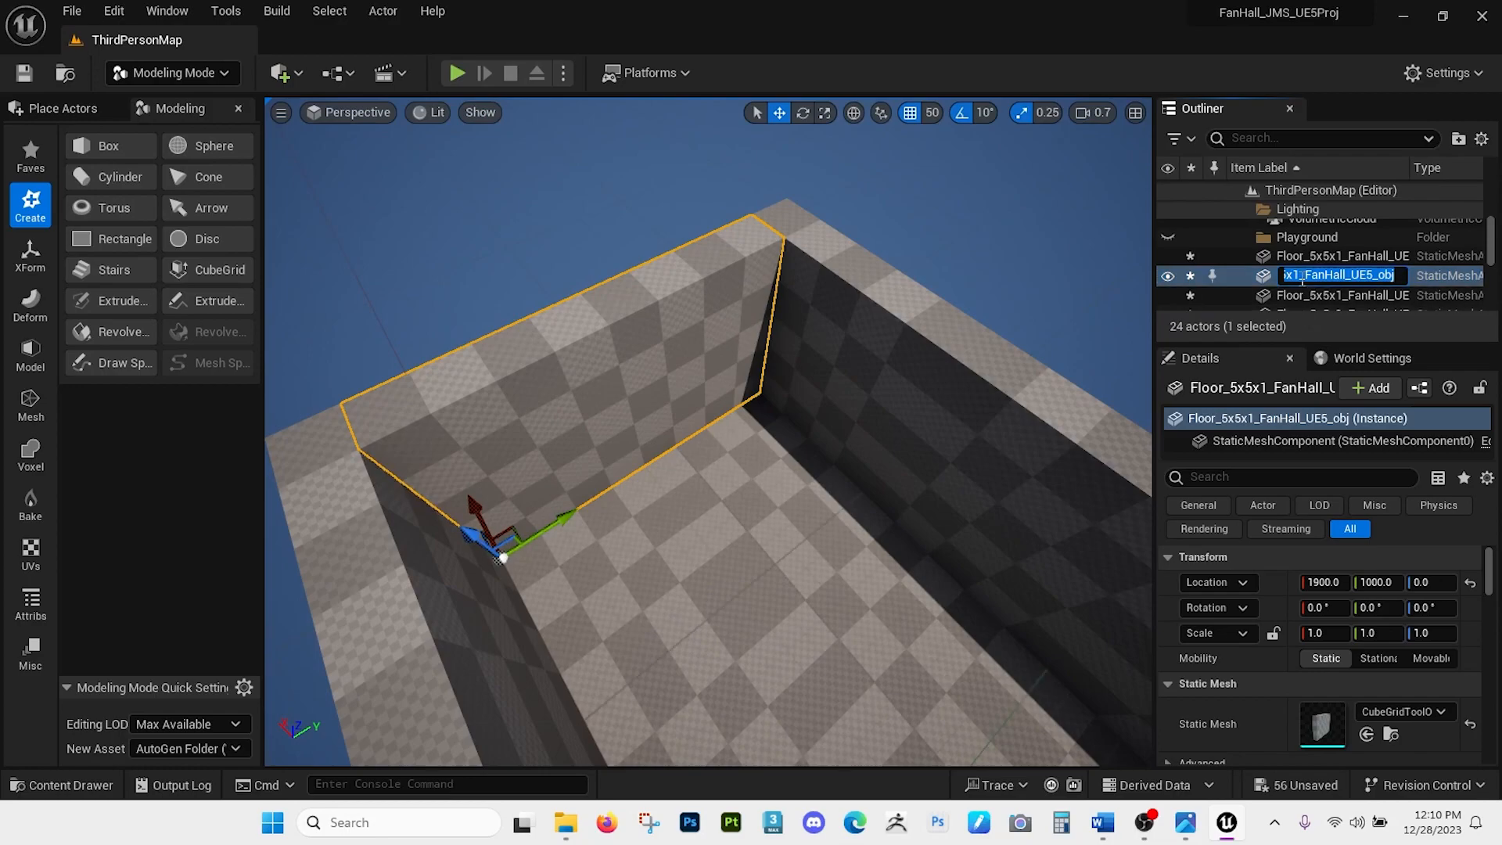
click(1302, 277)
mouse_move(1303, 277)
mouse_down()
mouse_move(1259, 277)
mouse_move(1275, 276)
mouse_up()
text(Dpo)
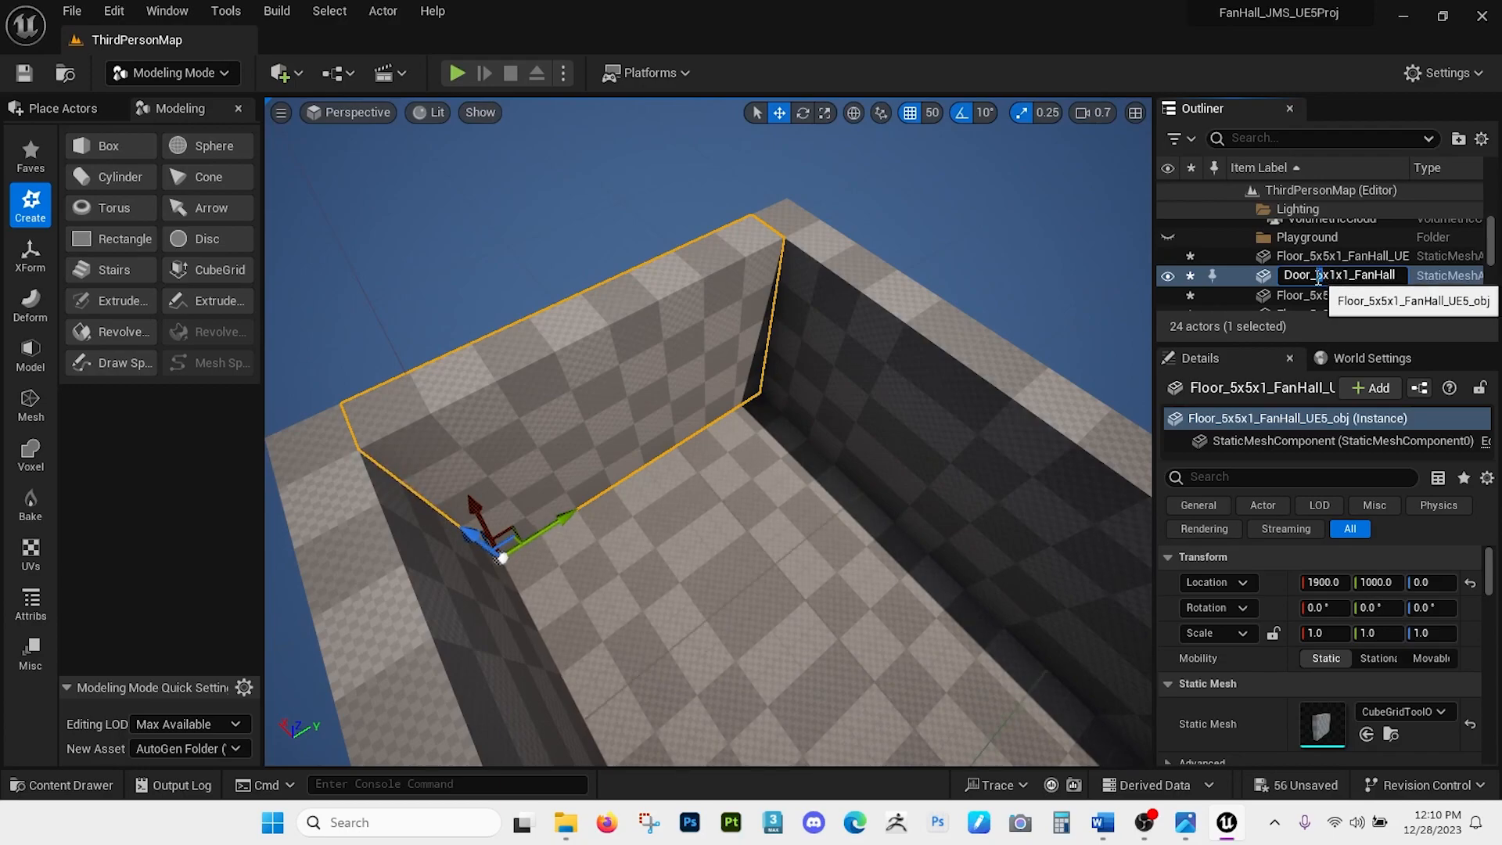
text(8)
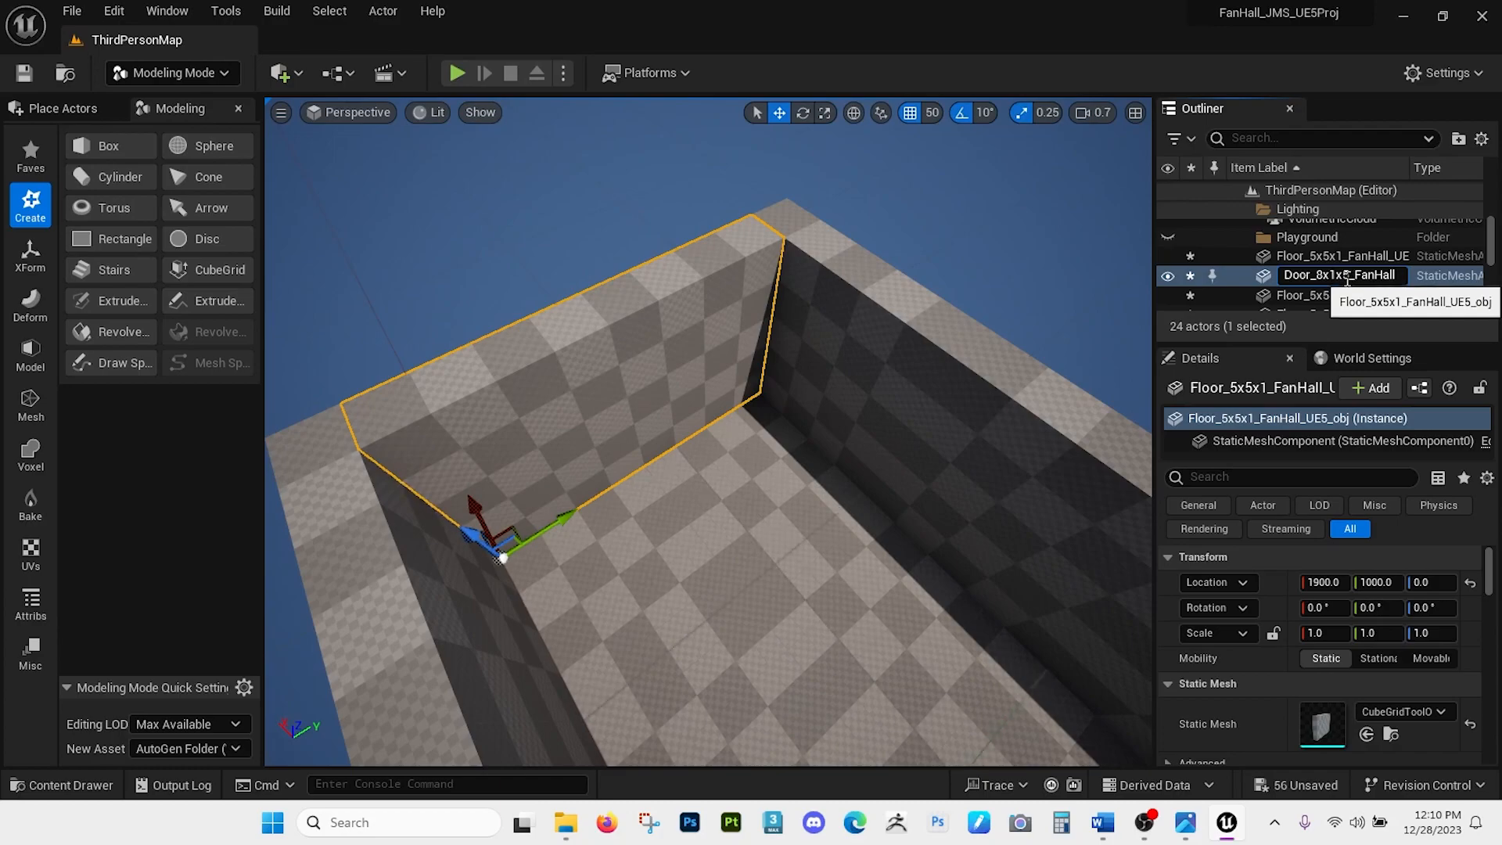
key(Return)
right_drag(795, 403, 850, 402)
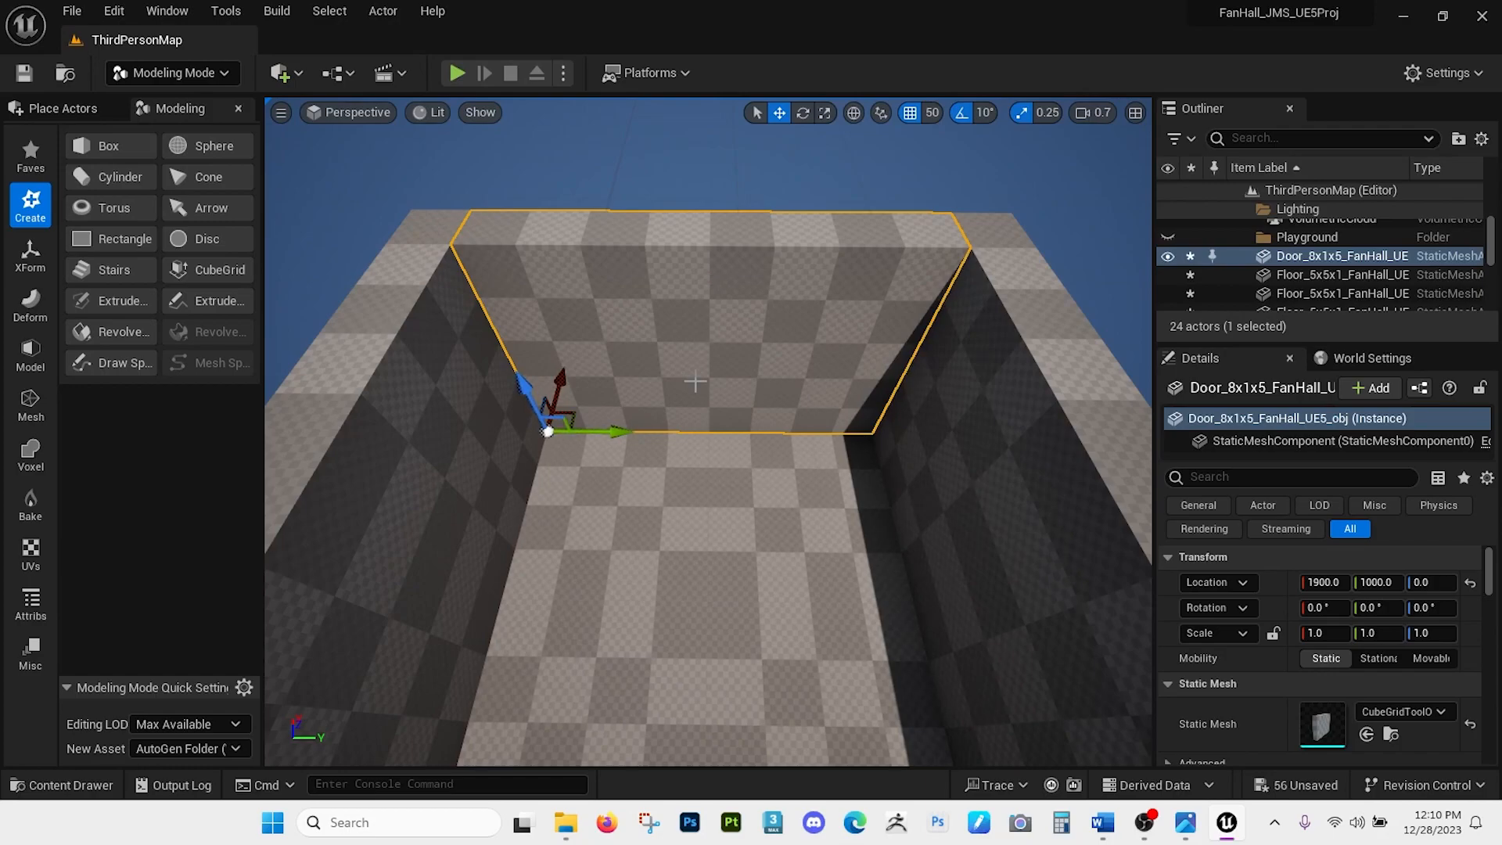
key(Delete)
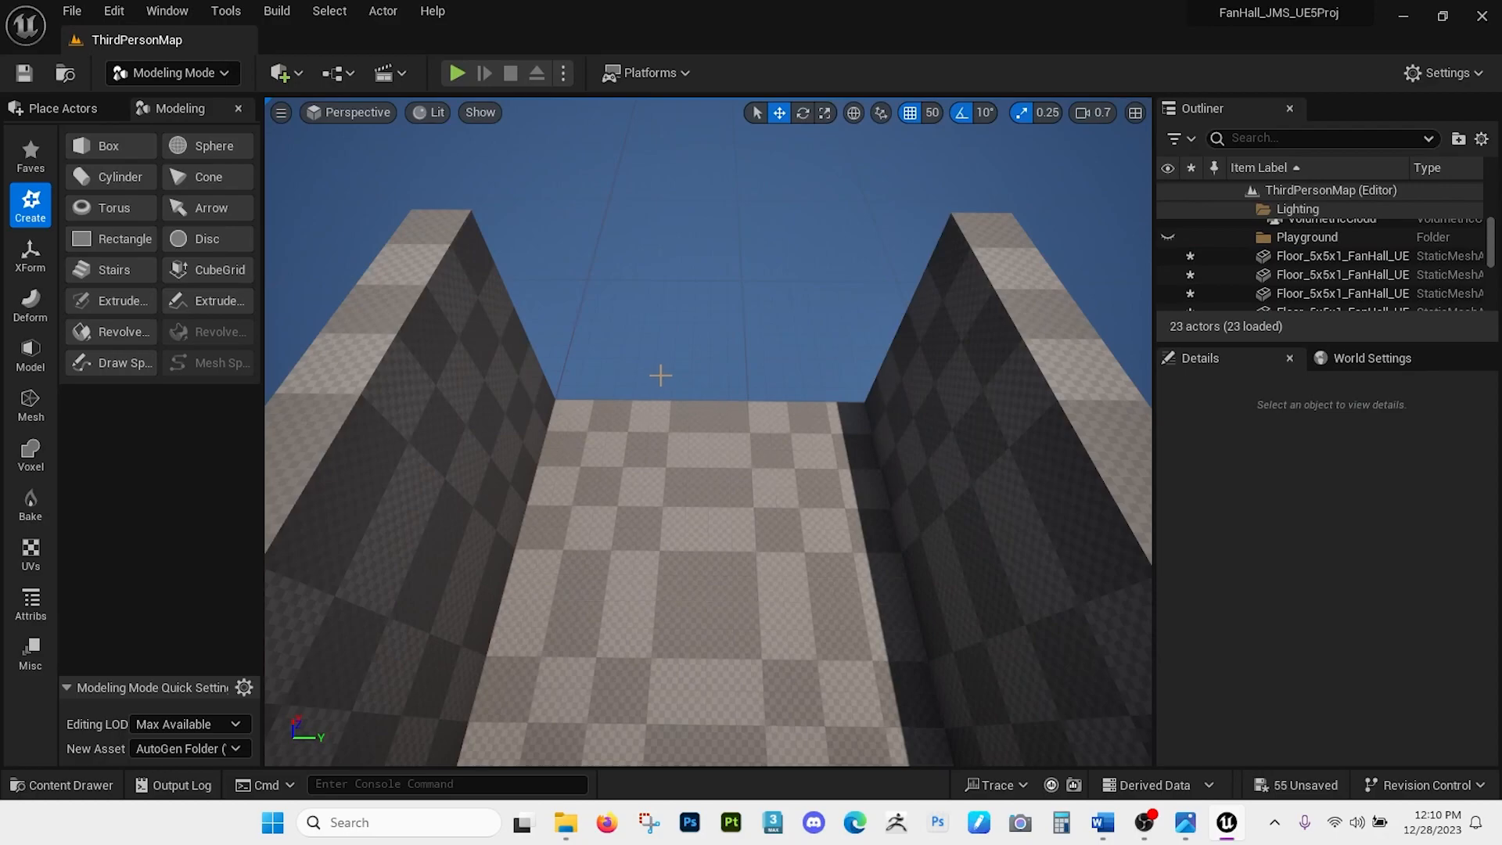
Build a half-width CubeGrid end wall 4 blocks wide, 1 deep and 5 high, starting at X 1900, Y 1000.
click(235, 270)
drag(567, 422, 660, 230)
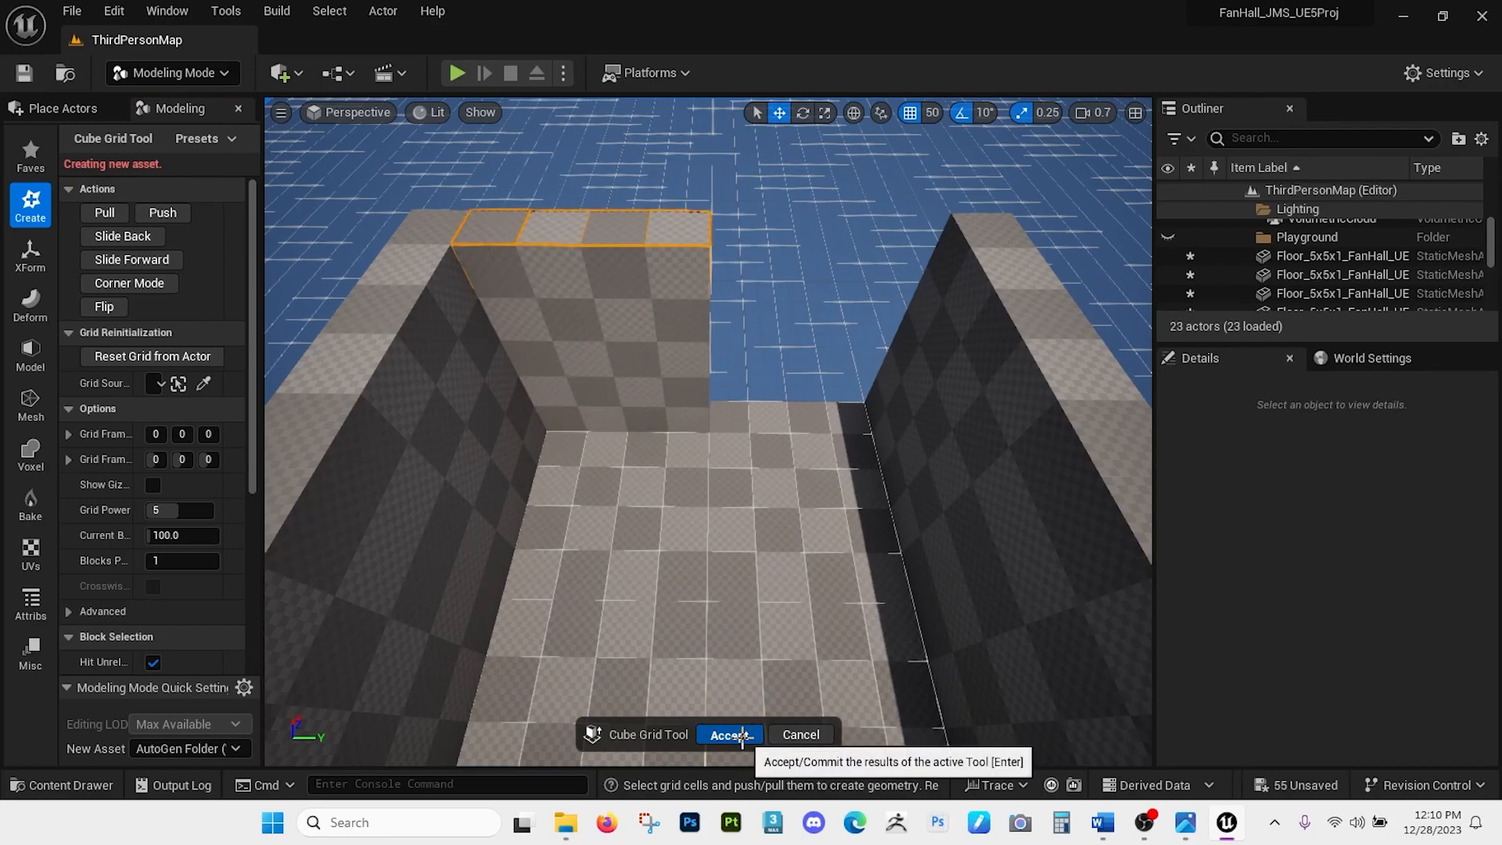
click(739, 733)
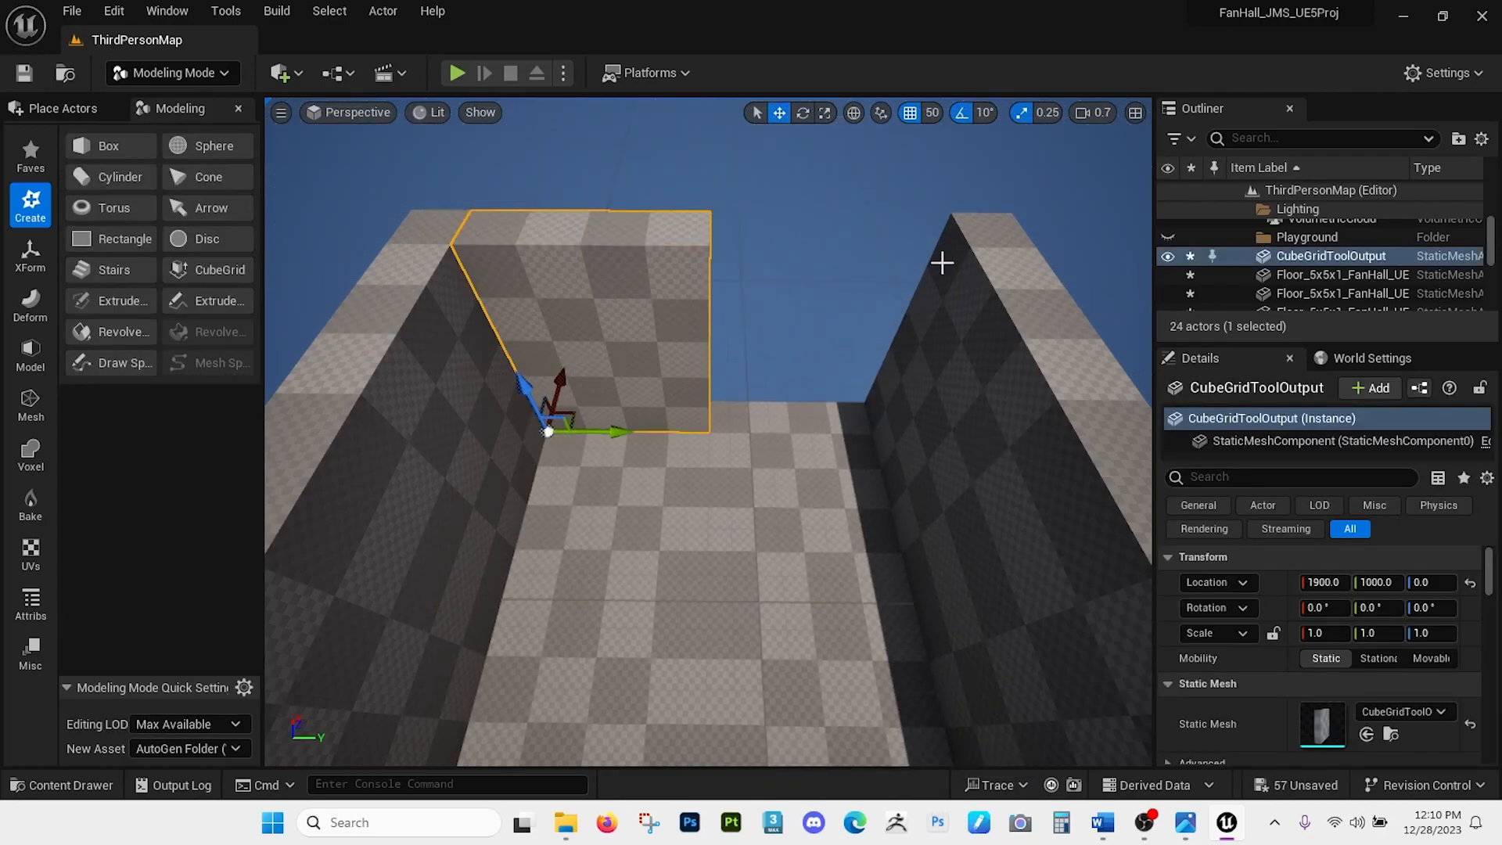
Rename the half-width end wall as DoorHalf_4x1x5_FanHall_UE5_obj.
right_click(635, 300)
mouse_move(714, 538)
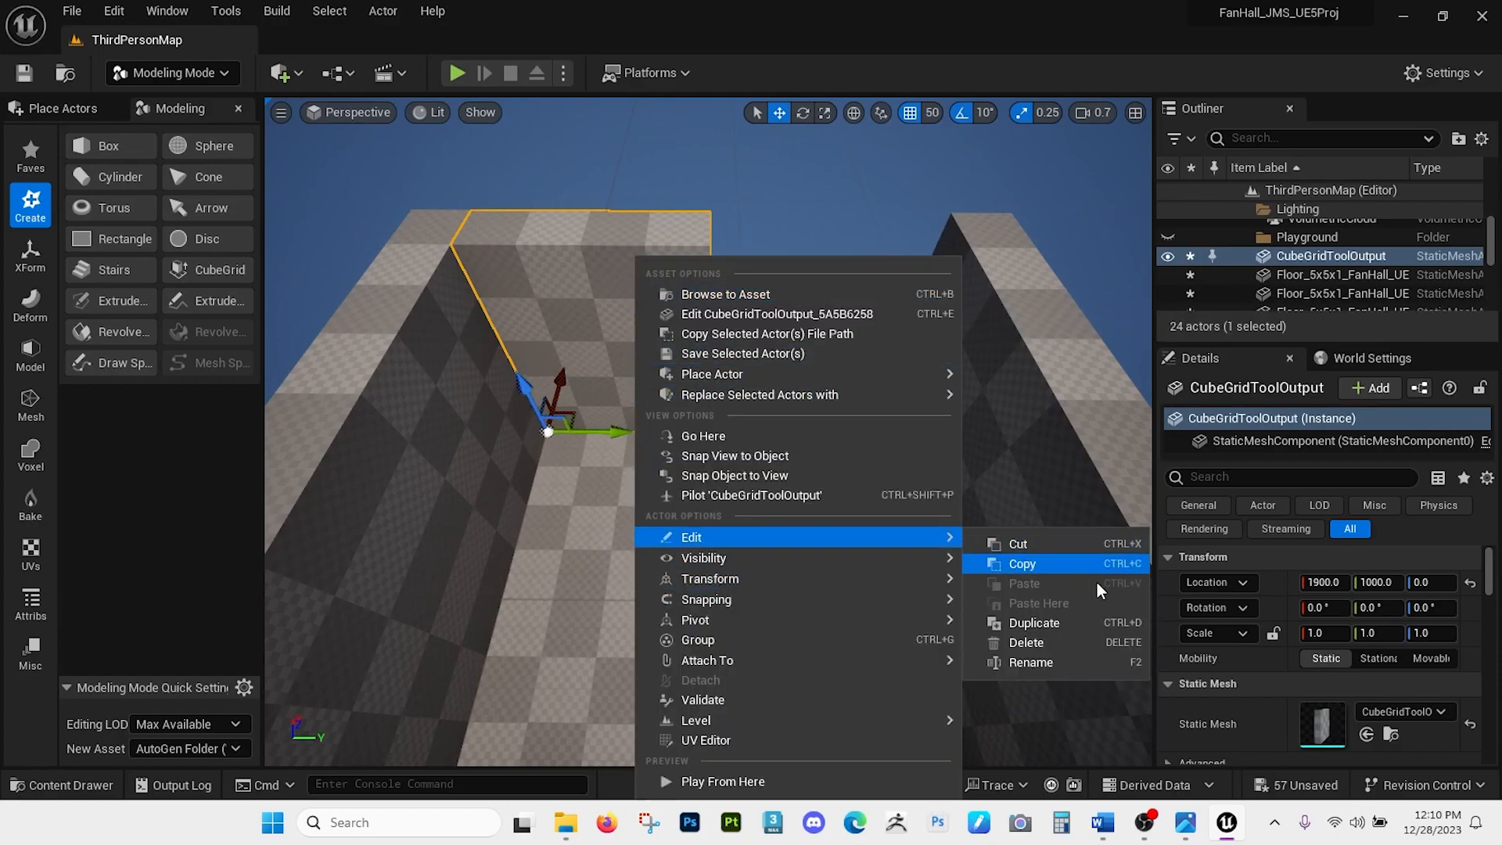
click(1056, 661)
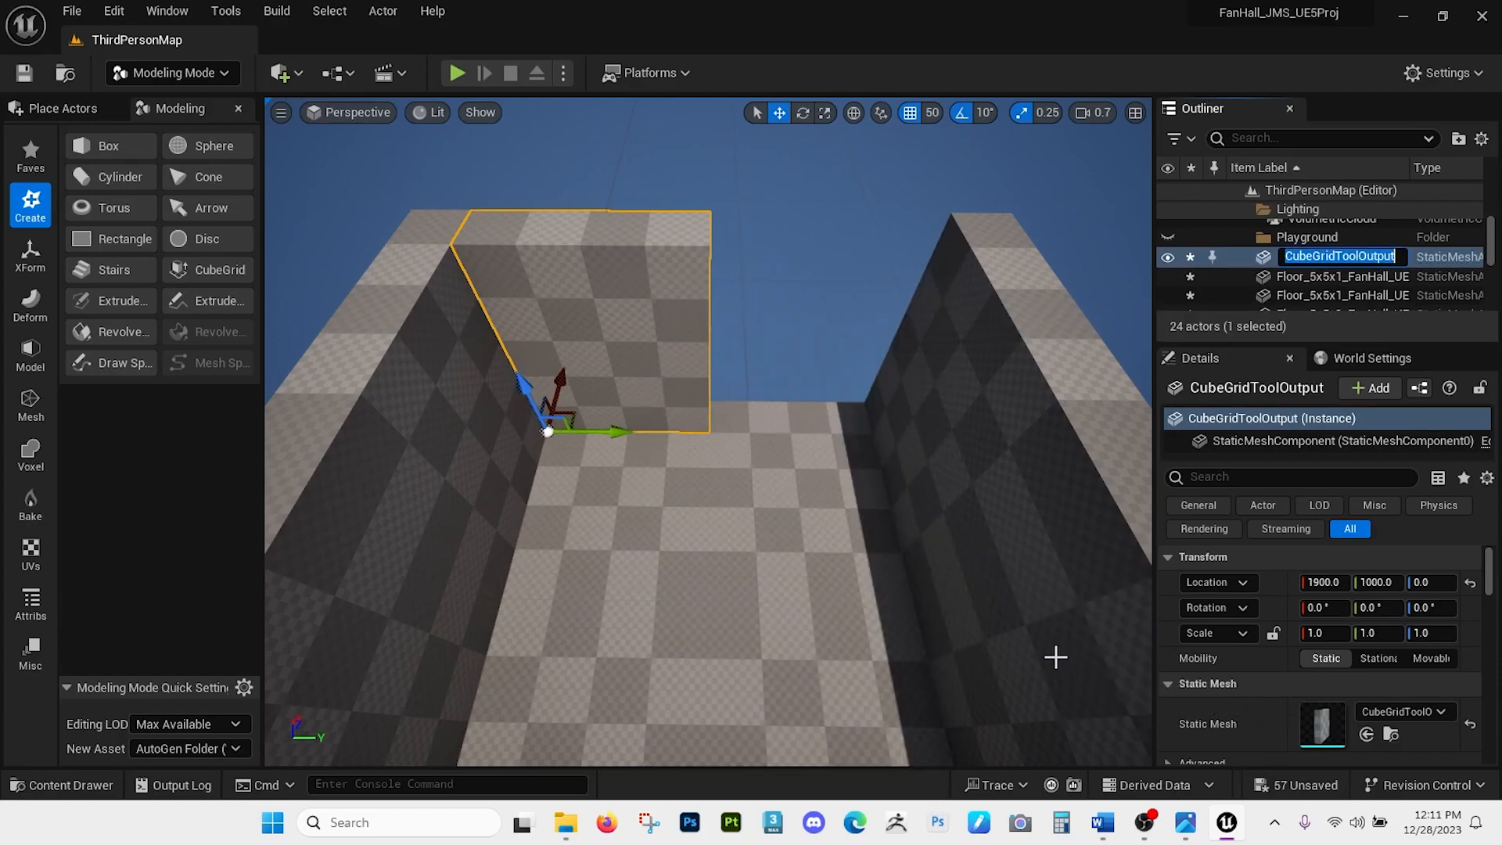
key(ctrl+v)
drag(1323, 256, 1244, 257)
click(1303, 257)
key(BackSpace)
key(BackSpace)
key(BackSpace)
key(BackSpace)
key(BackSpace)
text(DoorHal)
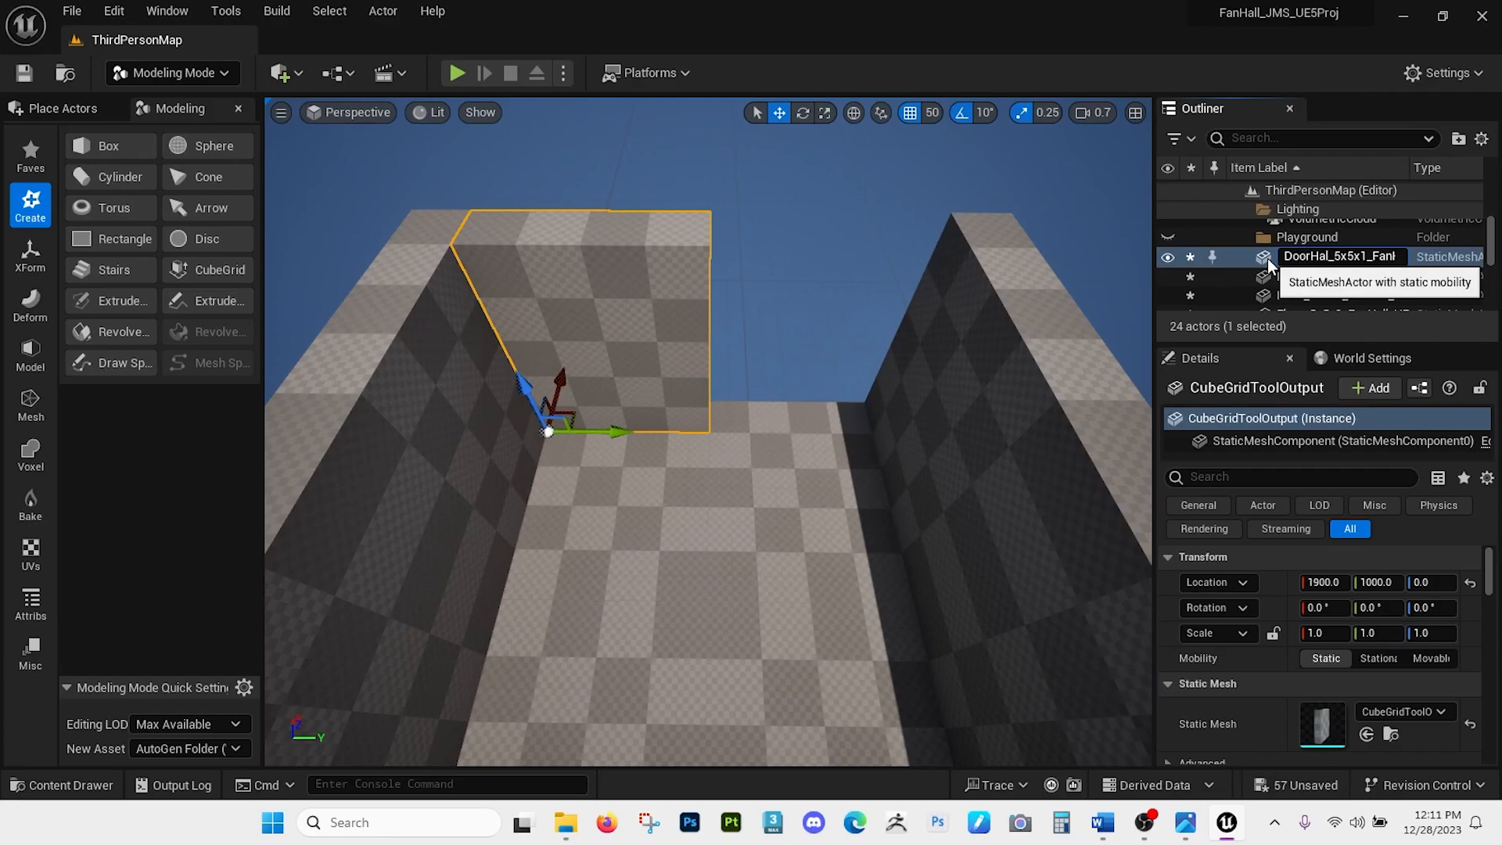
text(f)
drag(1342, 259, 1344, 259)
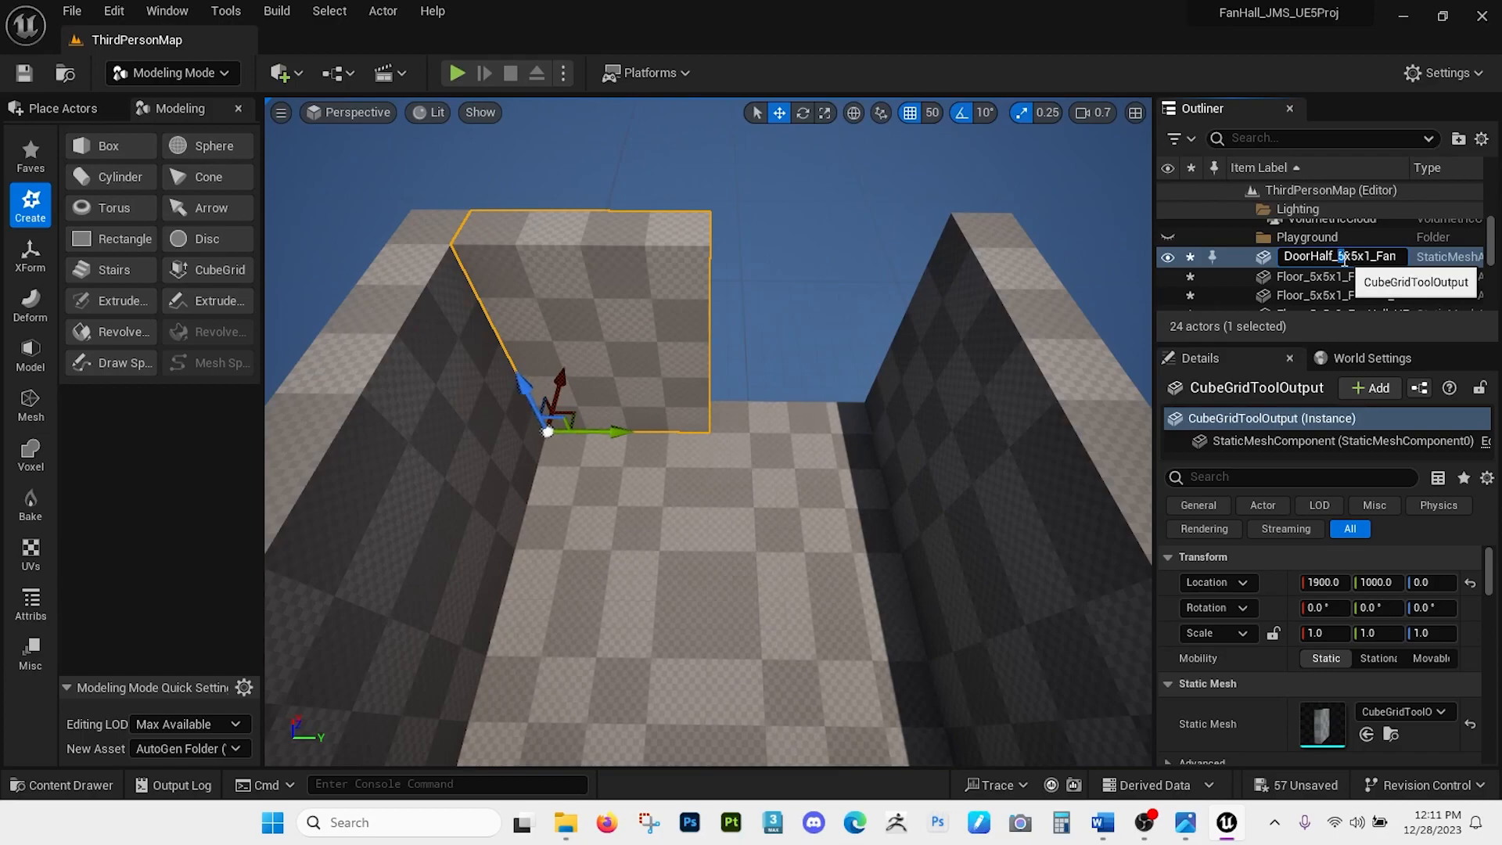
text(4)
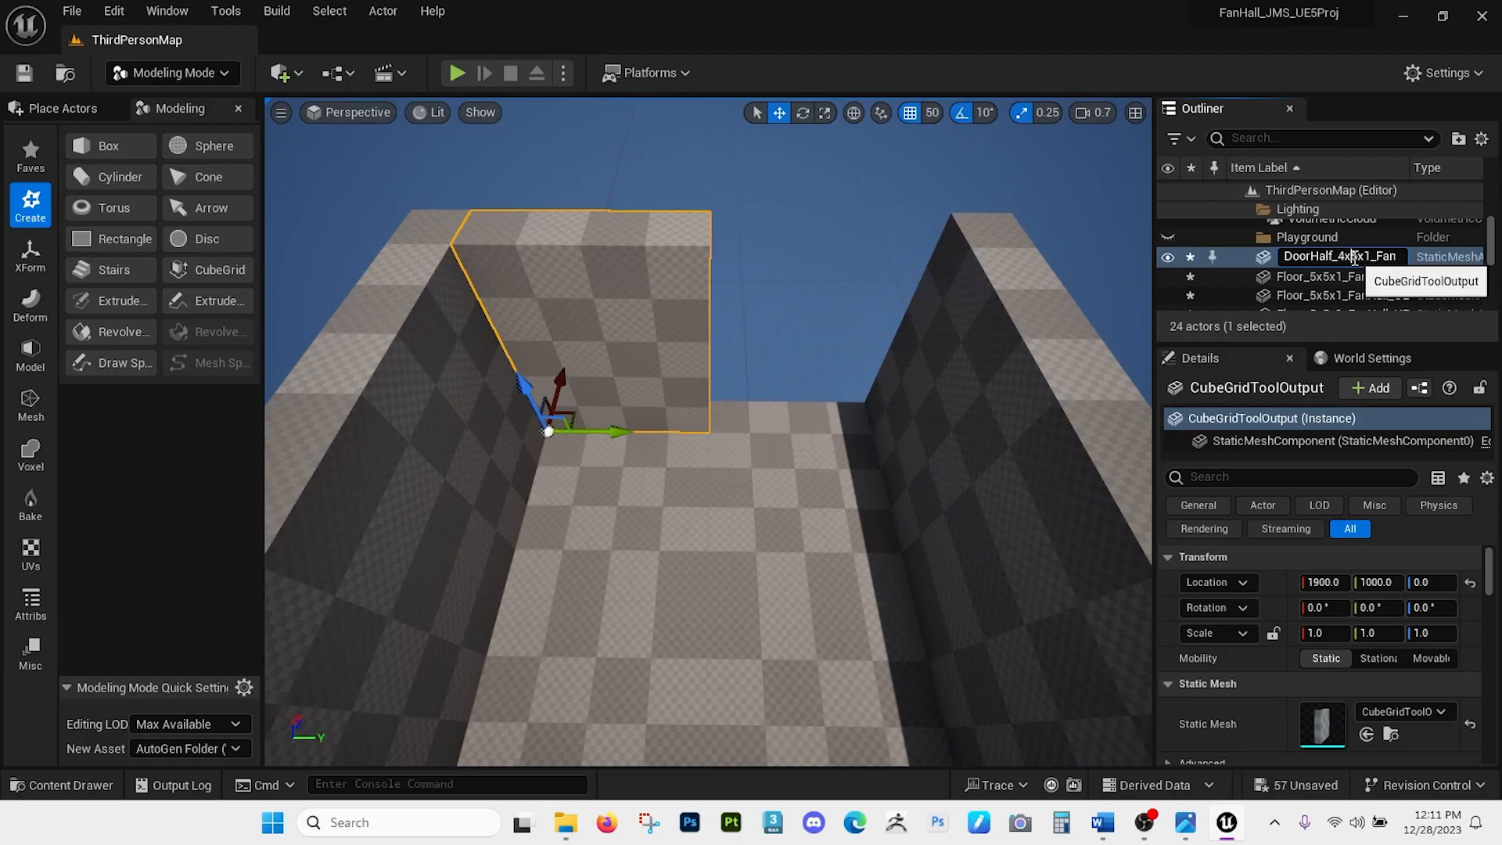
drag(1354, 259, 1358, 259)
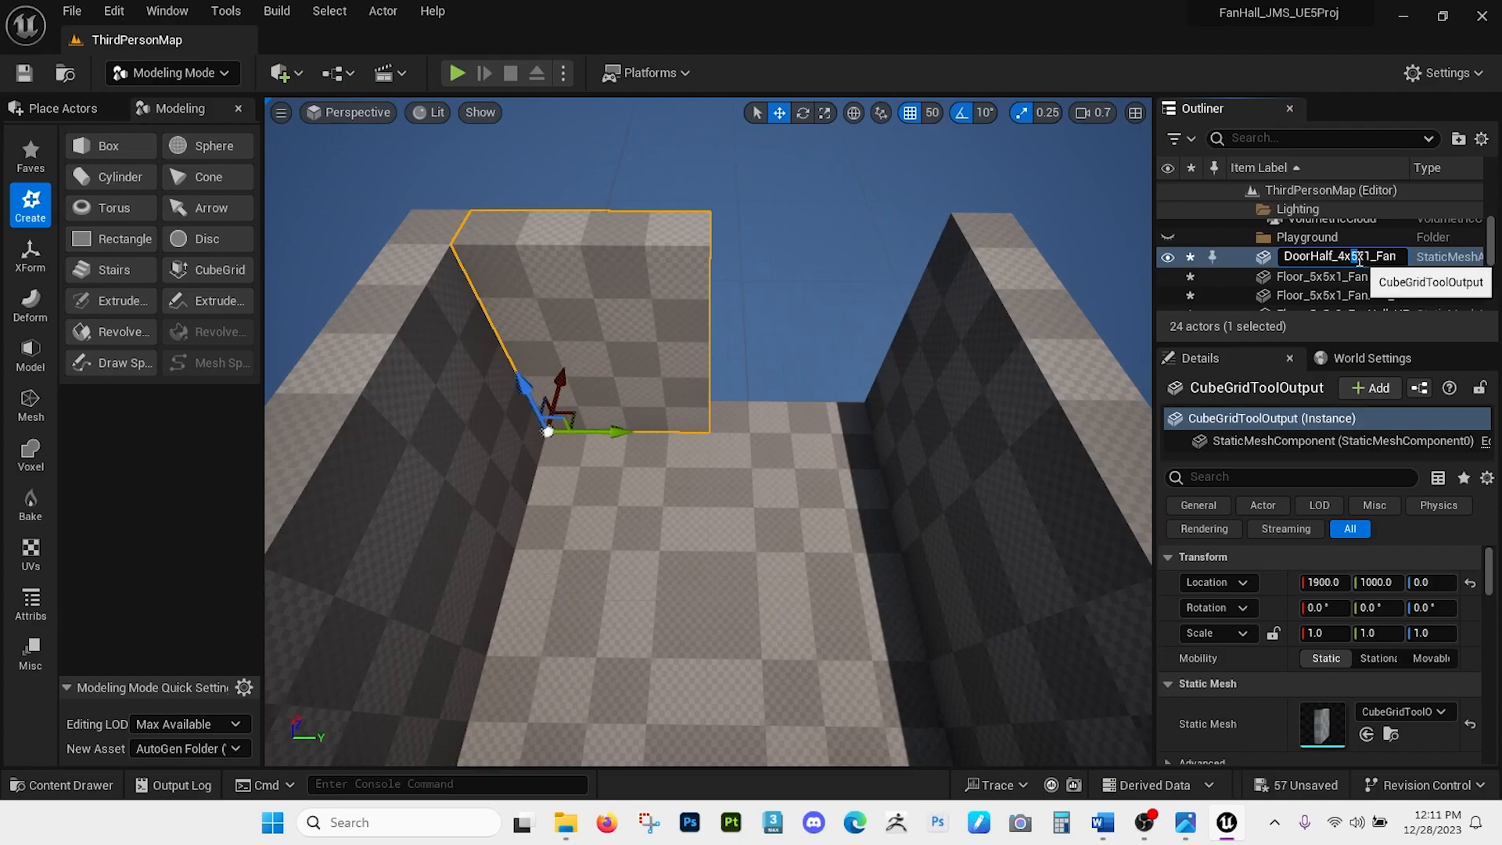
text(1)
drag(1366, 256, 1369, 257)
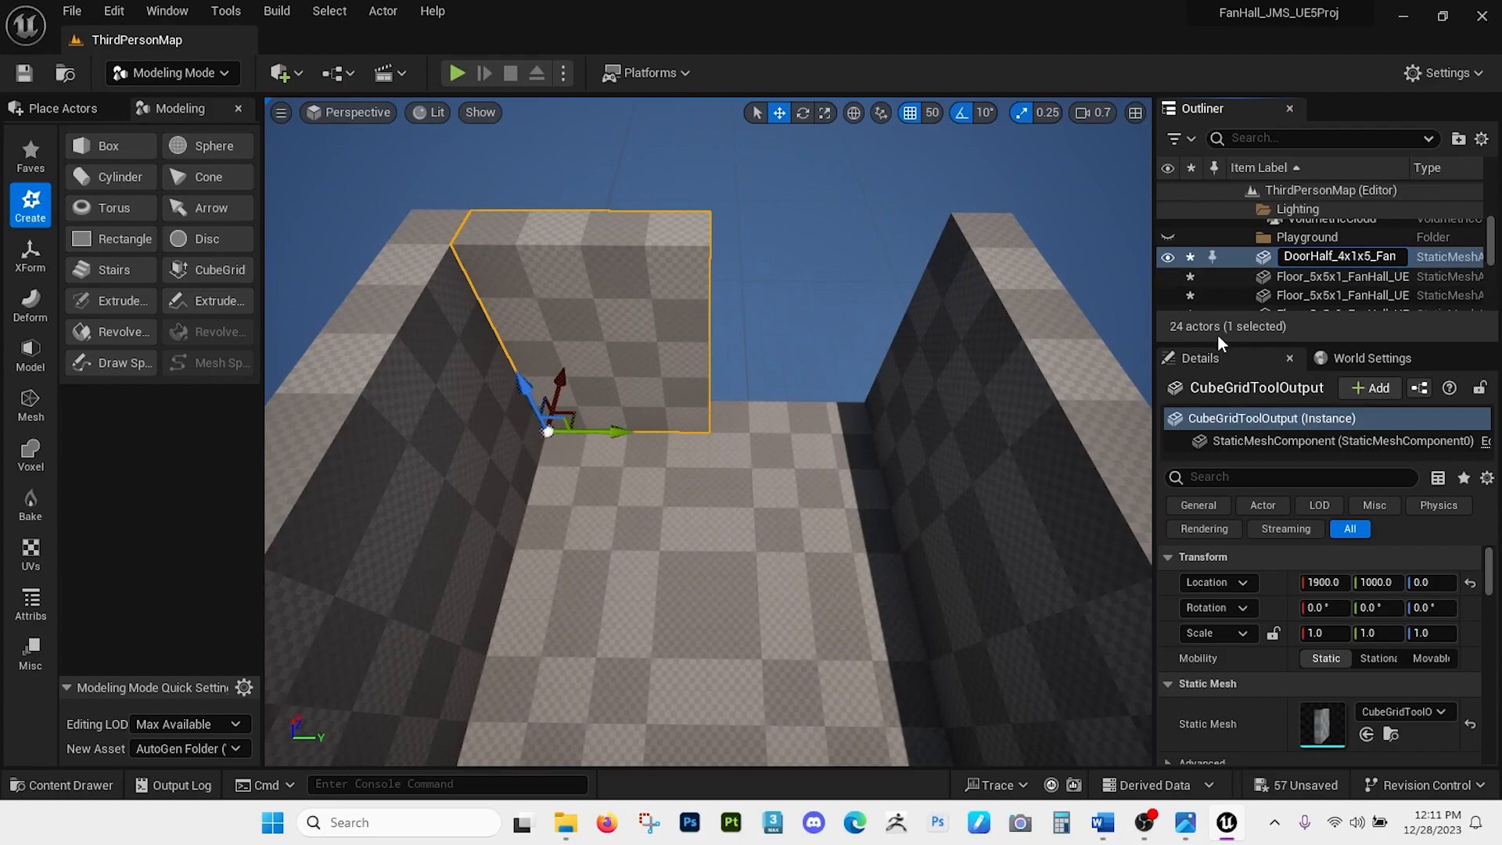
key(Return)
Cut half a doorway 3 blocks wide and 4 high into the half-width end wall with CubeGrid, leaving one side column and the top row.
right_drag(781, 392, 794, 331)
right_drag(662, 466, 729, 499)
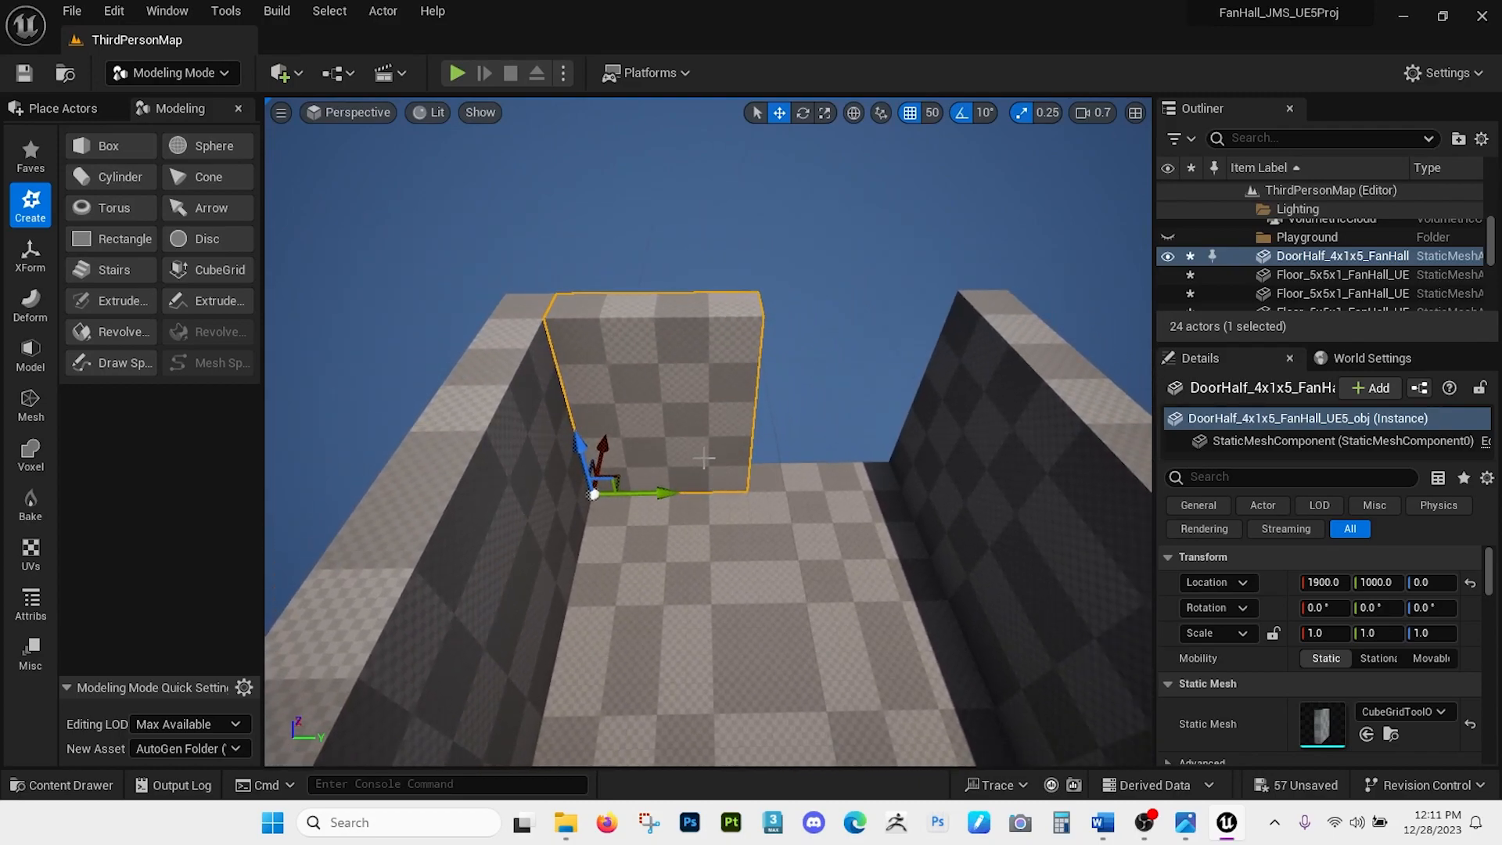
click(213, 278)
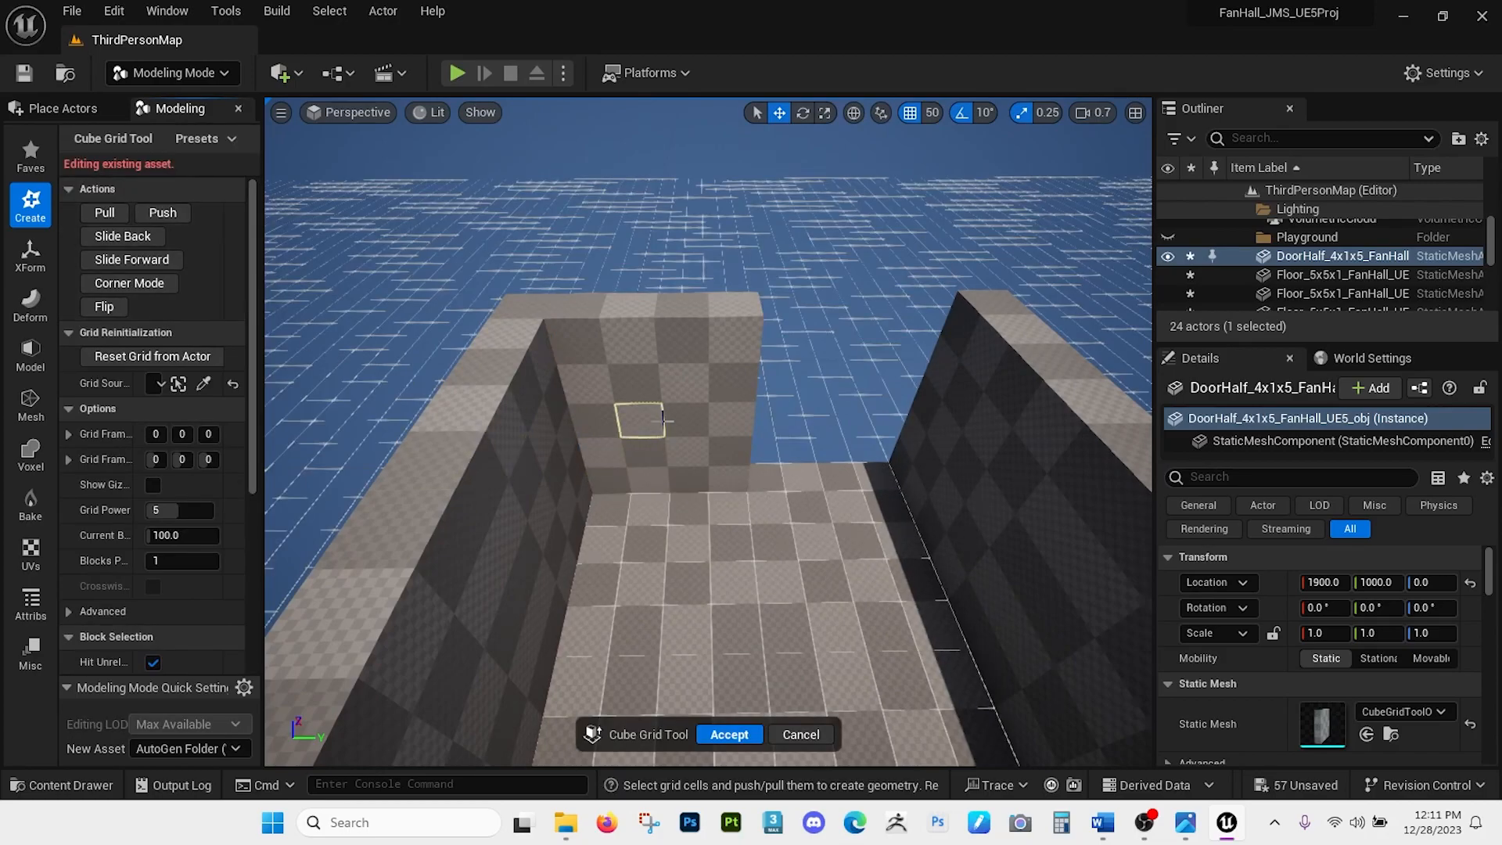
click(818, 735)
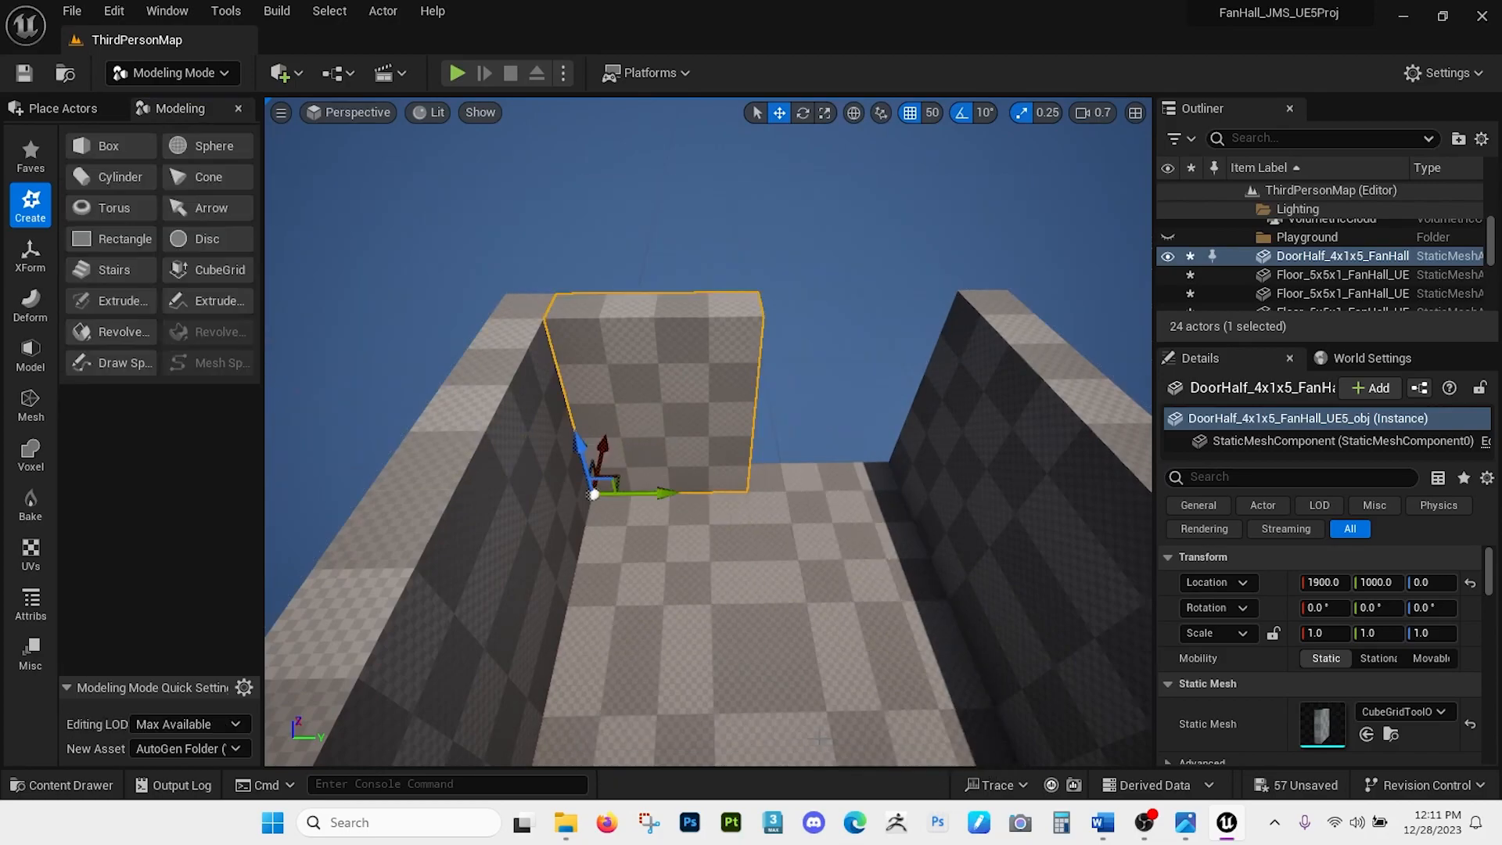
click(218, 277)
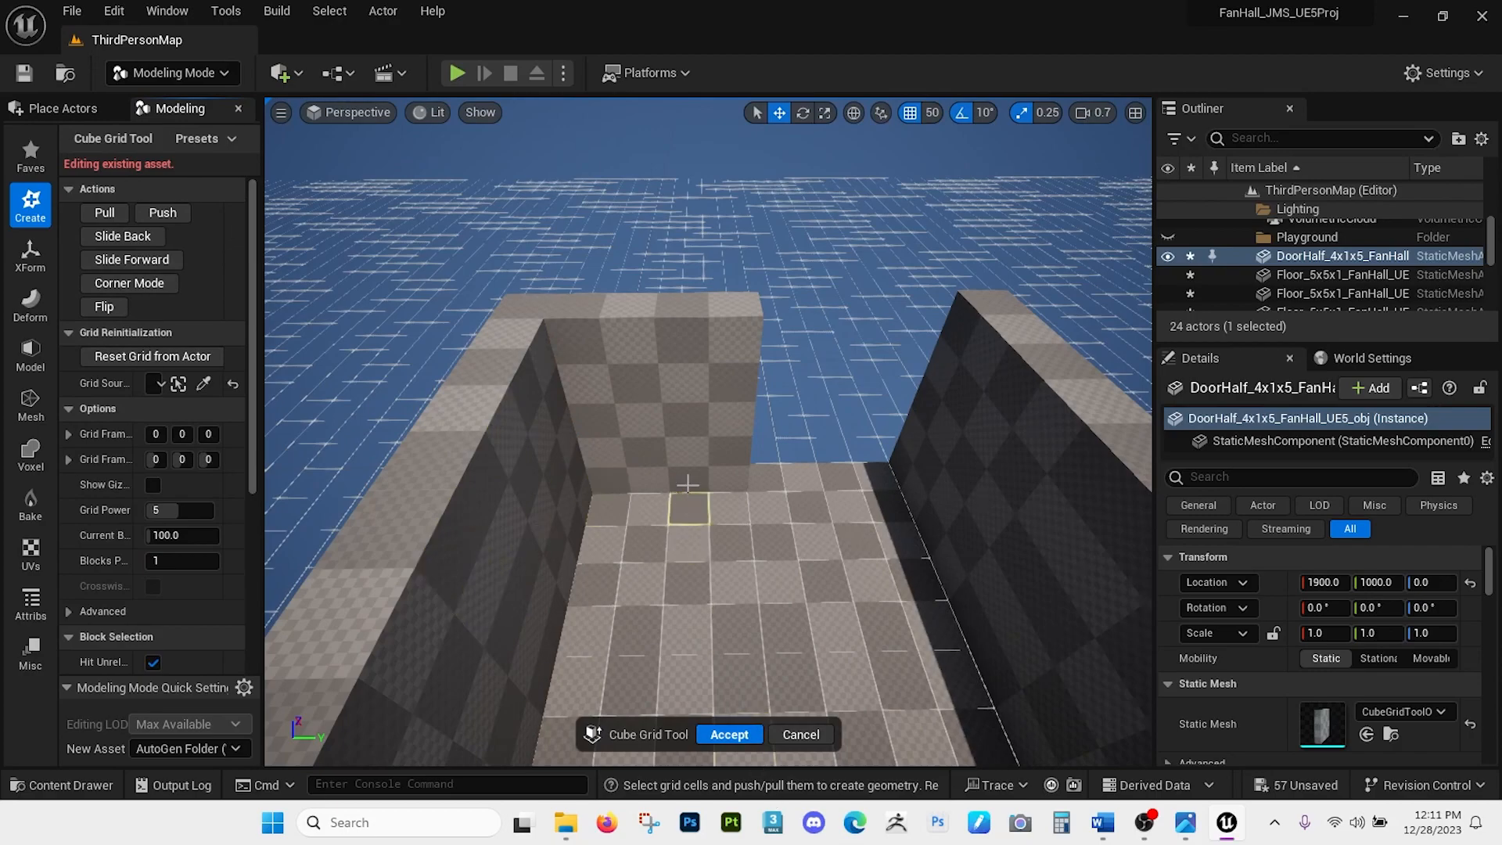
drag(708, 427, 733, 338)
right_drag(757, 429, 707, 518)
click(733, 735)
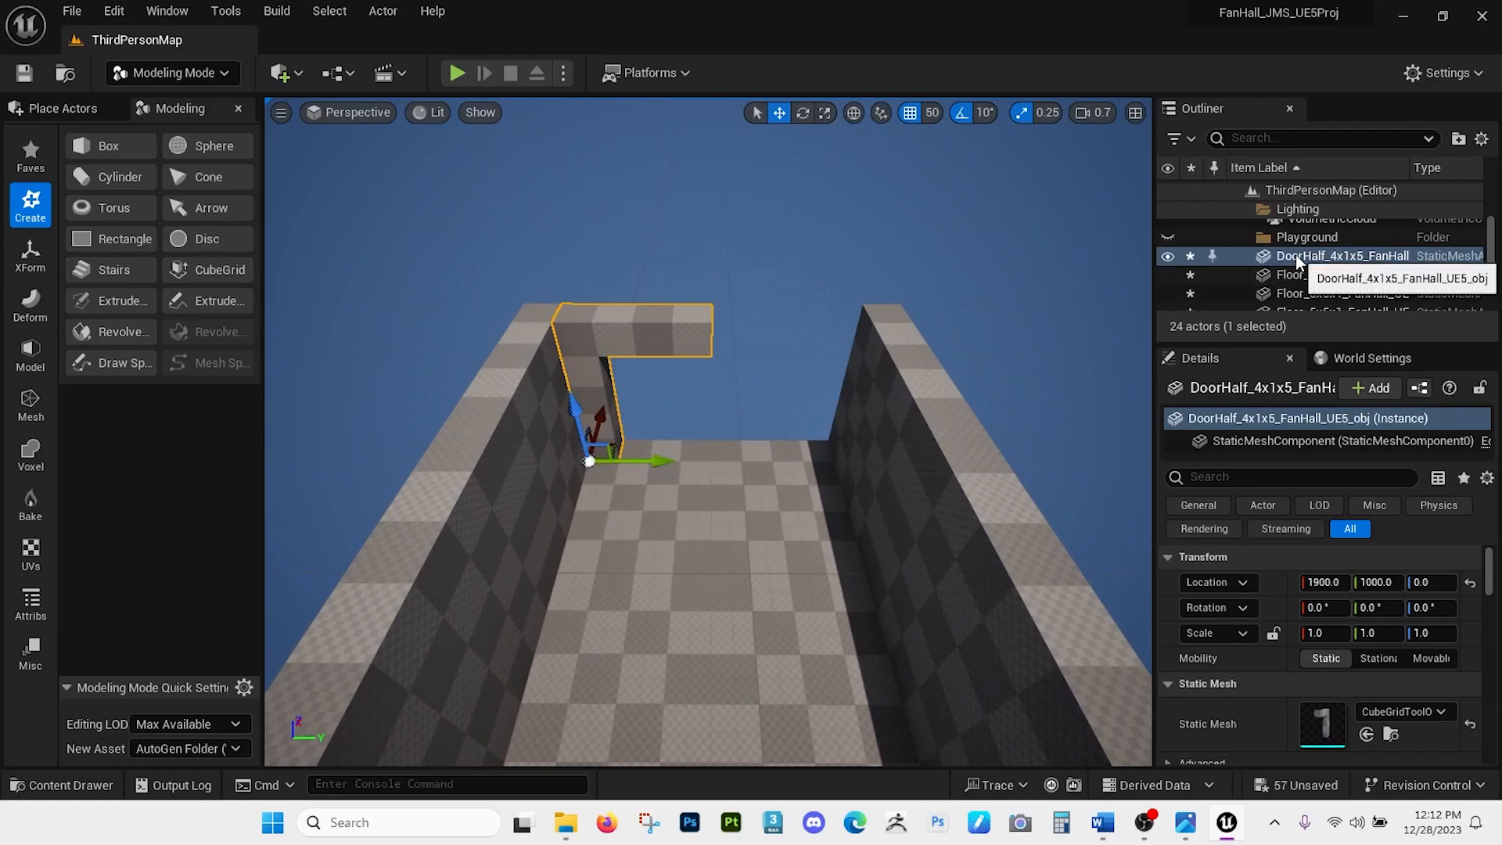
Rename the half-doorway piece as ArchHalf_4x1x5_FanHall_UE5_obj.
key(F2)
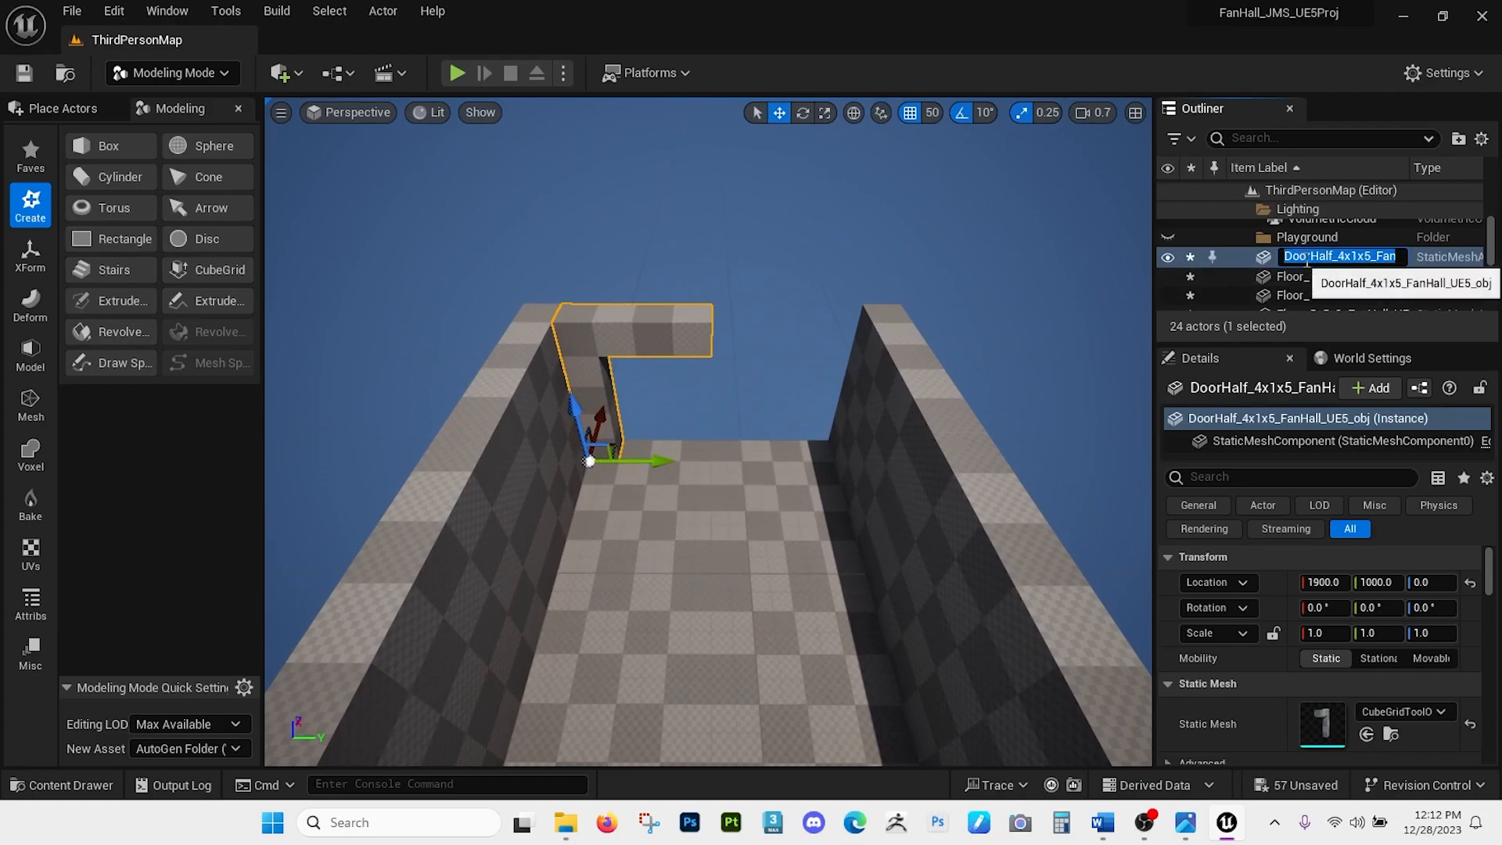
click(1330, 261)
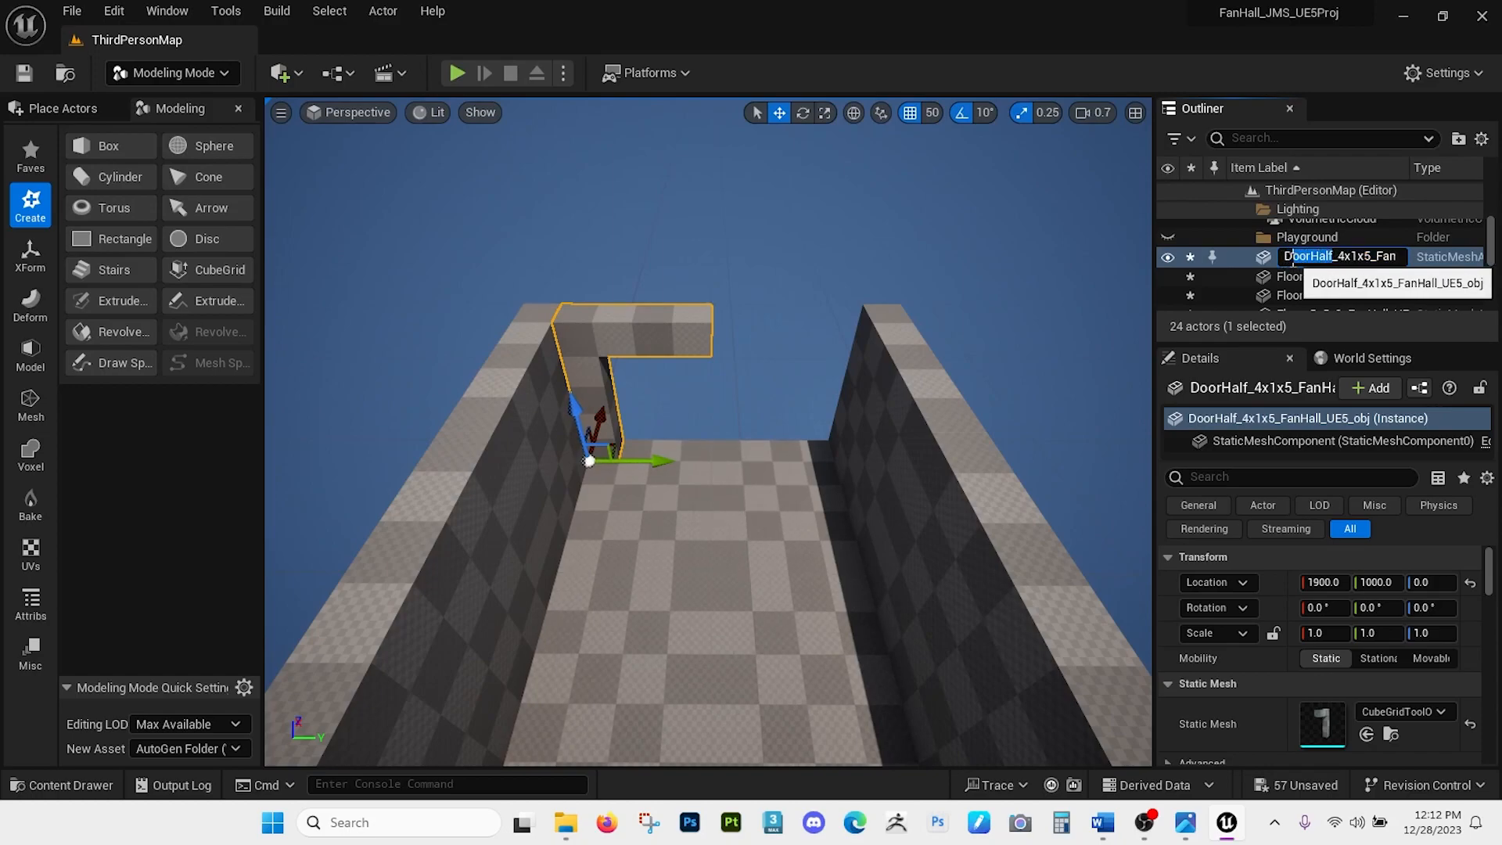
key(BackSpace)
key(BackSpace)
key(BackSpace)
key(BackSpace)
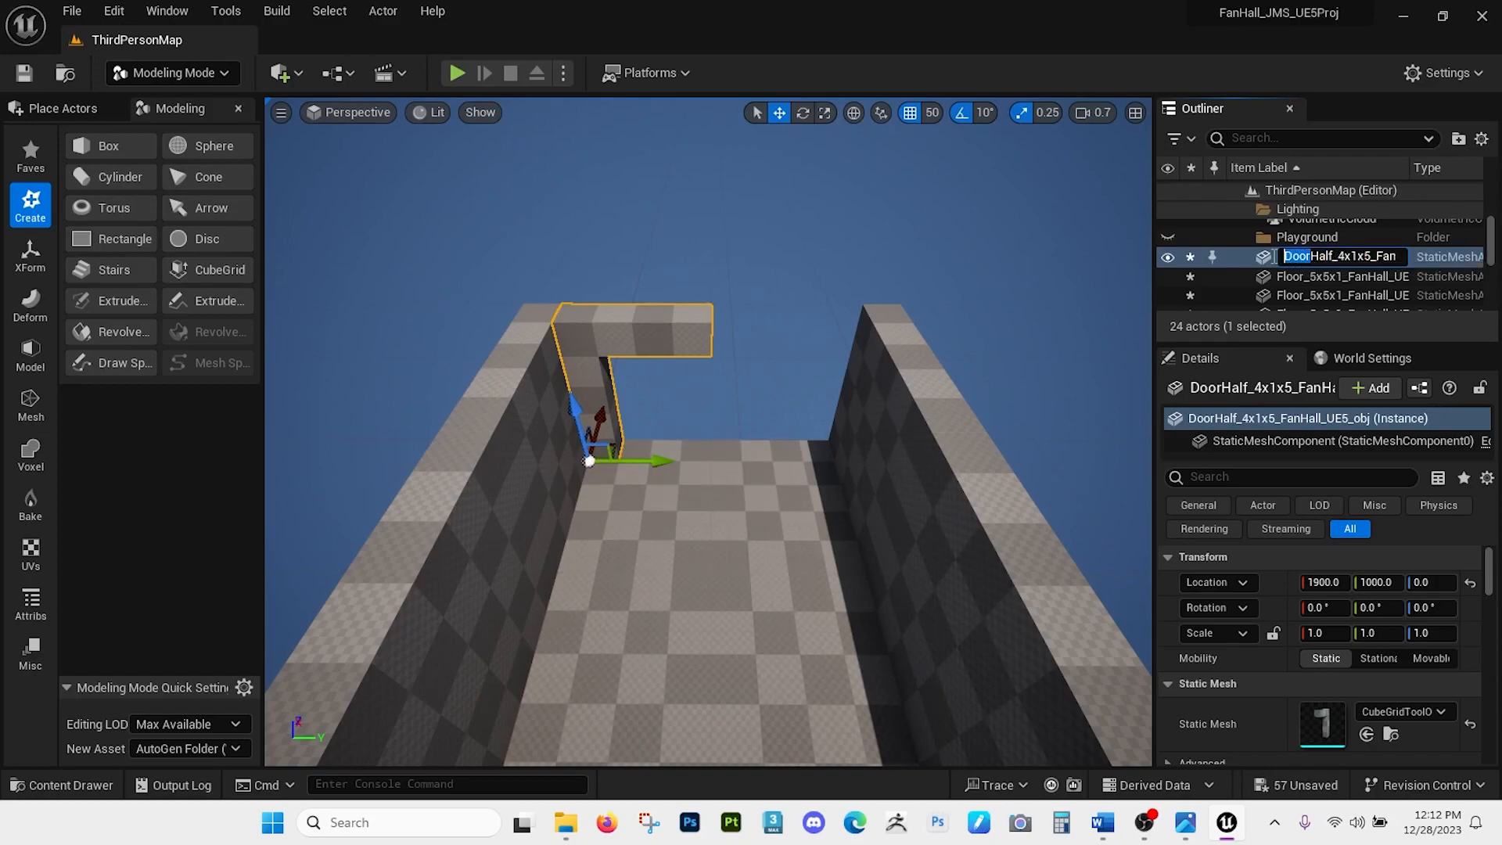
text(Arch)
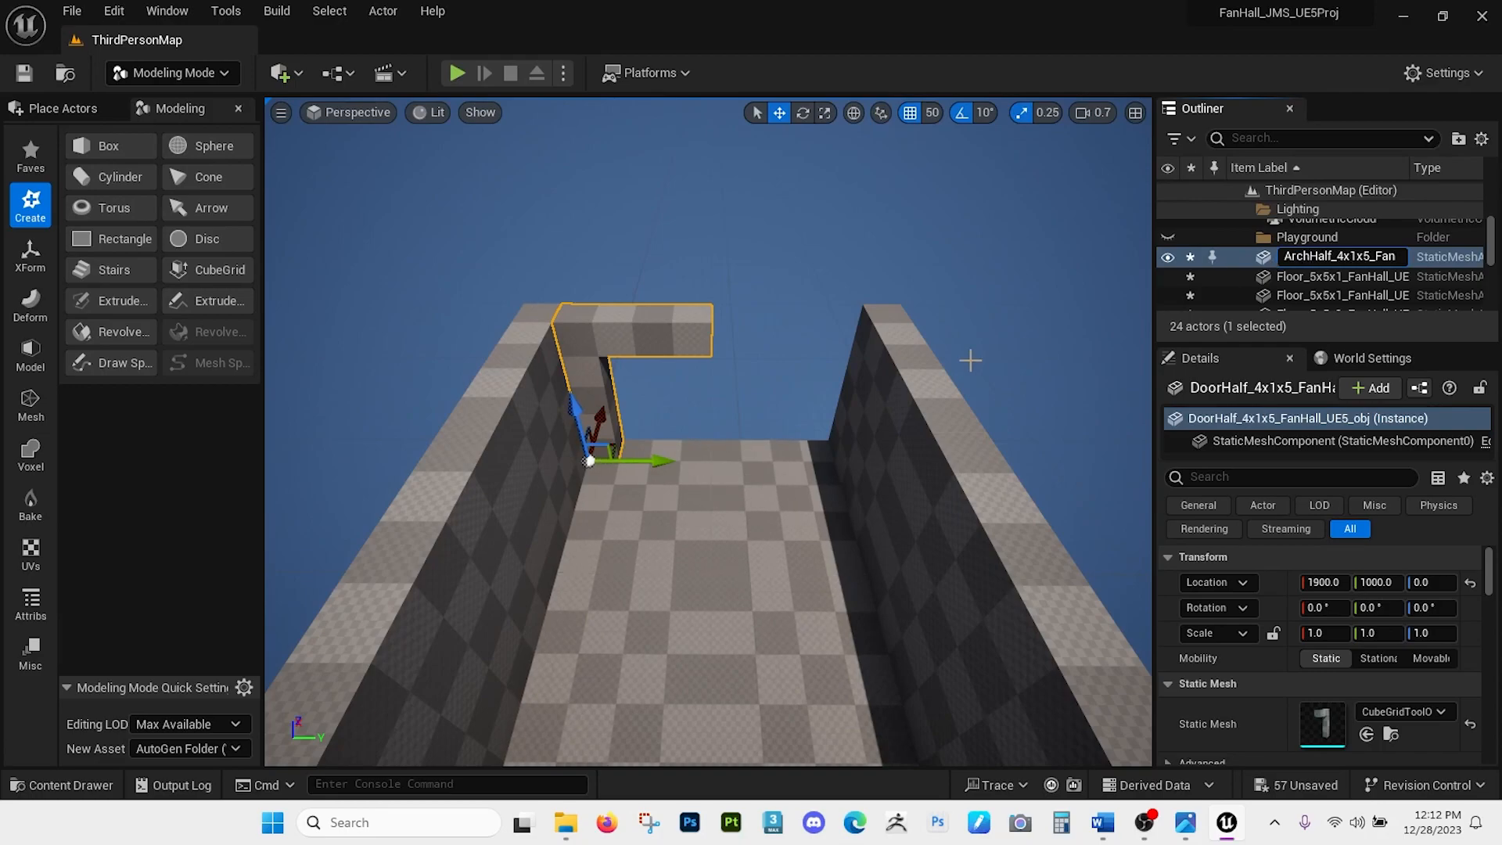
key(Return)
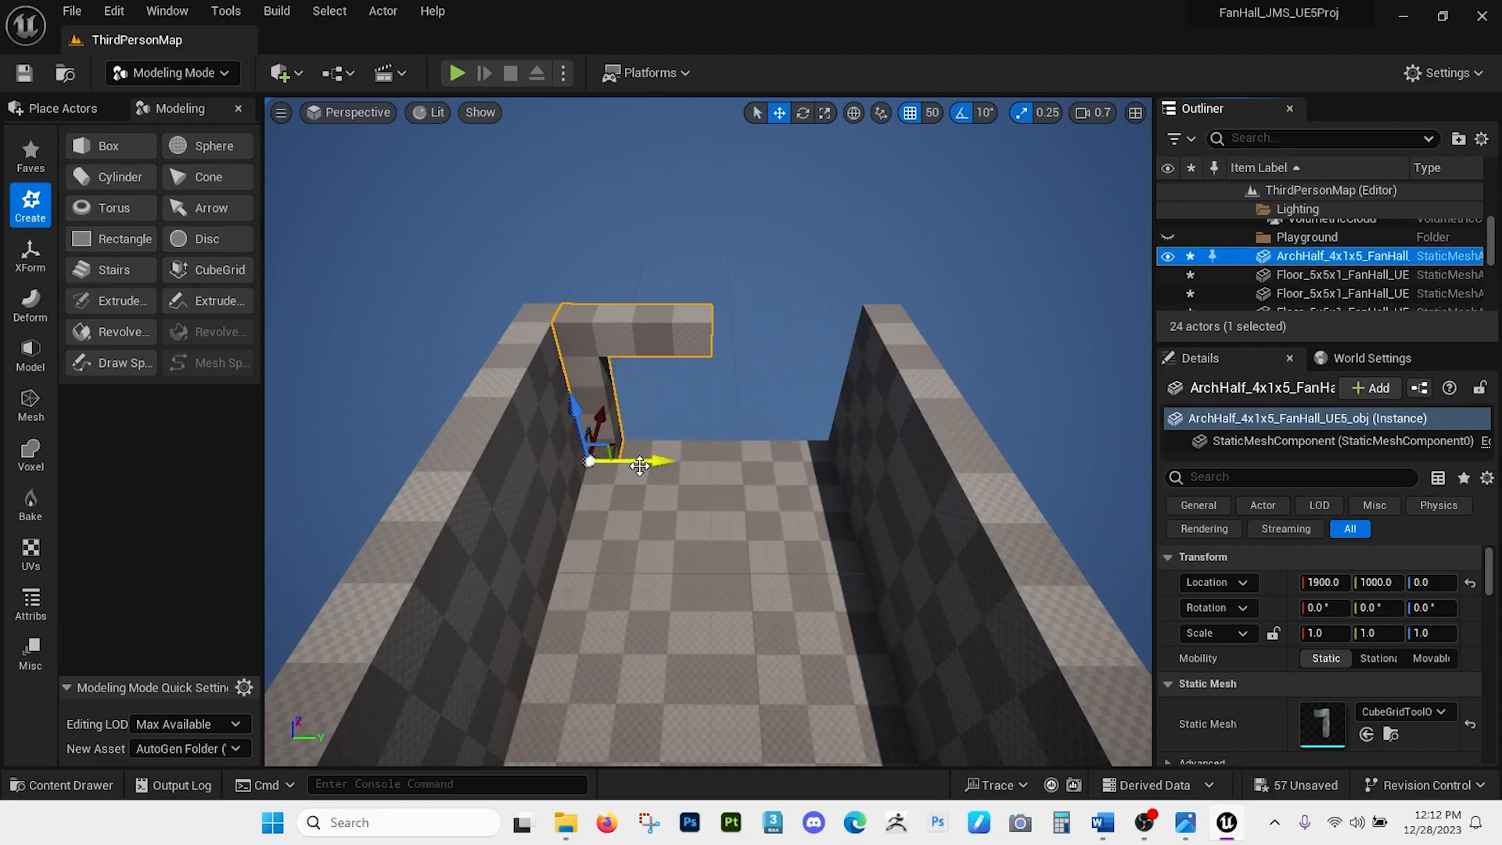
Duplicate the half arch along Y to 1450 and rotate the copy 180° about Z.
alt+drag(640, 462, 778, 462)
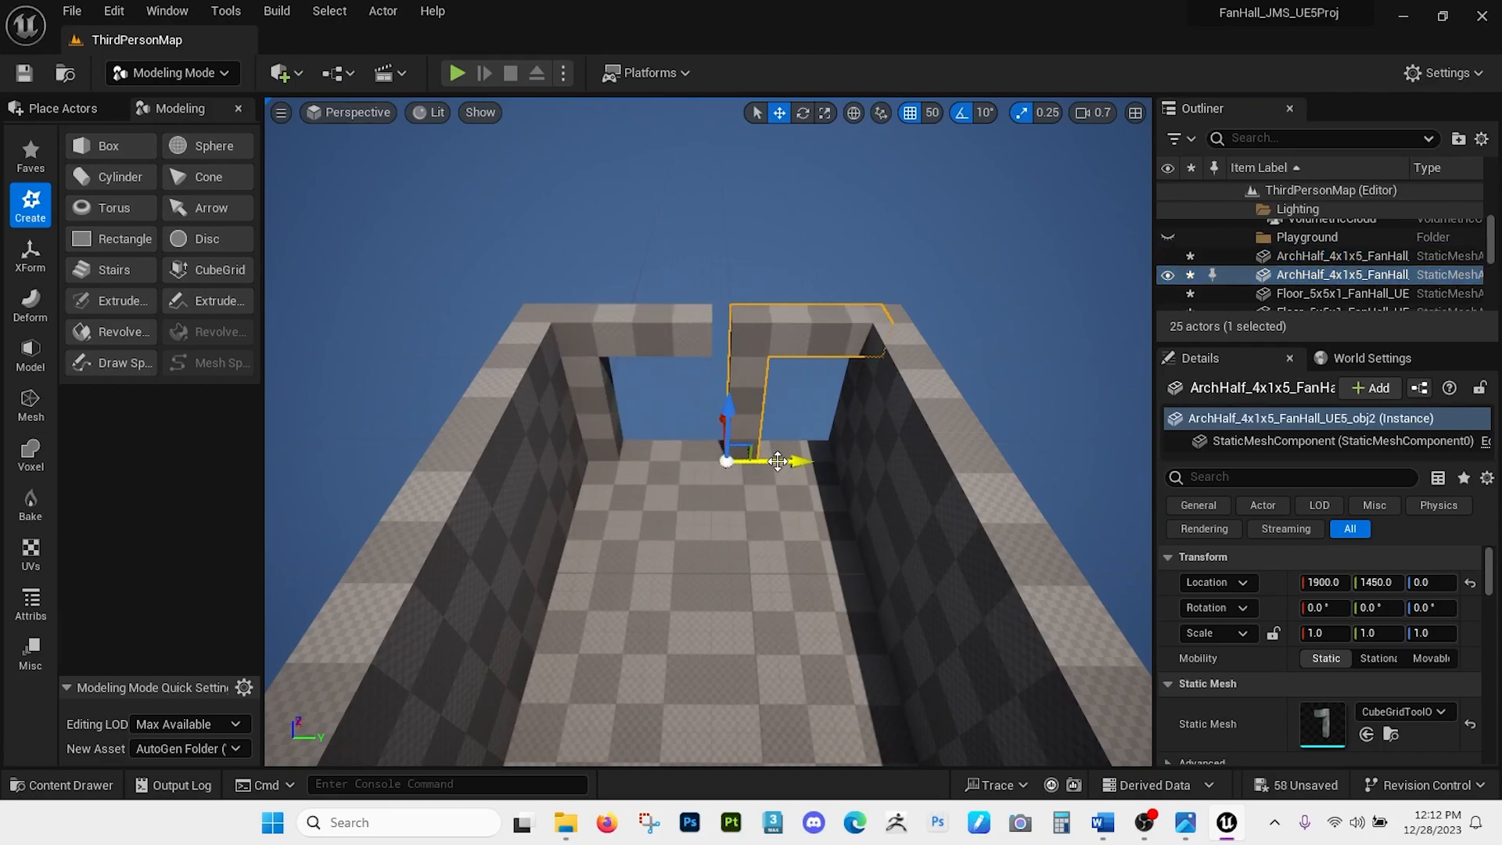
key(e)
drag(672, 522, 573, 429)
Move the rotated half arch to X 2000, Y 1800 to complete the end arch, and check it against the reference image 001.jpg.
key(w)
drag(728, 460, 850, 419)
key(ctrl+z)
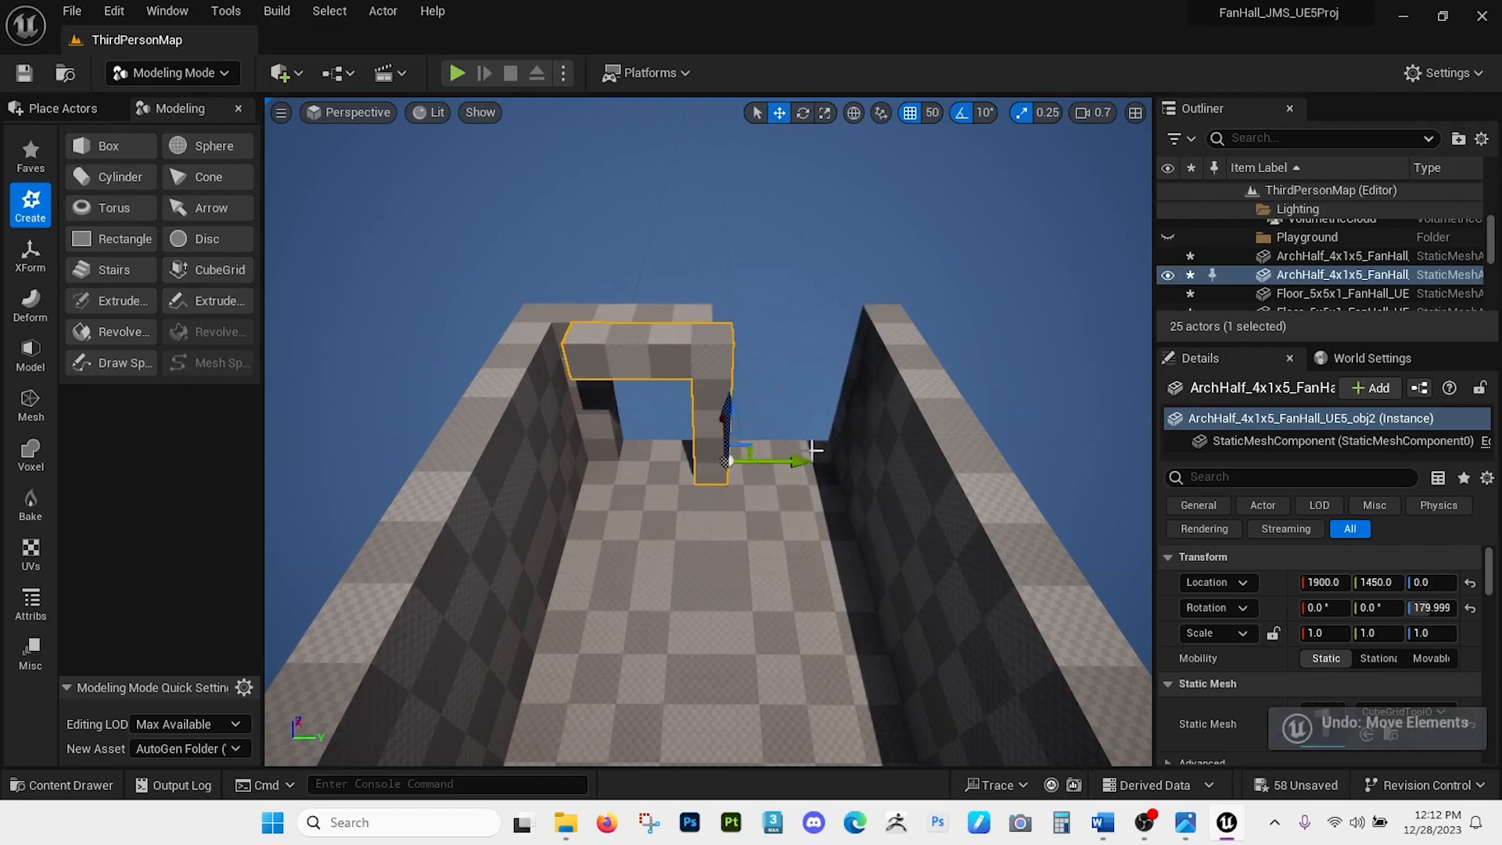
mouse_move(820, 444)
right_down()
mouse_move(814, 459)
mouse_move(817, 438)
right_up()
drag(816, 438, 968, 444)
right_drag(968, 444, 1020, 422)
right_drag(818, 436, 818, 436)
click(1186, 823)
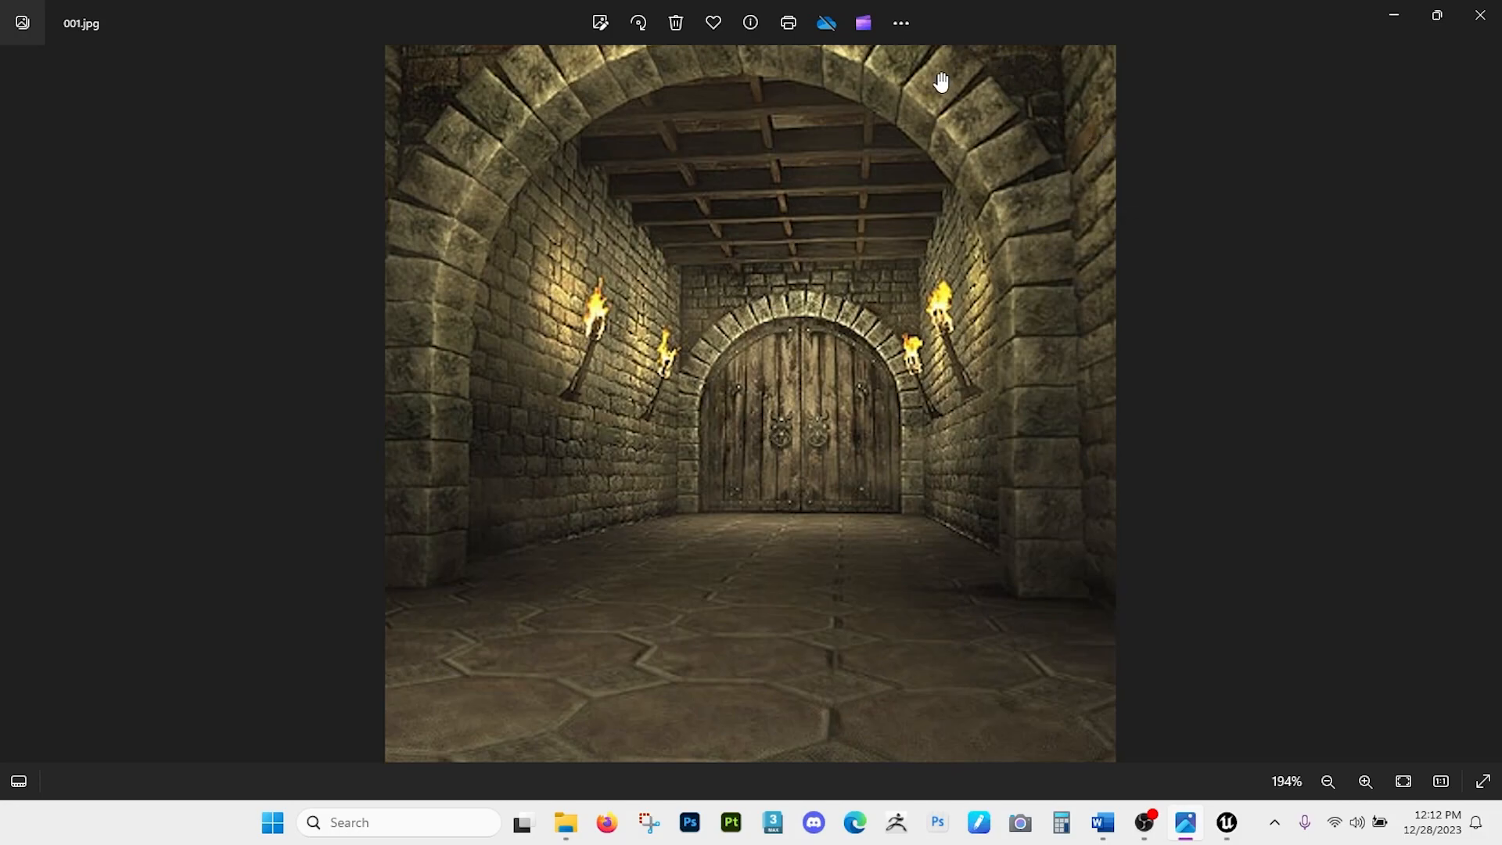
key(alt+Tab)
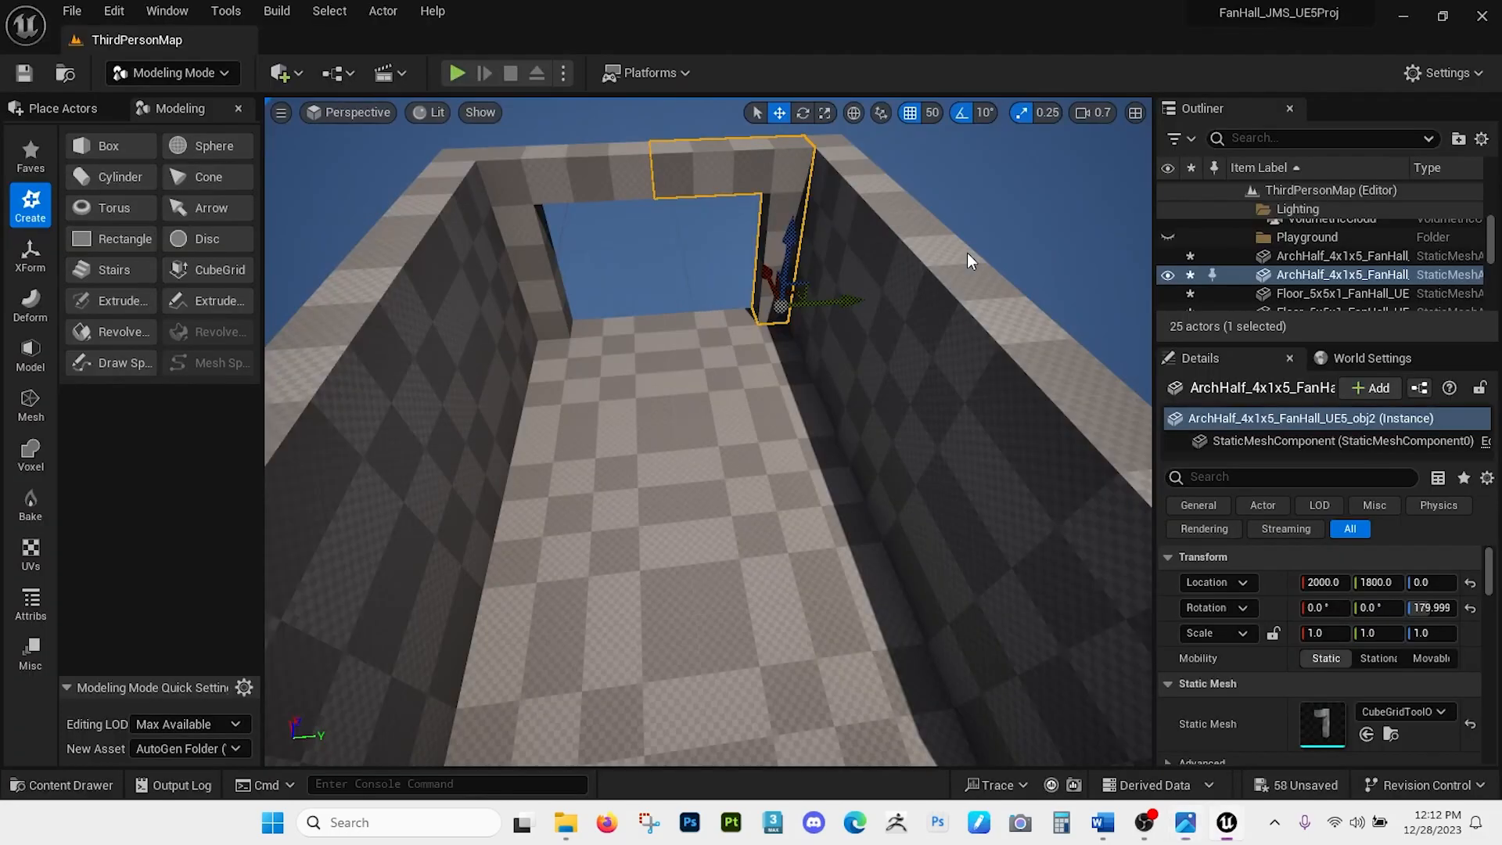
Duplicate both halves of the end arch twice along X, once into the middle of the hall and once to its open end.
shift+click(589, 189)
right_drag(590, 189, 812, 358)
alt+drag(859, 329, 739, 374)
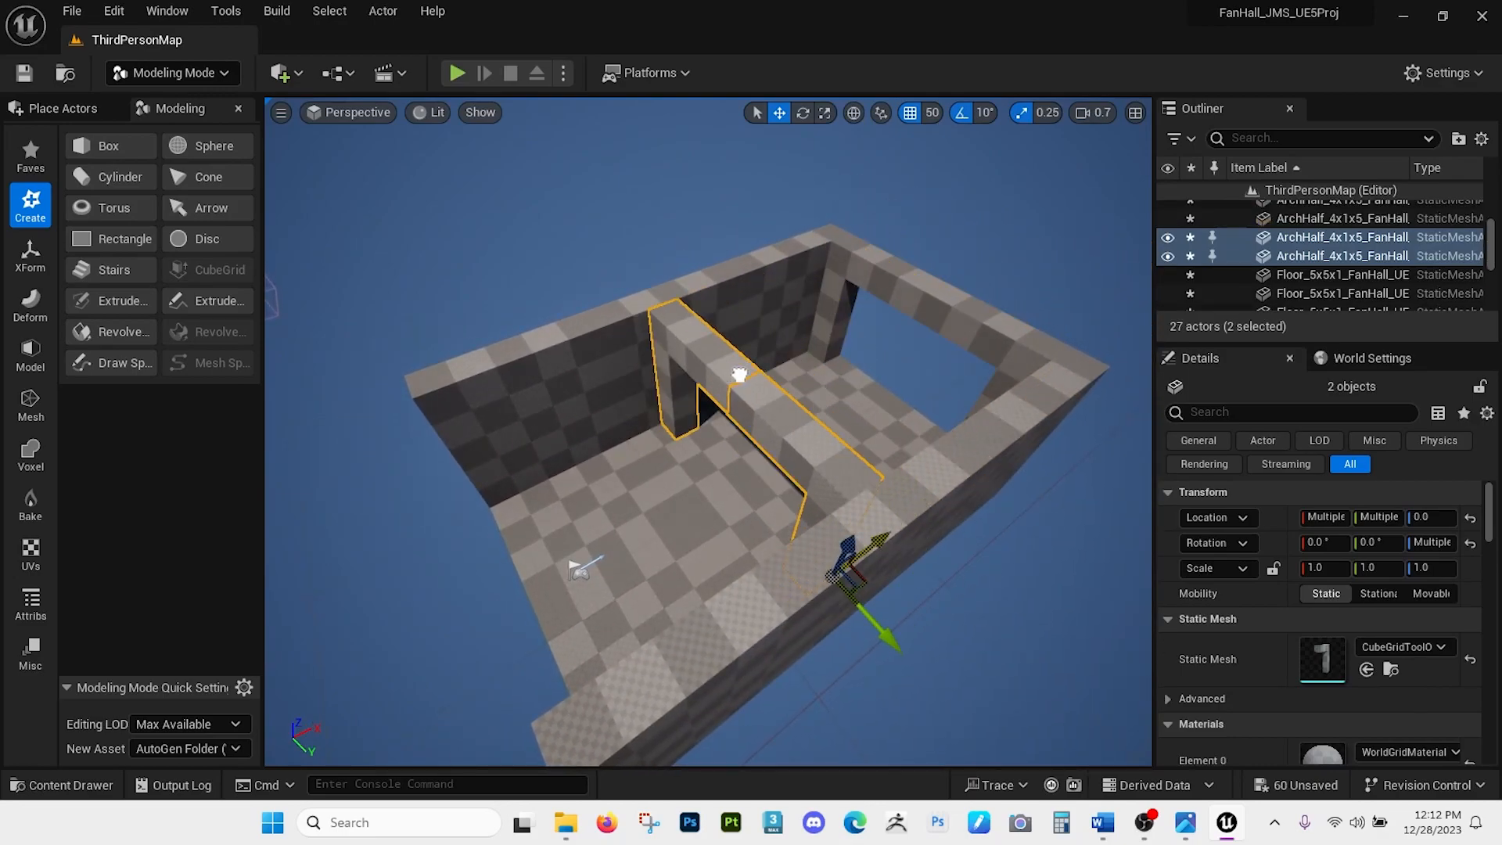
mouse_move(783, 458)
right_down()
mouse_move(696, 458)
mouse_move(762, 457)
right_up()
alt+drag(868, 581, 661, 595)
Select both halves of the middle arch and shift them slightly along X toward the original end arch.
right_drag(772, 459, 720, 359)
click(707, 467)
ctrl+click(716, 552)
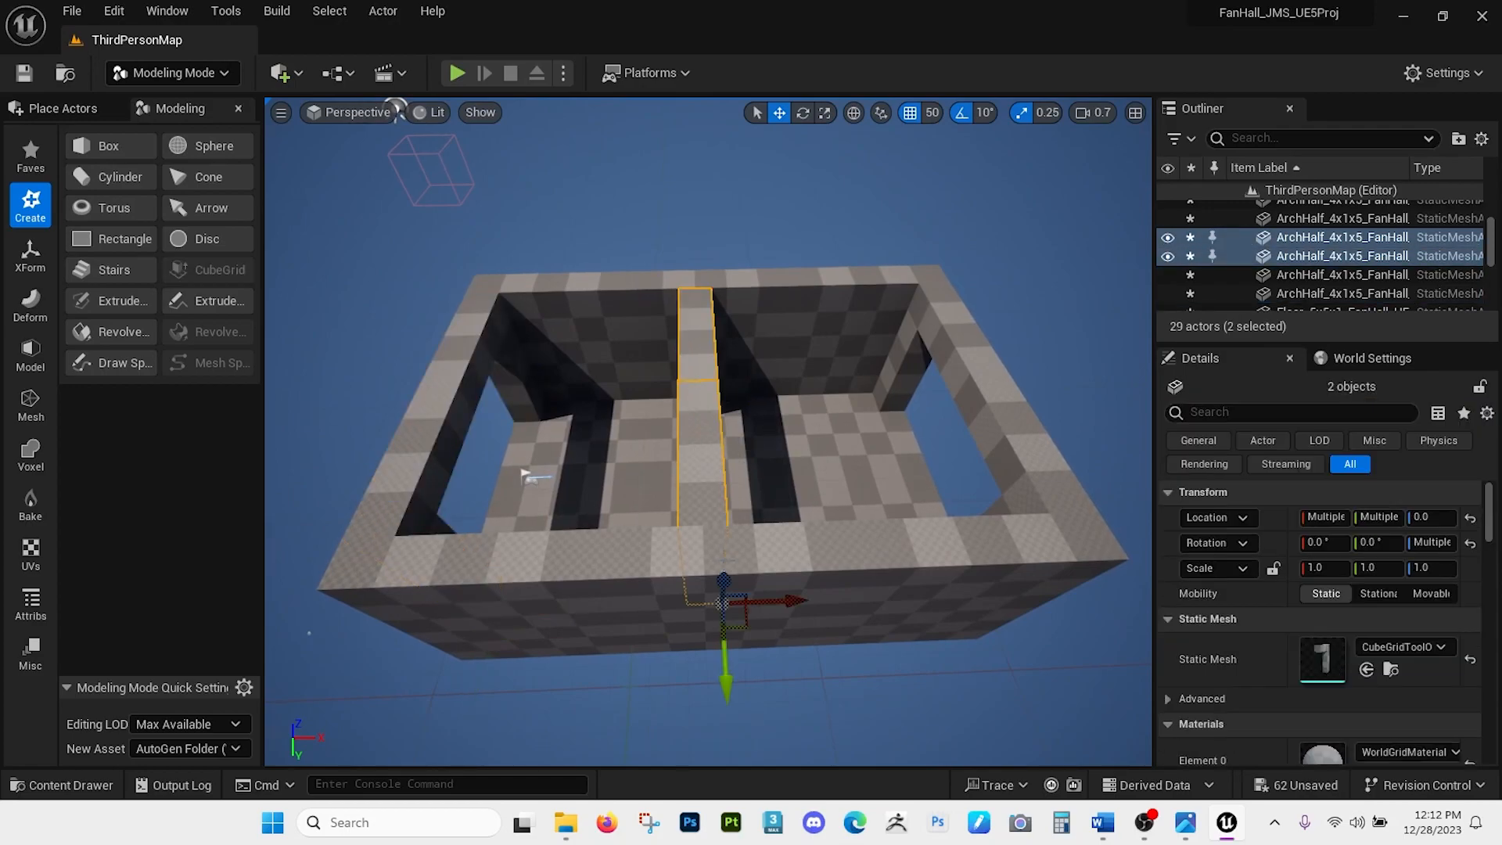
drag(753, 603, 776, 601)
right_drag(671, 512, 876, 391)
right_drag(407, 188, 441, 163)
Play-test the level by walking the character through the arched hall, and review the reference image.
click(457, 73)
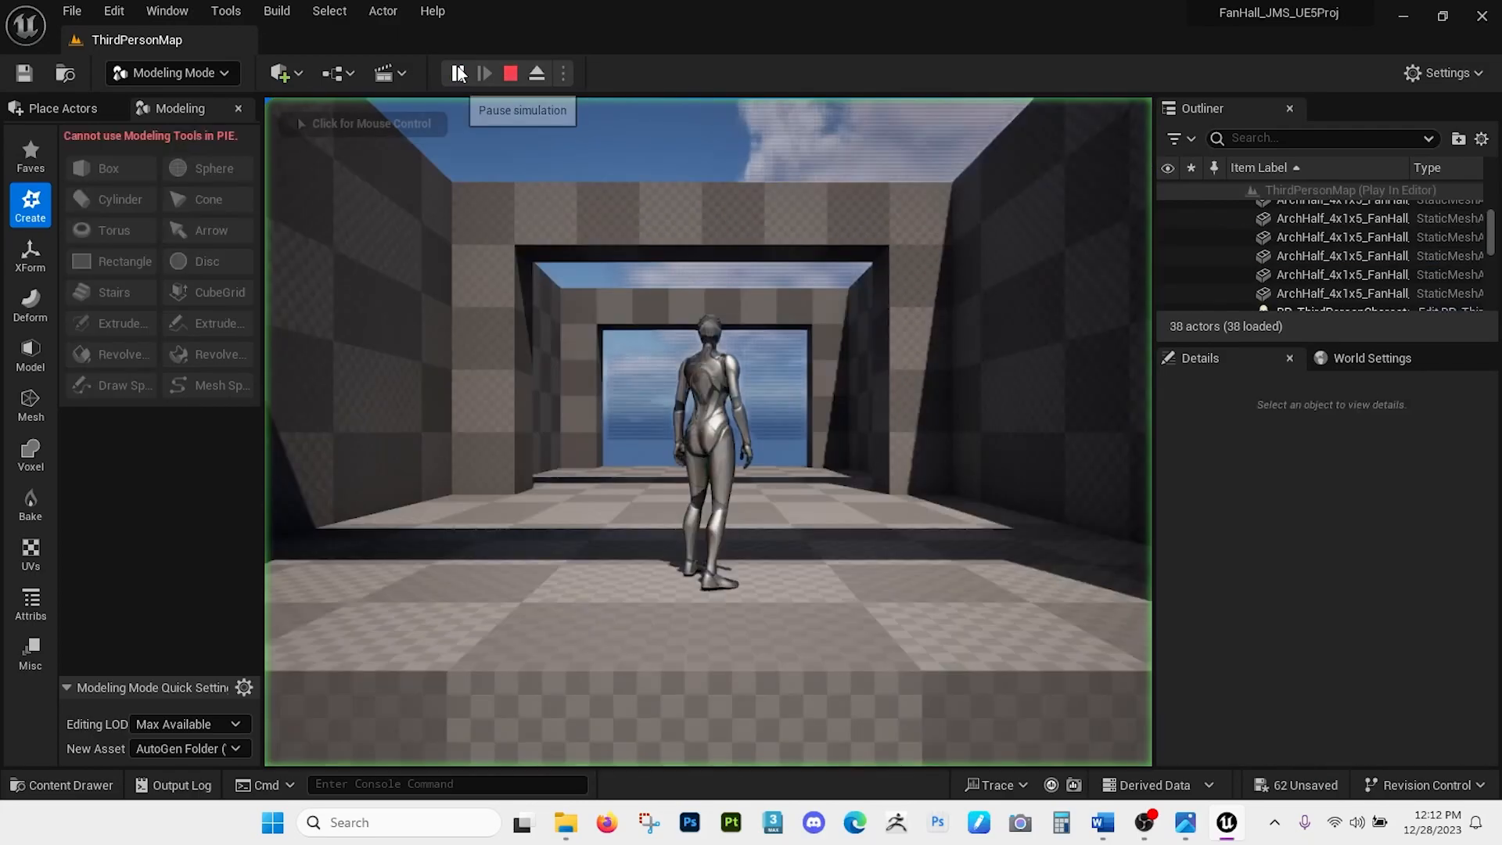
key(w)
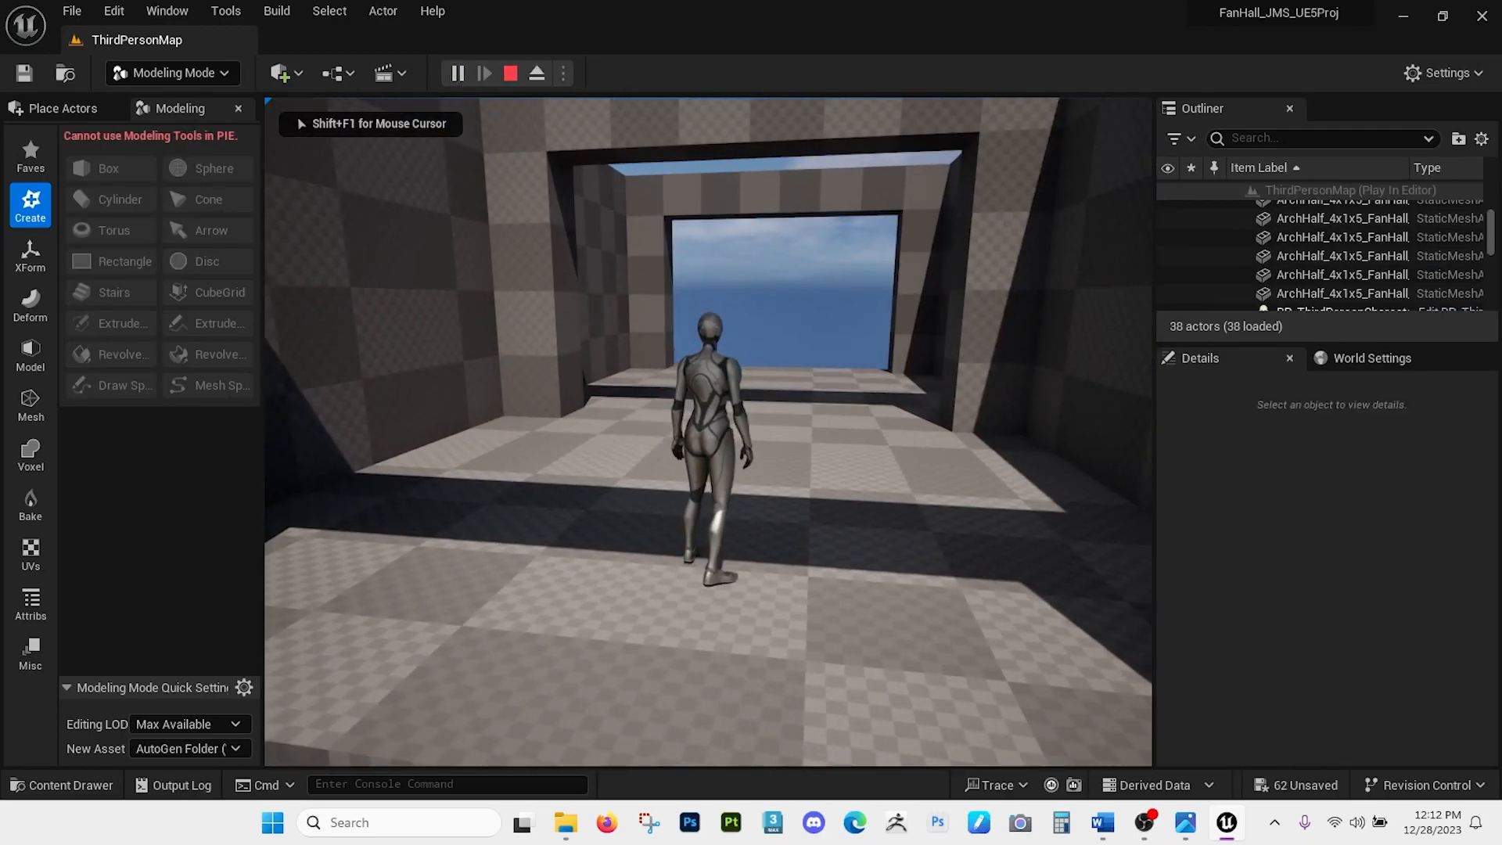
key(Escape)
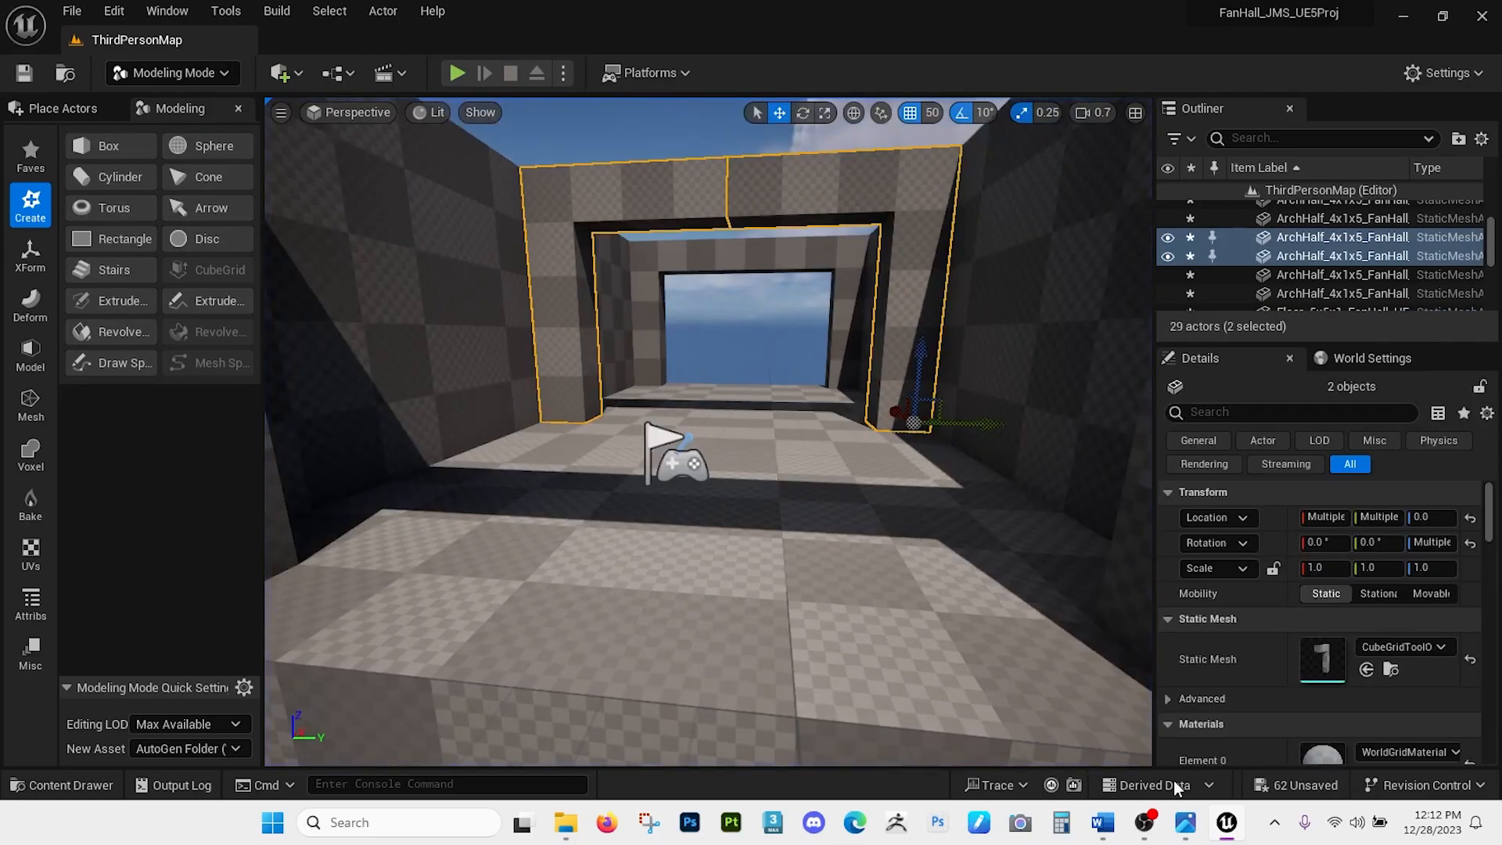
click(1186, 827)
click(1185, 830)
Duplicate all six floor pieces upward to Z 500 as the ceiling of the hall.
right_drag(719, 406, 720, 553)
click(719, 554)
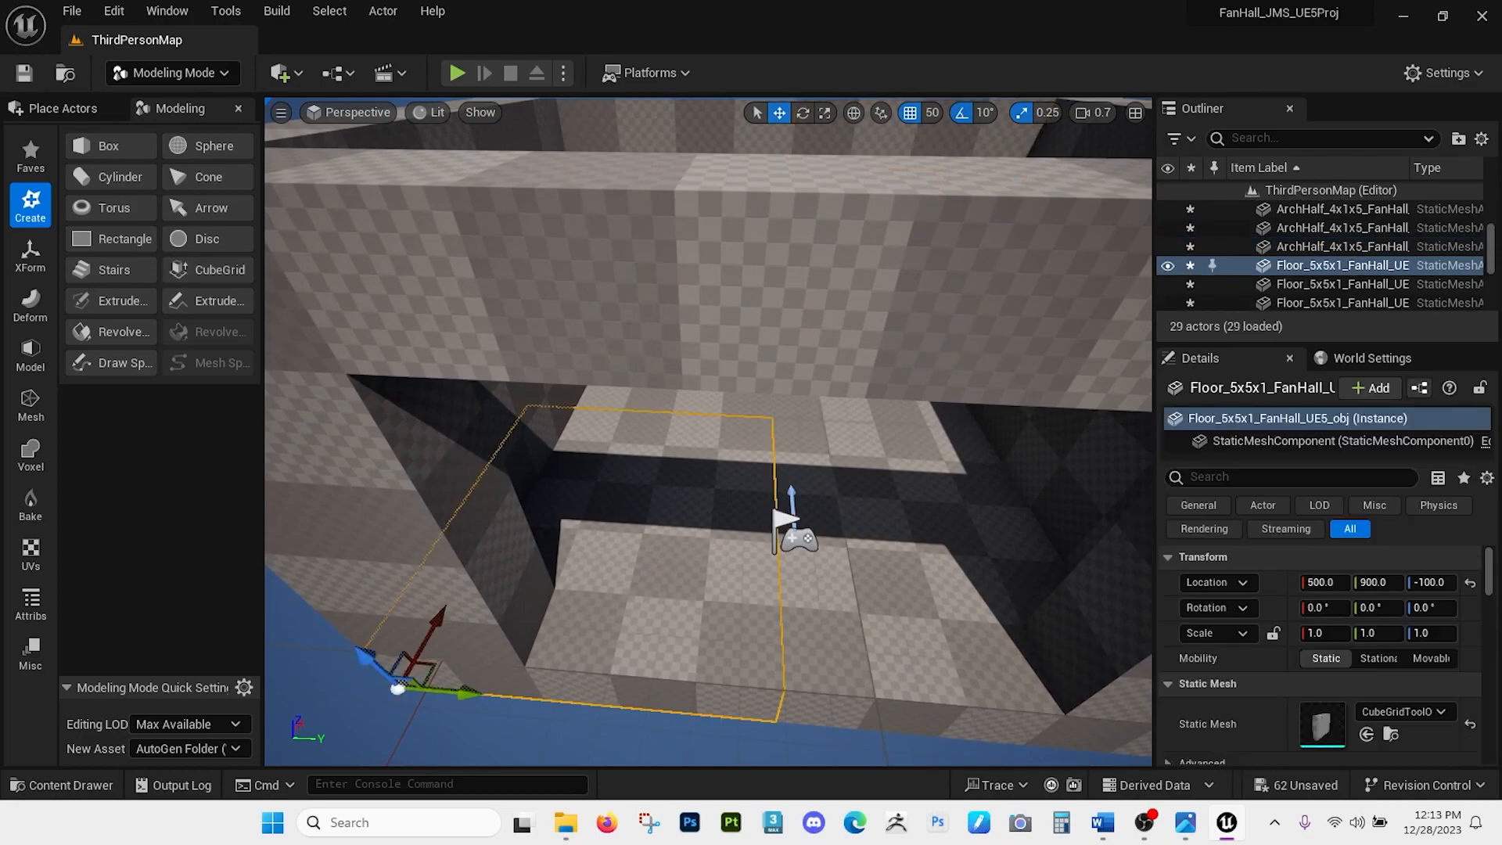
scroll(731, 548, down, 10)
scroll(742, 539, up, 5)
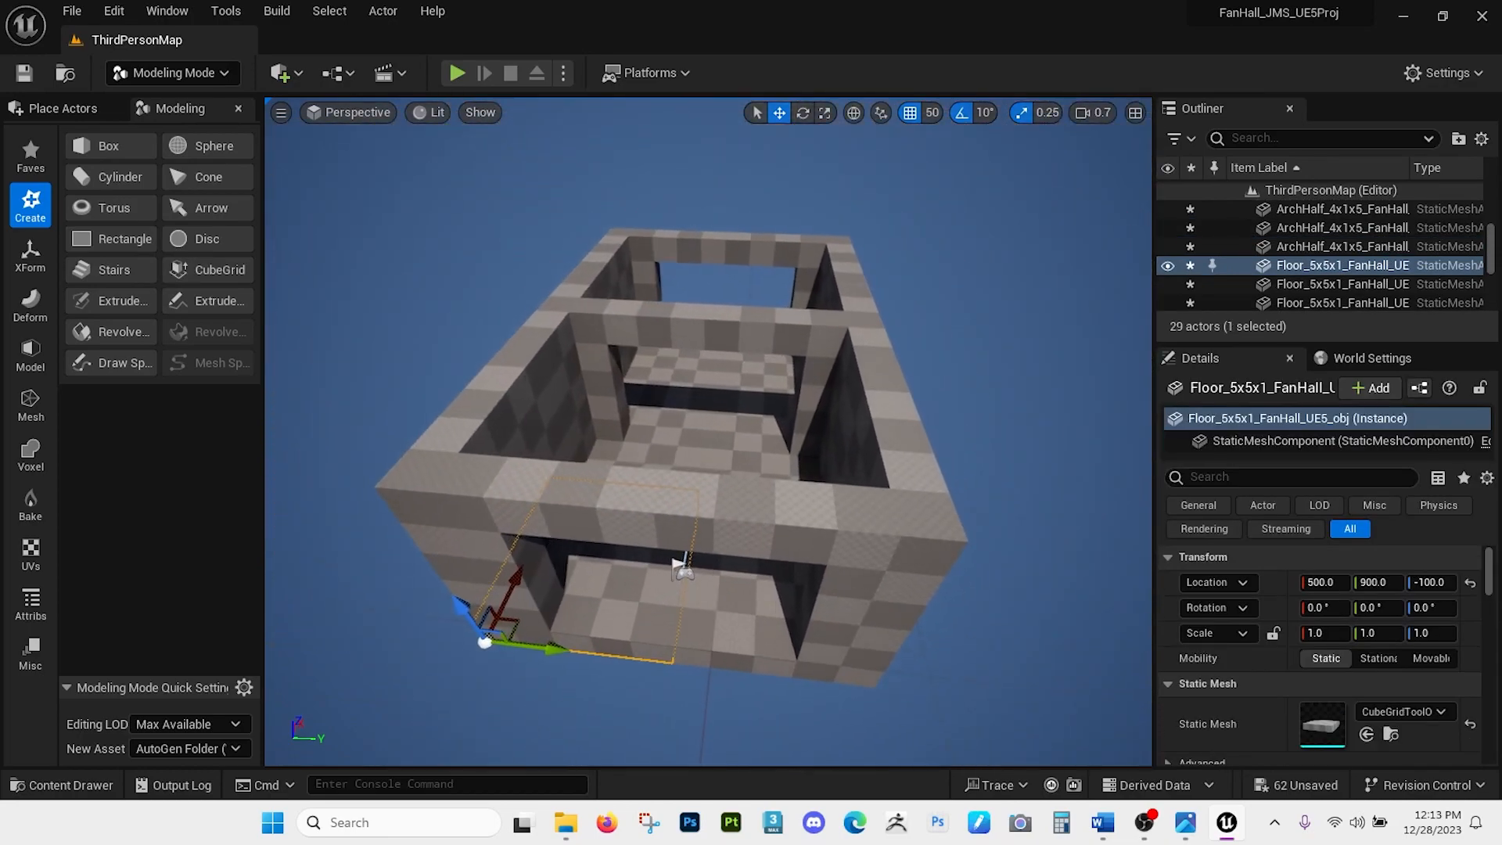
ctrl+click(673, 562)
scroll(704, 532, up, 6)
mouse_move(681, 435)
right_down()
mouse_move(681, 492)
mouse_move(682, 446)
mouse_move(696, 450)
mouse_move(682, 435)
right_up()
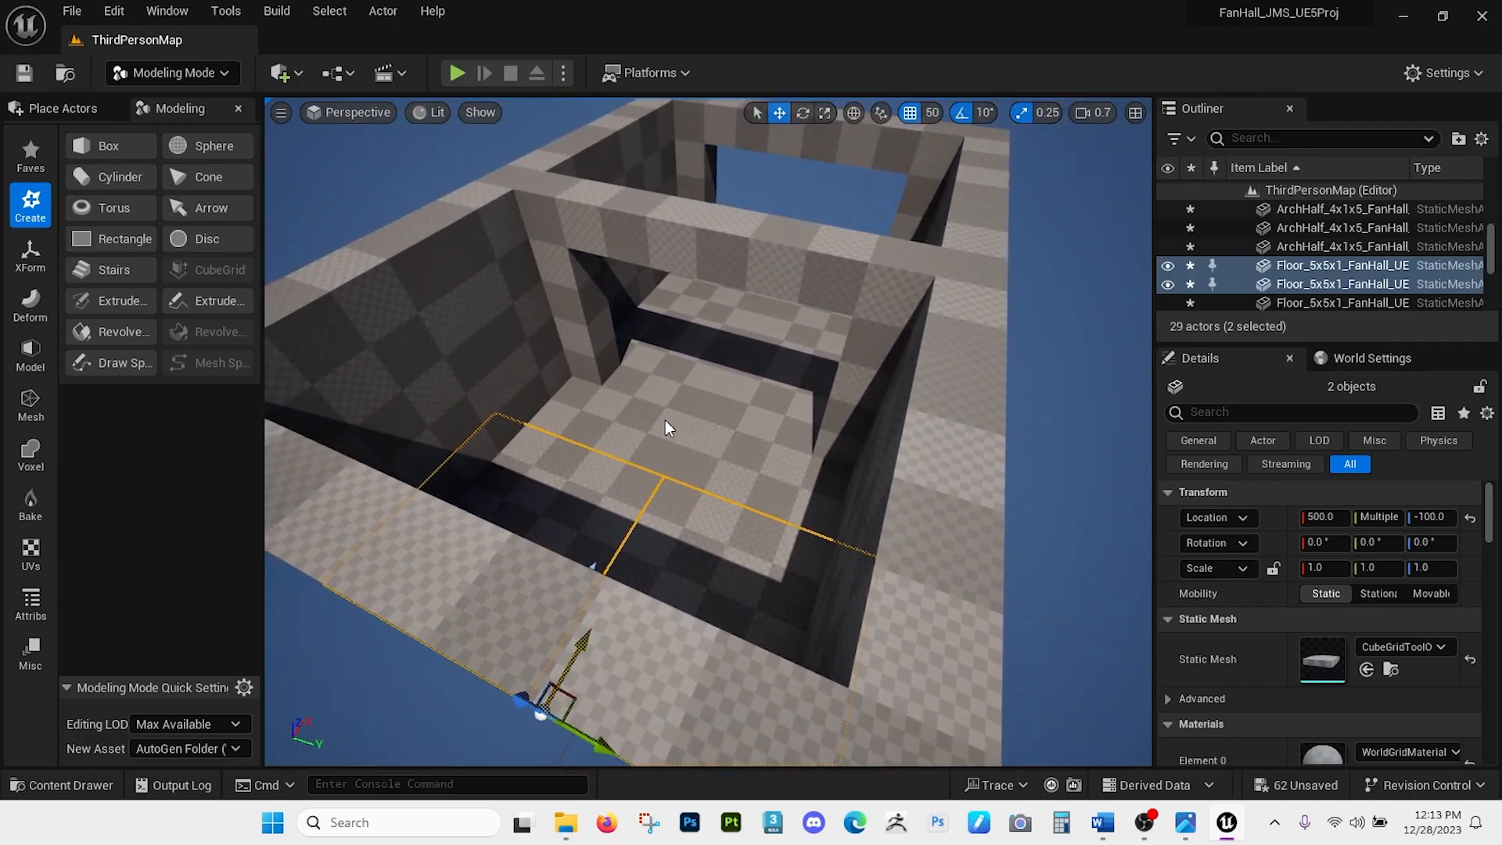
ctrl+click(664, 421)
ctrl+click(728, 303)
ctrl+click(727, 313)
ctrl+click(773, 354)
alt+drag(743, 314, 756, 136)
right_drag(694, 195, 723, 488)
key(s)
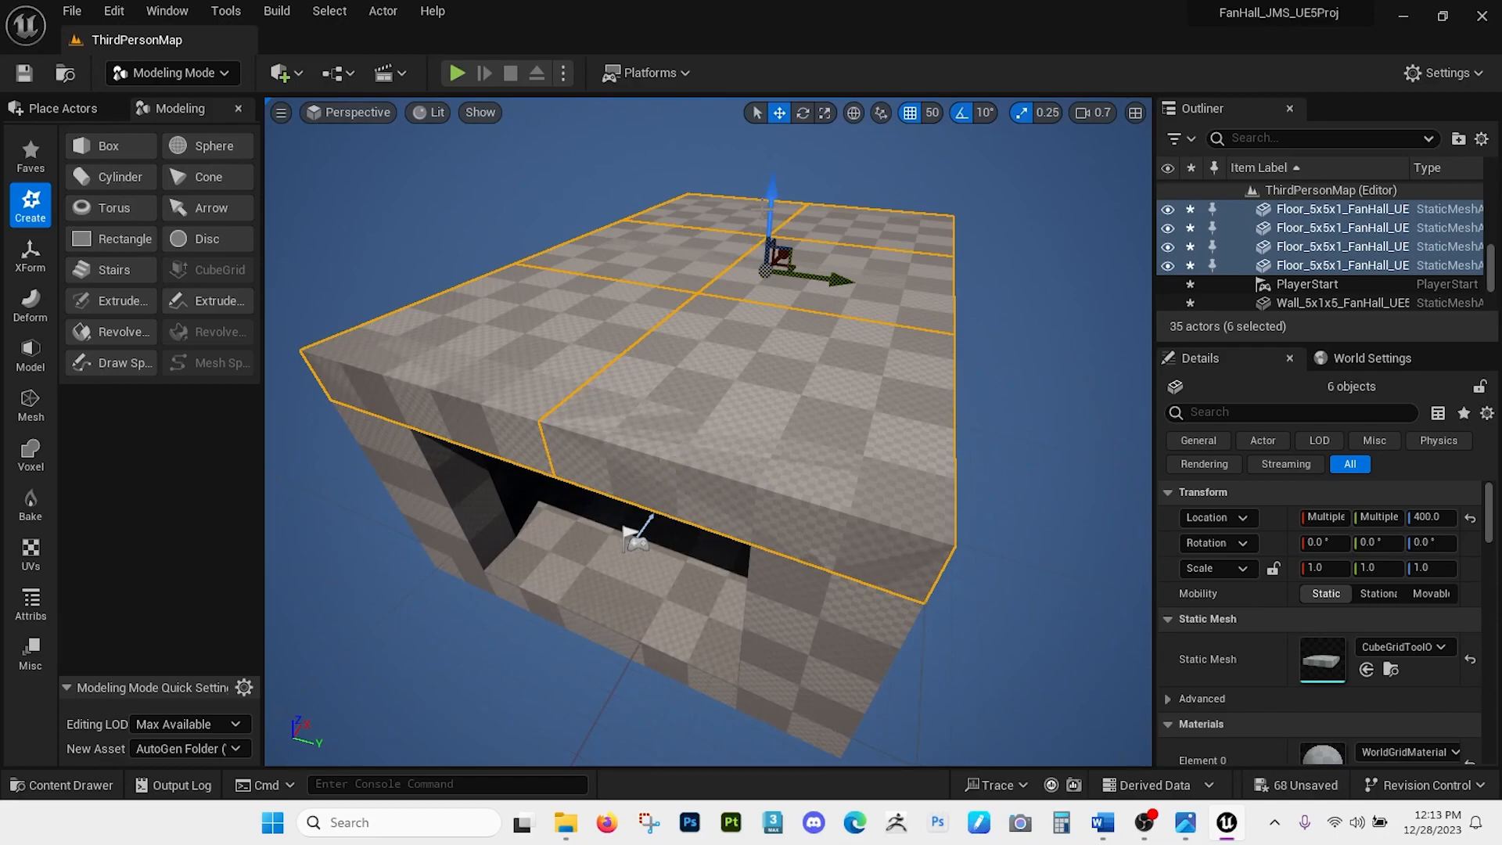
drag(769, 208, 771, 166)
Inspect the lighting inside the roofed hall and compare it with the reference image 001.jpg.
right_drag(770, 166, 801, 76)
key(w)
key(a)
key(w)
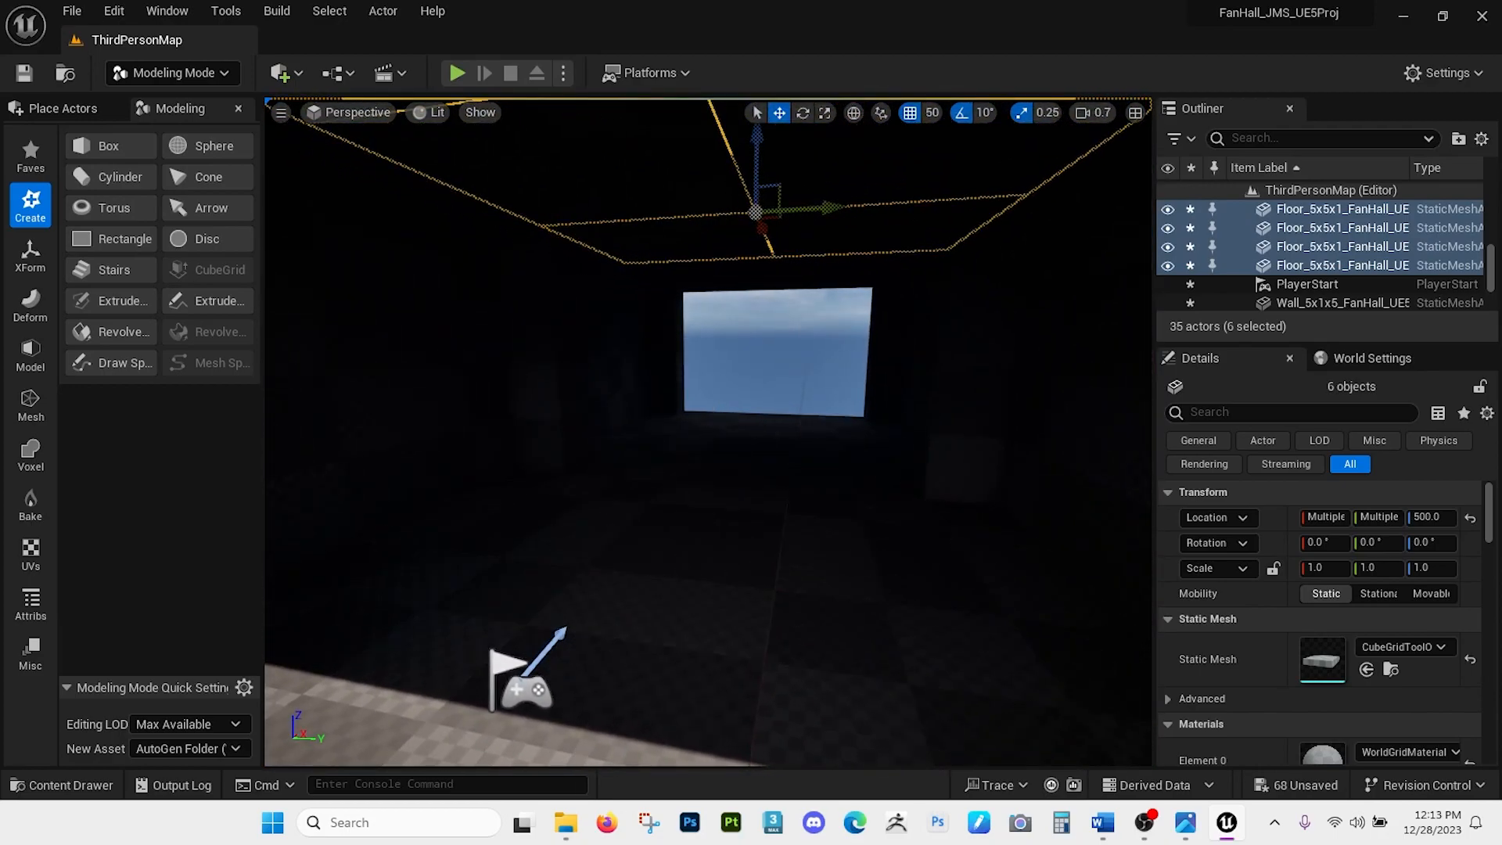
click(777, 352)
key(w)
right_drag(776, 352, 674, 493)
key(s)
key(d)
key(q)
key(w)
key(e)
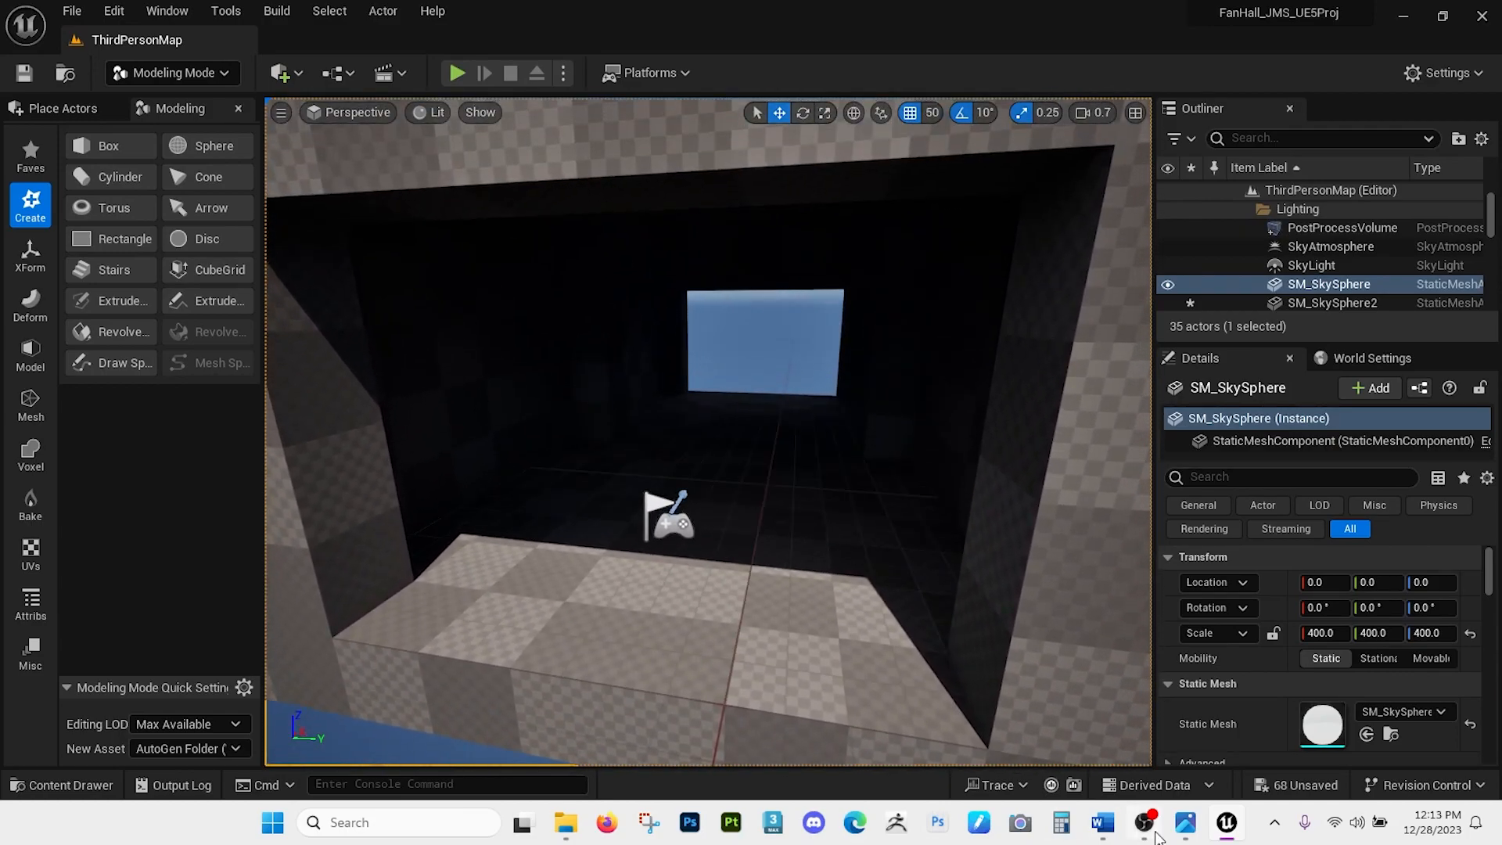
click(1183, 833)
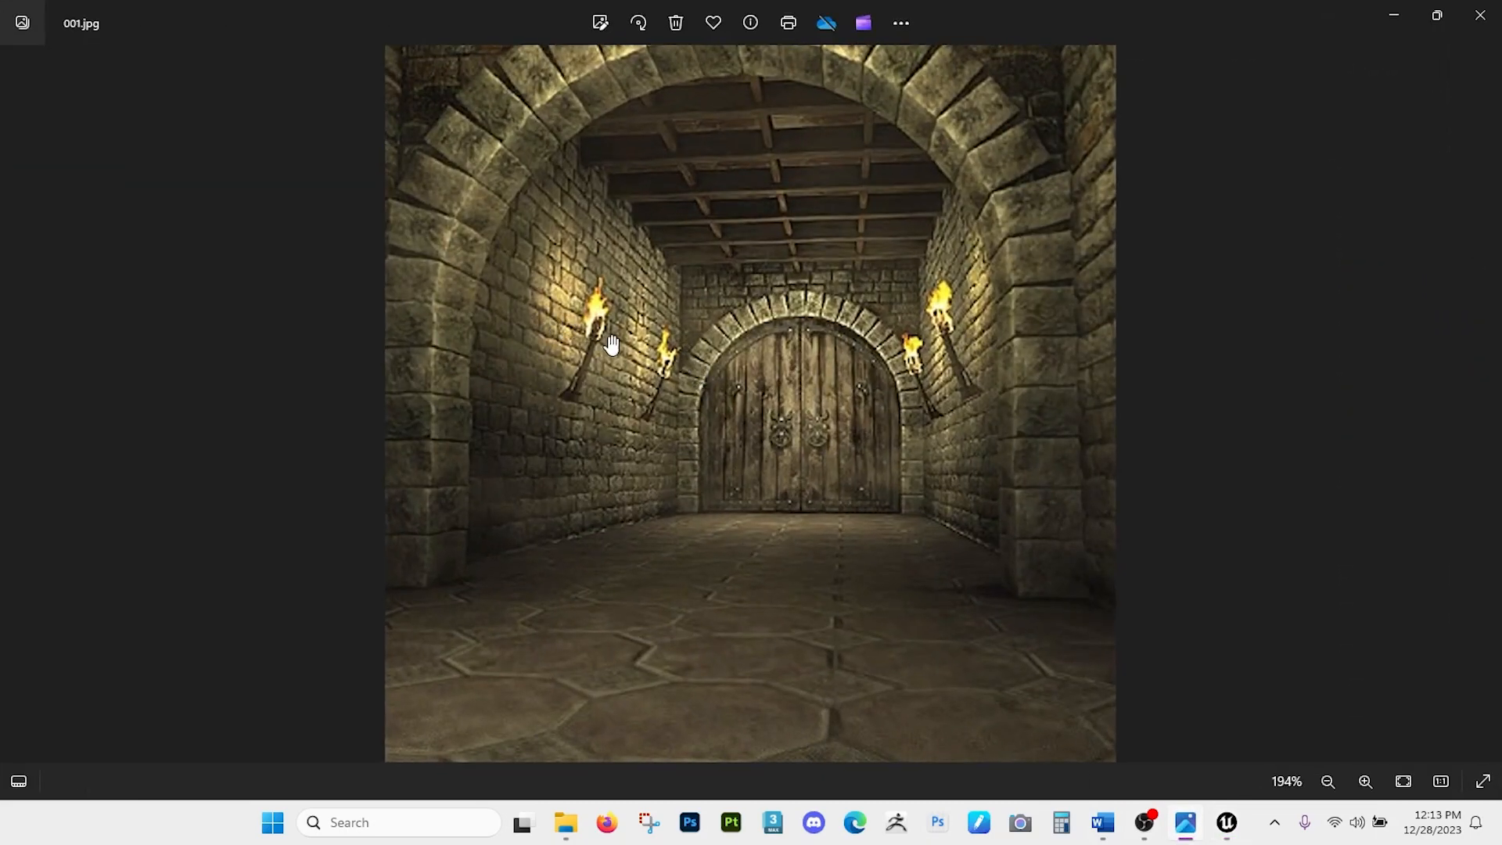
click(1227, 826)
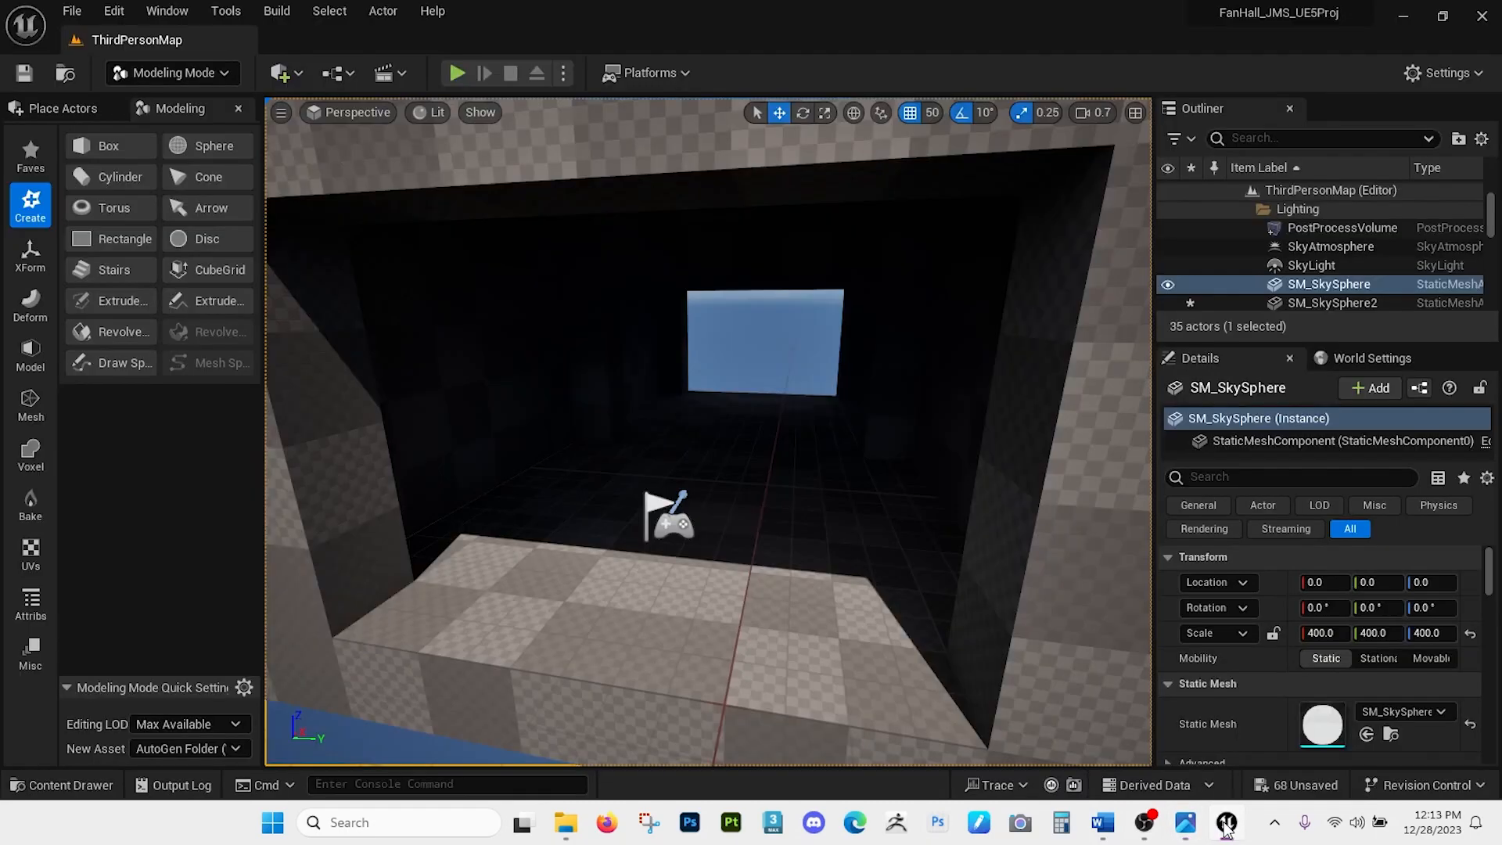
Examine the lighting actors outside the hall, including the post process volume, sky light and sky spheres.
right_drag(760, 440, 626, 462)
key(s)
mouse_move(505, 283)
right_down()
mouse_move(551, 262)
mouse_move(517, 275)
right_up()
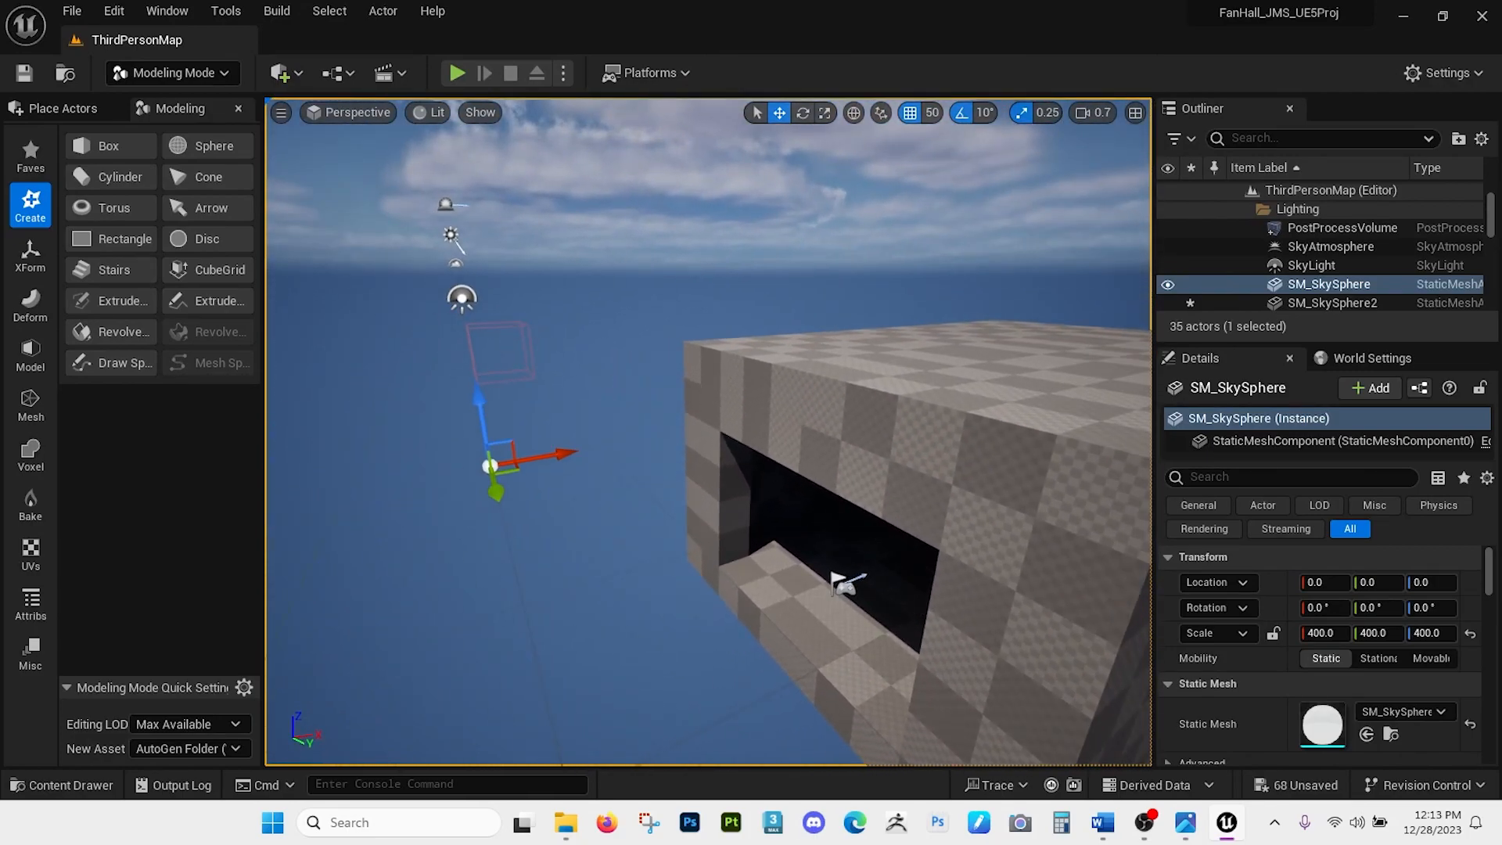
click(532, 329)
right_drag(537, 326, 540, 381)
key(w)
key(a)
key(e)
key(s)
key(a)
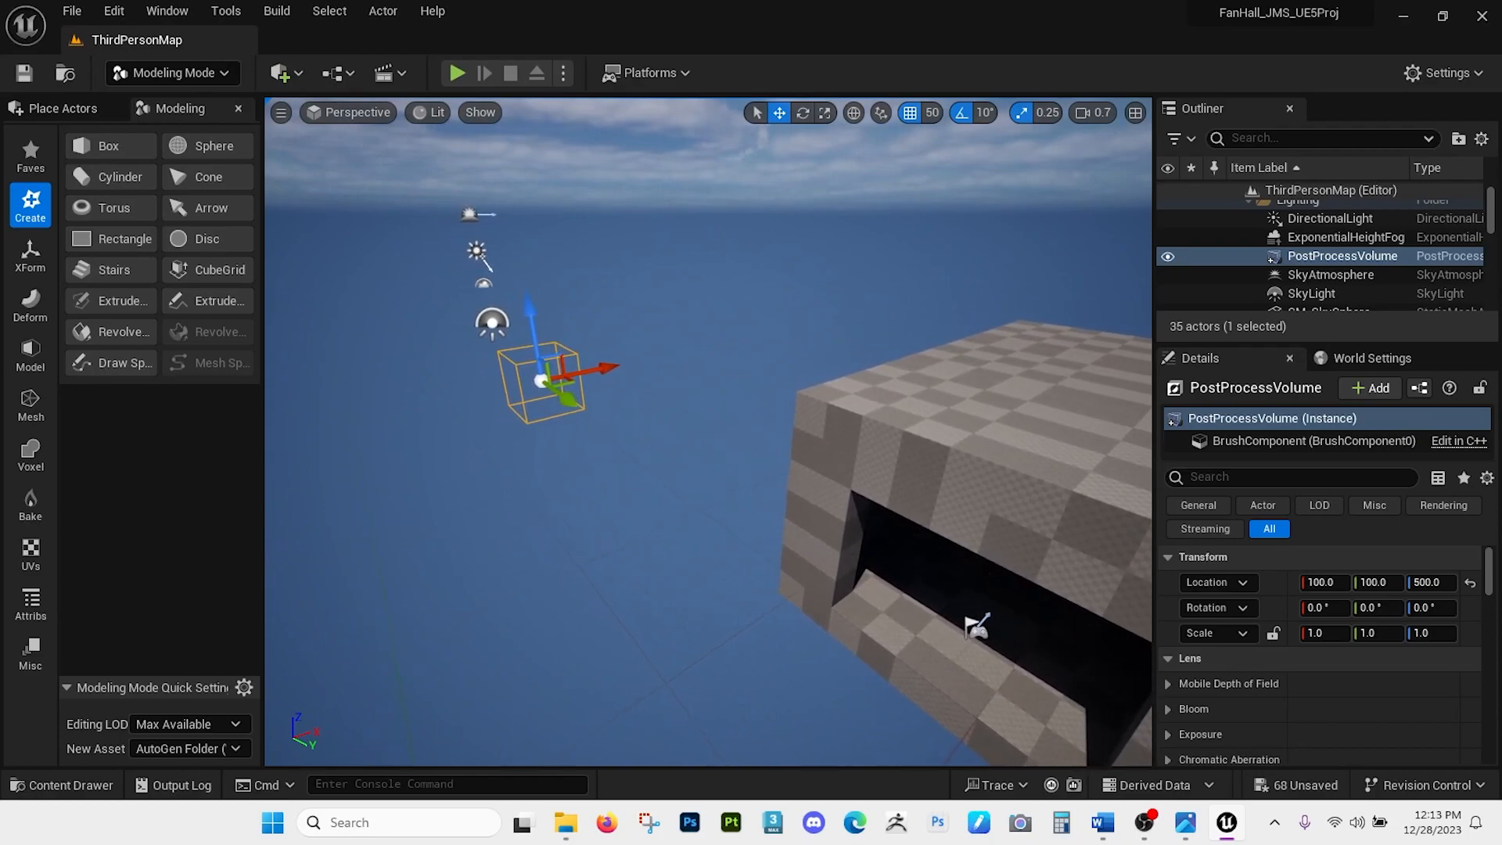
right_drag(978, 625, 966, 703)
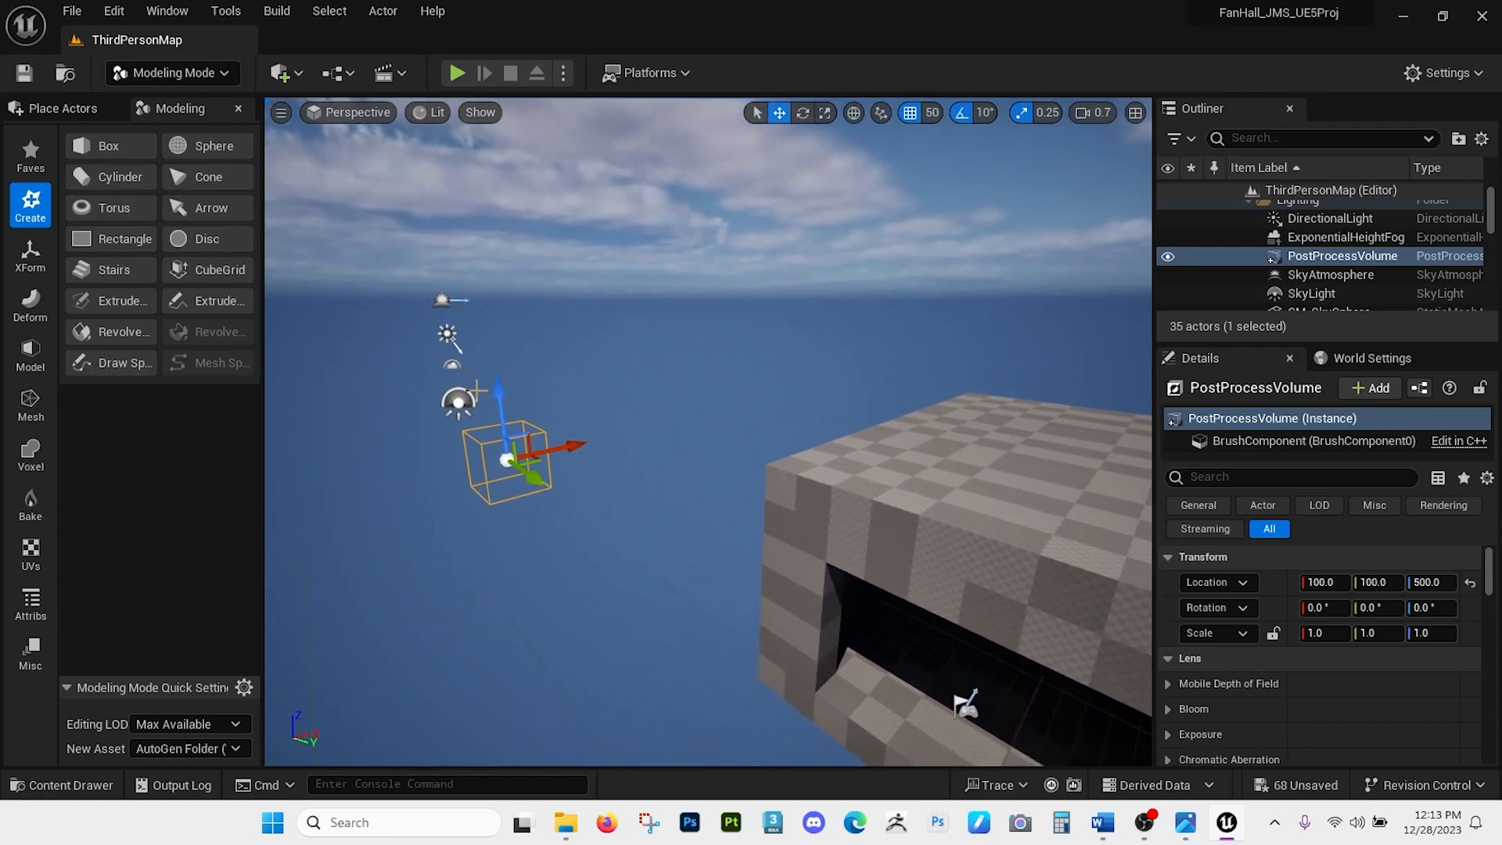
click(460, 403)
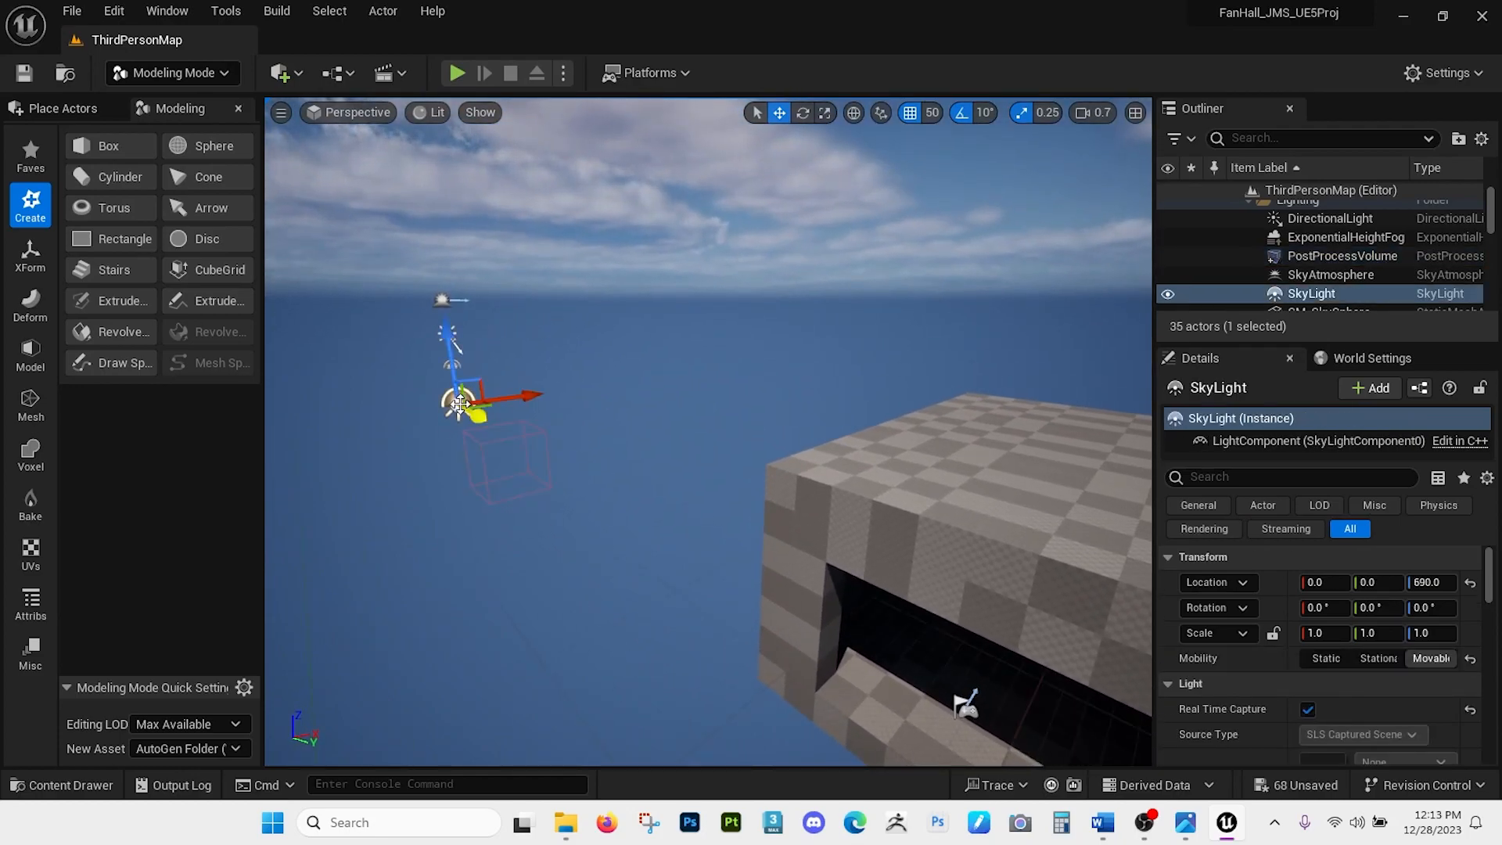
right_drag(561, 408, 533, 460)
click(521, 371)
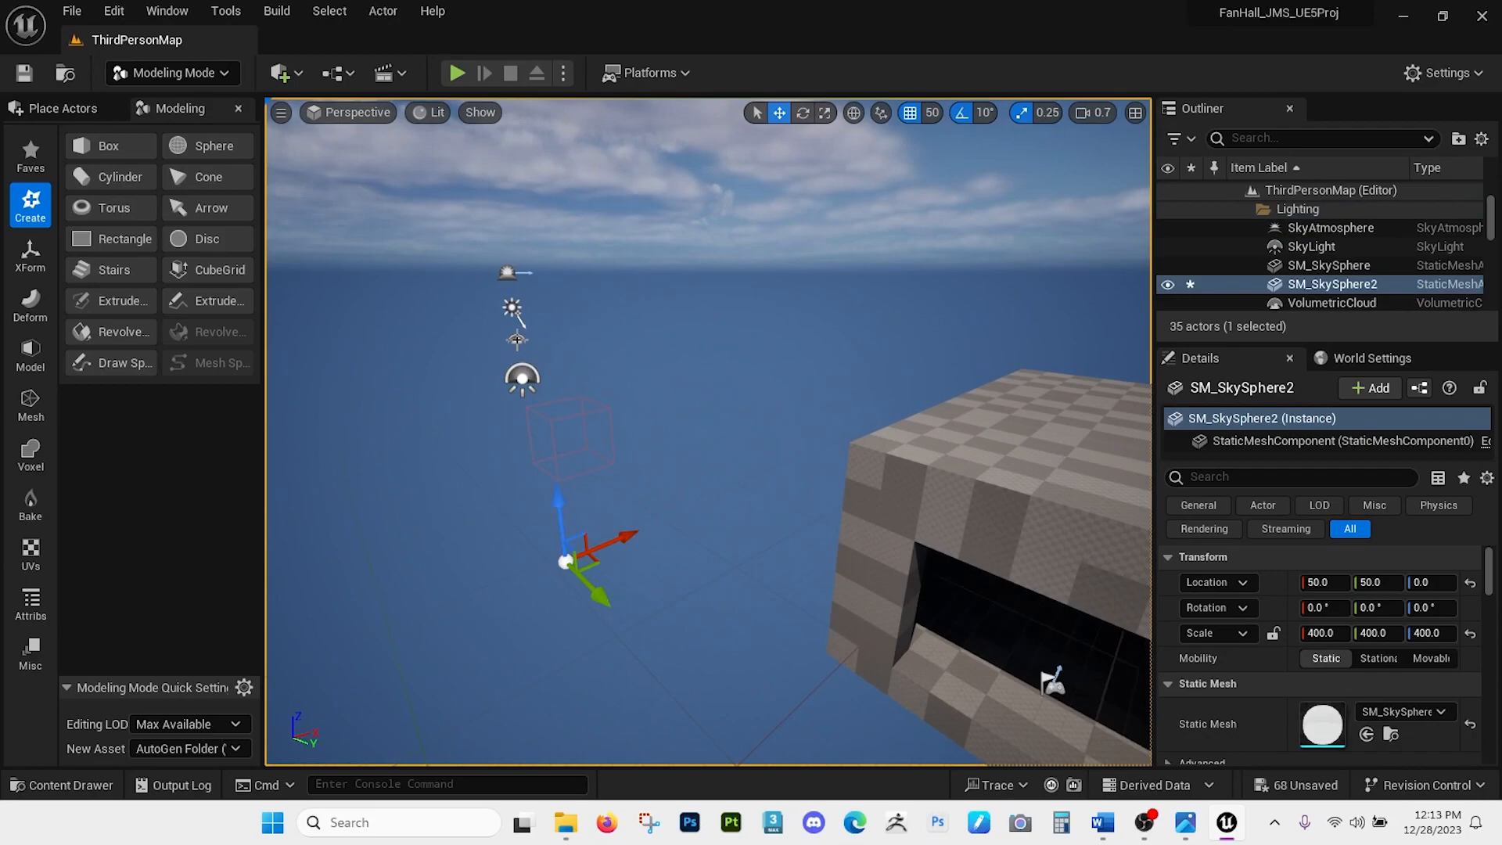
click(518, 340)
click(513, 309)
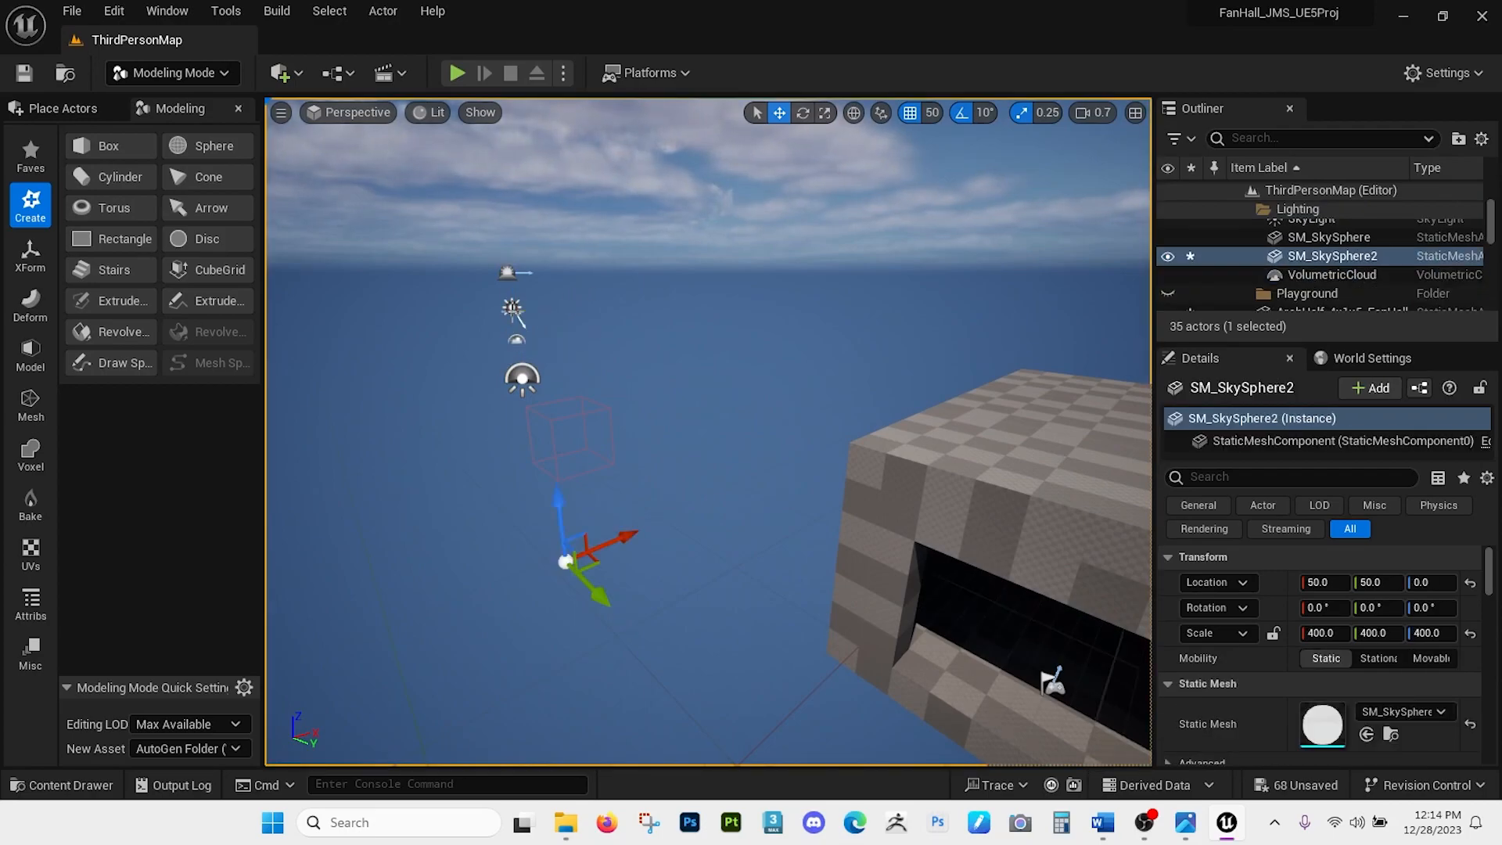
Select the directional light and rotate it to a low sun angle of about 13.89°, -11.52°, -7.40°.
click(513, 307)
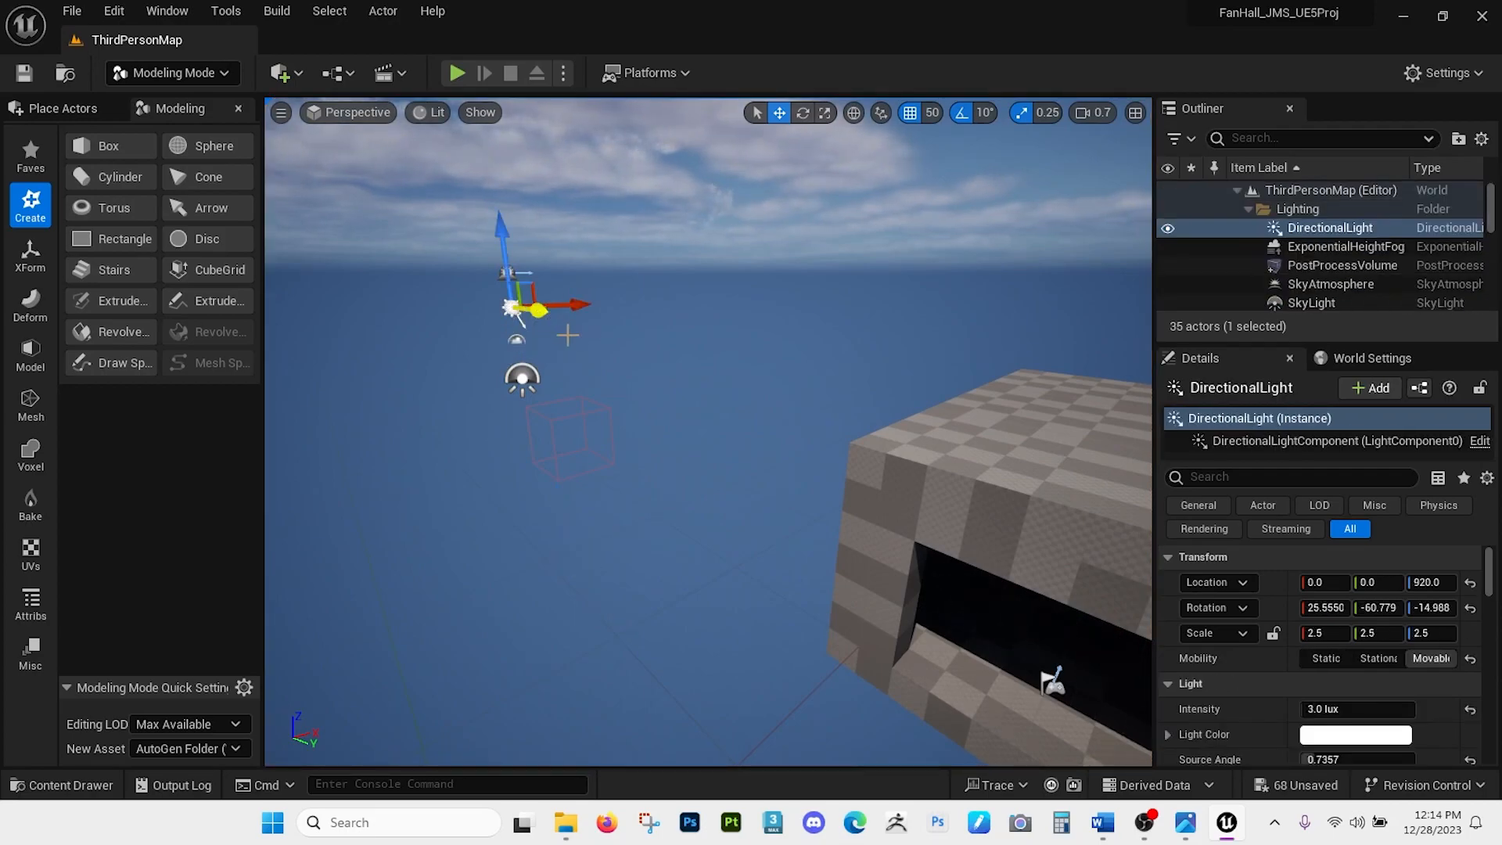
right_drag(605, 365, 687, 428)
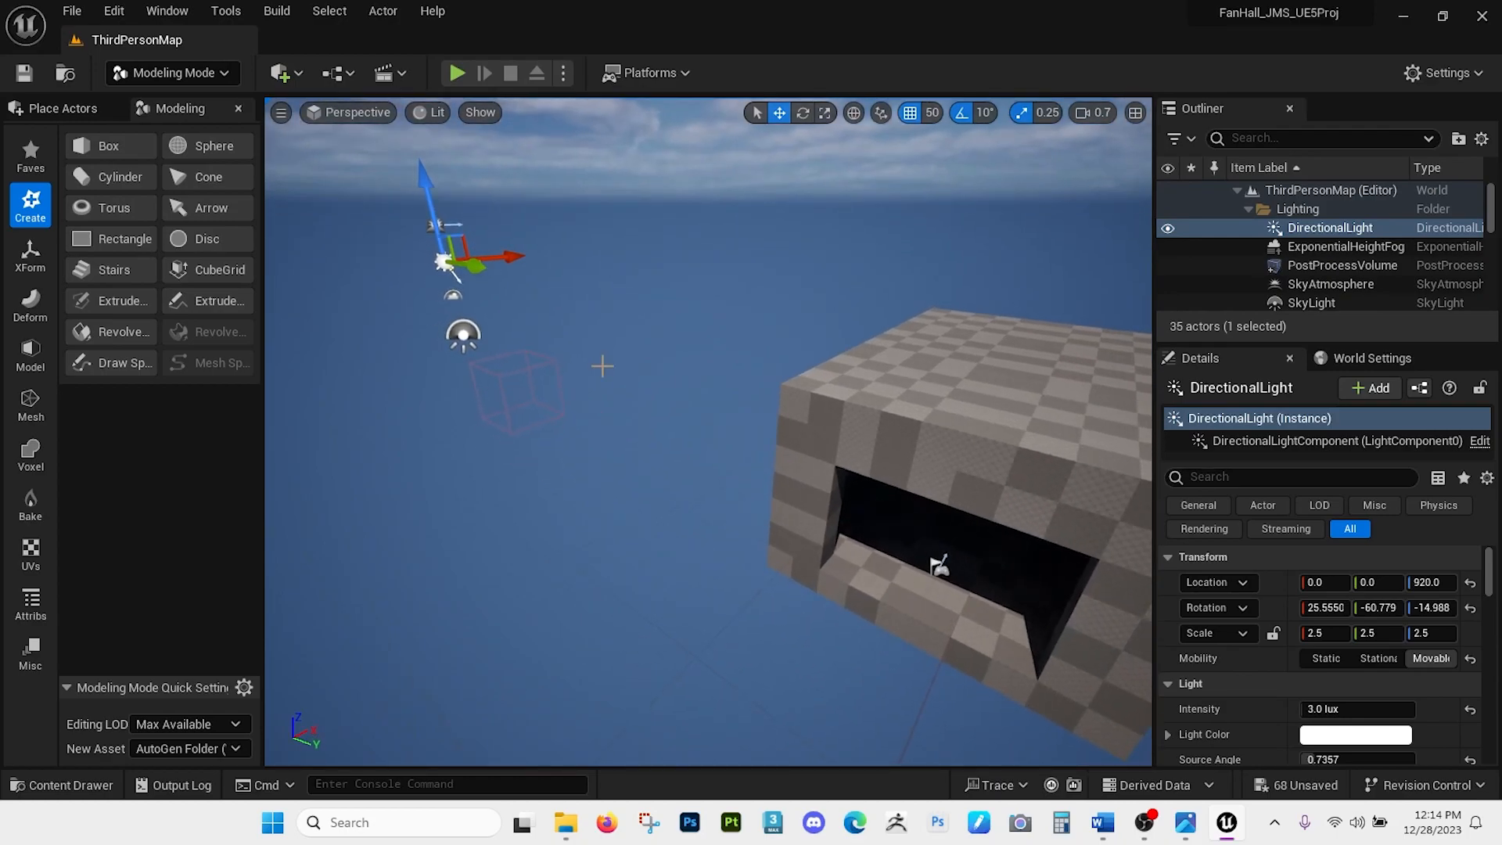
key(e)
drag(361, 161, 308, 219)
right_drag(485, 297, 1005, 305)
key(s)
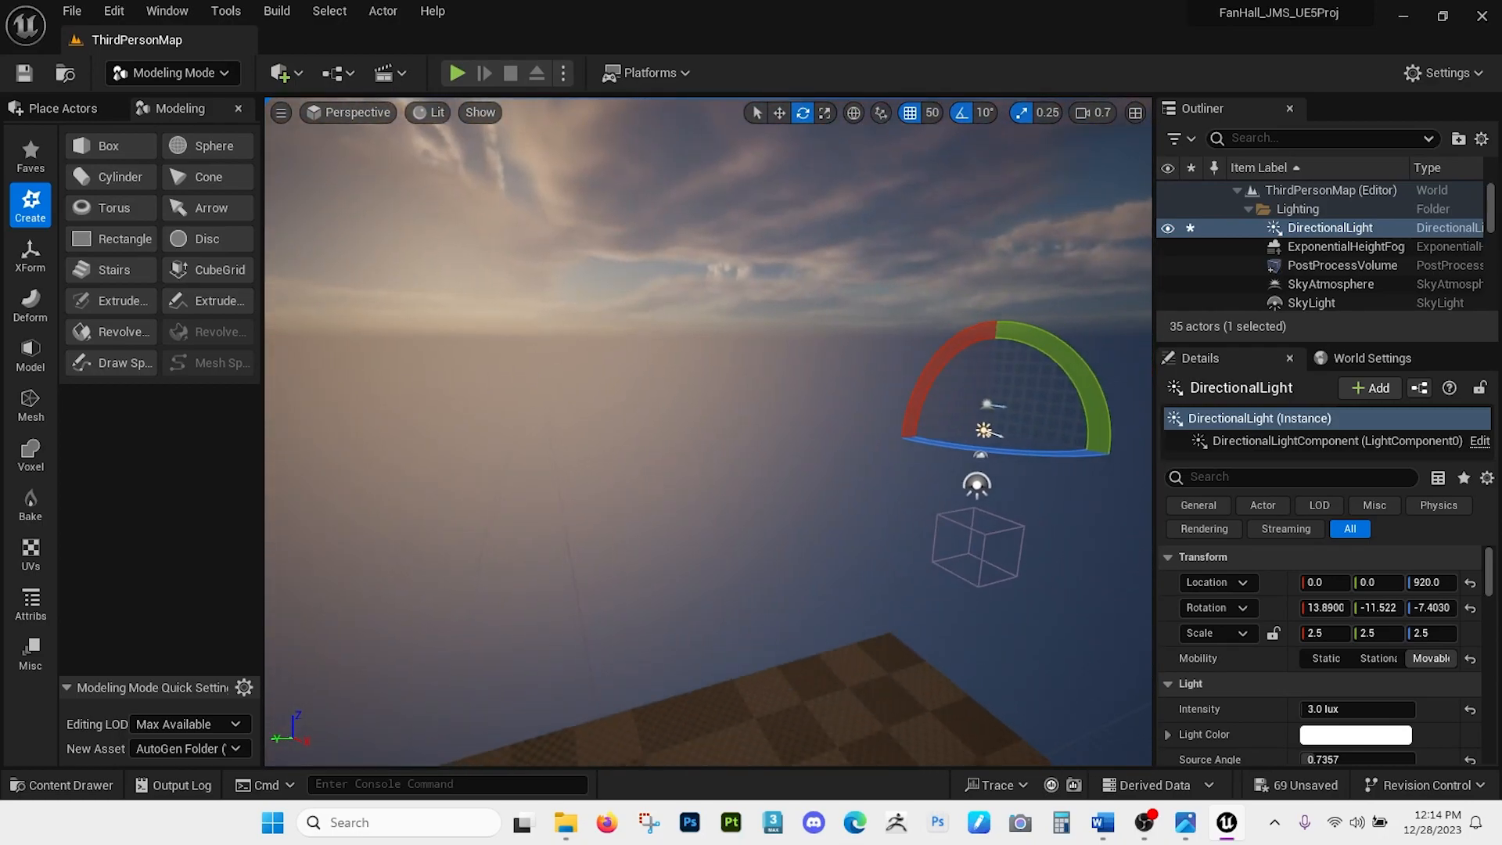
Rotate the directional light by -80° to try a steep overhead sun angle on the hall.
key(d)
drag(977, 373, 908, 559)
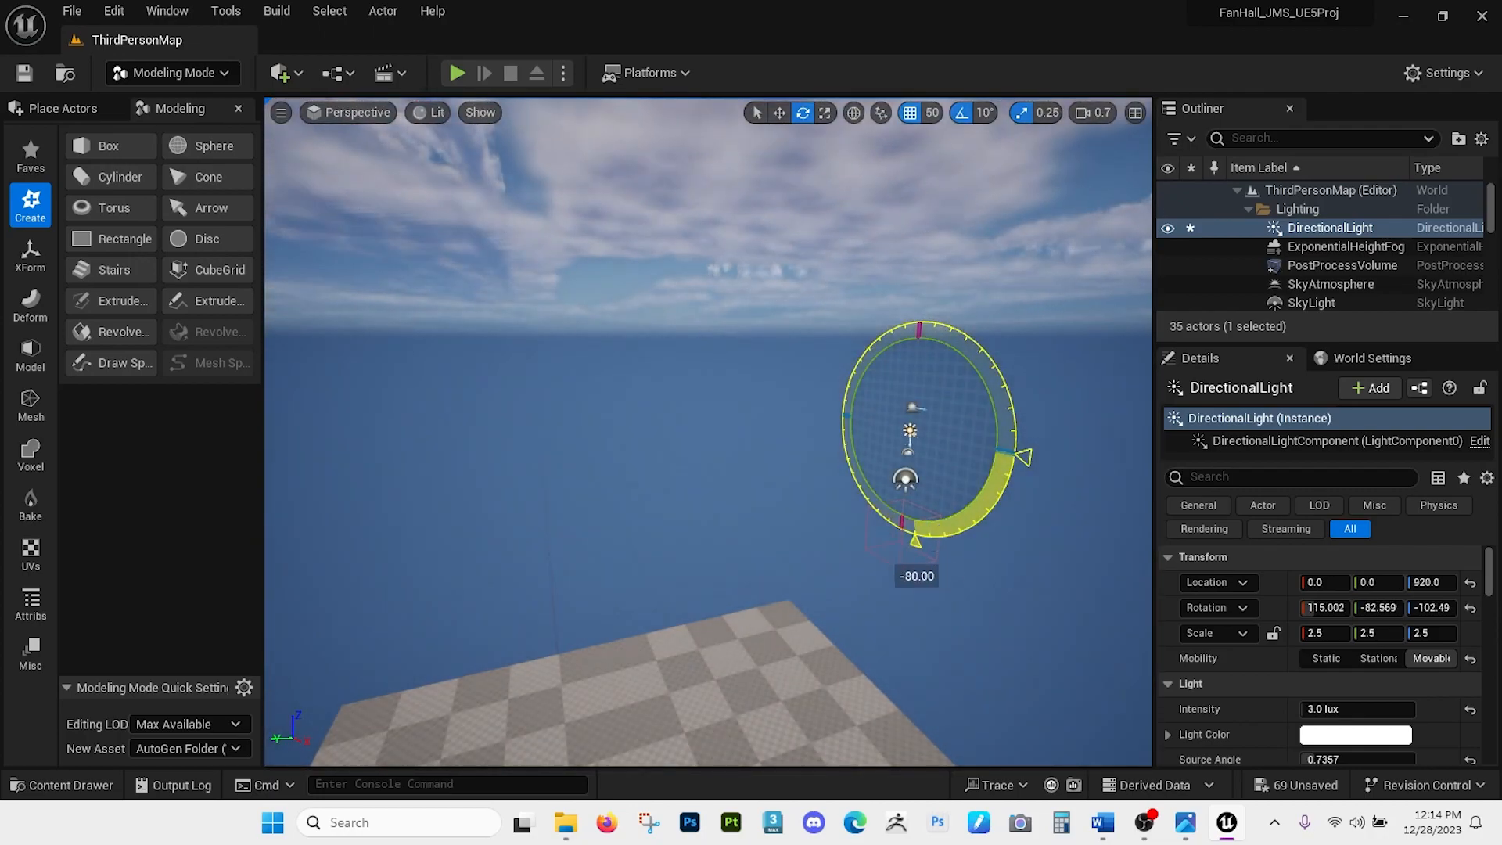
right_drag(911, 557, 899, 689)
key(a)
key(s)
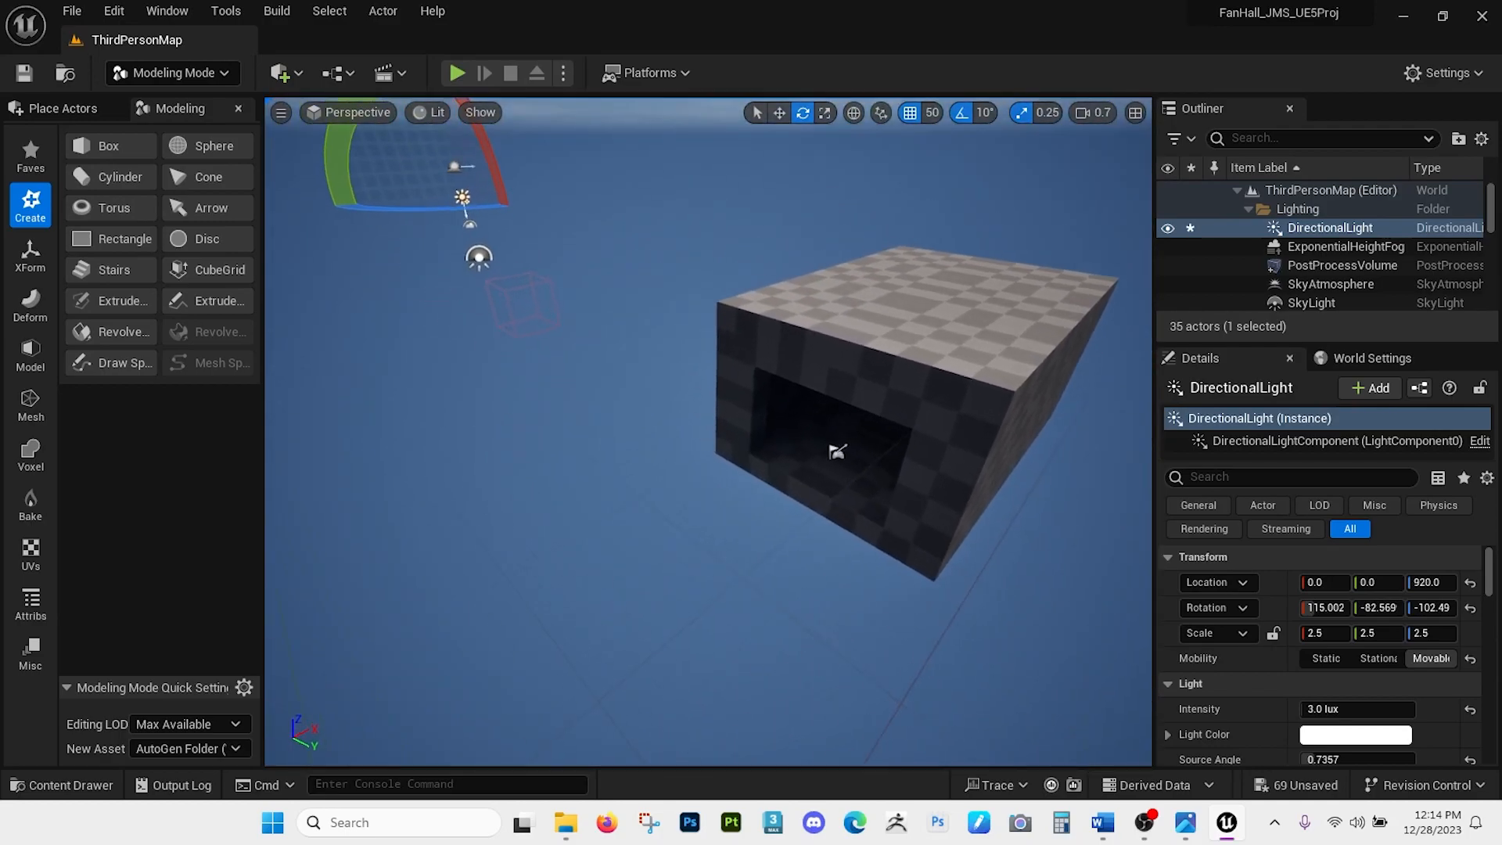
Rotate the directional light to about 16.85°, -31.33°, -8.50° to light the front of the hall and its entrance floor.
right_drag(835, 454, 910, 575)
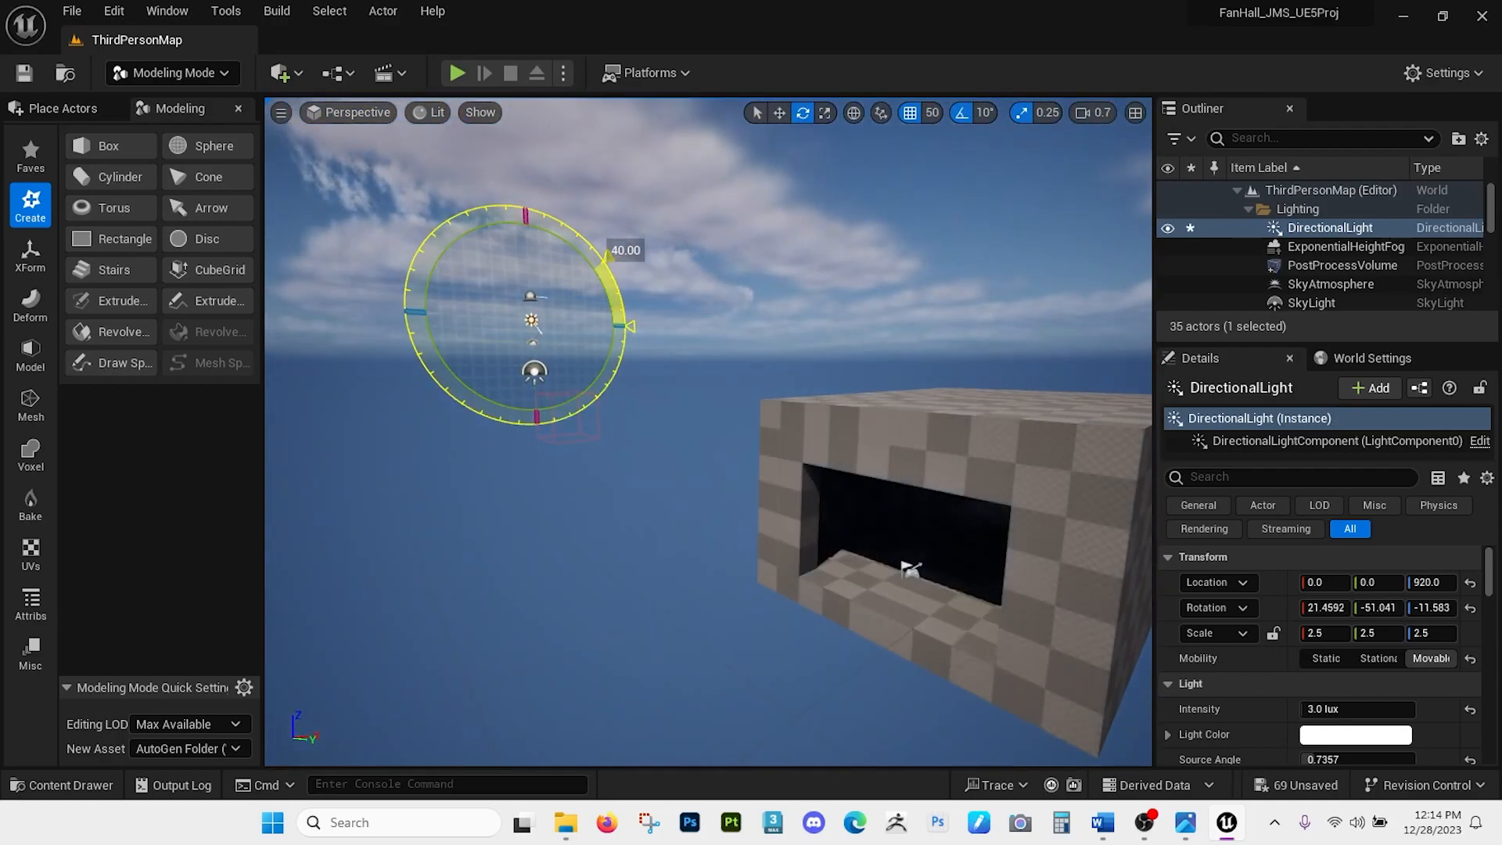
key(w)
right_drag(668, 484, 301, 501)
key(w)
key(s)
key(s)
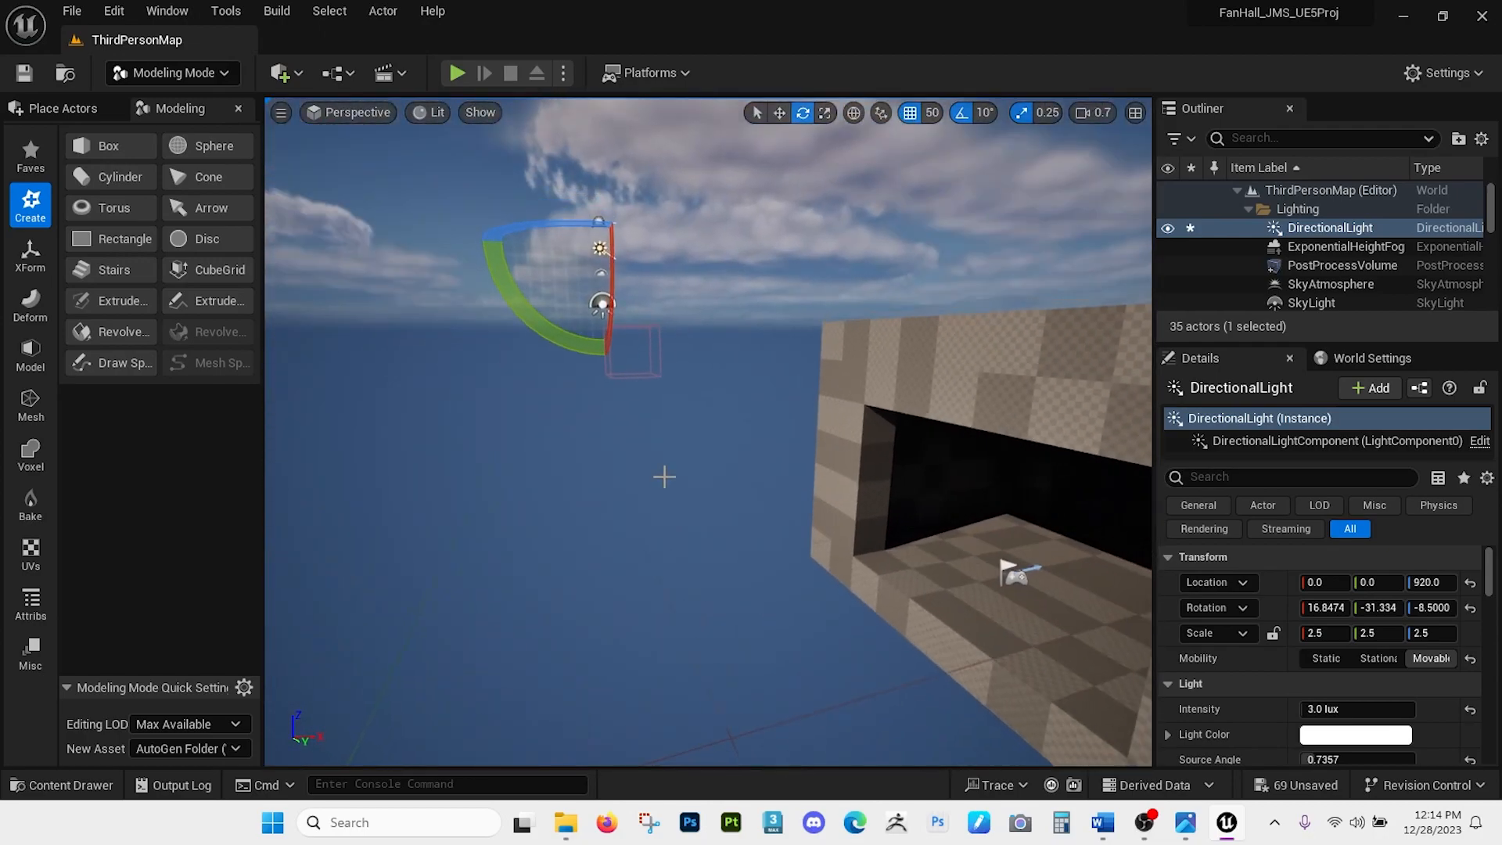
Rotate the directional light to about 282.40°, -7.25°, -228.38° so low sunlight enters through the hall's open side.
drag(549, 347, 583, 357)
right_drag(584, 358, 547, 358)
drag(677, 241, 622, 221)
right_drag(621, 222, 848, 250)
key(w)
key(w)
right_drag(853, 458, 767, 394)
key(e)
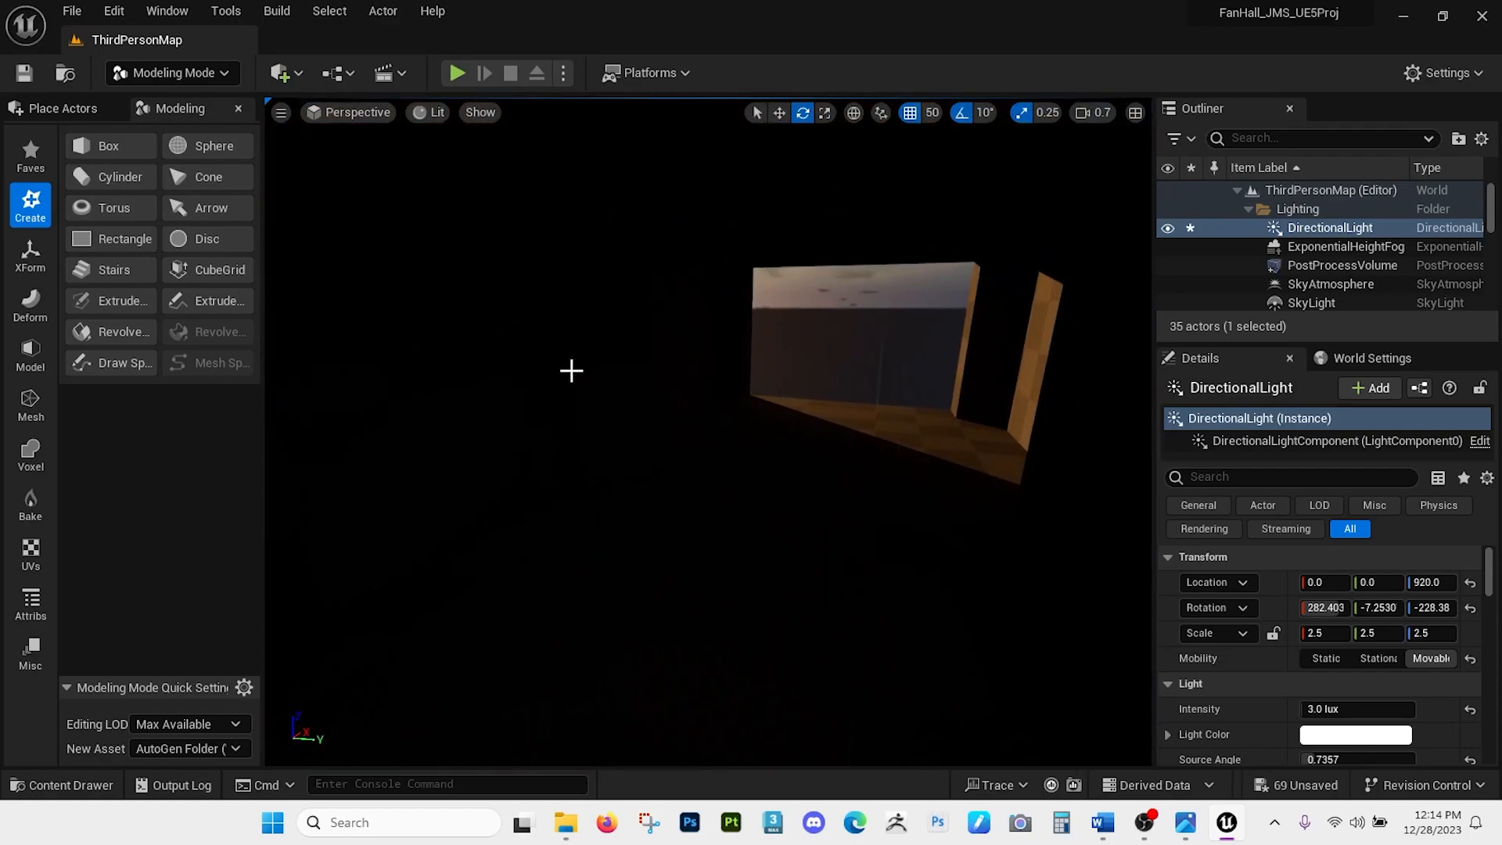
Place a point light inside the hall and raise it beside the wall at location 1450, 1150, 250.
click(224, 76)
click(223, 76)
click(76, 110)
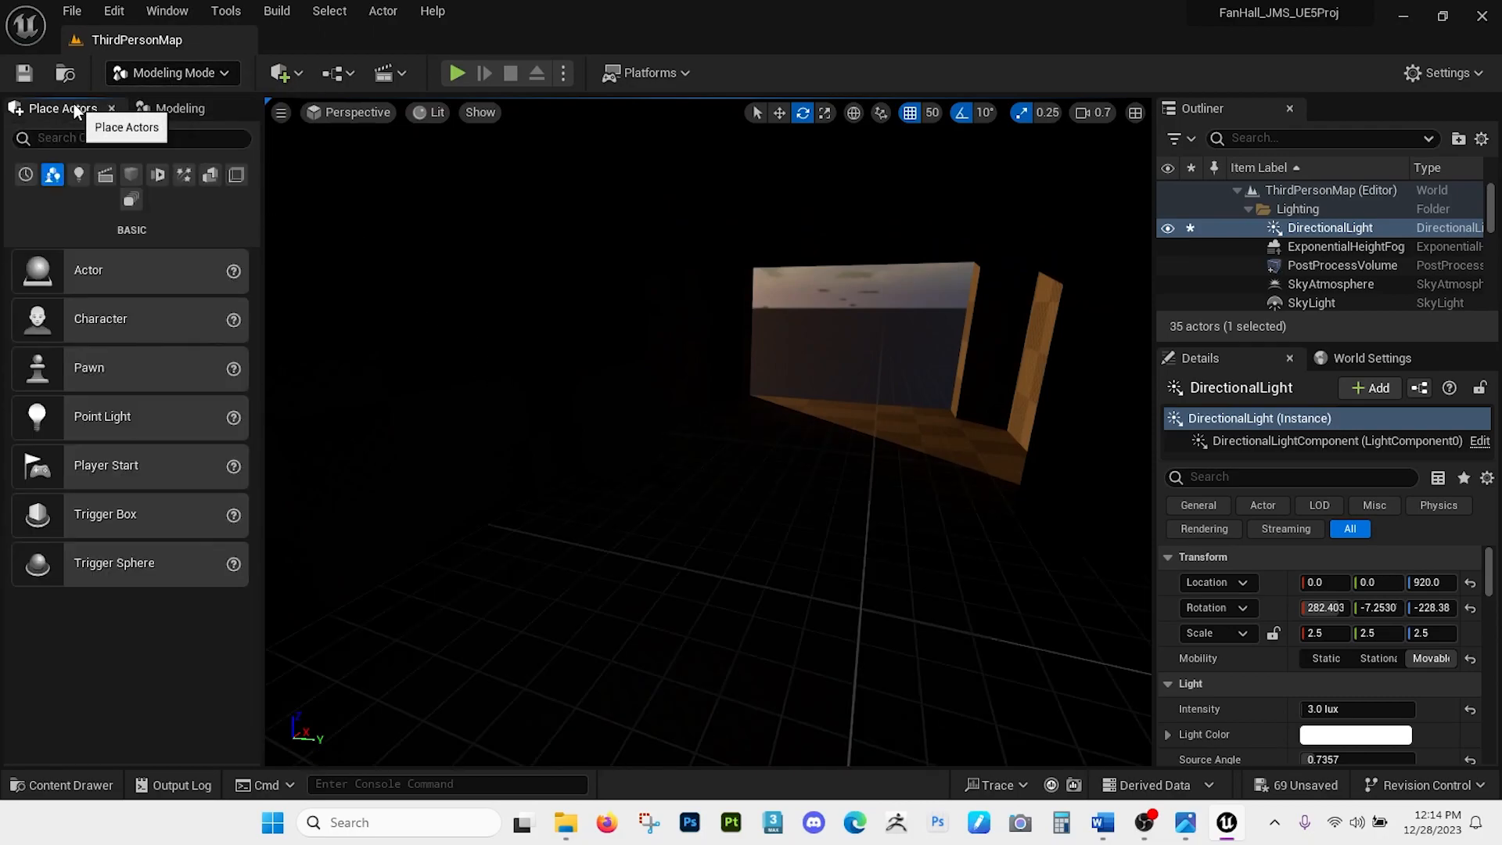
click(78, 175)
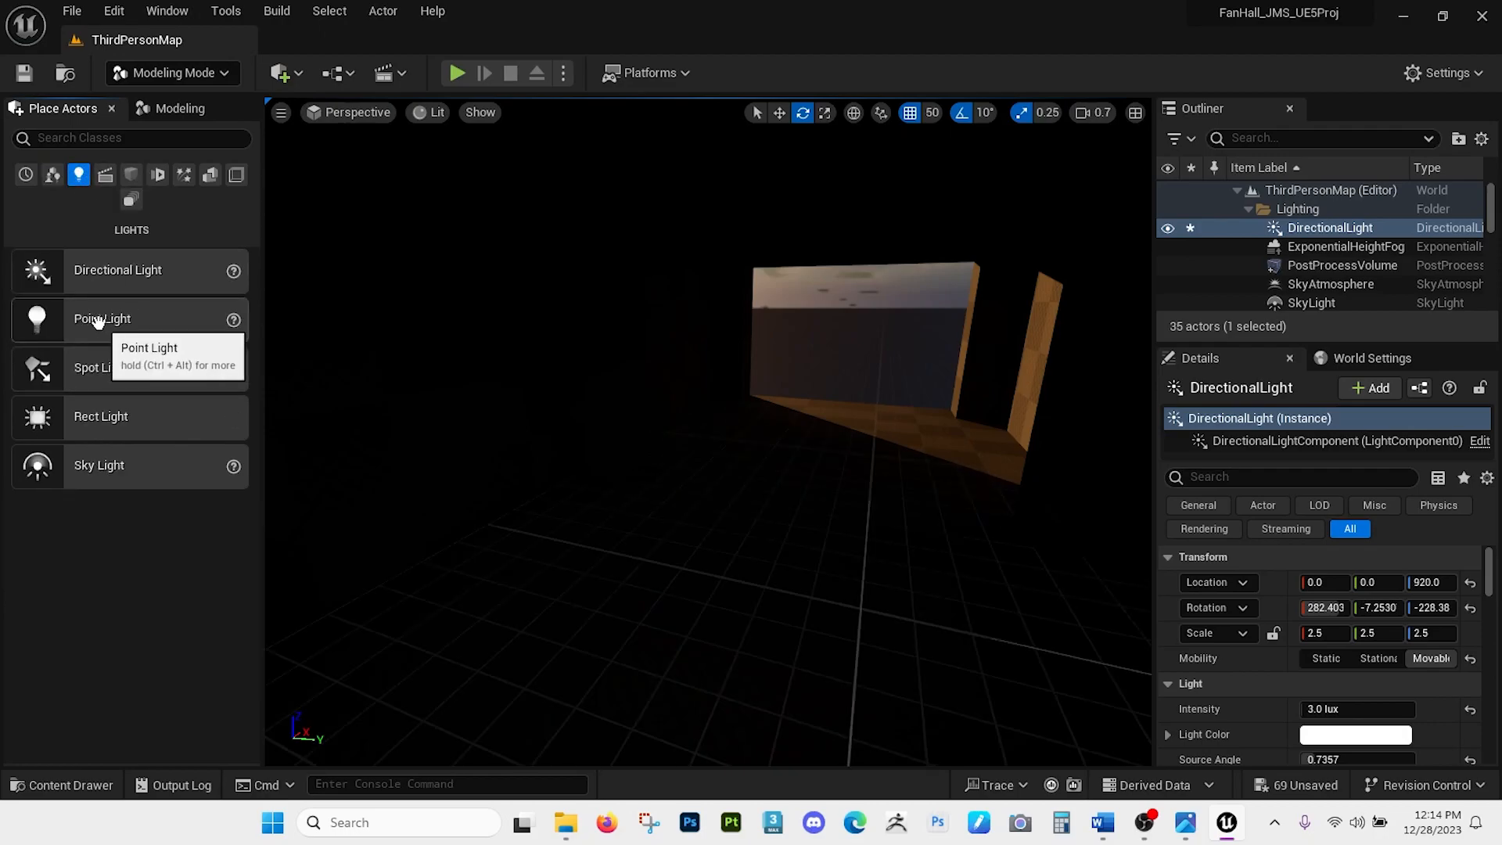
drag(98, 321, 726, 446)
key(w)
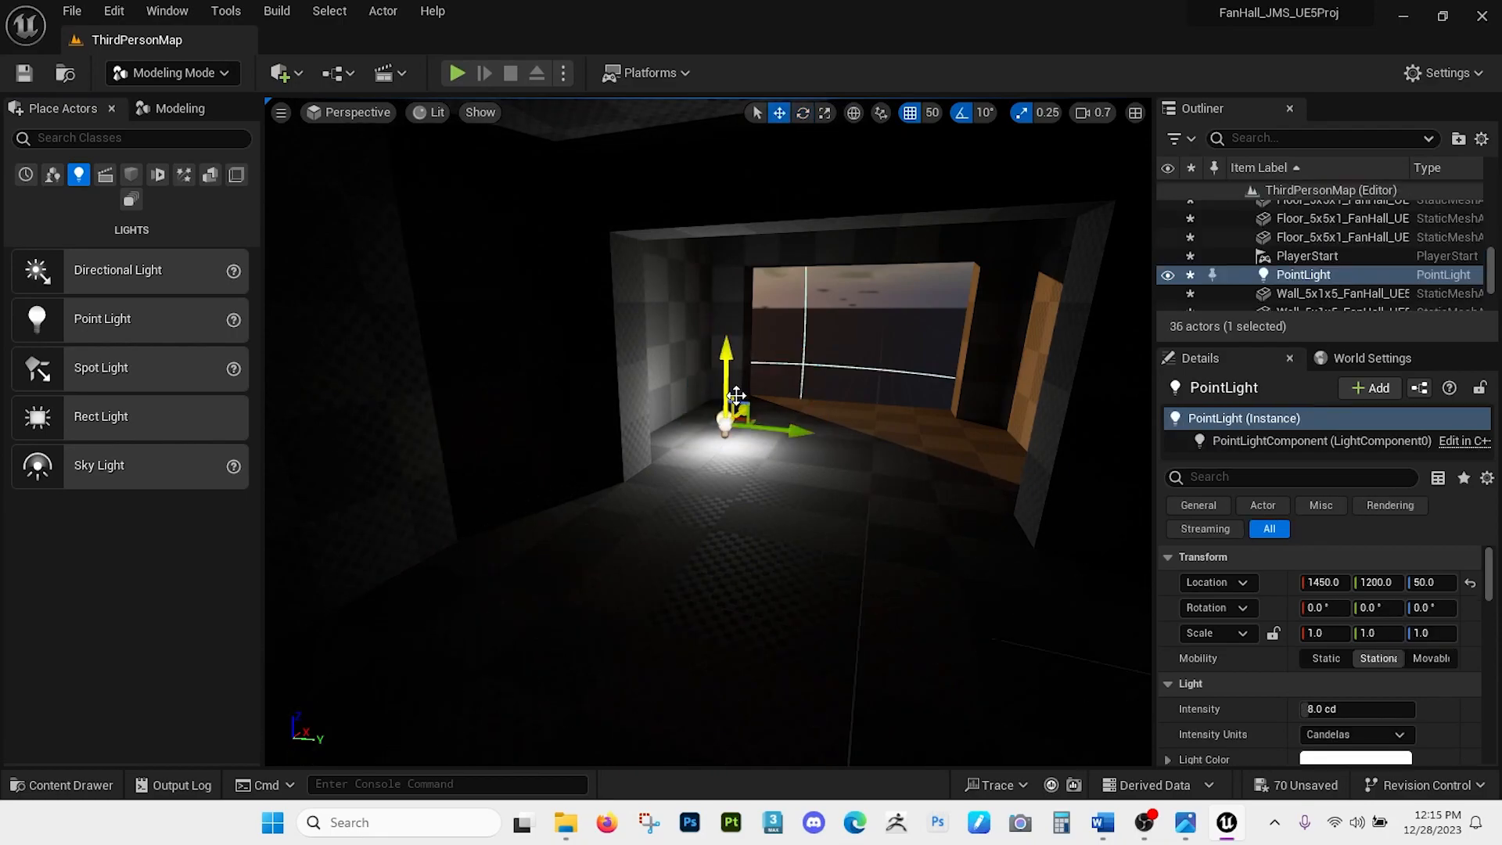
key(w)
right_drag(703, 422, 845, 403)
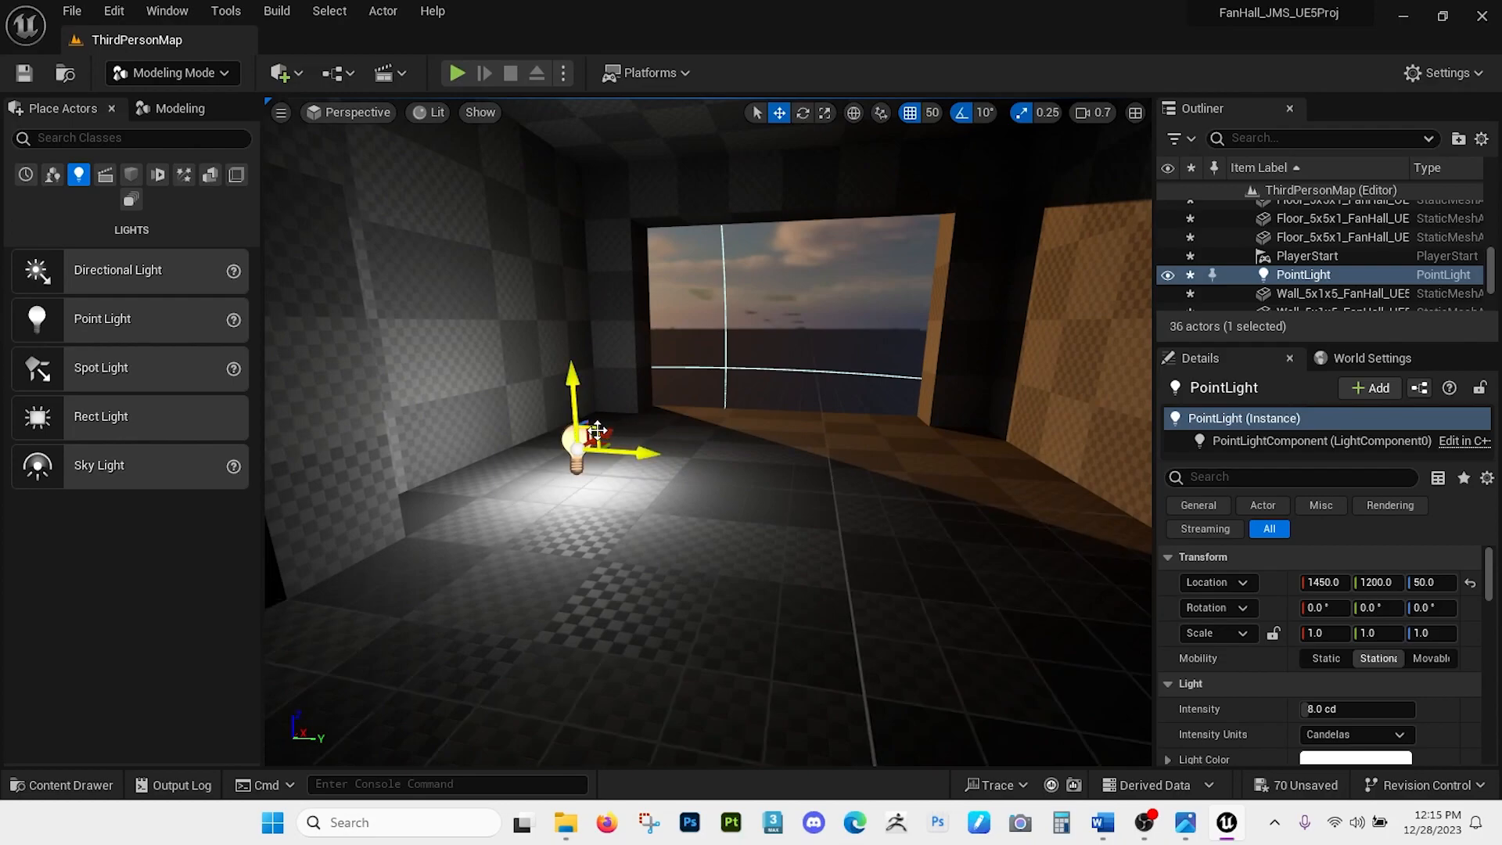
drag(598, 428, 566, 244)
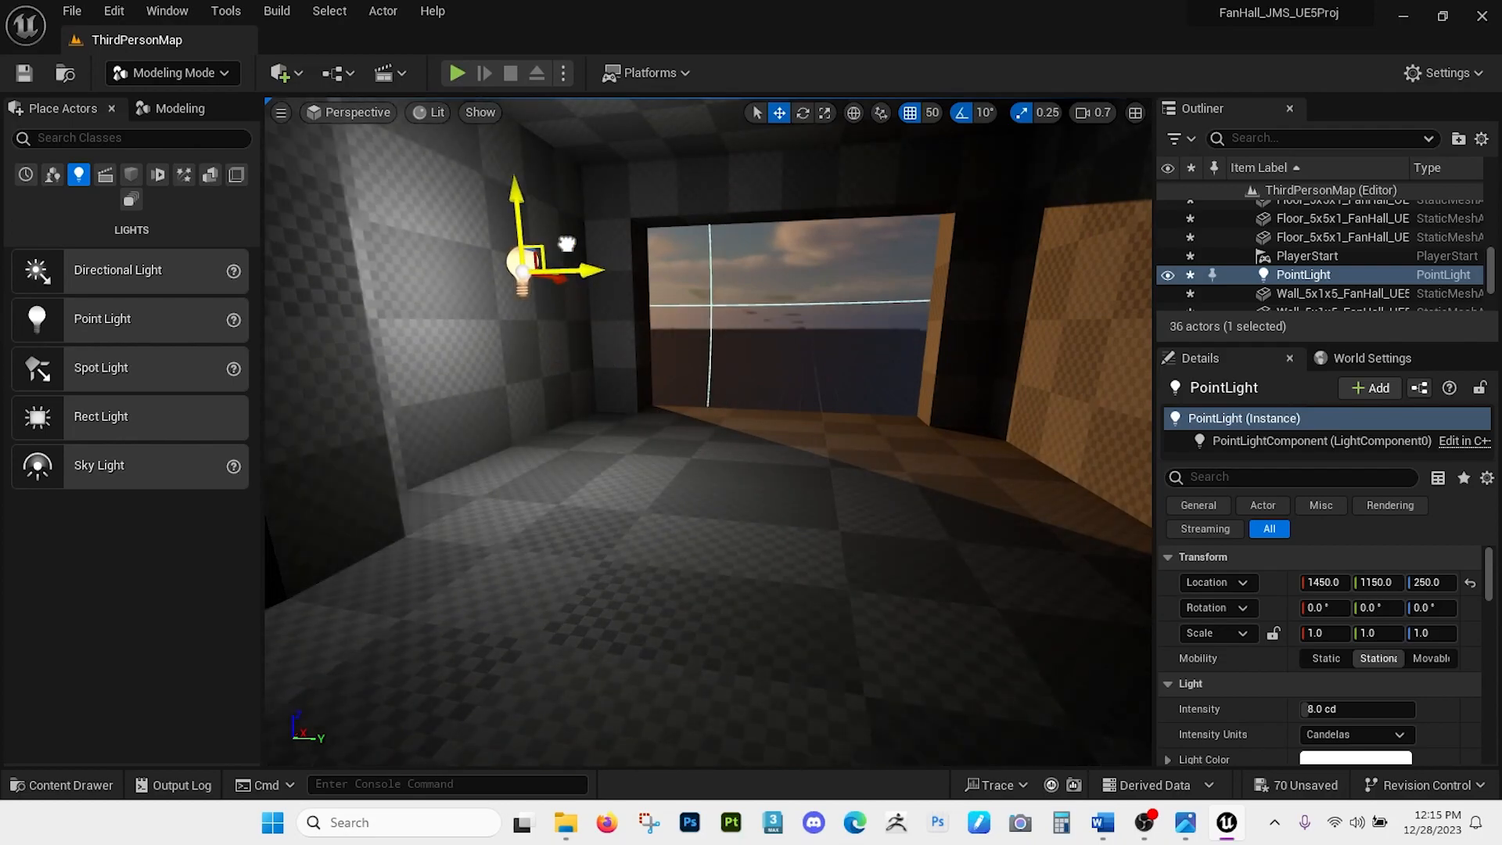
Dim the point light to 1.0 cd and give it a warm light colour, hex sRGB FFEAC1FF.
click(1361, 358)
click(1243, 355)
scroll(1240, 635, down, 2)
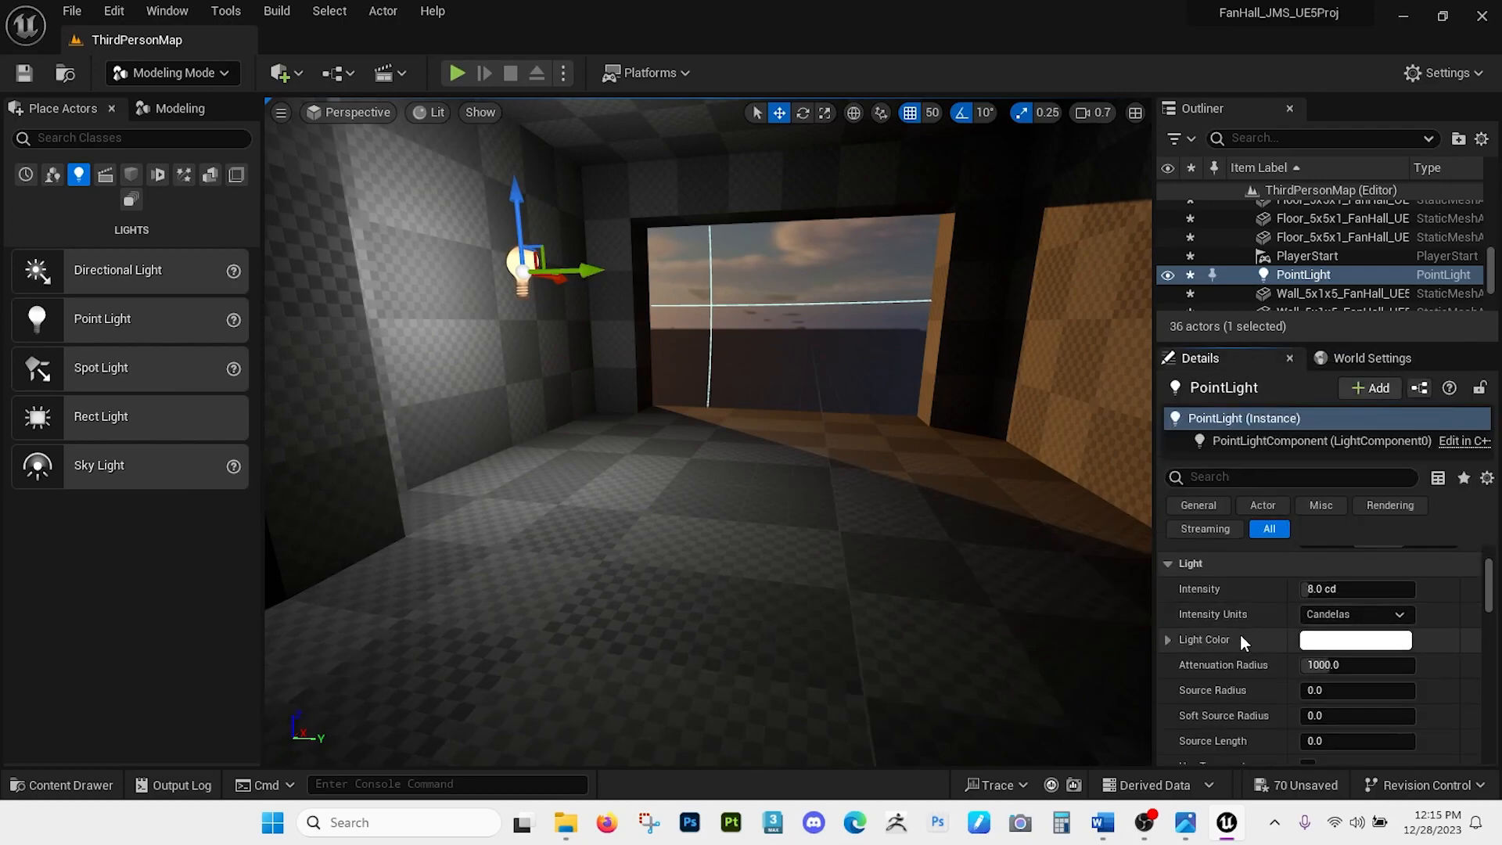
scroll(1240, 635, down, 1)
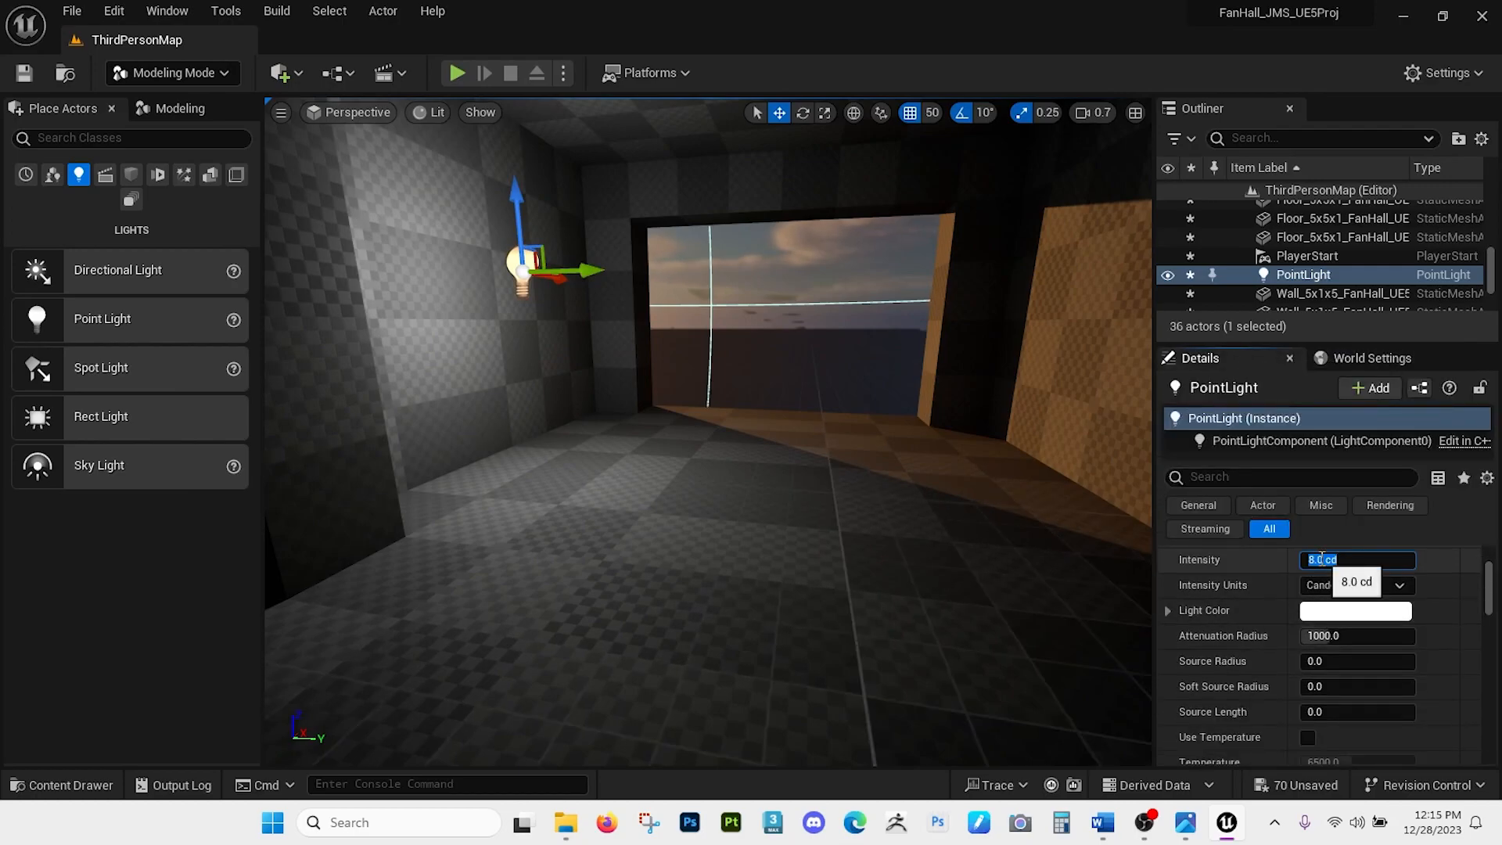
key(Return)
right_drag(769, 538, 699, 513)
click(1317, 617)
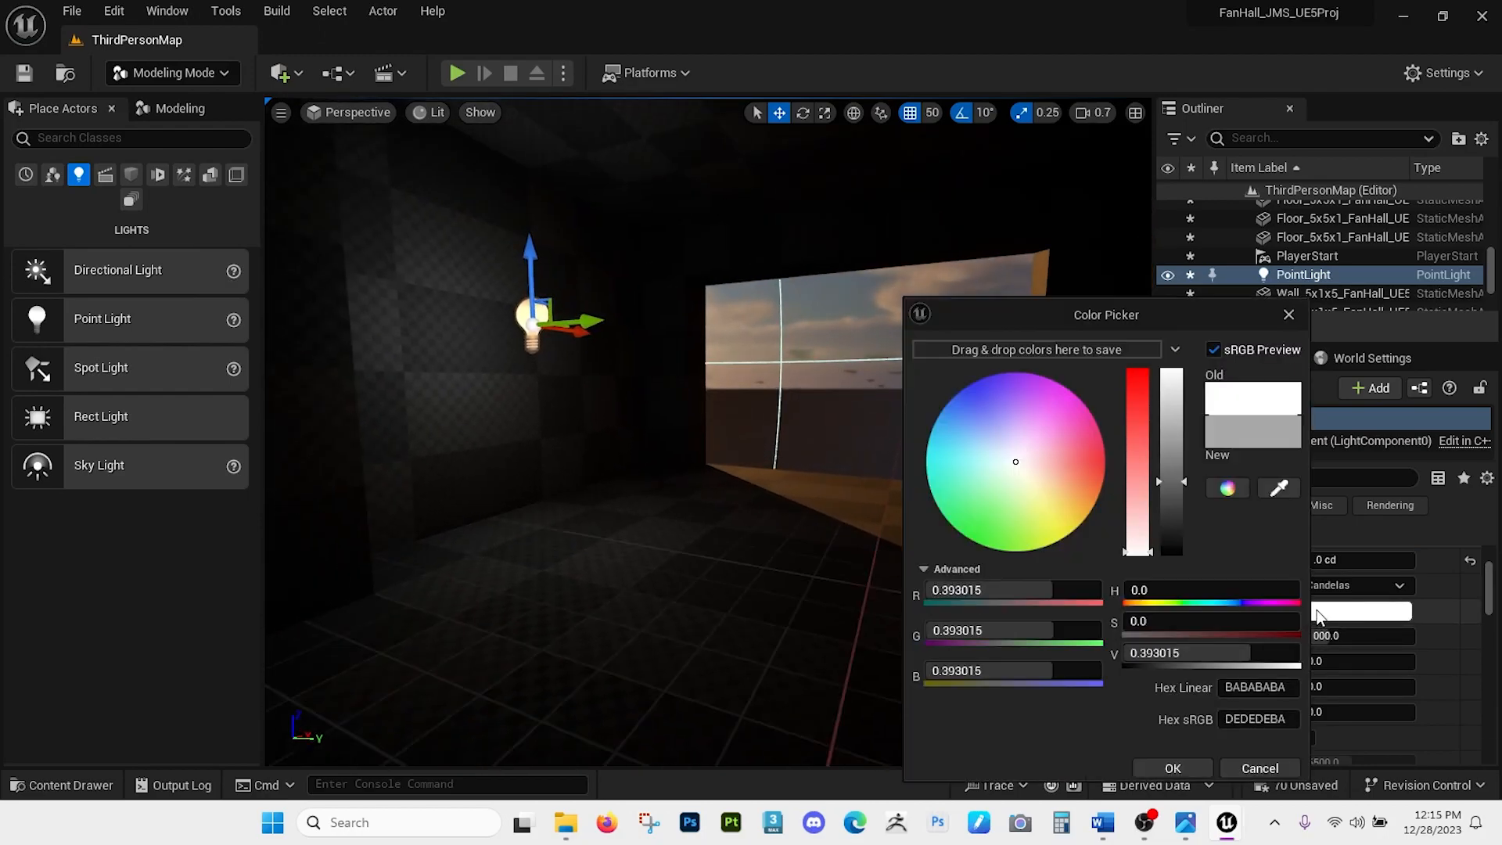
drag(1086, 505, 1049, 488)
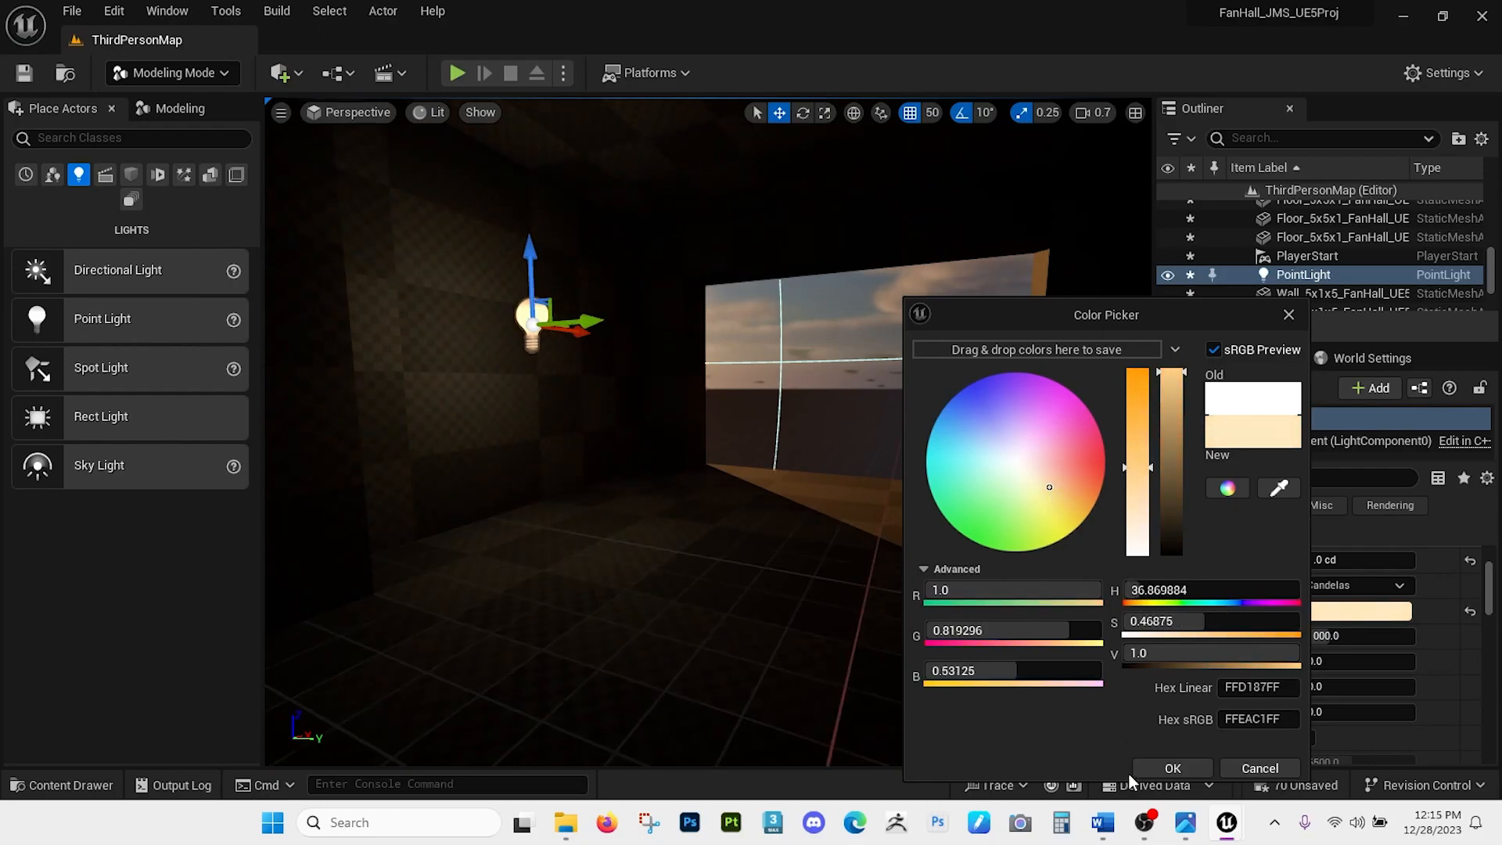
click(1159, 765)
Check the torch lighting in the reference image 001.jpg and set the point light's intensity to 2.0 cd.
click(1187, 825)
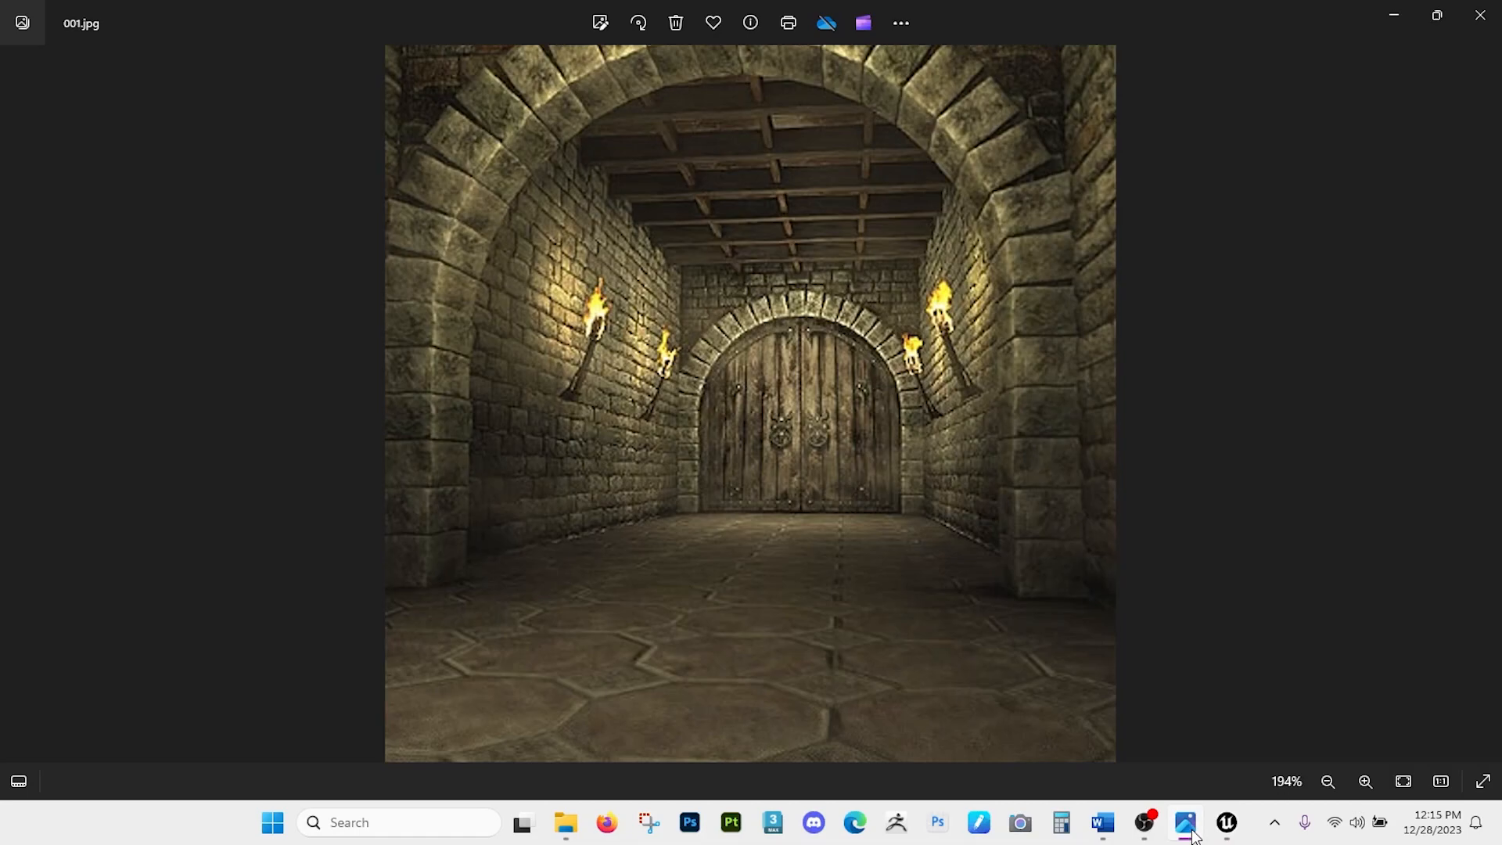
click(1190, 830)
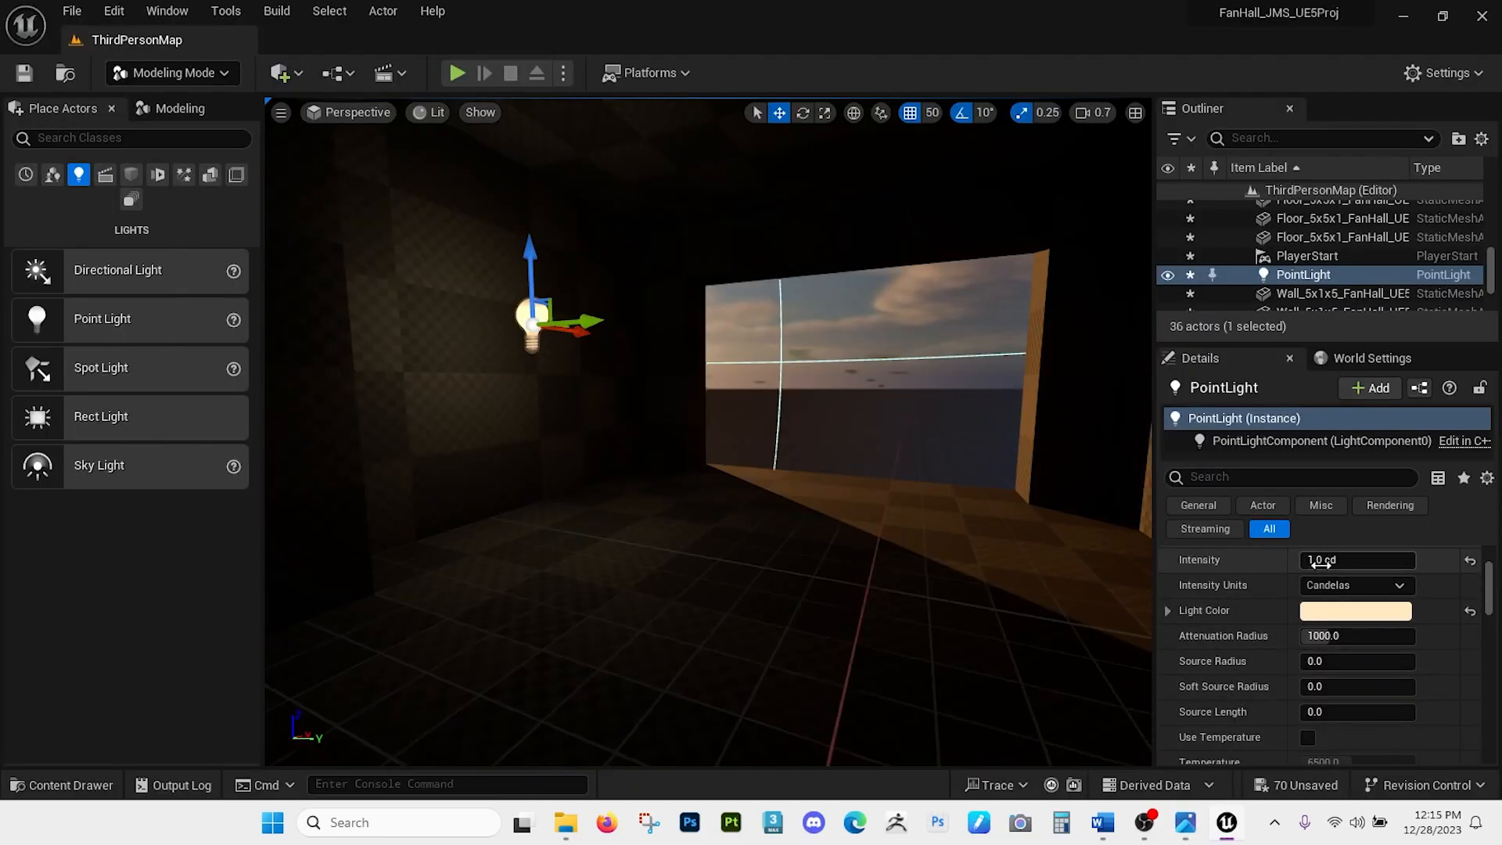
key(Return)
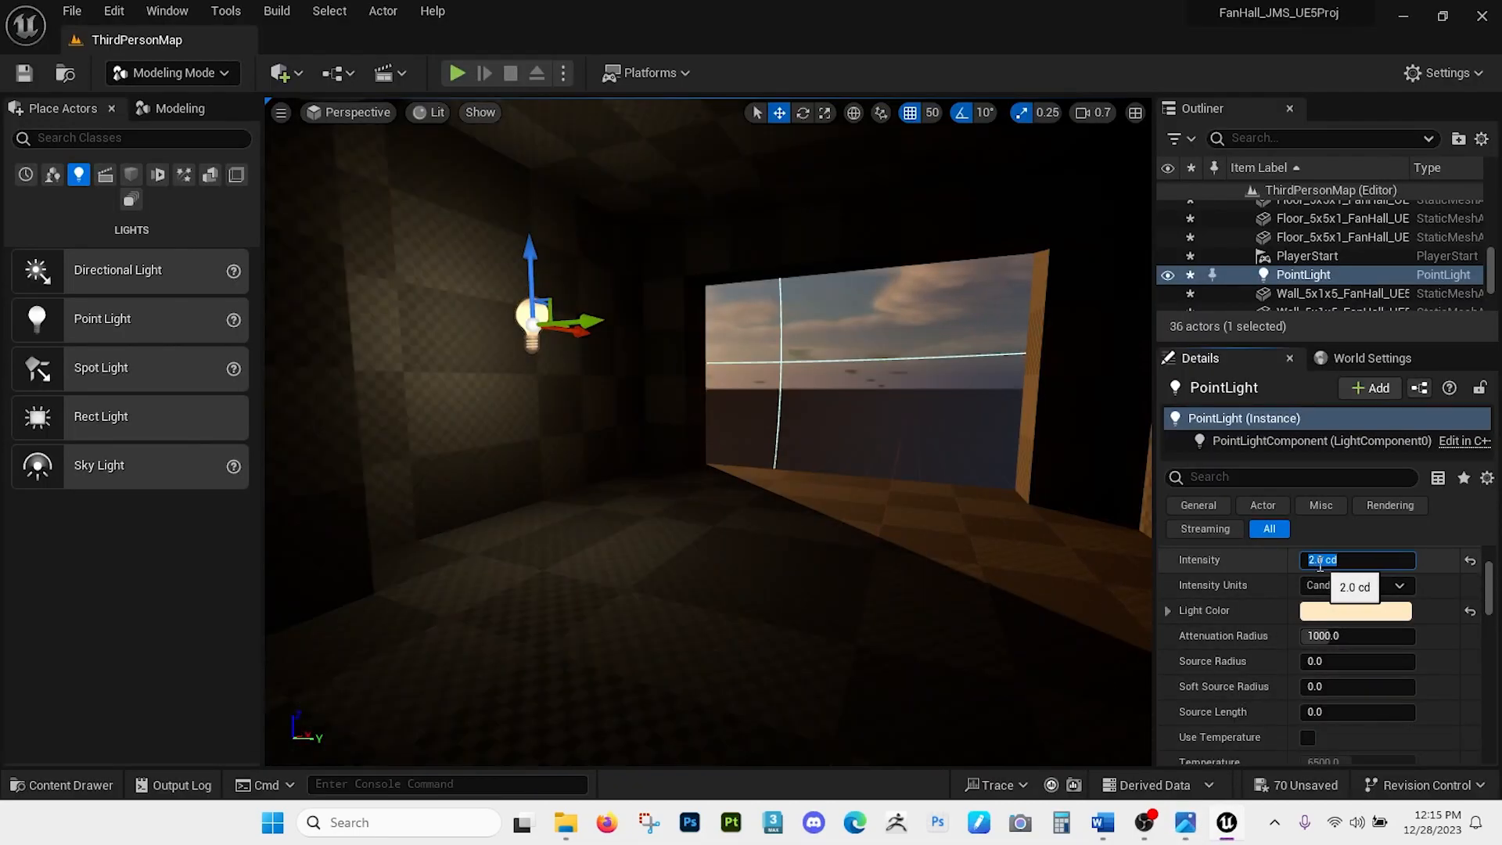
Reduce the point light's attenuation radius to about 266.
right_drag(977, 536, 790, 524)
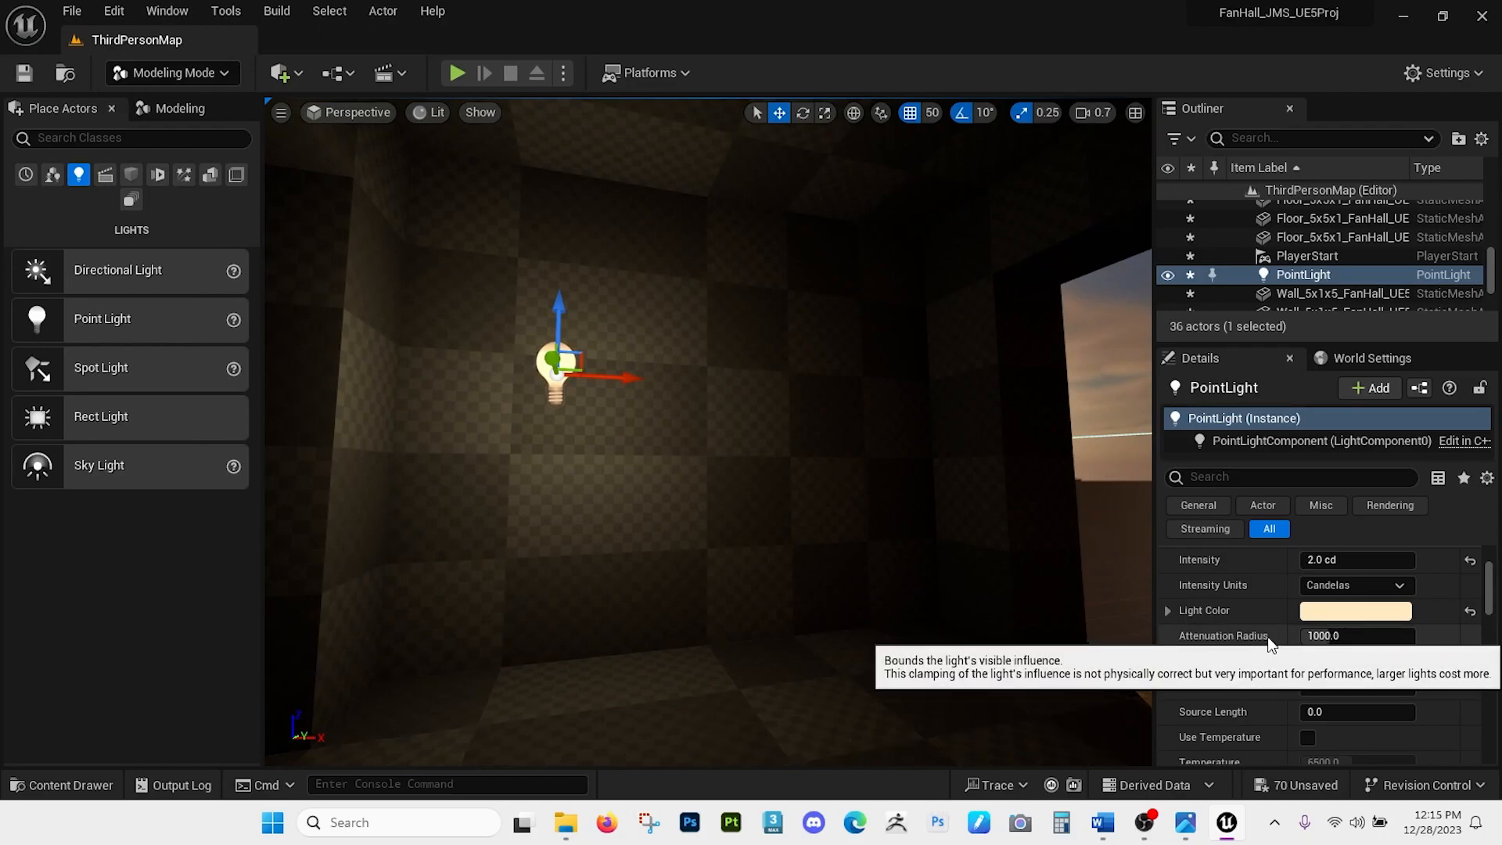
right_drag(798, 538, 626, 422)
key(s)
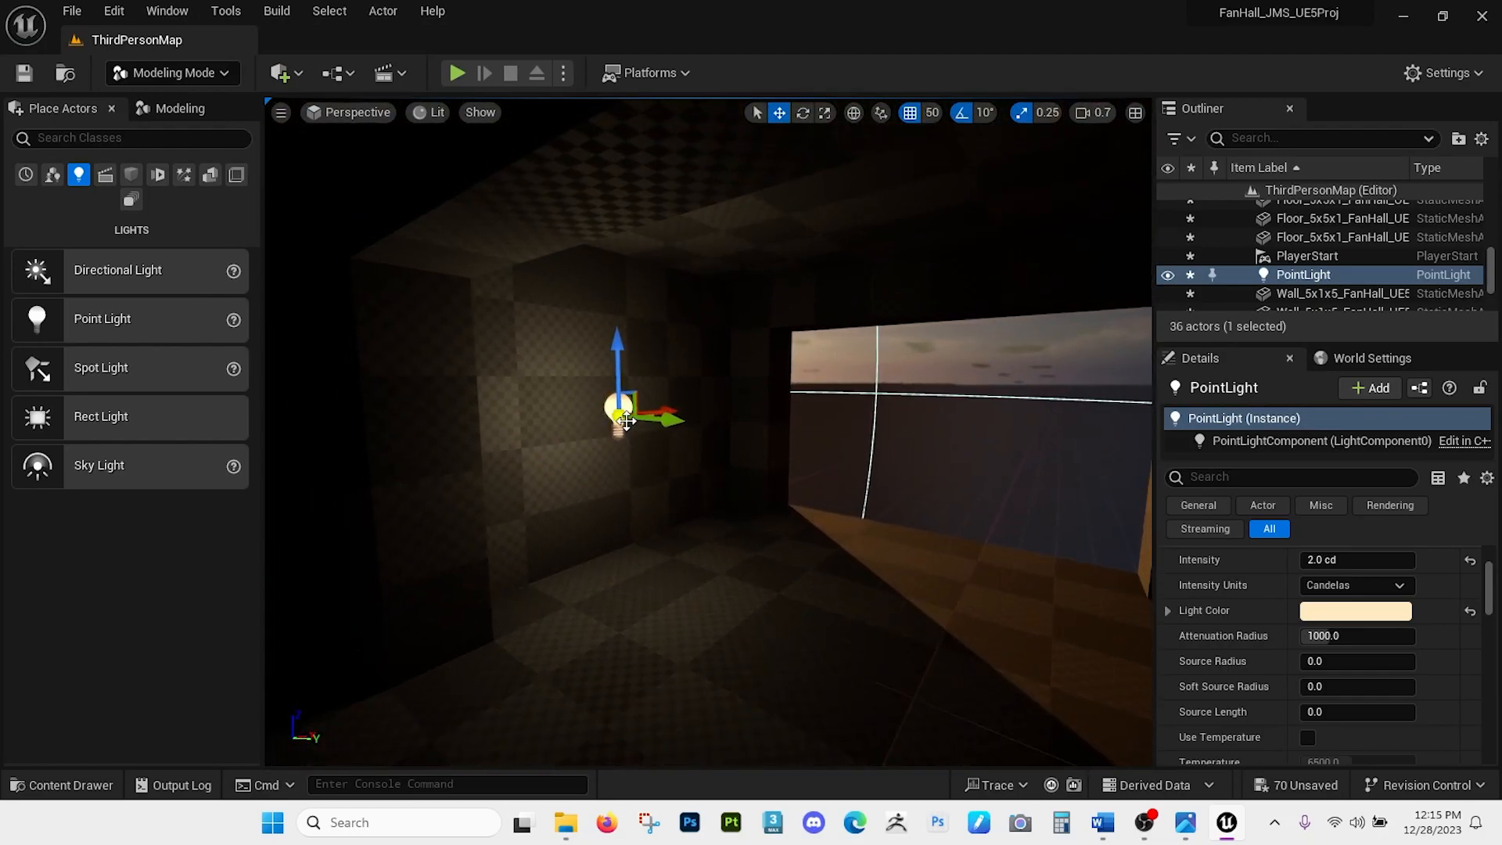
mouse_move(1371, 640)
mouse_down()
mouse_move(1314, 640)
mouse_move(1369, 640)
mouse_up()
right_drag(893, 574, 856, 566)
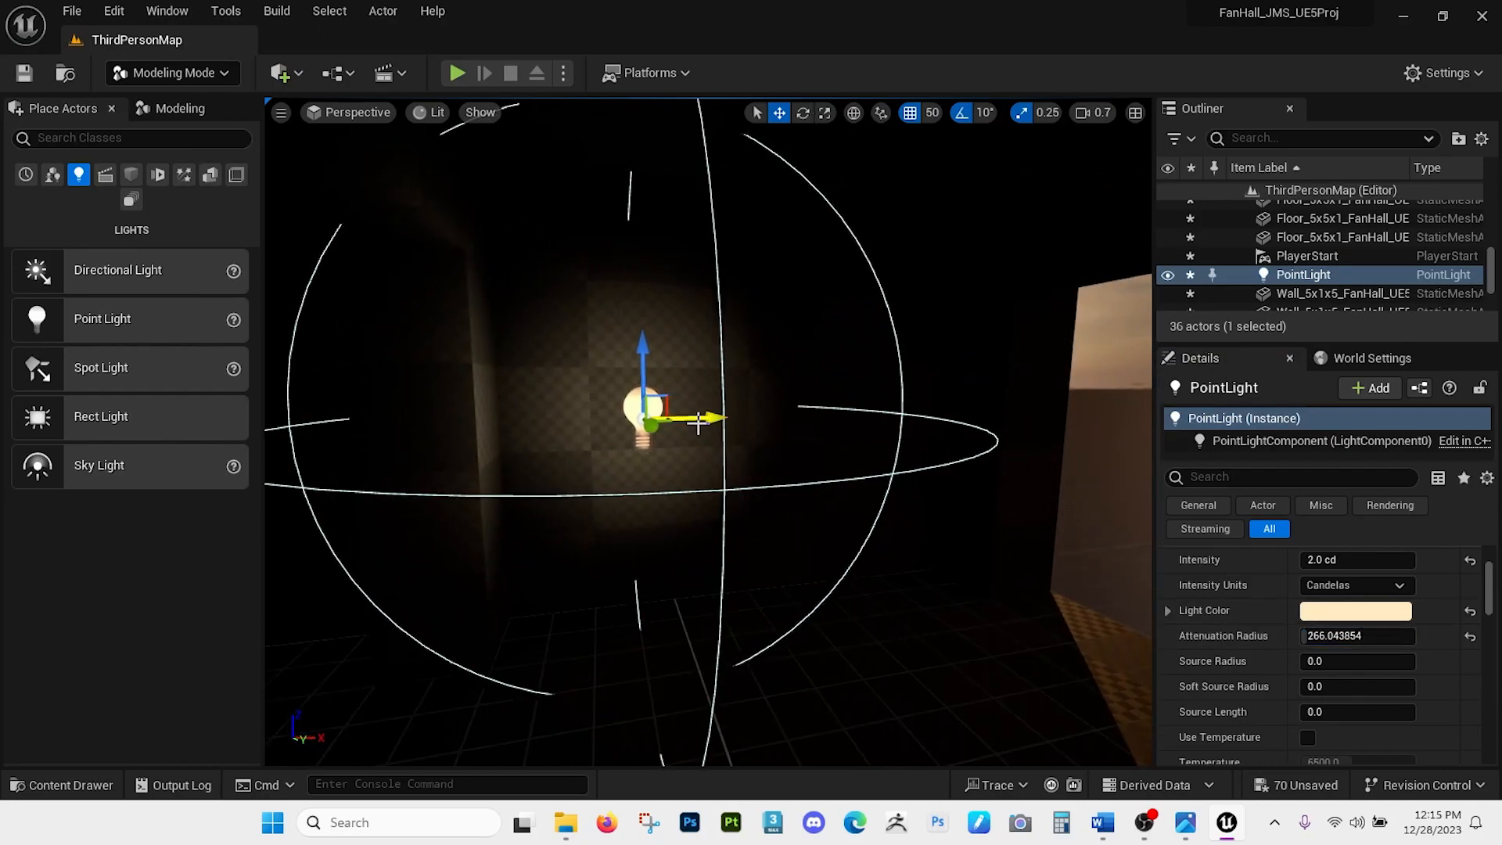
Duplicate the point light along its wall, and duplicate the resulting pair across to the opposite wall.
alt+drag(699, 418, 917, 416)
right_drag(903, 421, 661, 446)
ctrl+click(505, 422)
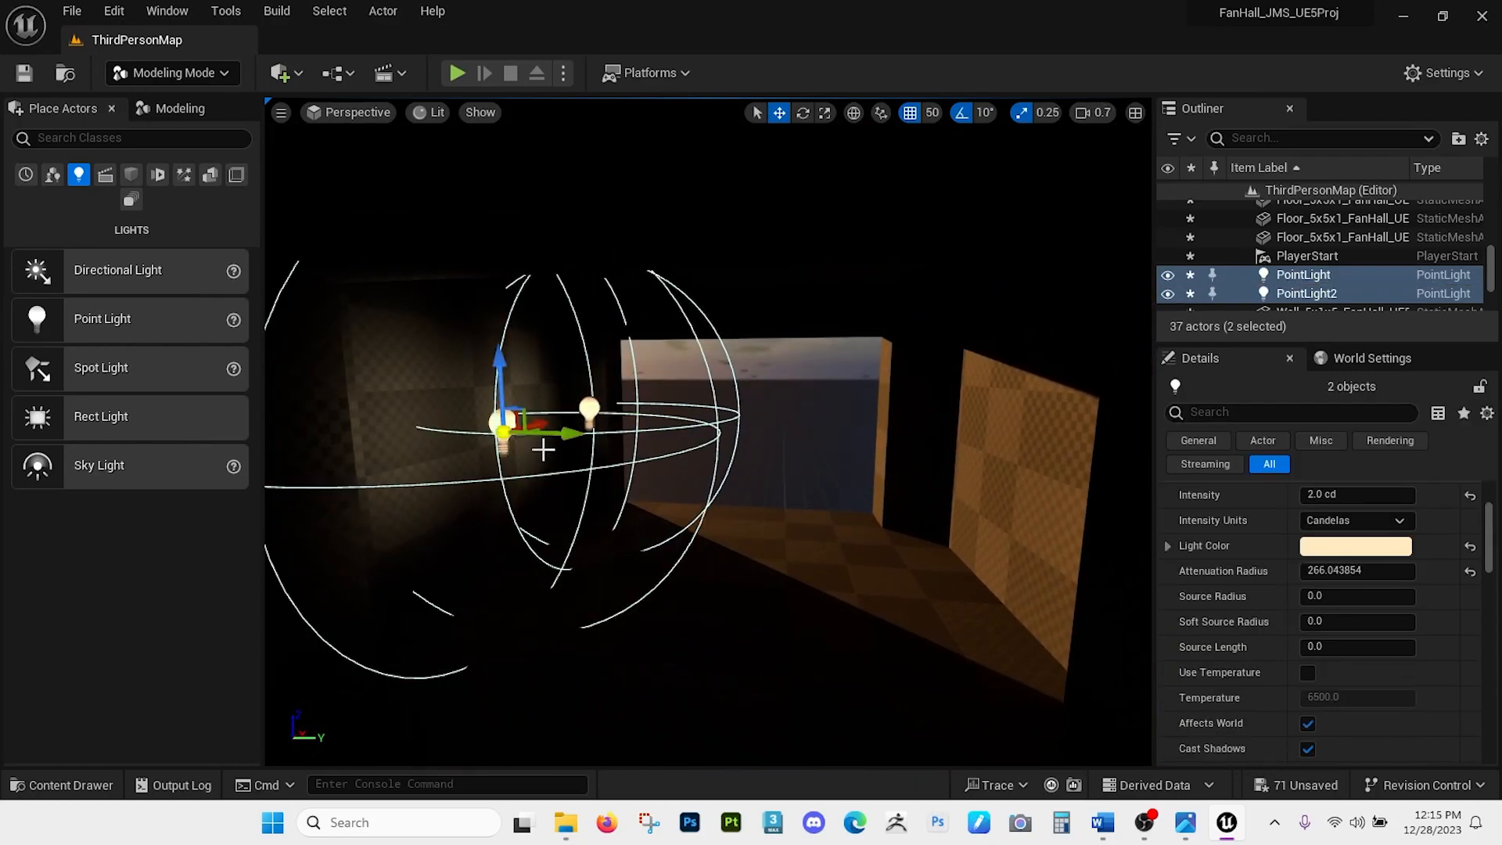
alt+drag(559, 432, 938, 418)
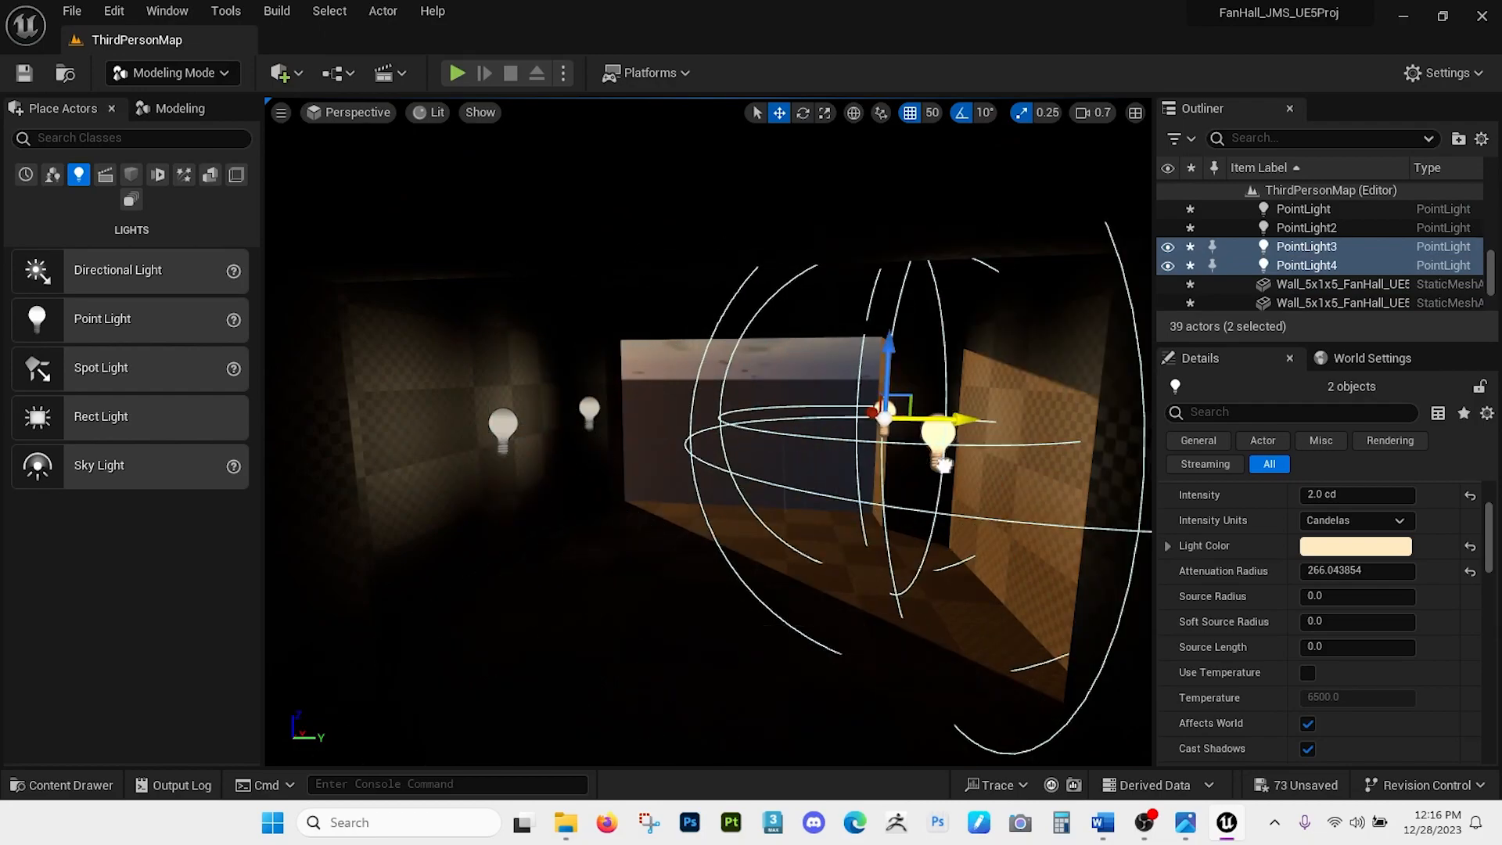
Duplicate the two end ceiling slabs, stand the copies upright and lower them over the hall's open end to close it.
right_drag(927, 477, 745, 528)
click(767, 563)
ctrl+click(727, 412)
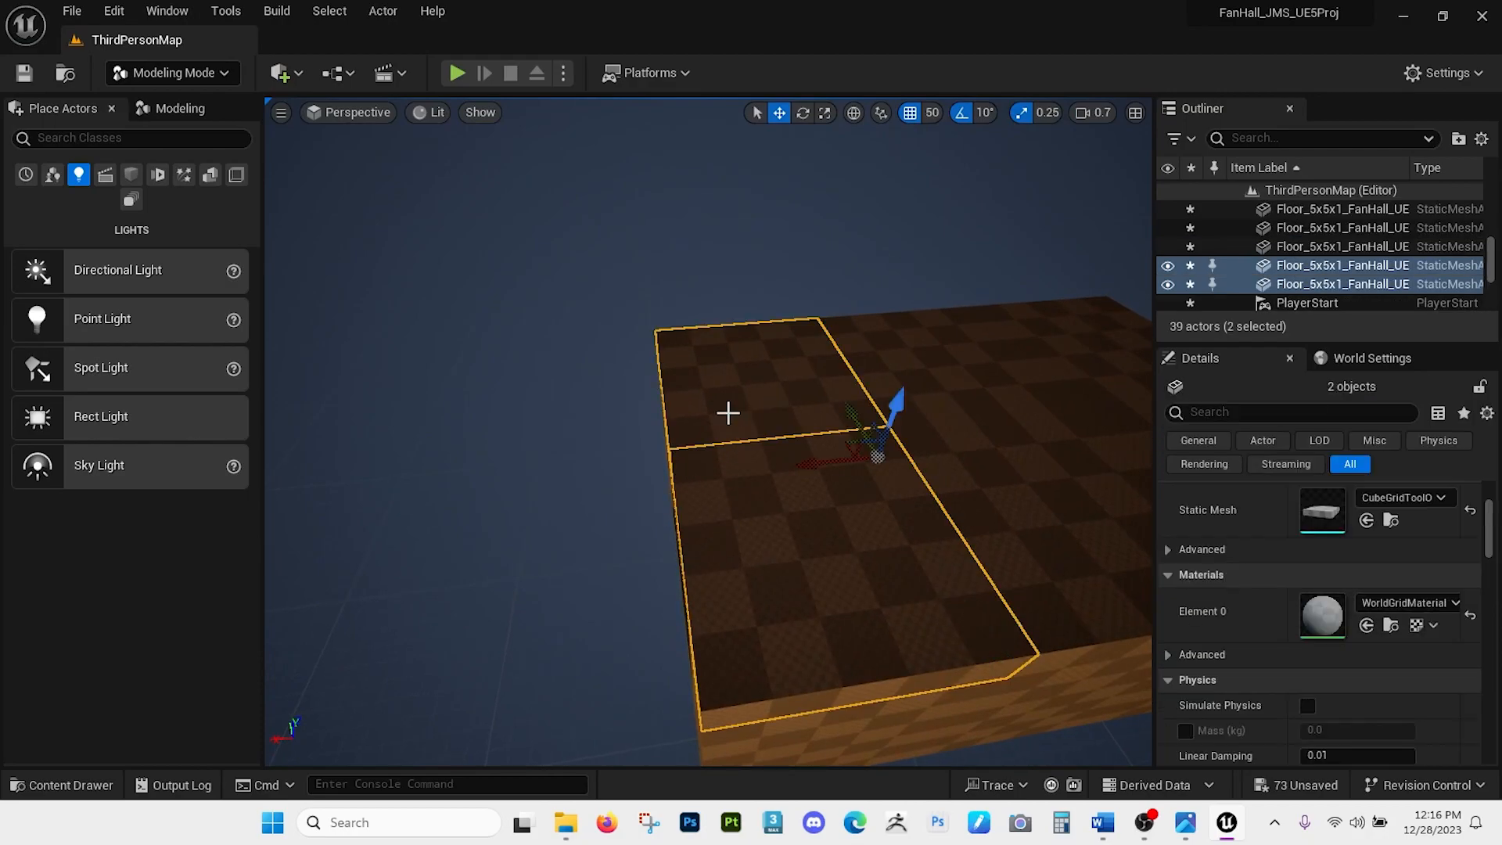
alt+drag(825, 463, 564, 476)
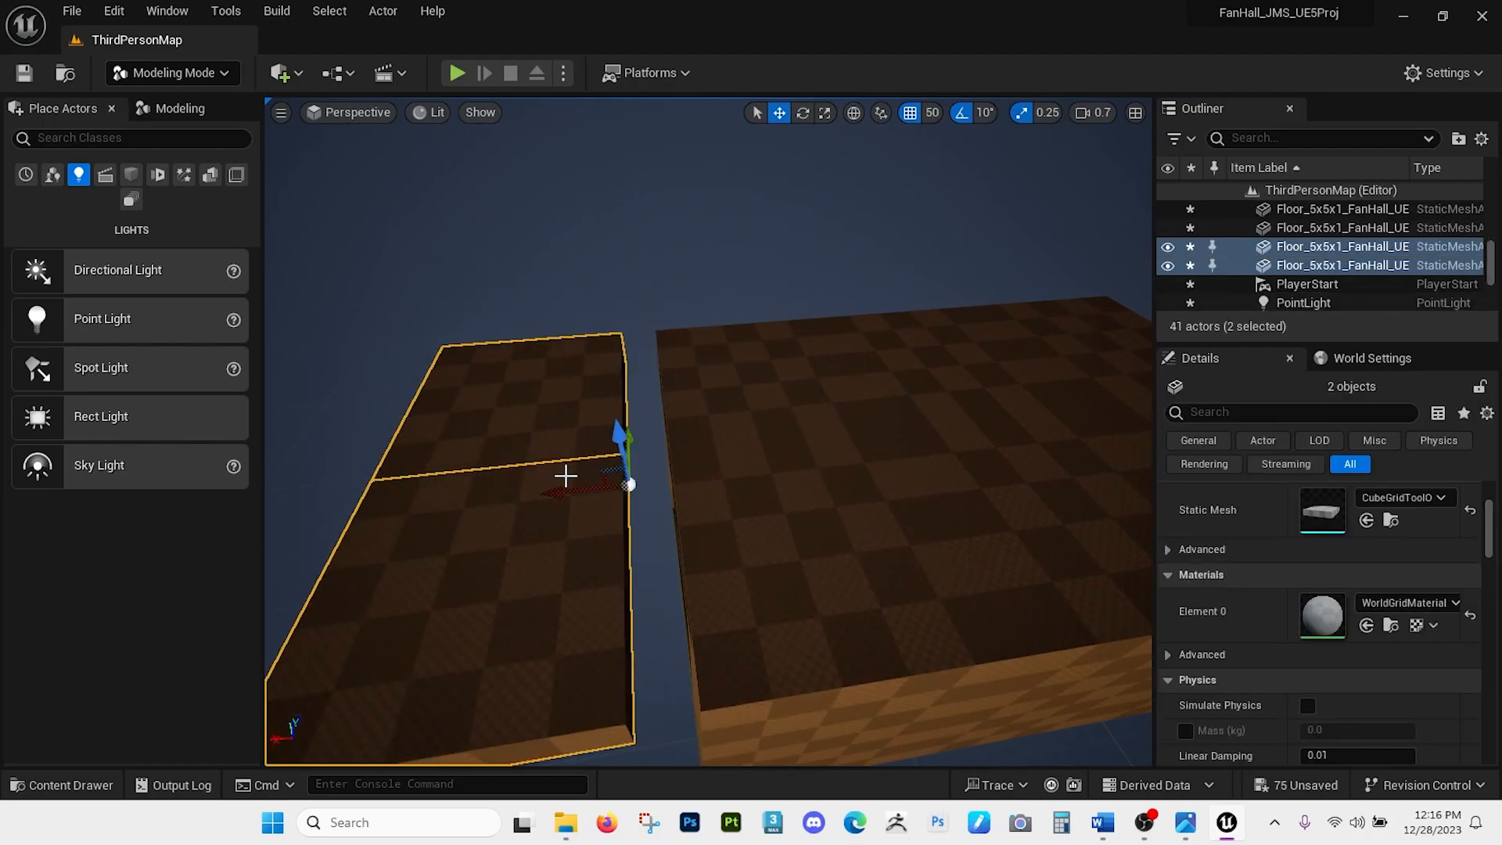
drag(646, 413, 572, 439)
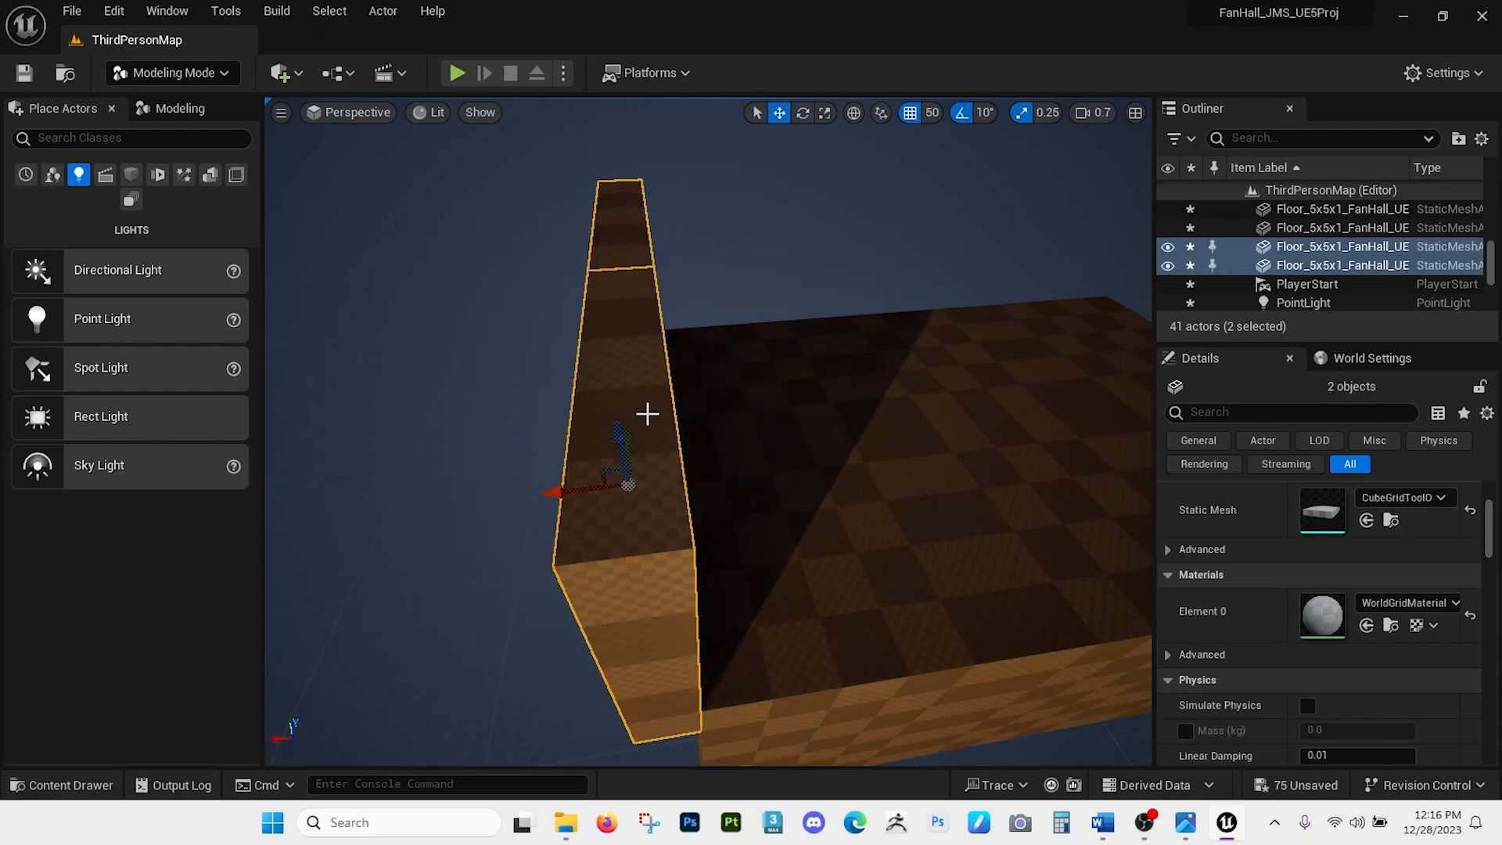
alt+drag(708, 431, 922, 508)
right_drag(560, 437, 560, 352)
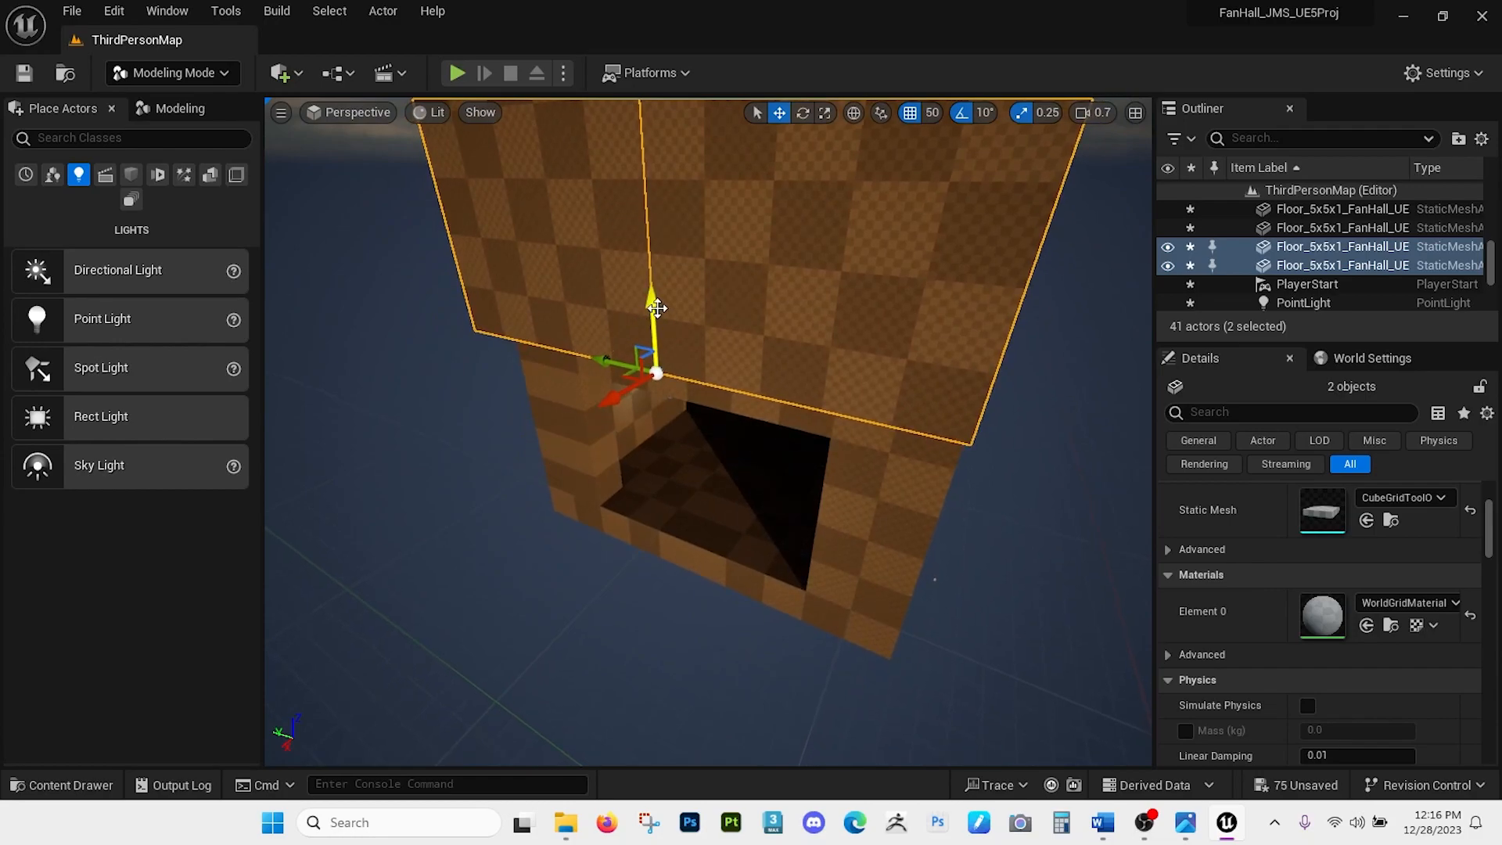
drag(655, 323, 667, 541)
Select the two point lights of the duplicated pair inside the hall and move them closer to their wall.
right_drag(681, 522, 778, 441)
key(w)
key(s)
click(760, 478)
key(w)
key(s)
right_drag(585, 424, 560, 387)
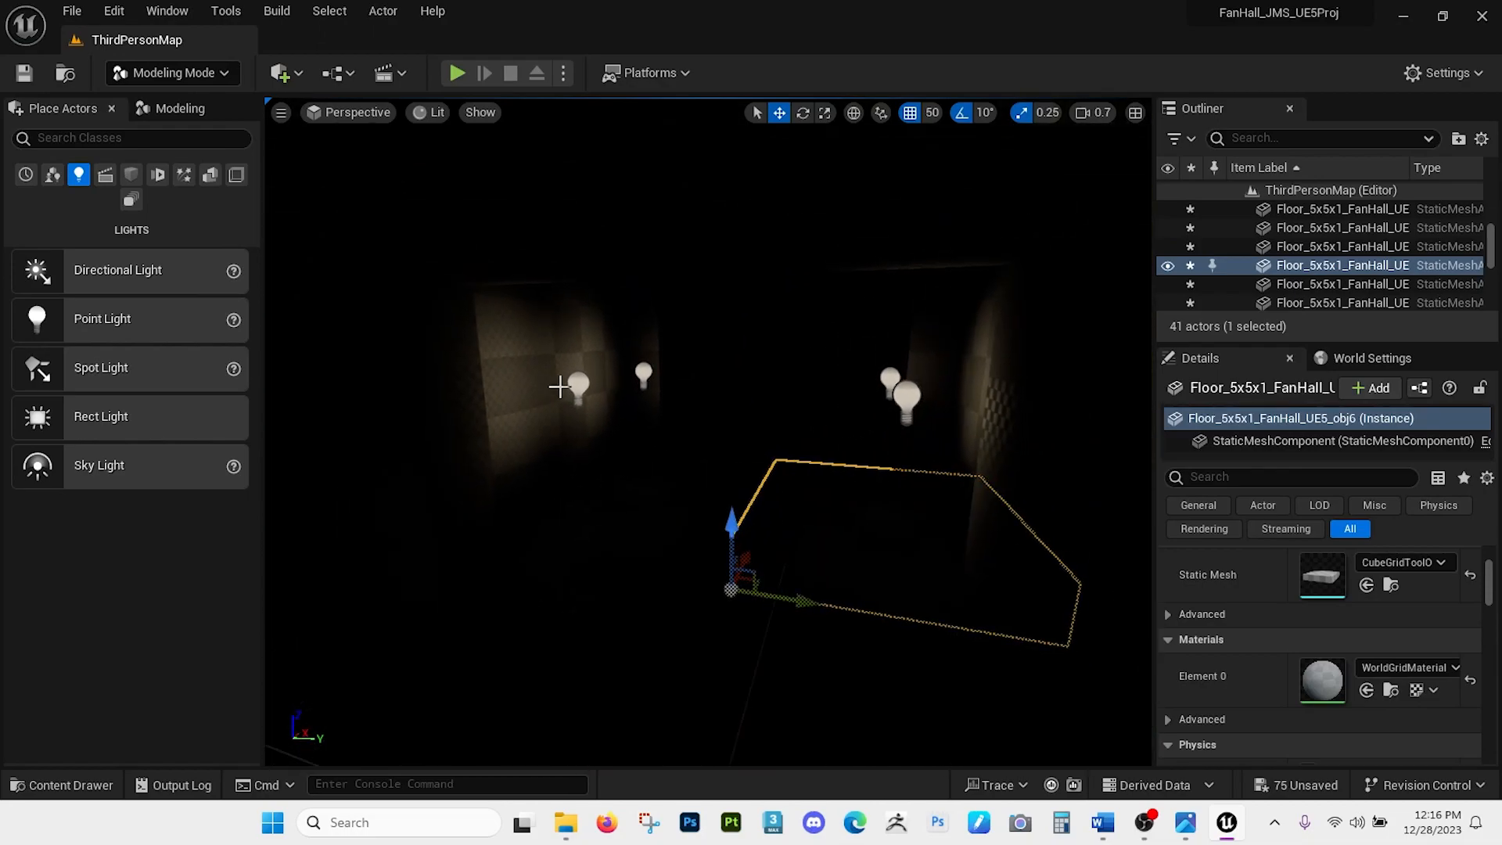
click(580, 384)
ctrl+click(643, 373)
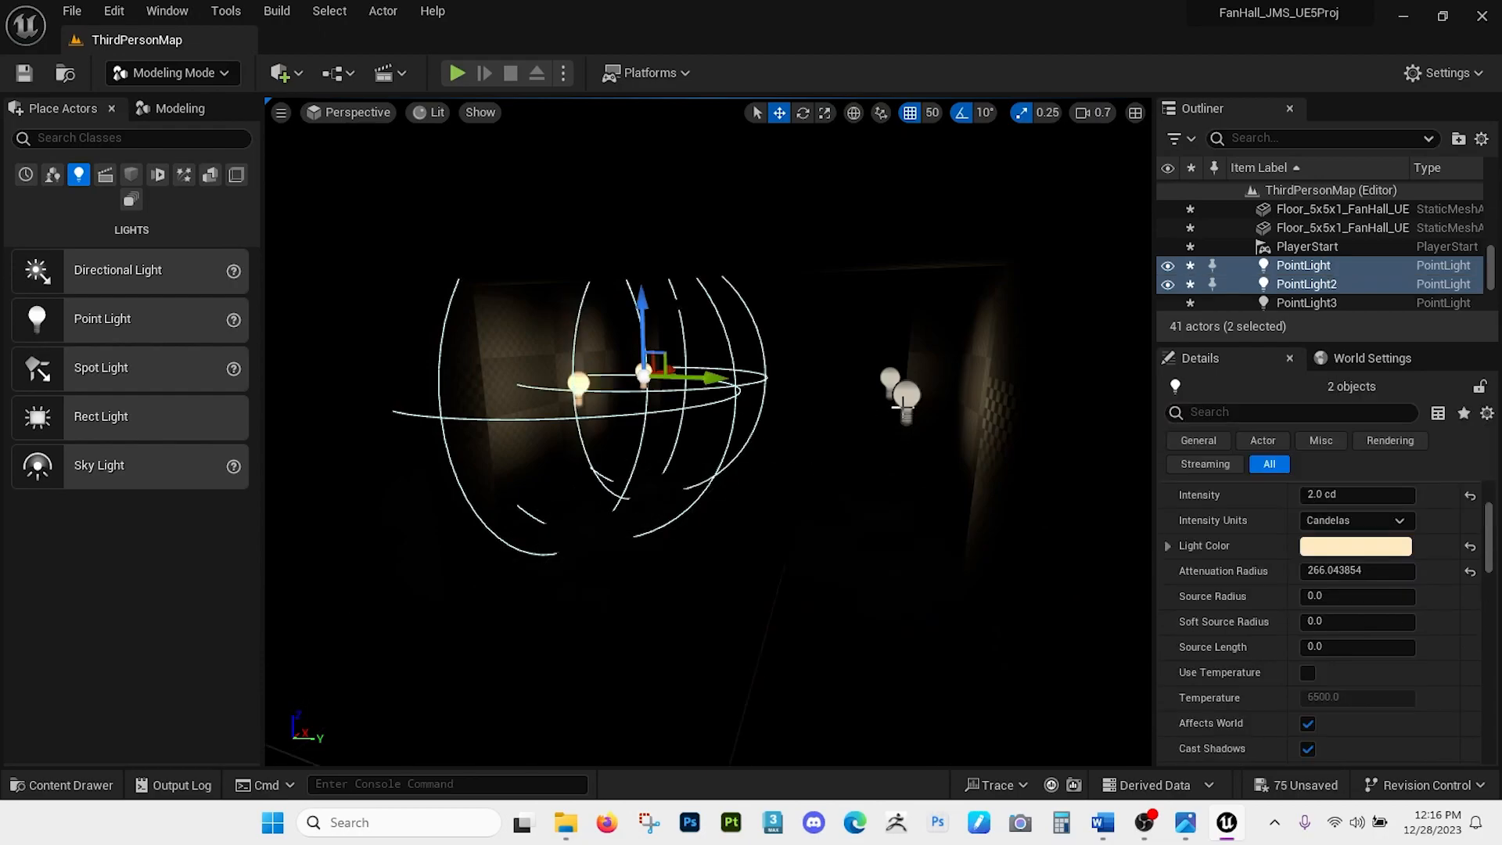
ctrl+click(894, 380)
ctrl+click(903, 398)
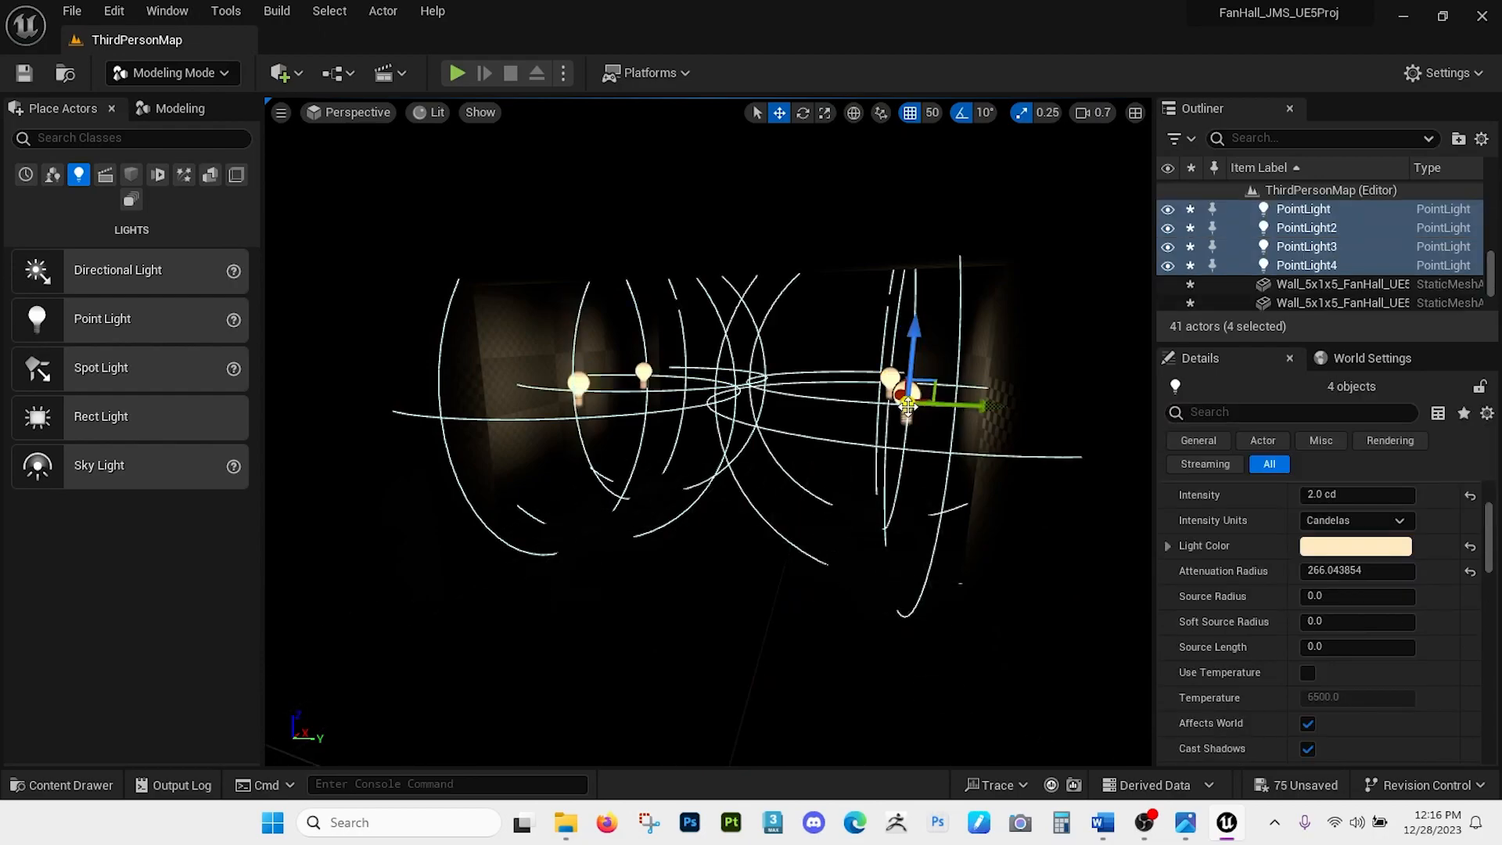
scroll(821, 338, up, 5)
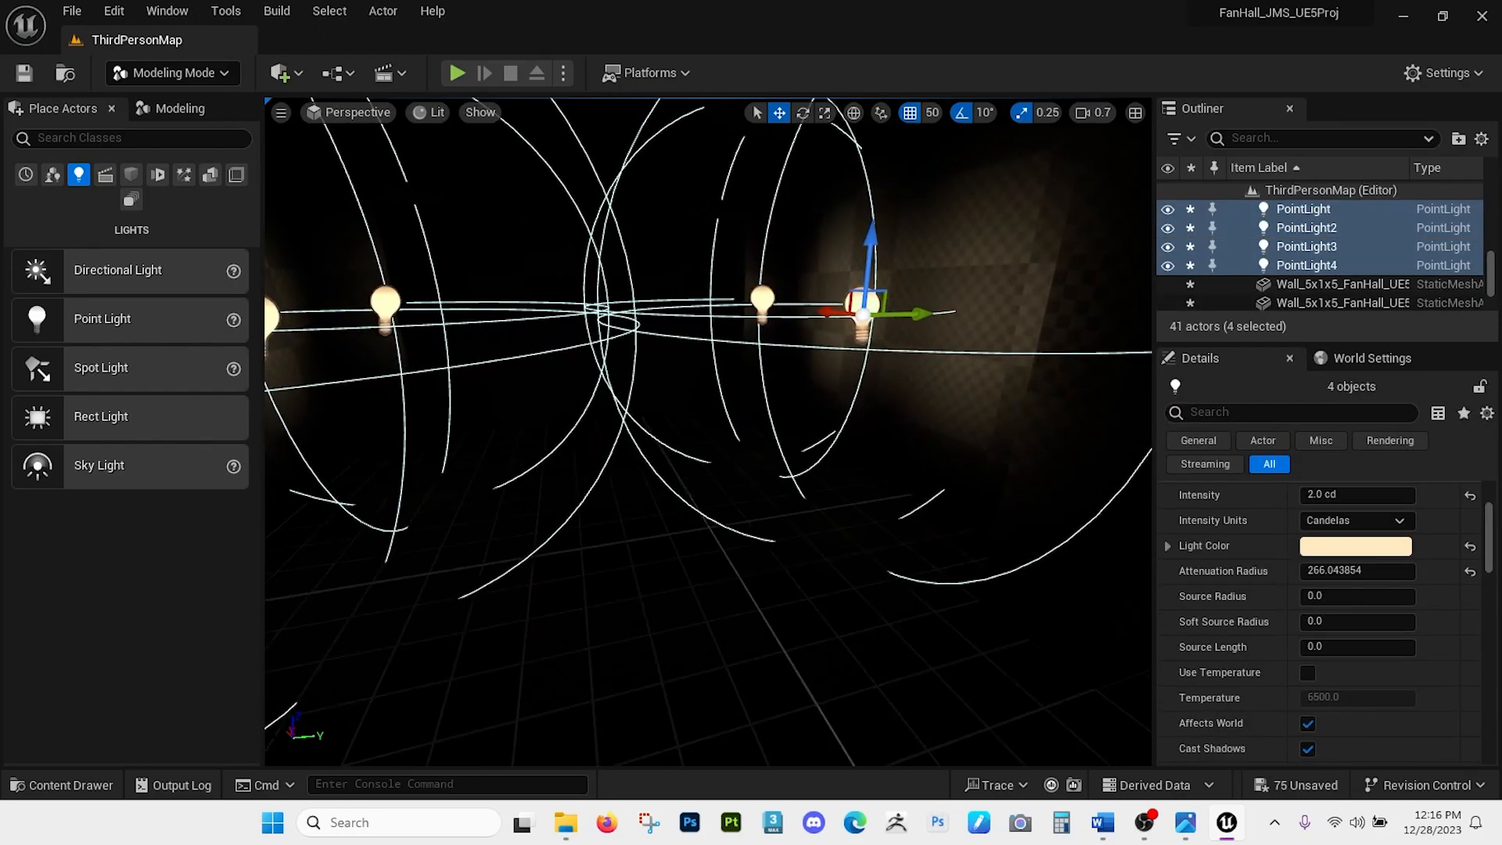
click(762, 302)
ctrl+click(861, 305)
drag(917, 316, 957, 314)
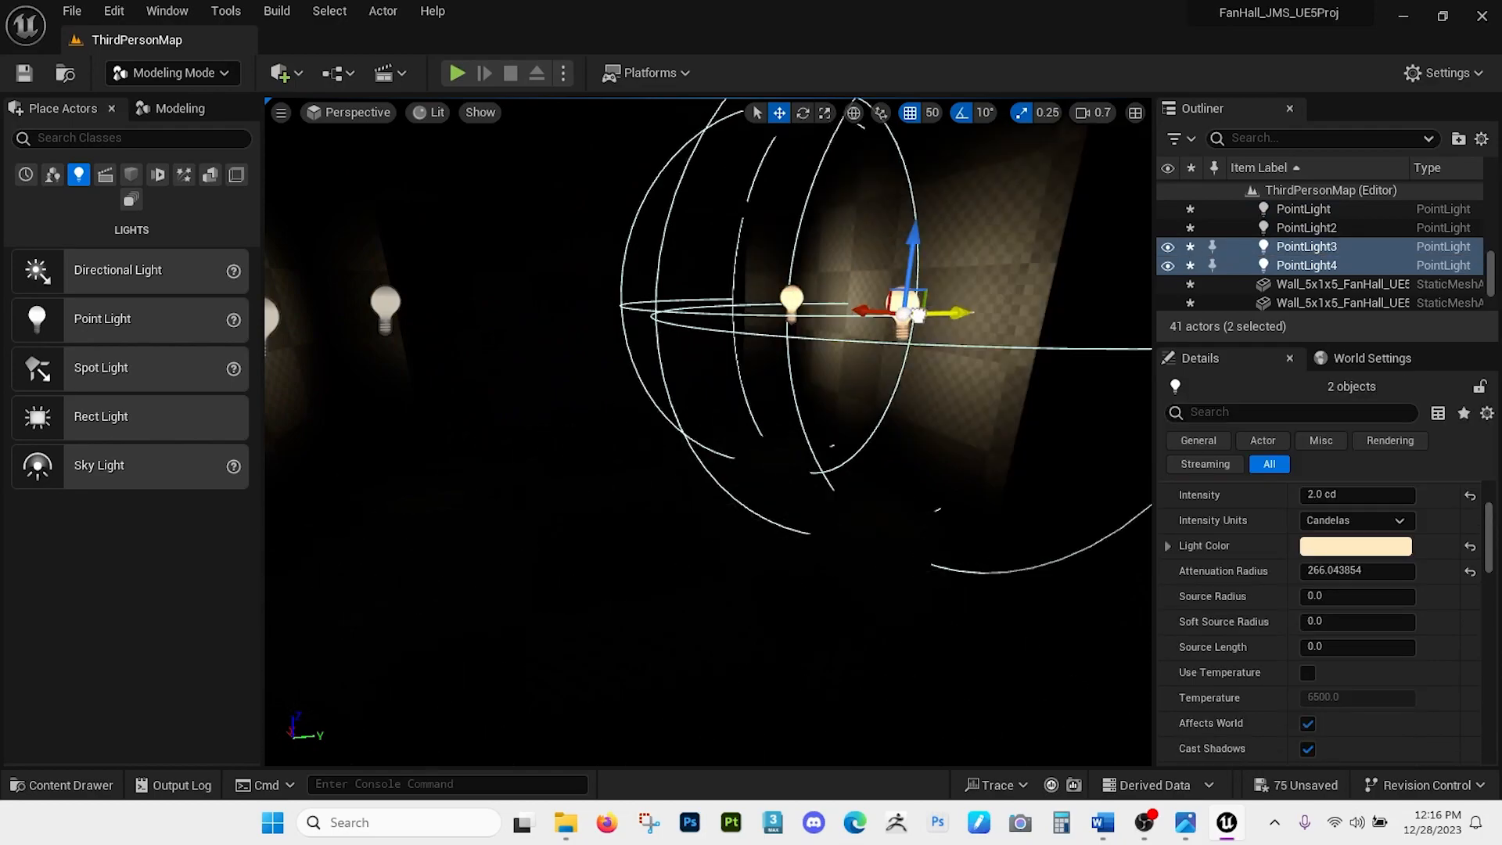
Select all four wall point lights and duplicate them along the hall towards its entrance.
right_drag(957, 315, 619, 307)
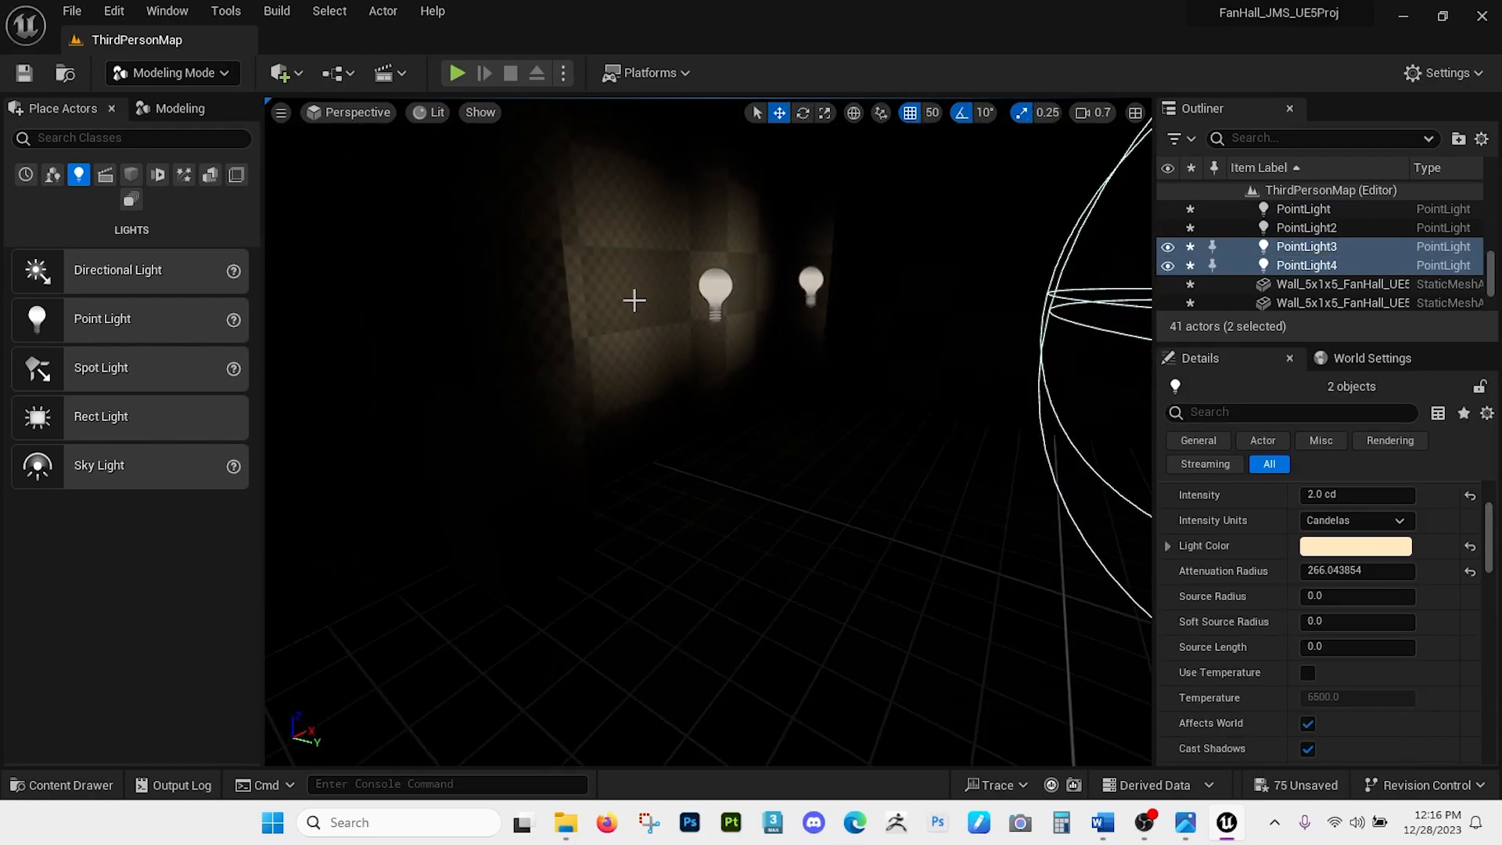
click(714, 293)
ctrl+click(809, 279)
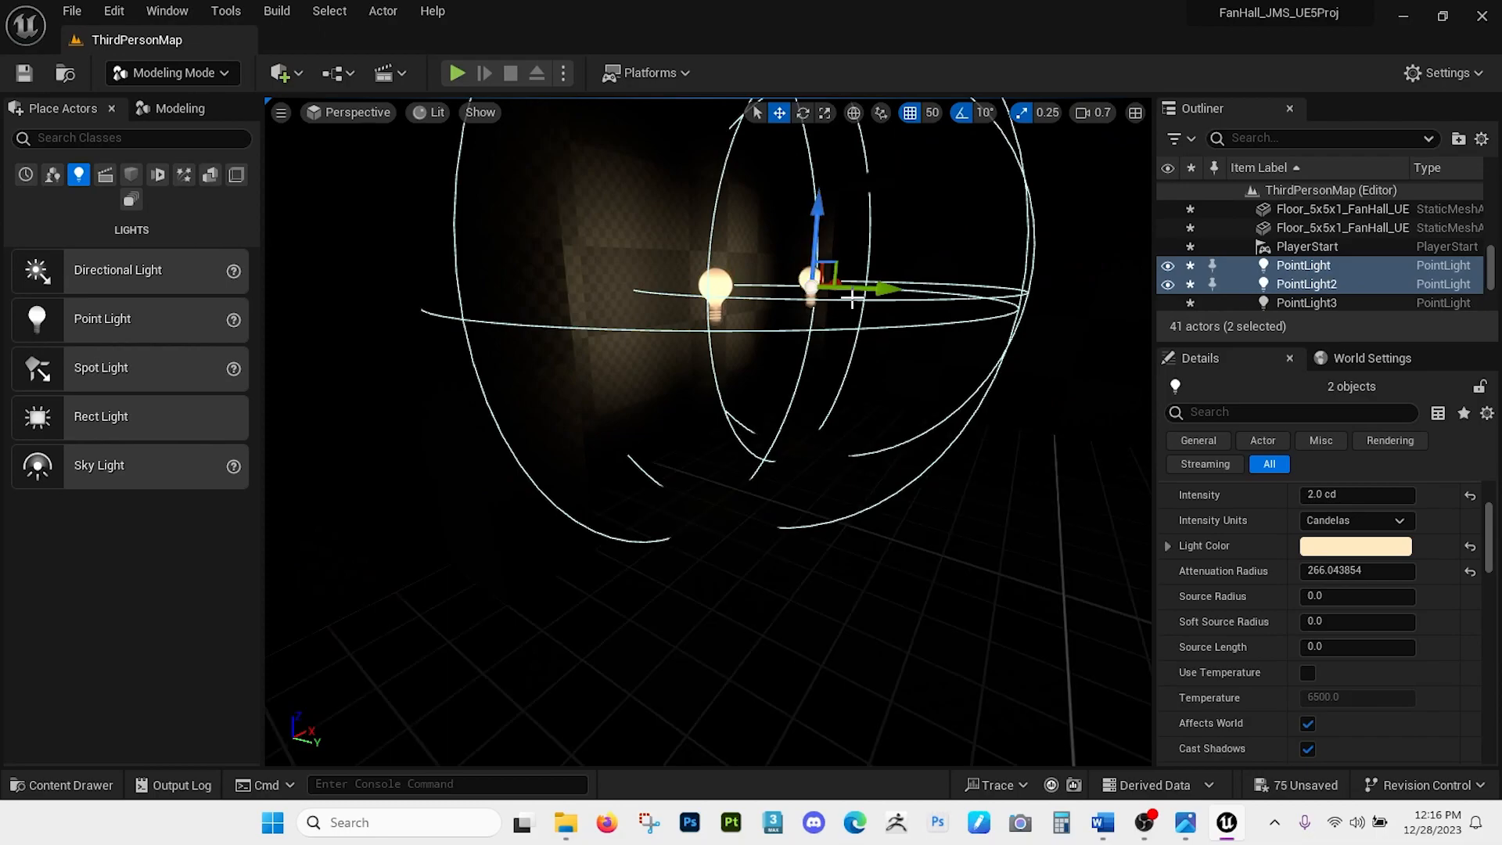
mouse_move(860, 288)
right_down()
mouse_move(829, 290)
mouse_move(884, 274)
right_up()
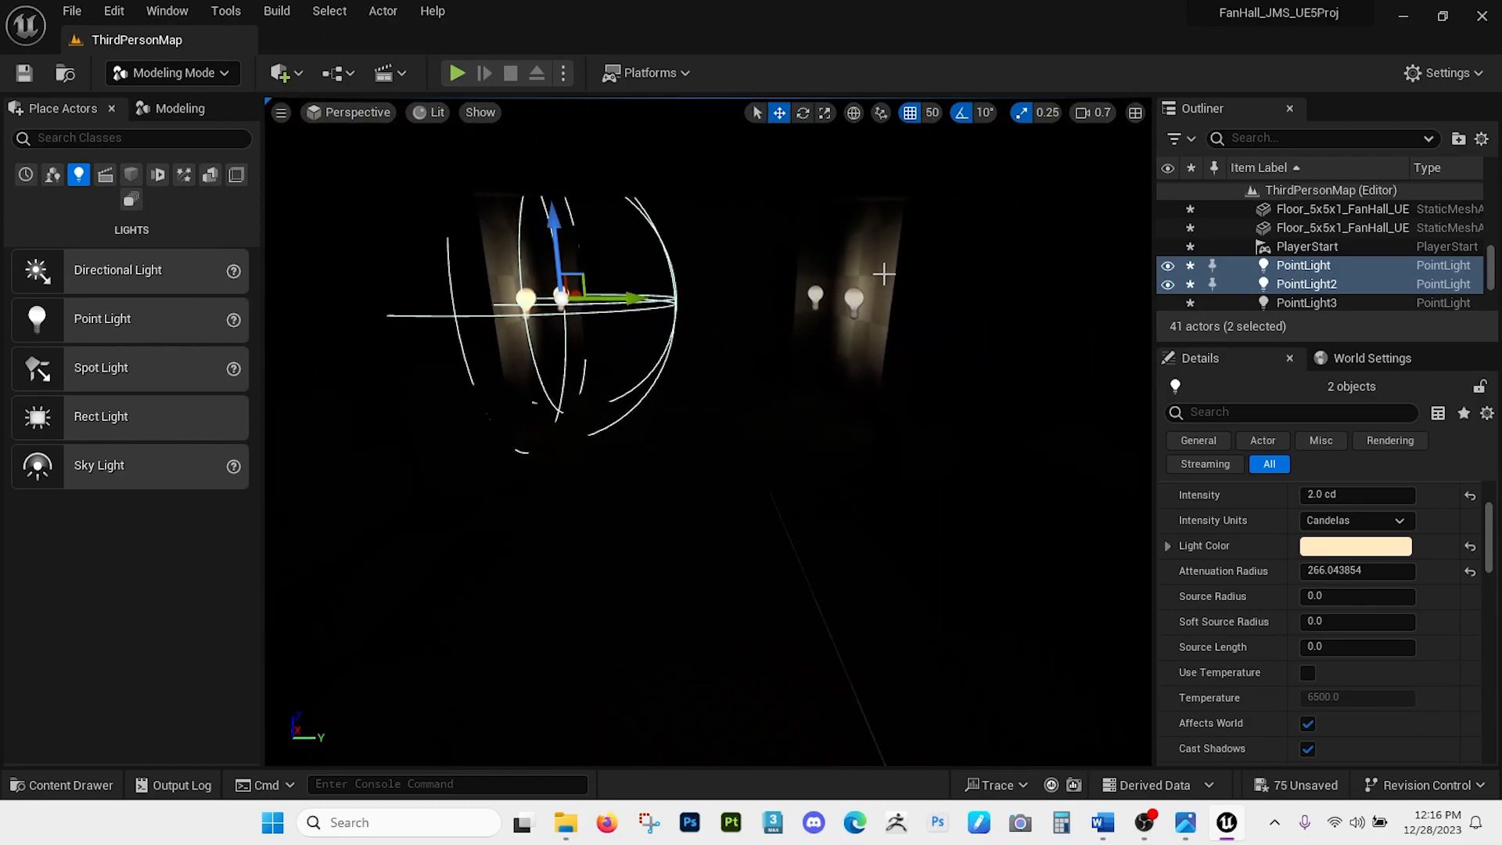
ctrl+click(815, 296)
ctrl+click(855, 300)
key(s)
right_drag(796, 373, 853, 352)
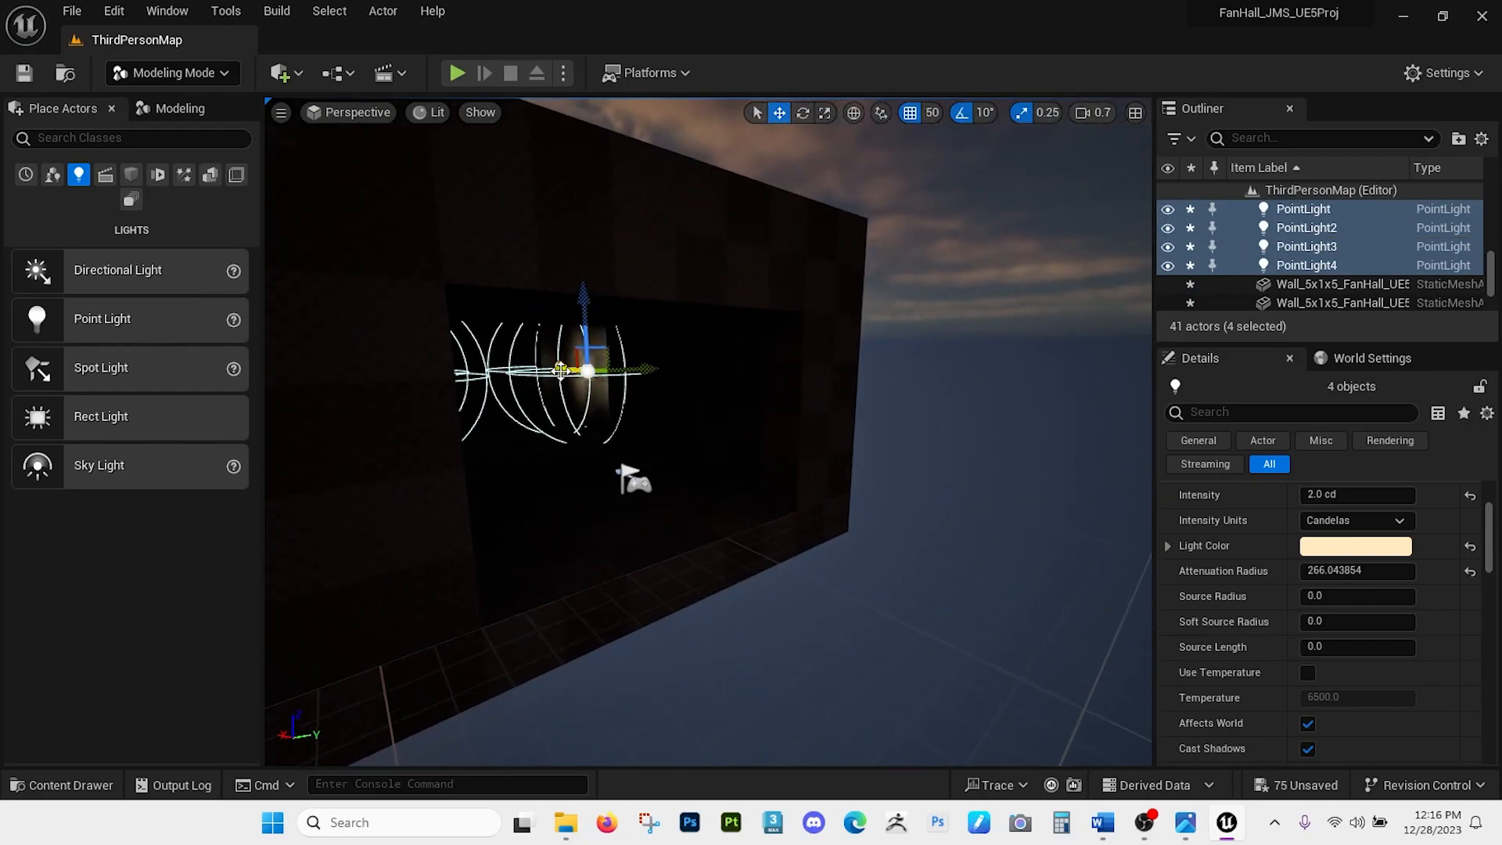
alt+drag(560, 370, 641, 376)
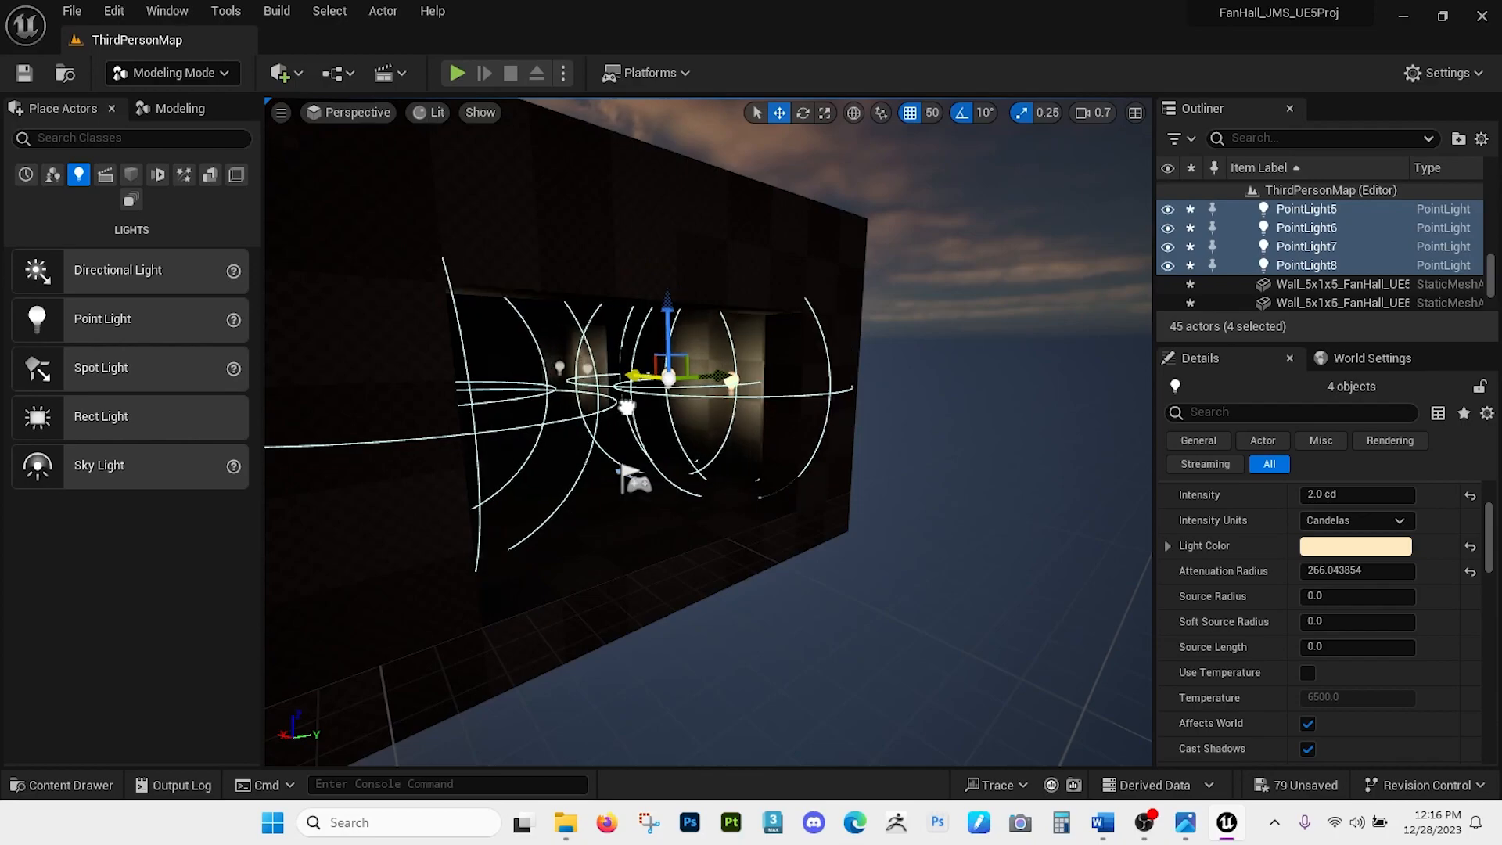
Duplicate one wall point light and place the copy midway between the two side walls.
mouse_move(624, 406)
right_down()
mouse_move(709, 427)
mouse_move(625, 465)
mouse_move(704, 430)
mouse_move(532, 417)
mouse_move(612, 419)
right_up()
key(w)
click(710, 428)
key(e)
key(d)
click(607, 327)
right_drag(607, 327, 572, 227)
alt+drag(446, 422, 815, 282)
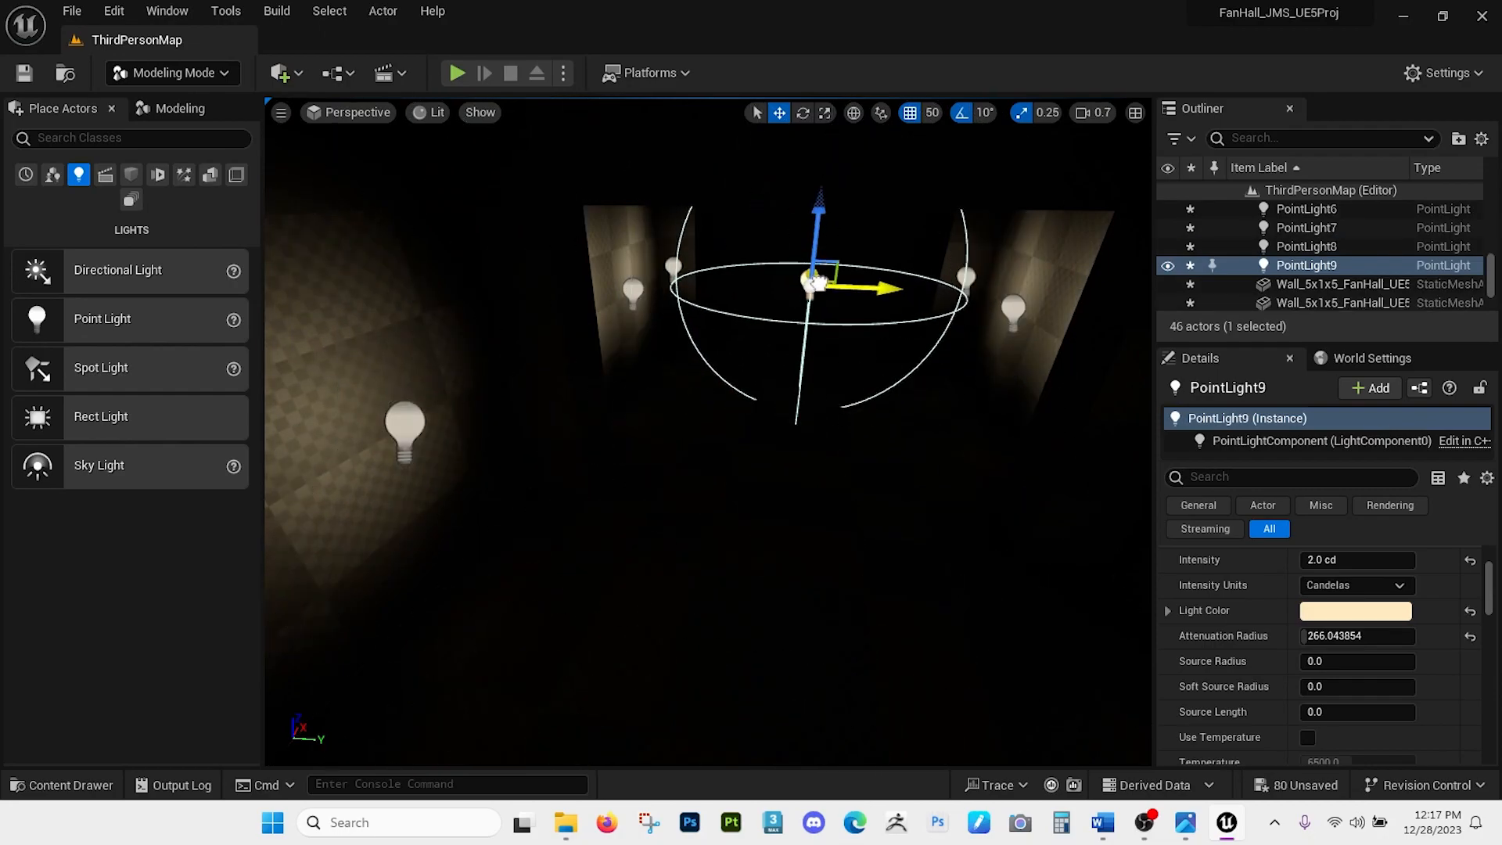
Set the central point light's intensity to 4.0 cd.
mouse_move(800, 384)
right_down()
mouse_move(806, 313)
mouse_move(805, 438)
mouse_move(848, 379)
mouse_move(794, 407)
mouse_move(821, 395)
mouse_move(821, 371)
mouse_move(801, 379)
right_up()
scroll(794, 398, down, 1)
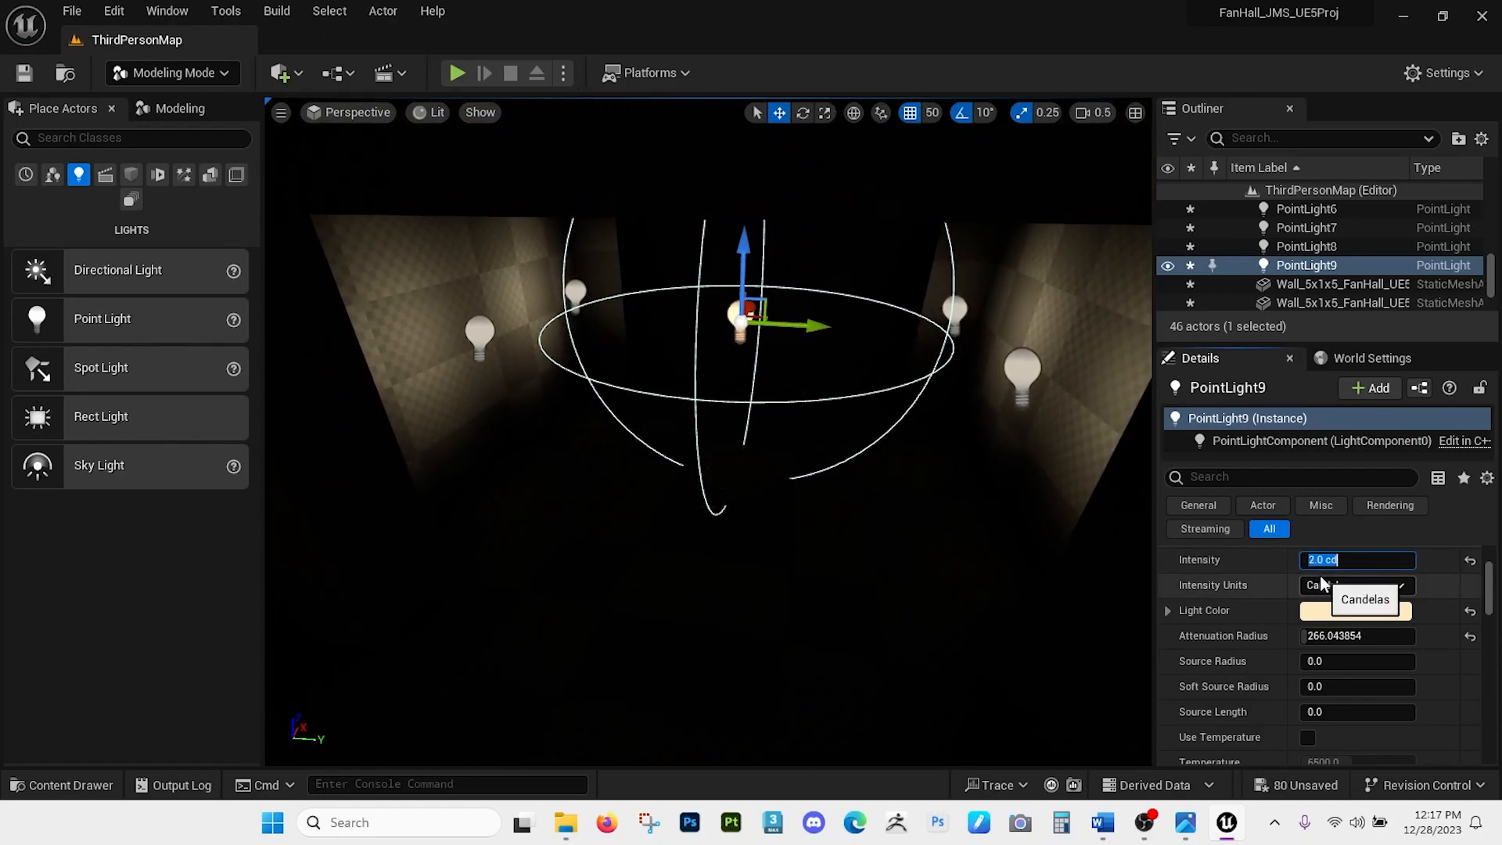
right_drag(1072, 561, 1080, 512)
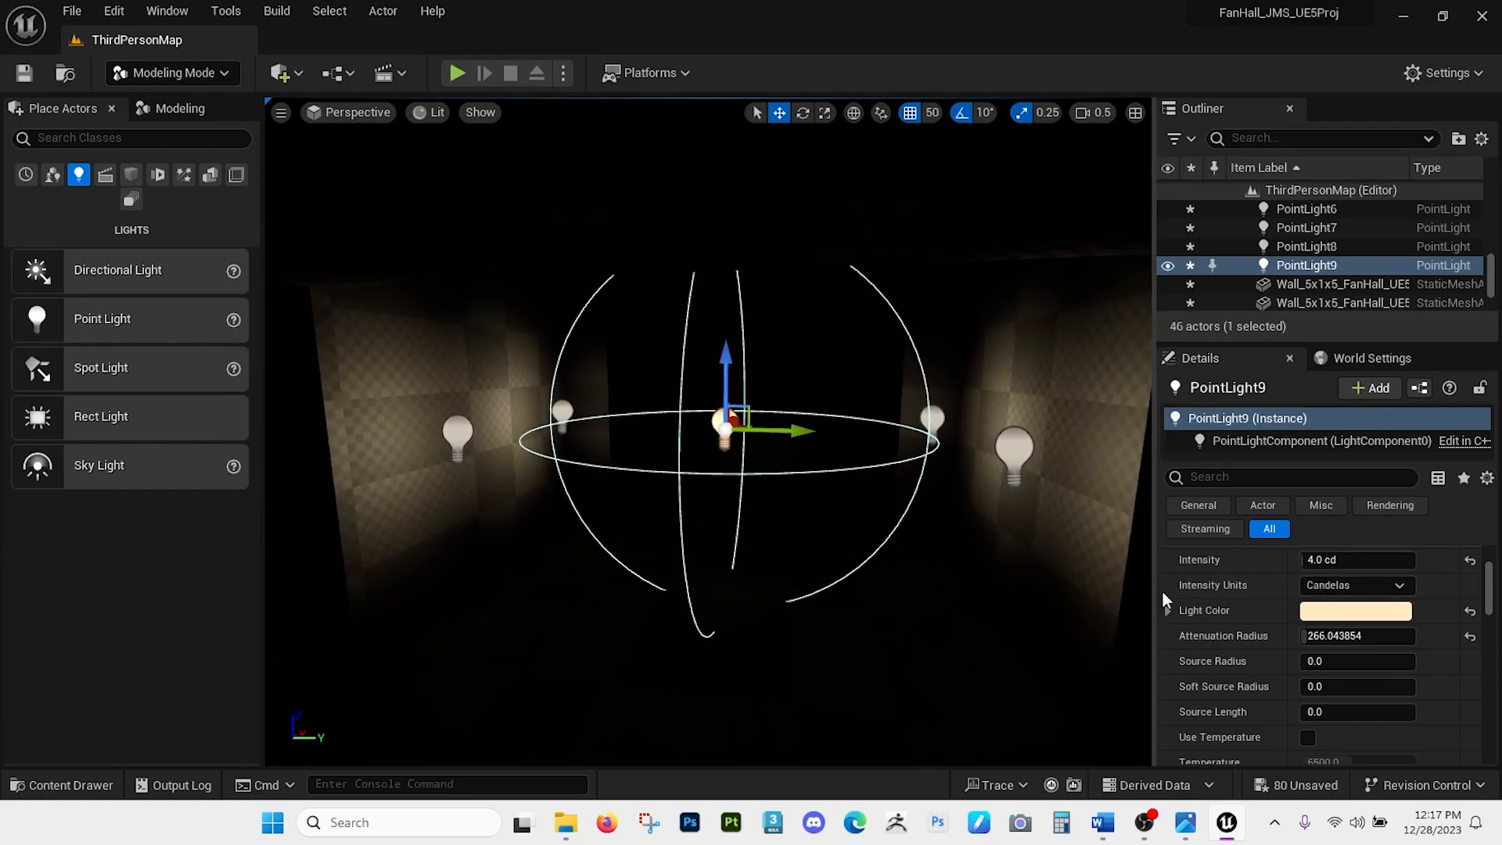
Set the central point light's attenuation radius to about 1102 and duplicate the light along the hall towards the entrance.
drag(1330, 635, 1439, 635)
right_drag(1072, 562, 870, 495)
alt+drag(894, 410, 365, 349)
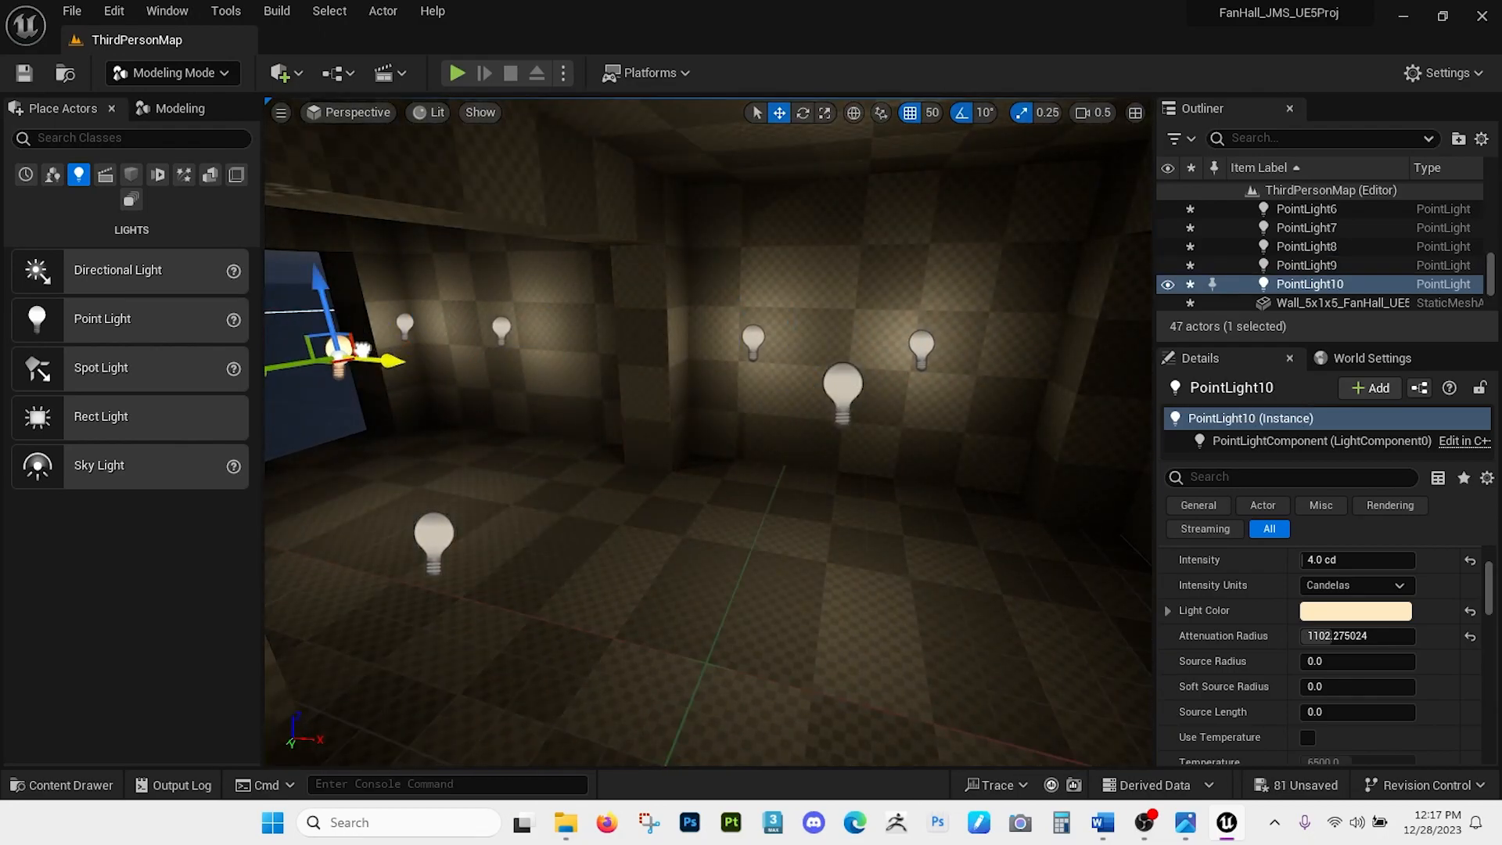
mouse_move(425, 425)
right_down()
mouse_move(356, 429)
mouse_move(426, 443)
mouse_move(430, 387)
mouse_move(415, 392)
mouse_move(415, 423)
mouse_move(422, 400)
mouse_move(406, 408)
mouse_move(436, 428)
right_up()
drag(696, 368, 594, 385)
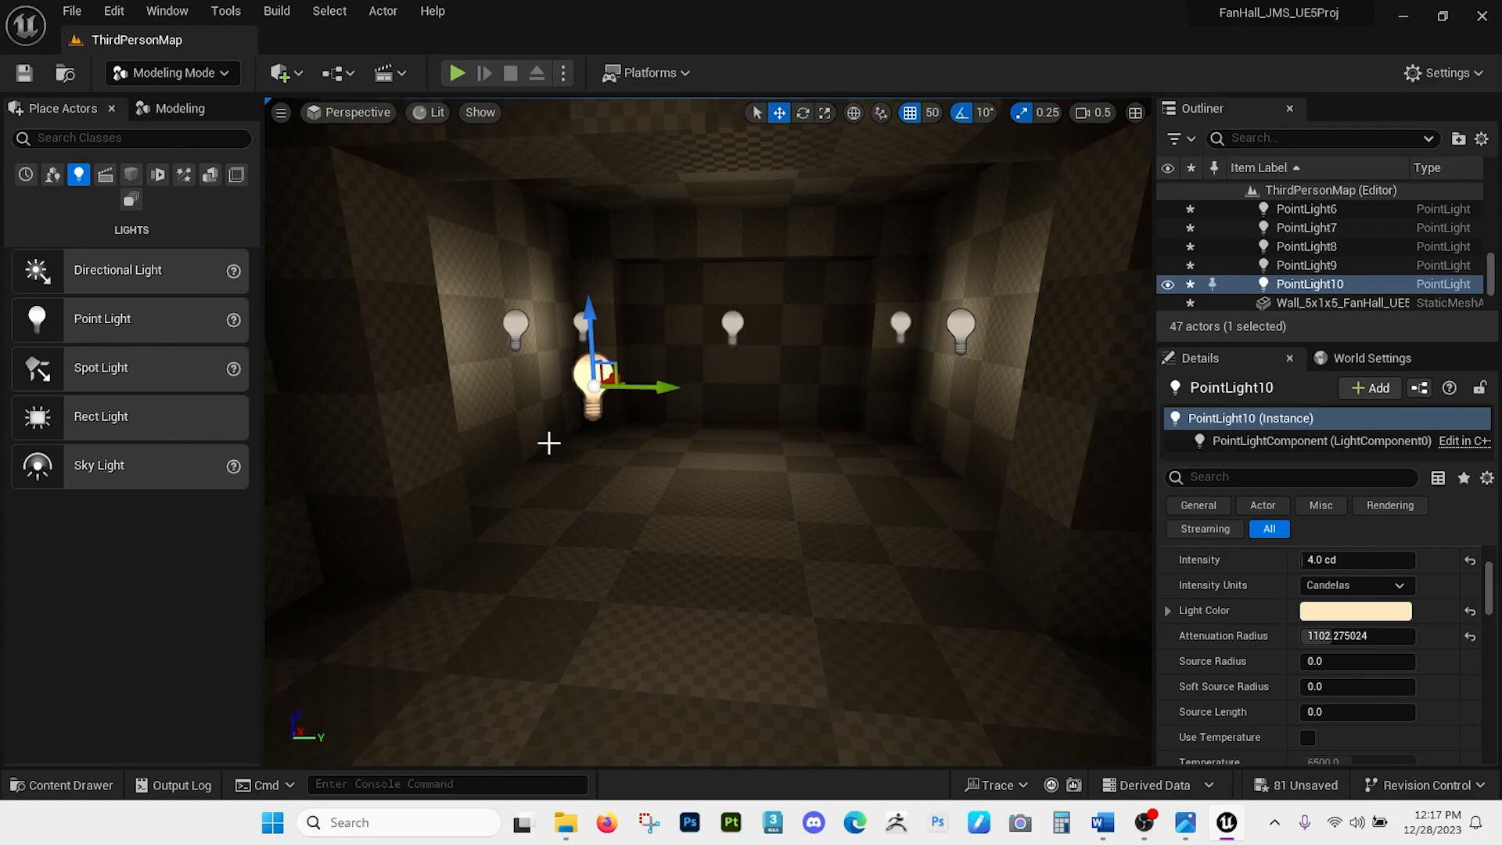
Save all unsaved changes in the level and project.
click(72, 12)
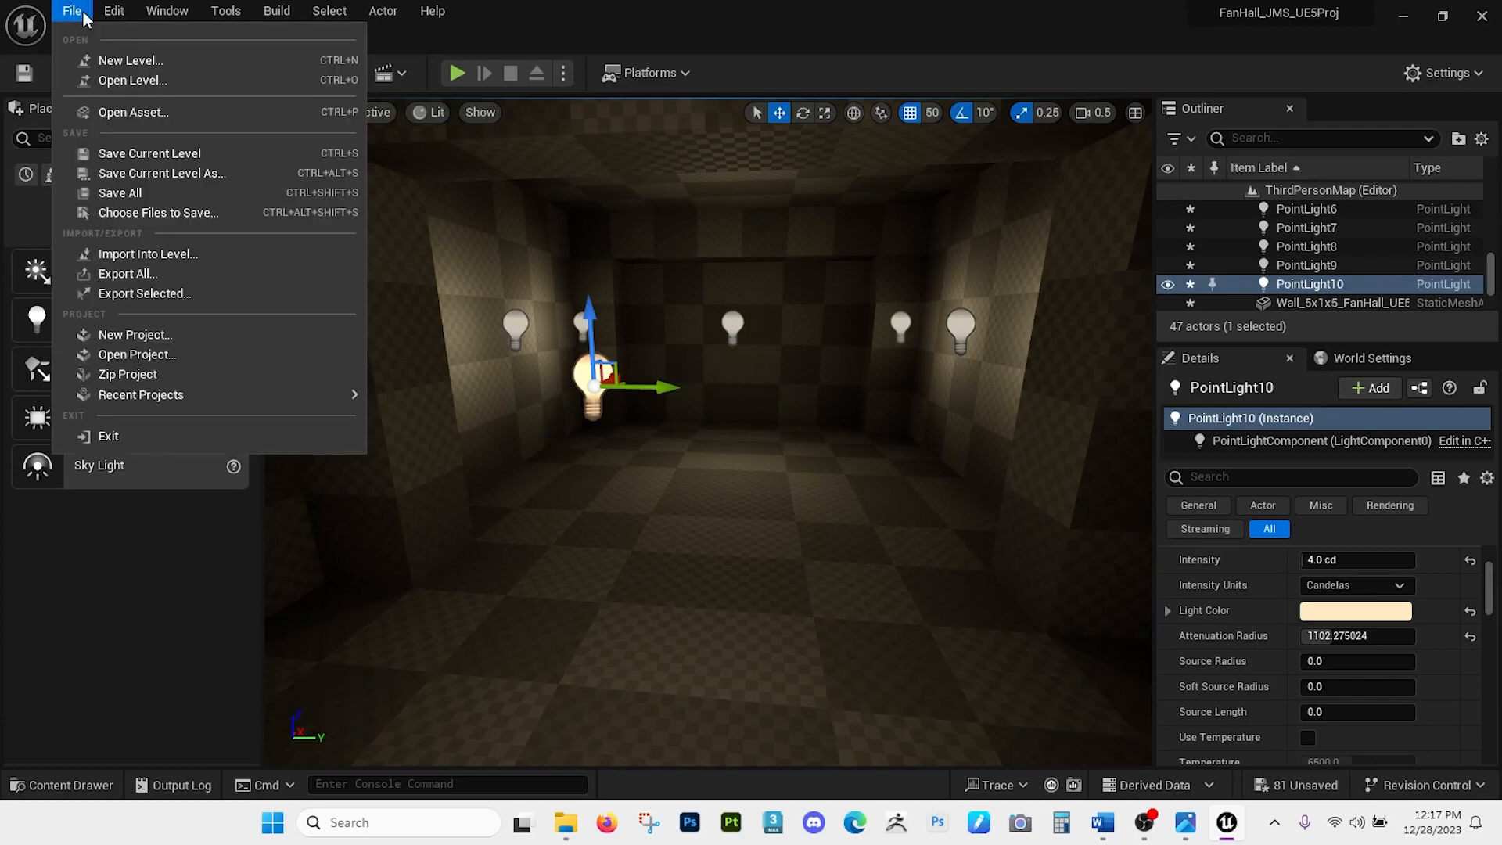
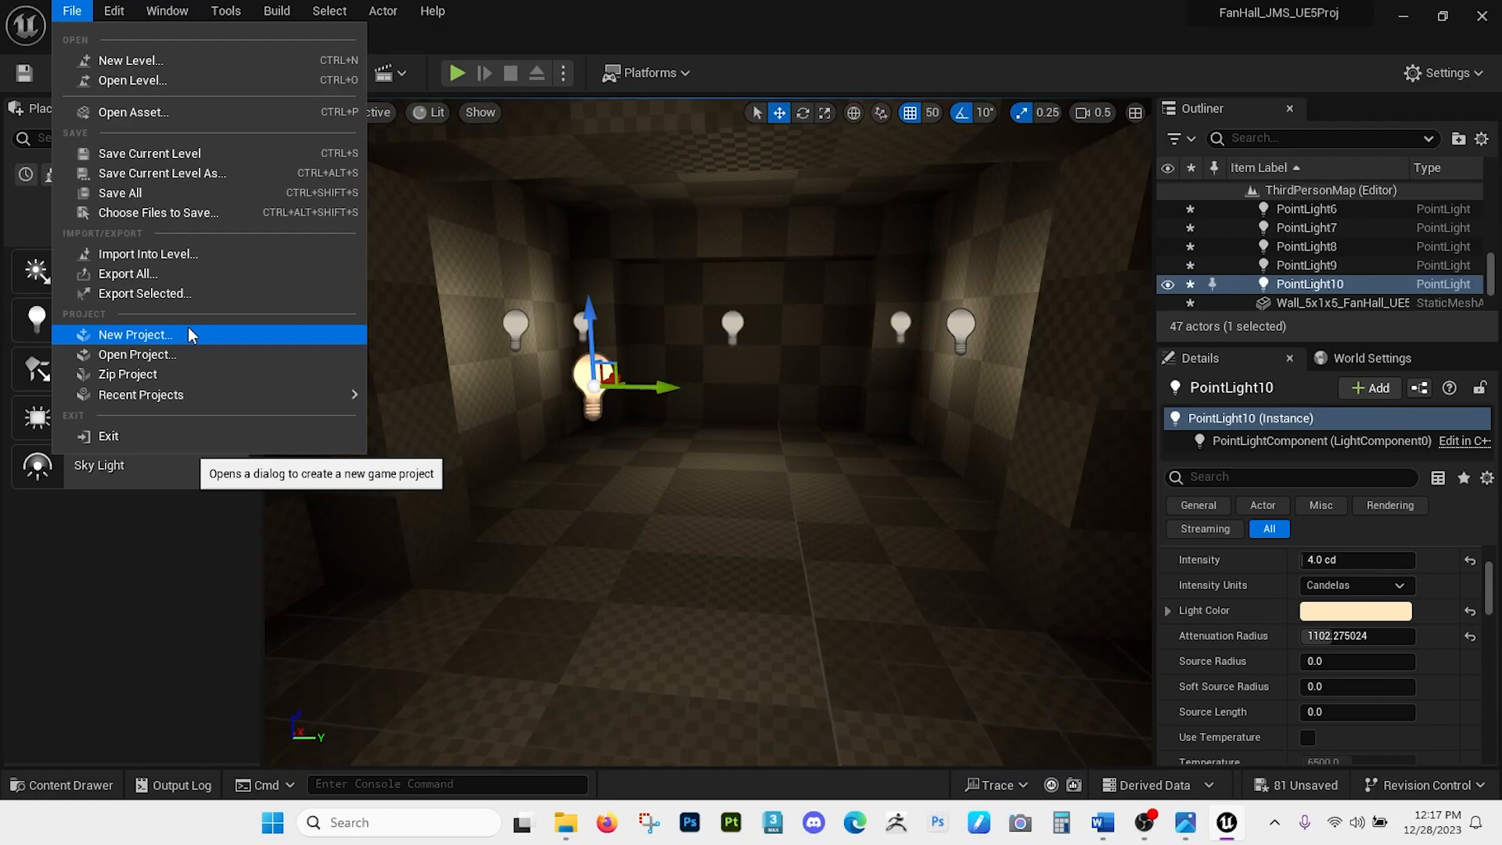
click(159, 192)
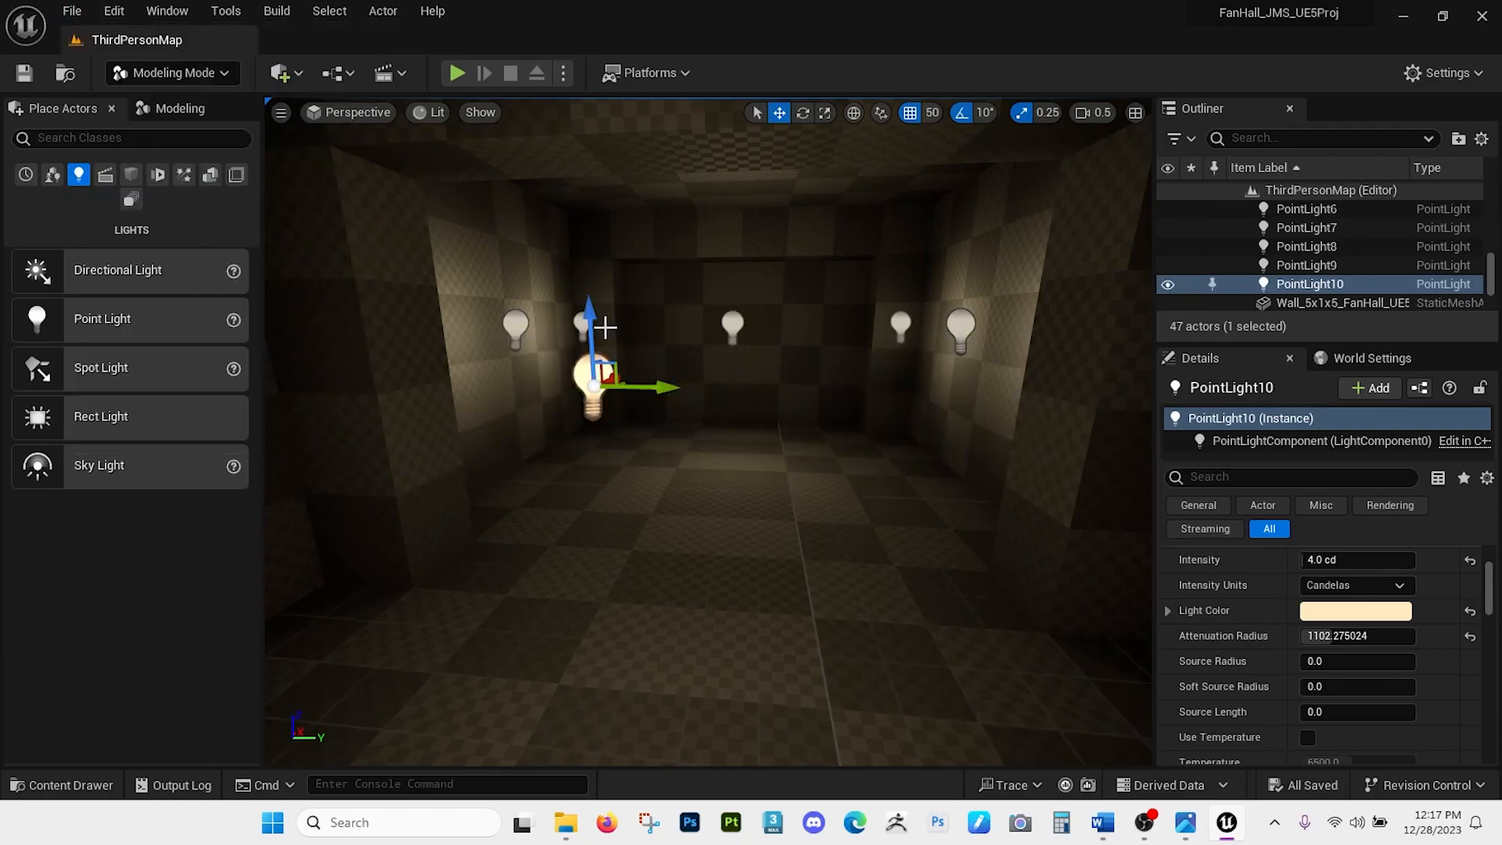
Compare the lit hall with the torch-lit corridor in the reference image 001.jpg.
mouse_move(678, 453)
right_down()
mouse_move(731, 470)
mouse_move(618, 469)
mouse_move(629, 438)
mouse_move(671, 453)
right_up()
click(537, 433)
right_drag(538, 432, 588, 449)
key(e)
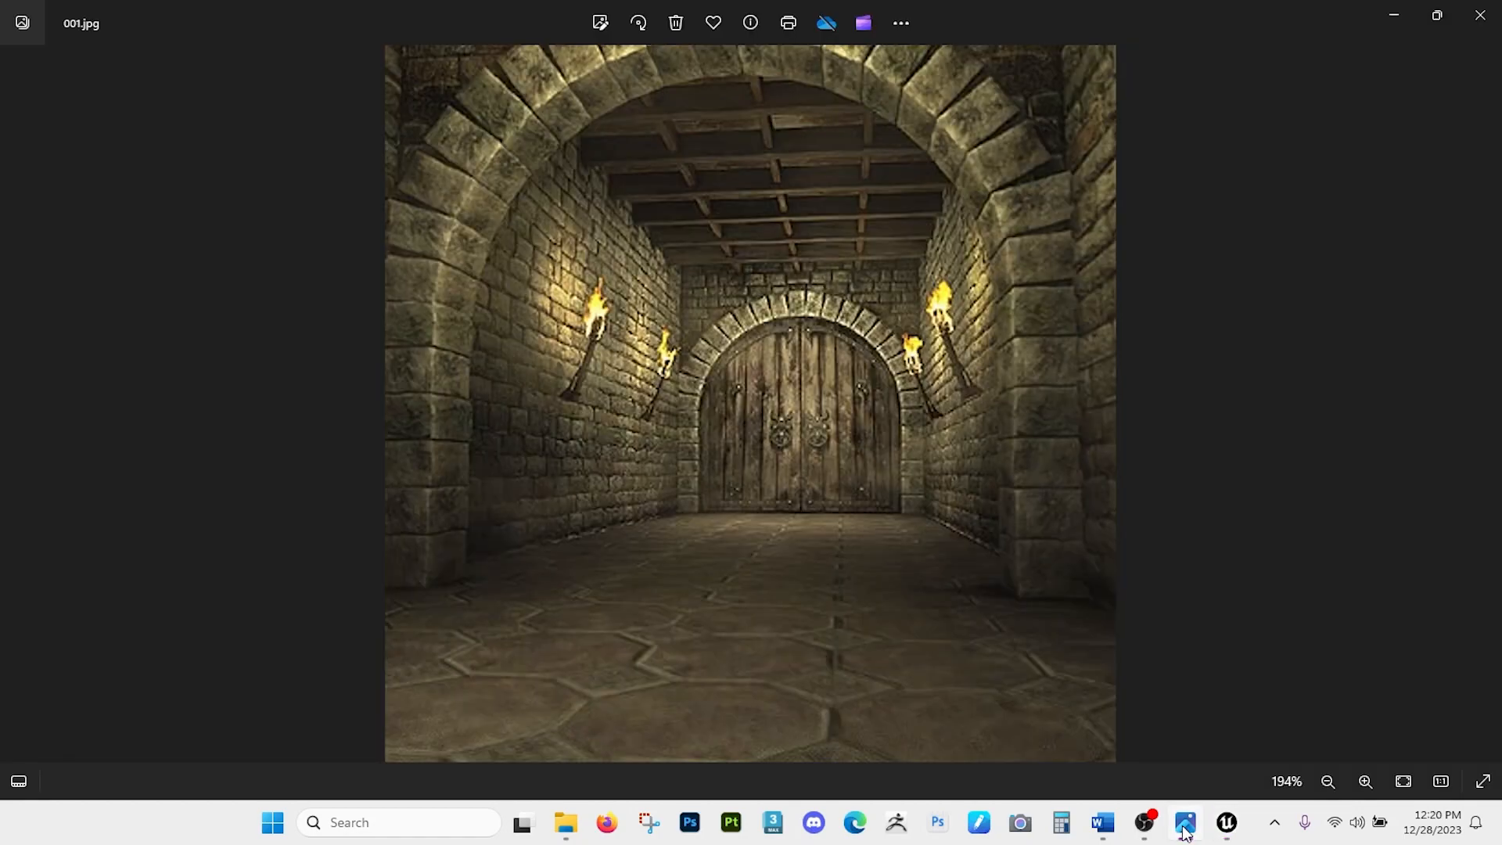
click(1185, 827)
click(1185, 828)
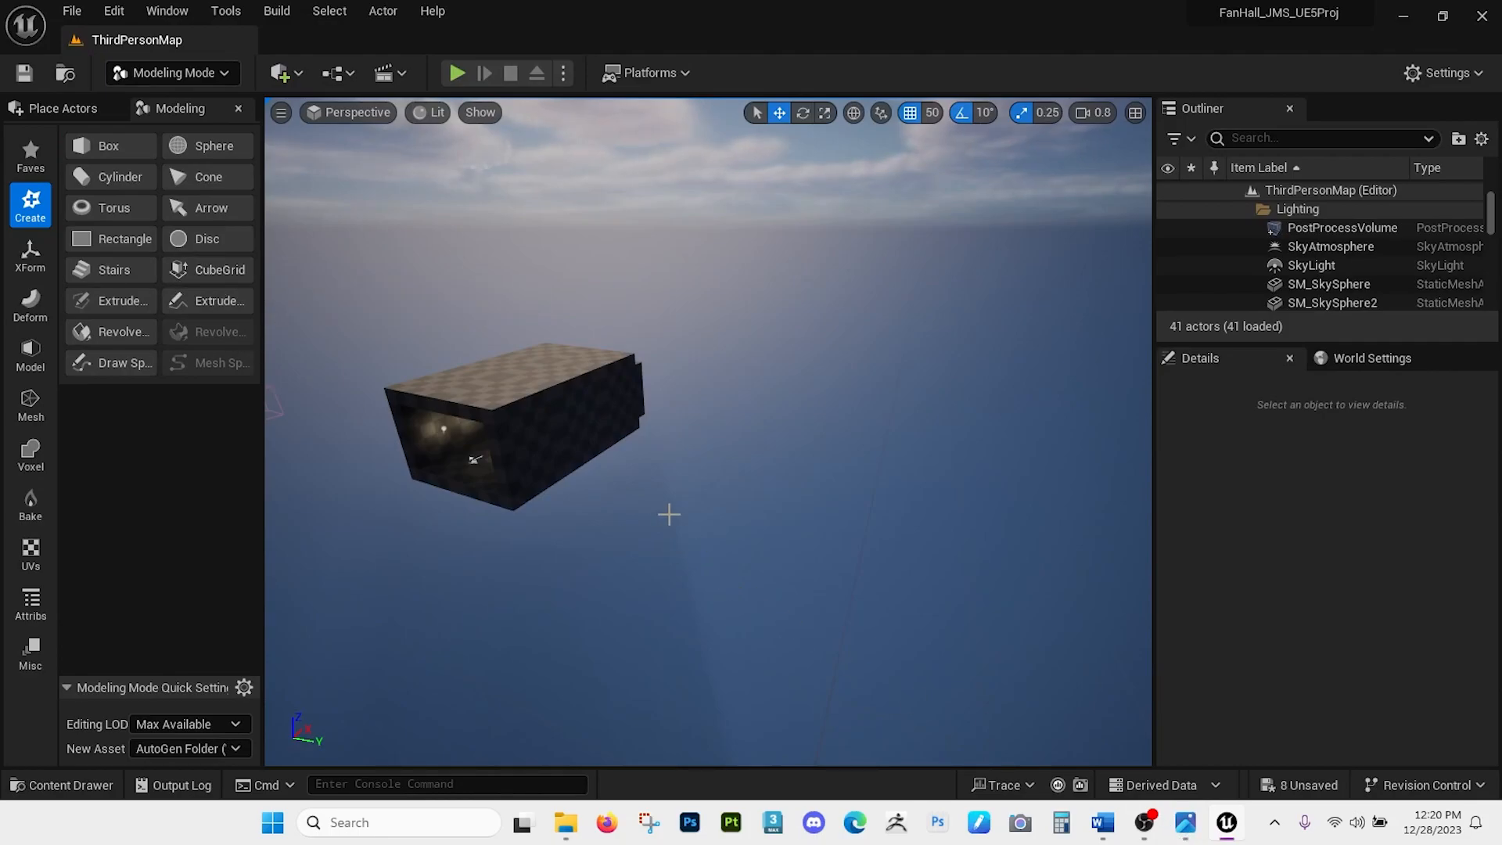
Start a CubeGrid piece beside the hall and pull up a large rectangular floor slab one block thick.
click(208, 270)
drag(745, 394, 950, 731)
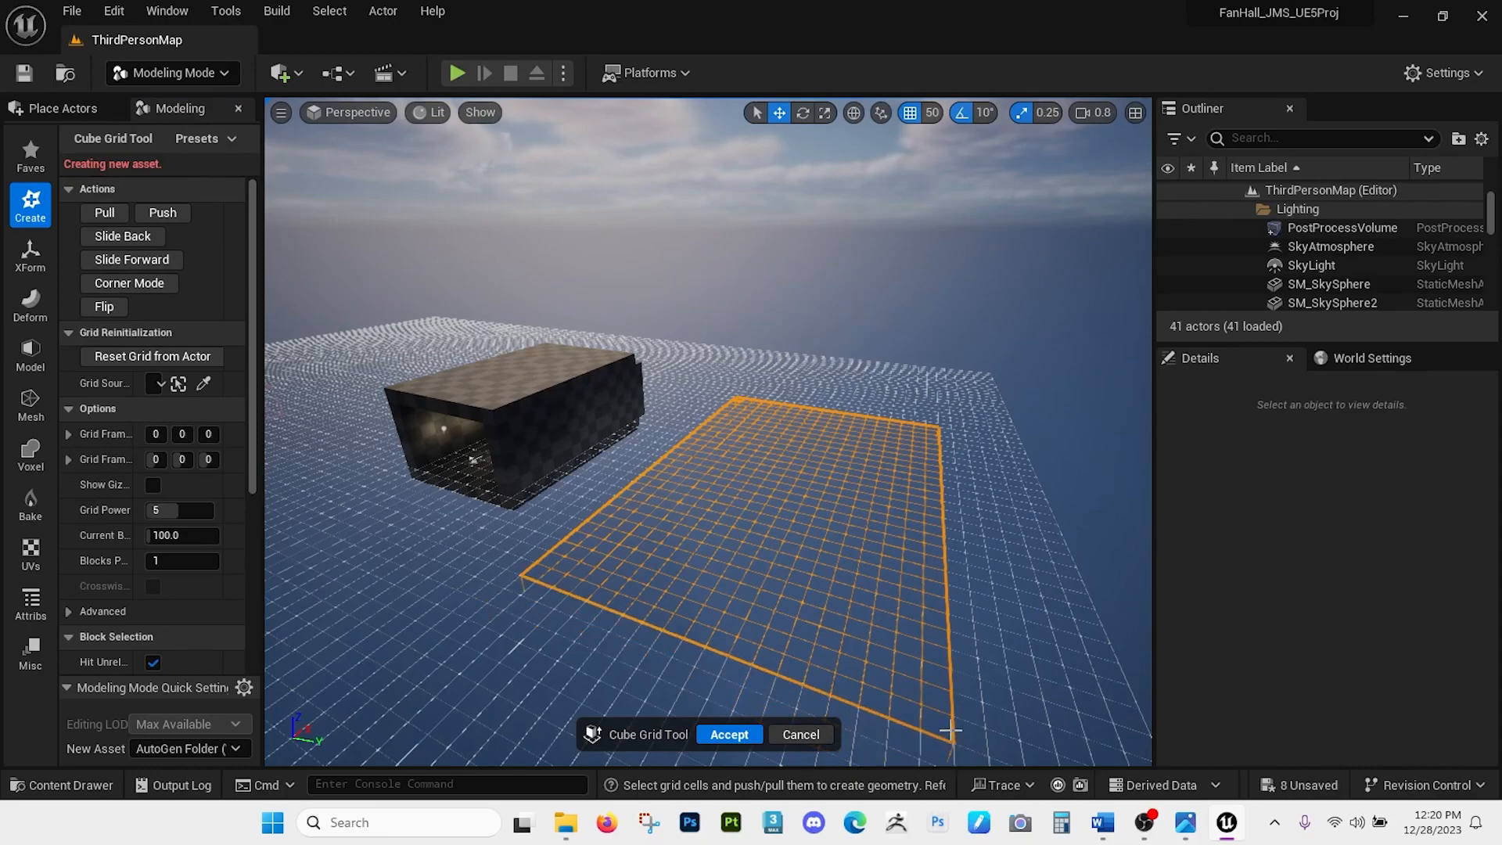
key(e)
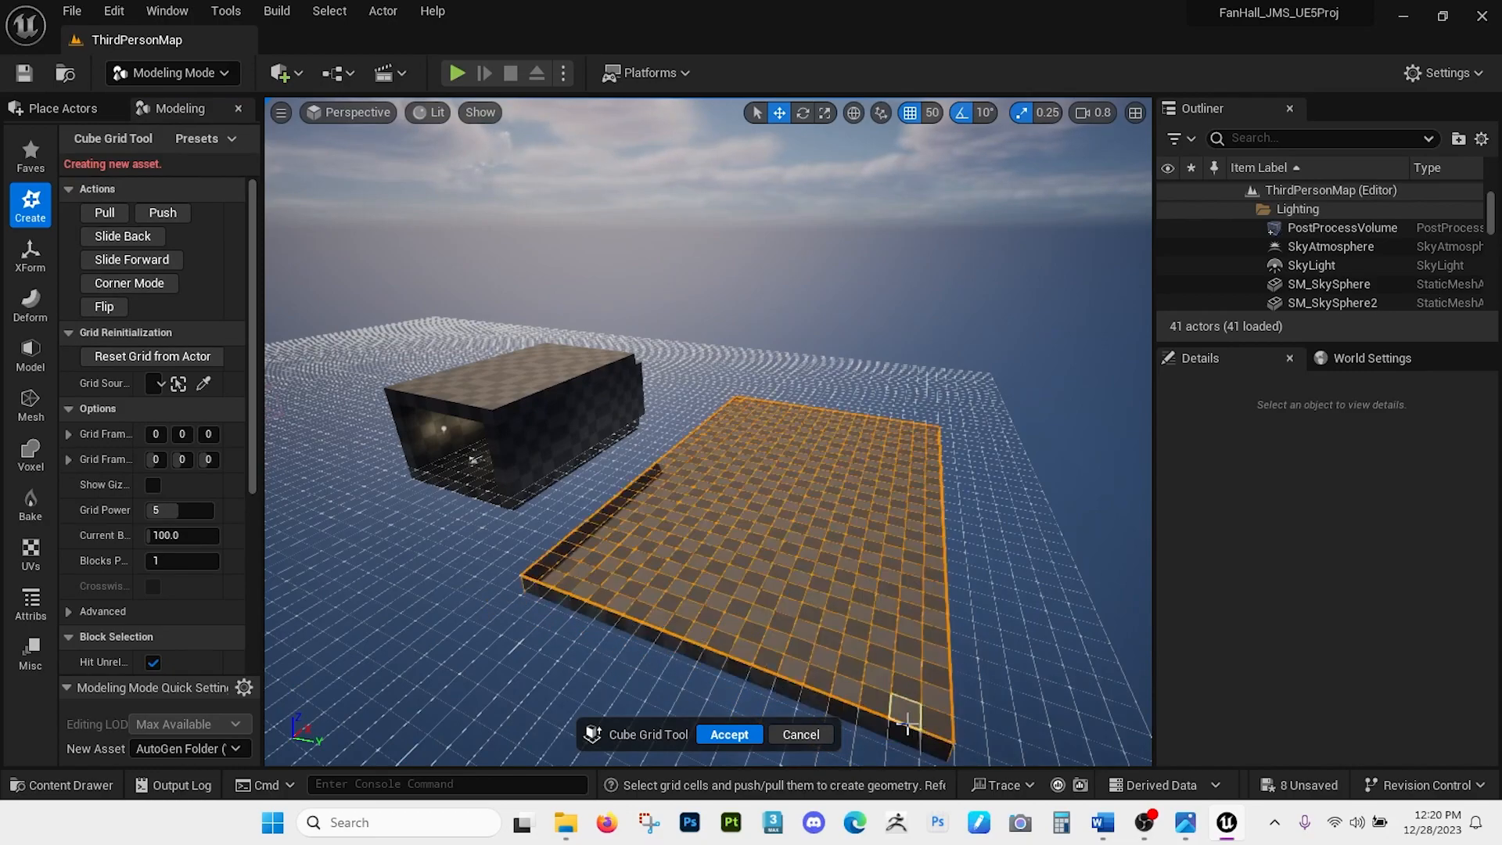
Raise a strip two cells wide and two blocks high along the slab's long edge nearest the hall.
right_drag(881, 598, 826, 604)
drag(408, 598, 811, 411)
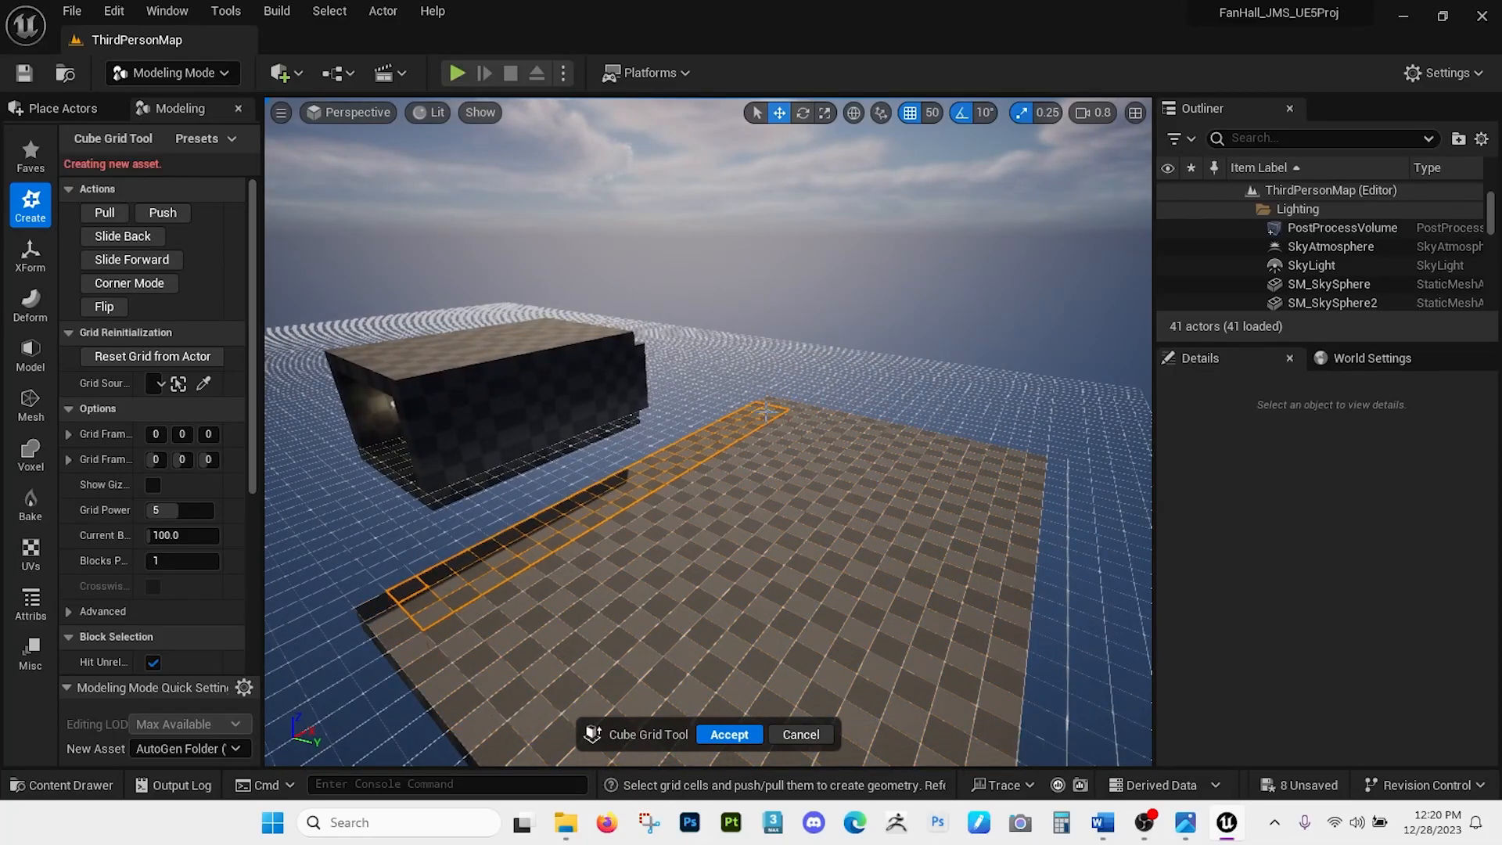
key(e)
key(e)
Raise a 2 by 2 cell column near the slab's far end and pull its upper side face out into an overhang.
click(879, 455)
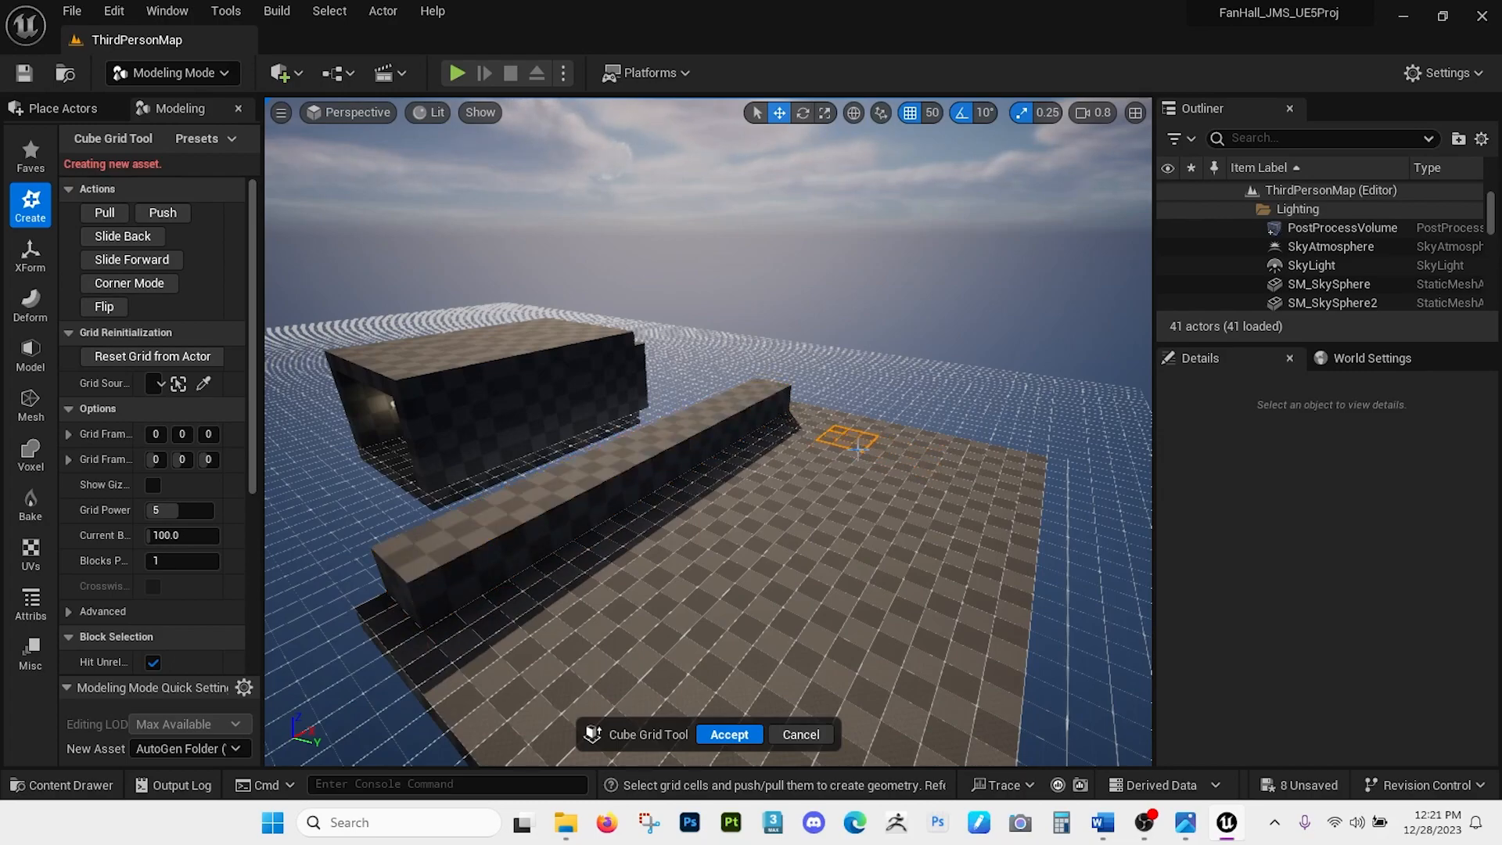
key(e)
mouse_move(850, 360)
right_down()
mouse_move(900, 333)
mouse_move(848, 372)
right_up()
key(w)
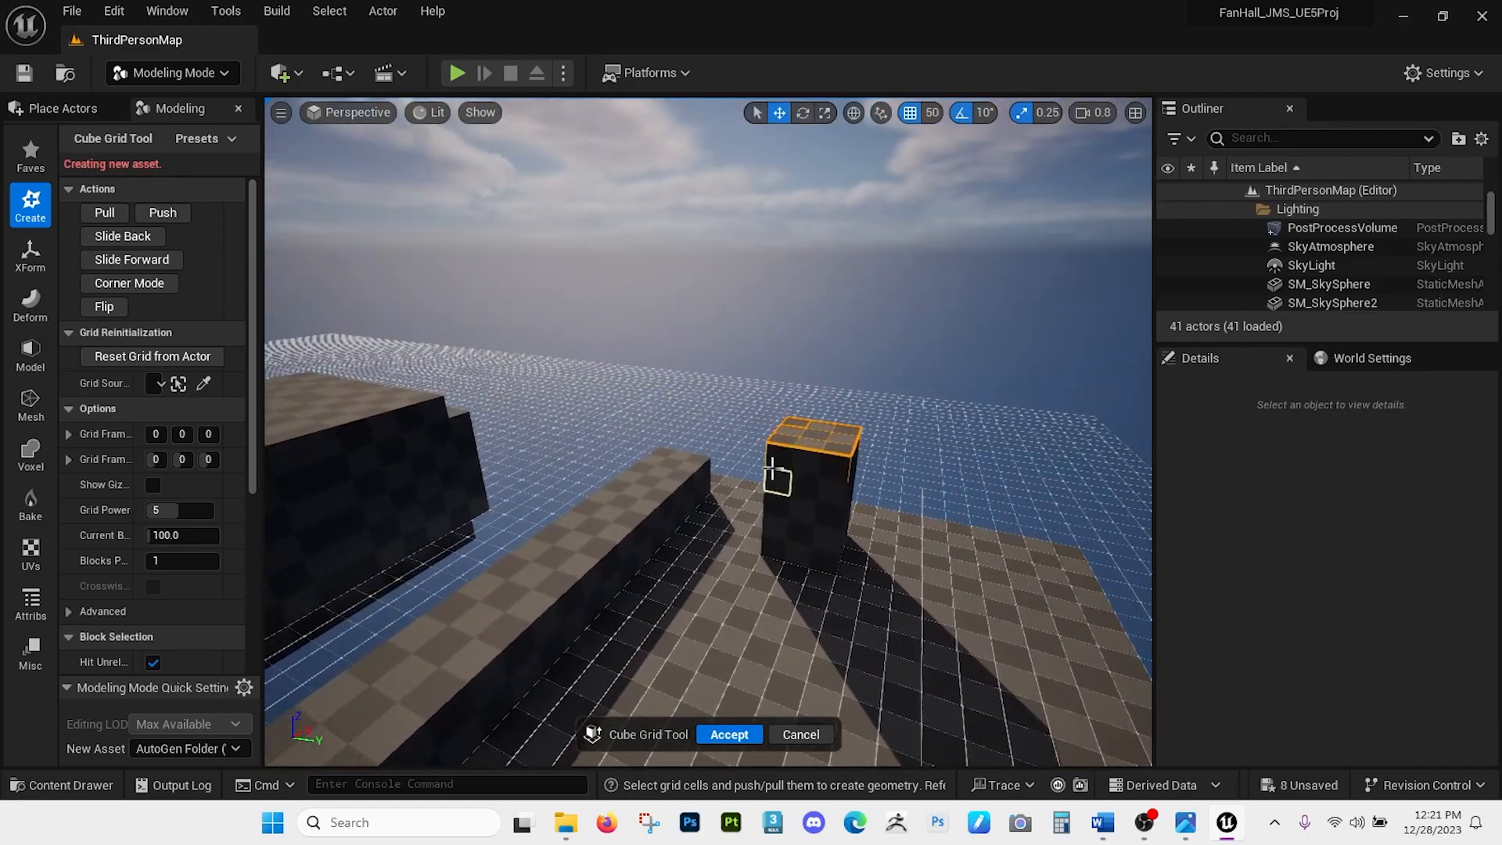
ctrl+drag(830, 467, 781, 596)
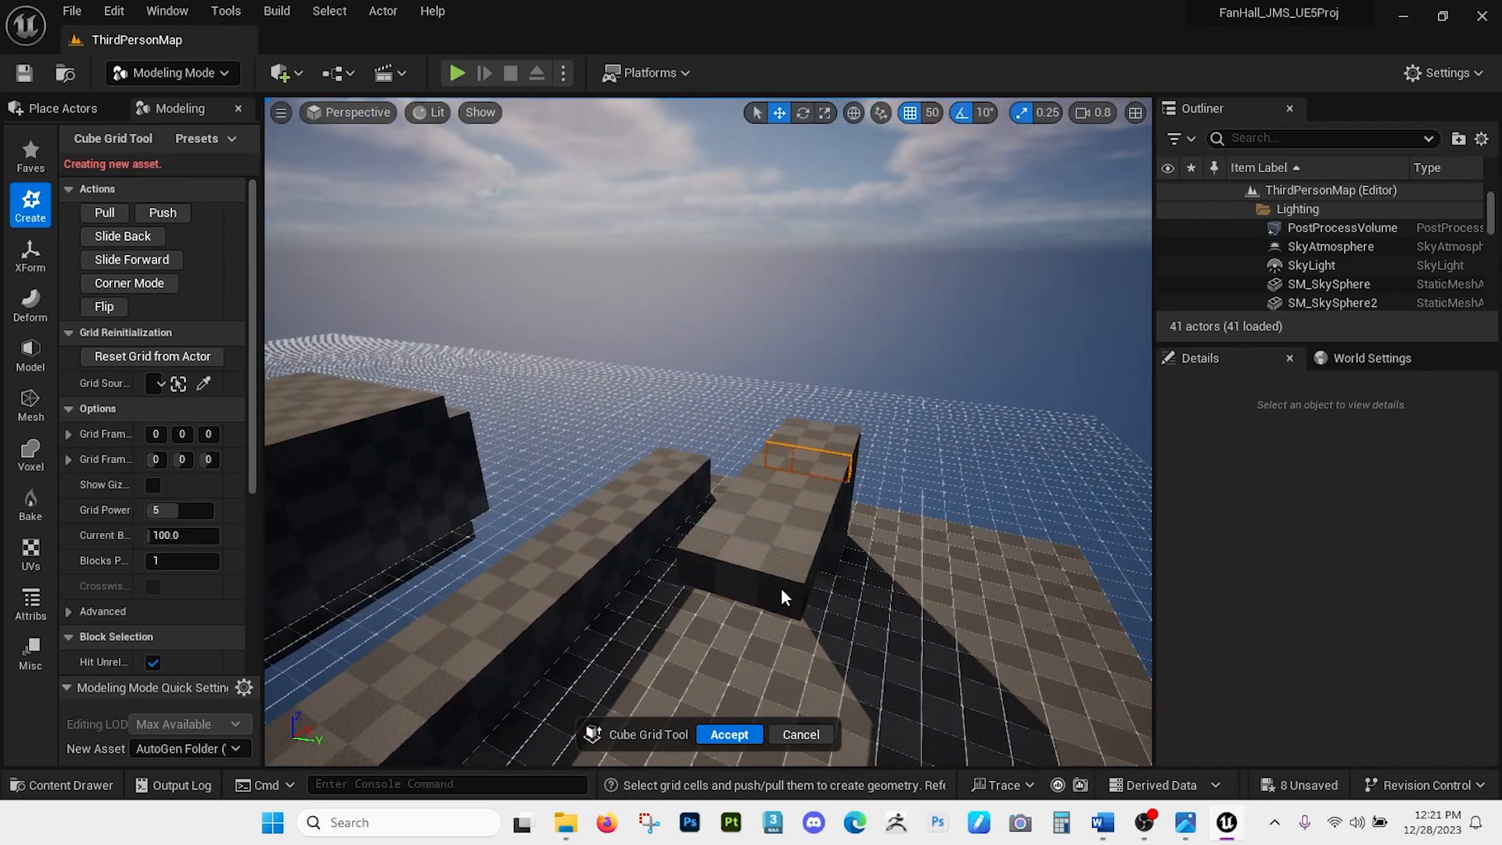
Use Corner Mode to extend a four-cell section of the strip's inner side into a ramp sloping down to the slab.
key(s)
right_drag(780, 596, 649, 591)
key(q)
key(s)
key(q)
key(e)
key(w)
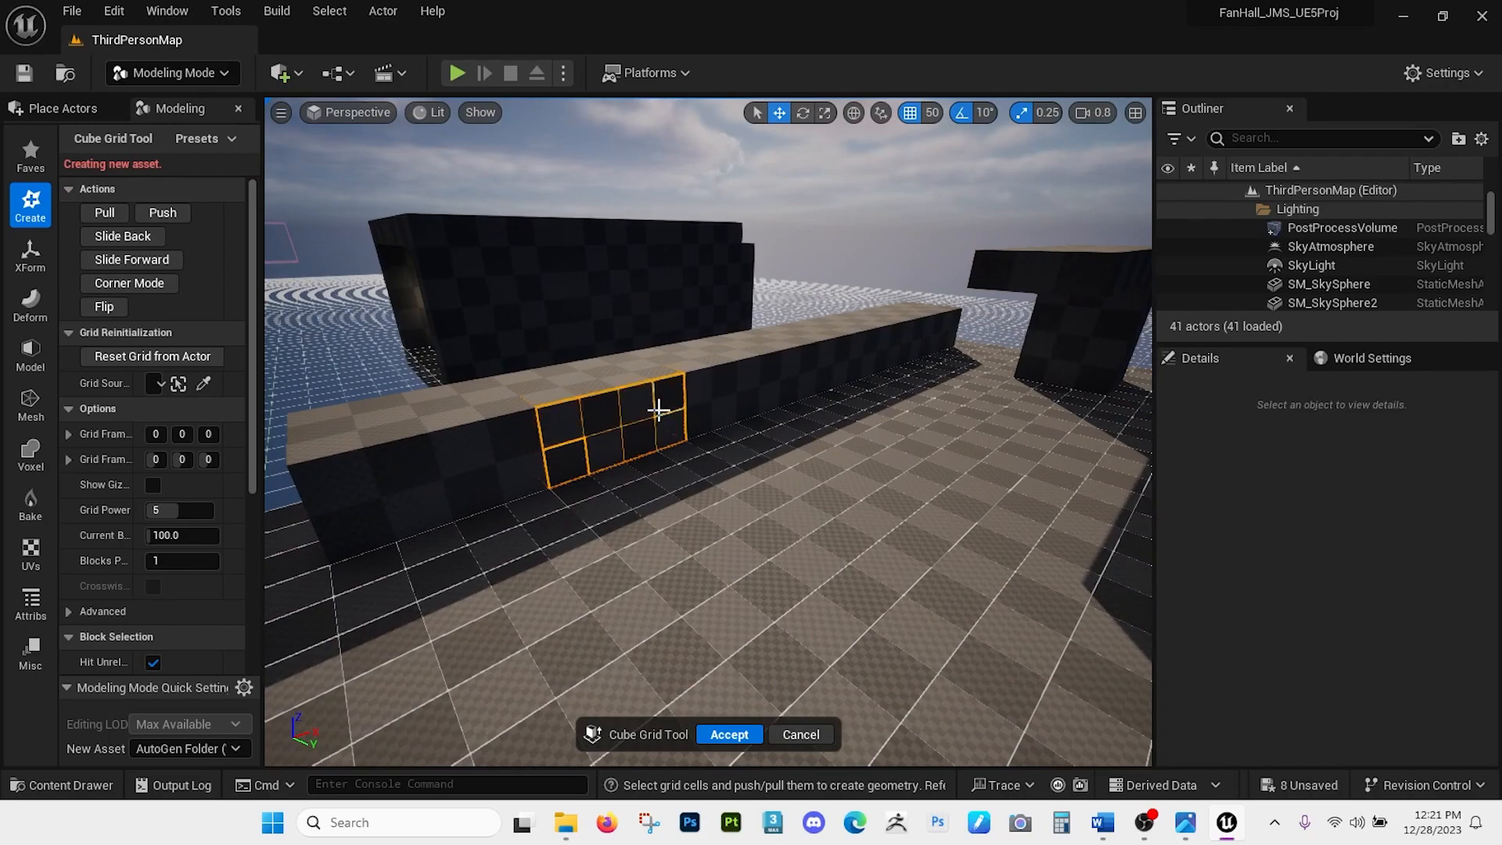
key(z)
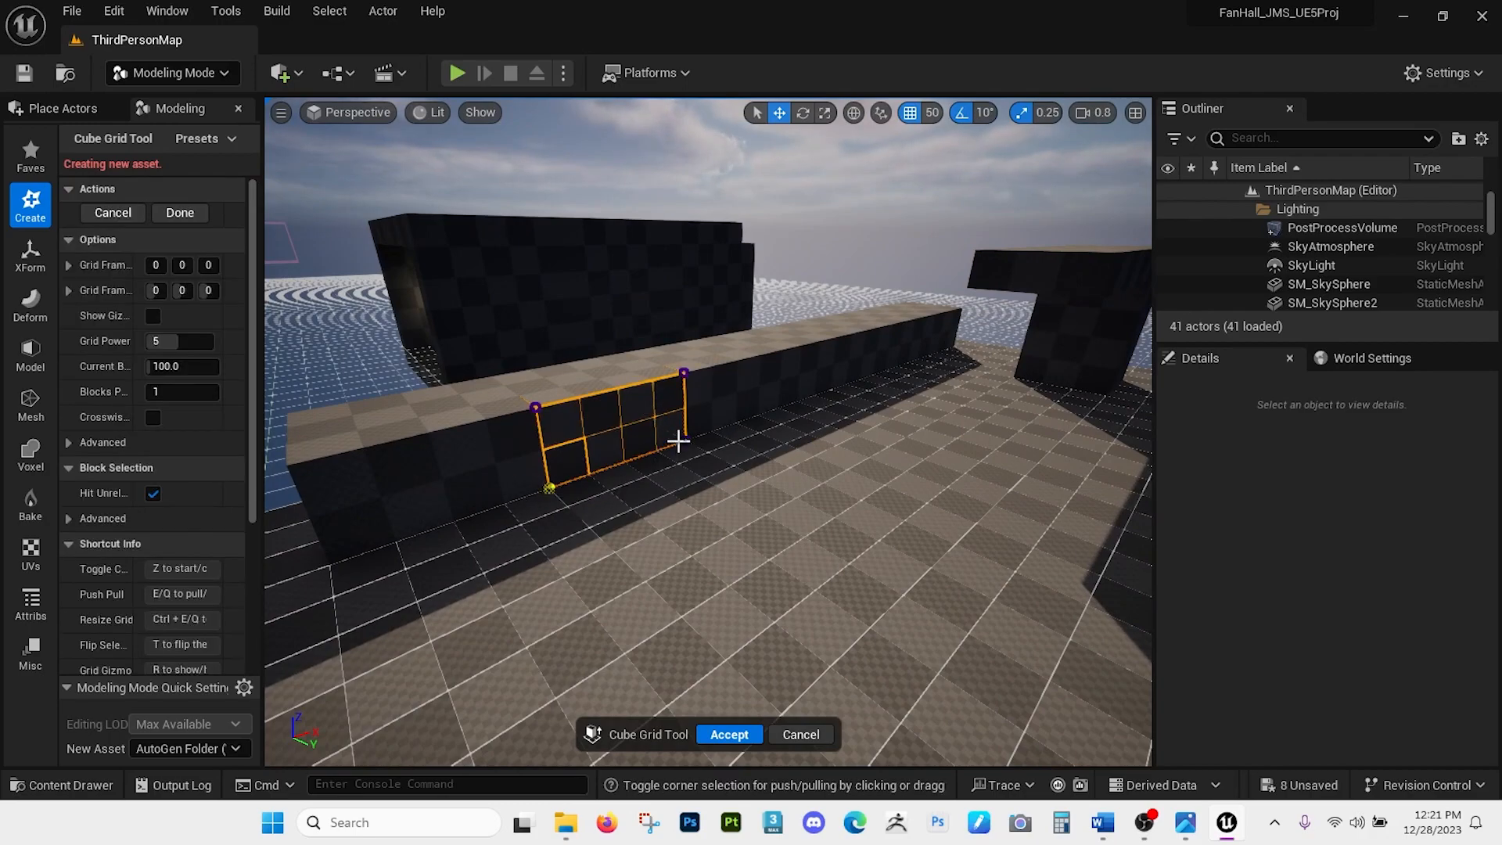
right_drag(661, 499, 610, 472)
drag(627, 475, 870, 536)
right_drag(800, 540, 614, 266)
right_drag(659, 374, 728, 376)
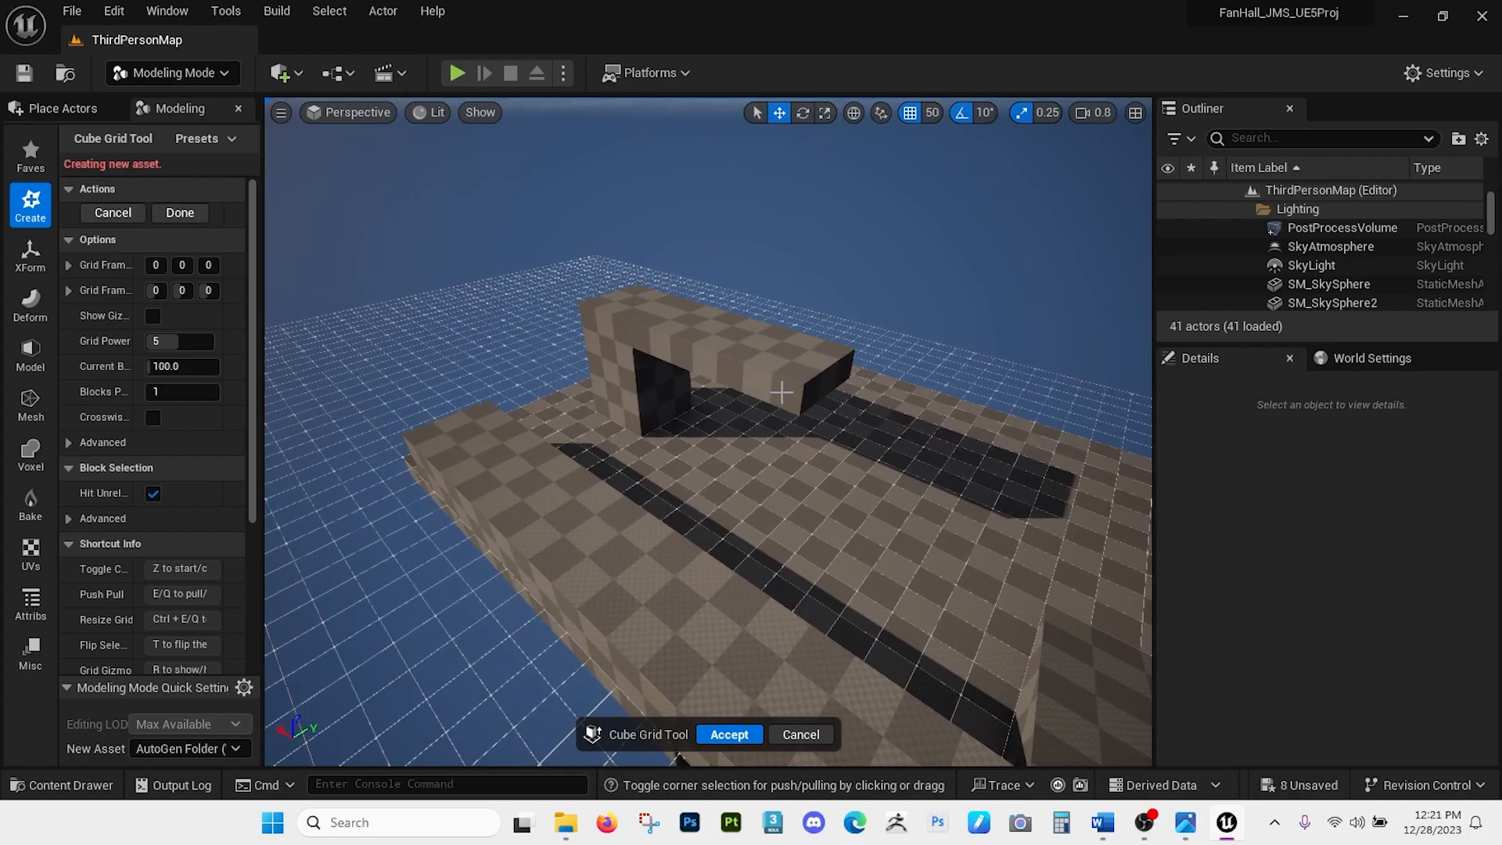
key(z)
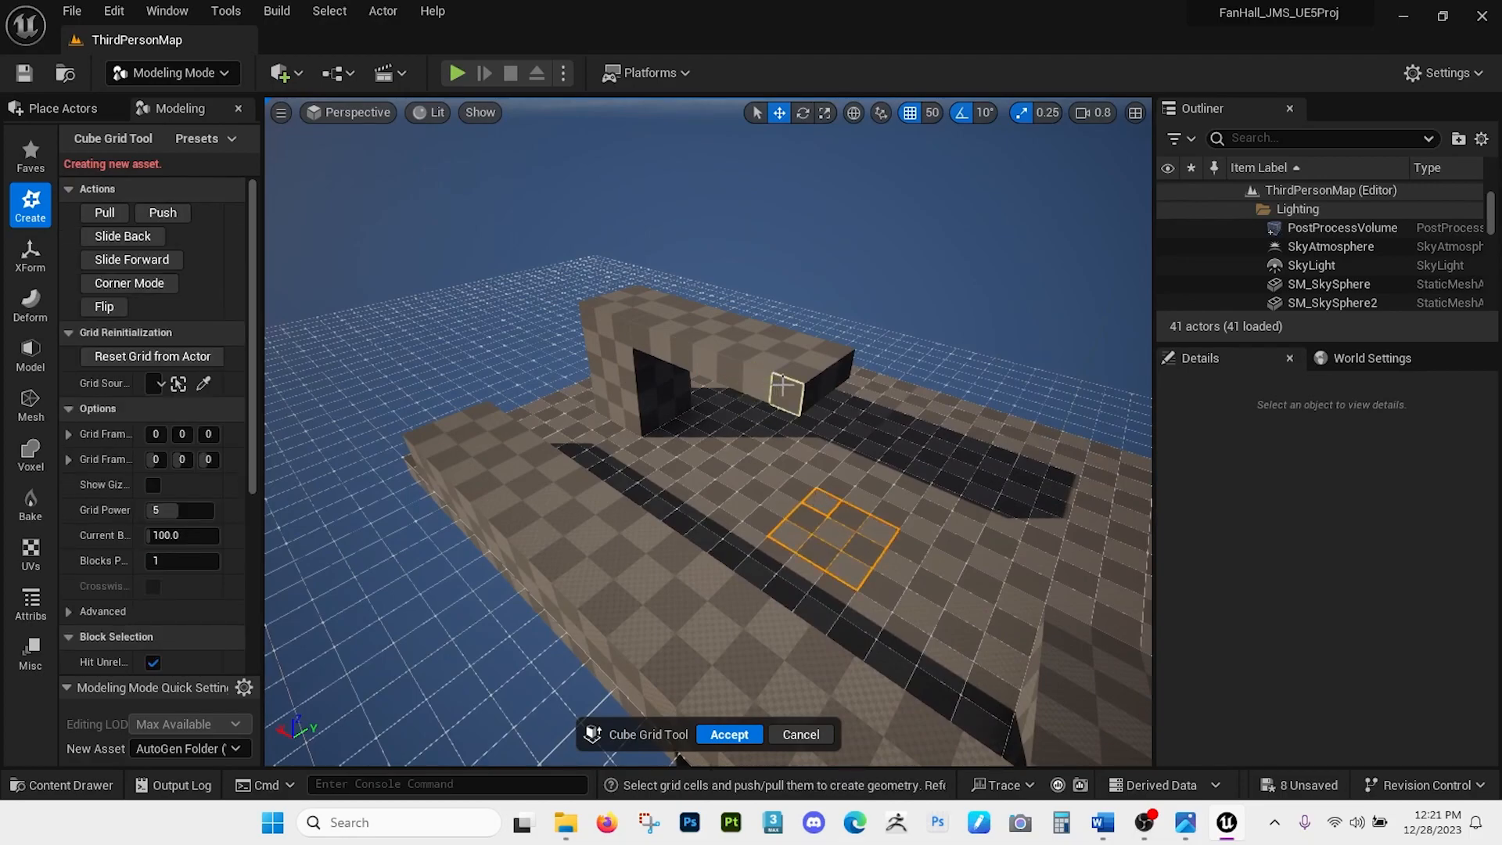
Use Corner Mode on the overhang's side face to form a sloping ramp from the overhang towards the long strip.
key(z)
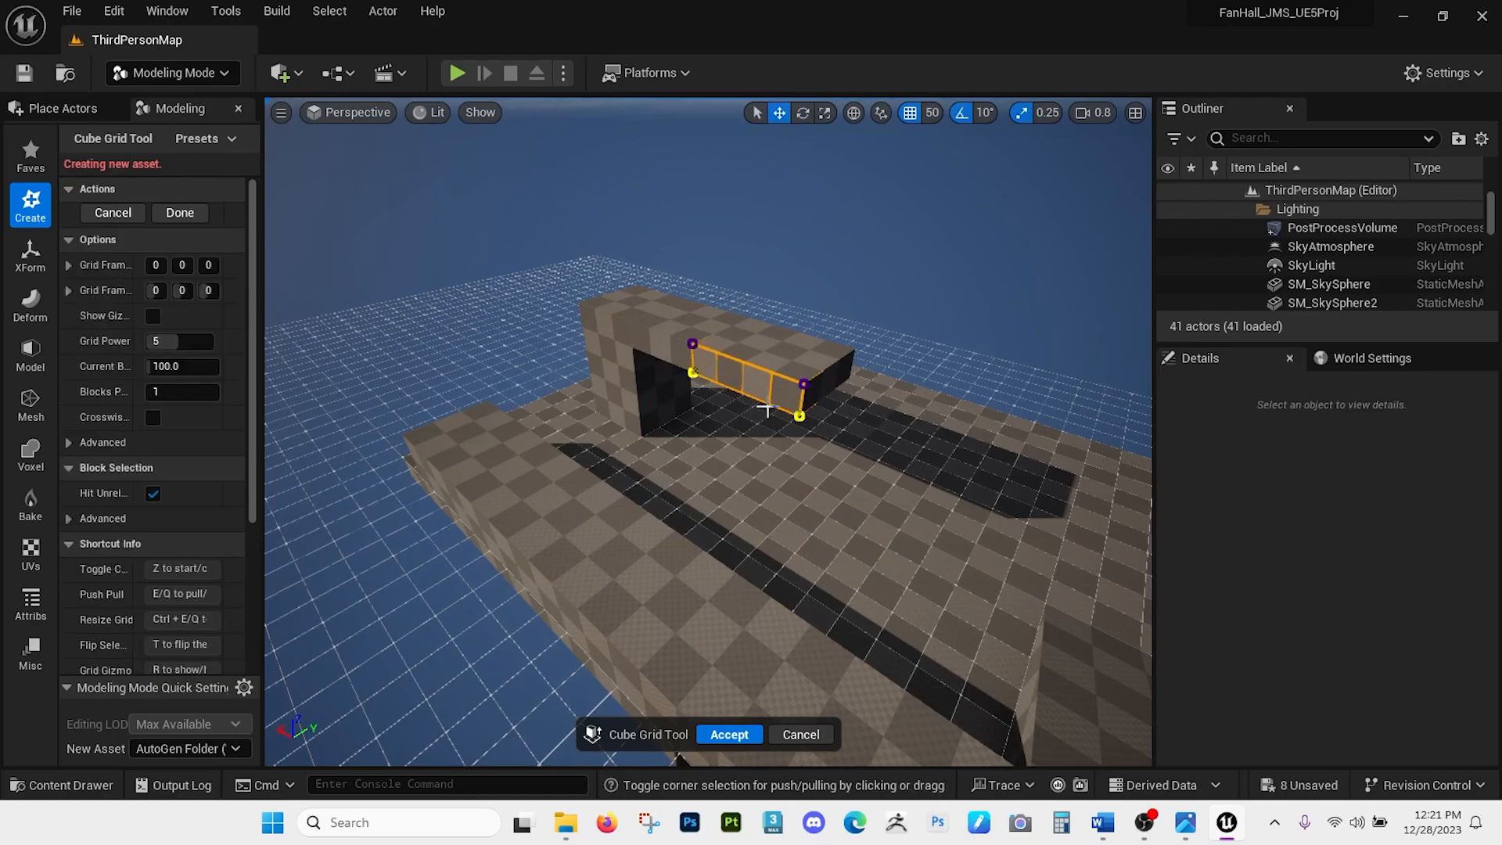
drag(783, 423, 743, 394)
key(q)
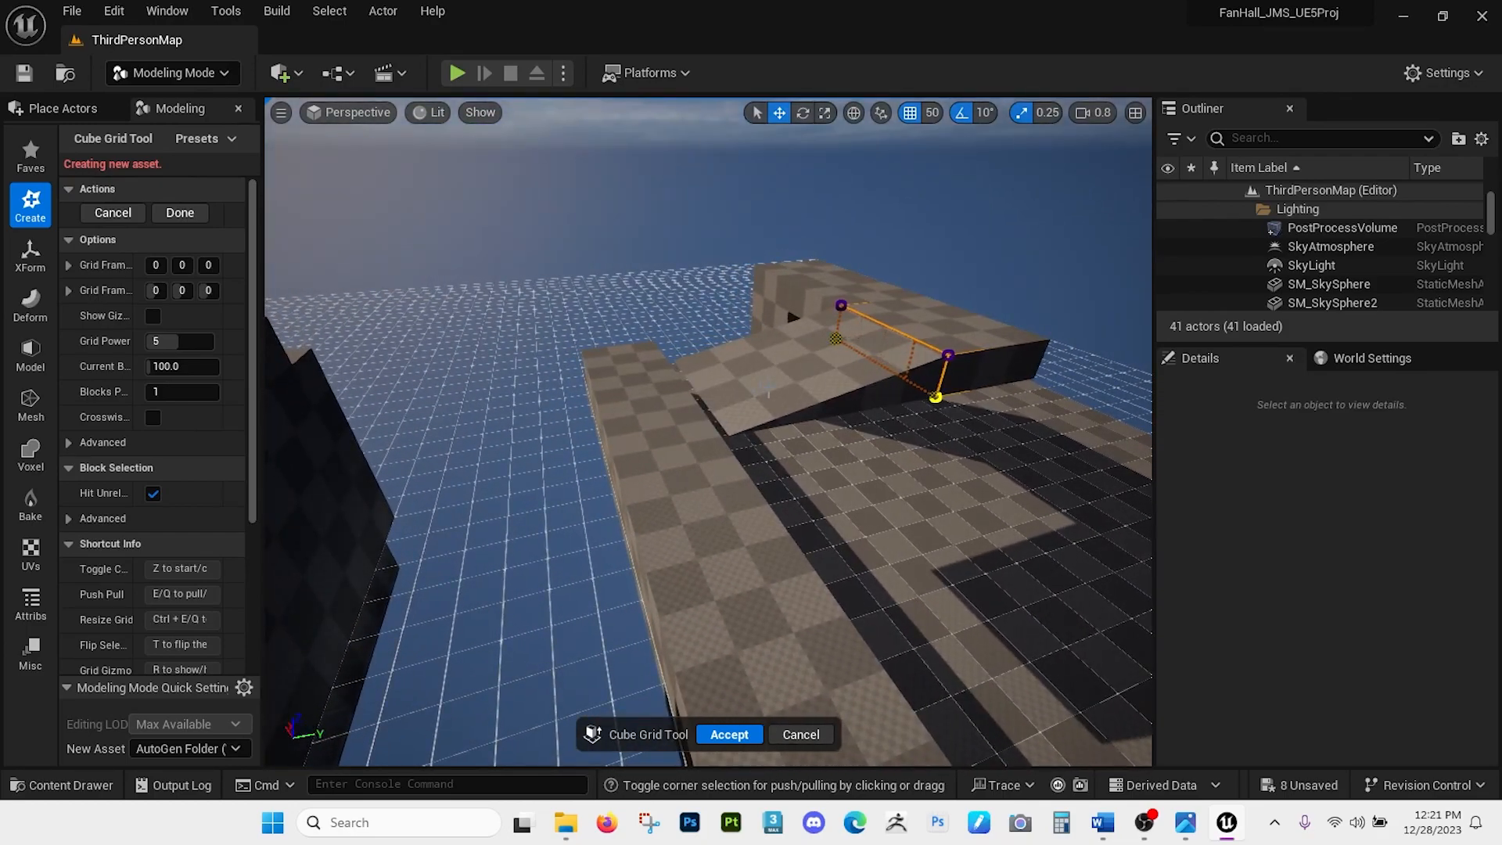
key(q)
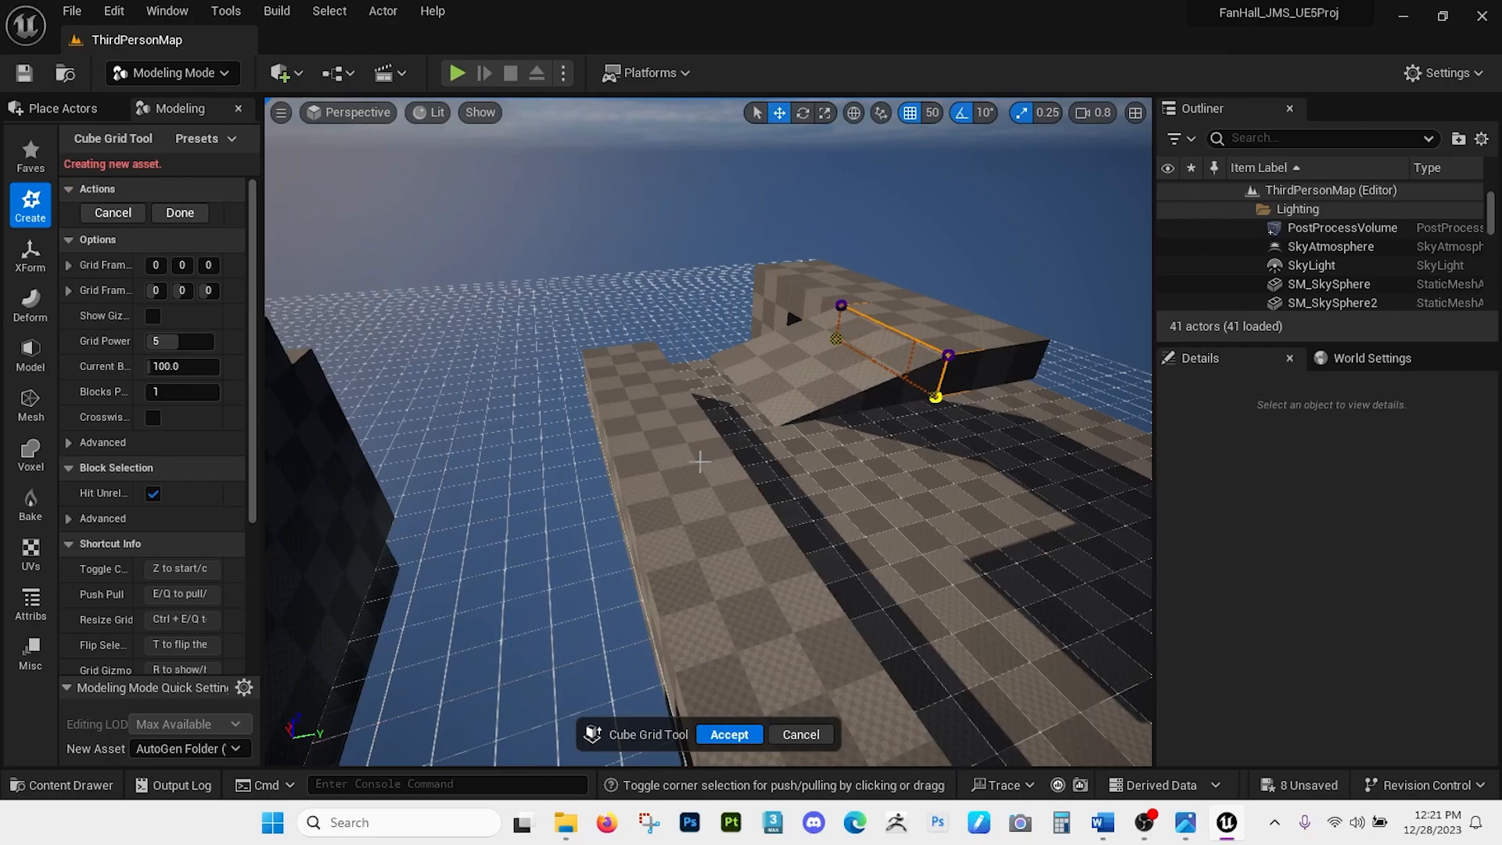
key(z)
Raise a block on top of the strip beside the overhang ramp and slope its side down along the strip using Corner Mode.
alt+drag(700, 461, 751, 459)
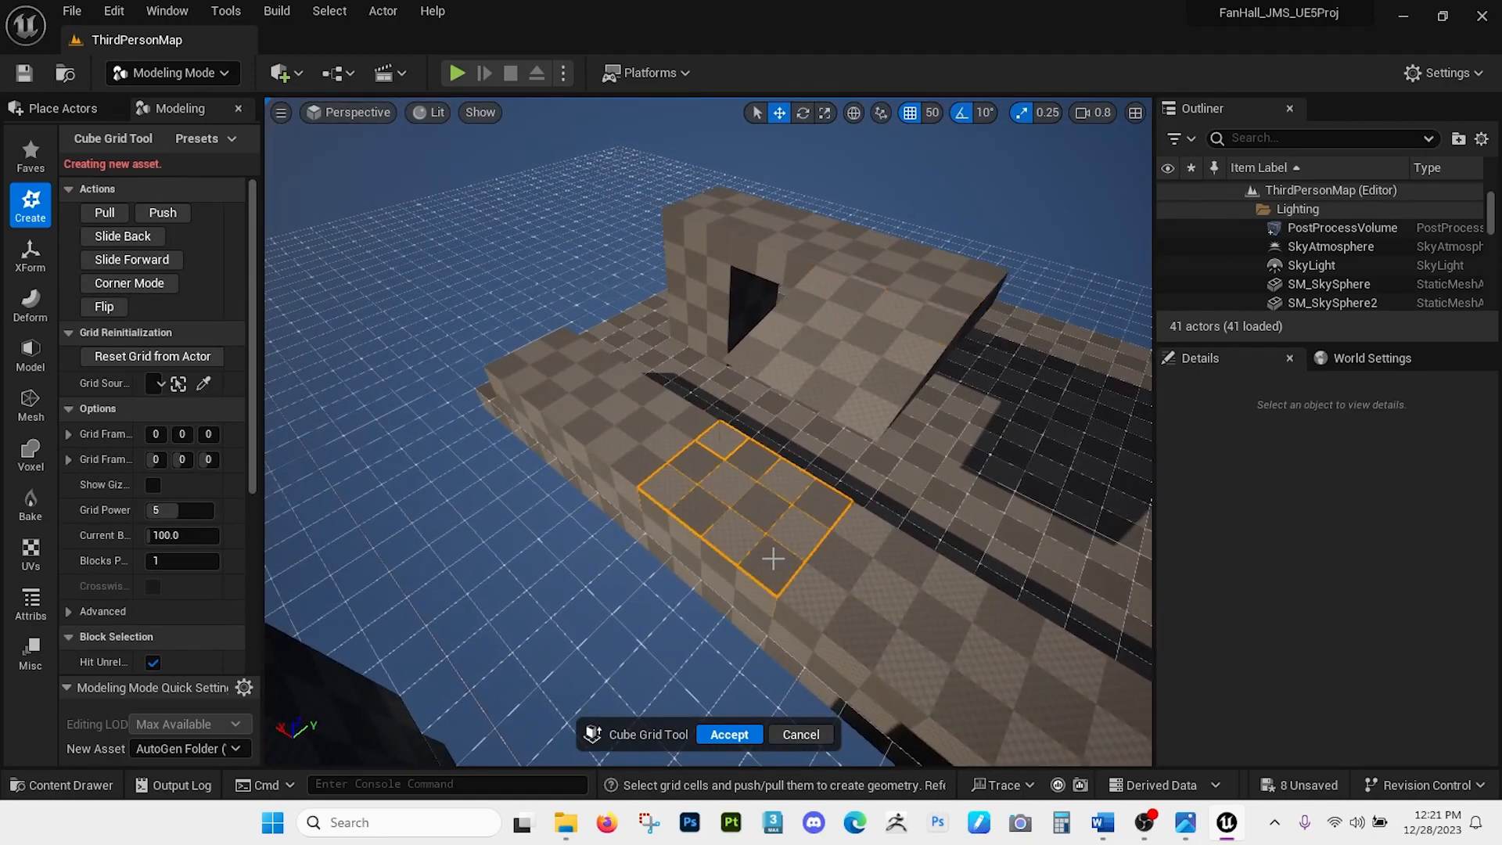
ctrl+drag(814, 498, 716, 377)
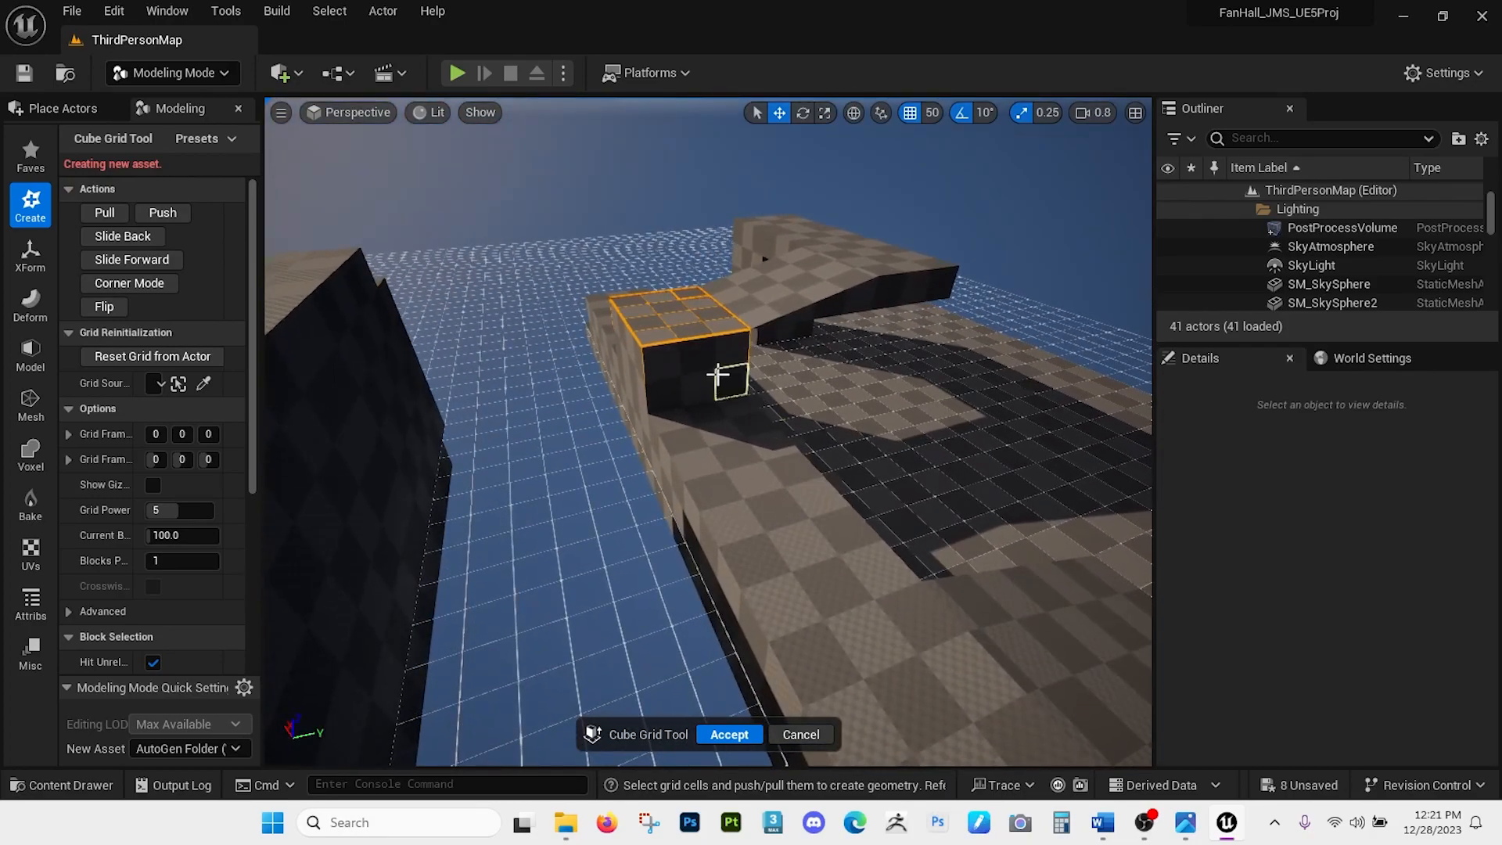
key(z)
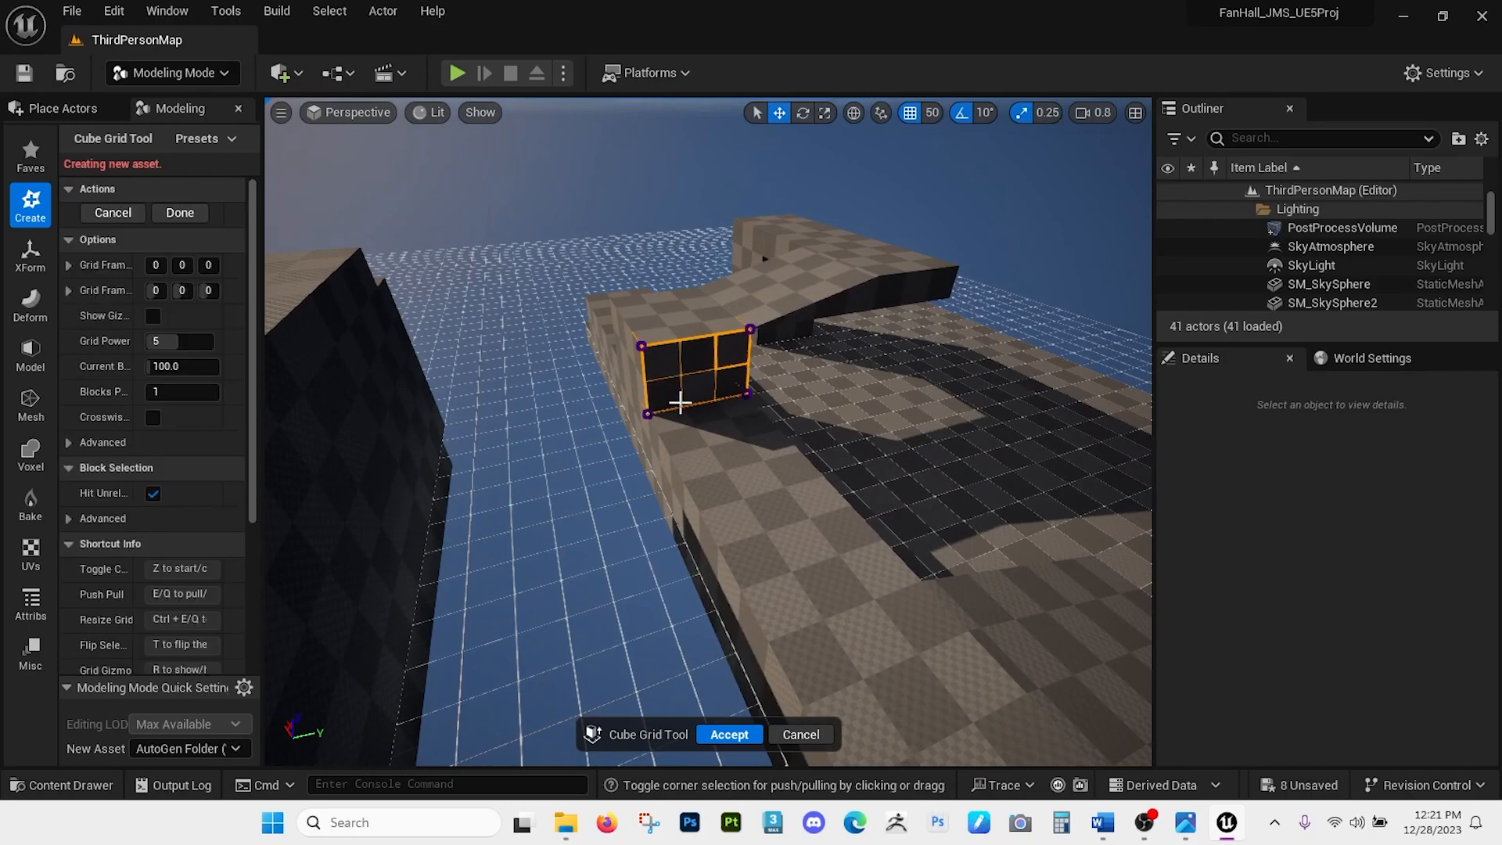
click(746, 394)
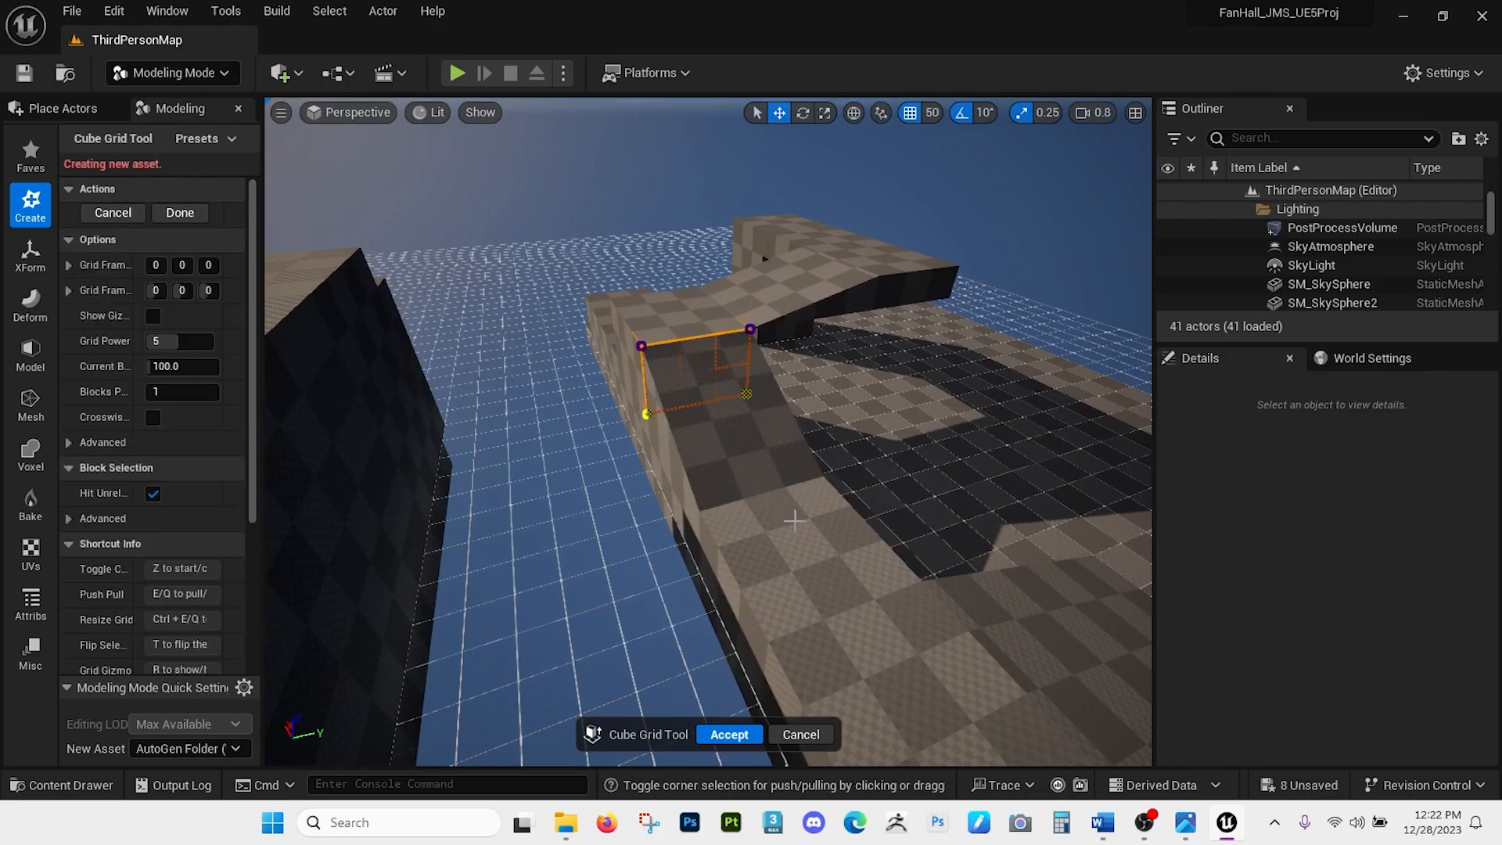
key(z)
Accept the CubeGrid practice piece, look it over, and delete it from the level.
mouse_move(855, 500)
right_down()
mouse_move(798, 493)
mouse_move(855, 500)
right_up()
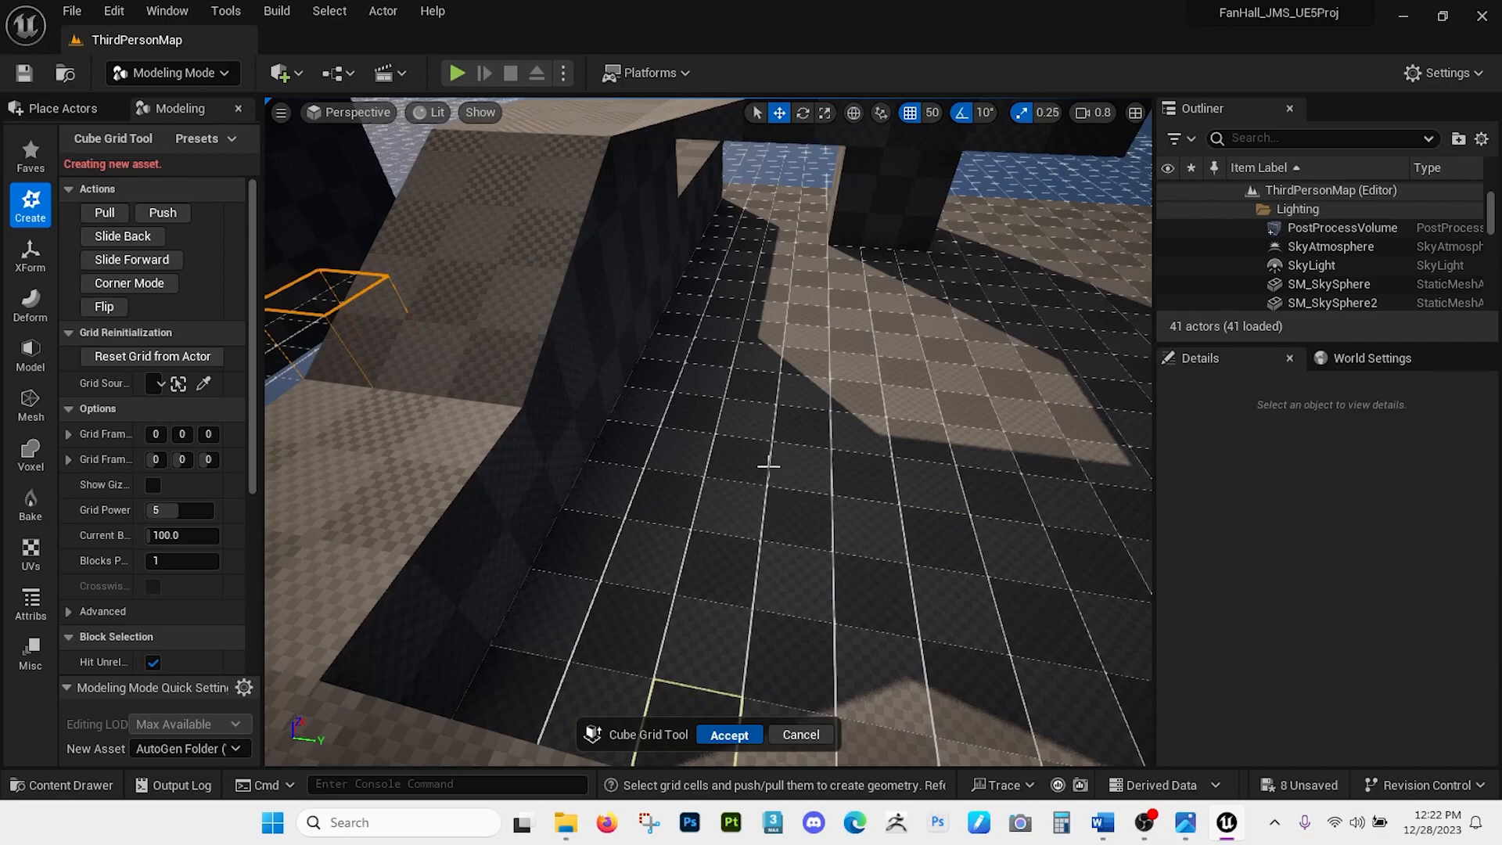
key(Return)
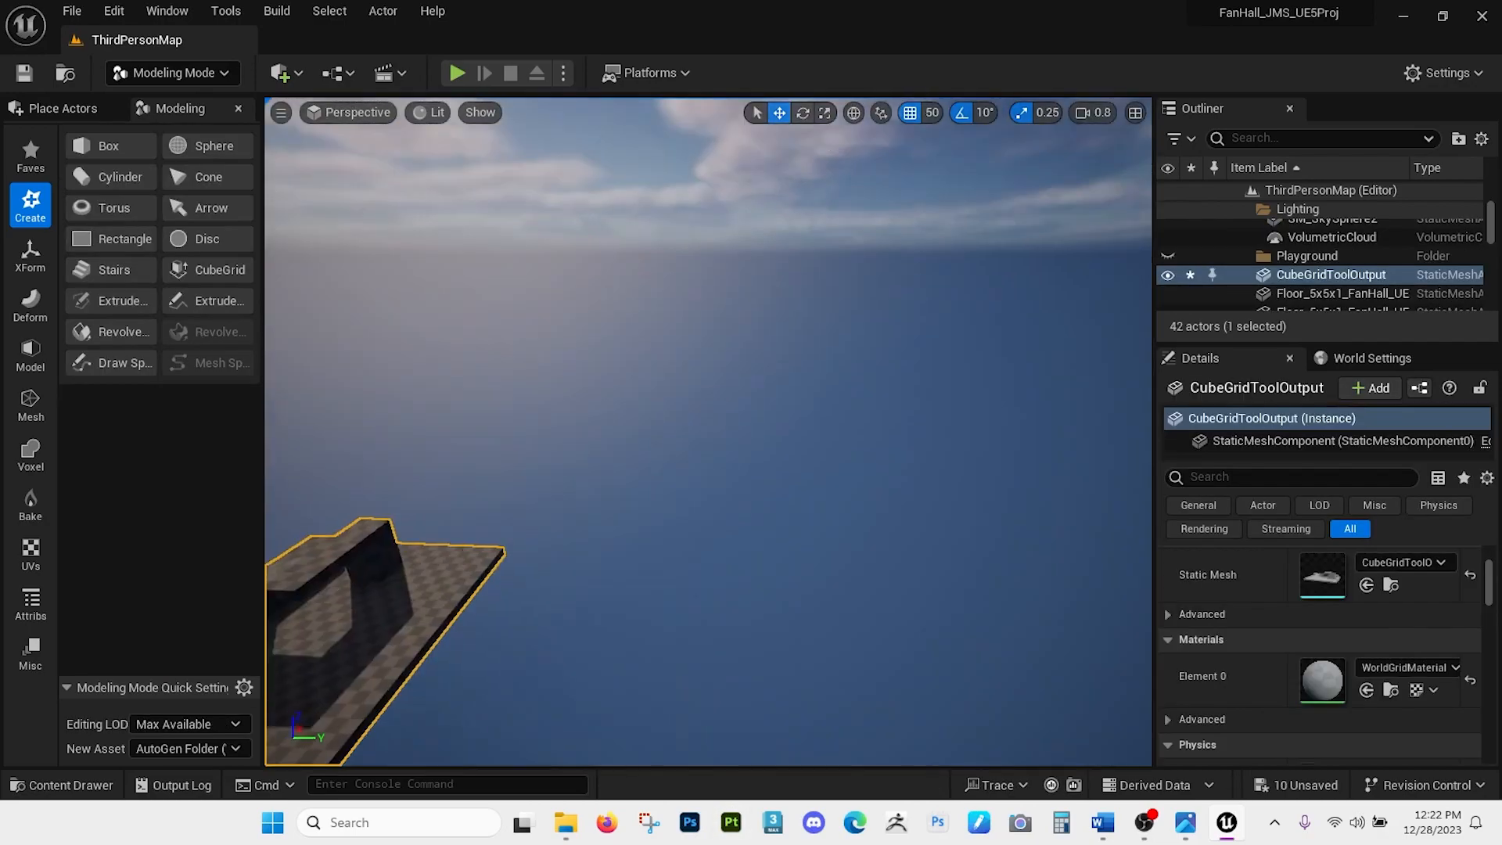
right_drag(704, 566, 529, 634)
key(w)
right_drag(868, 610, 868, 543)
key(w)
right_drag(766, 443, 798, 491)
key(s)
key(d)
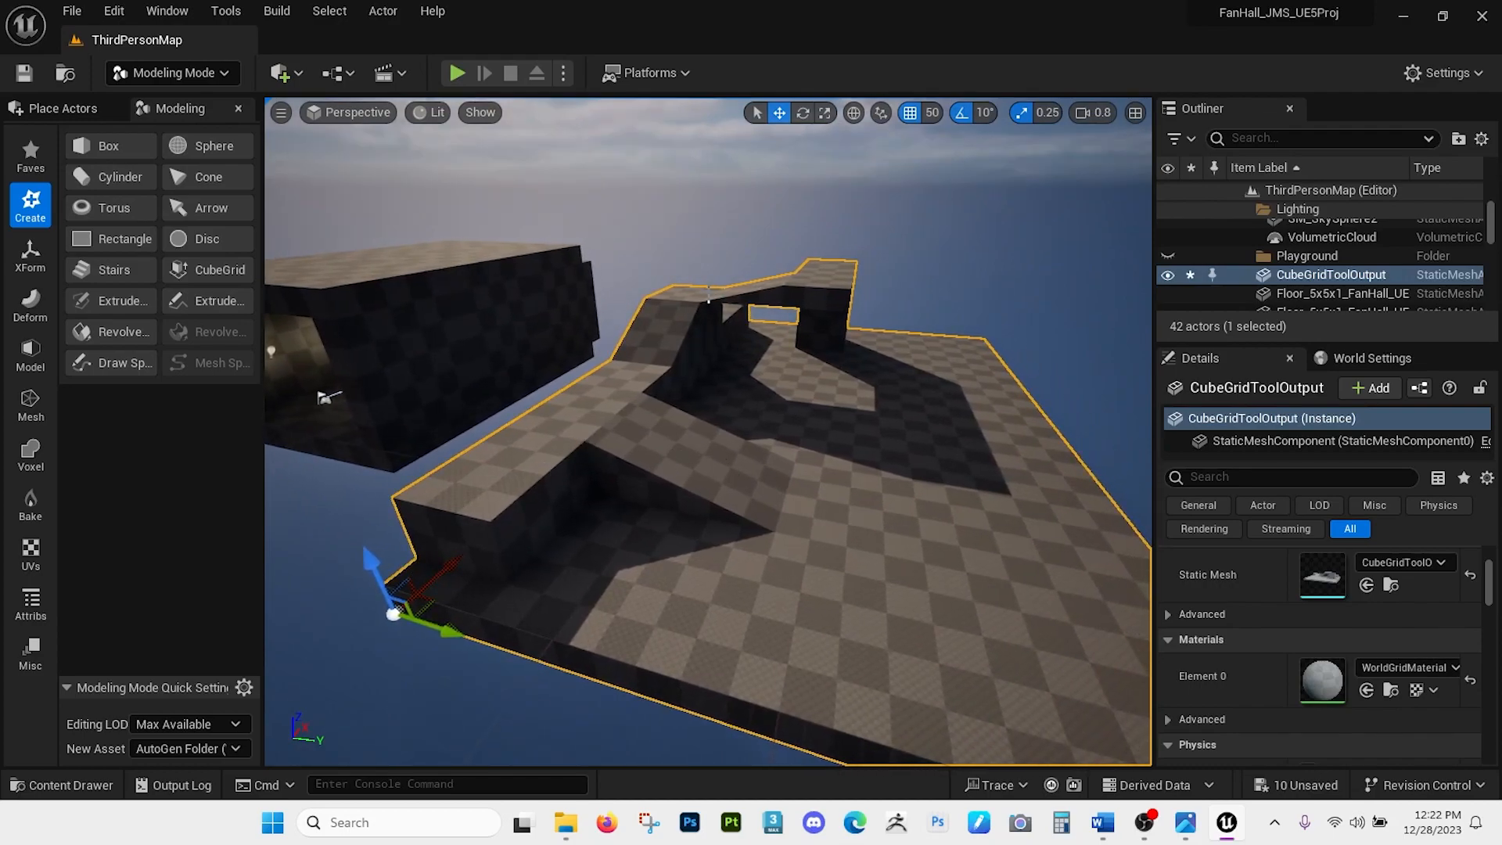
key(Delete)
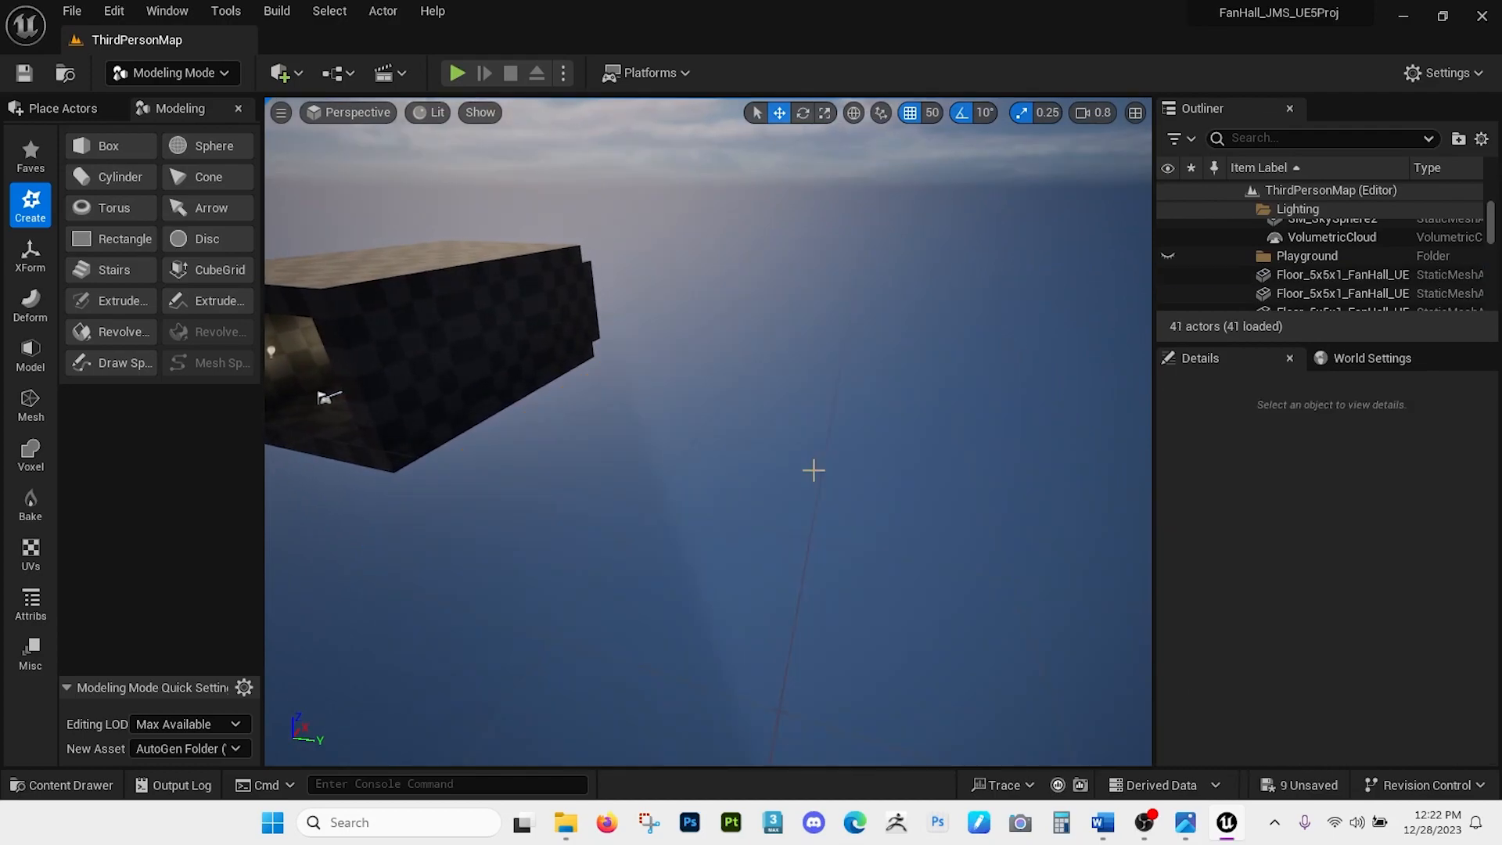
Examine the lit hall interior and its modular wall pieces from the entrance.
right_drag(486, 439, 517, 411)
key(a)
key(w)
key(w)
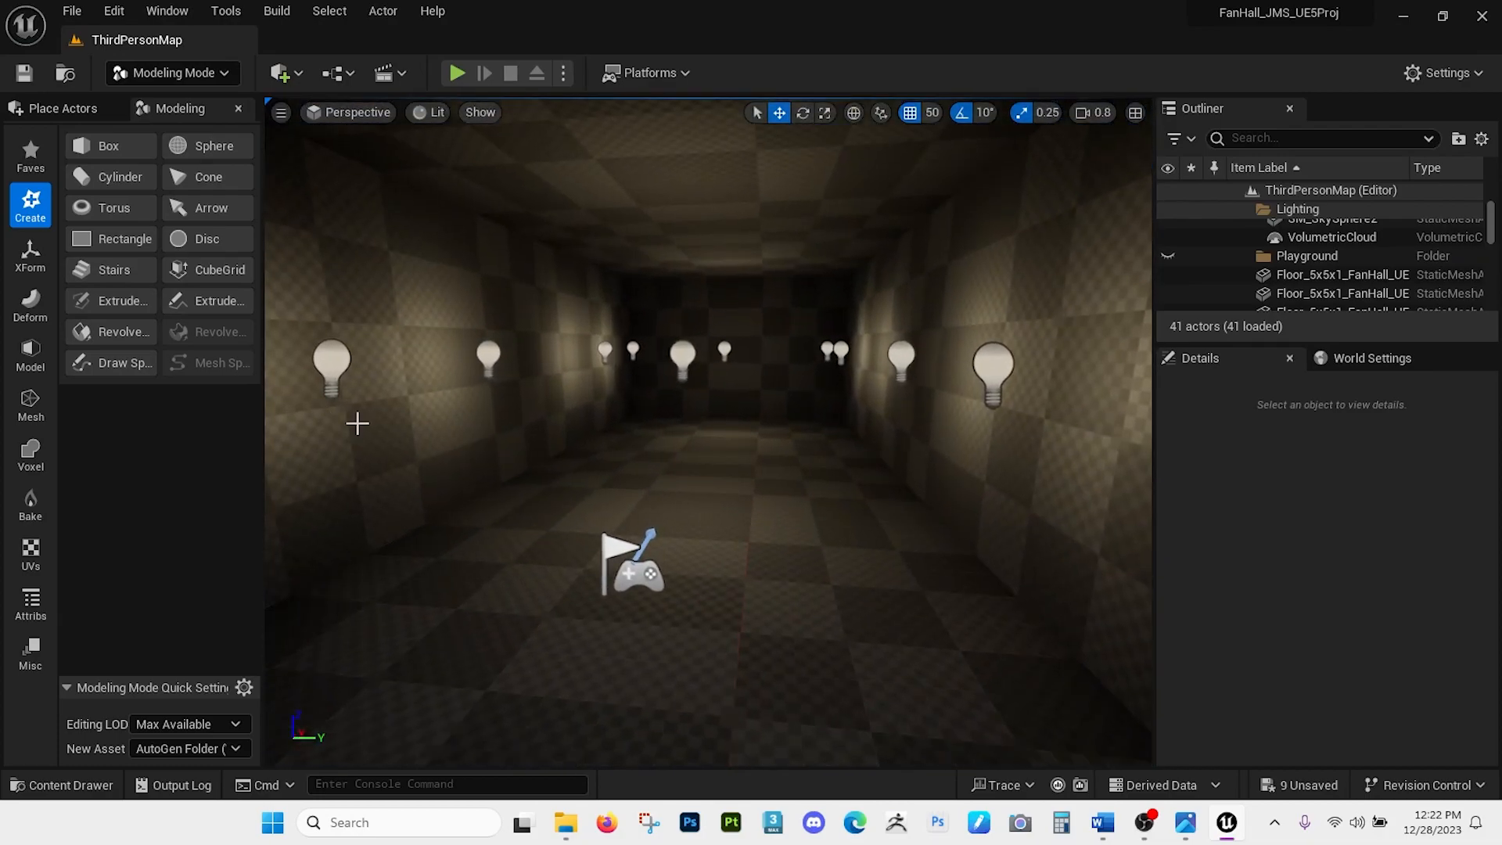
click(406, 426)
key(s)
right_drag(729, 428, 801, 374)
key(s)
key(w)
key(s)
key(s)
key(a)
key(e)
key(q)
key(w)
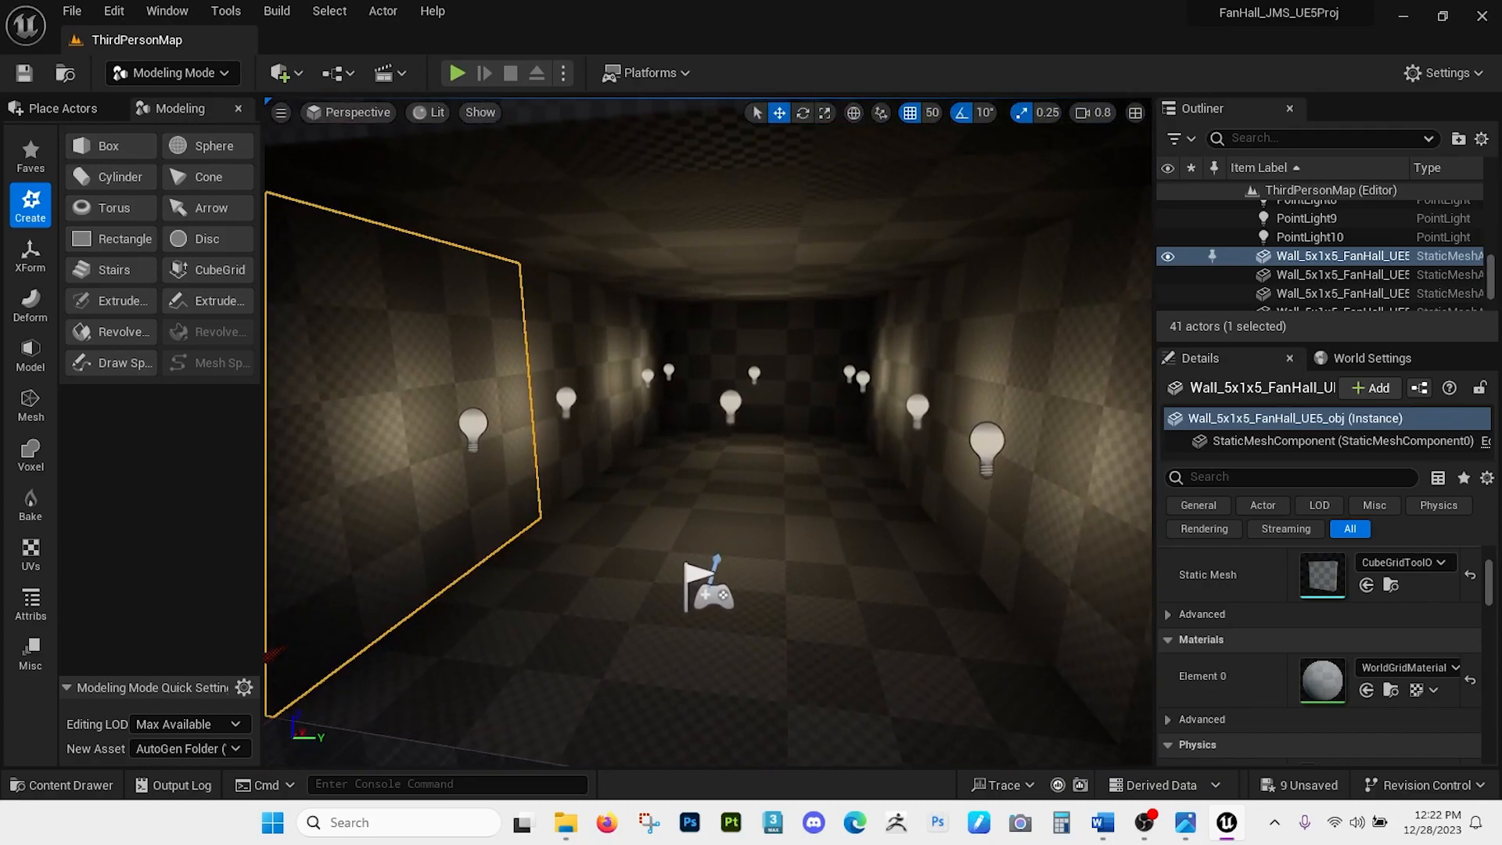
Start exporting the front floor piece and create a folder named "Export Assets for Max" in the FanHall_JMS_UE5Proj project folder.
click(597, 614)
key(f)
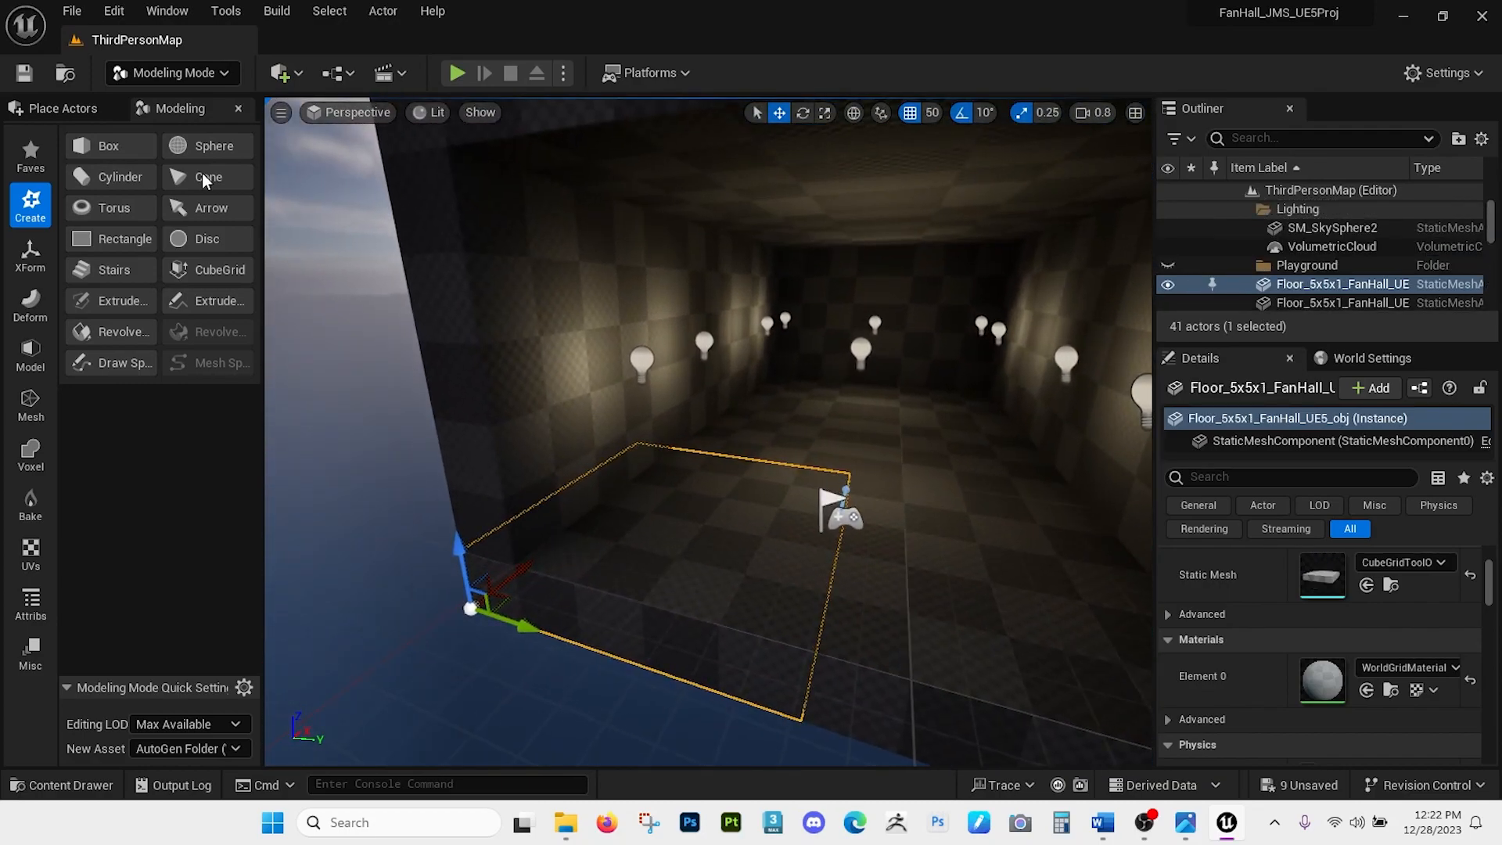
click(72, 11)
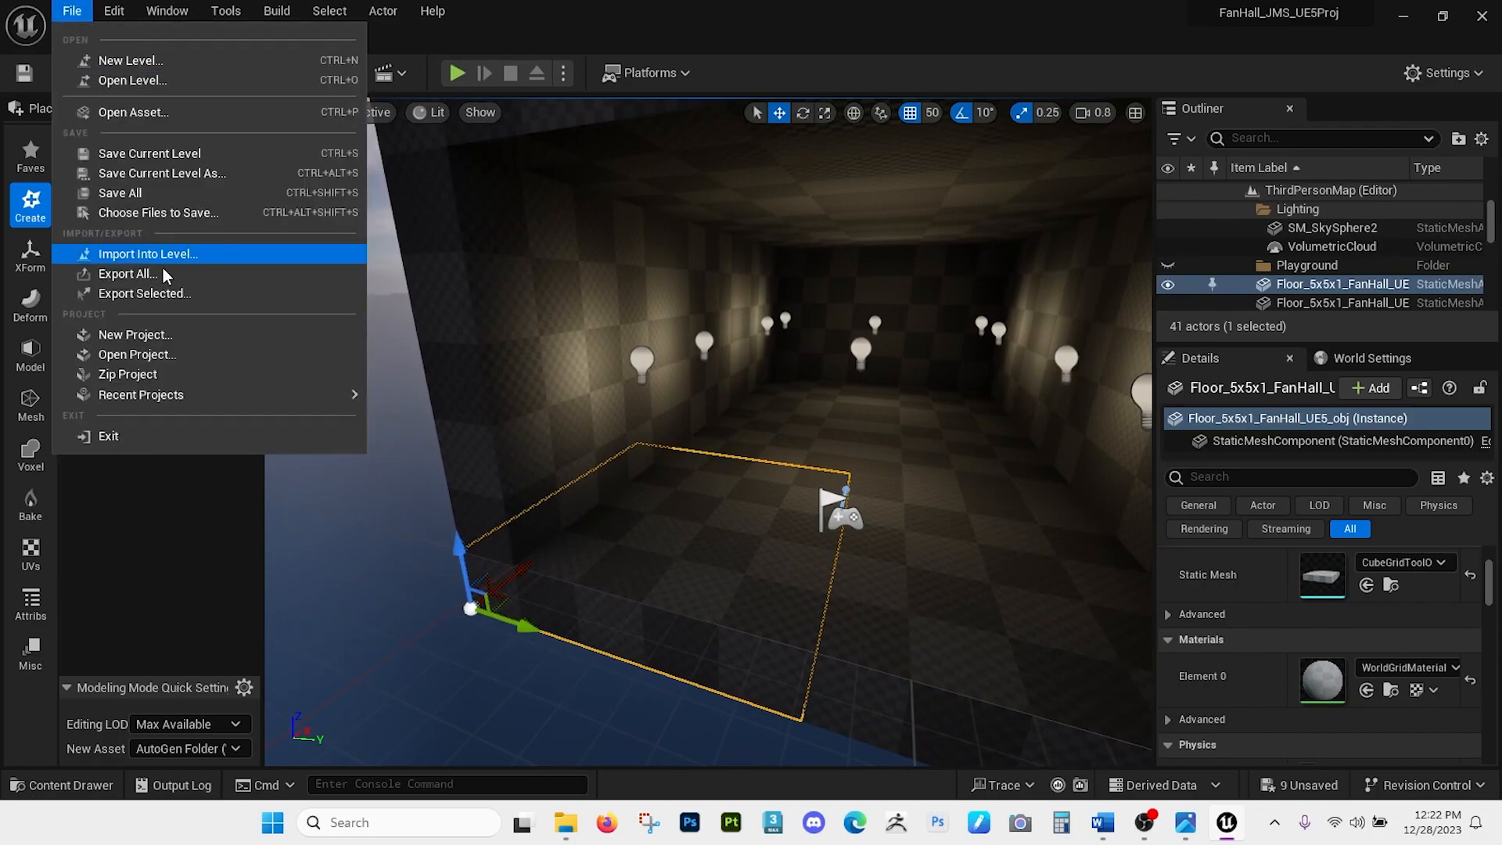
click(181, 302)
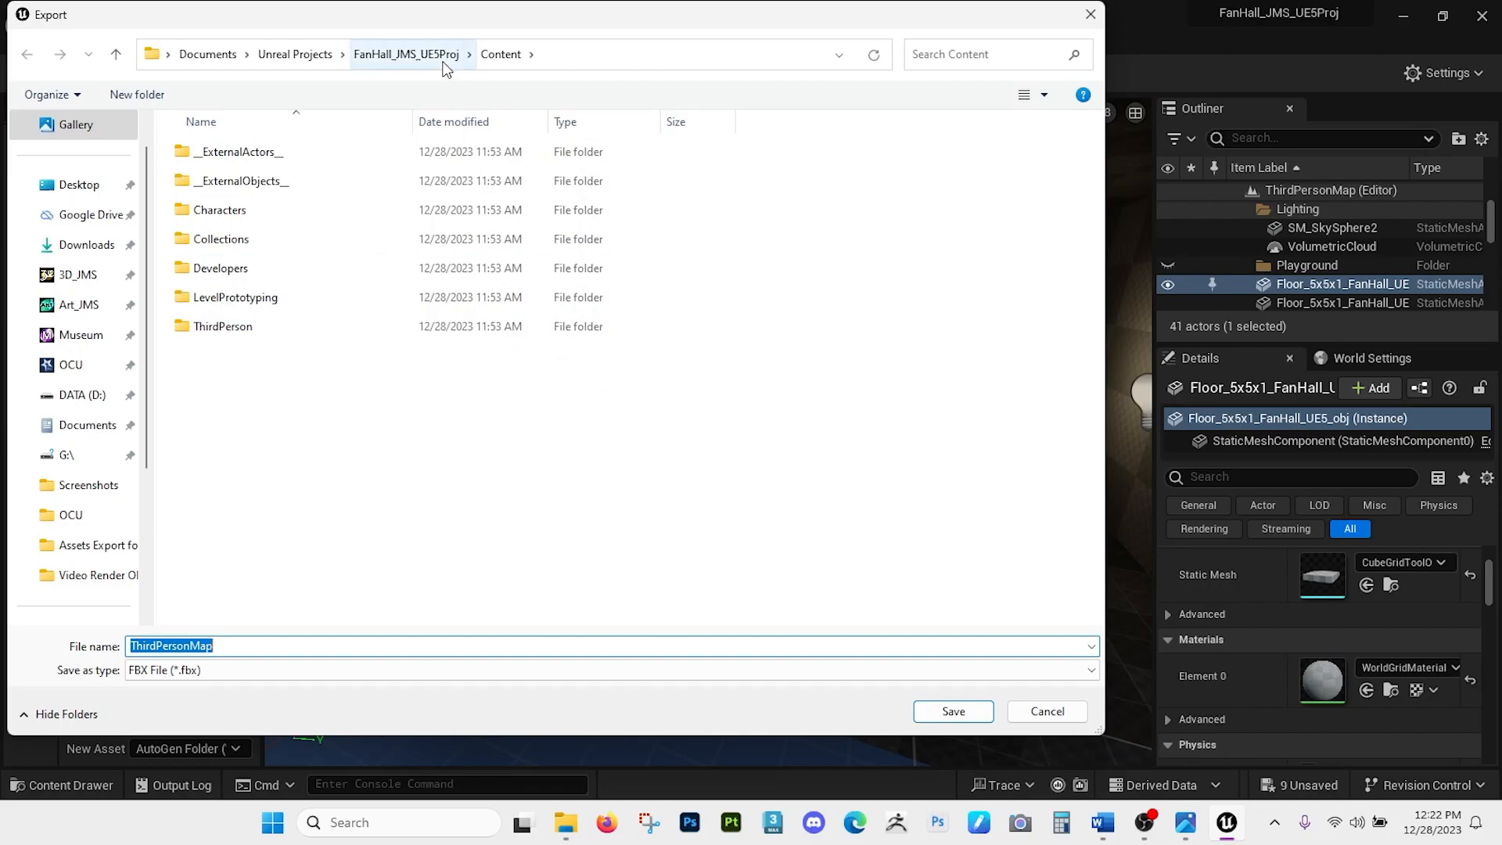
click(406, 54)
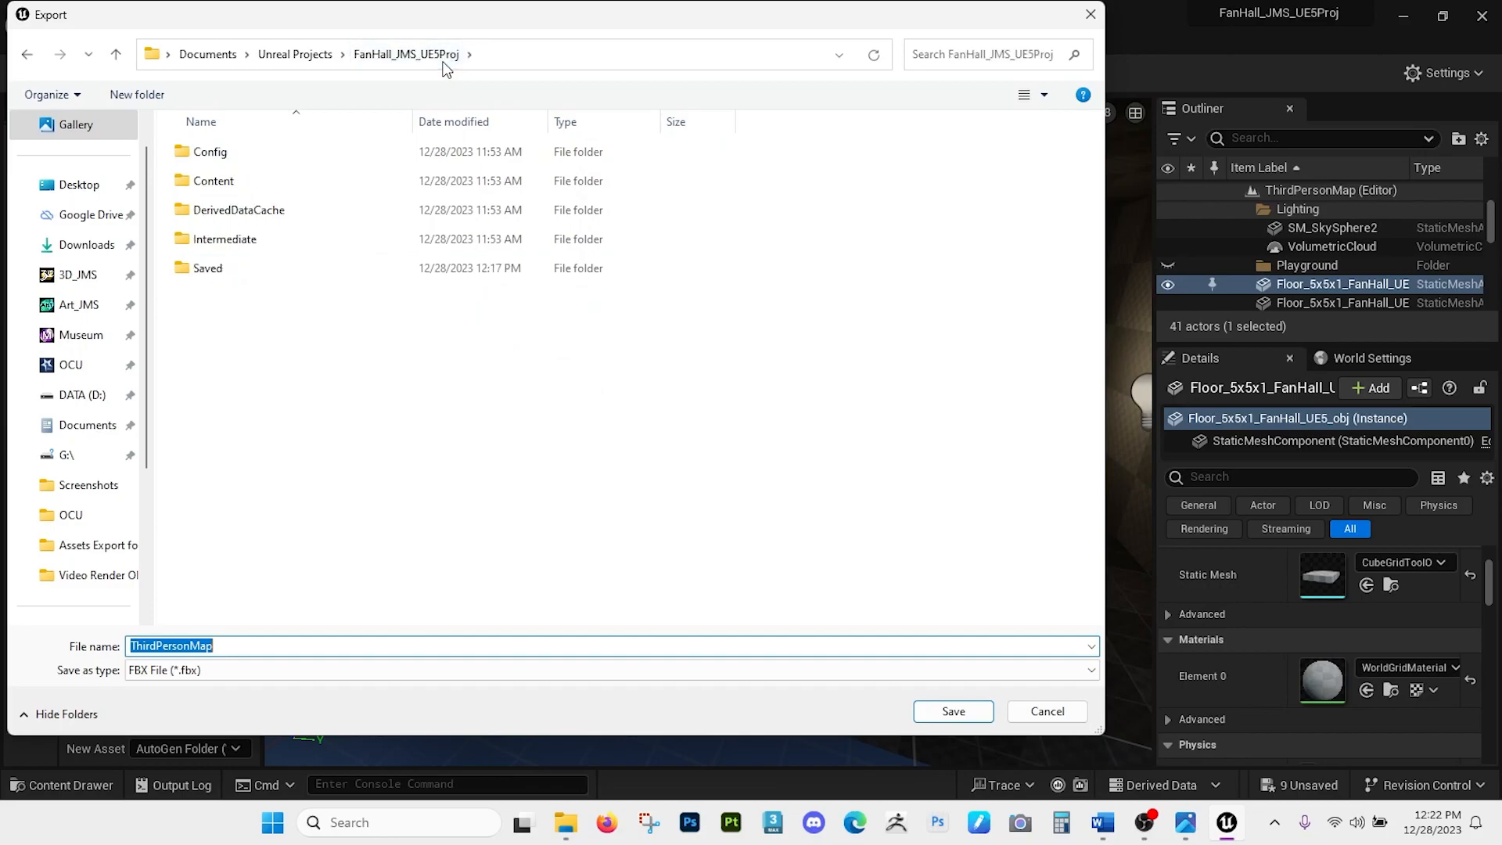
right_click(242, 345)
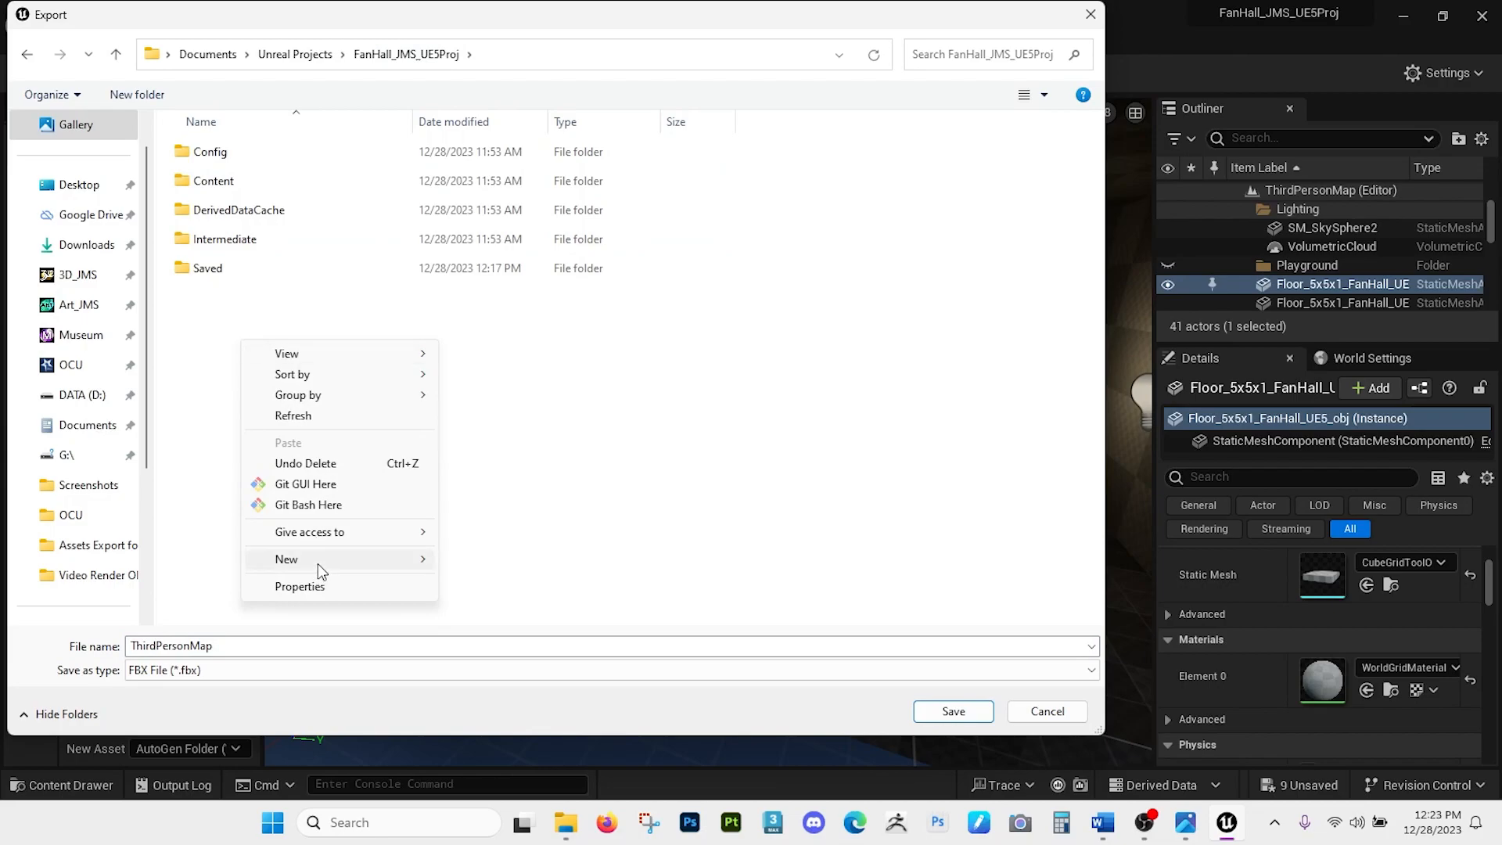
mouse_move(317, 560)
click(485, 262)
text(Export Assets for Max)
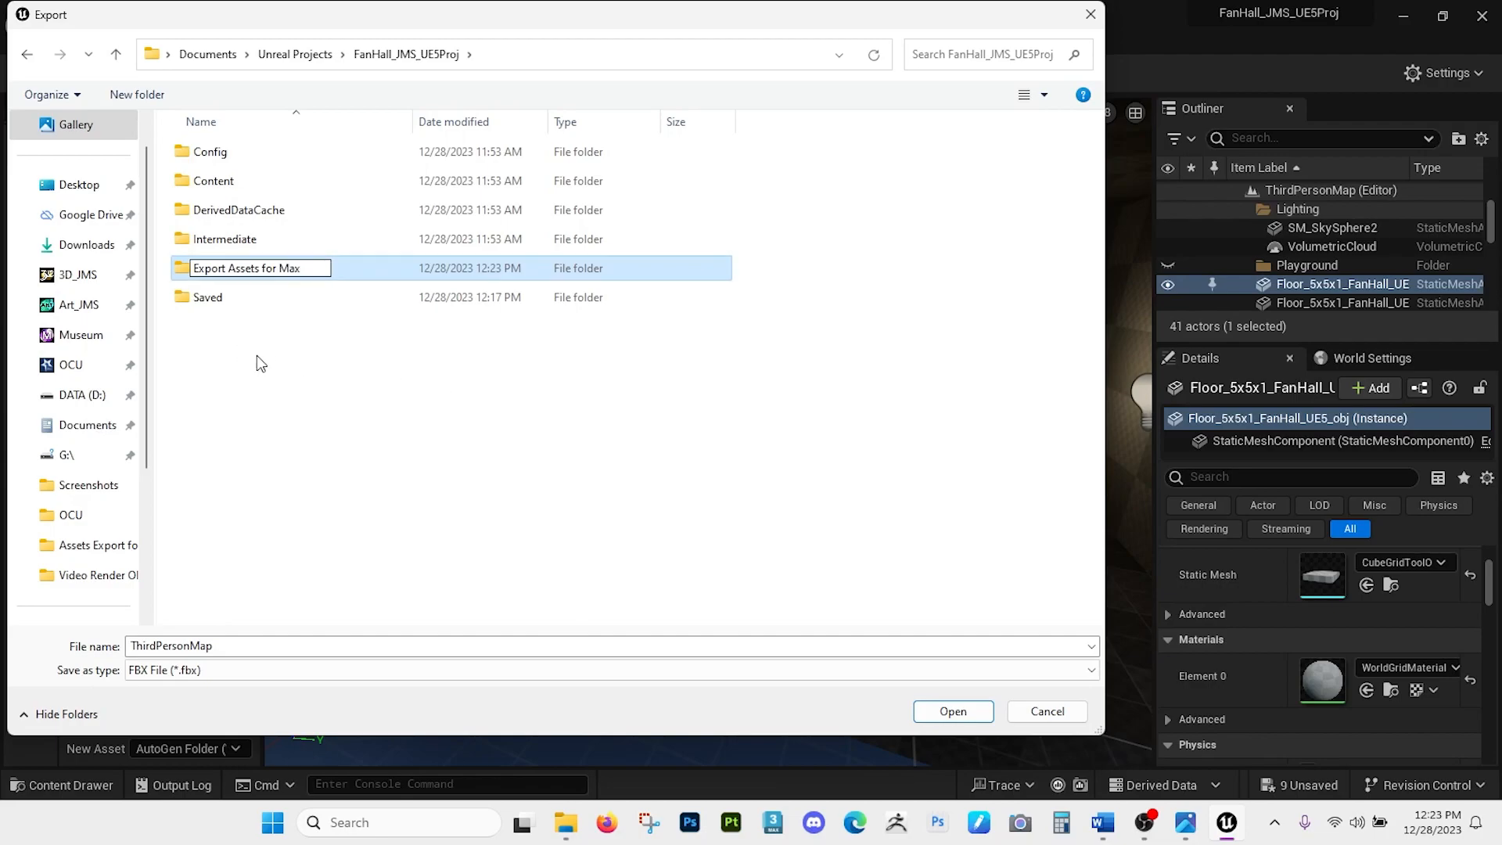
click(258, 357)
Create a second folder named "Max export to UE5" in the project folder.
right_click(256, 356)
mouse_move(303, 618)
click(588, 320)
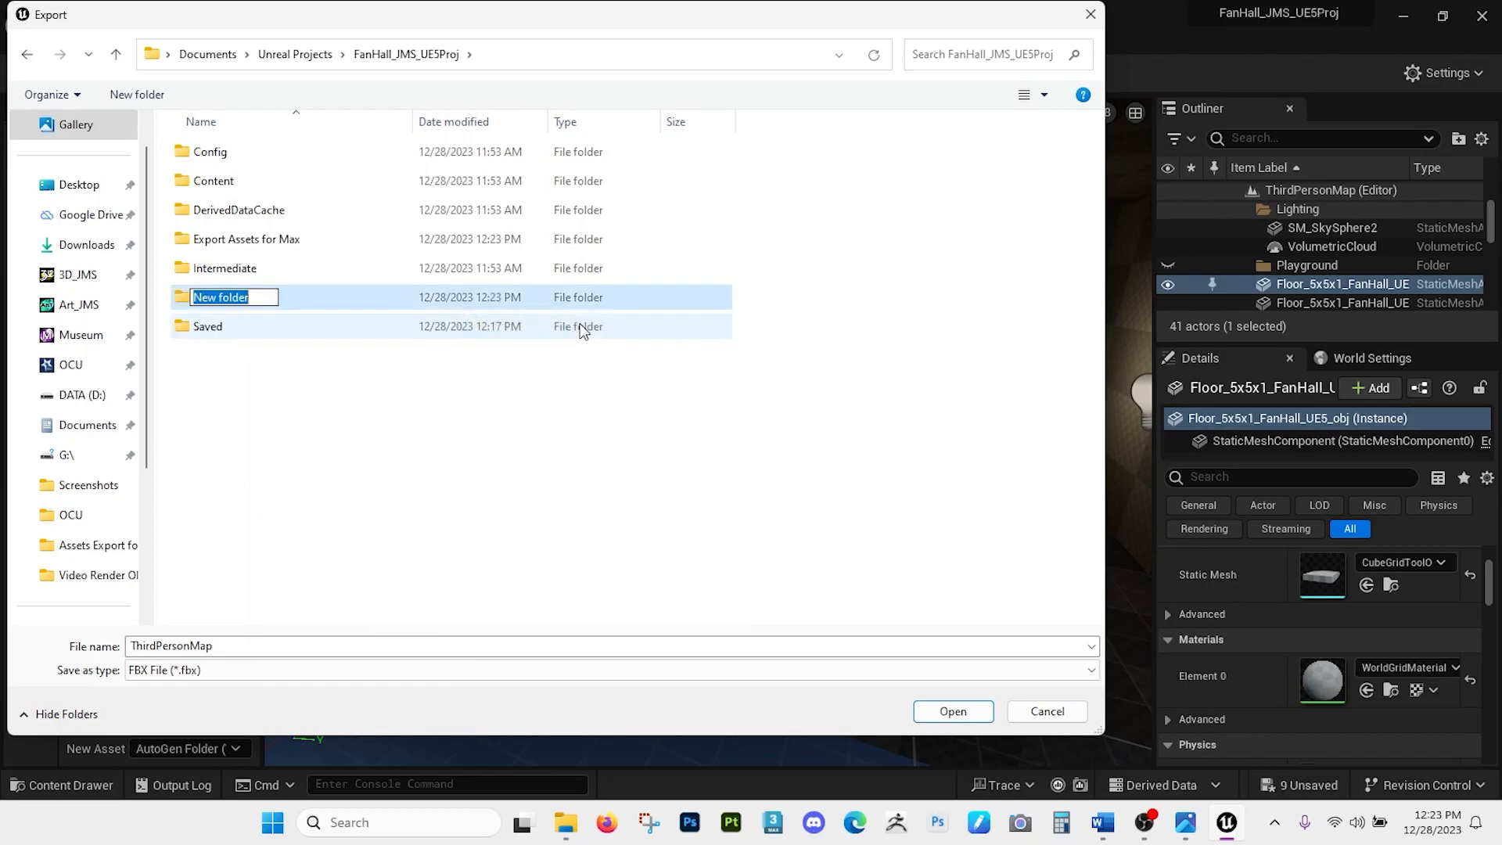
text(Max export to UE5)
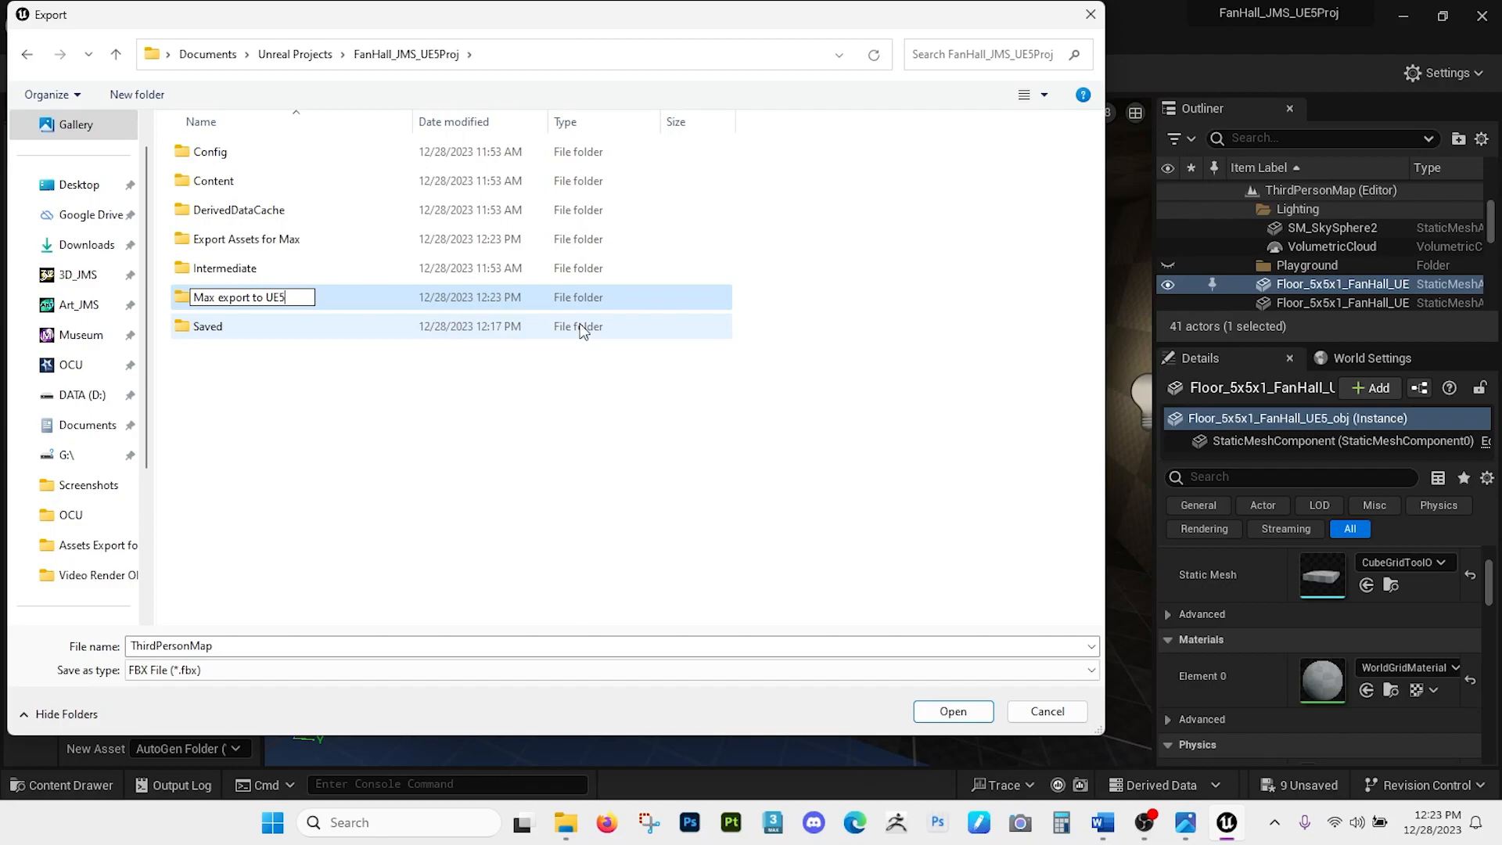
click(298, 420)
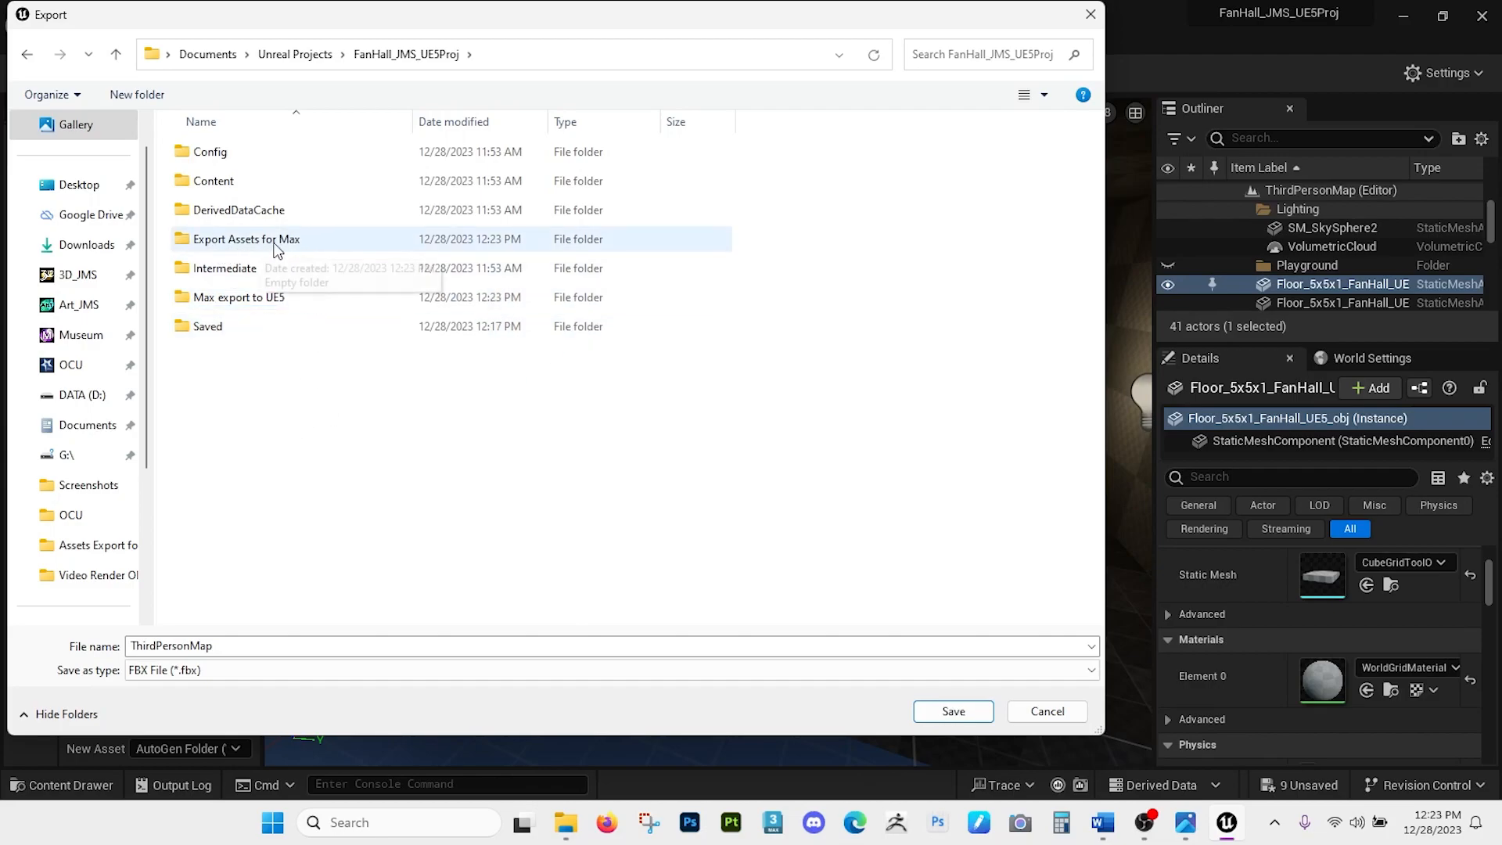
Save the floor piece's export as FBX file "Floor_5x5x1_FanHall_UE5_obj" in the "Export Assets for Max" folder.
double_click(291, 249)
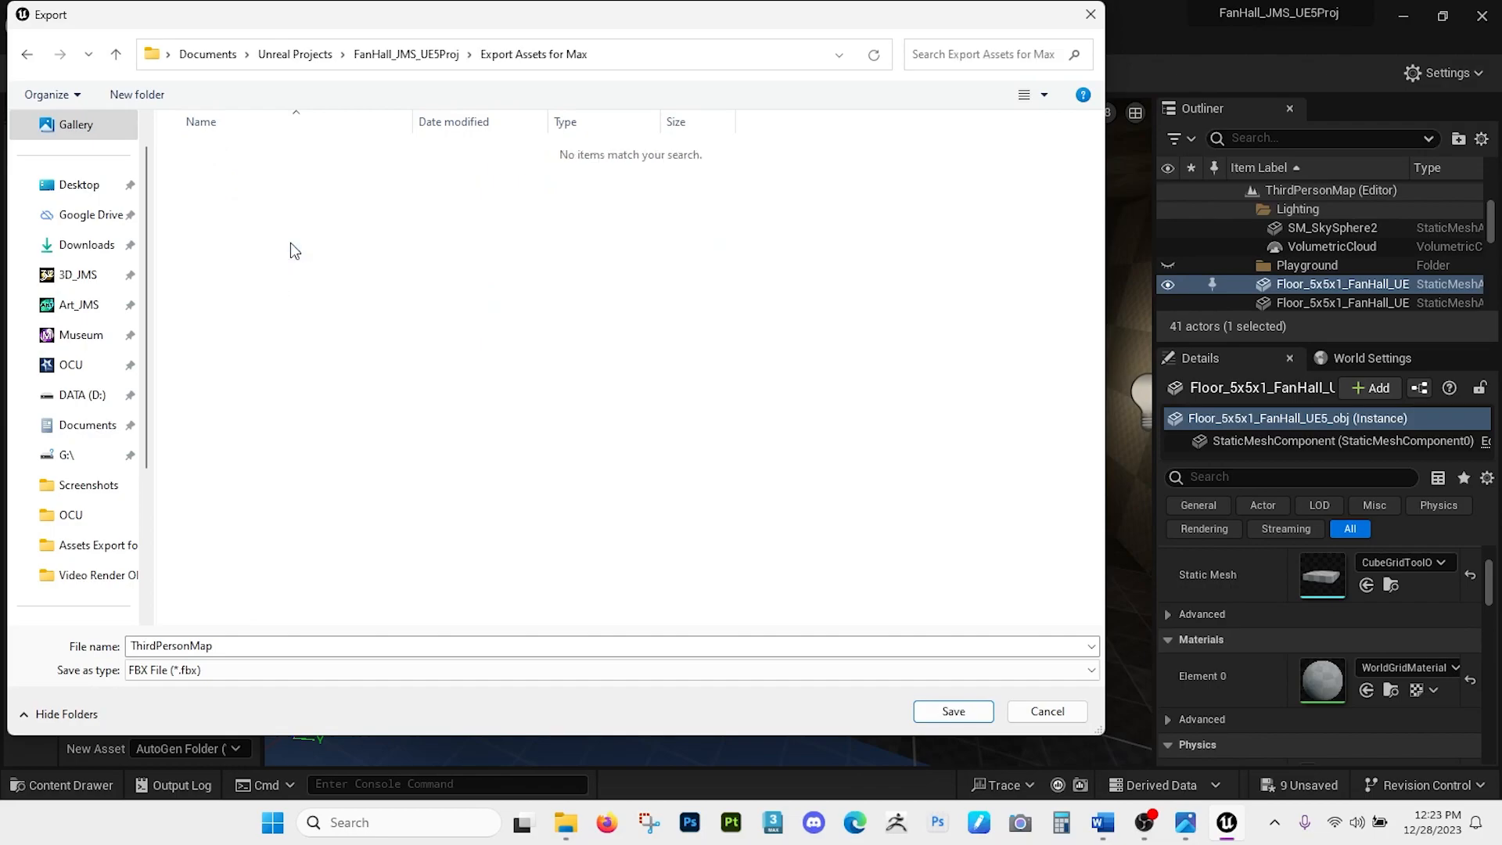
double_click(229, 644)
text(Floor_5x5x1_FanHall_UE5_obj)
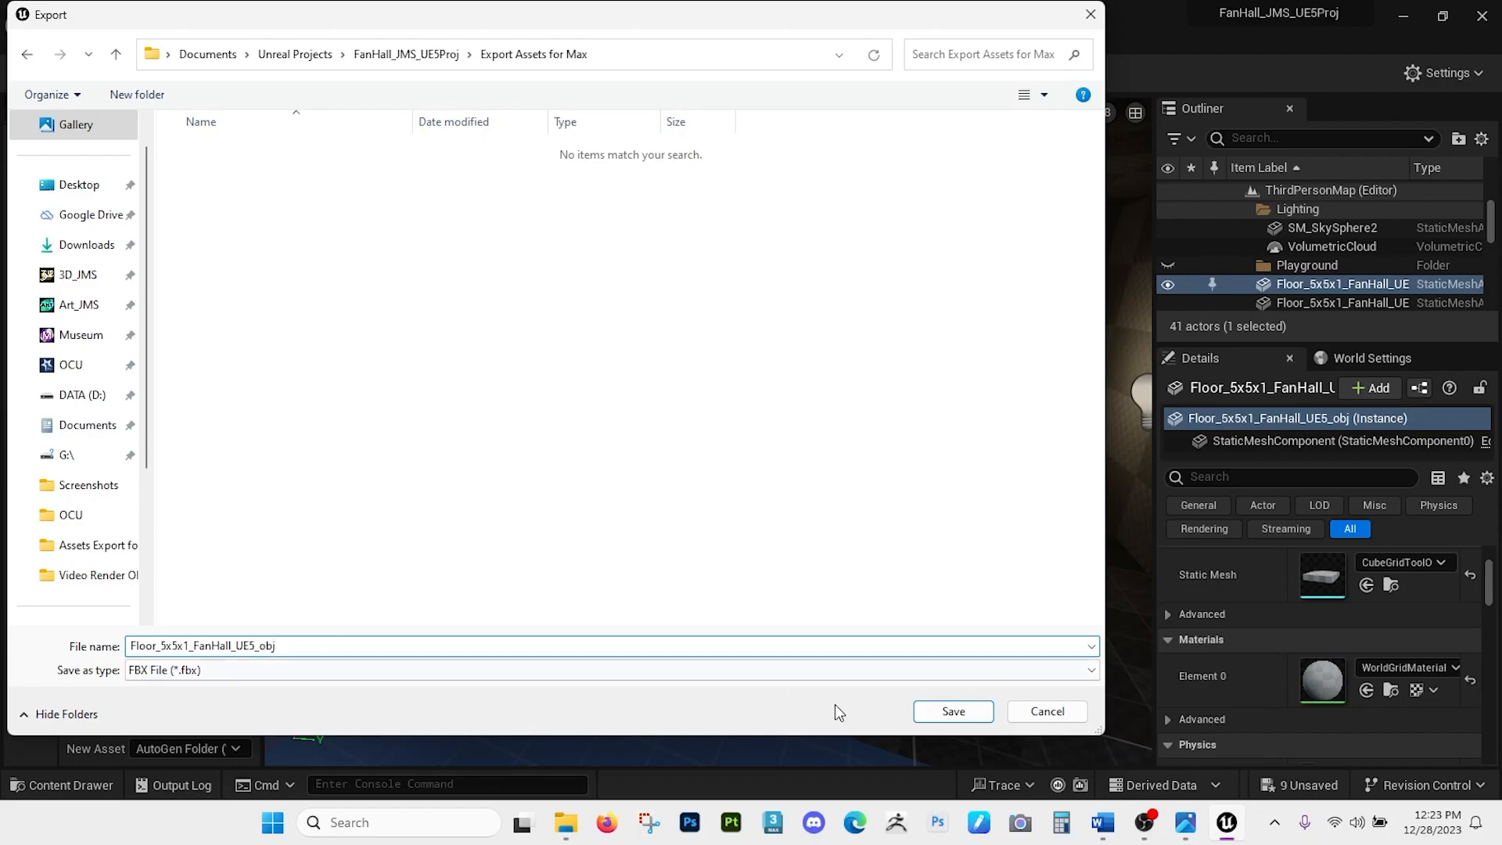
click(933, 714)
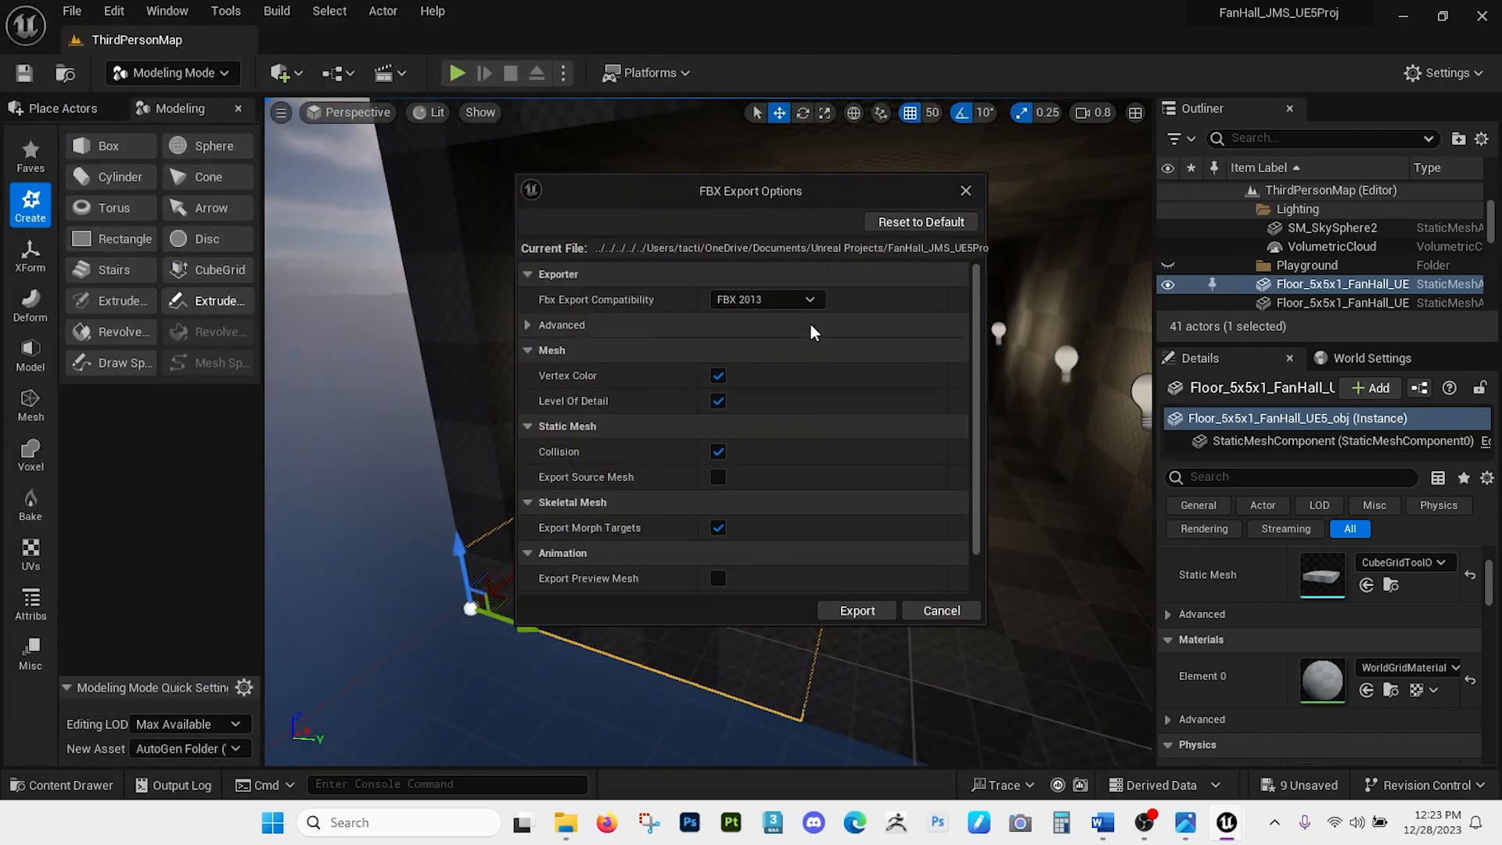
Set the FBX export compatibility to FBX 2020, review the remaining export options, and export the floor piece.
click(810, 302)
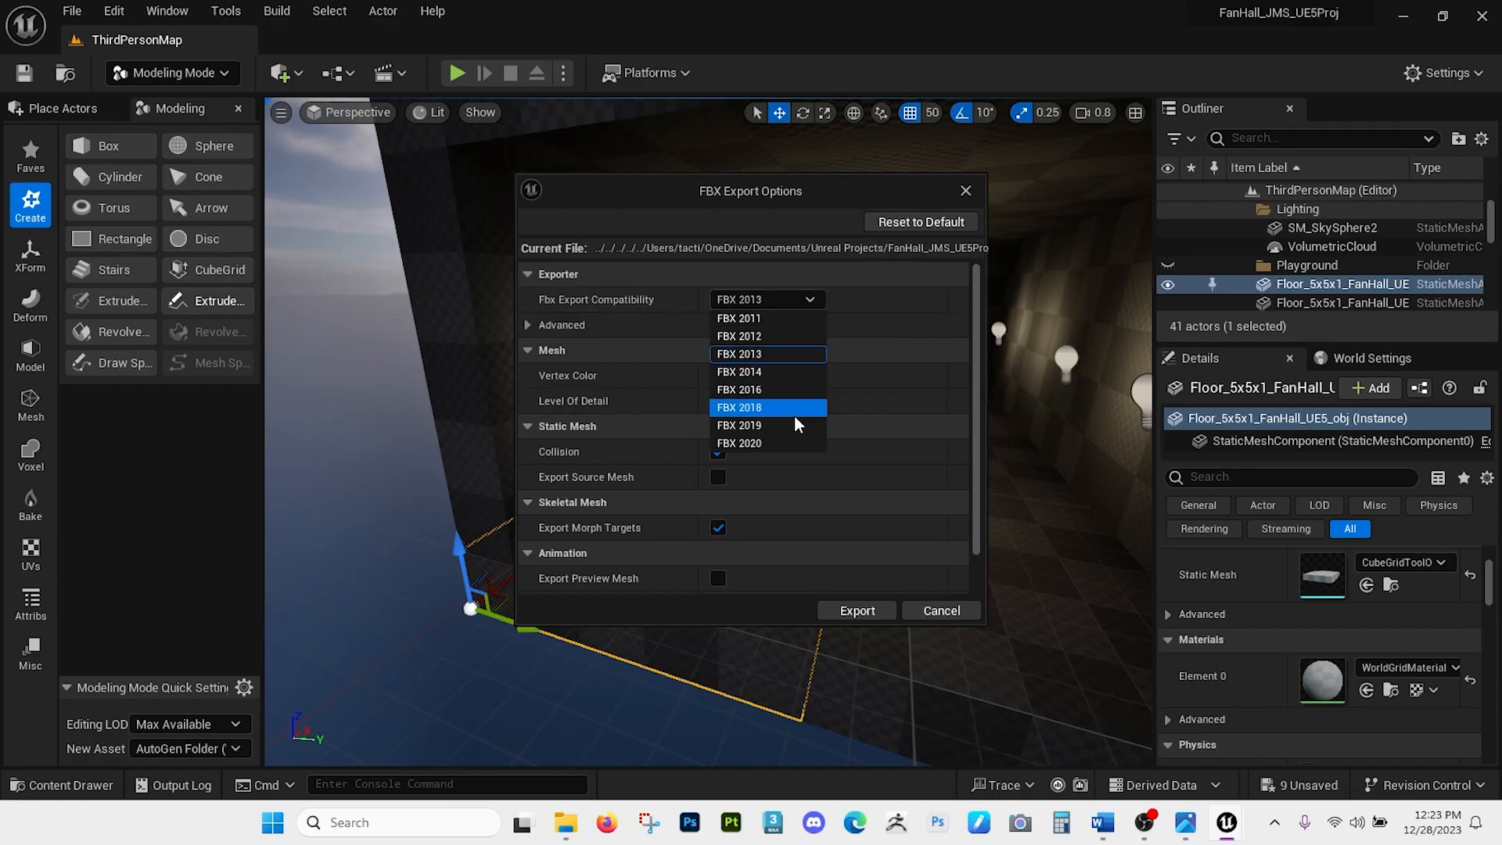
click(778, 443)
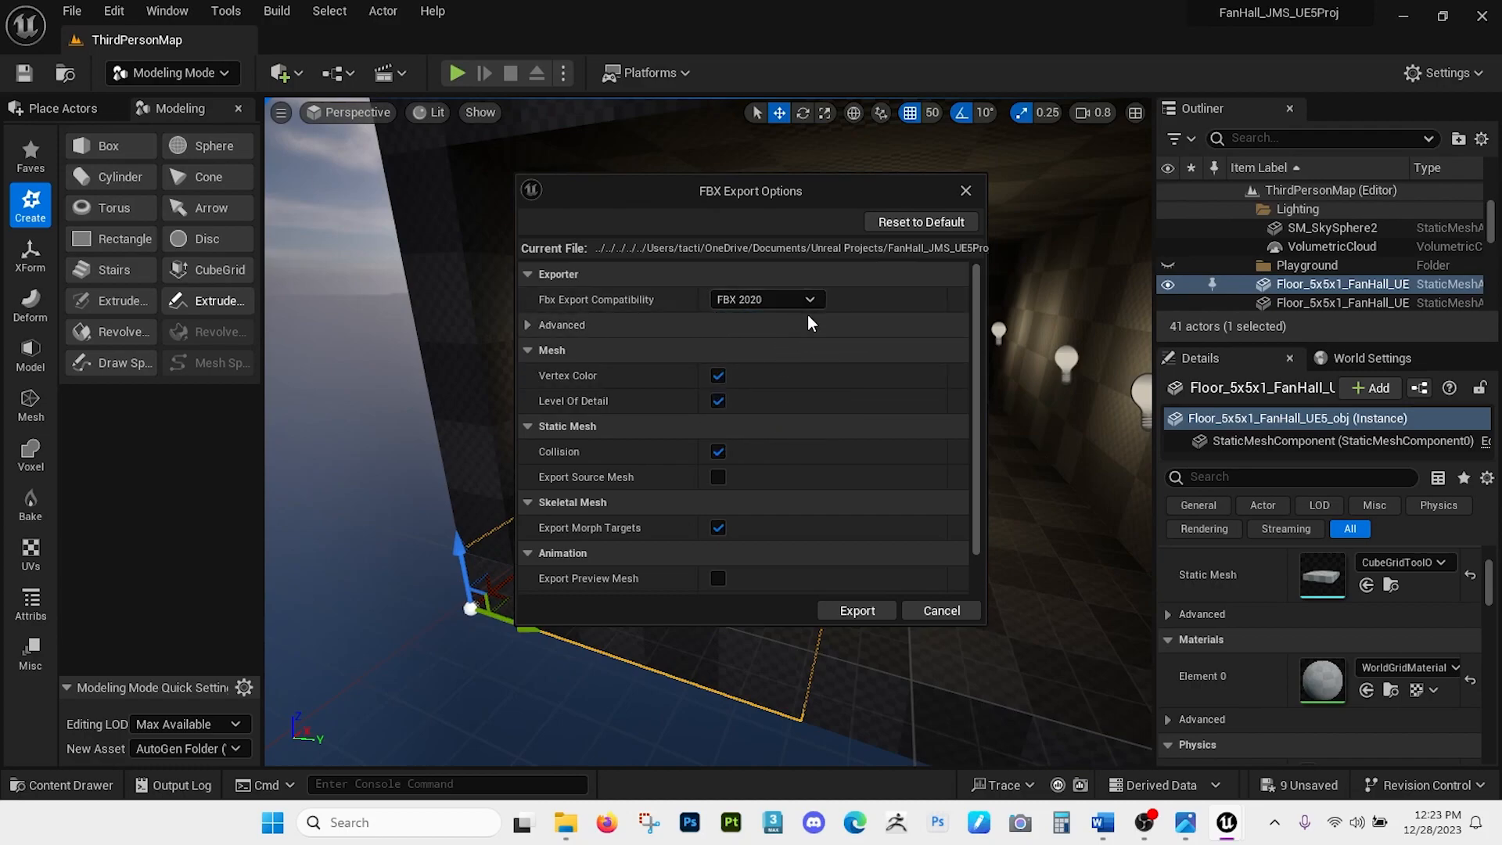
scroll(810, 347, down, 1)
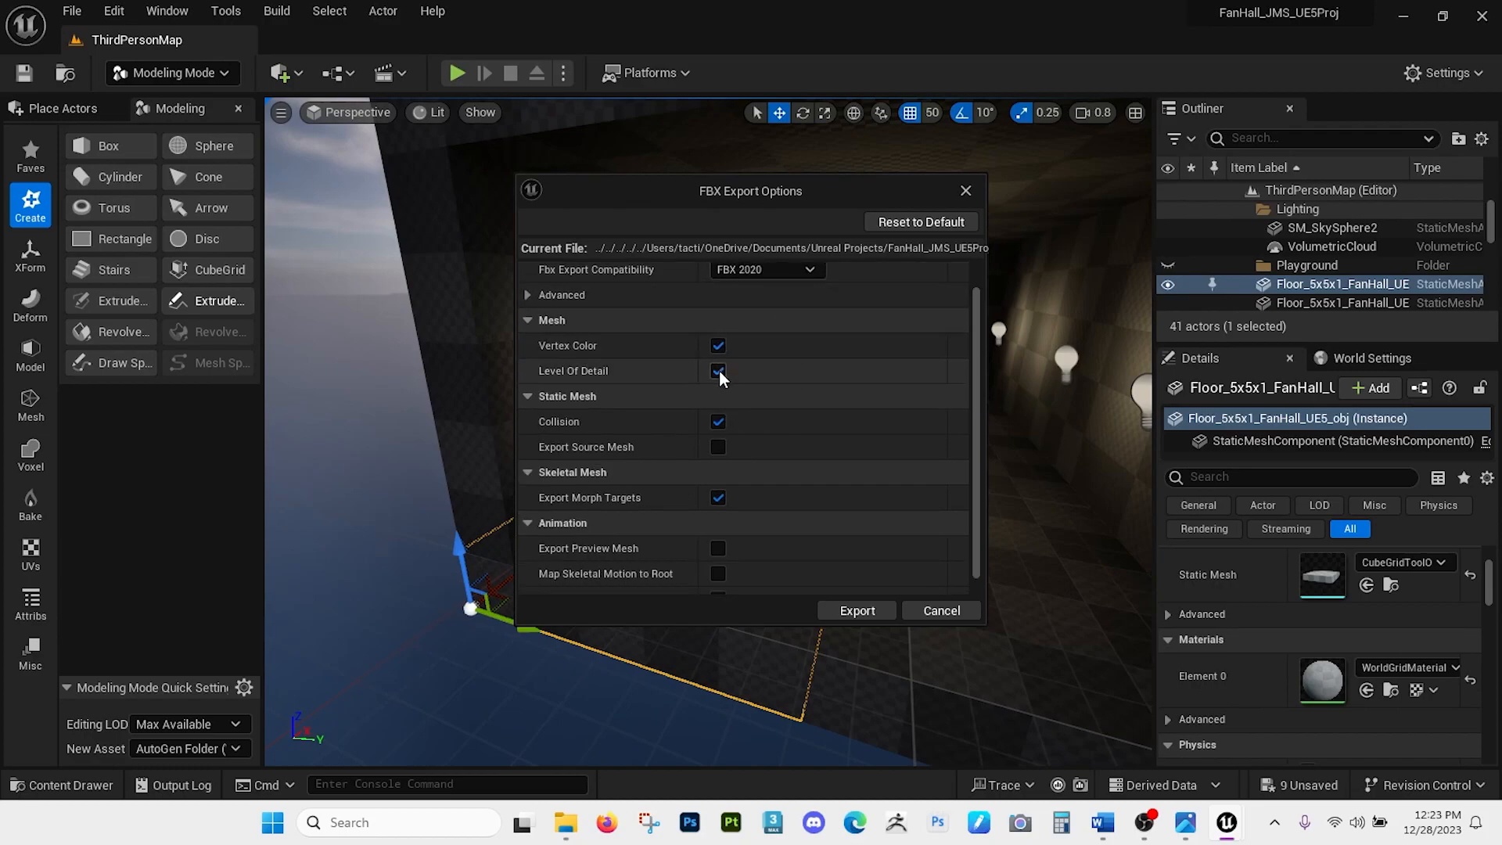
scroll(749, 434, down, 1)
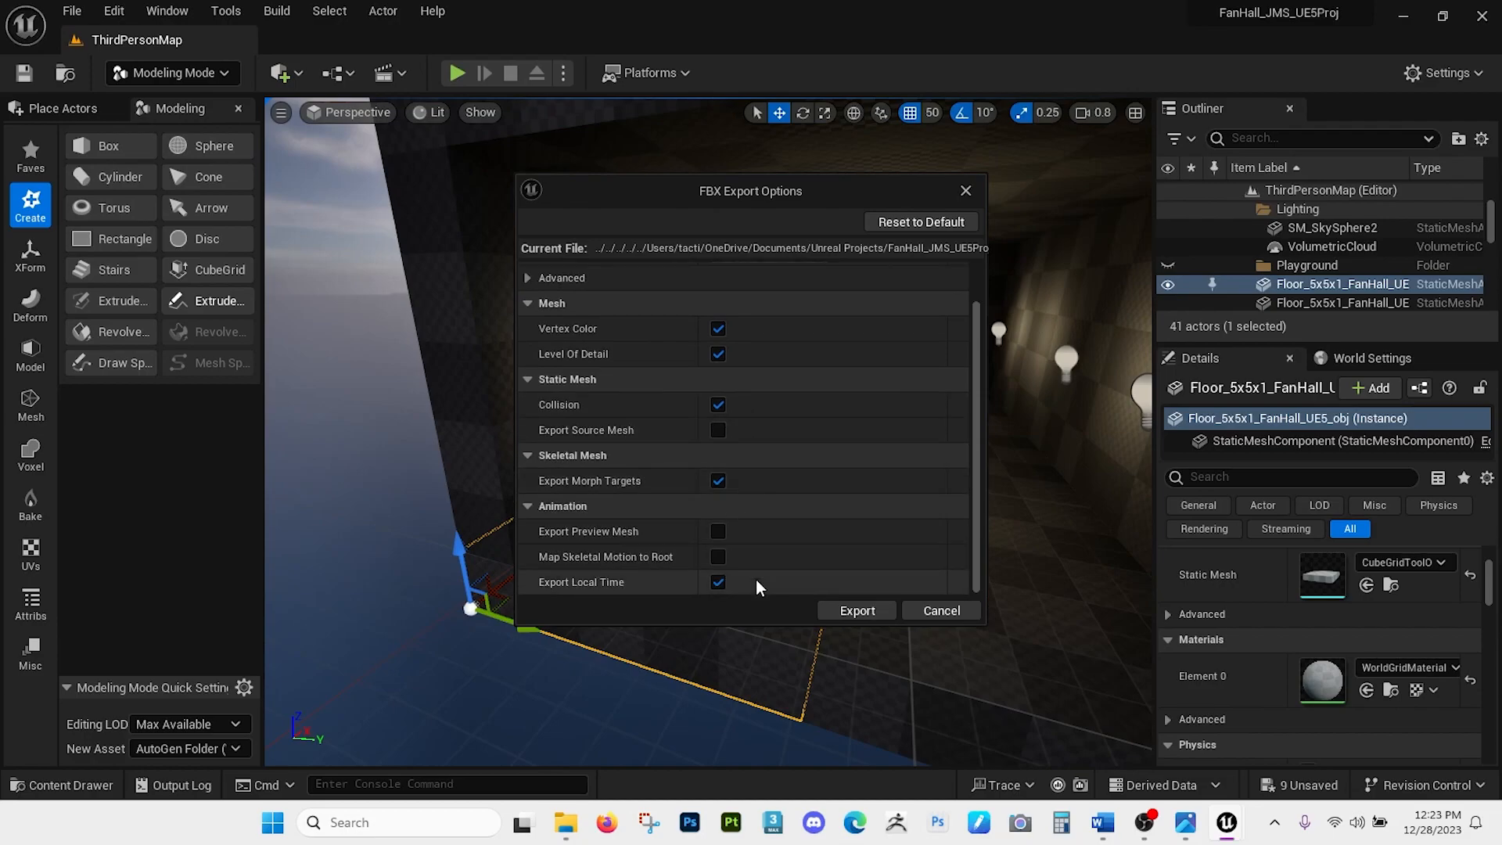
click(860, 611)
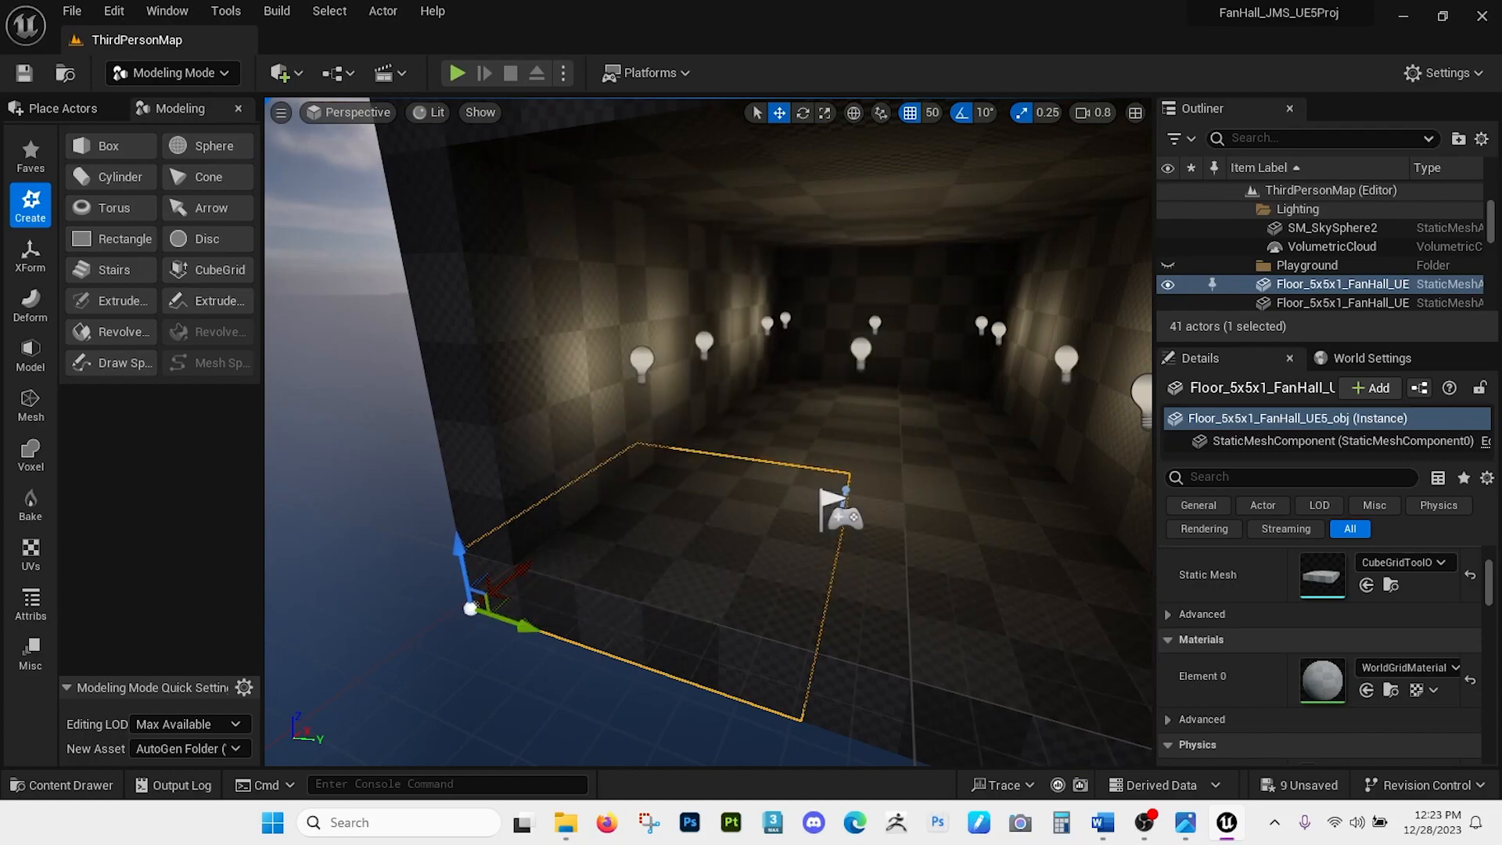
Select the wall piece beside the hall entrance and copy its actor name without renaming it.
click(648, 420)
right_drag(669, 419, 630, 416)
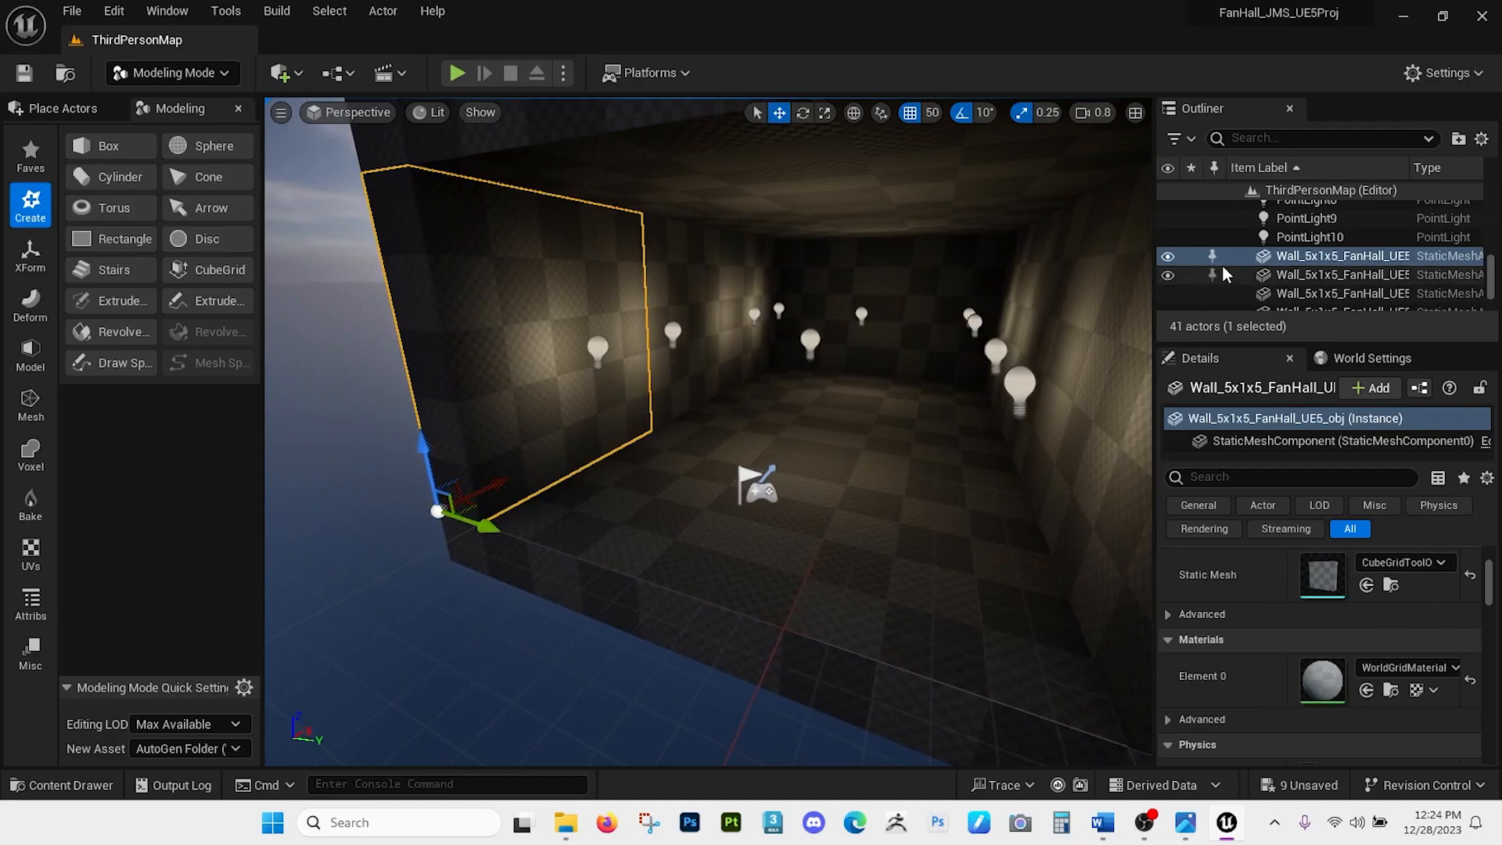
key(F2)
key(ctrl+c)
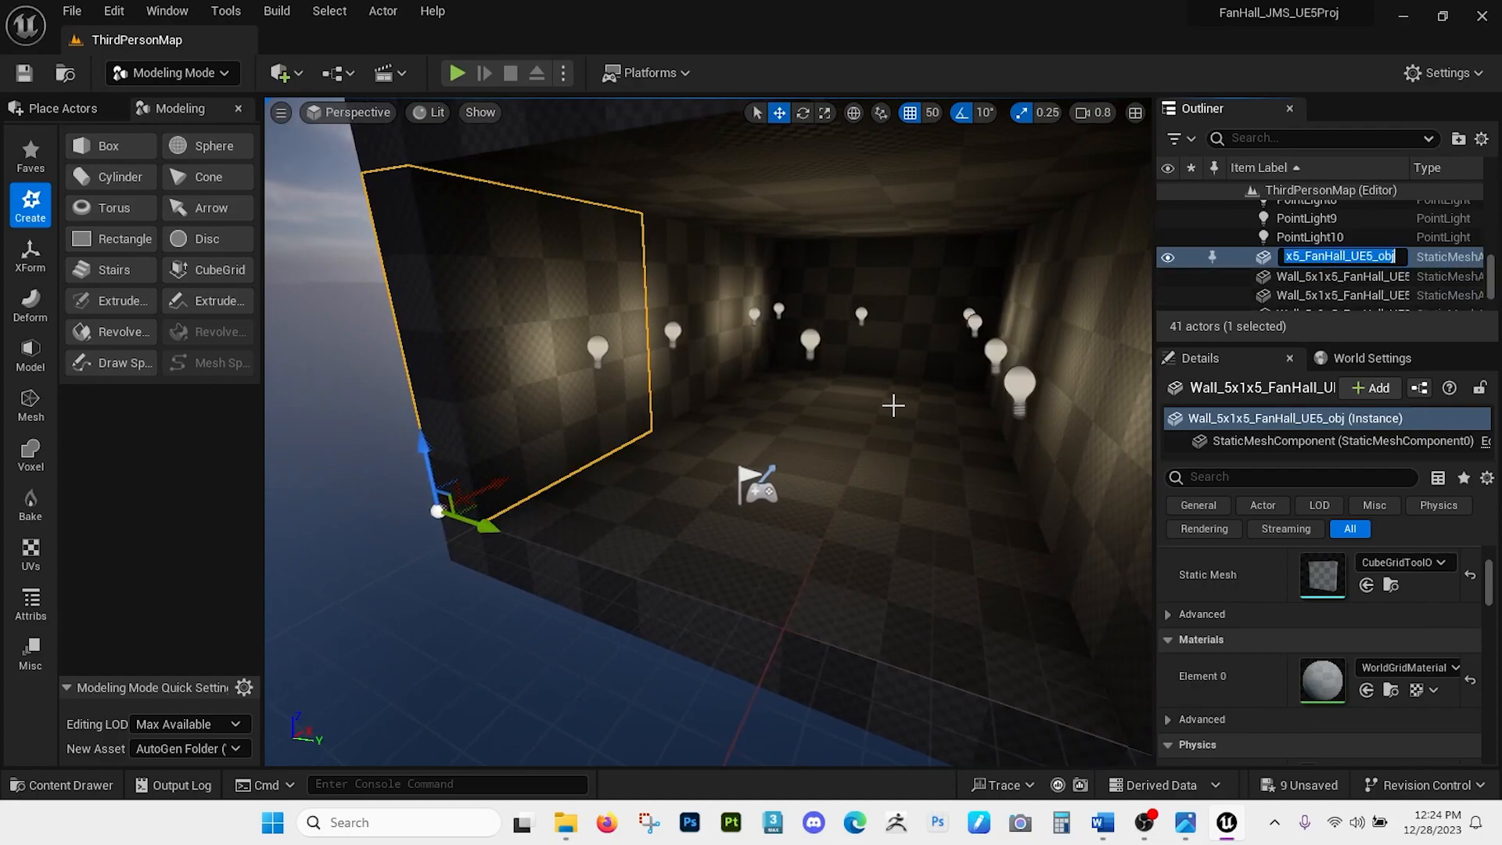
key(Escape)
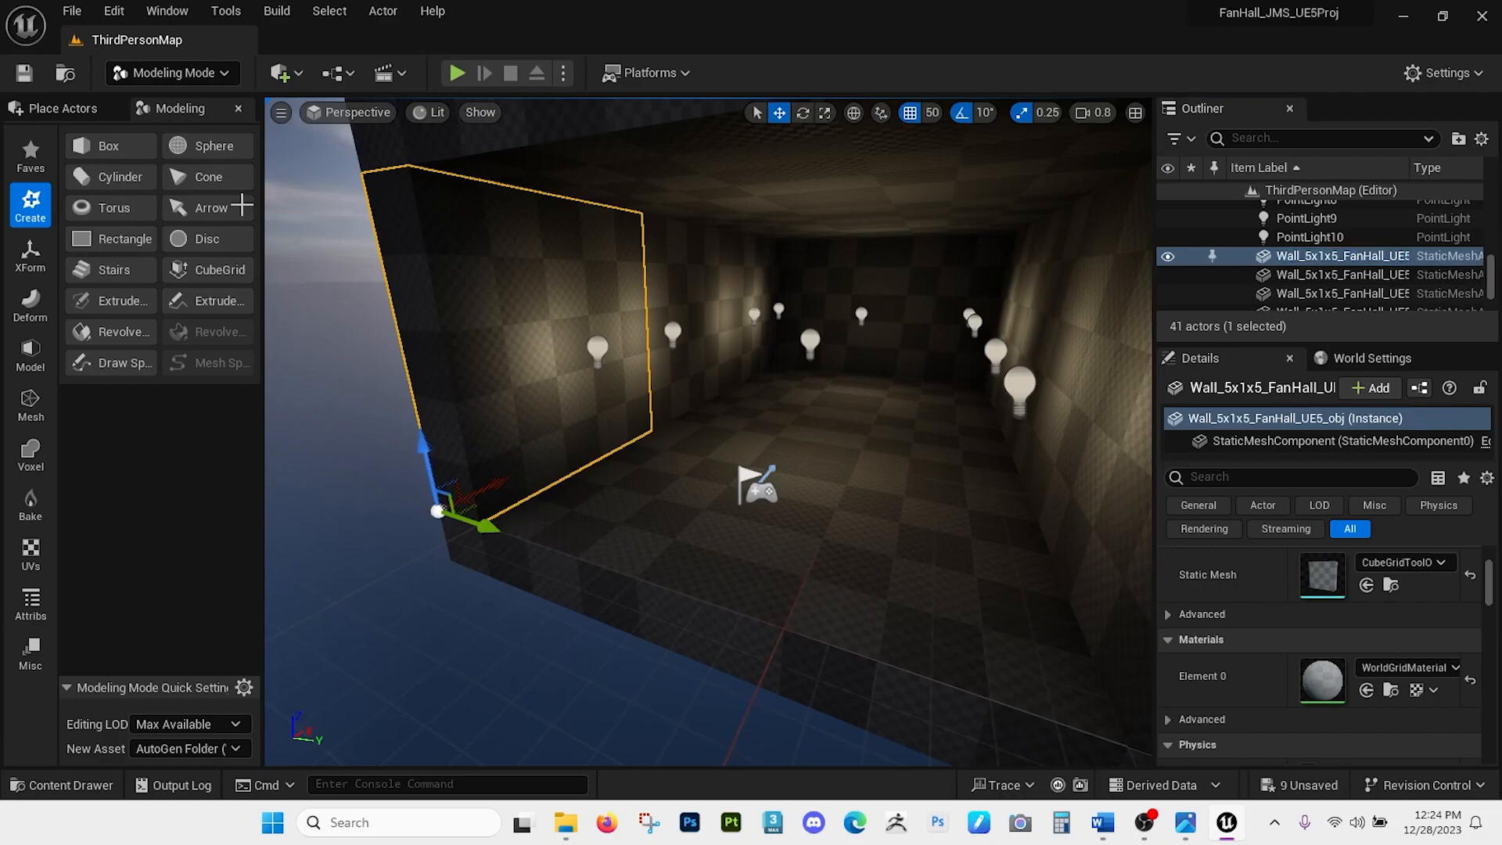
Export the selected wall piece as FBX file "Wall_5x1x5_FanHall_UE5_obj" in the "Export Assets for Max" folder, using FBX 2020.
click(72, 11)
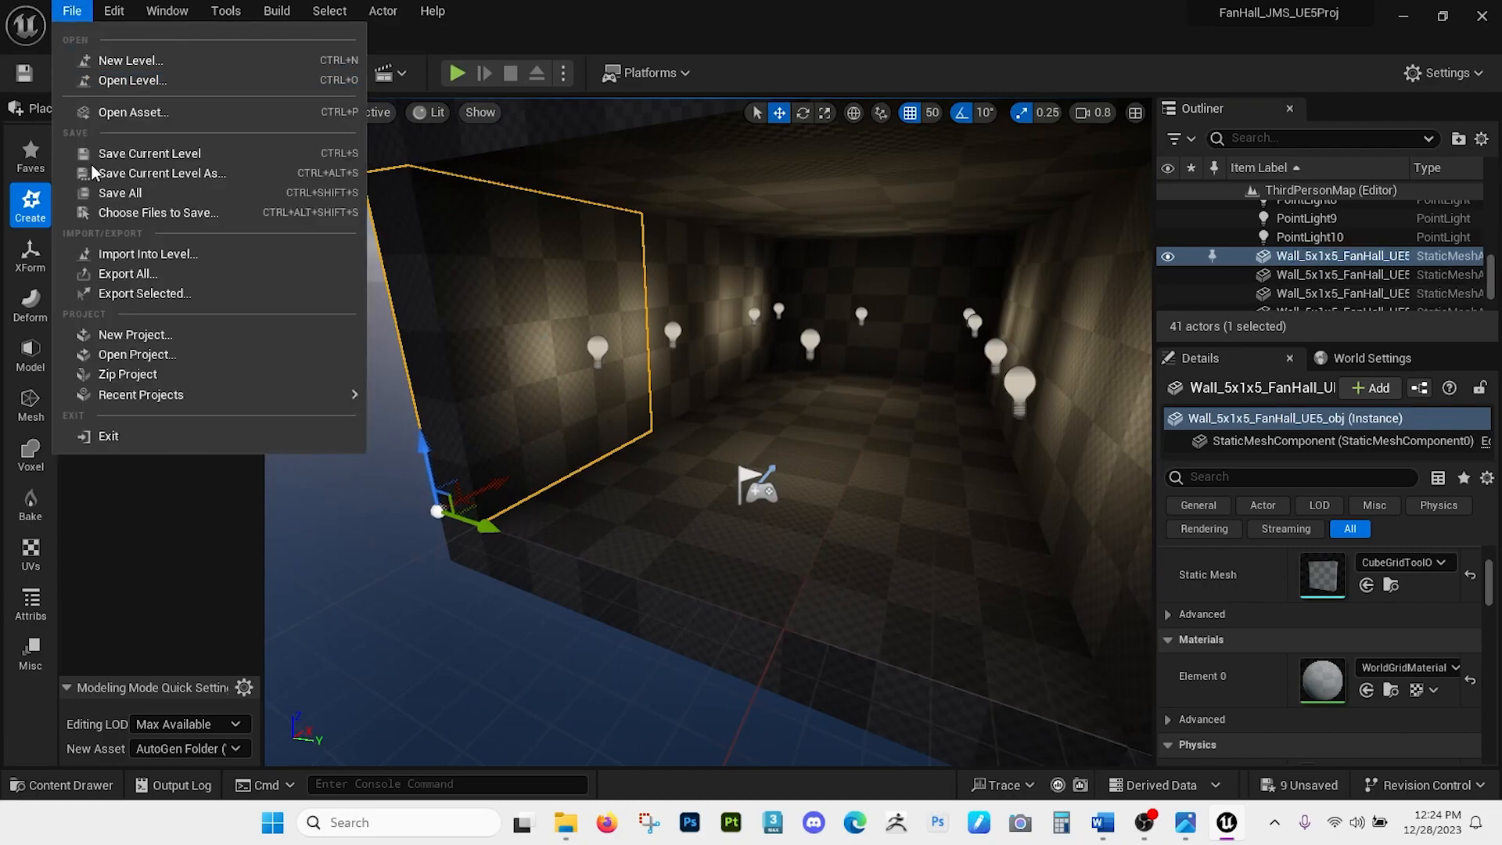
click(164, 291)
key(ctrl+v)
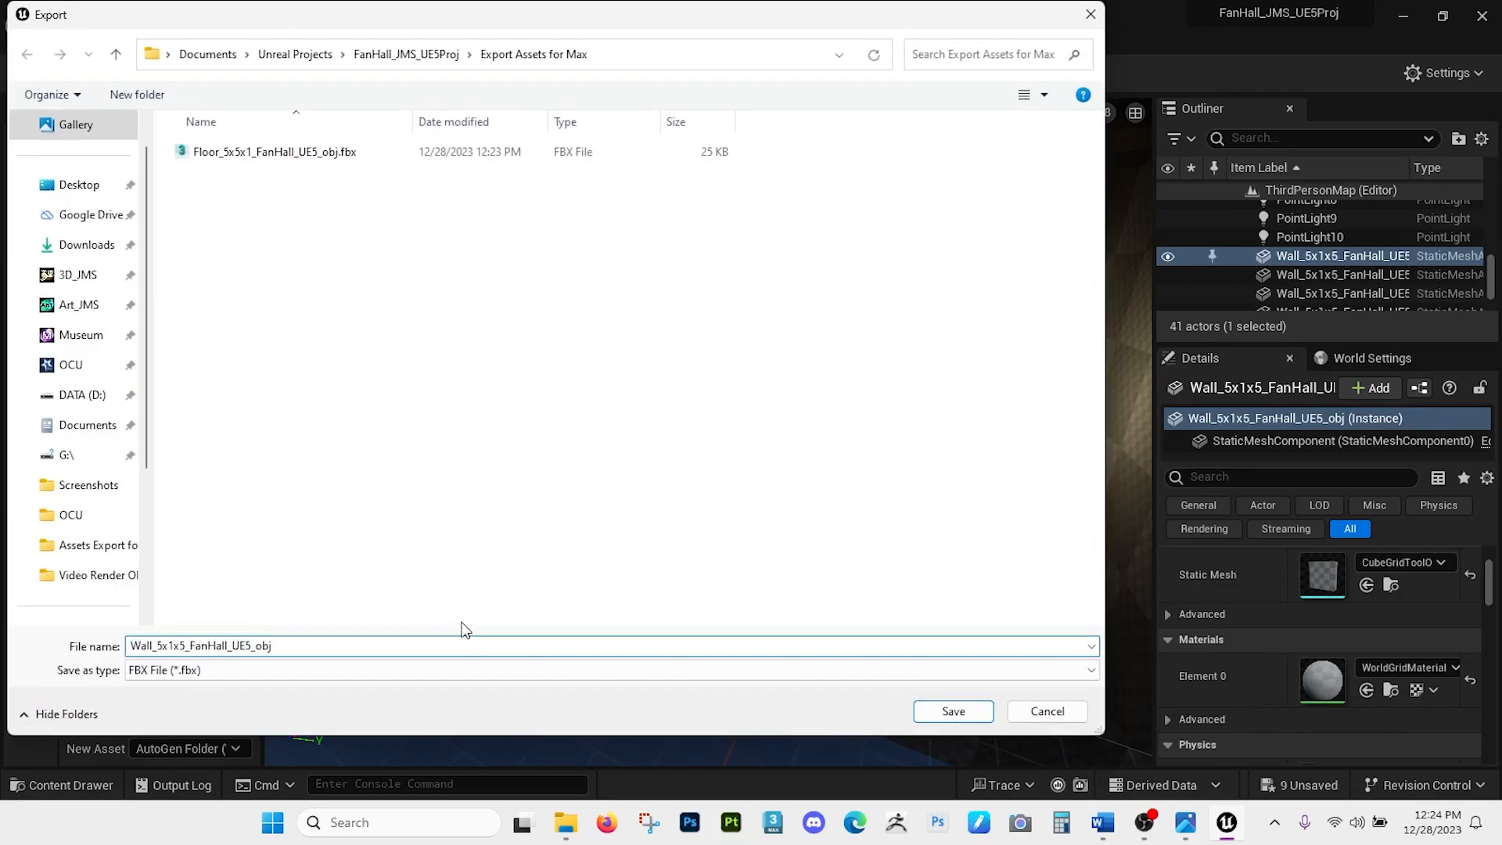
key(Return)
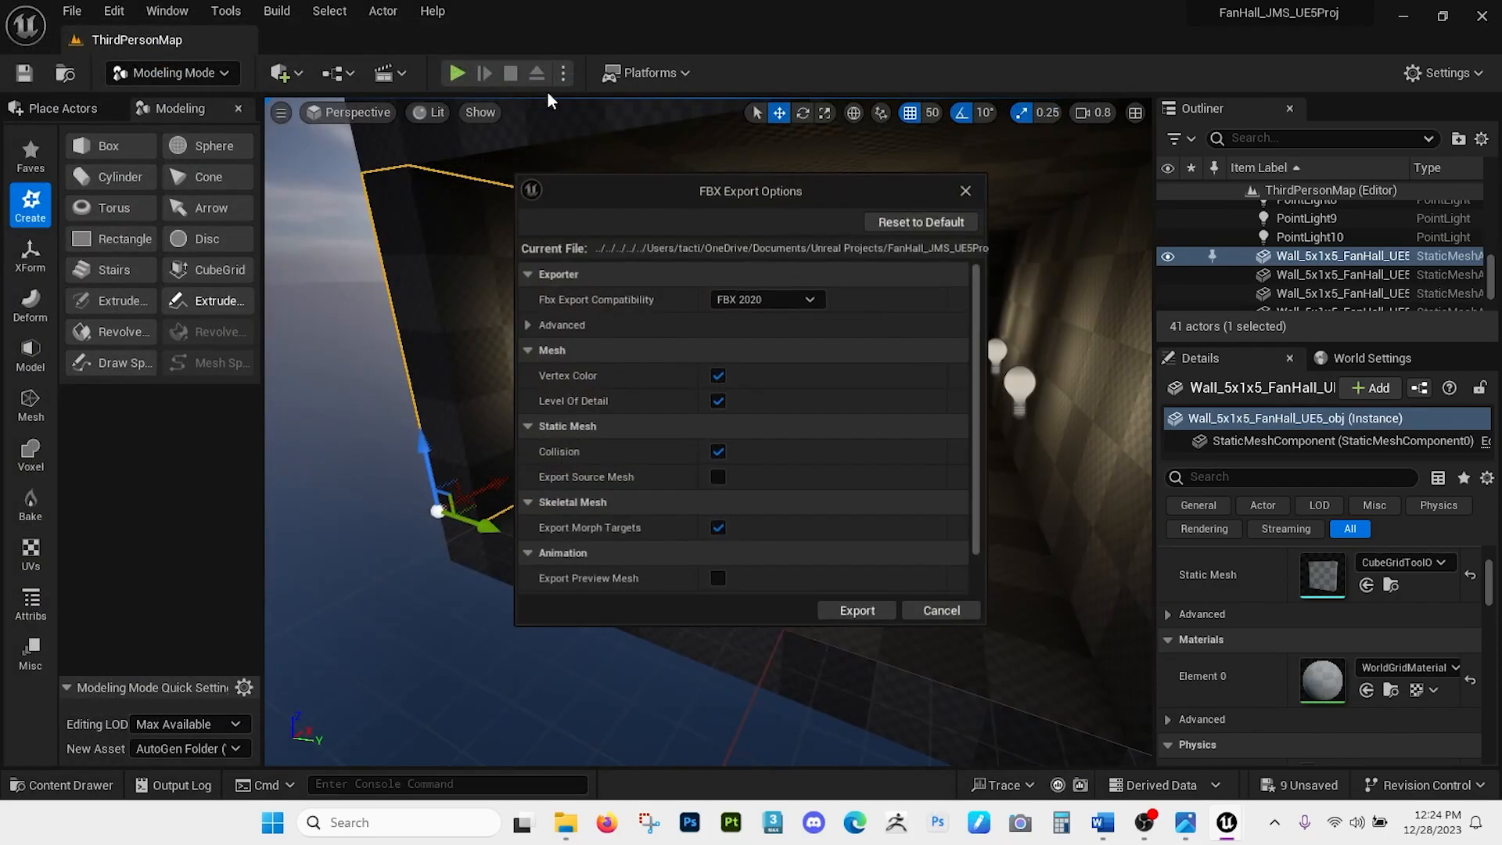
click(889, 609)
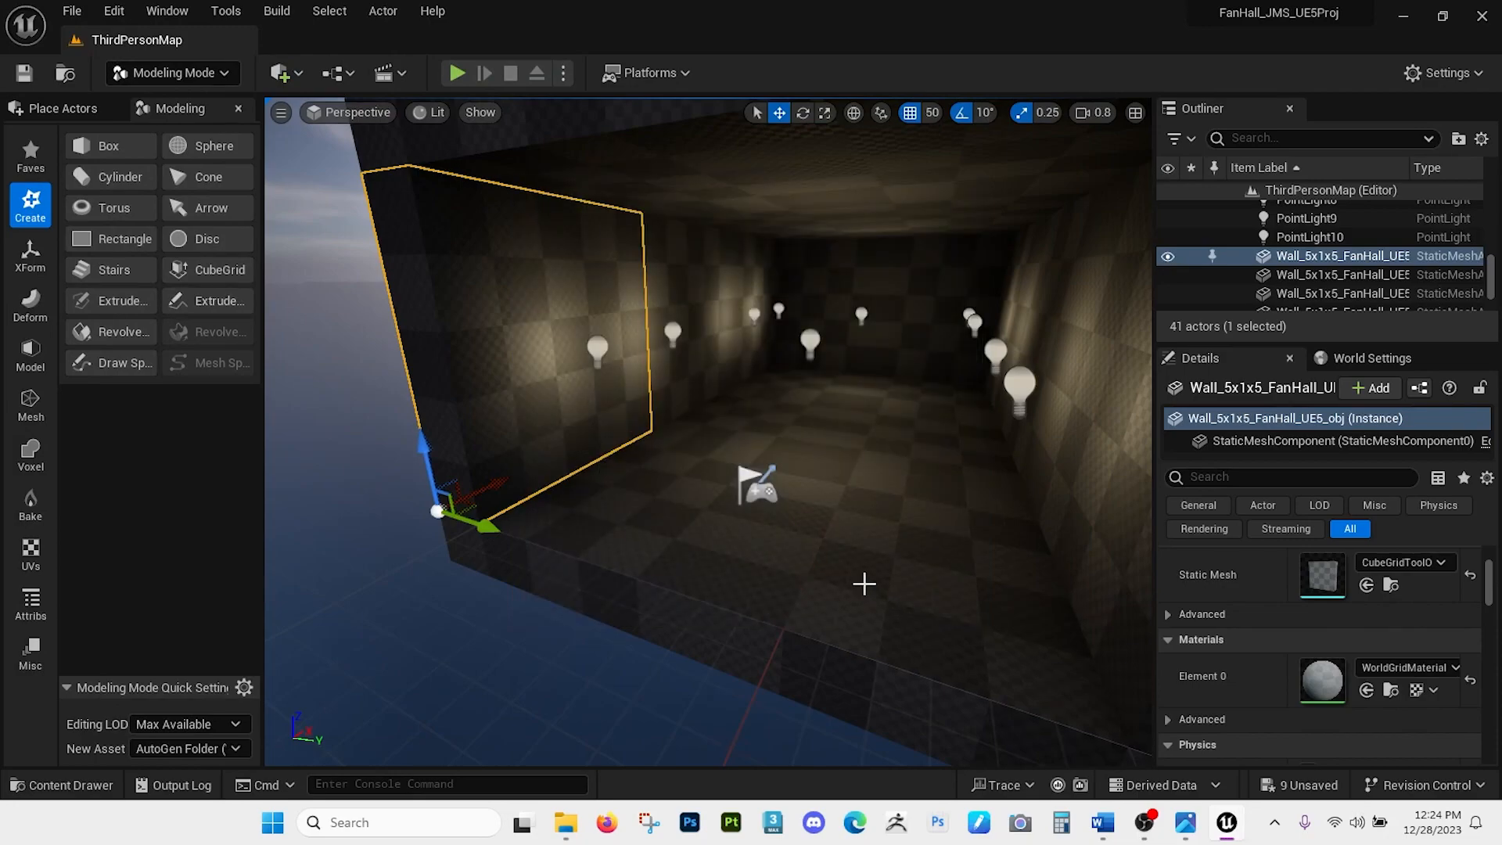
Select a panel on the hall's far end wall and look over the lit interior from the entrance.
right_drag(781, 392, 828, 345)
right_drag(806, 404, 836, 356)
click(734, 368)
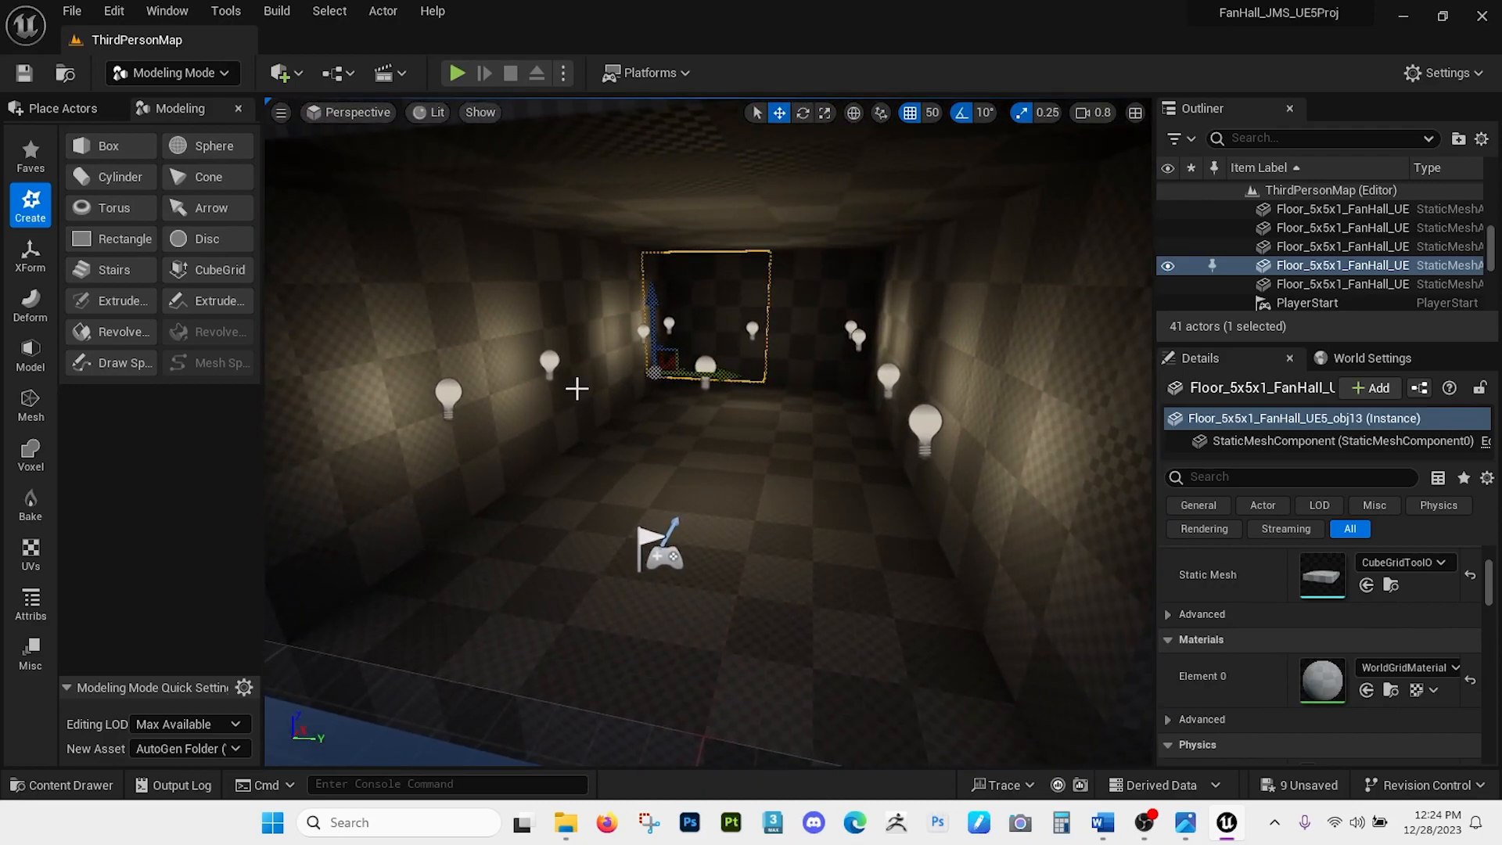
right_drag(711, 504, 743, 505)
key(a)
key(a)
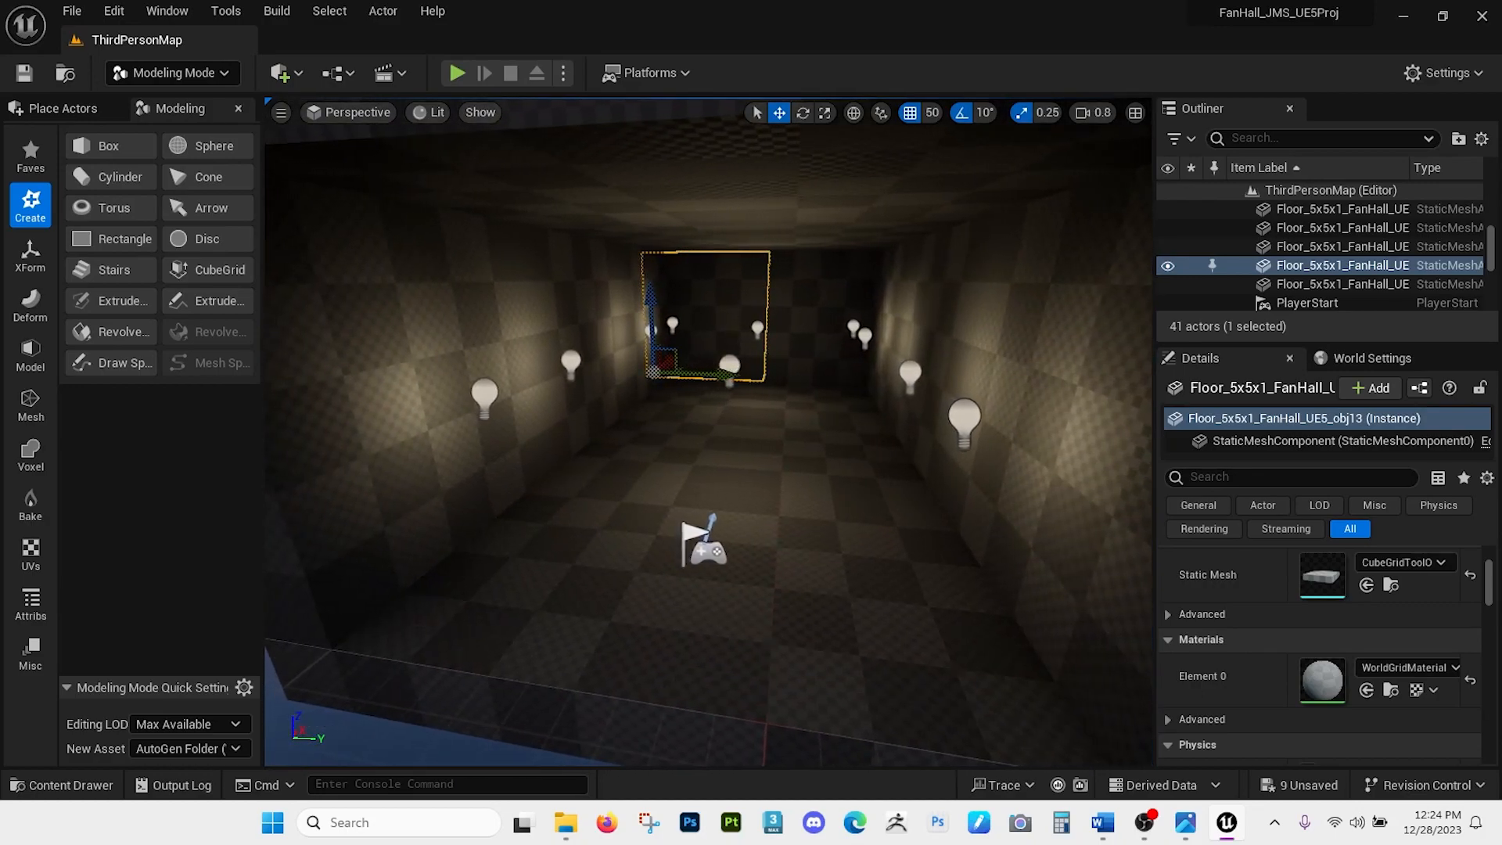